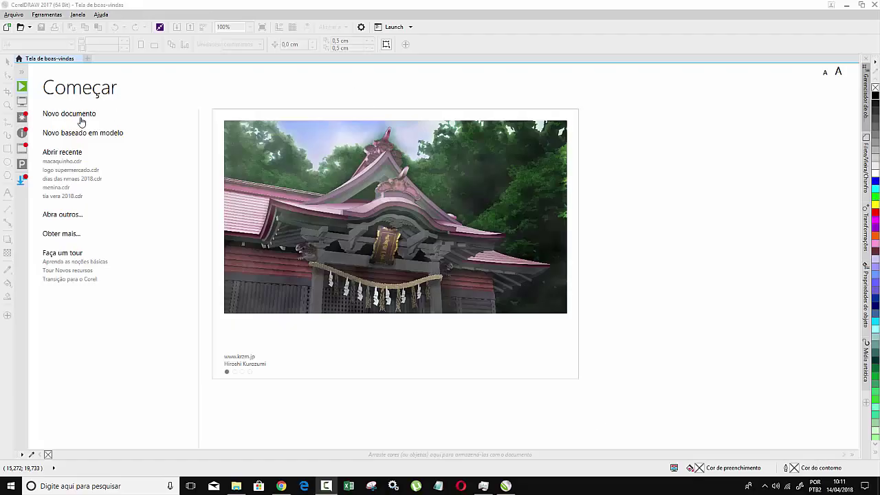
# - Create a new A3 landscape document (42,0 × 29,7 cm) measured in centimetres
pyautogui.click(81, 118)
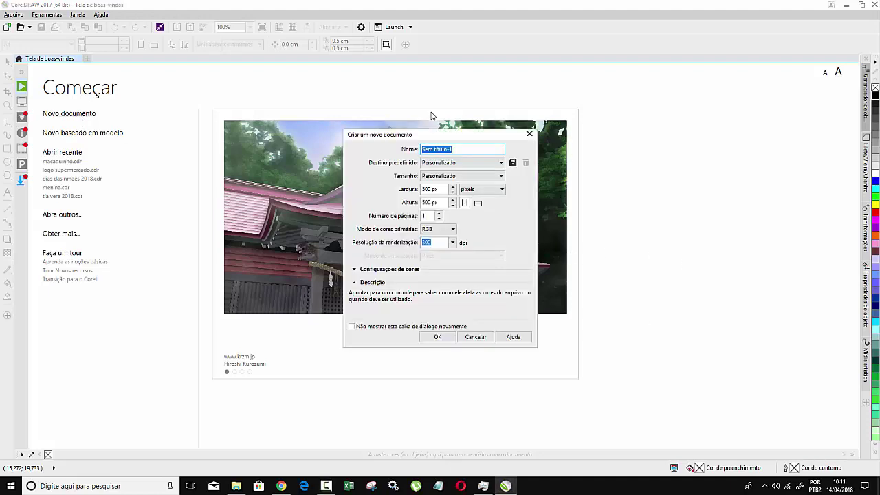
pyautogui.click(493, 178)
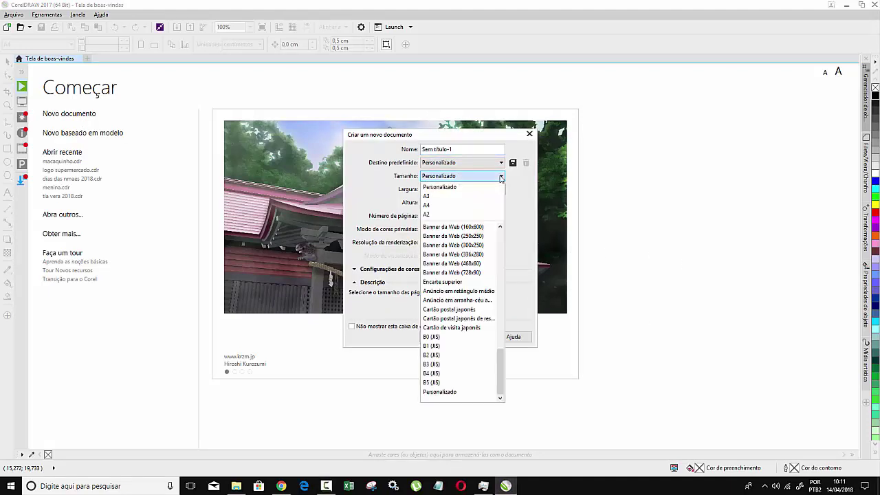
pyautogui.click(478, 202)
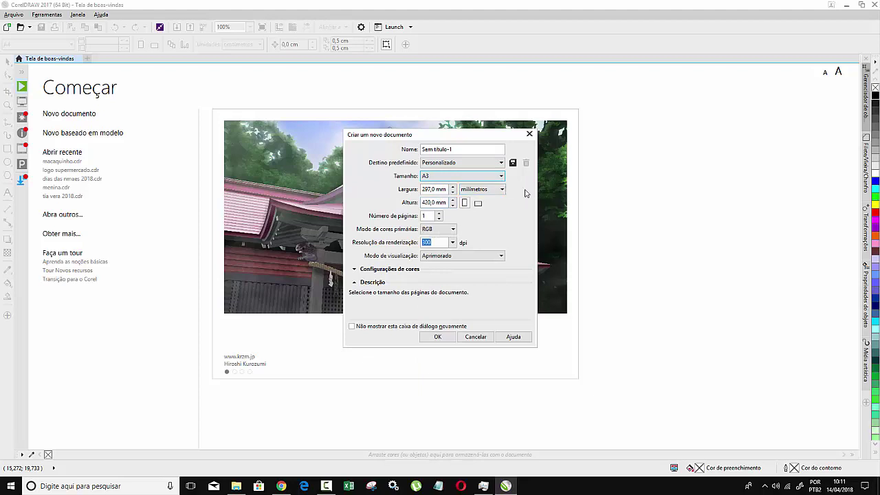
pyautogui.click(502, 194)
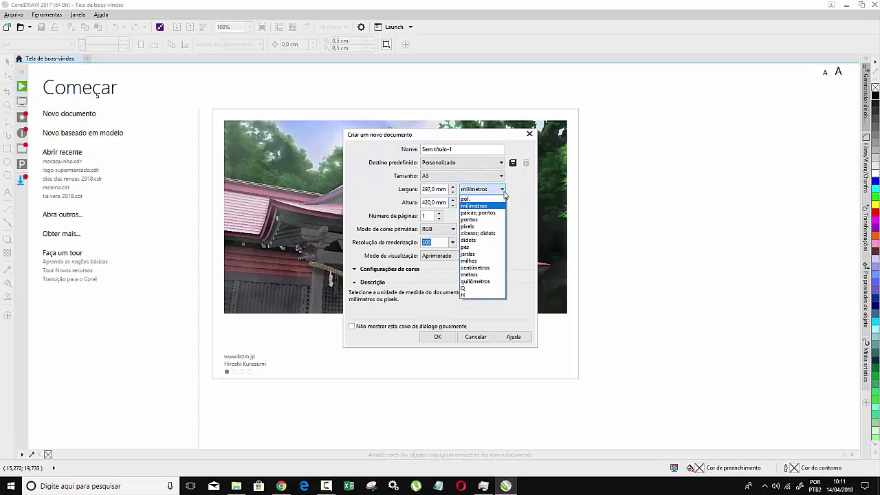
pyautogui.click(477, 267)
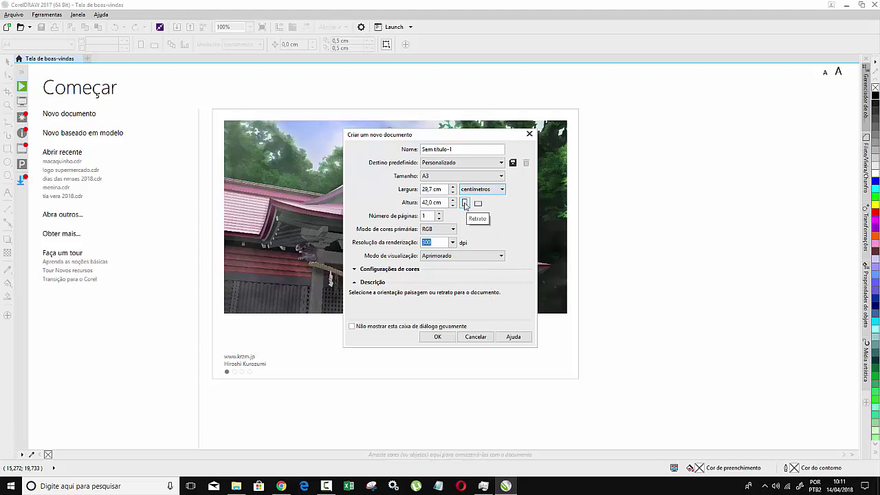
pyautogui.click(478, 204)
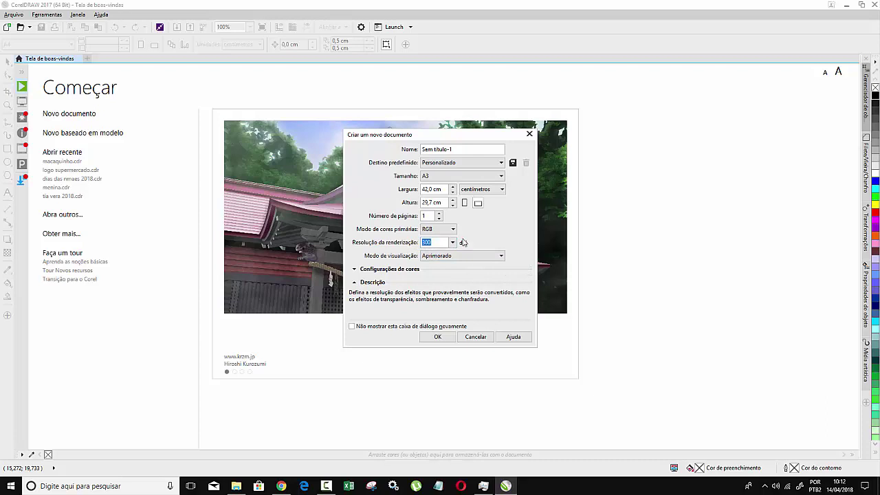
pyautogui.click(438, 337)
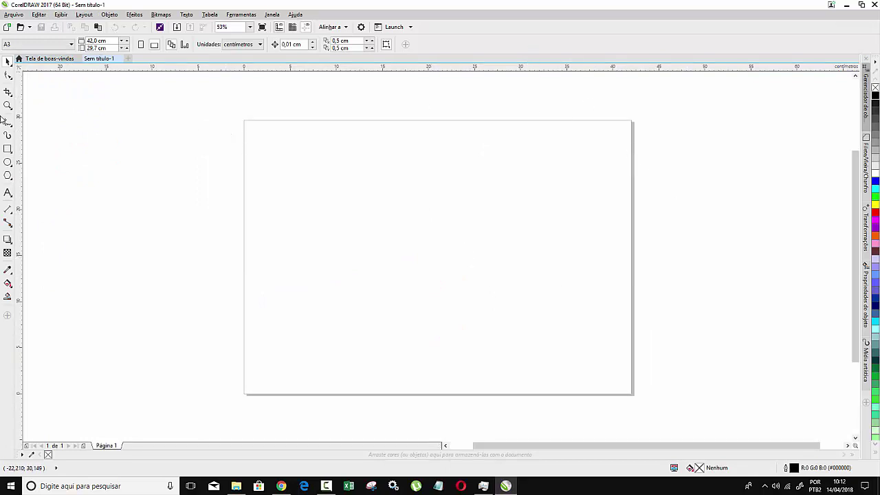
# - Import the sketch photo maxresdefault.jpg from the canvas right-click menu
pyautogui.rightClick(143, 167)
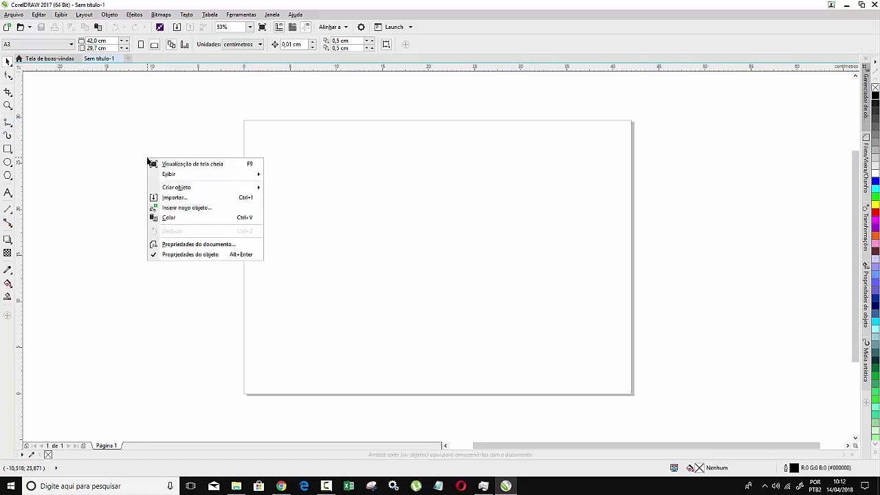
pyautogui.click(183, 198)
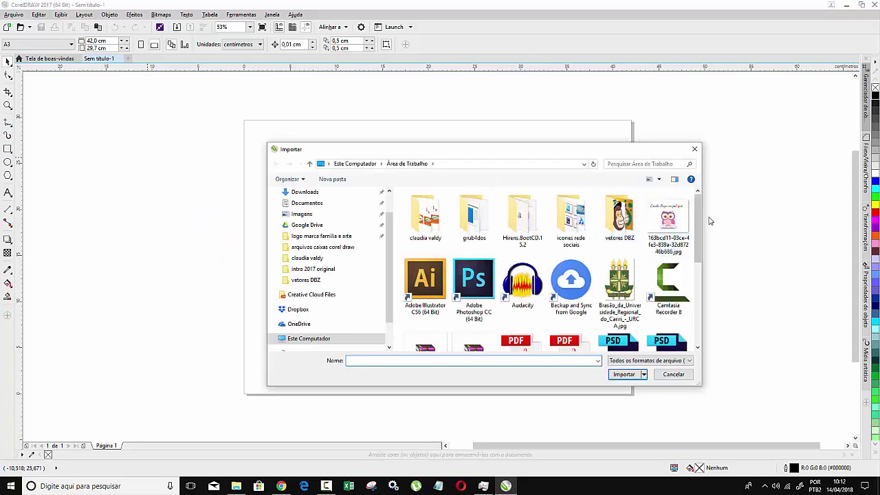
pyautogui.moveTo(698, 210); pyautogui.dragTo(708, 277)
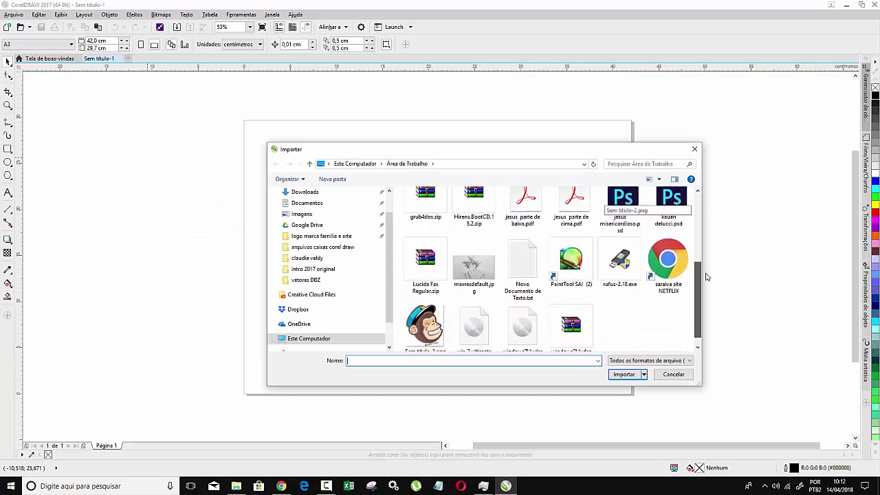
pyautogui.click(482, 289)
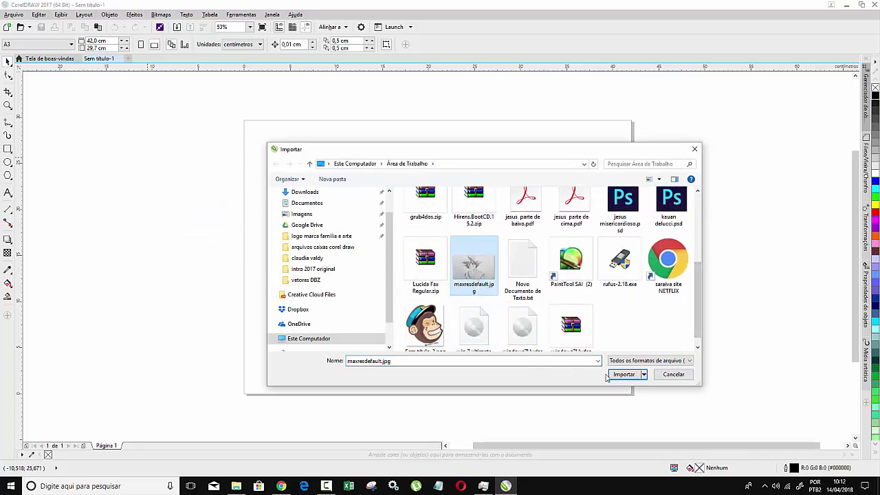
pyautogui.doubleClick(465, 254)
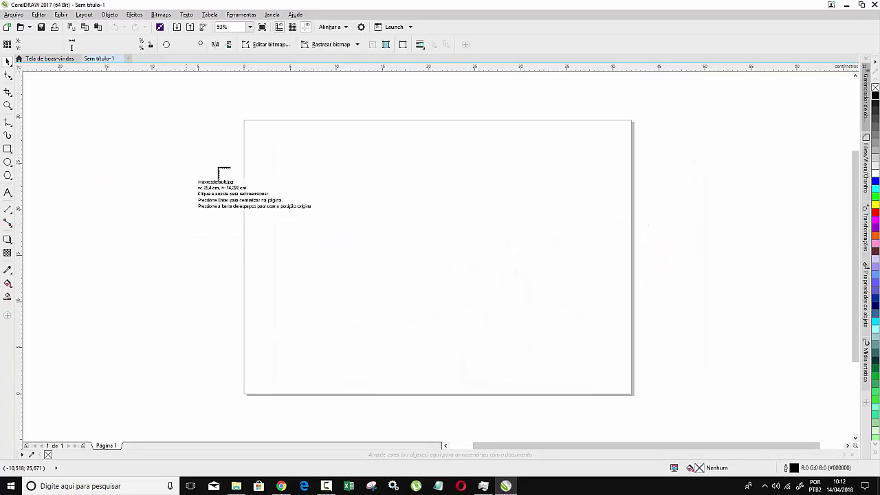
# - Place the photo on the page, enlarge it to 141% and move it near the top
pyautogui.moveTo(247, 137)
pyautogui.mouseDown()
pyautogui.moveTo(482, 318)
pyautogui.moveTo(494, 278)
pyautogui.mouseUp()
pyautogui.moveTo(400, 206); pyautogui.dragTo(410, 262)
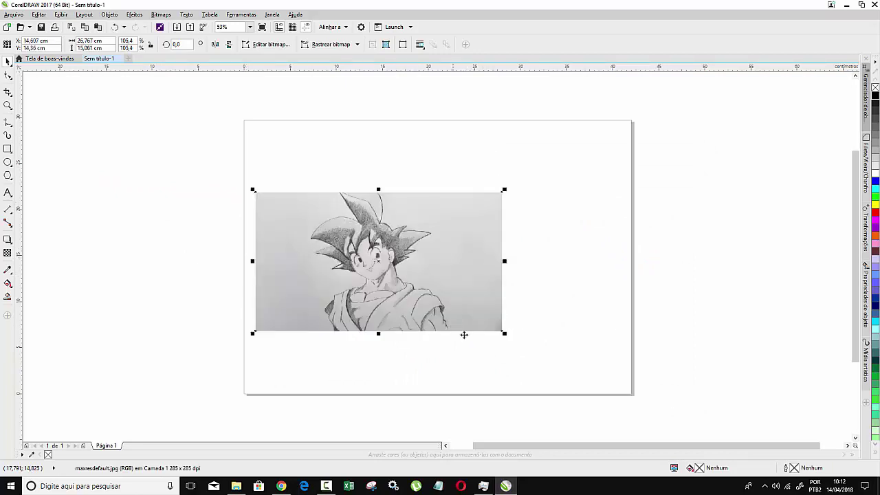
pyautogui.moveTo(503, 333); pyautogui.dragTo(595, 386)
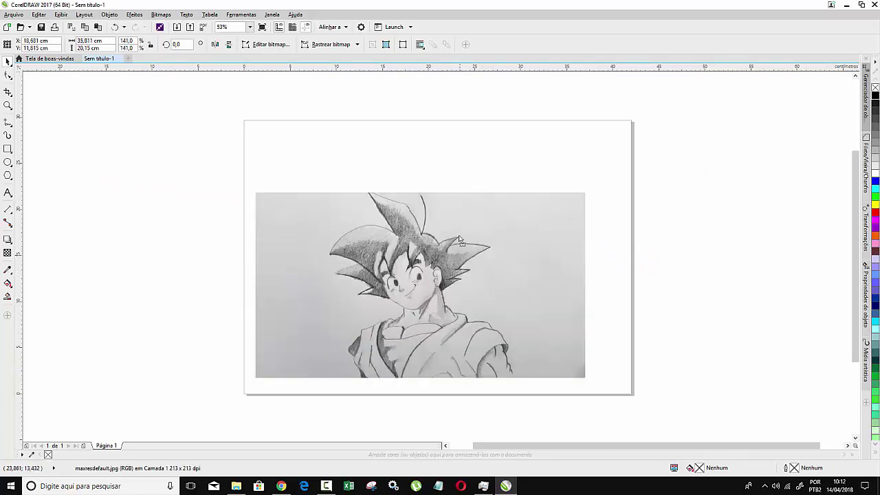
pyautogui.moveTo(490, 297); pyautogui.dragTo(489, 219)
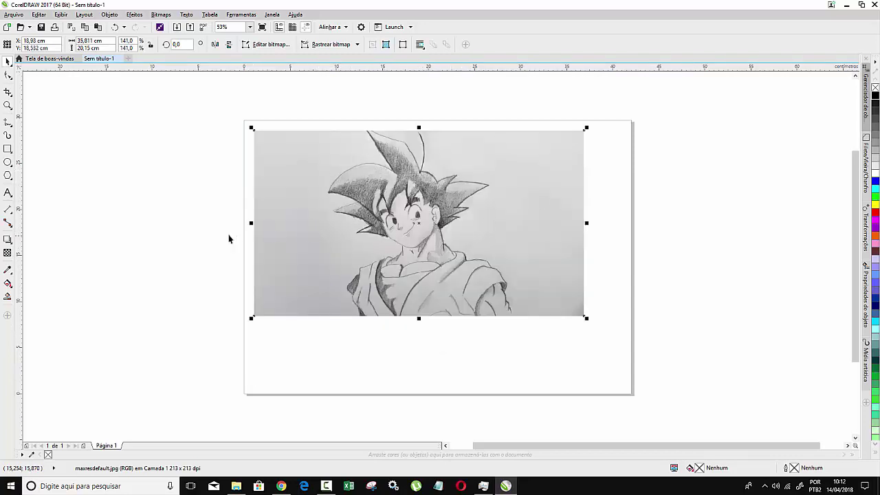
# - Set the sketch photo's transparency to 47 and lock the photo in place
pyautogui.click(7, 253)
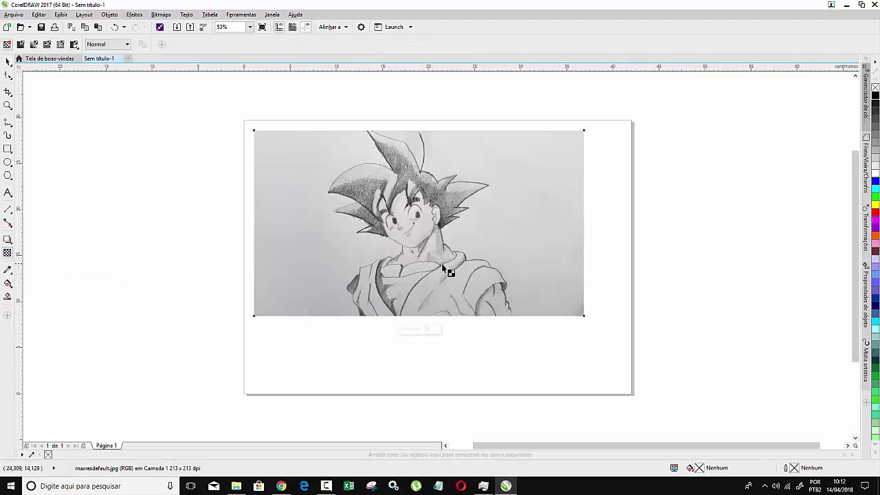
pyautogui.moveTo(411, 330)
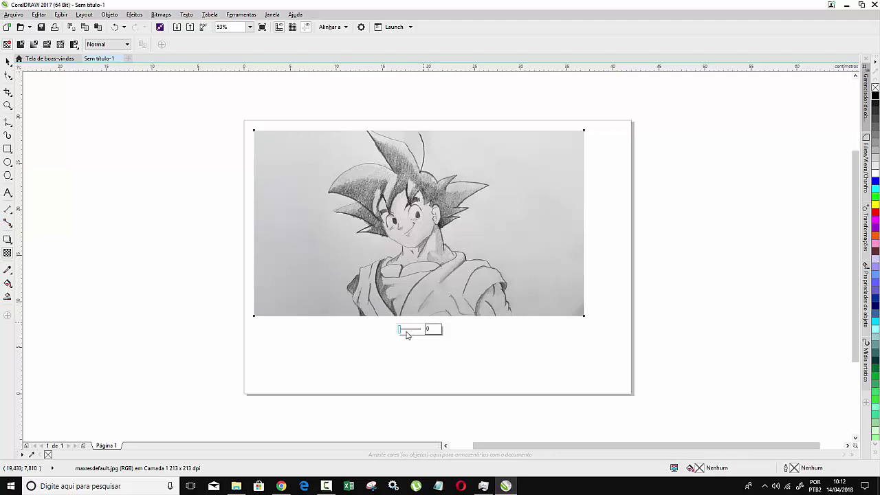
pyautogui.moveTo(406, 331); pyautogui.dragTo(410, 331)
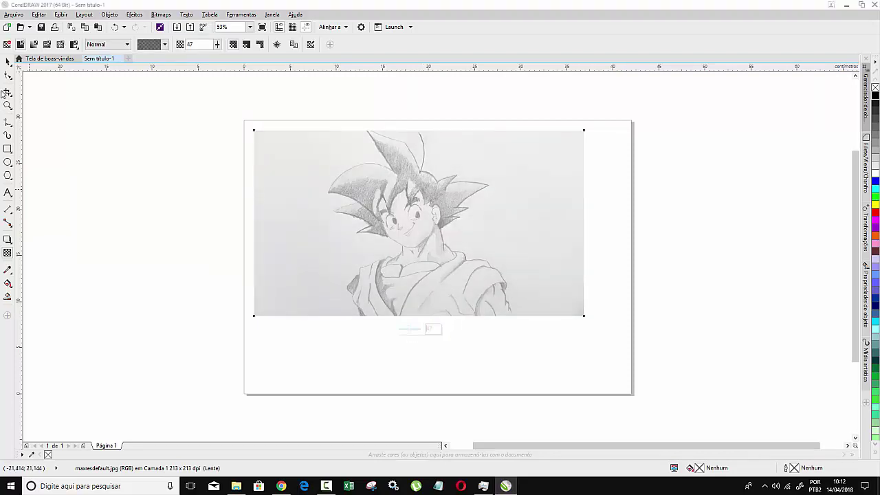
pyautogui.click(7, 62)
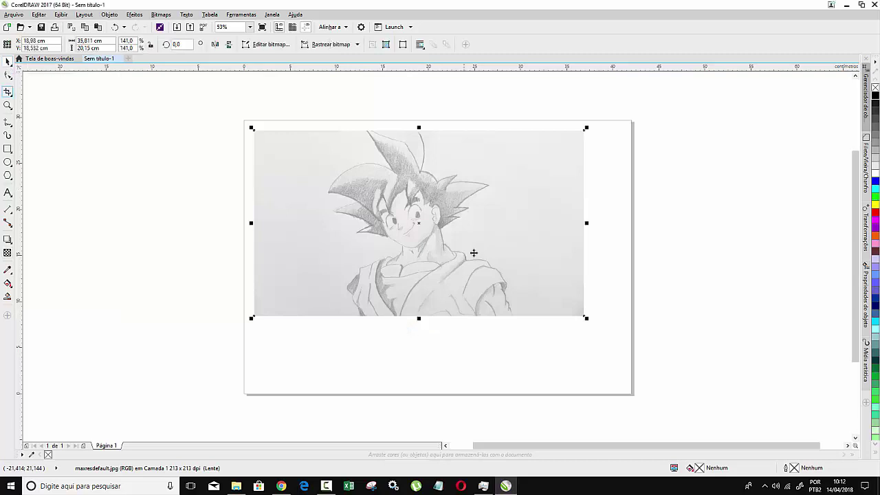
pyautogui.rightClick(455, 197)
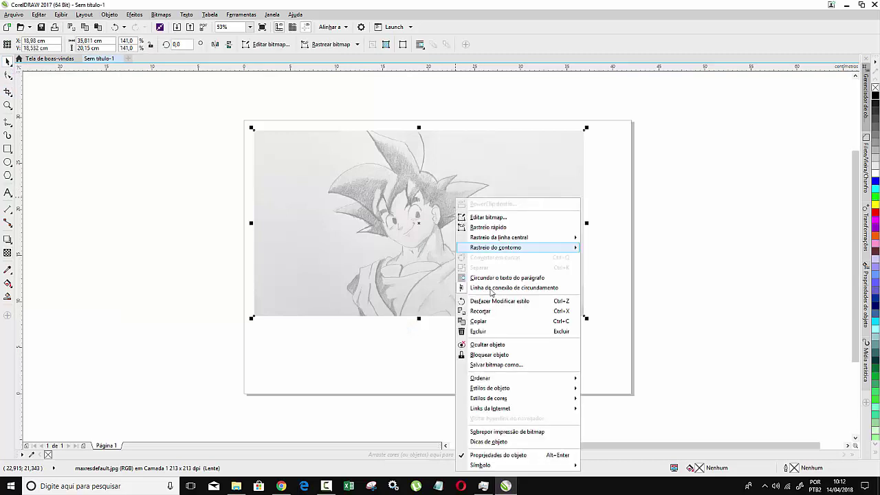
pyautogui.click(498, 355)
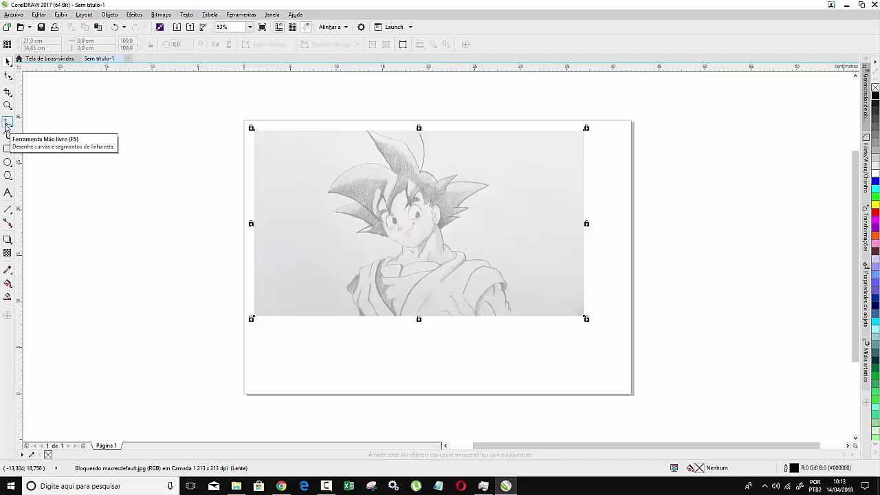
# - Select the Pen tool and make 1.5 mm black the default outline for graphics
pyautogui.click(7, 125)
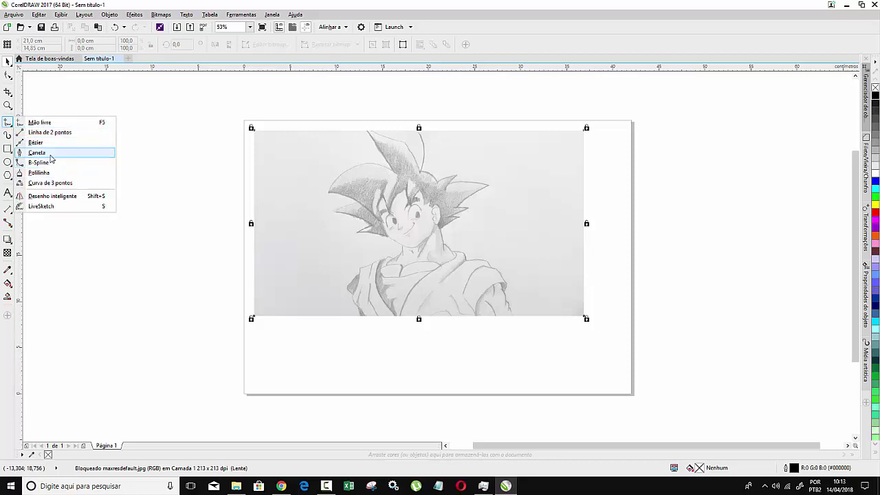
pyautogui.click(50, 154)
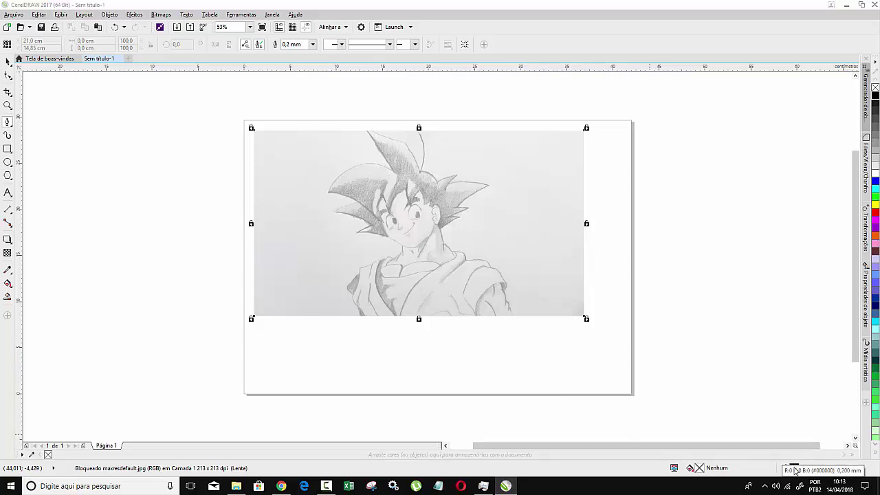
pyautogui.doubleClick(794, 469)
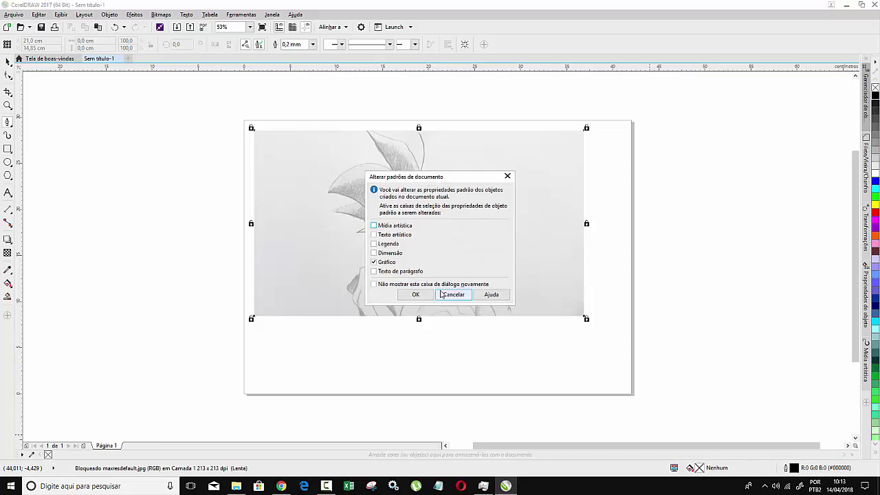
pyautogui.click(416, 295)
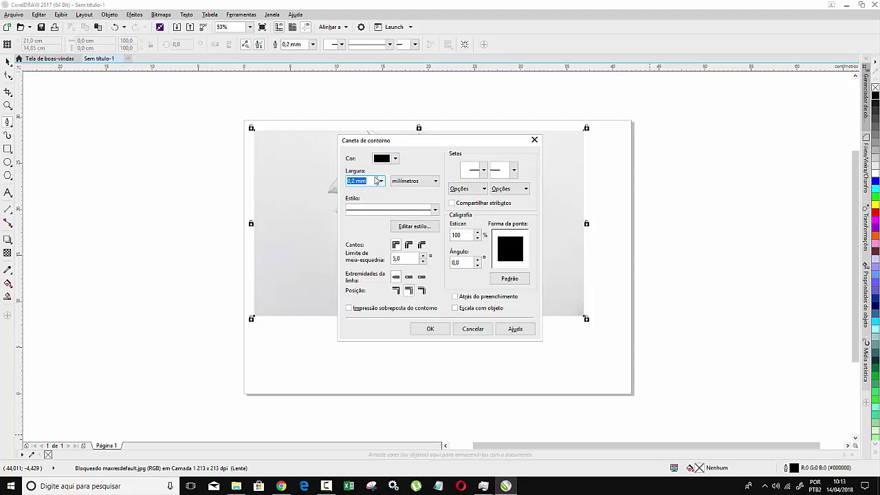
pyautogui.click(381, 181)
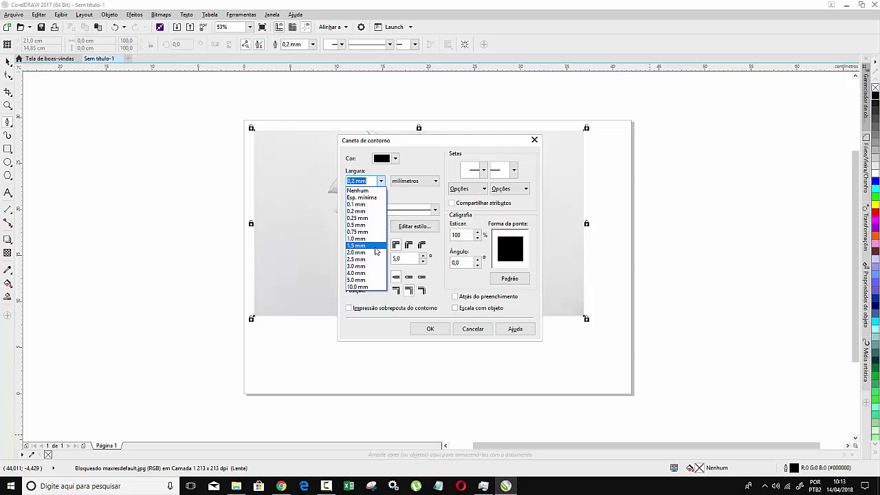
pyautogui.click(376, 246)
pyautogui.click(430, 329)
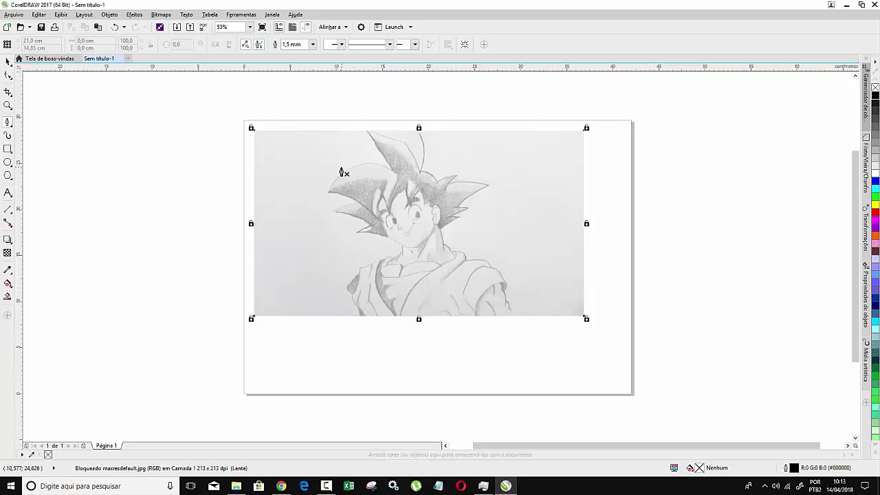
# - Draw a jagged 1.5 mm black pen path along the lower-left hair spikes
pyautogui.scroll(3, 341, 172)
pyautogui.scroll(1, 341, 172)
pyautogui.scroll(-2, 426, 216)
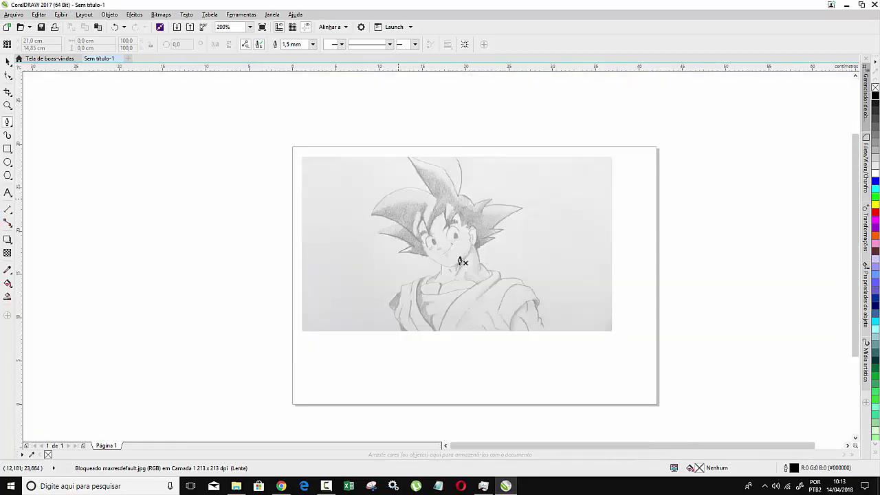
pyautogui.scroll(1, 394, 188)
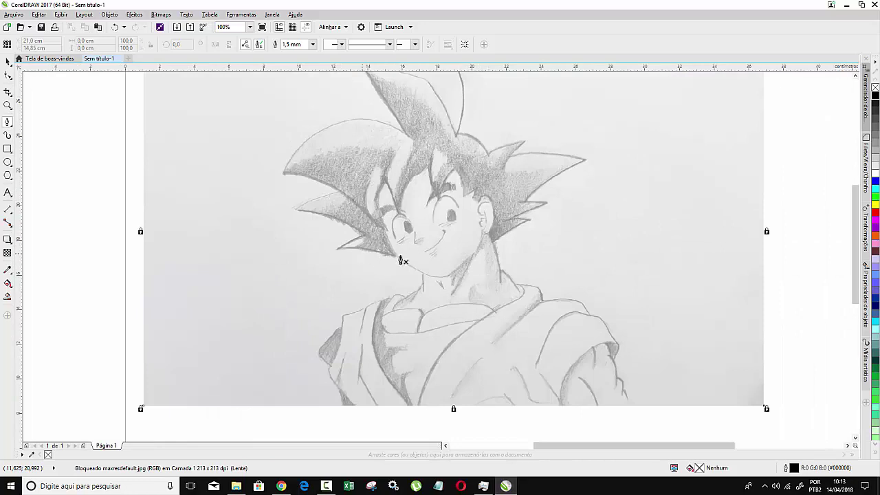
pyautogui.scroll(1, 376, 246)
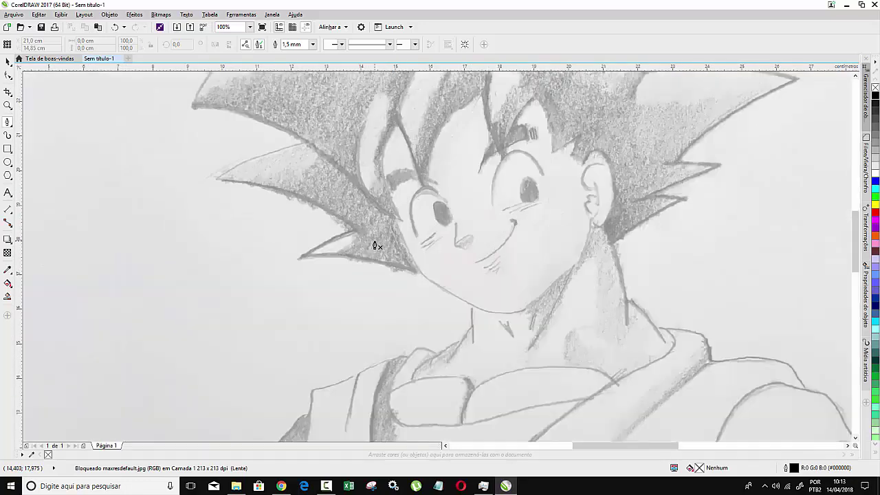
pyautogui.click(417, 273)
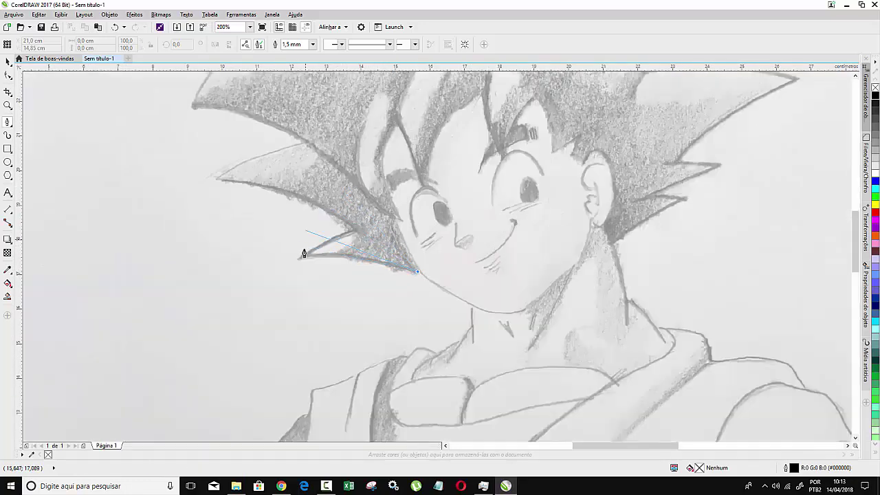
pyautogui.moveTo(299, 261)
pyautogui.mouseDown()
pyautogui.moveTo(367, 264)
pyautogui.moveTo(297, 260)
pyautogui.mouseUp()
pyautogui.doubleClick(301, 261)
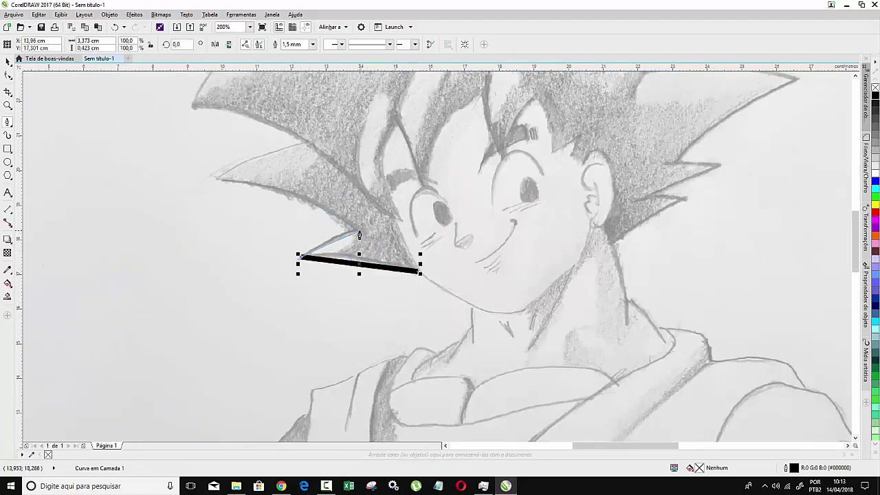
pyautogui.click(359, 230)
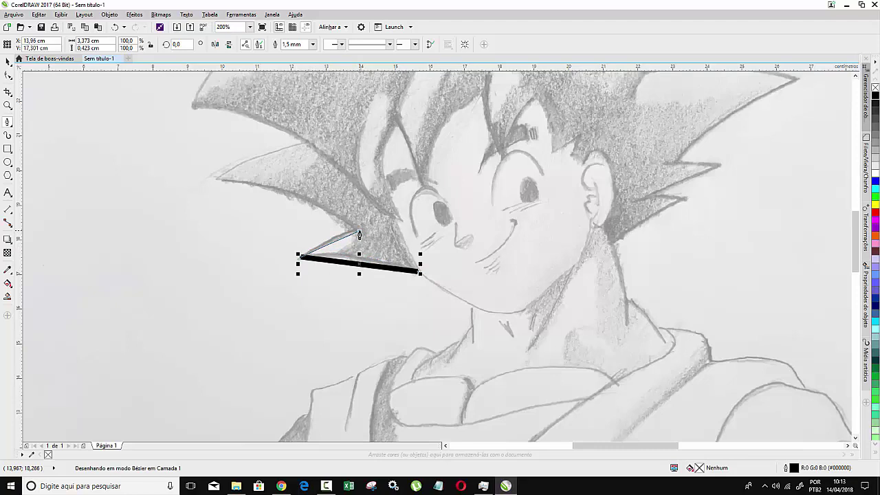
pyautogui.click(215, 179)
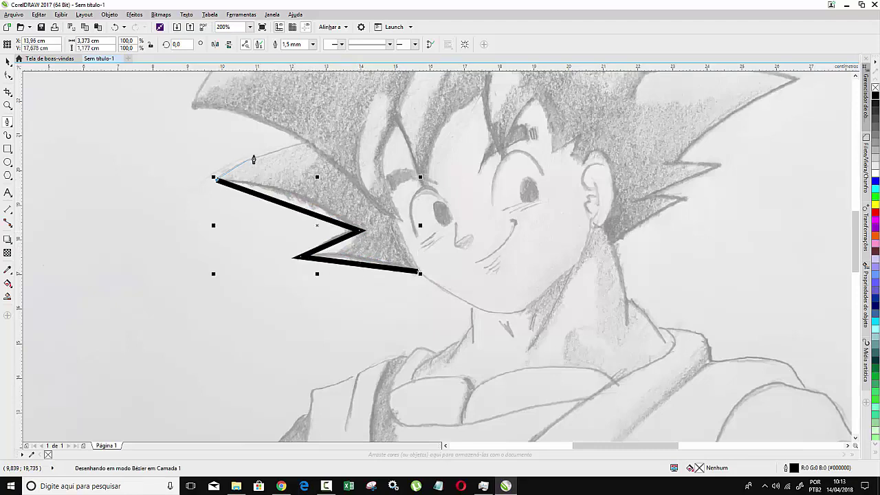
pyautogui.click(308, 147)
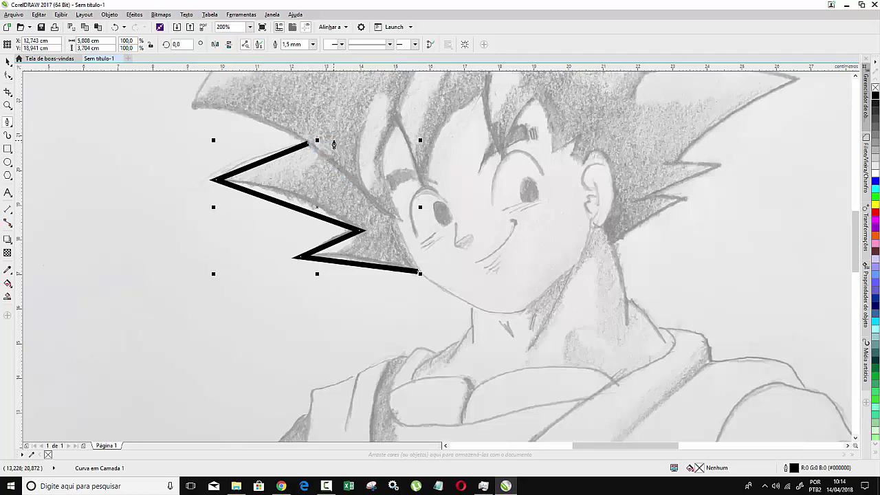
pyautogui.scroll(-1, 336, 146)
pyautogui.scroll(-1, 335, 172)
pyautogui.scroll(-1, 334, 199)
pyautogui.scroll(1, 309, 247)
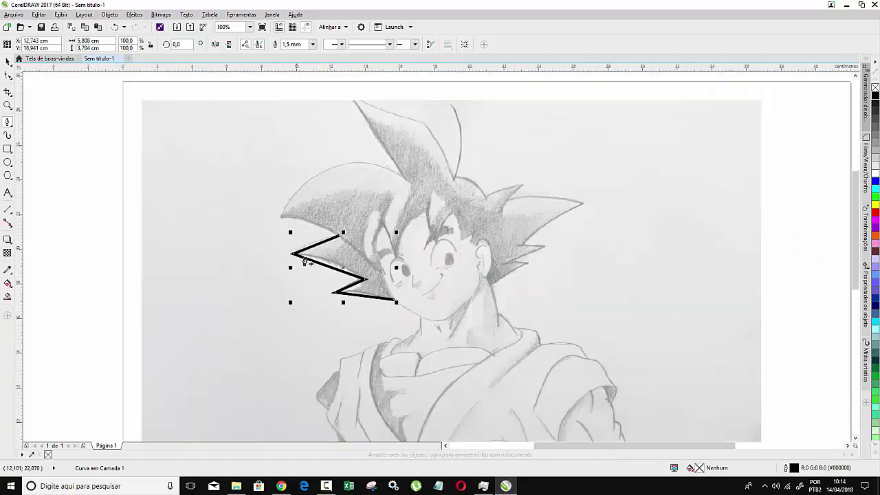
pyautogui.scroll(1, 348, 291)
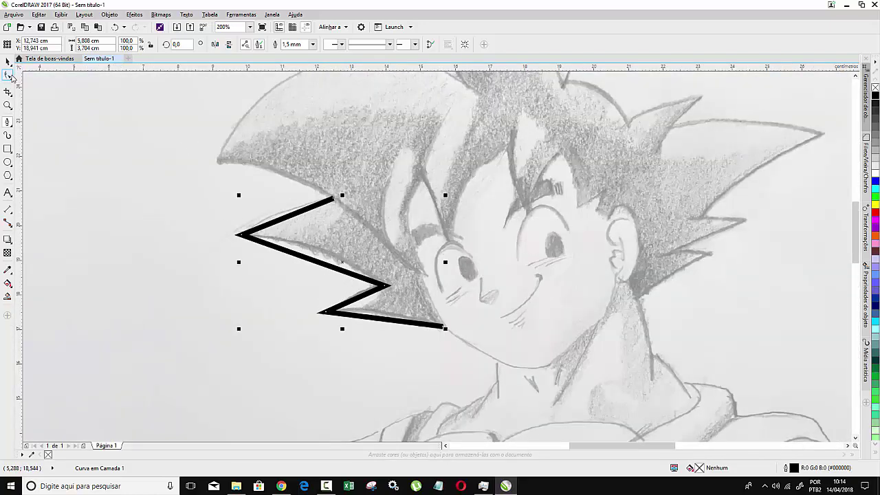
# - Select all the zigzag's nodes and convert its straight segments to curves
pyautogui.click(9, 75)
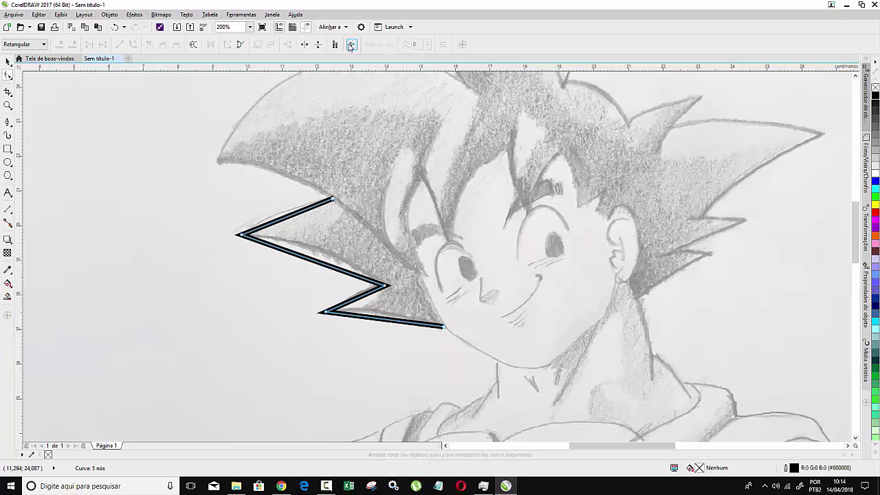
pyautogui.click(351, 45)
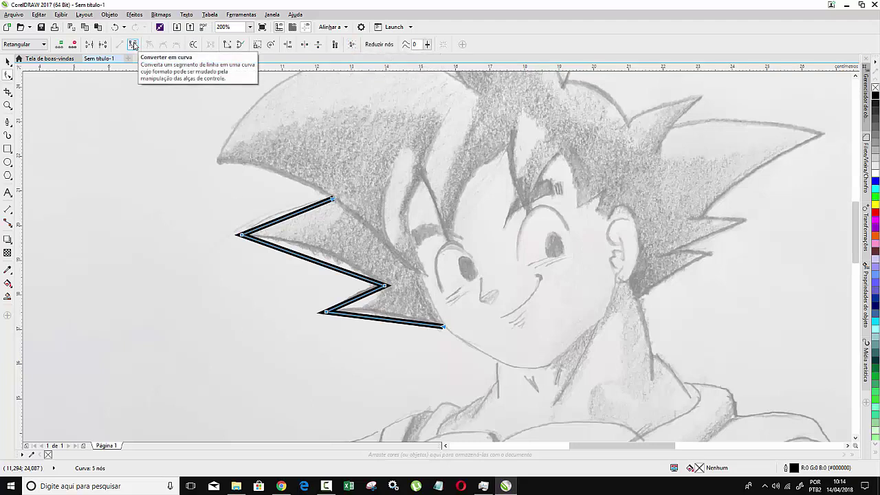
pyautogui.click(134, 45)
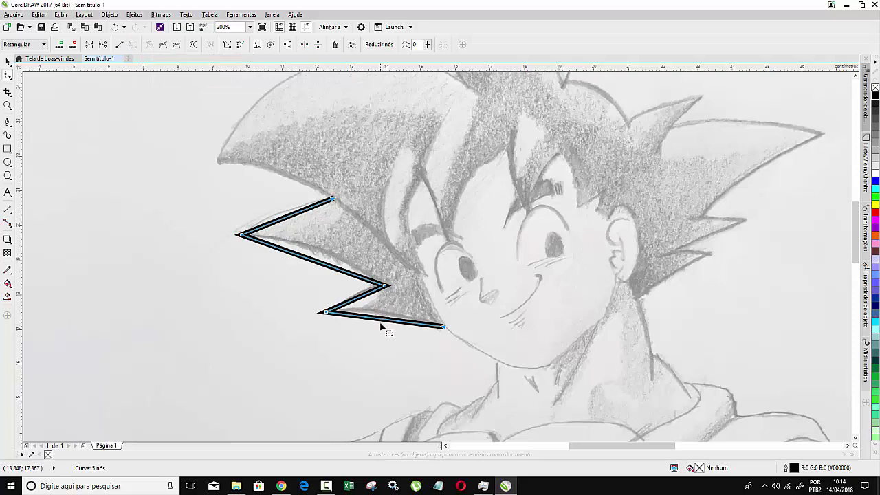
pyautogui.click(6, 62)
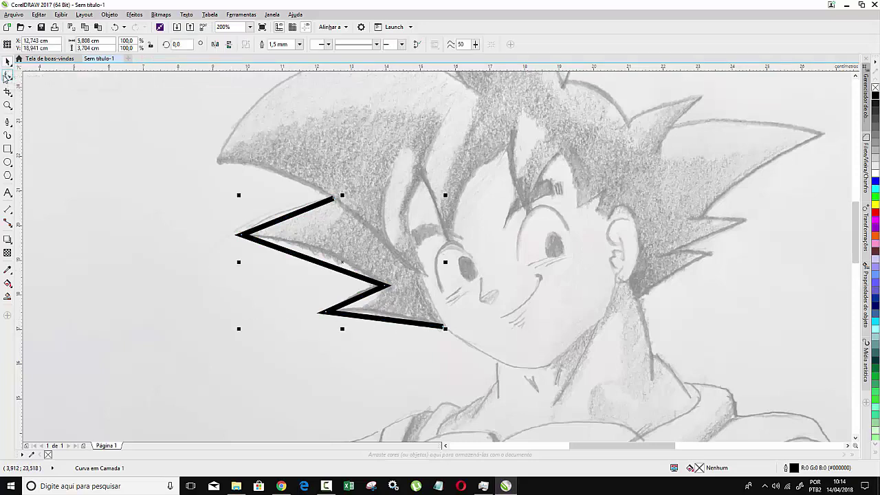
pyautogui.click(7, 77)
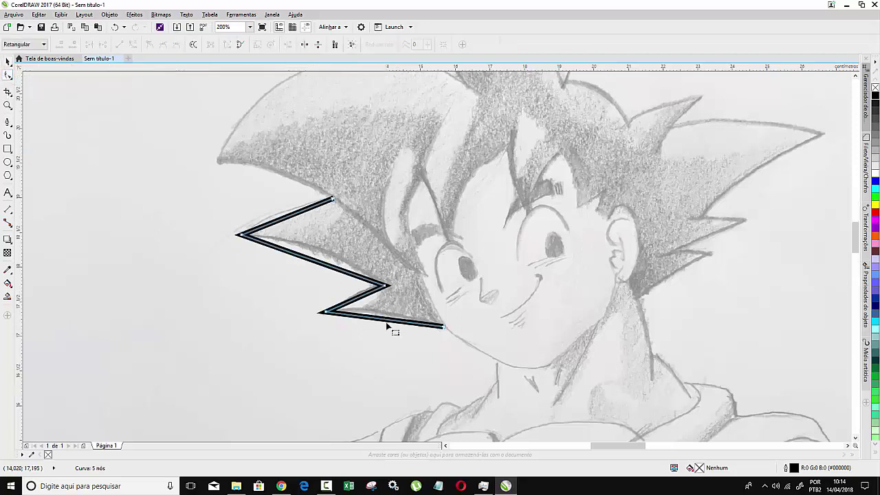
# - Bend the bottom, middle and upper segments to follow the hair spike edges
pyautogui.scroll(2, 386, 322)
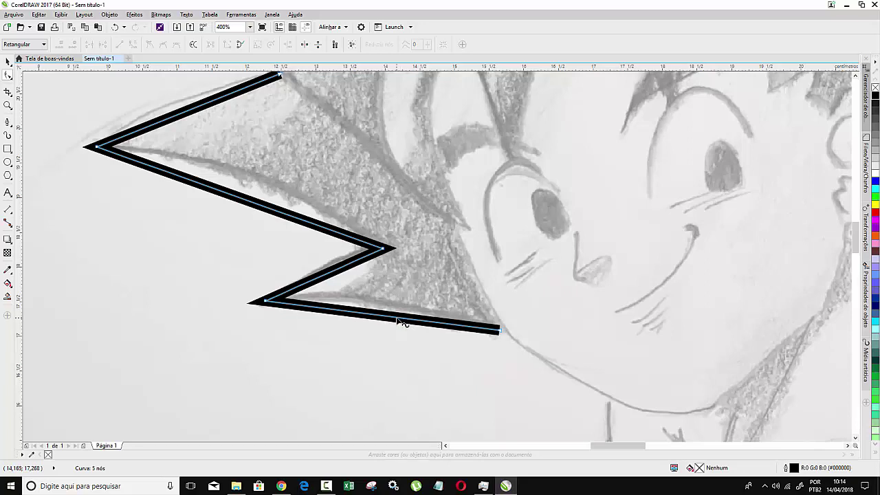
pyautogui.moveTo(403, 323); pyautogui.dragTo(398, 296)
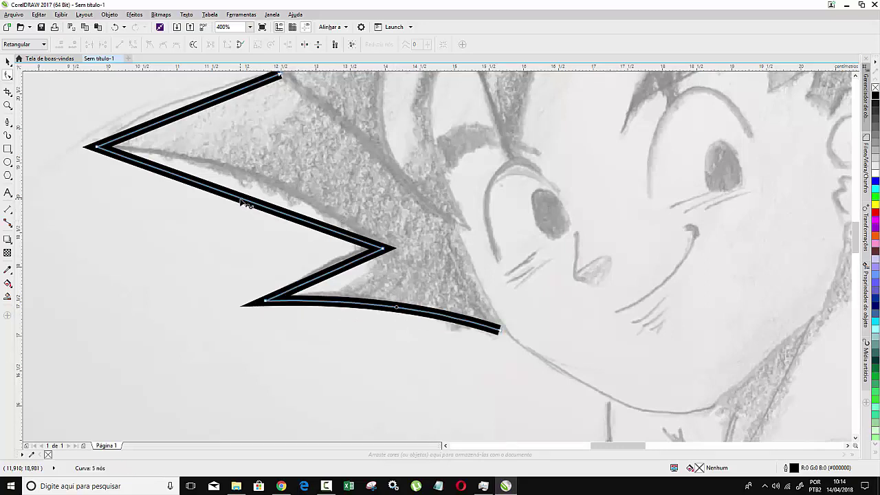
pyautogui.moveTo(242, 200); pyautogui.dragTo(248, 180)
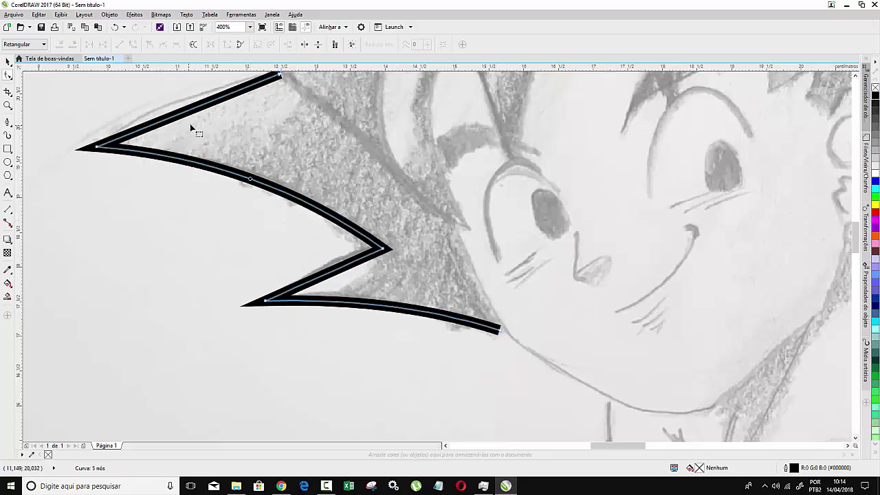
pyautogui.moveTo(195, 115); pyautogui.dragTo(187, 99)
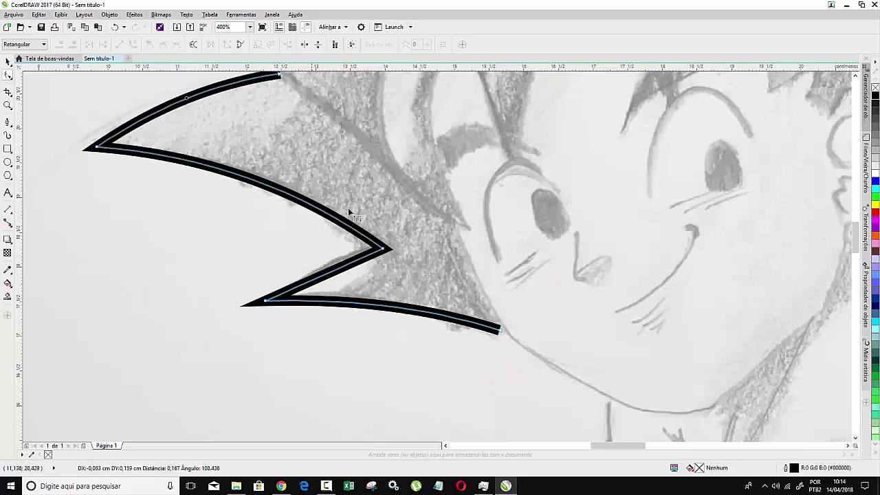
pyautogui.scroll(-3, 348, 207)
pyautogui.scroll(2, 309, 148)
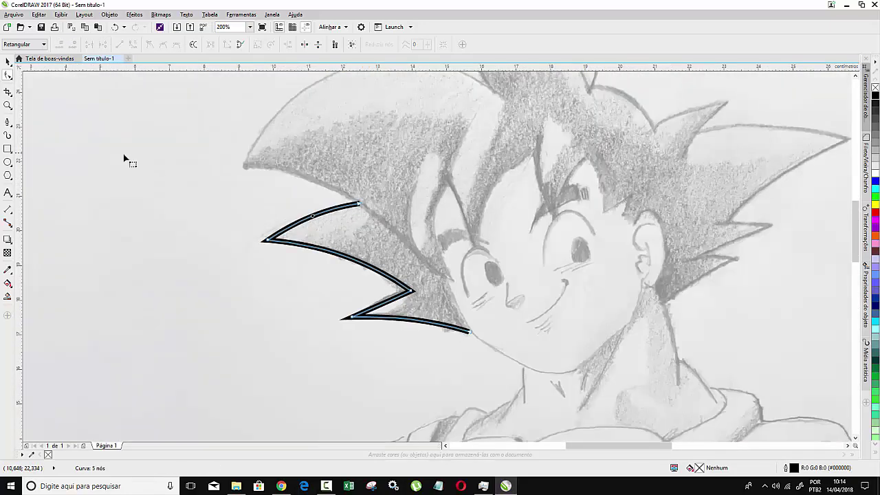
# - Draw a four-point angled outline around the large upper-left hair spike
pyautogui.click(7, 123)
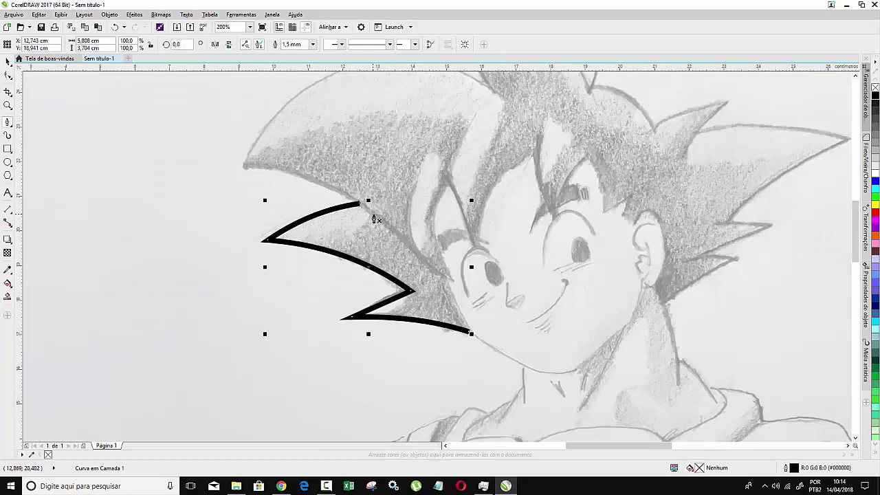
pyautogui.click(376, 217)
pyautogui.click(241, 165)
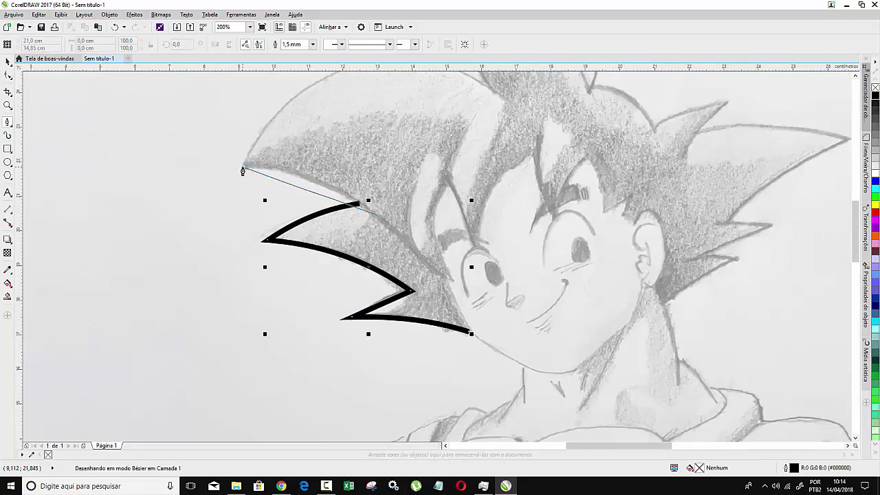
pyautogui.scroll(2, 379, 91)
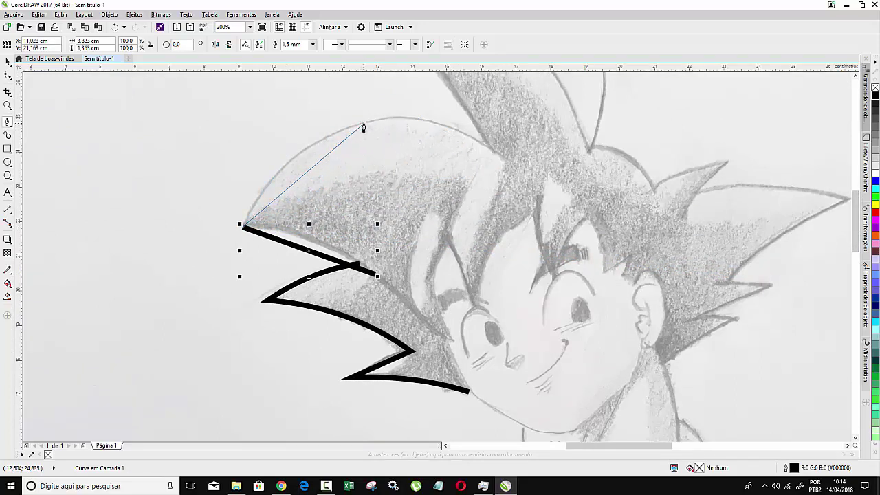
pyautogui.click(362, 124)
pyautogui.click(505, 159)
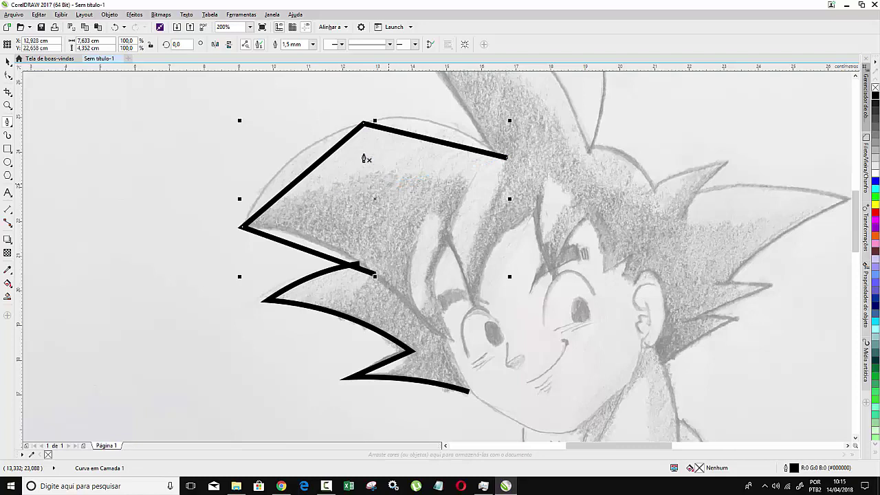
pyautogui.click(8, 75)
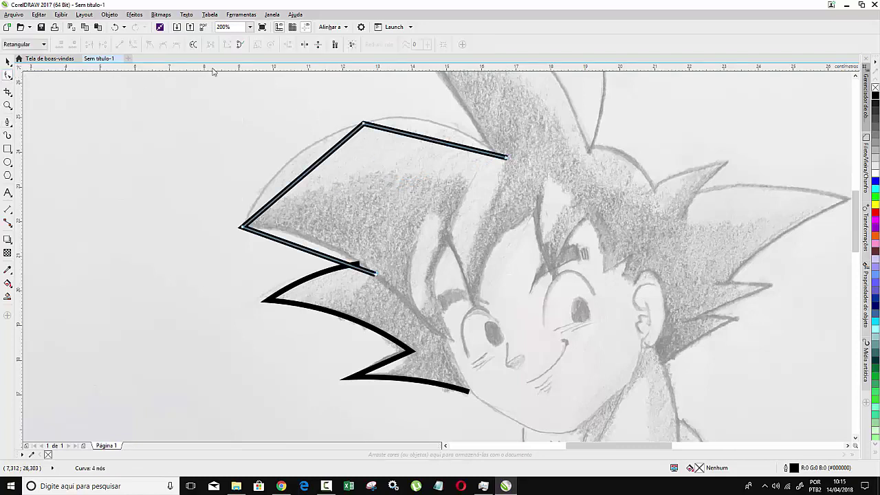
# - Bend the new outline's left, top and lower edges into curves matching the sketch
pyautogui.click(352, 46)
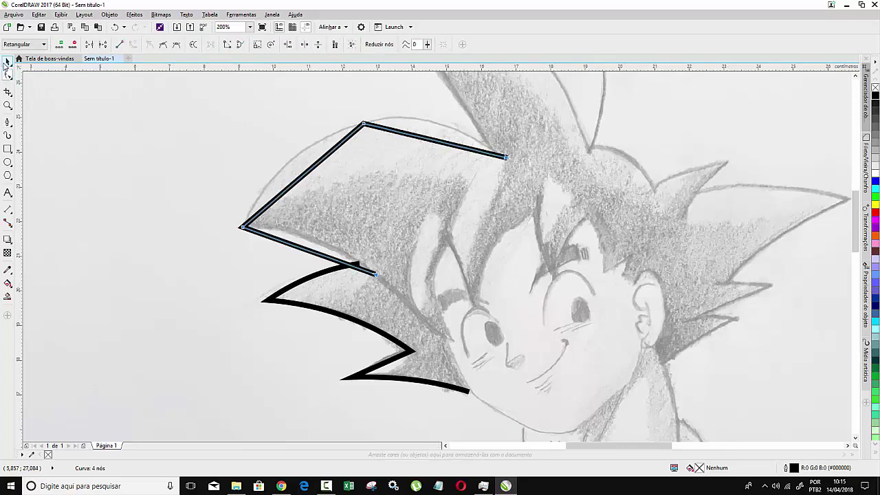
pyautogui.click(8, 62)
pyautogui.click(8, 76)
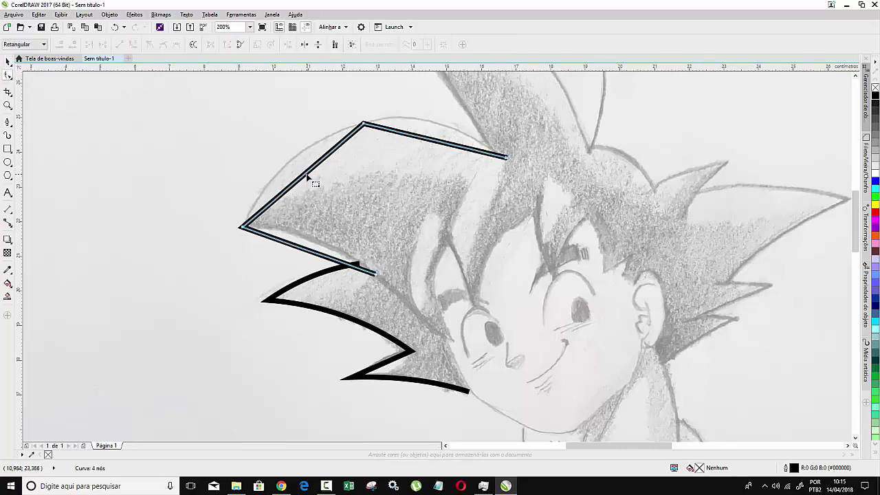
pyautogui.moveTo(309, 174); pyautogui.dragTo(298, 154)
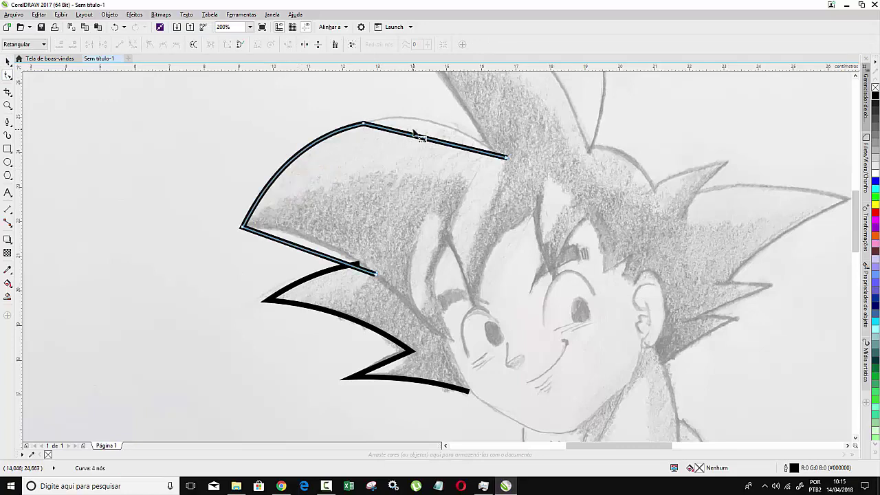
pyautogui.moveTo(428, 141); pyautogui.dragTo(428, 124)
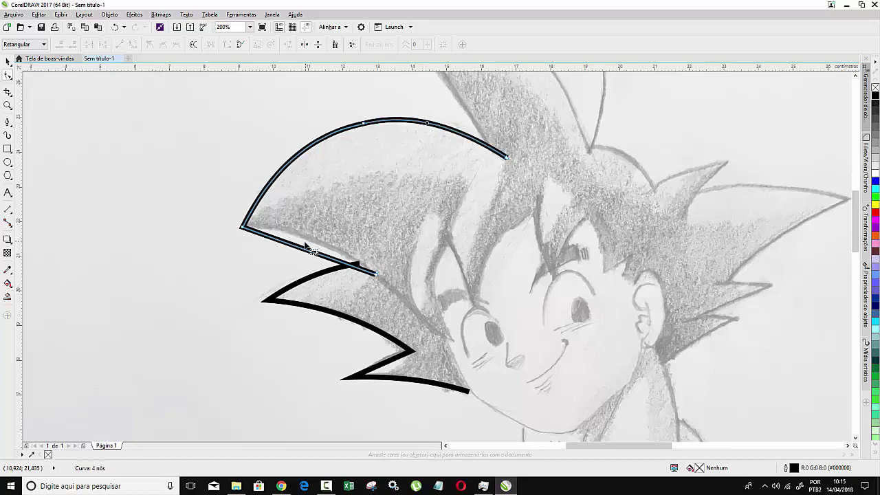
pyautogui.moveTo(308, 251); pyautogui.dragTo(310, 240)
# - Delete the extra node on the top arc so it curves smoothly
pyautogui.scroll(3, 358, 90)
pyautogui.scroll(1, 376, 202)
pyautogui.scroll(-2, 373, 207)
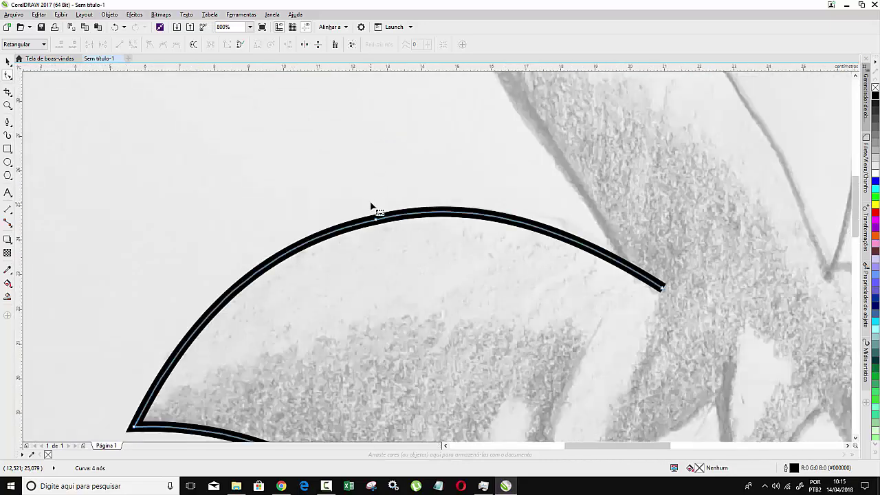
pyautogui.scroll(-1, 378, 213)
pyautogui.scroll(1, 375, 213)
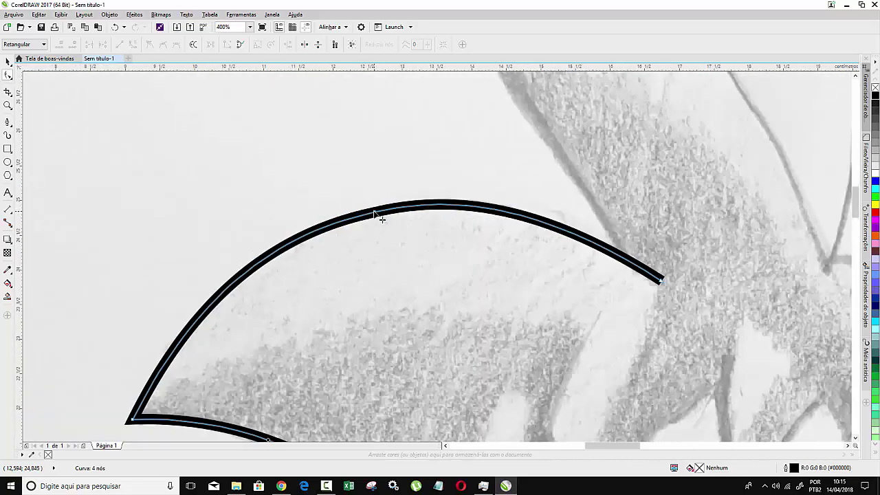
pyautogui.rightClick(374, 213)
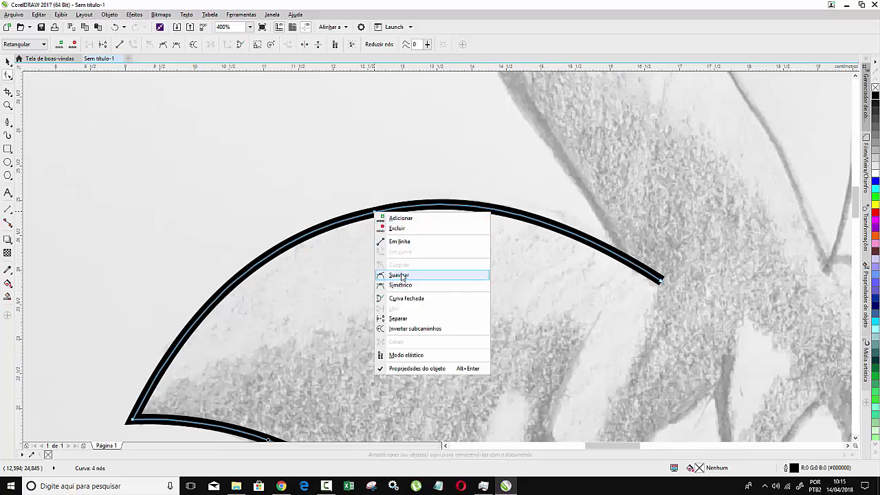
pyautogui.click(403, 231)
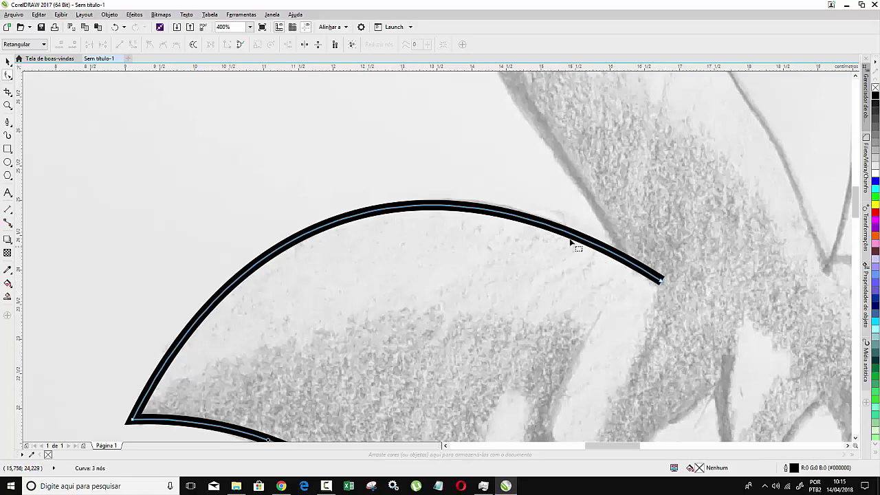
# - Trace the tall top hair spike with a new black pen outline from the hair junction
pyautogui.scroll(-2, 265, 251)
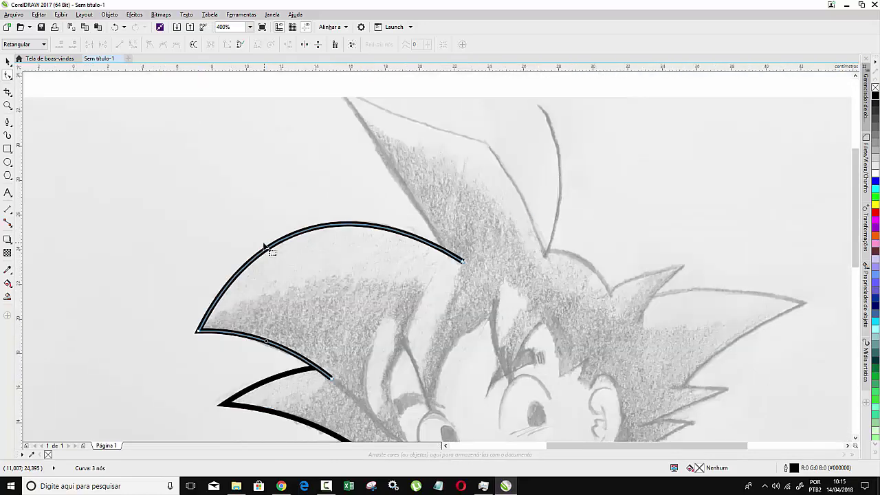
pyautogui.scroll(-3, 299, 175)
pyautogui.scroll(3, 289, 197)
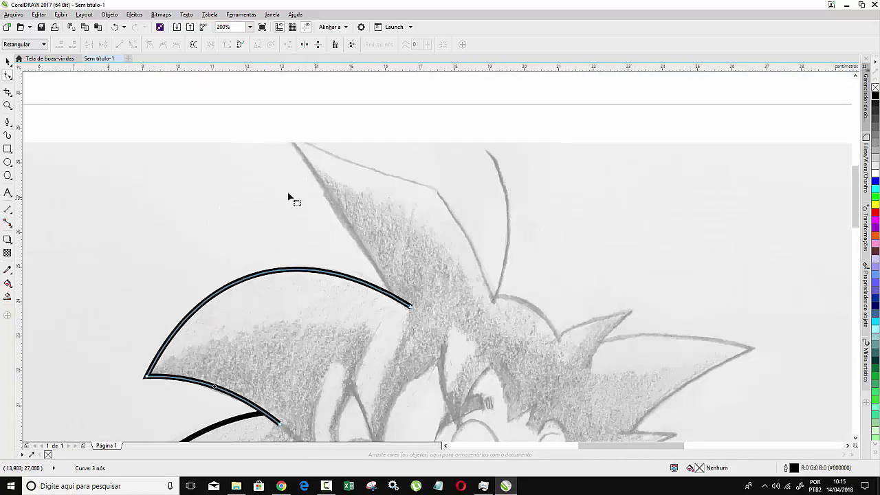
pyautogui.click(8, 122)
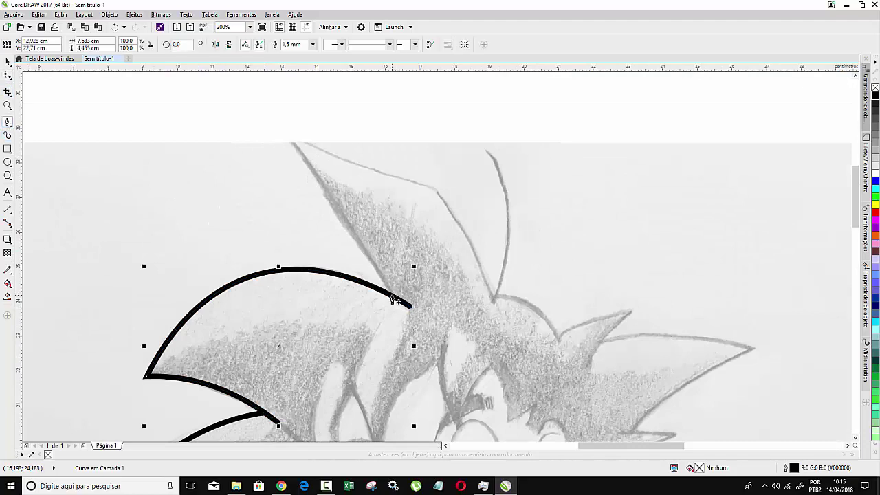
pyautogui.click(393, 296)
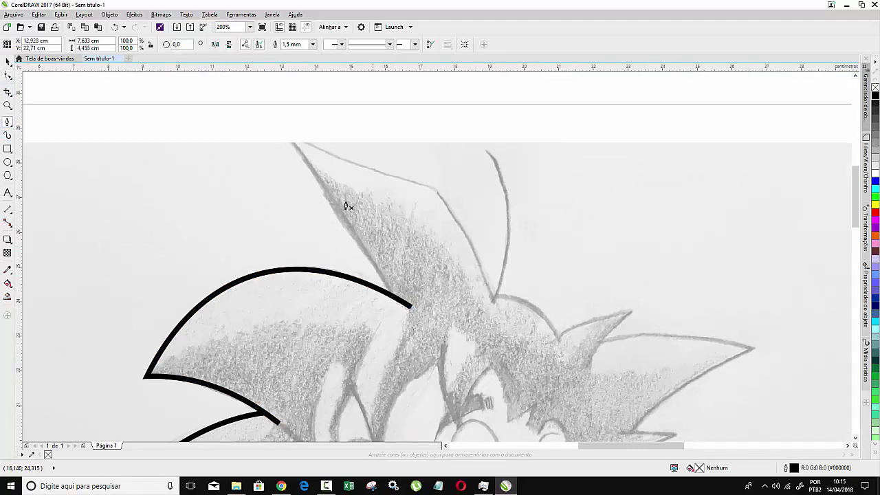
pyautogui.click(394, 295)
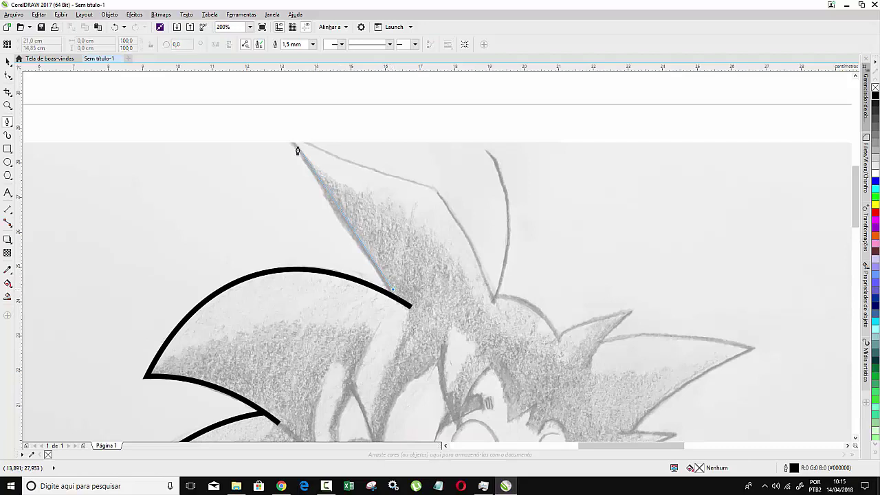
pyautogui.click(286, 129)
pyautogui.click(434, 187)
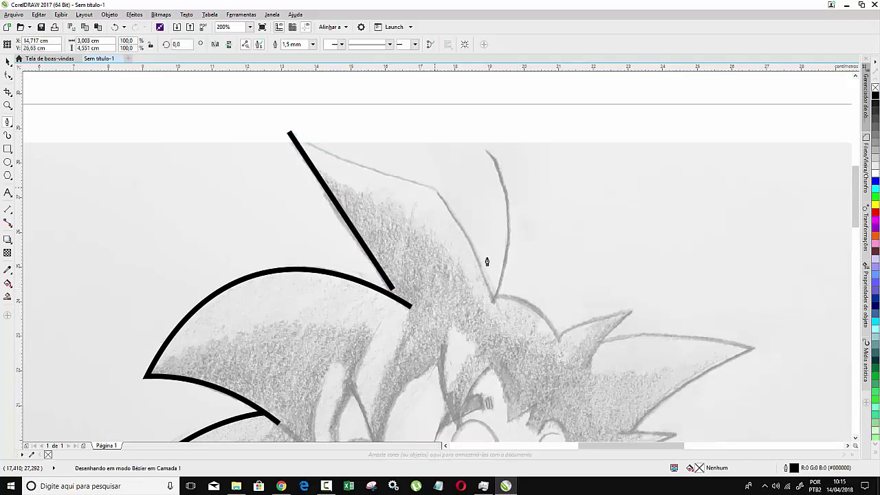
pyautogui.click(497, 307)
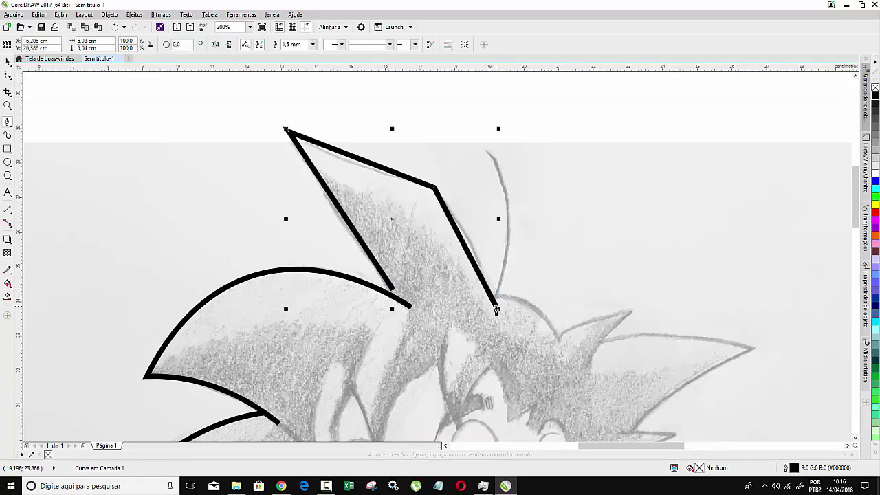
pyautogui.scroll(-1, 374, 153)
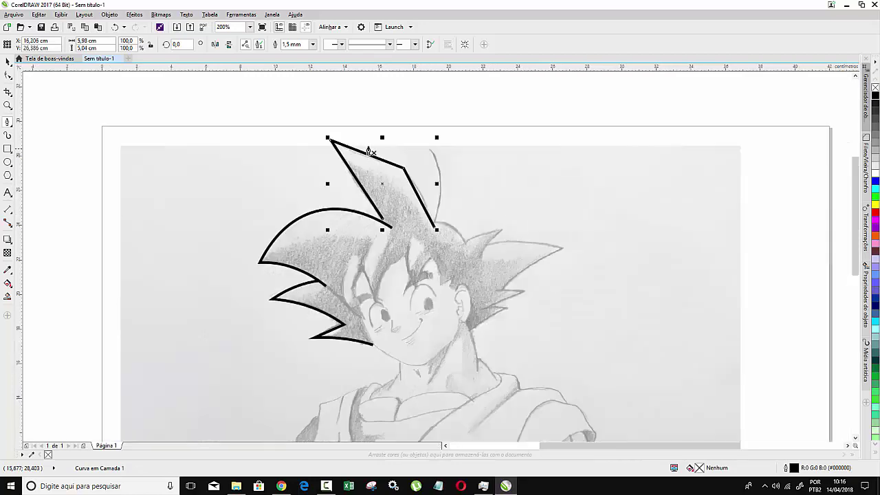
pyautogui.scroll(1, 371, 152)
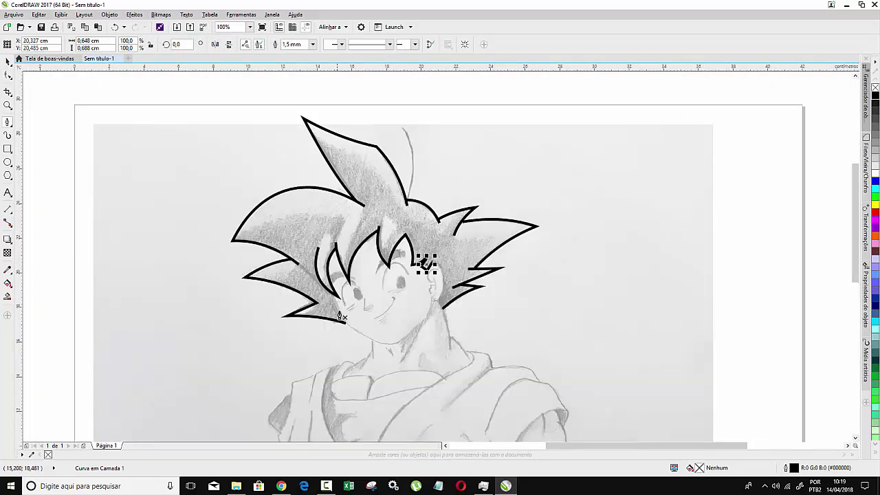
# - Select all 13 hair curves and convert their outlines into black-filled objects
pyautogui.scroll(2, 326, 253)
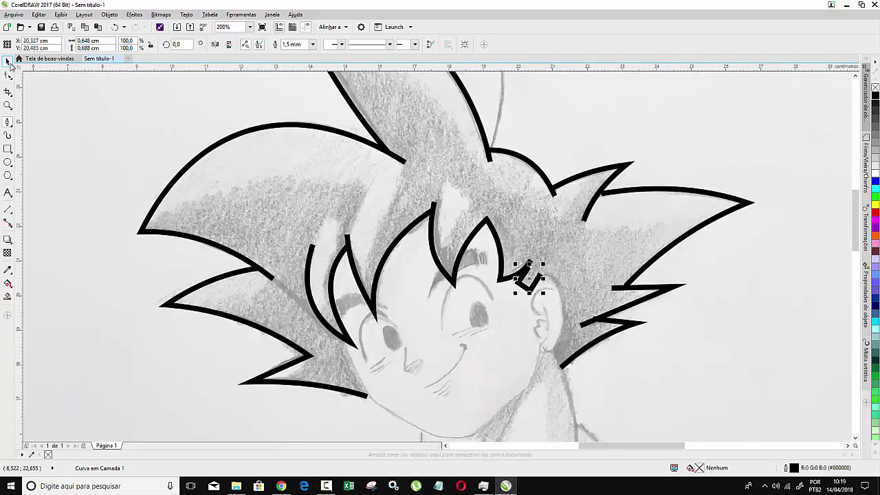
pyautogui.scroll(-2, 310, 183)
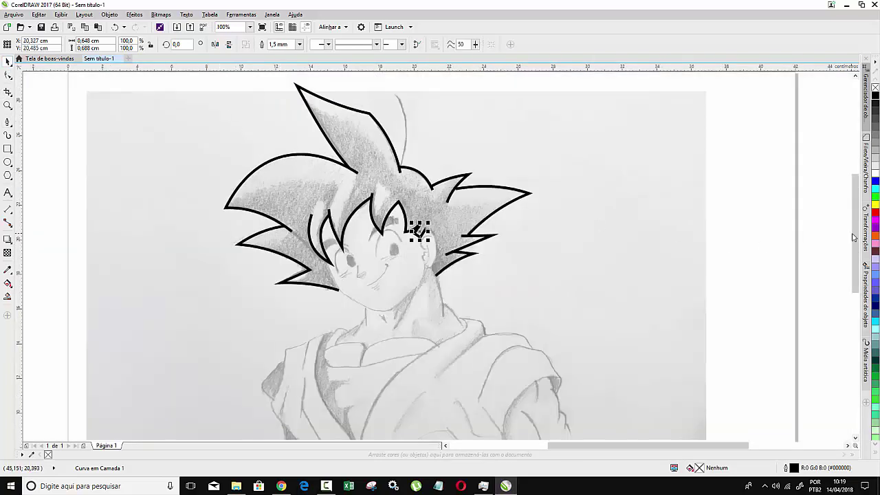
pyautogui.moveTo(855, 234); pyautogui.dragTo(855, 220)
pyautogui.moveTo(204, 119); pyautogui.dragTo(477, 325)
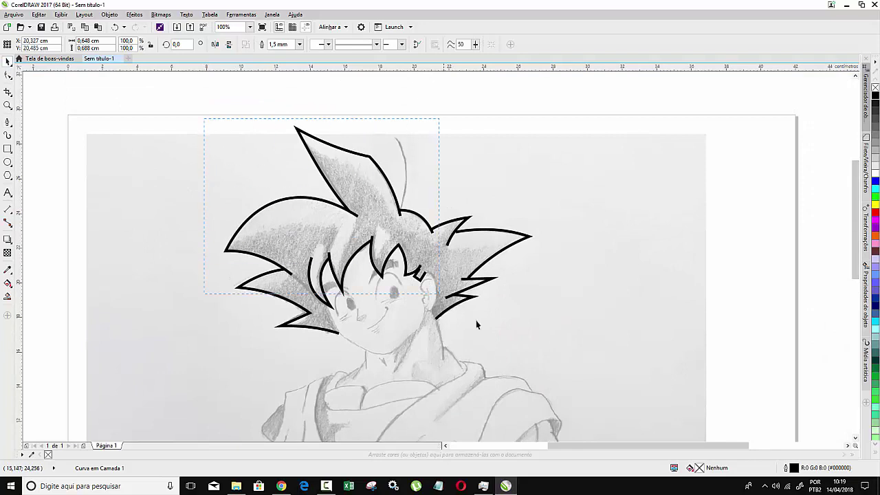
pyautogui.moveTo(568, 353); pyautogui.dragTo(568, 352)
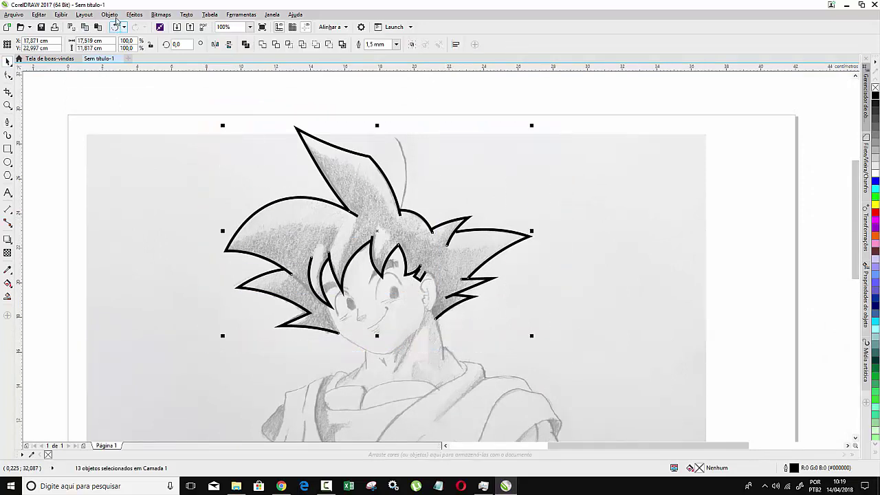
pyautogui.click(115, 15)
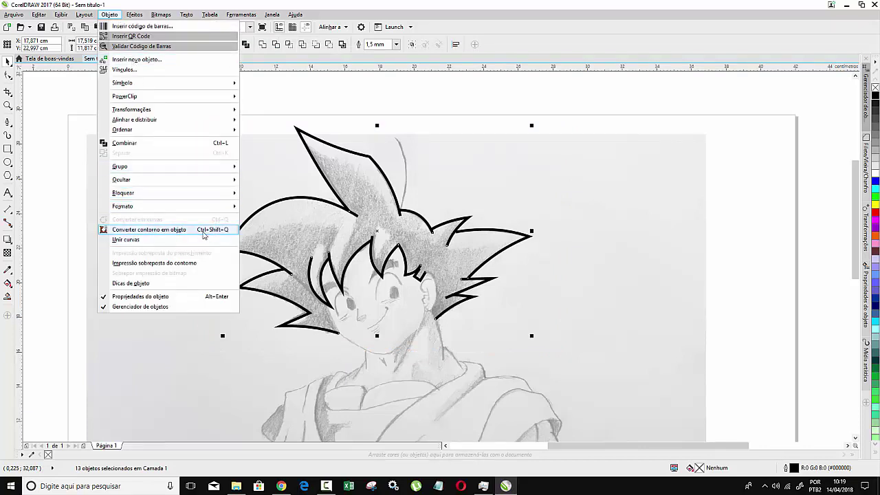
pyautogui.click(203, 231)
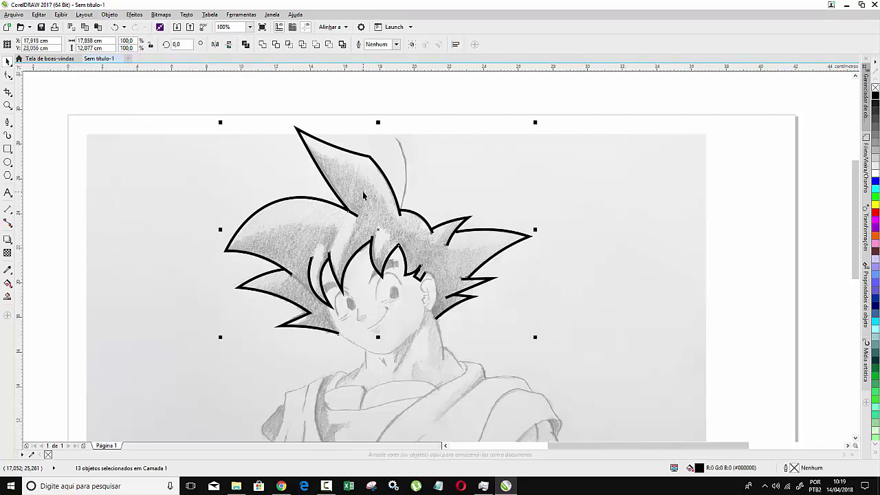
pyautogui.click(8, 76)
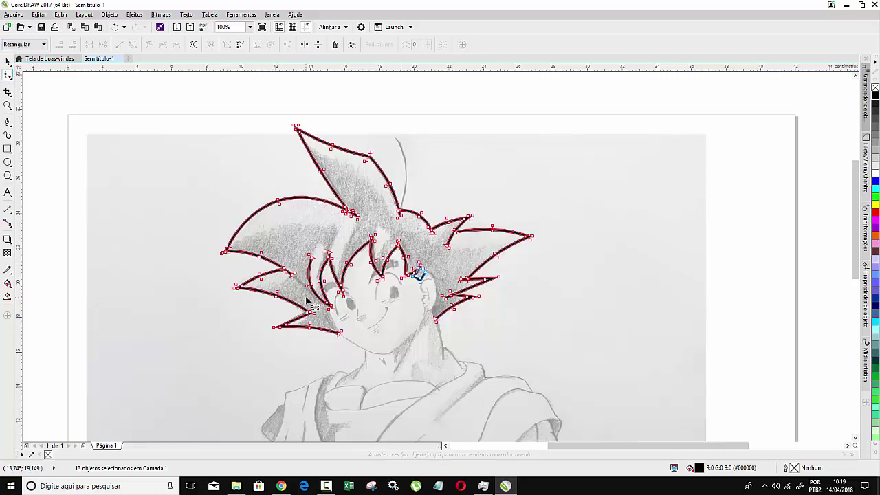
# - Pull the first curve end into the junction, tapering it, and sharpen the upper spike tips
pyautogui.scroll(2, 287, 273)
pyautogui.scroll(3, 303, 275)
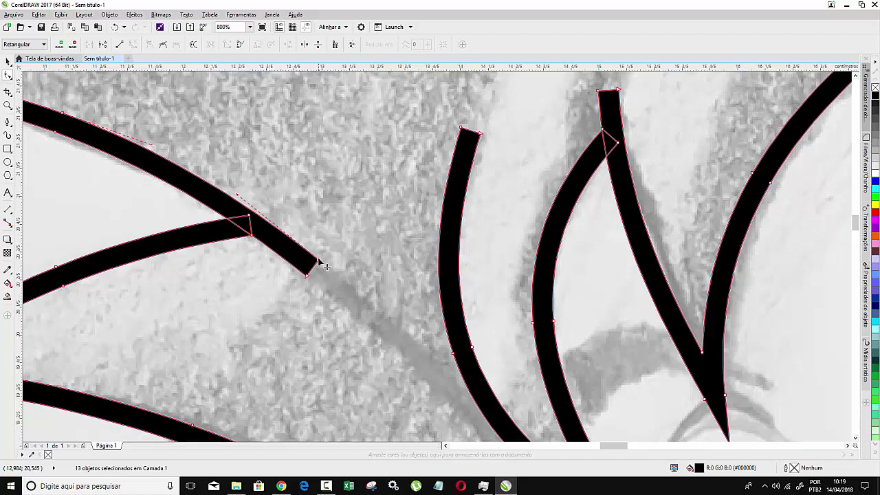
pyautogui.moveTo(319, 262); pyautogui.dragTo(264, 232)
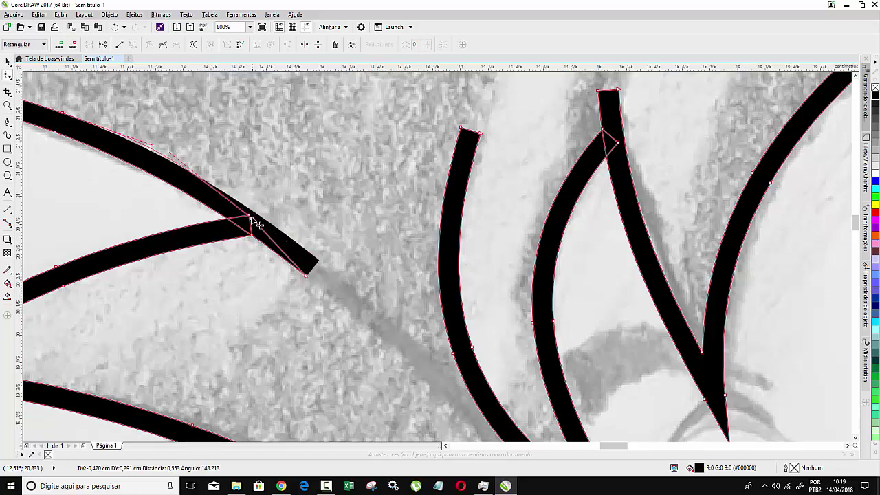
pyautogui.moveTo(264, 232); pyautogui.dragTo(289, 231)
pyautogui.scroll(-3, 289, 230)
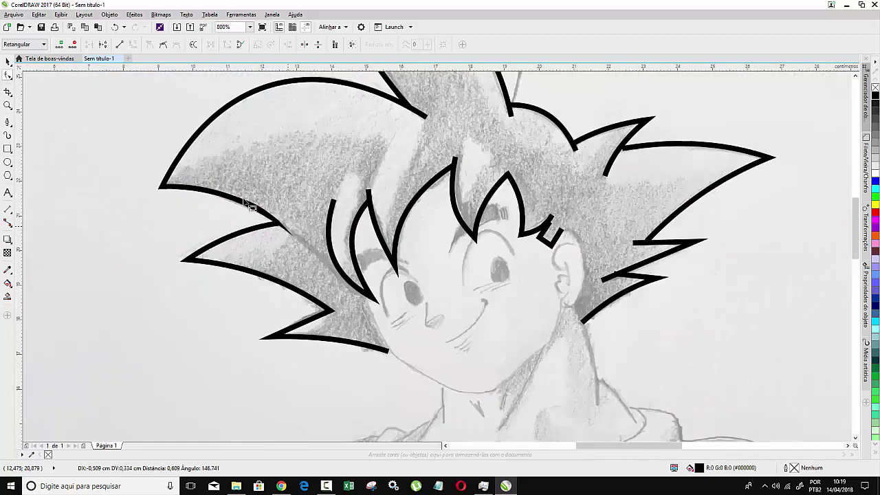
pyautogui.hotkey('ctrl', 'a')
pyautogui.scroll(2, 360, 285)
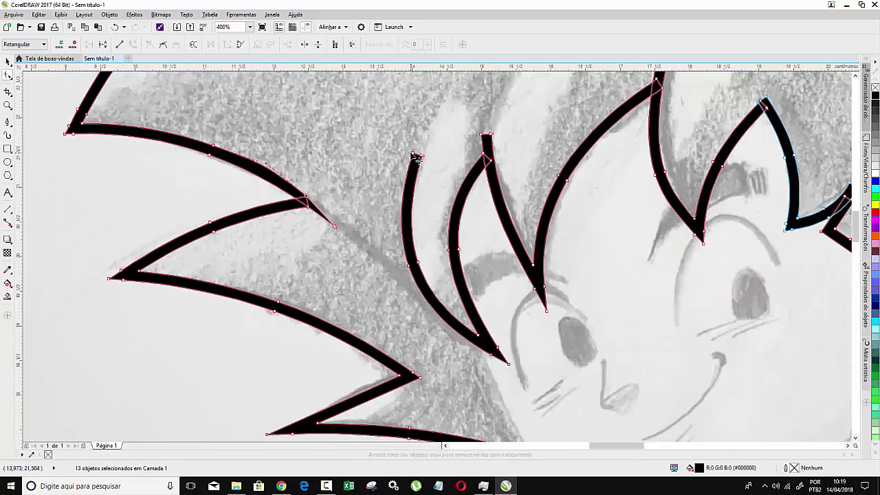
pyautogui.moveTo(416, 157); pyautogui.dragTo(422, 173)
pyautogui.moveTo(486, 145)
pyautogui.mouseDown()
pyautogui.moveTo(492, 157)
pyautogui.moveTo(502, 89)
pyautogui.moveTo(473, 165)
pyautogui.mouseUp()
# - Pull the spike tip and the bang's lower-right end nodes down into neat points
pyautogui.scroll(2, 493, 157)
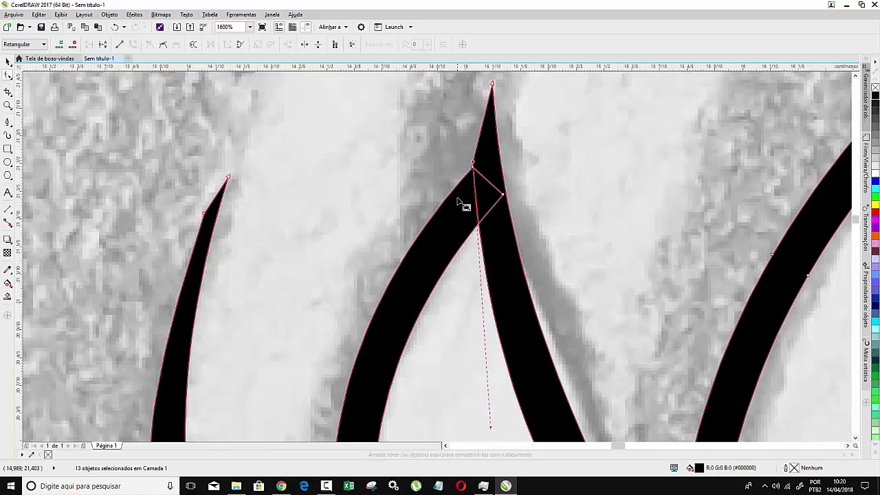
pyautogui.scroll(-2, 409, 167)
pyautogui.scroll(-1, 585, 130)
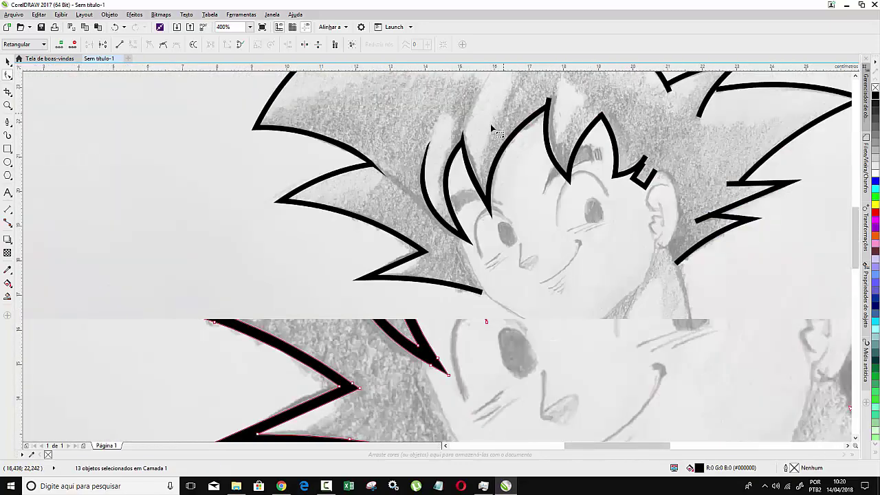
pyautogui.scroll(-1, 491, 124)
pyautogui.scroll(2, 527, 89)
pyautogui.scroll(1, 498, 193)
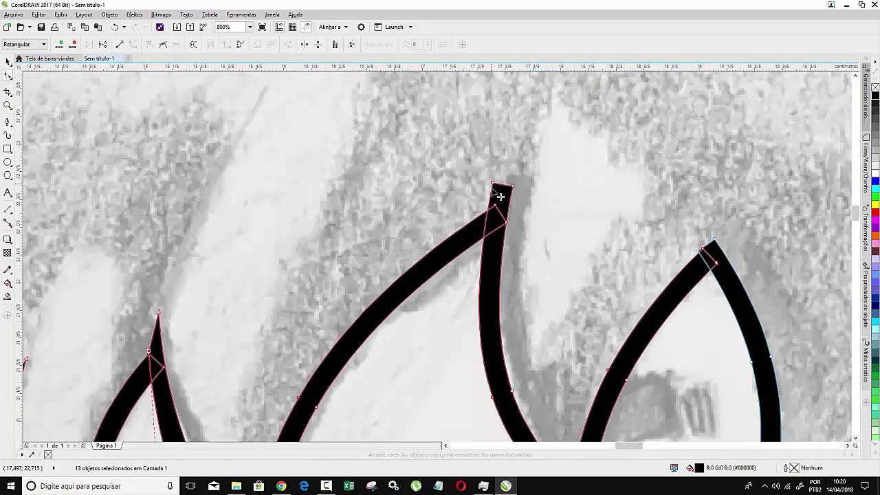
pyautogui.moveTo(500, 197)
pyautogui.mouseDown()
pyautogui.moveTo(503, 212)
pyautogui.moveTo(510, 171)
pyautogui.mouseUp()
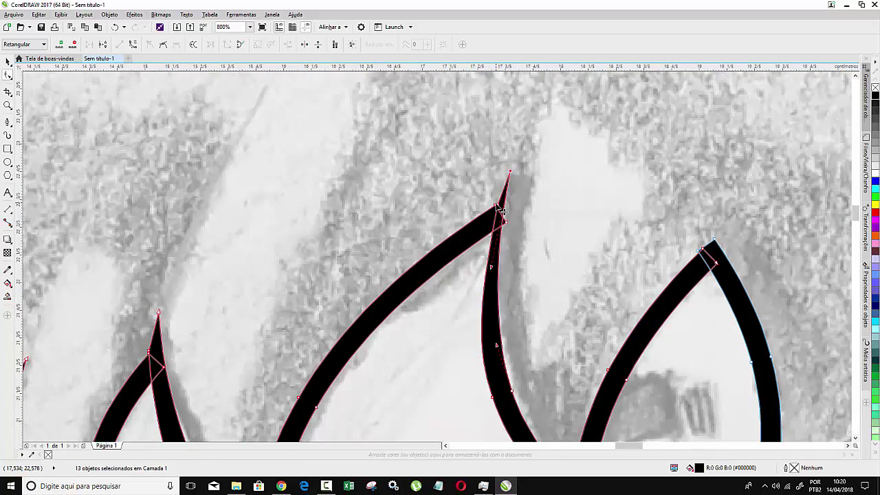
pyautogui.scroll(-3, 350, 181)
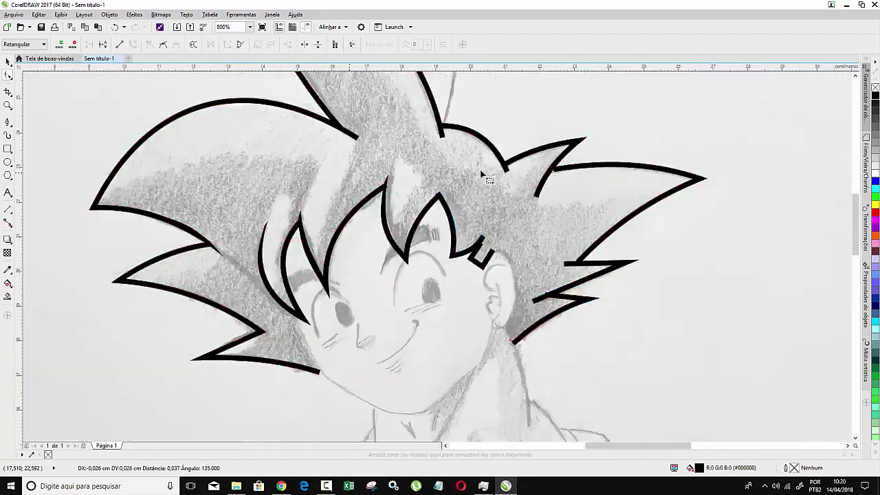
pyautogui.scroll(1, 445, 177)
pyautogui.scroll(1, 509, 289)
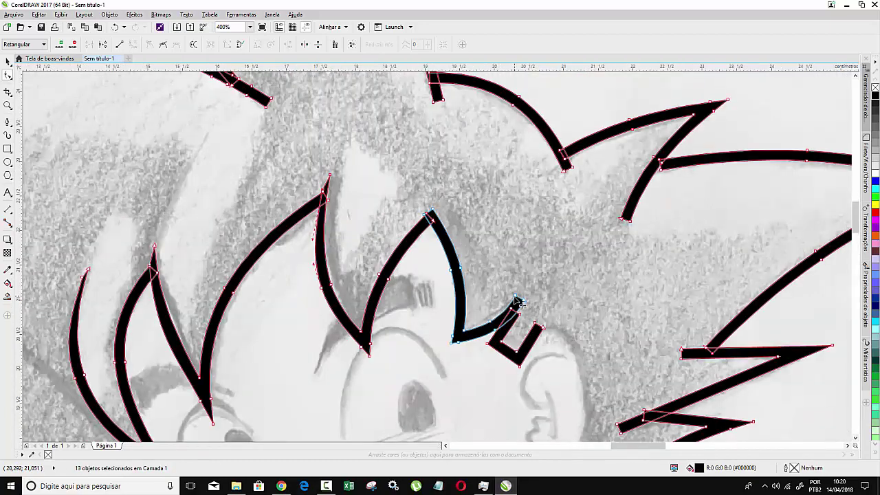
pyautogui.moveTo(517, 301); pyautogui.dragTo(517, 300)
pyautogui.scroll(1, 521, 303)
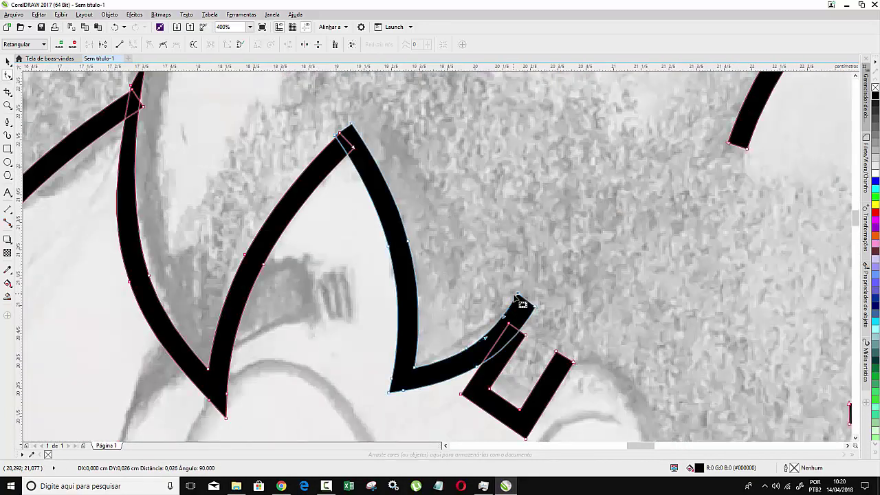
pyautogui.moveTo(522, 303)
pyautogui.mouseDown()
pyautogui.moveTo(522, 336)
pyautogui.moveTo(499, 347)
pyautogui.mouseUp()
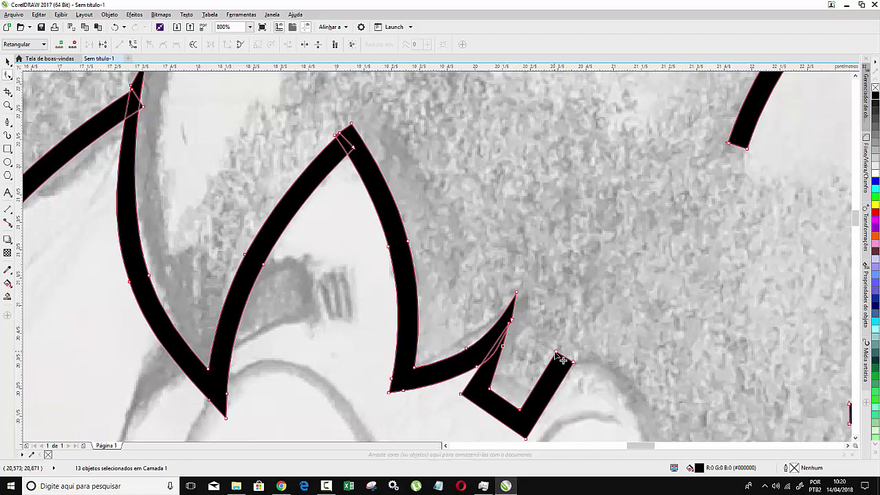
pyautogui.moveTo(560, 358); pyautogui.dragTo(554, 379)
# - Realign the right spike ends to follow the sketch, tucking curve ends into their junctions
pyautogui.scroll(-3, 451, 286)
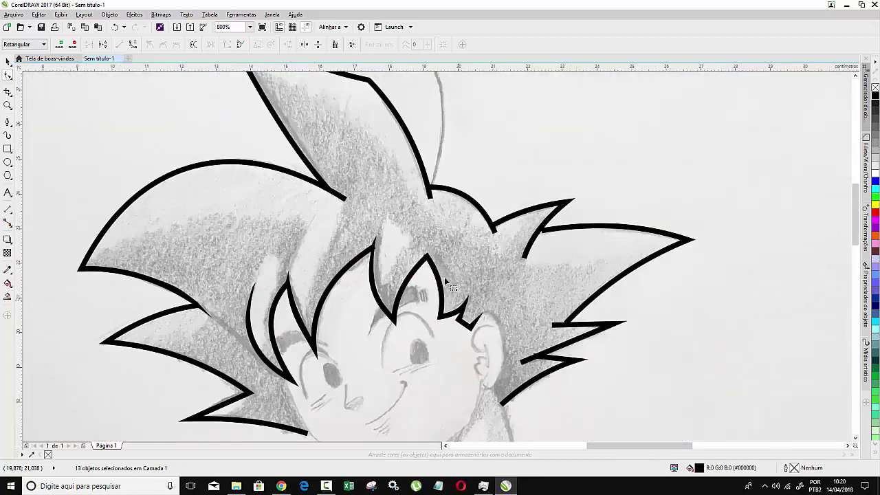
pyautogui.scroll(-2, 451, 285)
pyautogui.scroll(4, 494, 253)
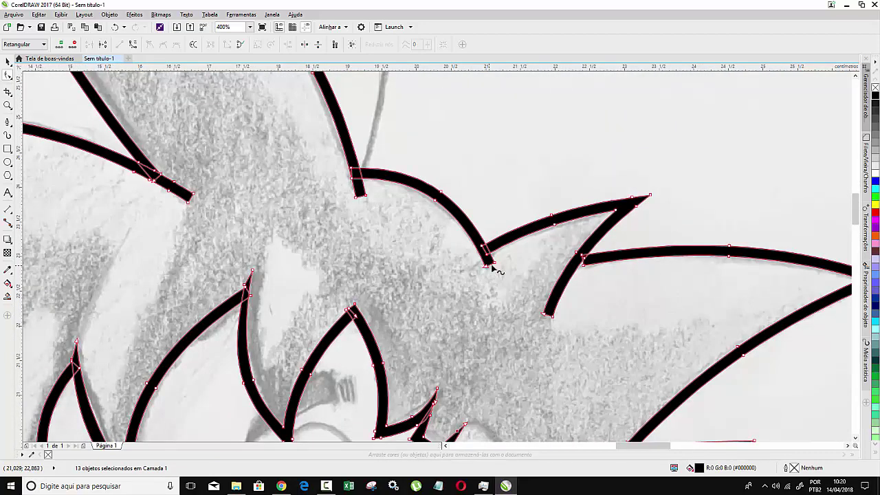
pyautogui.moveTo(493, 265); pyautogui.dragTo(450, 255)
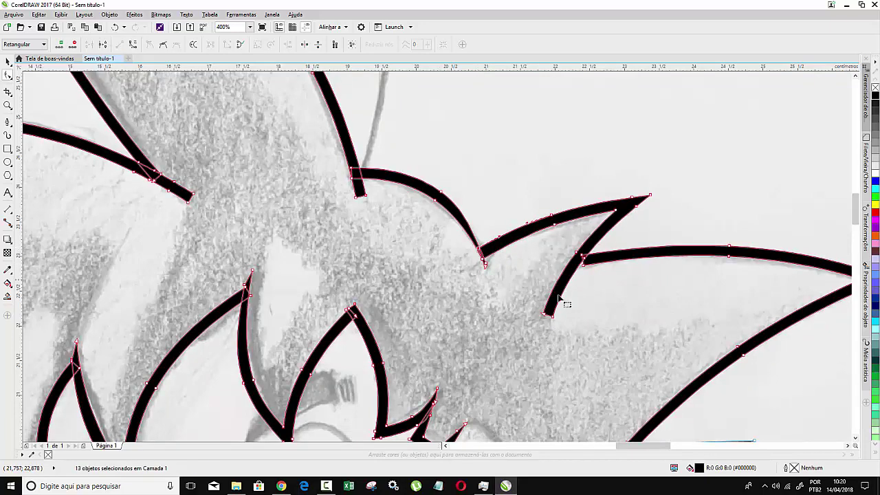
pyautogui.scroll(1, 555, 318)
pyautogui.scroll(1, 552, 307)
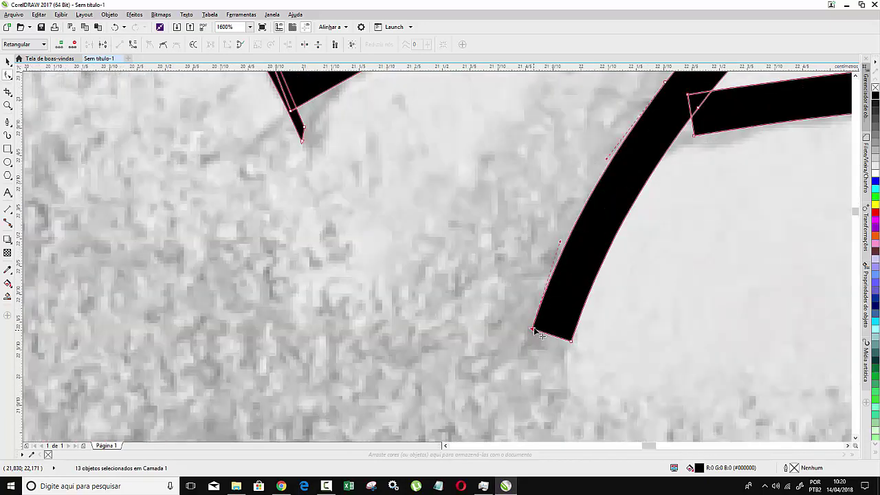
pyautogui.moveTo(548, 297); pyautogui.dragTo(589, 262)
pyautogui.moveTo(610, 185); pyautogui.dragTo(606, 182)
pyautogui.scroll(-2, 561, 227)
pyautogui.scroll(-2, 557, 245)
pyautogui.scroll(2, 597, 265)
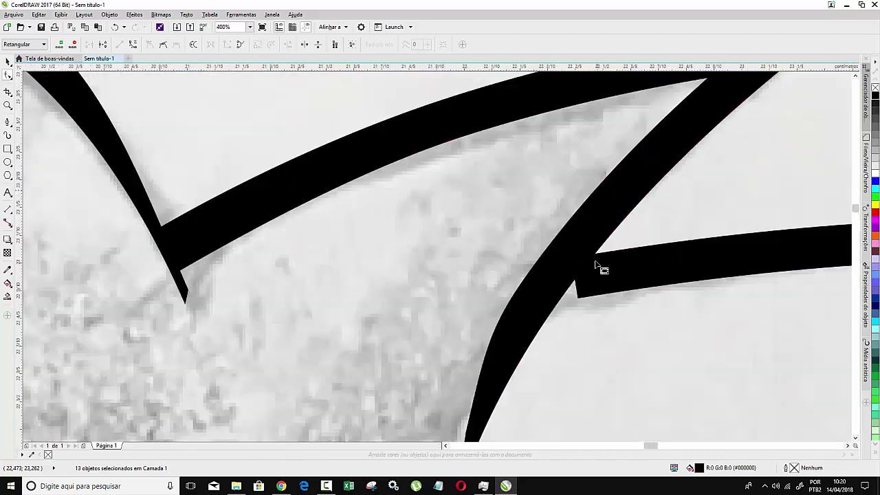
pyautogui.moveTo(580, 300); pyautogui.dragTo(576, 304)
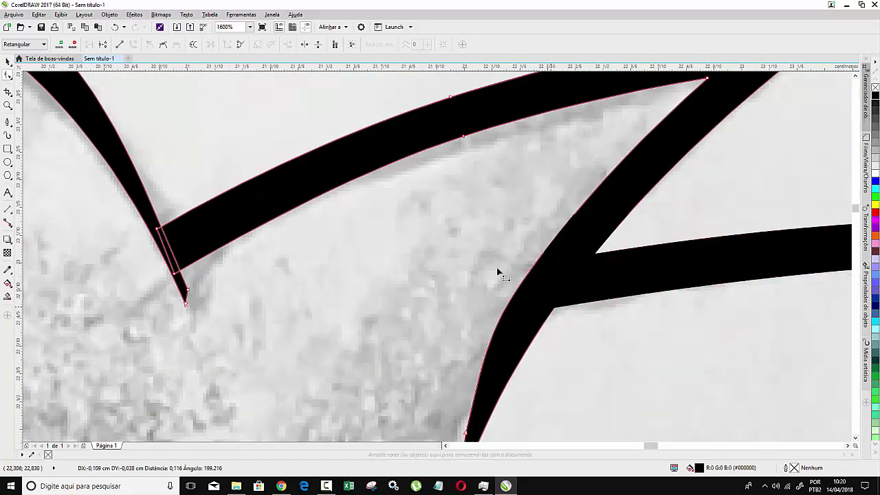
# - Line up the joint where two spike bars meet and sharpen the lower spike near the ear
pyautogui.scroll(-1, 474, 230)
pyautogui.scroll(-1, 510, 384)
pyautogui.scroll(-1, 510, 384)
pyautogui.scroll(2, 515, 305)
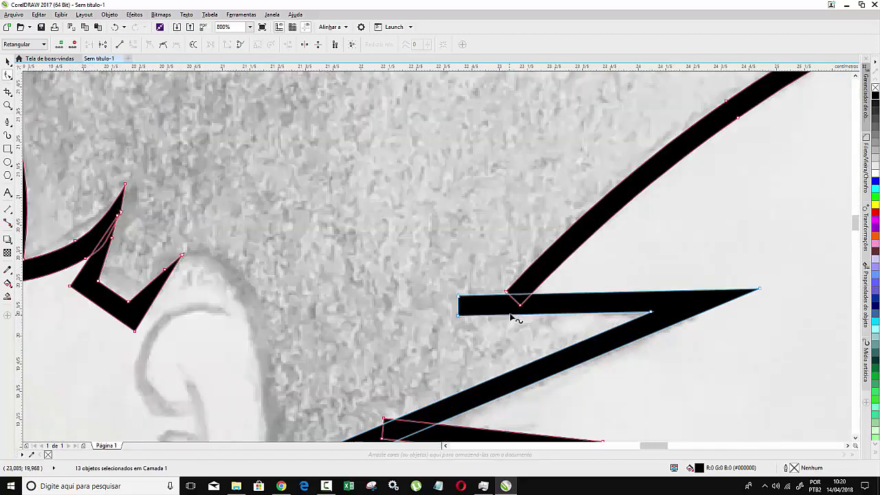
pyautogui.scroll(1, 509, 293)
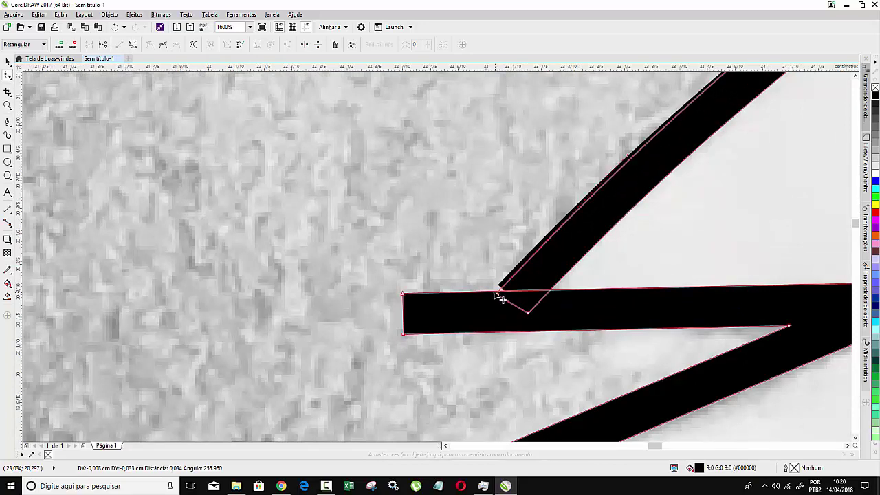
pyautogui.moveTo(500, 288); pyautogui.dragTo(491, 297)
pyautogui.moveTo(405, 335); pyautogui.dragTo(536, 324)
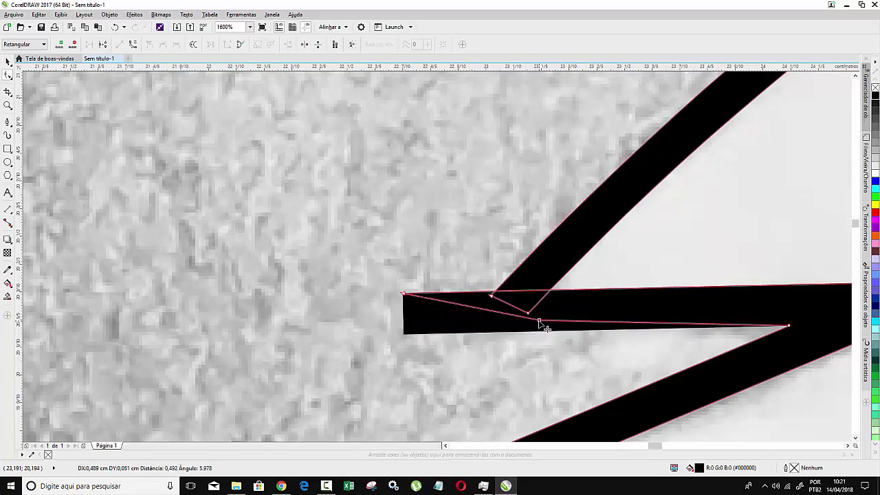
pyautogui.moveTo(536, 324); pyautogui.dragTo(546, 316)
pyautogui.scroll(-2, 523, 312)
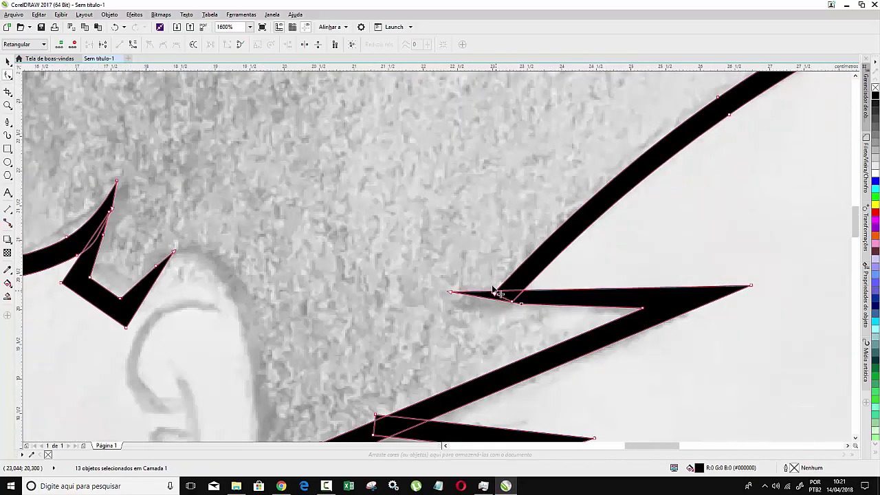
pyautogui.scroll(-2, 501, 295)
pyautogui.scroll(-2, 463, 277)
pyautogui.scroll(2, 485, 300)
pyautogui.scroll(2, 485, 301)
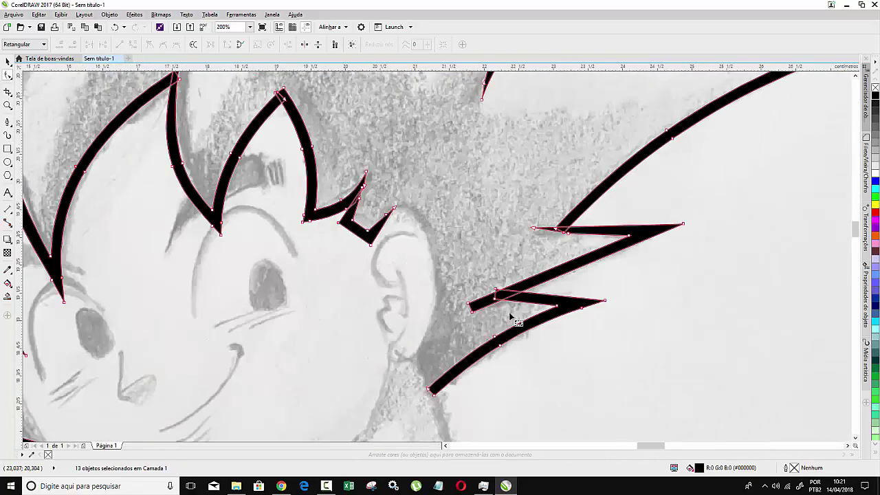
pyautogui.scroll(1, 509, 312)
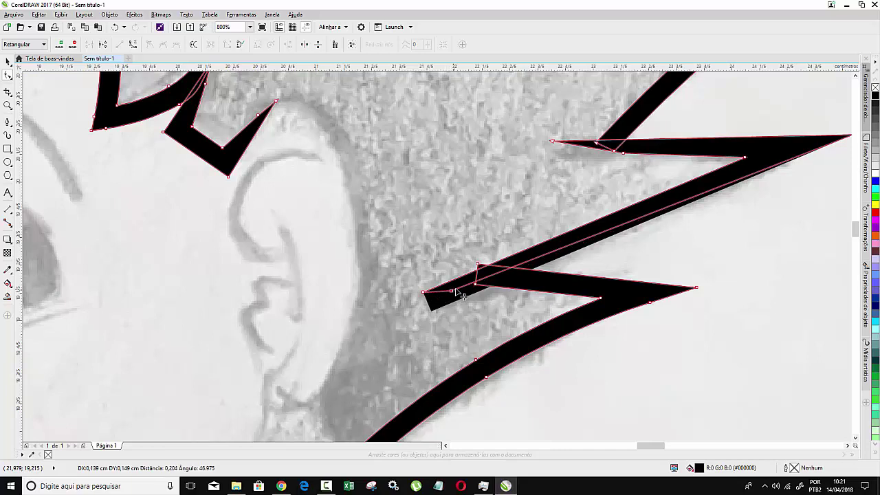
pyautogui.moveTo(447, 299)
pyautogui.mouseDown()
pyautogui.moveTo(491, 286)
pyautogui.moveTo(481, 273)
pyautogui.moveTo(497, 273)
pyautogui.mouseUp()
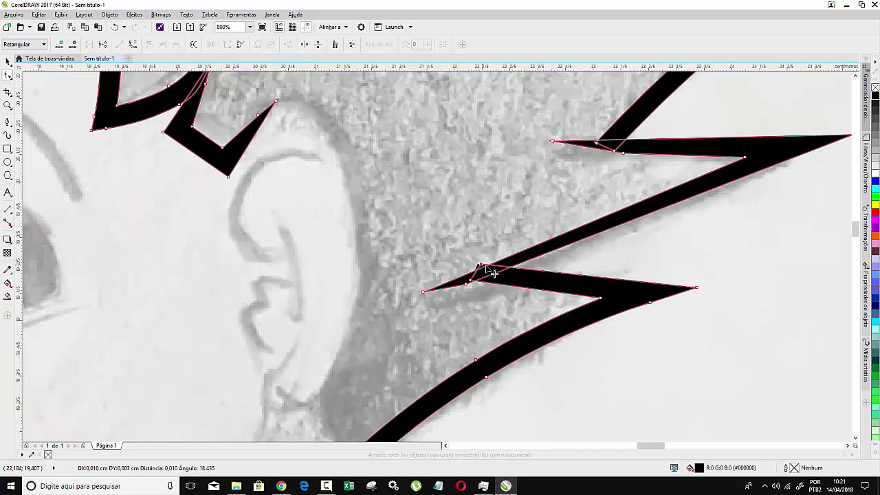
pyautogui.scroll(-3, 454, 238)
pyautogui.scroll(1, 441, 242)
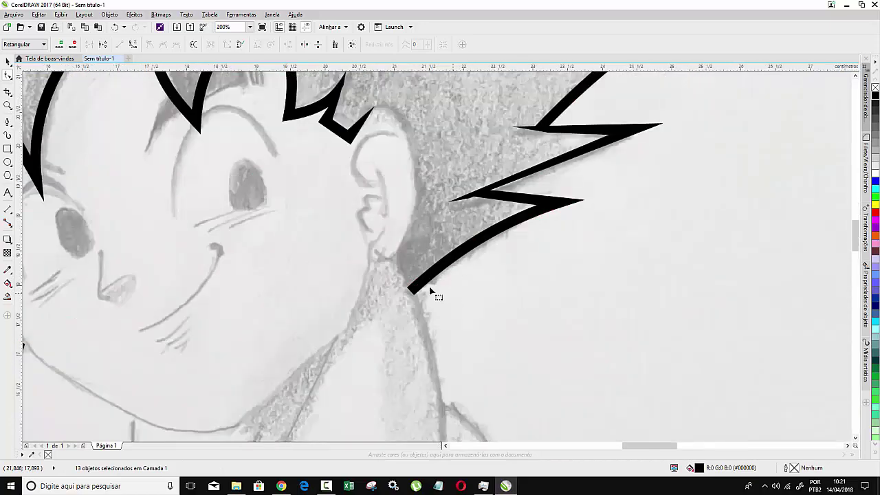
pyautogui.scroll(1, 428, 291)
pyautogui.scroll(-1, 507, 236)
pyautogui.scroll(-3, 495, 231)
# - Deselect all hair outlines so that nothing is selected
pyautogui.scroll(-2, 472, 219)
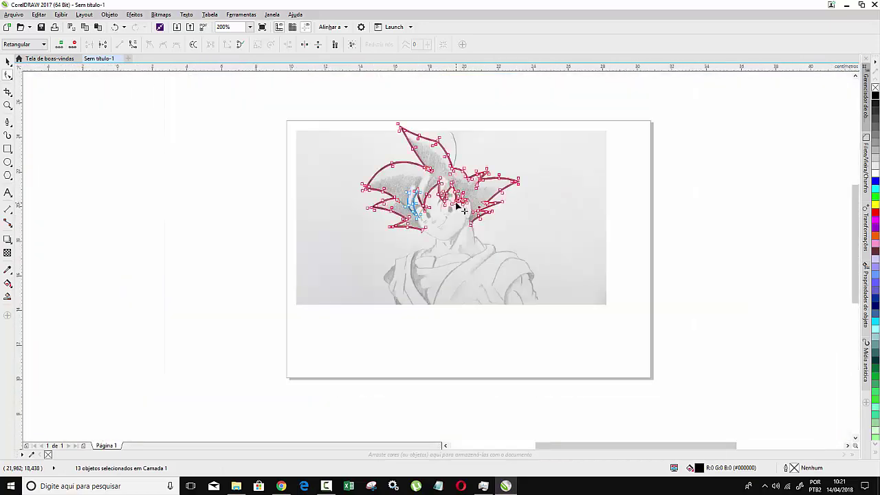
pyautogui.scroll(3, 440, 193)
pyautogui.scroll(-1, 394, 148)
pyautogui.scroll(-1, 394, 148)
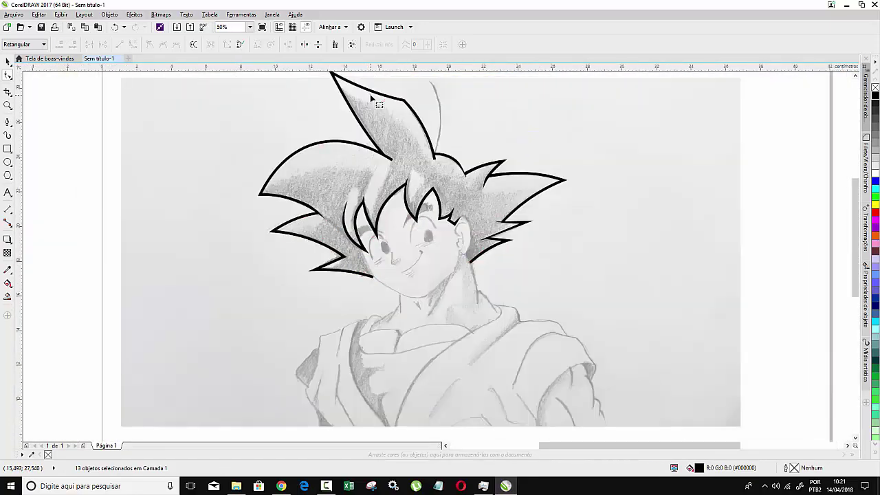
pyautogui.scroll(2, 383, 112)
pyautogui.scroll(-2, 369, 88)
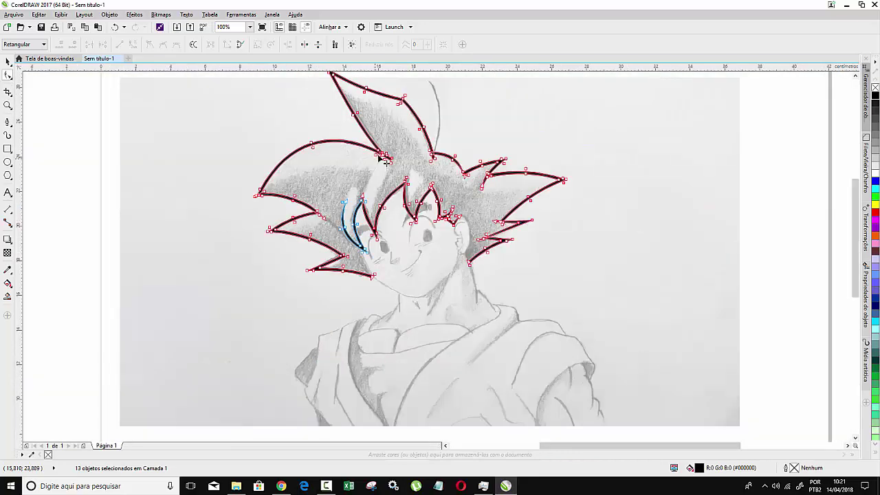
pyautogui.click(9, 122)
pyautogui.scroll(3, 454, 255)
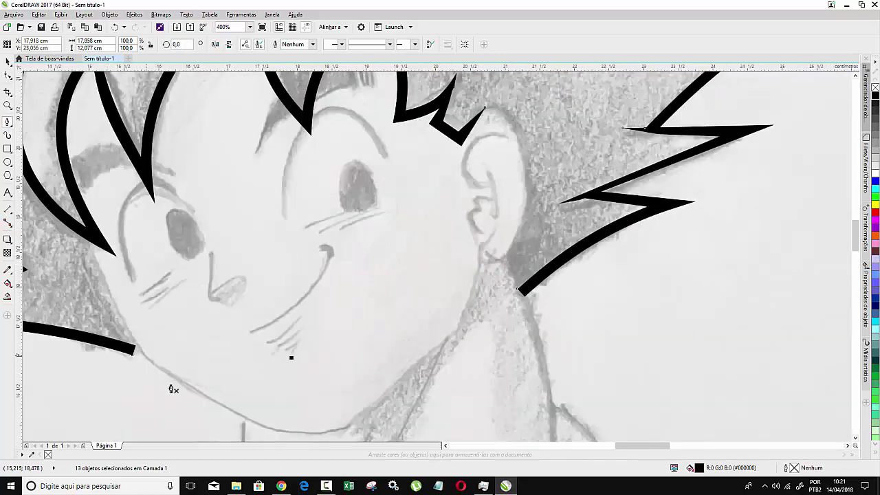
pyautogui.scroll(-2, 268, 361)
pyautogui.scroll(-2, 344, 334)
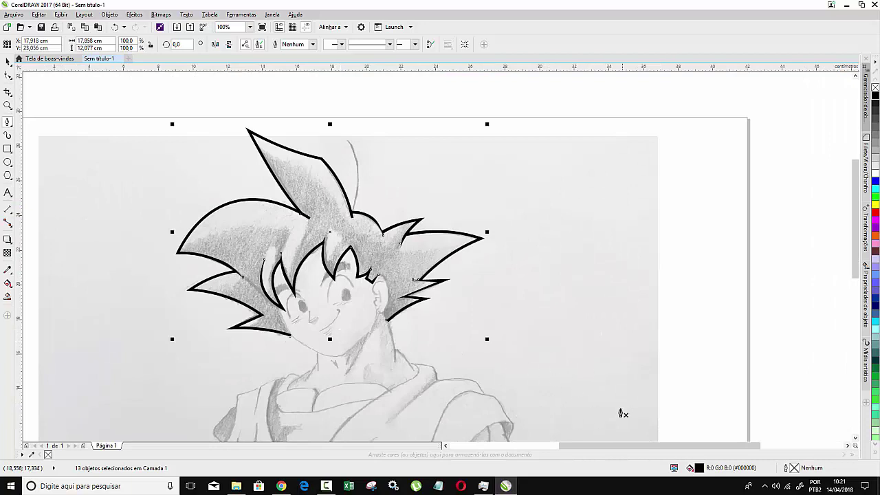
pyautogui.click(6, 63)
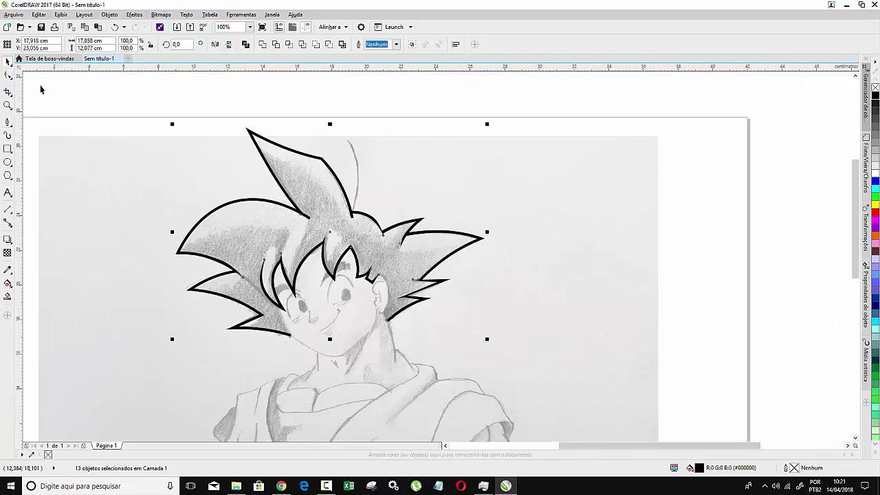
pyautogui.press('Escape')
pyautogui.click(7, 122)
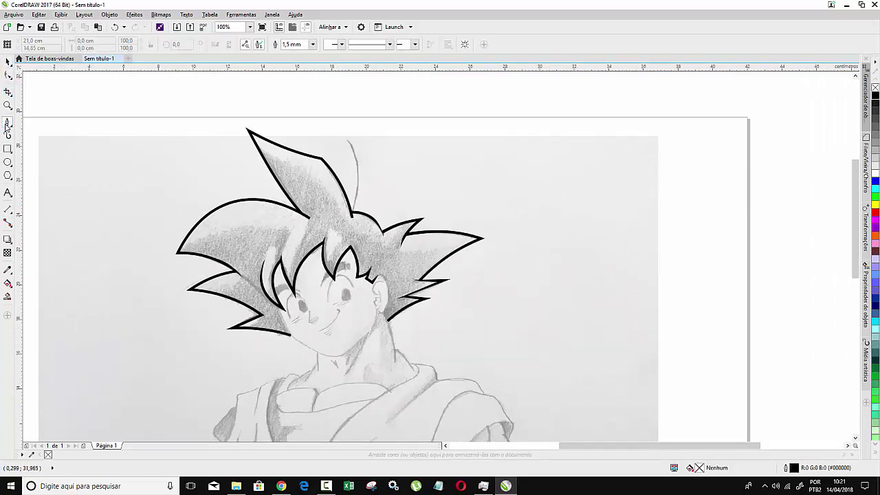
# - Set the default outline width for new graphics to 0.75 mm
pyautogui.doubleClick(794, 469)
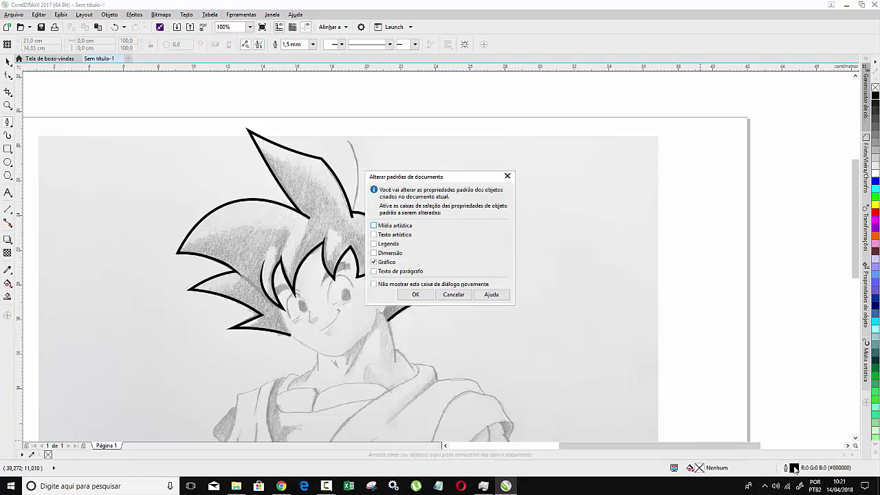
pyautogui.click(416, 295)
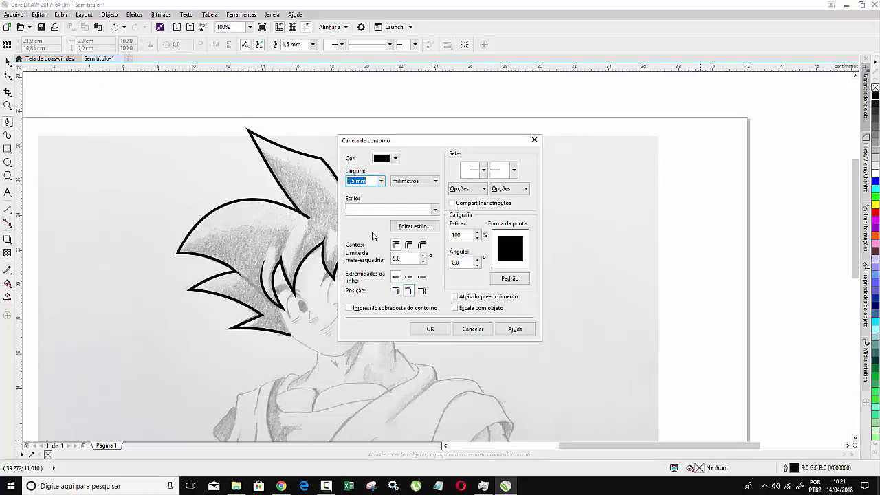
pyautogui.click(381, 181)
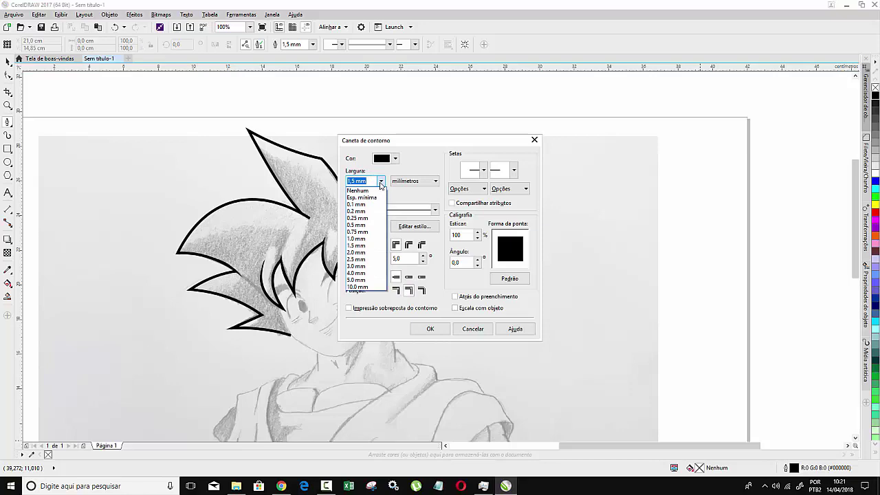
pyautogui.click(370, 232)
pyautogui.click(431, 329)
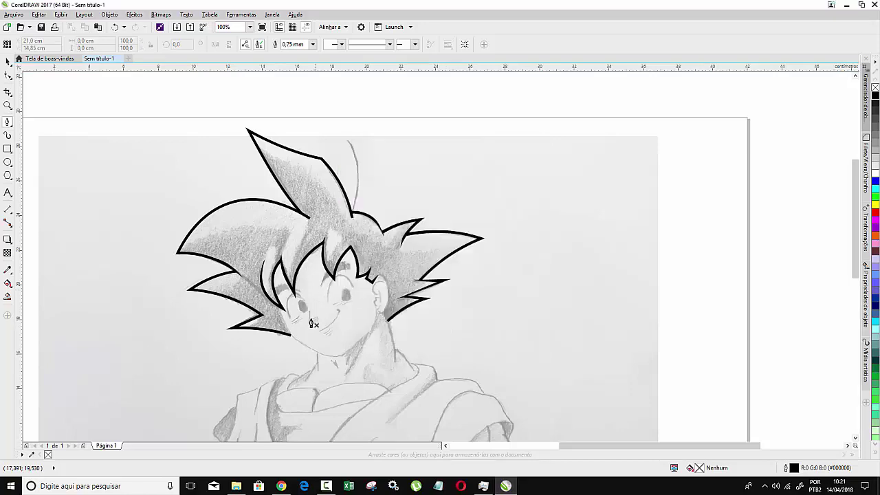
pyautogui.scroll(1, 371, 329)
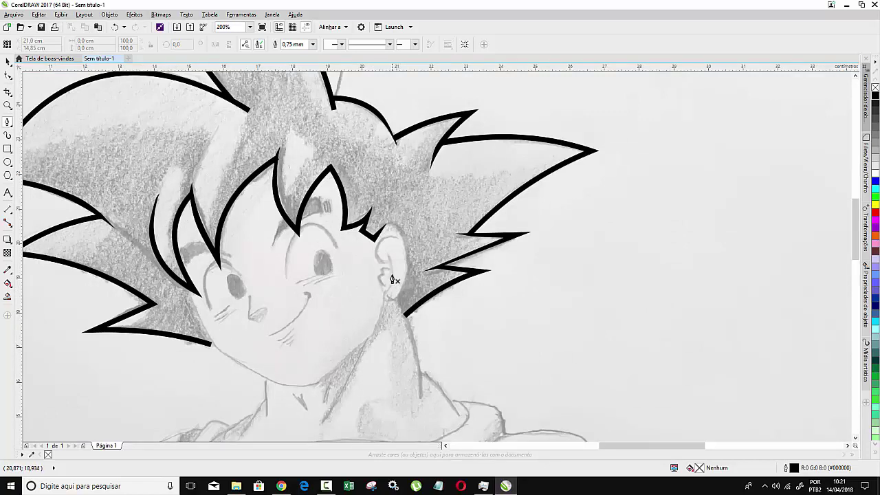
# - Place six nodes along the jaw from the left cheek, under the chin, to below the ear
pyautogui.click(187, 287)
pyautogui.click(216, 348)
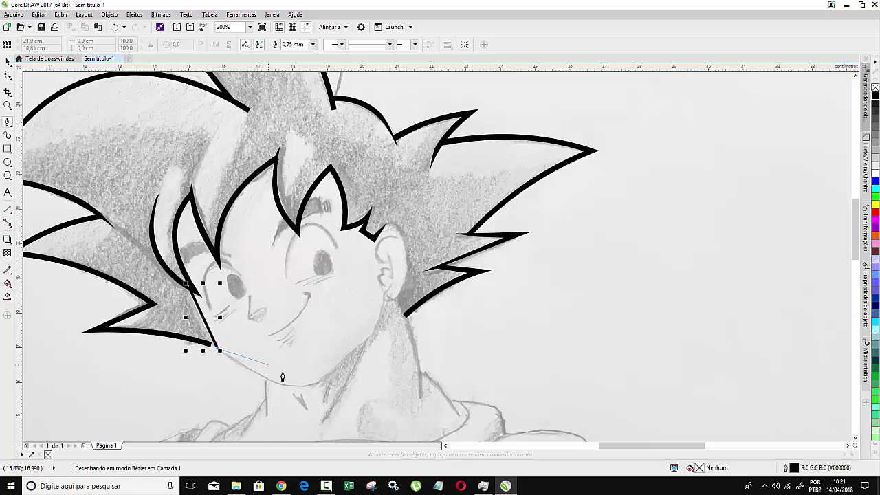
pyautogui.click(293, 387)
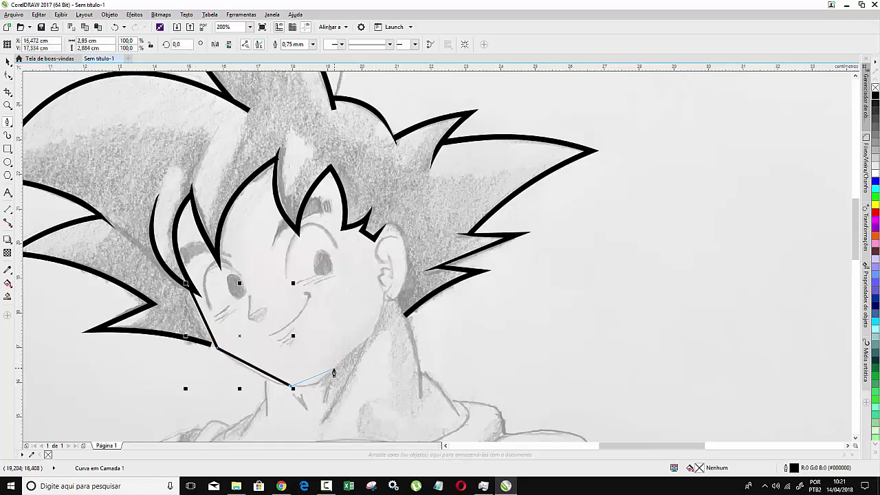
pyautogui.click(334, 370)
pyautogui.click(376, 335)
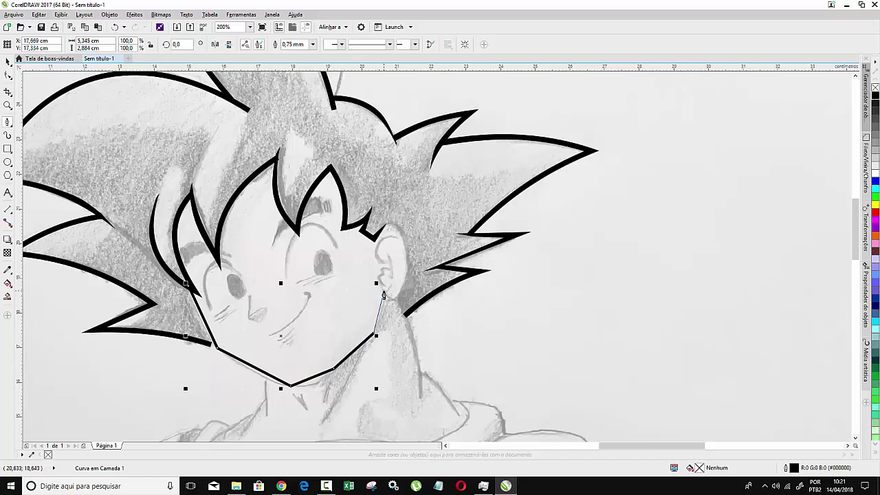
pyautogui.click(383, 297)
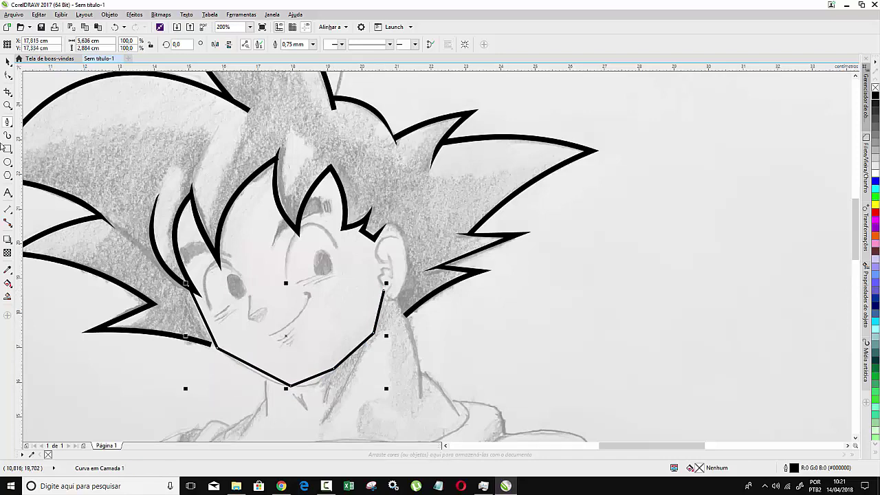
# - Select all the jawline's nodes and convert its segments to curves
pyautogui.click(8, 76)
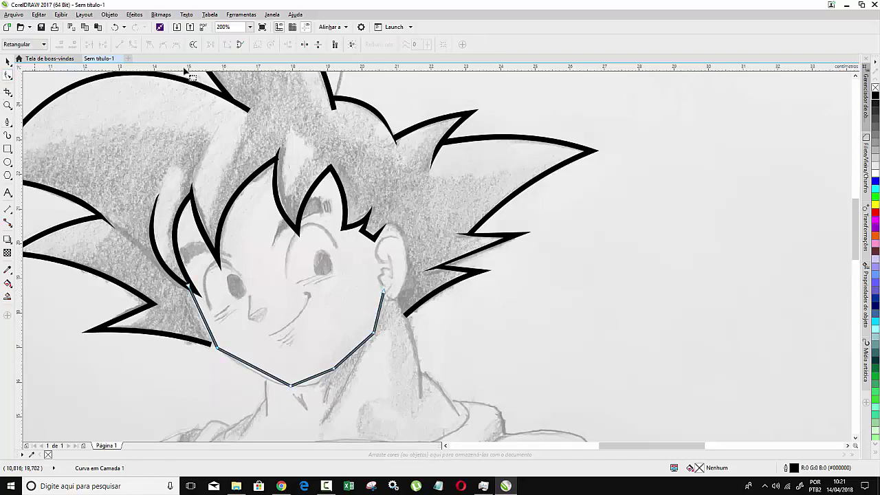
pyautogui.click(352, 44)
pyautogui.click(132, 45)
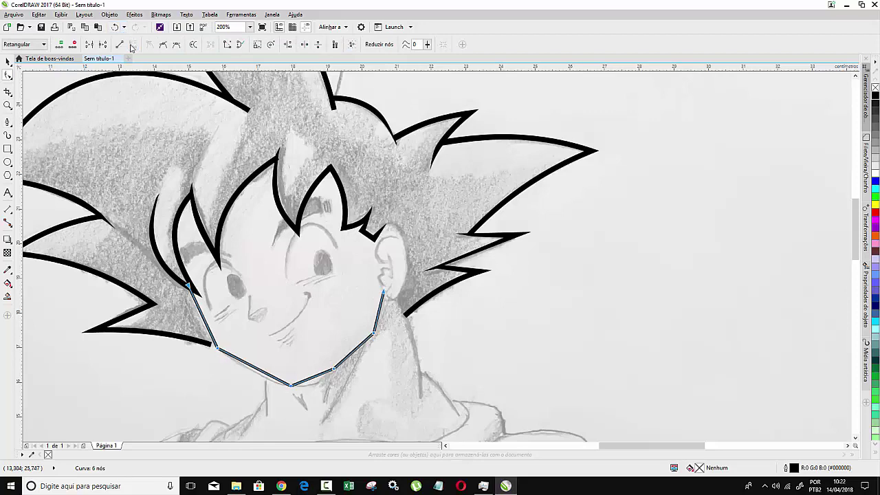
pyautogui.click(8, 62)
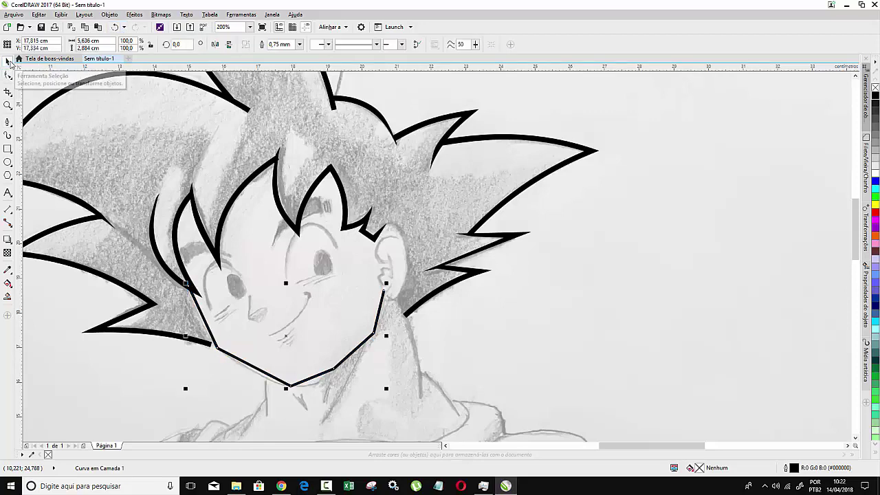
pyautogui.click(7, 74)
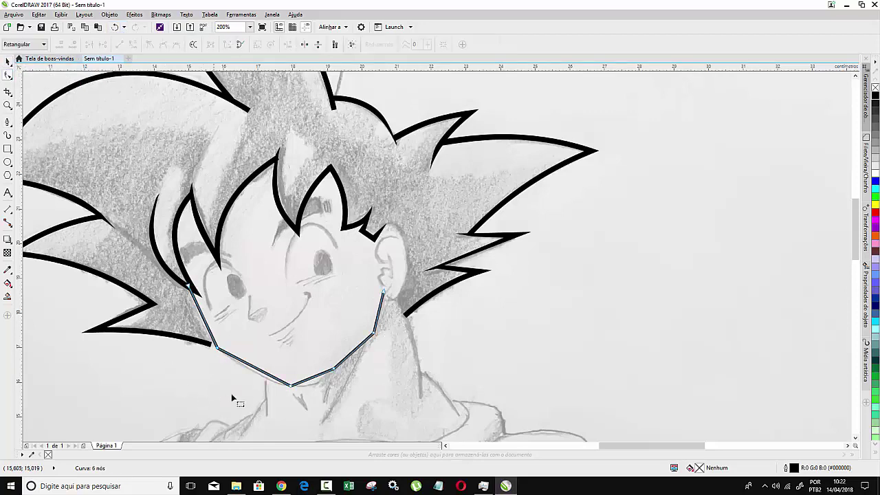
# - Bend the lower-left and right jaw segments into curves and delete an extra jaw node
pyautogui.scroll(3, 231, 393)
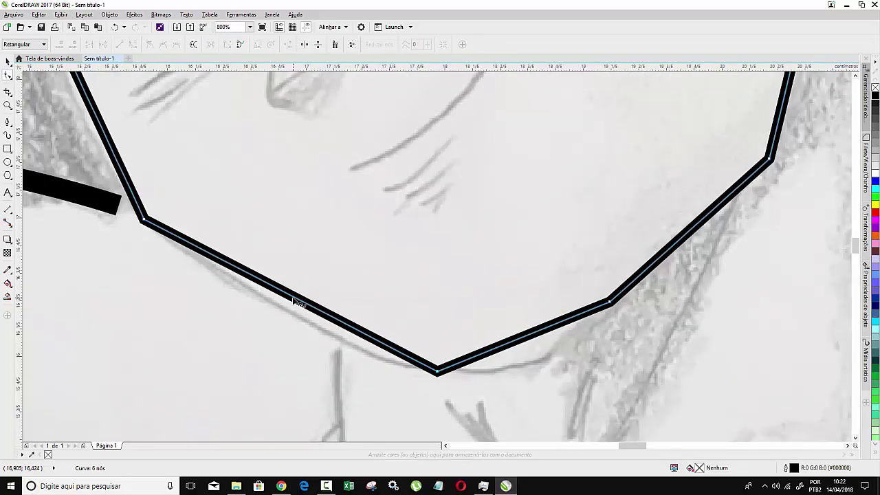
pyautogui.moveTo(294, 301); pyautogui.dragTo(289, 319)
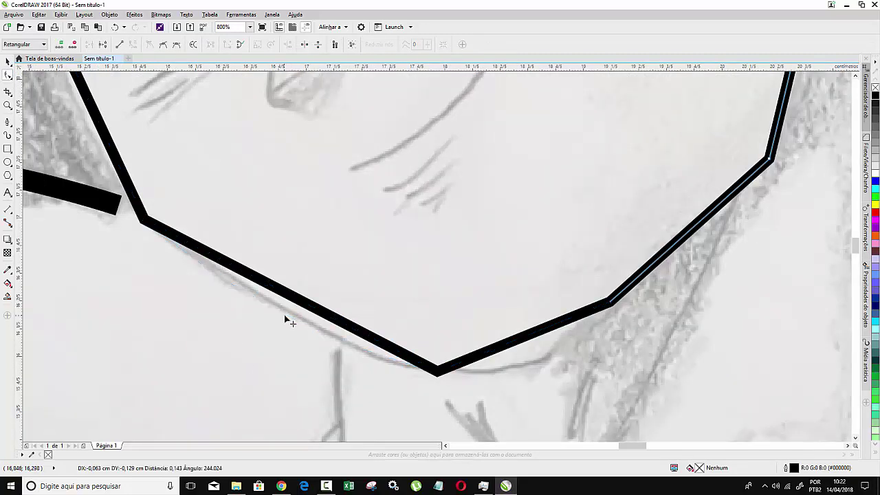
pyautogui.click(539, 336)
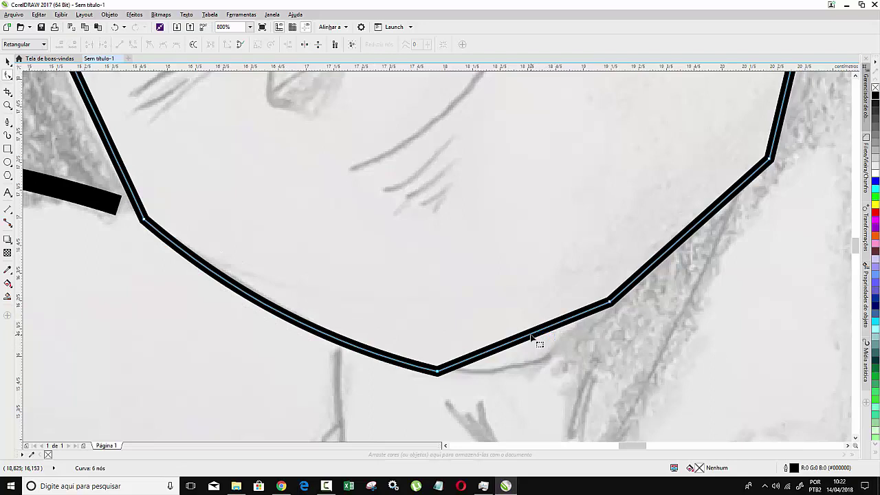
pyautogui.moveTo(533, 341)
pyautogui.mouseDown()
pyautogui.moveTo(549, 355)
pyautogui.moveTo(541, 353)
pyautogui.mouseUp()
pyautogui.scroll(-2, 465, 330)
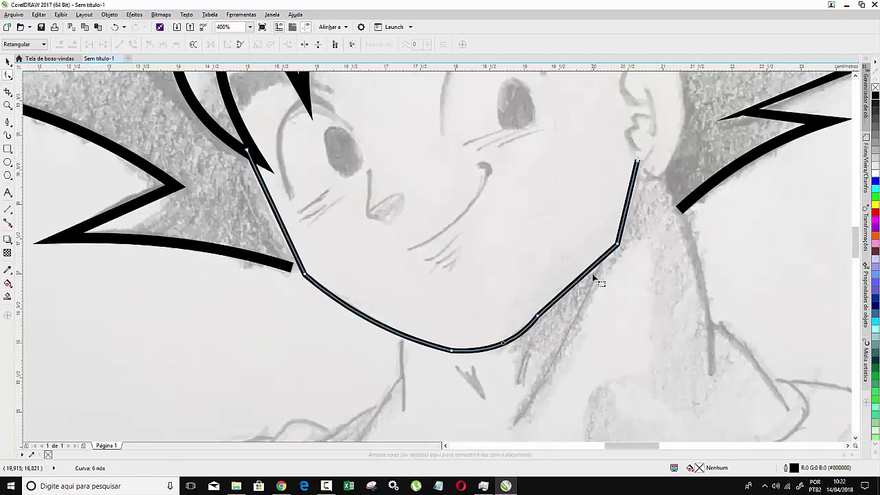
pyautogui.rightClick(537, 315)
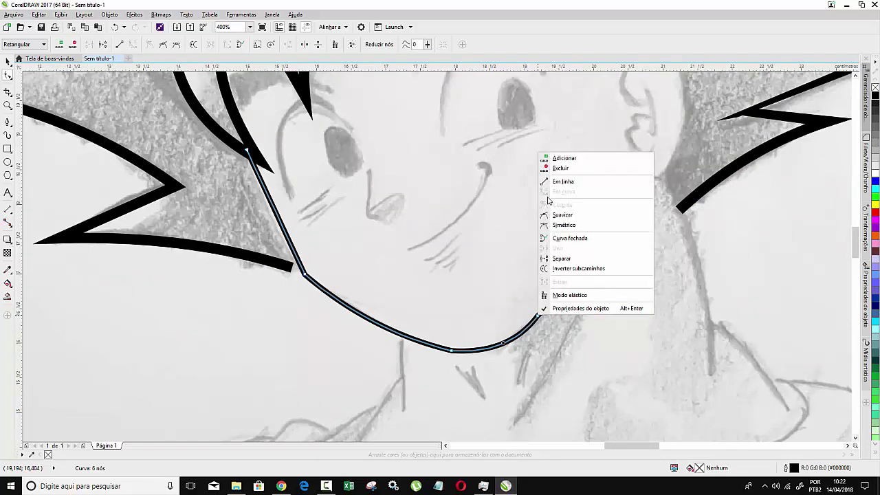
pyautogui.click(561, 169)
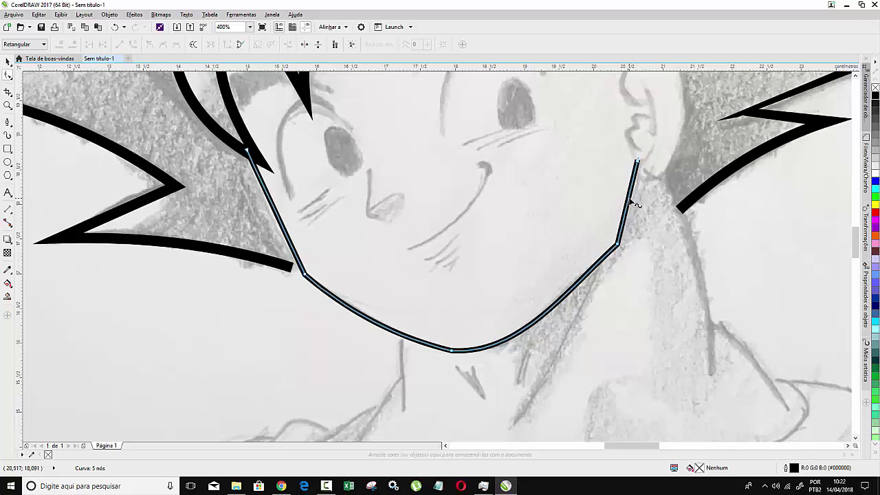
# - Arc the ear-to-neck segment and delete the neck node from the jaw curve
pyautogui.moveTo(634, 198); pyautogui.dragTo(637, 199)
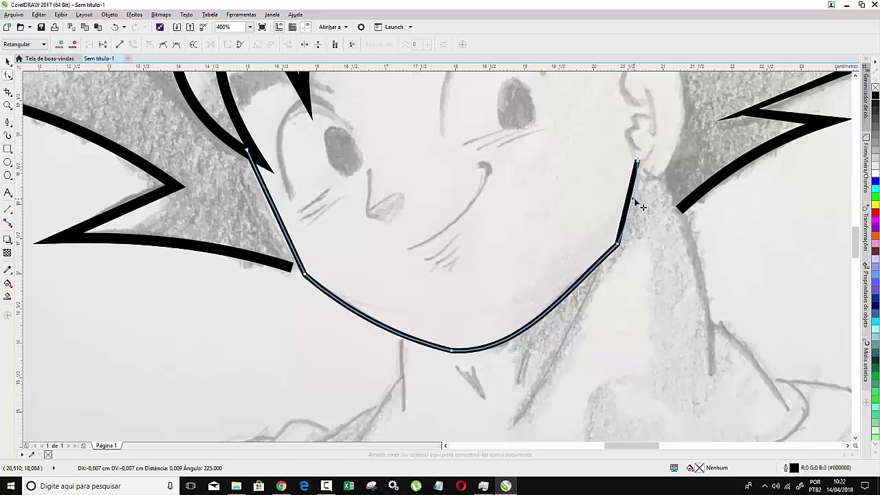
pyautogui.click(618, 244)
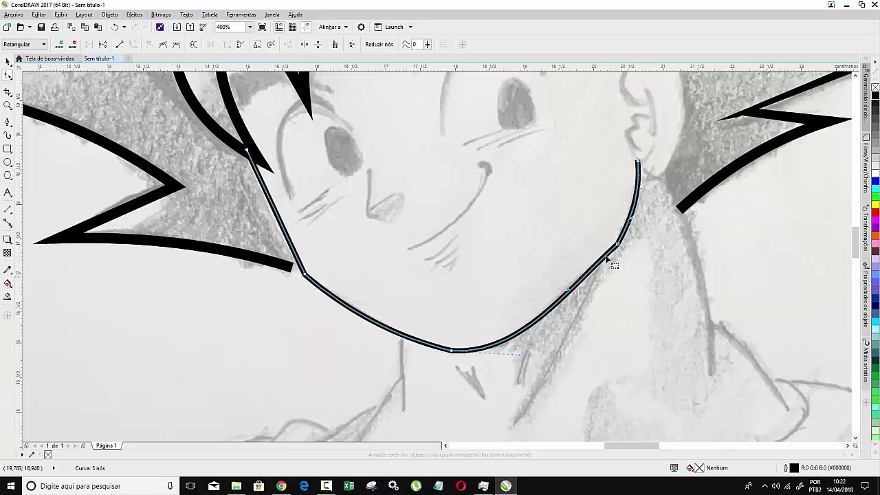
pyautogui.rightClick(618, 245)
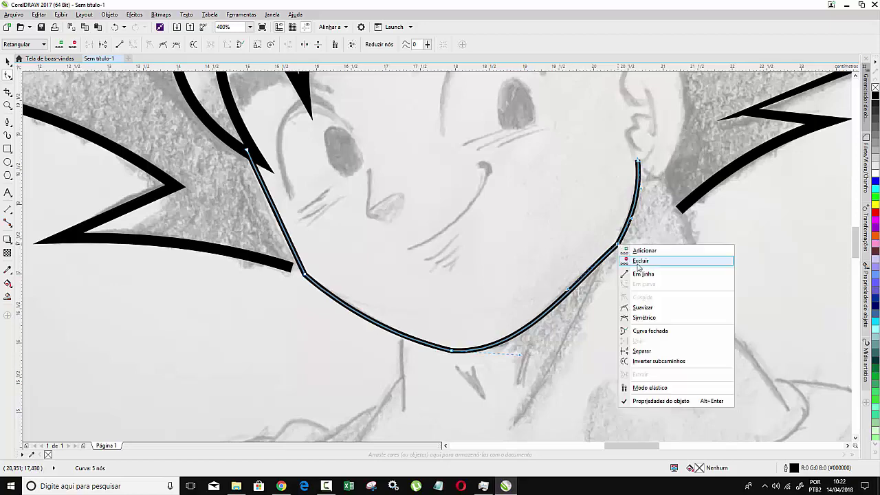
pyautogui.click(640, 262)
pyautogui.scroll(-4, 523, 226)
pyautogui.scroll(4, 547, 172)
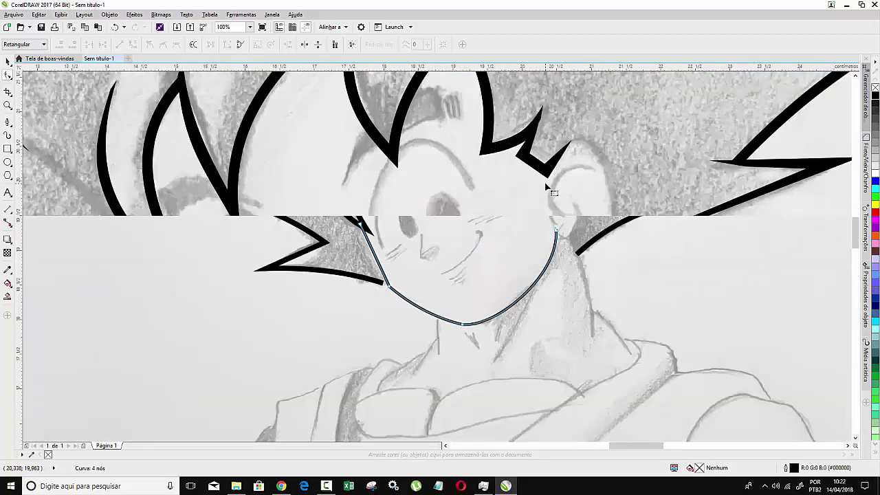
pyautogui.scroll(-1, 519, 212)
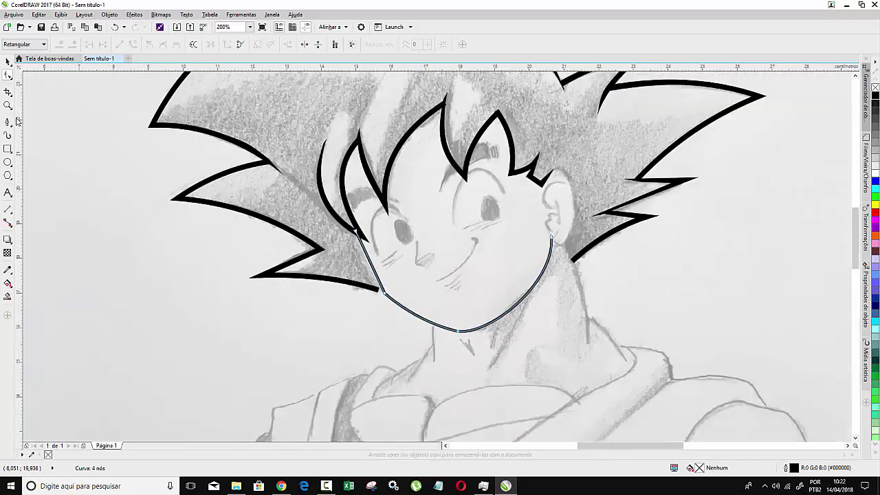
pyautogui.click(9, 123)
# - Click five points around the right ear, from below the ear up to the hairline
pyautogui.scroll(1, 564, 207)
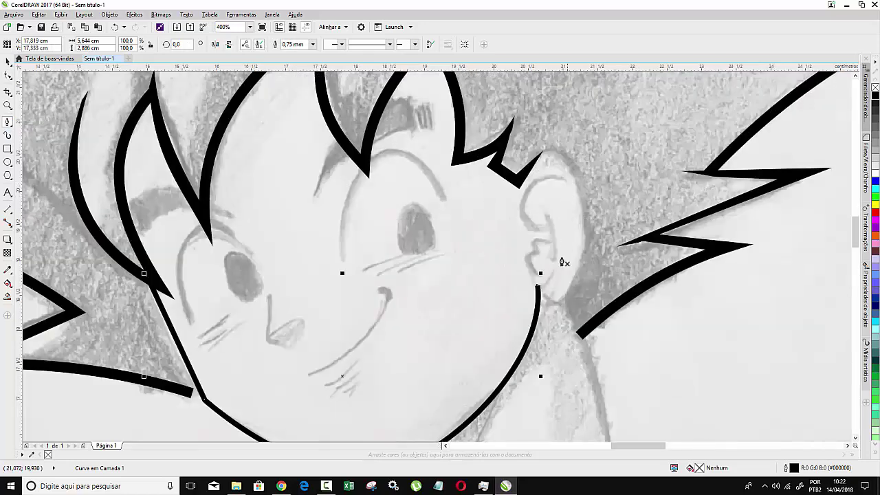
pyautogui.click(544, 298)
pyautogui.click(574, 281)
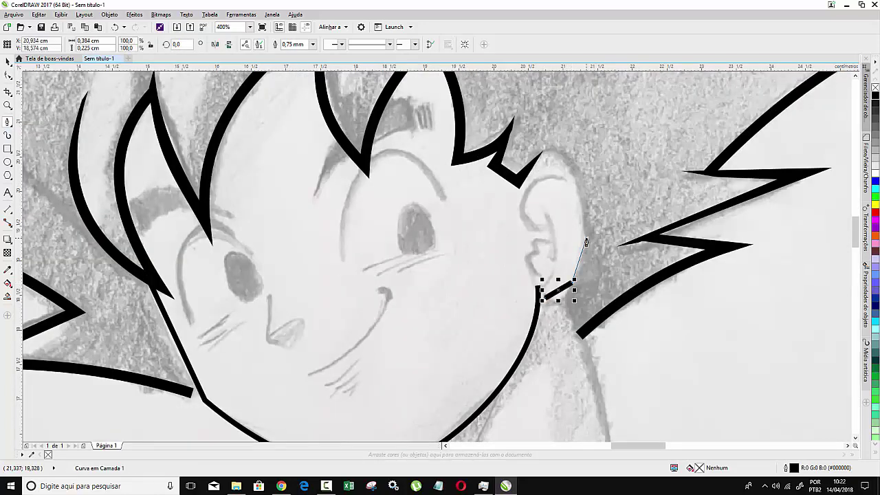
pyautogui.click(586, 240)
pyautogui.click(565, 150)
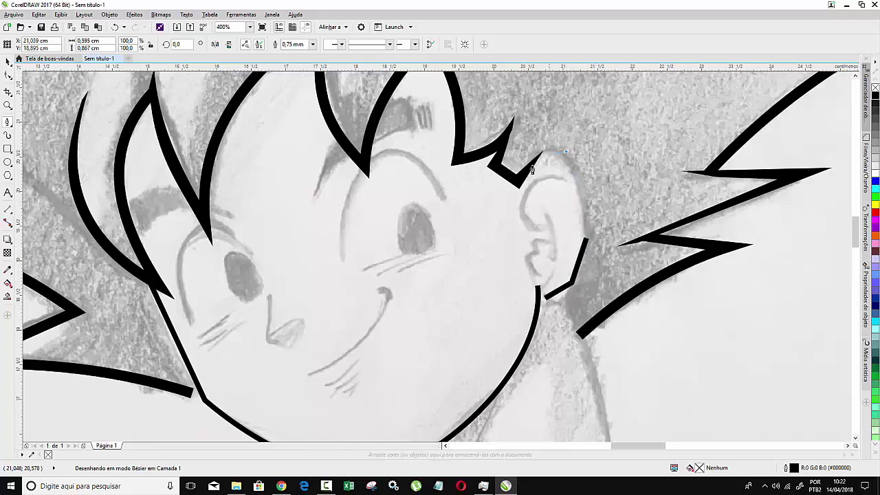
pyautogui.click(508, 194)
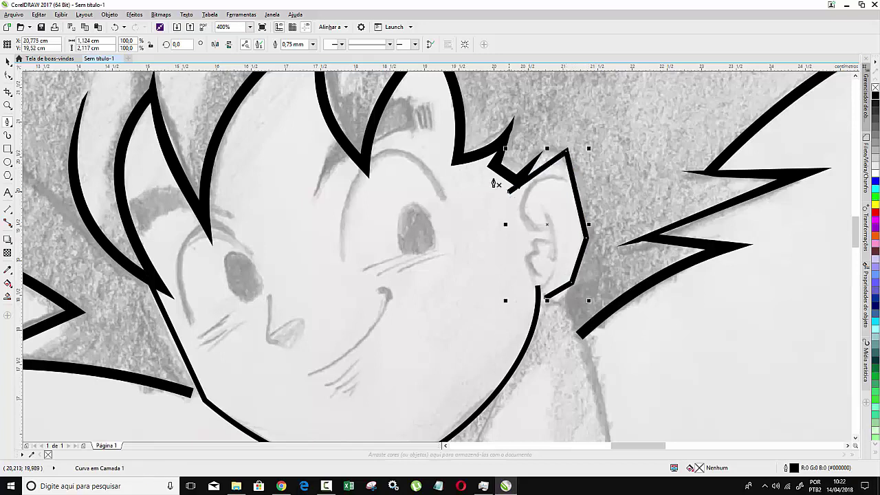
pyautogui.click(8, 74)
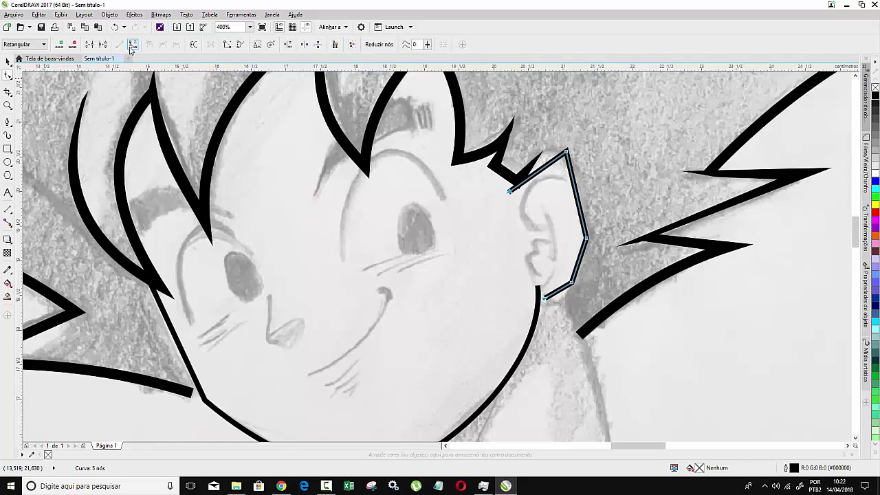
pyautogui.click(8, 62)
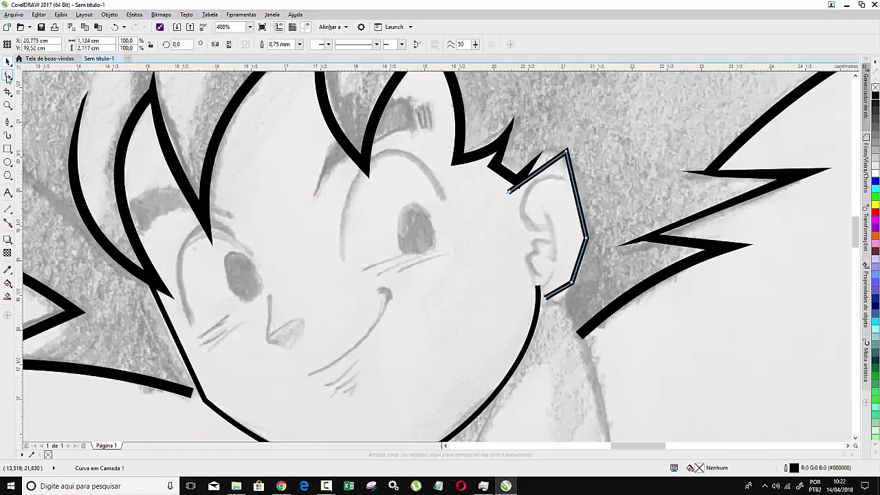
# - Bend the ear segments outward into curves and delete the lower and top ear nodes
pyautogui.click(7, 76)
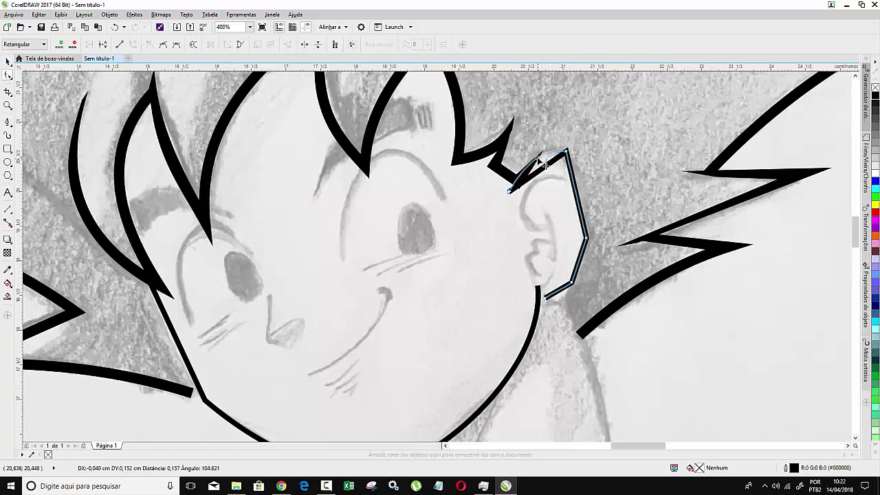
pyautogui.moveTo(545, 175); pyautogui.dragTo(538, 158)
pyautogui.moveTo(583, 195); pyautogui.dragTo(588, 196)
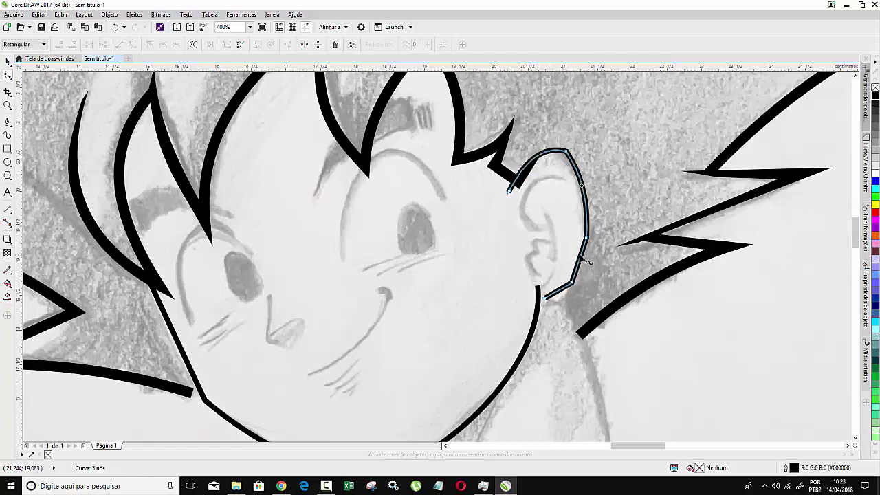
pyautogui.moveTo(583, 260); pyautogui.dragTo(588, 259)
pyautogui.click(586, 238)
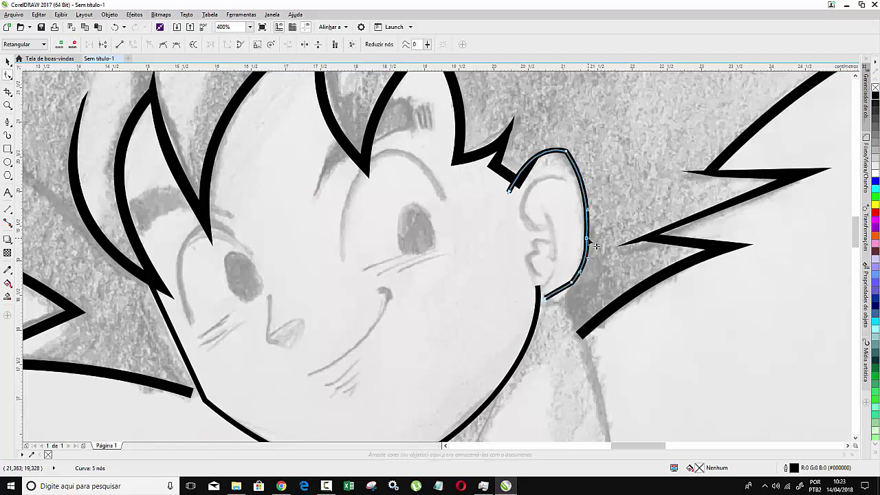
pyautogui.press('Delete')
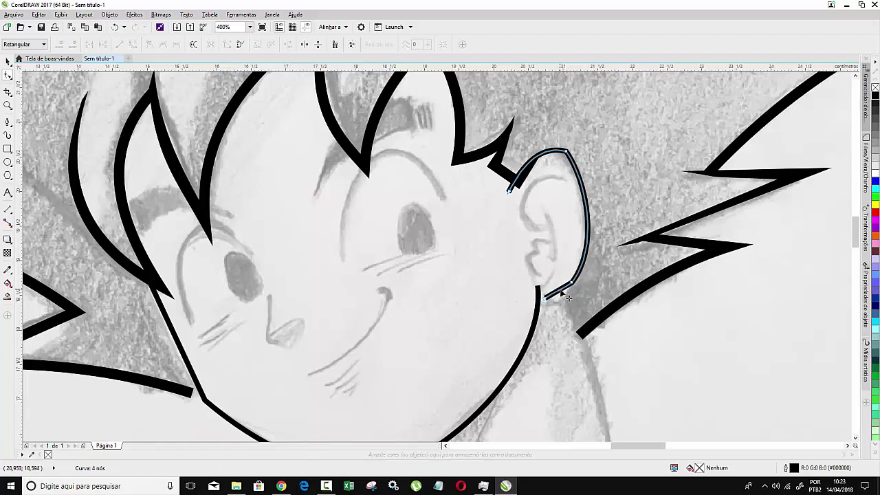
pyautogui.moveTo(568, 297); pyautogui.dragTo(578, 296)
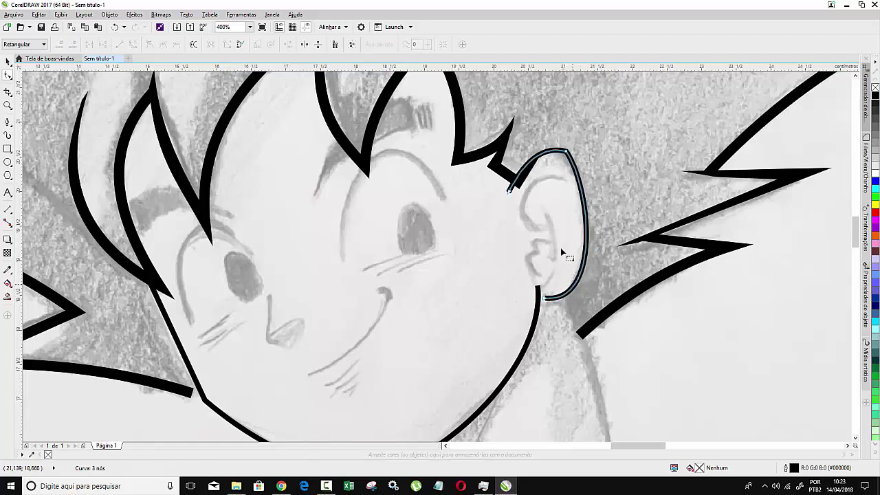
pyautogui.click(574, 161)
pyautogui.press('Delete')
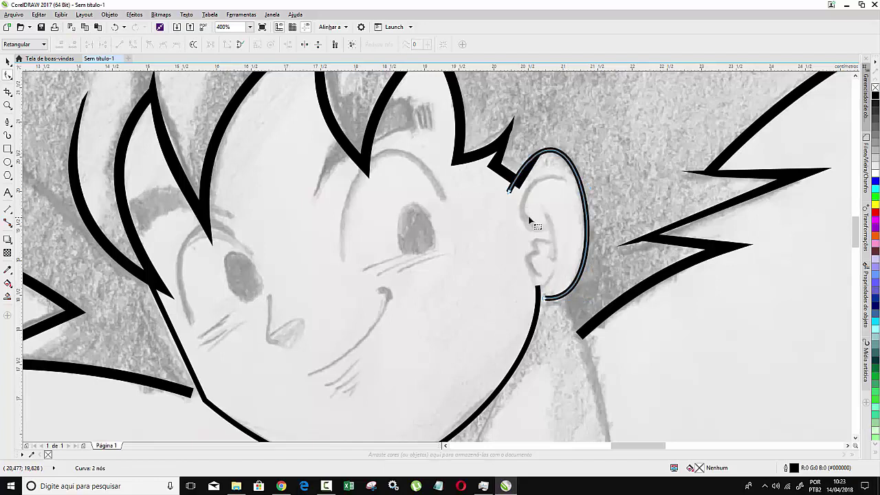
# - Refine the ear's lower end and overall curve to match the sketch
pyautogui.scroll(1, 550, 293)
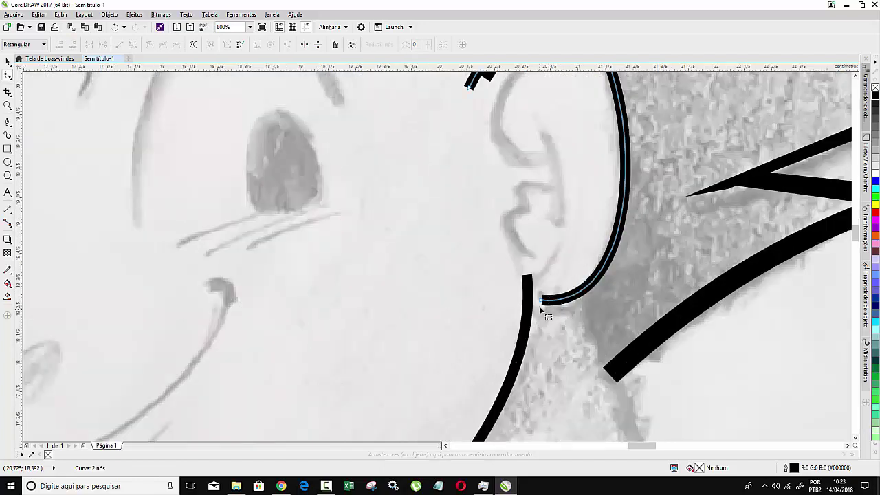
pyautogui.moveTo(539, 306); pyautogui.dragTo(531, 301)
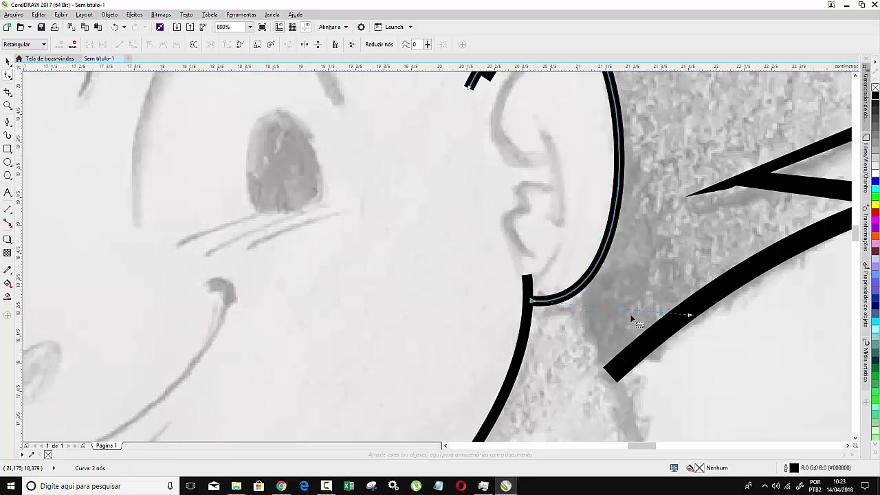
pyautogui.moveTo(693, 316); pyautogui.dragTo(717, 318)
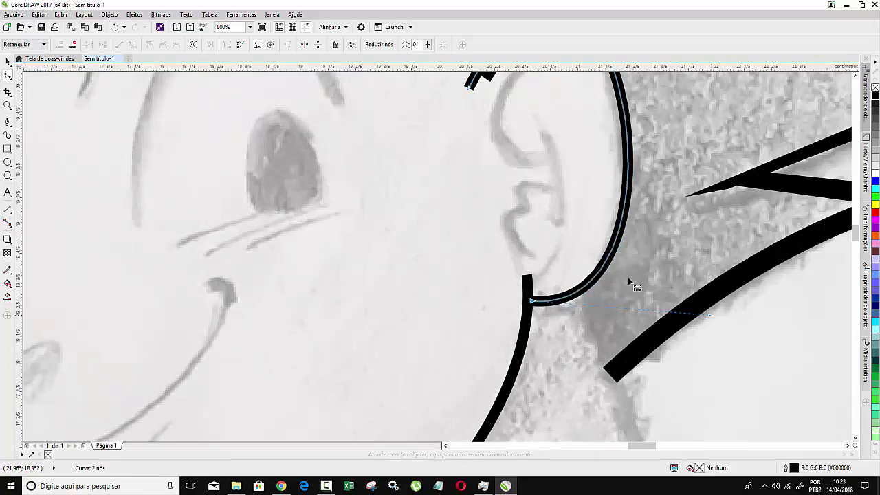
pyautogui.scroll(-2, 591, 257)
pyautogui.scroll(2, 591, 257)
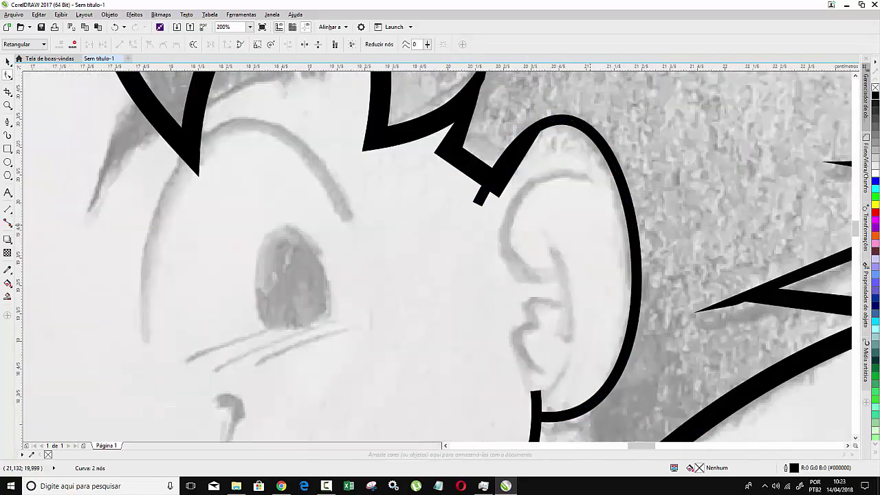
# - Start a new freehand line toward the eyebrow
pyautogui.click(8, 122)
pyautogui.scroll(-2, 527, 255)
pyautogui.scroll(-1, 511, 269)
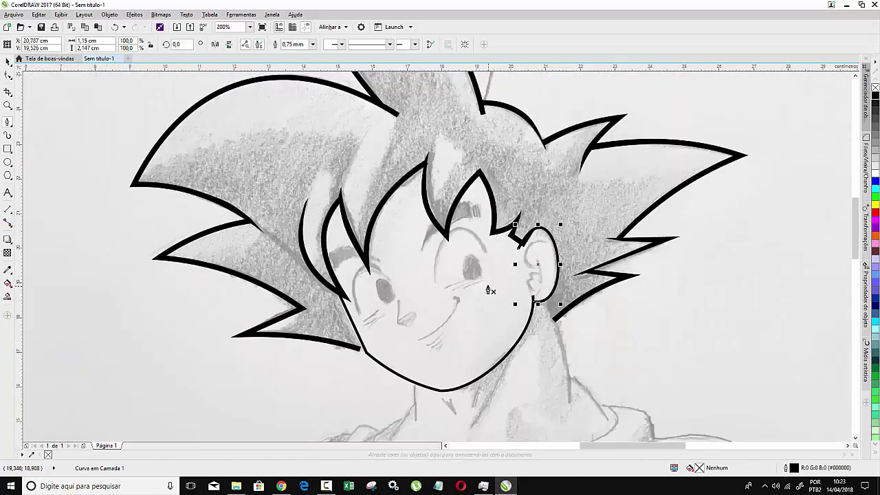
pyautogui.scroll(1, 432, 315)
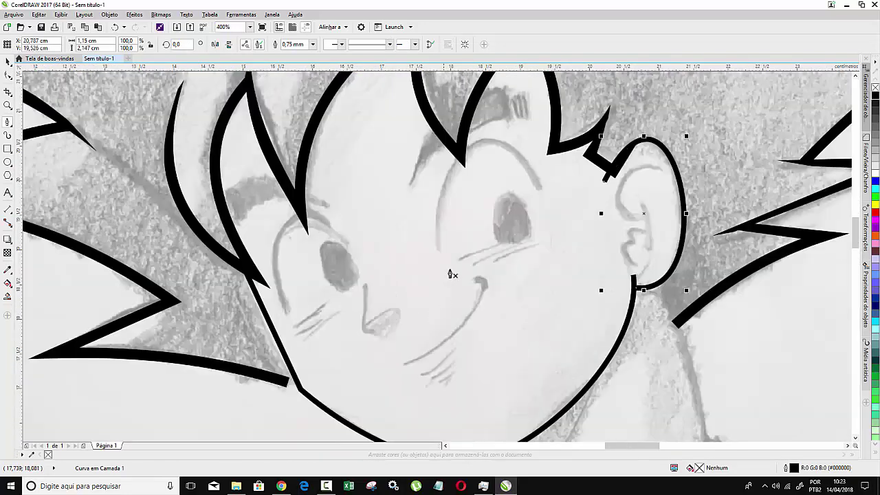
pyautogui.click(540, 187)
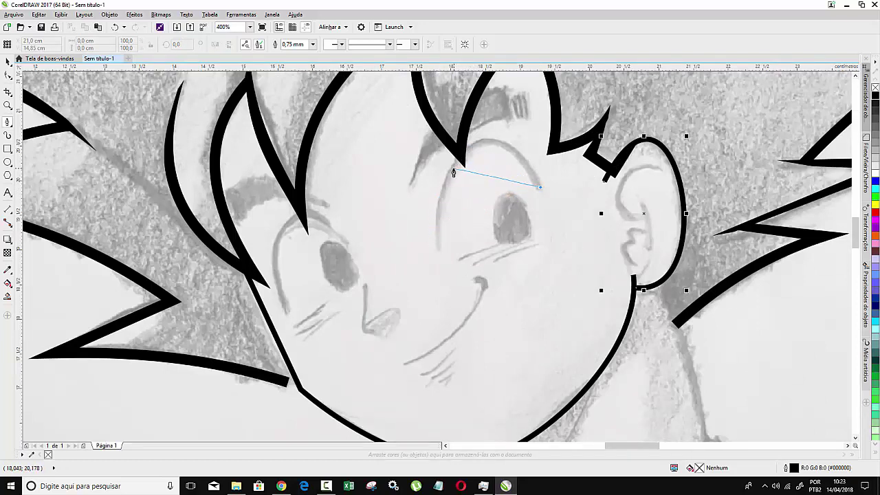
# - Draw the b-shaped nose outline and convert it into a filled object
pyautogui.doubleClick(451, 169)
pyautogui.scroll(-1, 442, 265)
pyautogui.moveTo(316, 234); pyautogui.dragTo(288, 296)
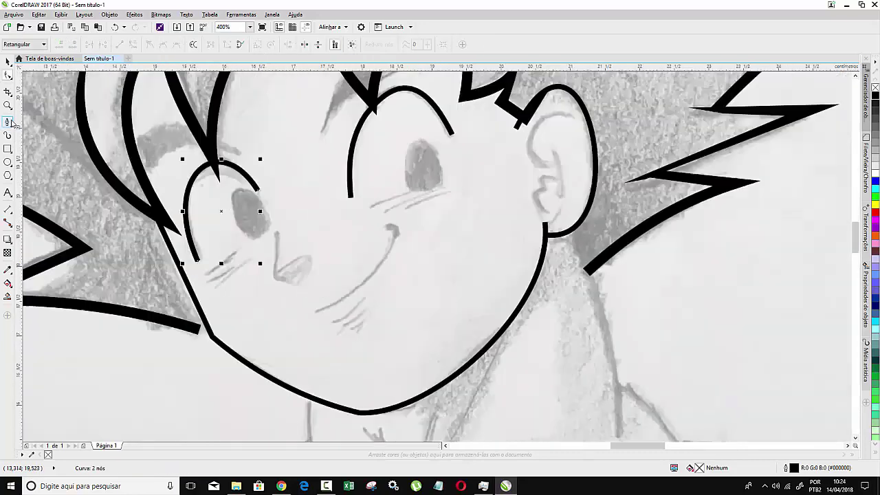
pyautogui.scroll(-1, 303, 268)
pyautogui.scroll(2, 317, 264)
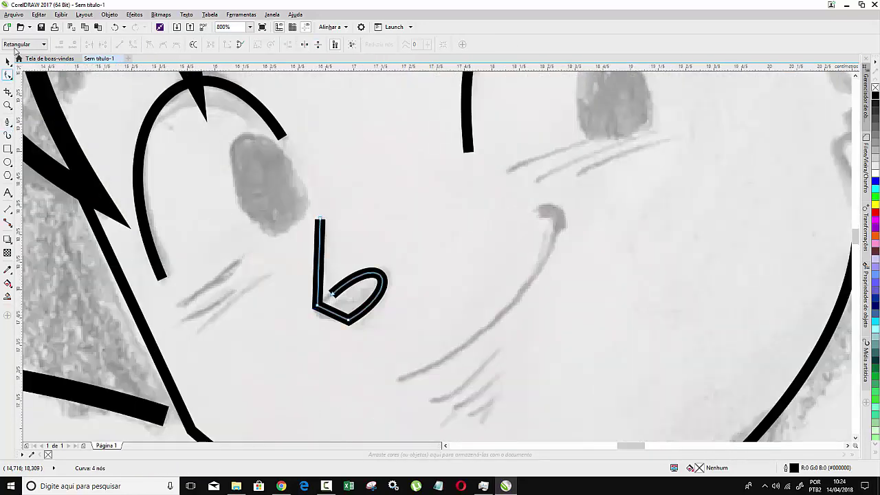
pyautogui.click(109, 14)
pyautogui.click(173, 229)
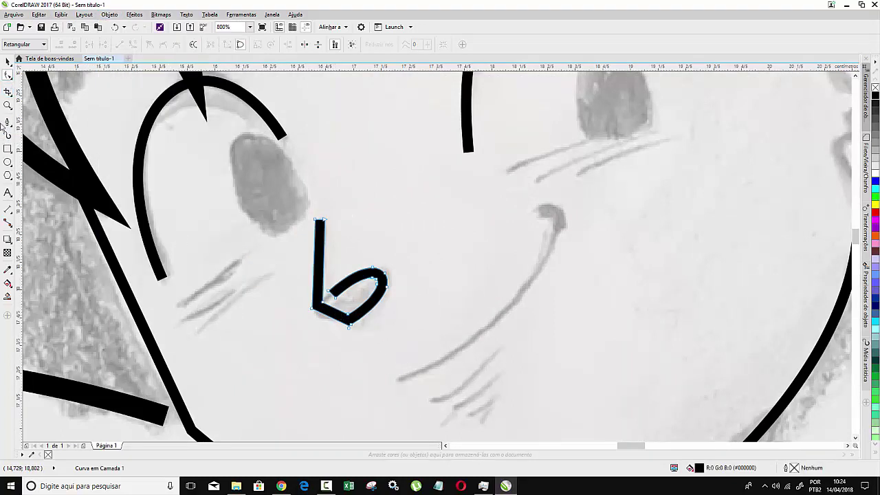
# - Pull the nose curve's inner end to a point and taper its stem into a thin wedge
pyautogui.scroll(1, 331, 298)
pyautogui.scroll(1, 324, 271)
pyautogui.moveTo(341, 261)
pyautogui.mouseDown()
pyautogui.moveTo(358, 256)
pyautogui.moveTo(339, 280)
pyautogui.mouseUp()
pyautogui.scroll(-2, 339, 279)
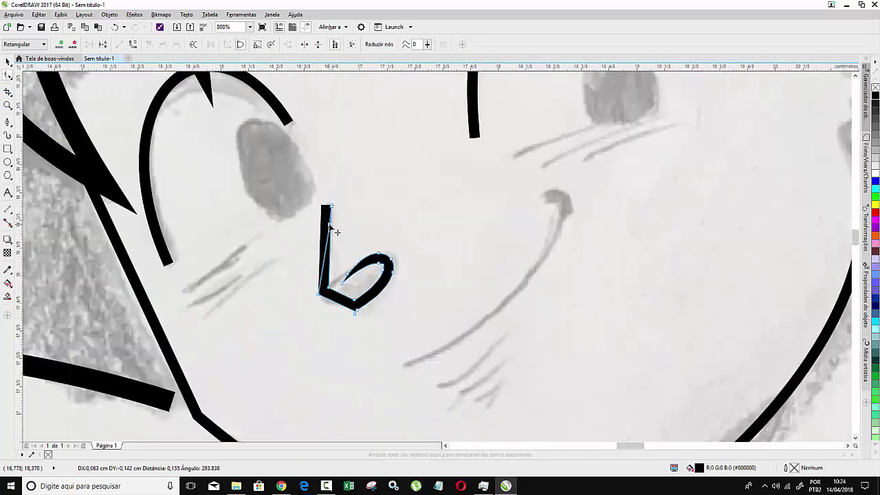
pyautogui.moveTo(327, 209); pyautogui.dragTo(325, 227)
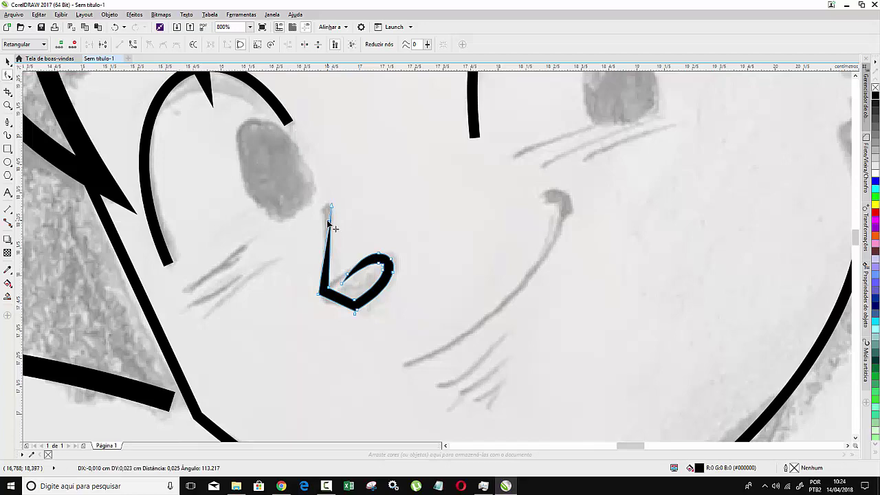
pyautogui.scroll(-2, 326, 321)
pyautogui.scroll(2, 304, 297)
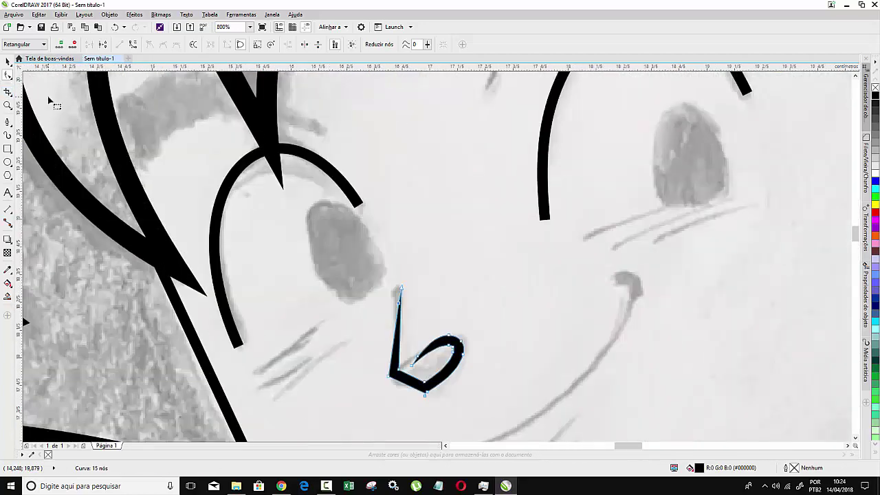
# - Convert the arc above the eye to an object and taper its right and lower-left ends
pyautogui.click(331, 173)
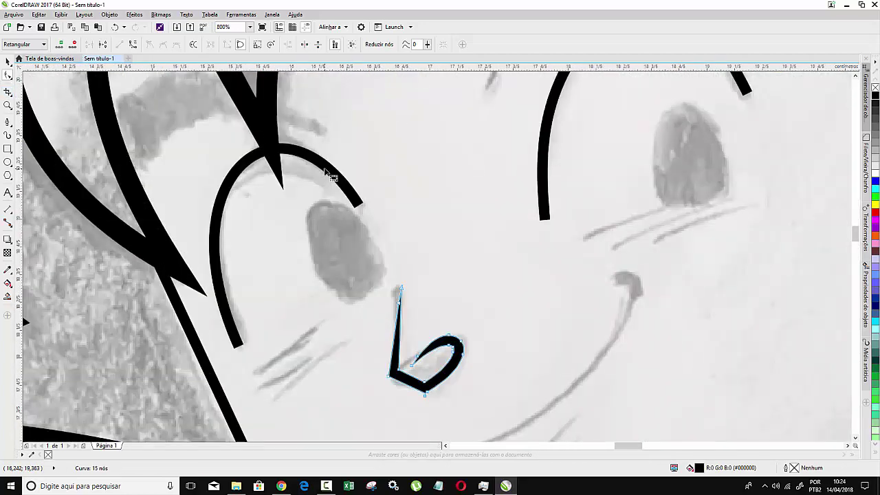
pyautogui.click(111, 14)
pyautogui.click(176, 231)
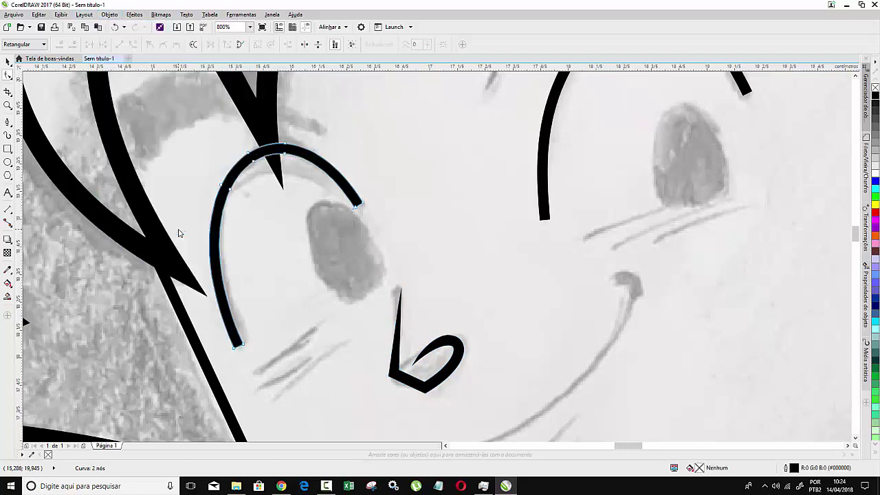
pyautogui.moveTo(363, 205); pyautogui.dragTo(346, 187)
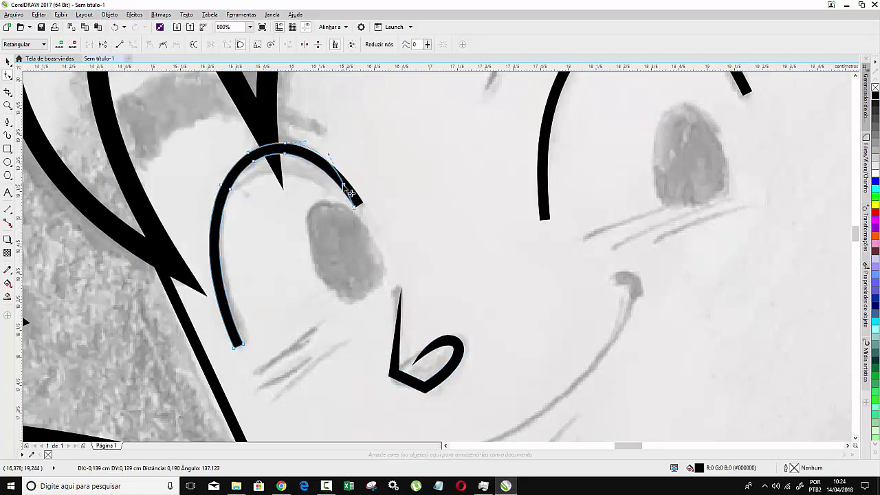
pyautogui.moveTo(231, 349); pyautogui.dragTo(232, 323)
pyautogui.scroll(-3, 468, 183)
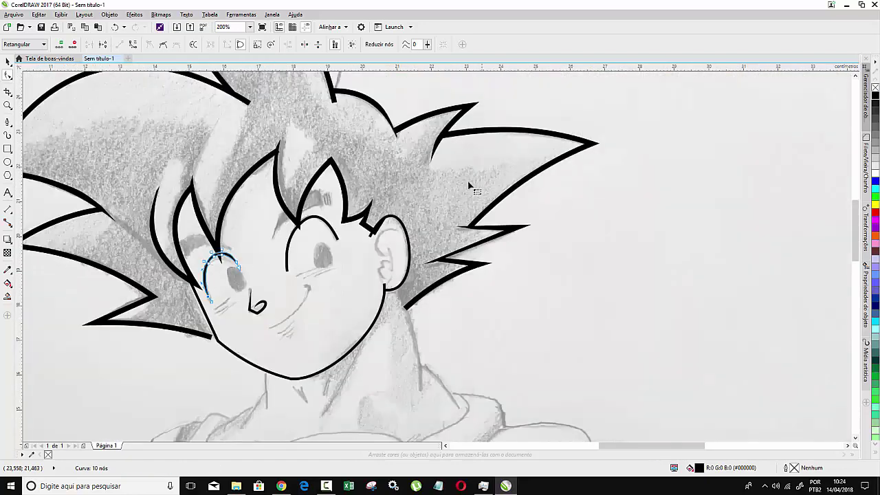
pyautogui.scroll(2, 371, 252)
# - Convert the eyebrow arc's outline to a shape and taper its lower and right ends to thin points
pyautogui.click(200, 282)
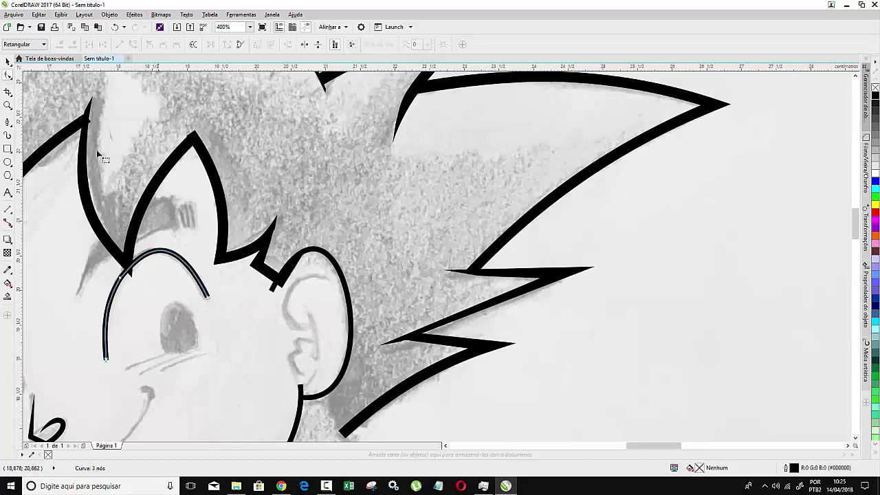
pyautogui.click(110, 15)
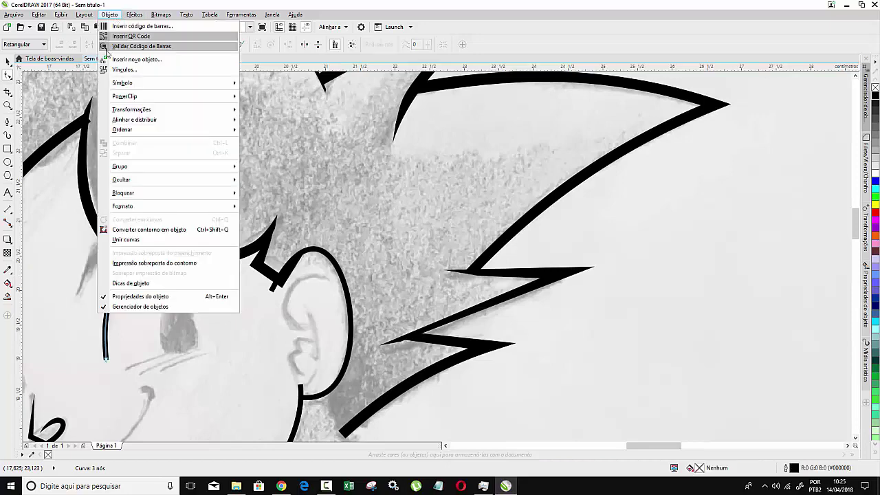
pyautogui.click(163, 229)
pyautogui.scroll(1, 89, 360)
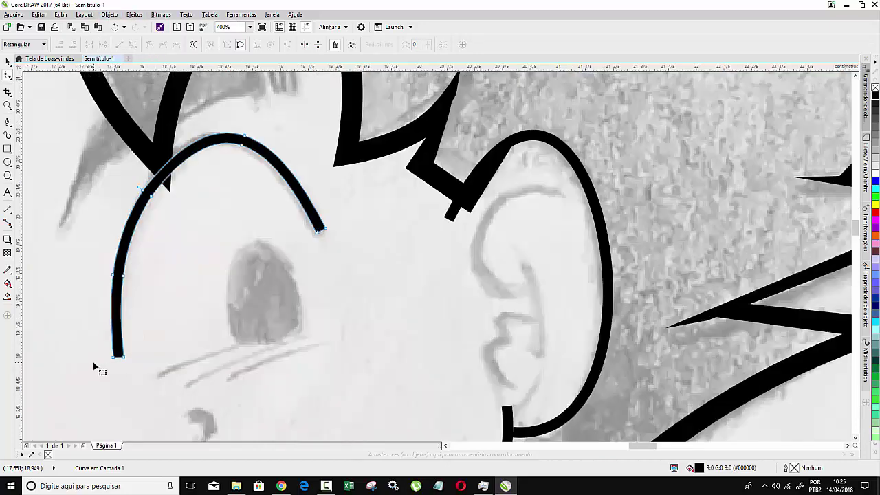
pyautogui.moveTo(117, 359); pyautogui.dragTo(123, 356)
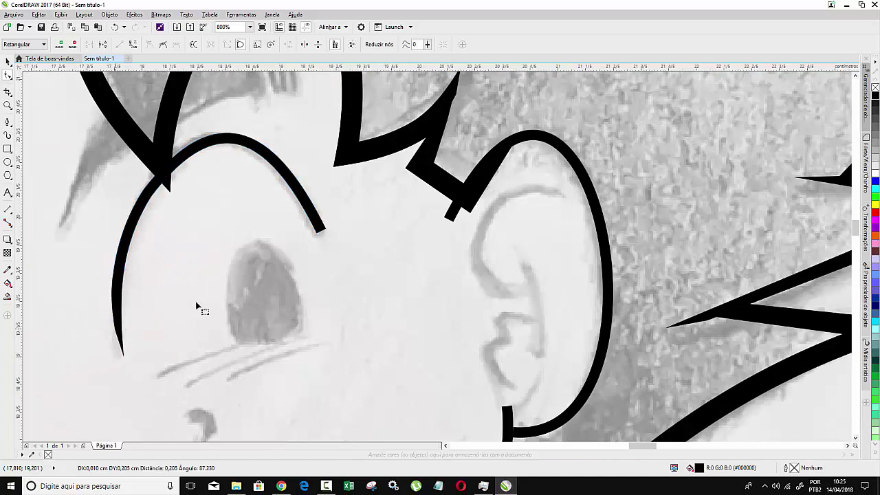
pyautogui.moveTo(325, 229); pyautogui.dragTo(315, 232)
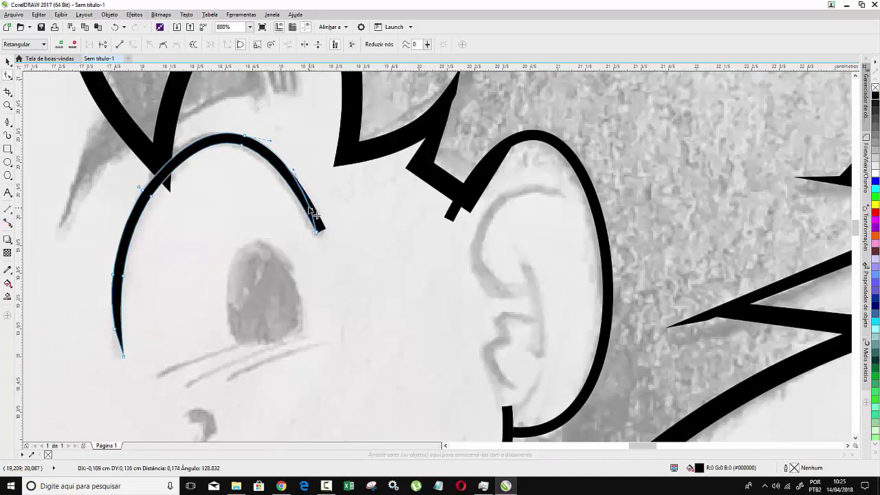
# - Convert the ear outline into a shape and sharpen its upper end into a point
pyautogui.click(452, 214)
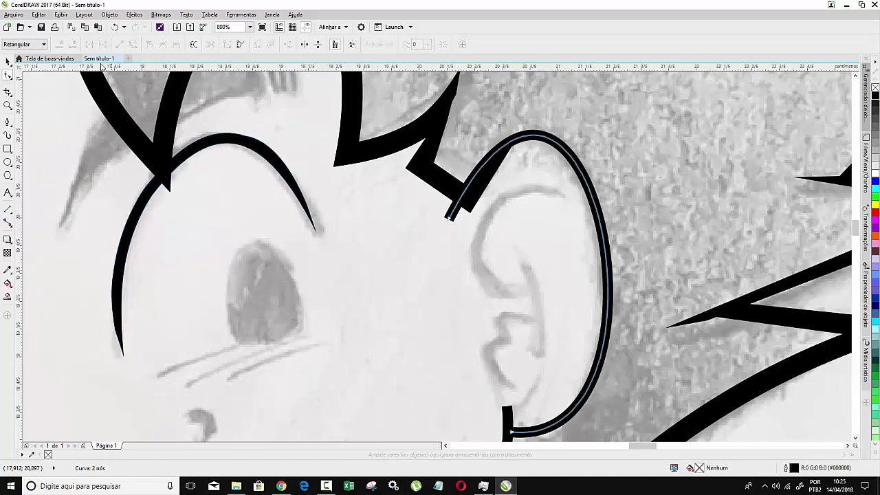
pyautogui.click(110, 14)
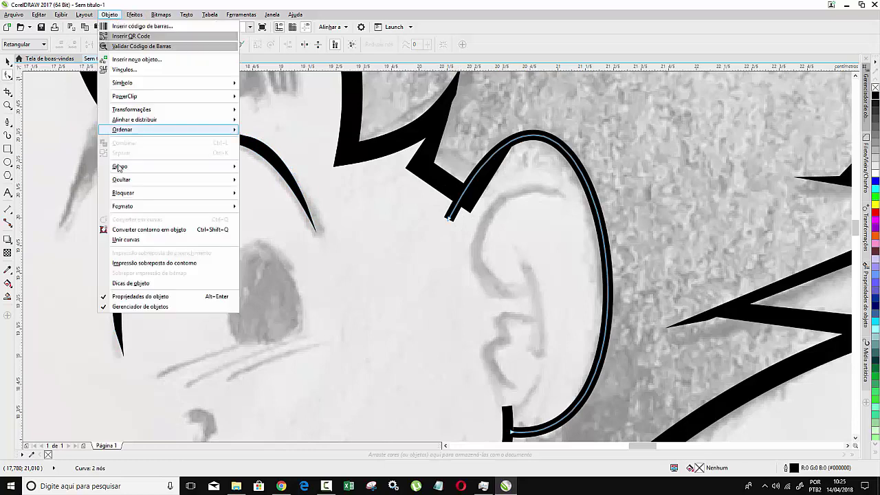
pyautogui.click(147, 230)
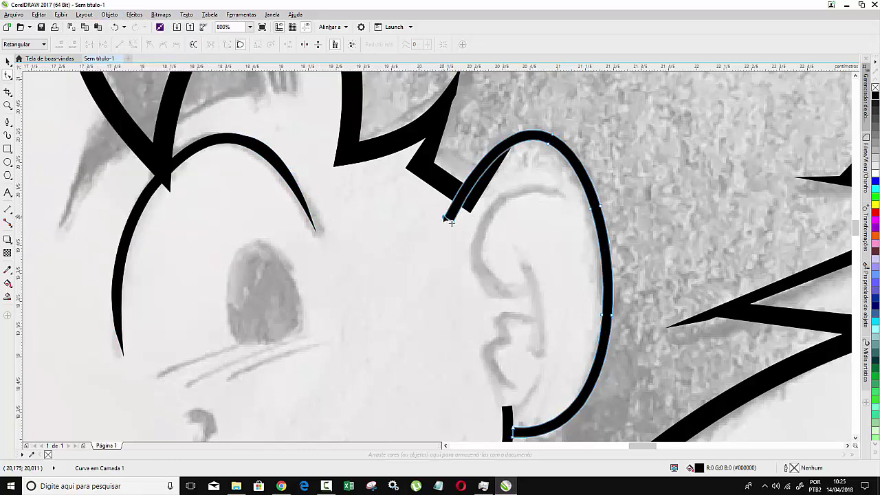
pyautogui.moveTo(443, 228); pyautogui.dragTo(462, 210)
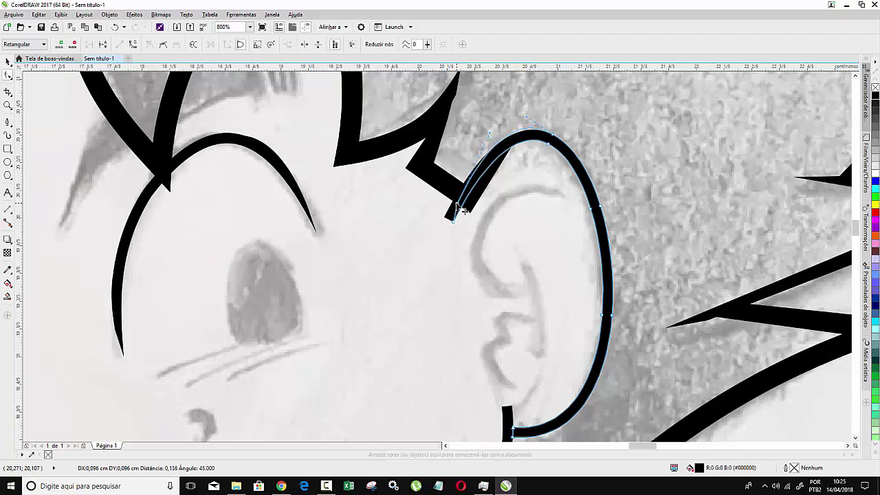
pyautogui.scroll(-1, 383, 270)
pyautogui.scroll(-1, 420, 342)
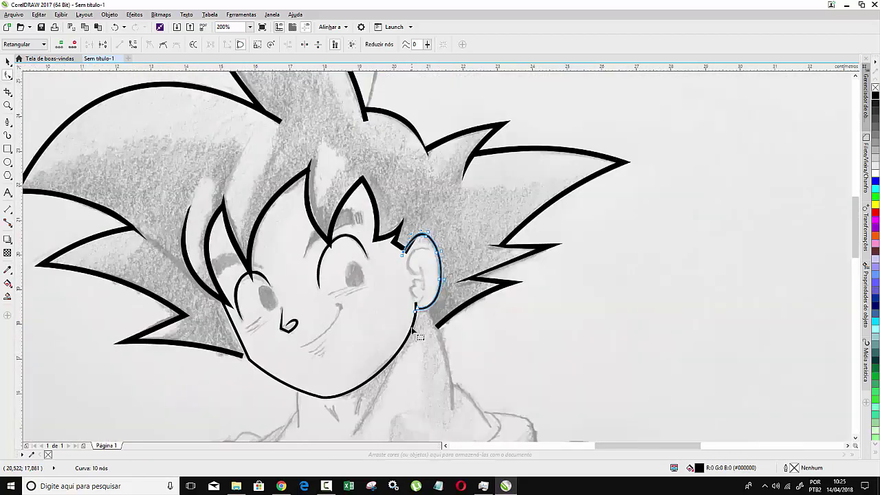
# - Convert the jaw outline into a shape and taper its top end into a point meeting the ear
pyautogui.click(413, 331)
pyautogui.scroll(1, 413, 333)
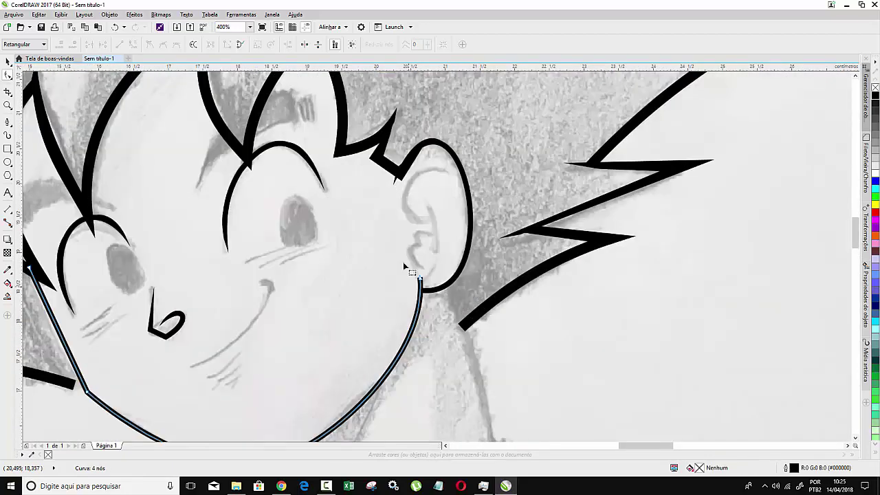
pyautogui.click(110, 14)
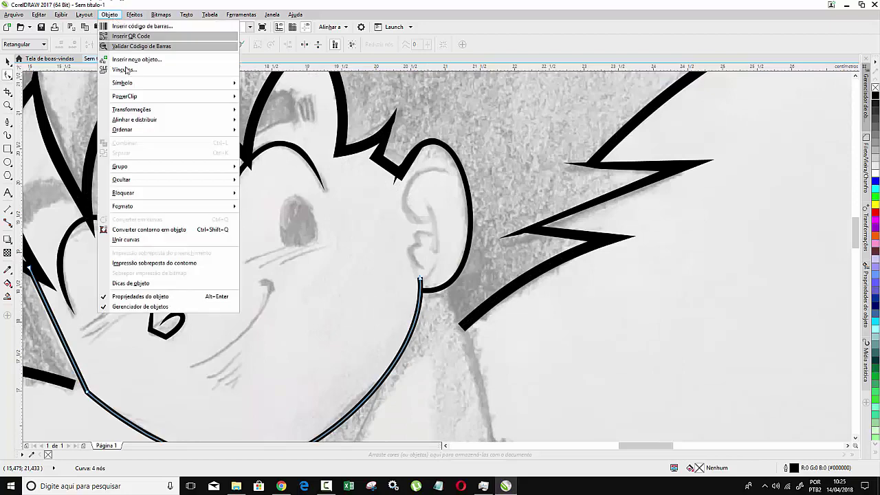
pyautogui.click(184, 231)
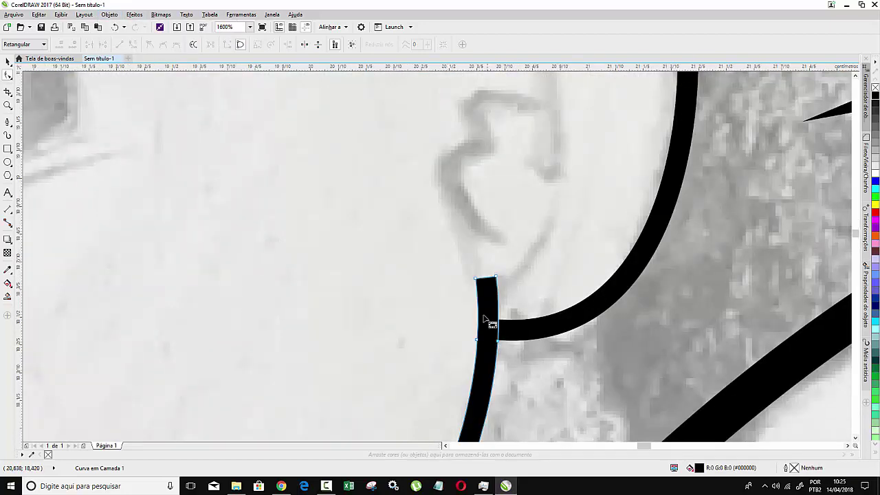
pyautogui.moveTo(485, 282); pyautogui.dragTo(490, 294)
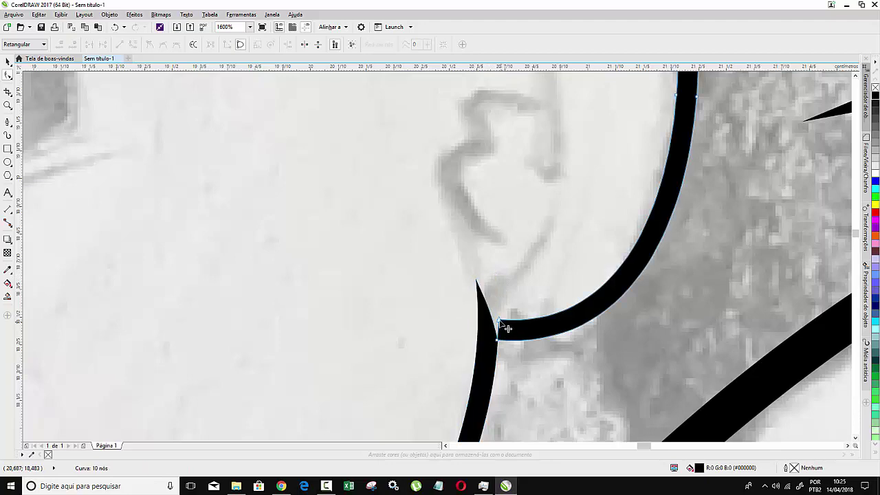
pyautogui.moveTo(507, 328); pyautogui.dragTo(485, 319)
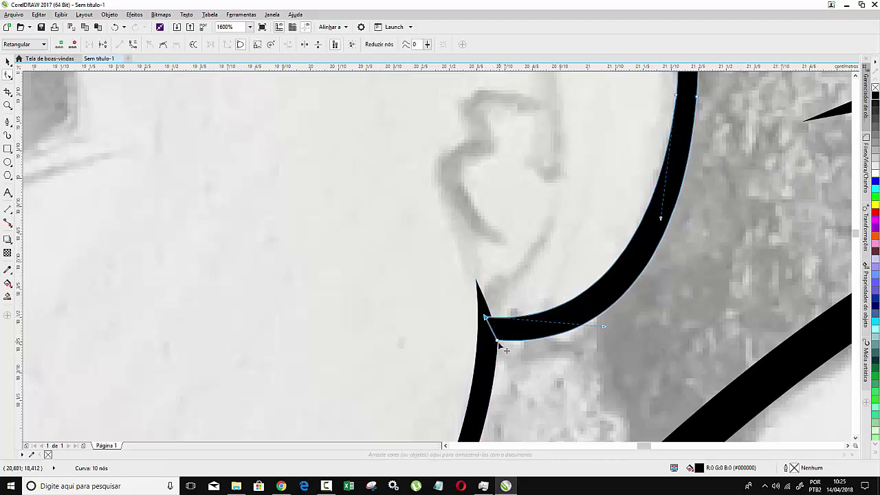
pyautogui.scroll(-2, 378, 310)
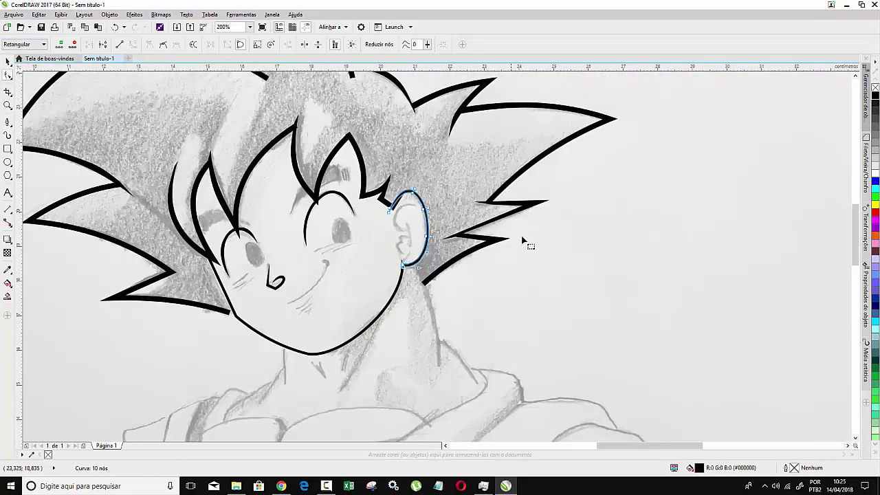
pyautogui.scroll(-1, 444, 180)
pyautogui.scroll(1, 370, 130)
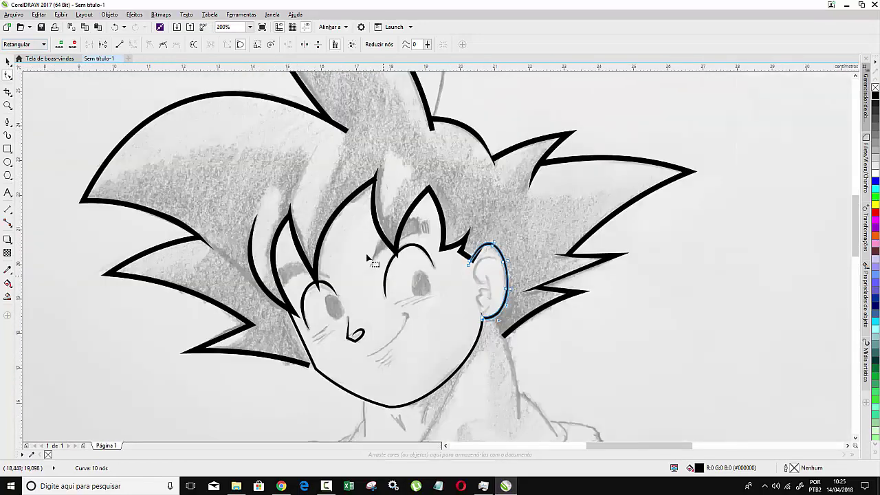
# - Draw a closed multi-point outline over the left eyebrow
pyautogui.press('space')
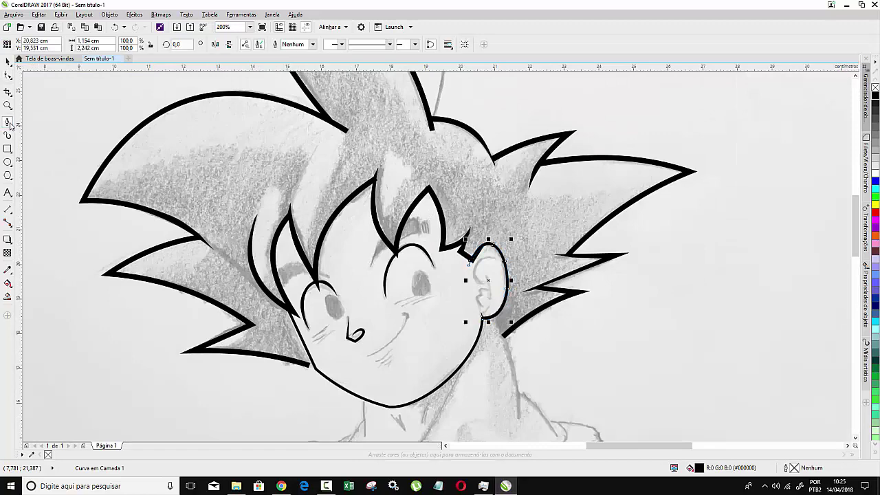
pyautogui.scroll(1, 298, 272)
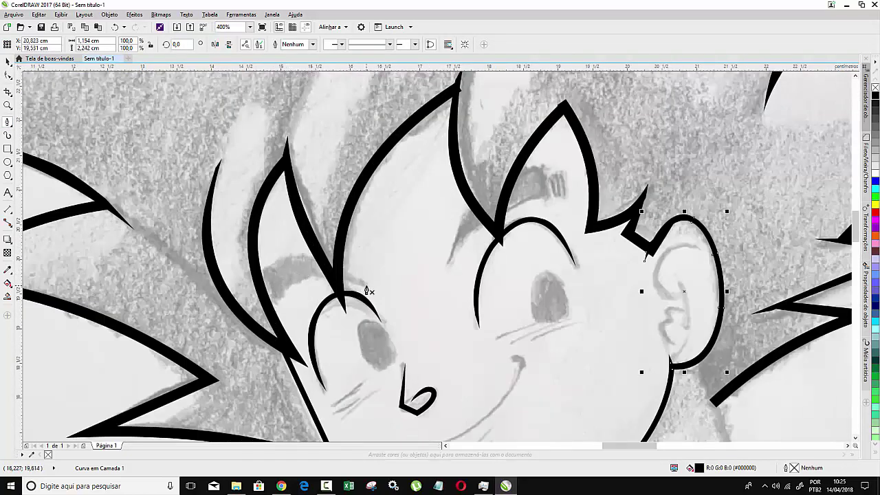
pyautogui.click(372, 284)
pyautogui.click(290, 253)
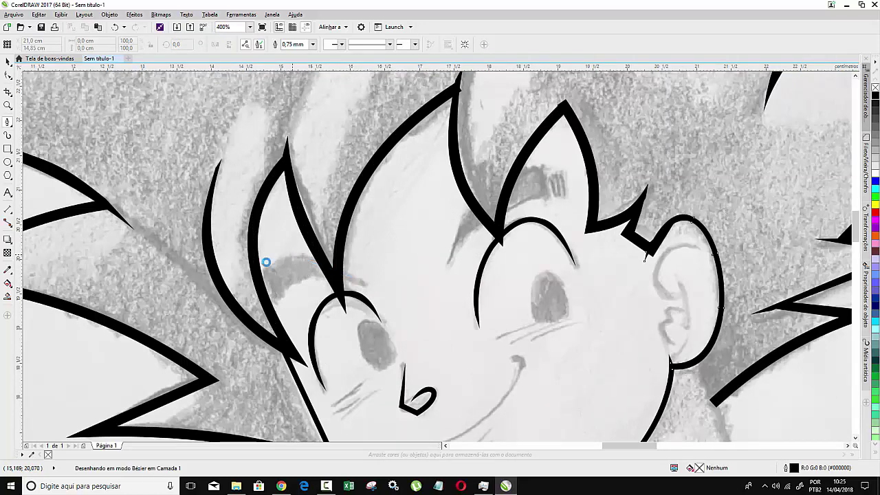
pyautogui.click(263, 274)
pyautogui.click(275, 297)
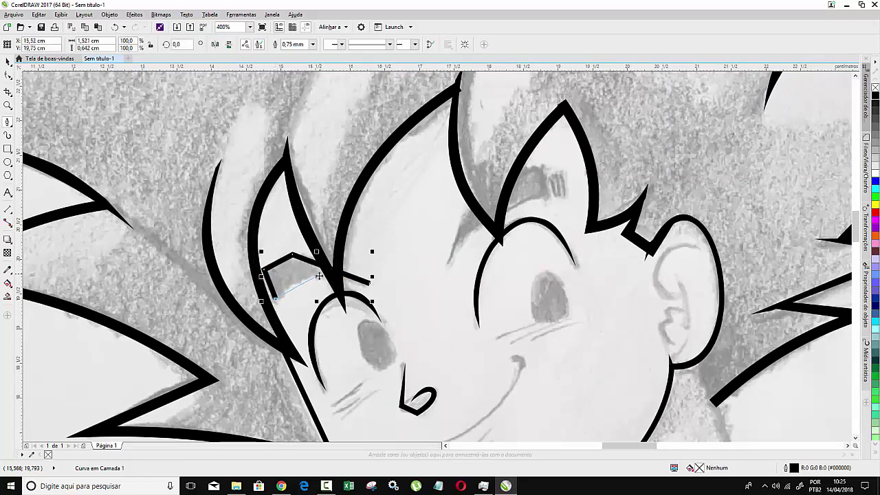
pyautogui.click(316, 276)
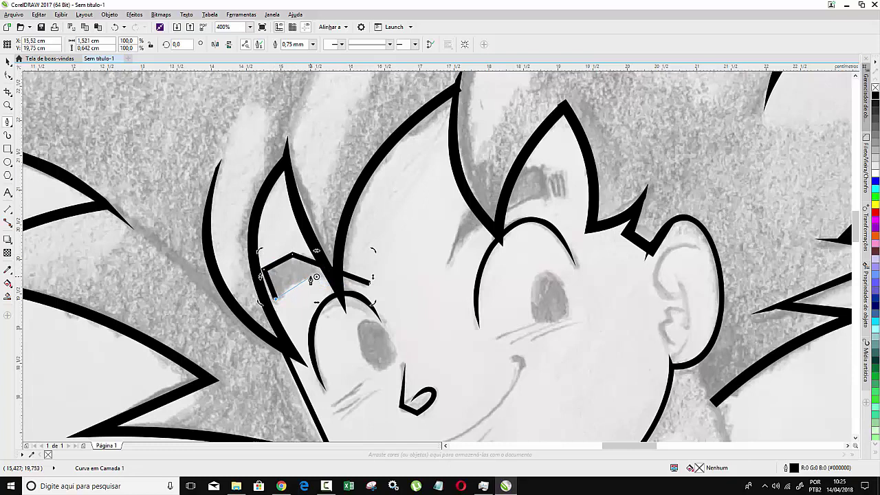
pyautogui.click(312, 277)
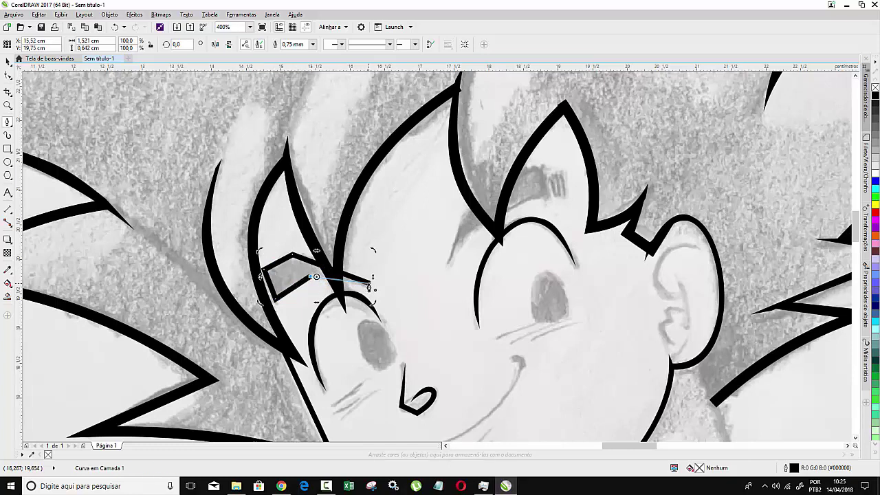
pyautogui.click(370, 285)
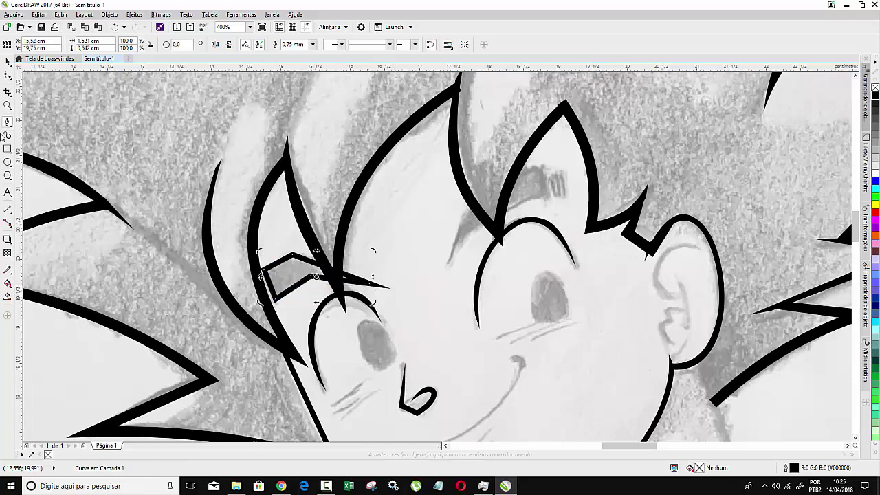
# - Bend the eyebrow's upper-left, top and lower edges into smooth curves
pyautogui.click(8, 76)
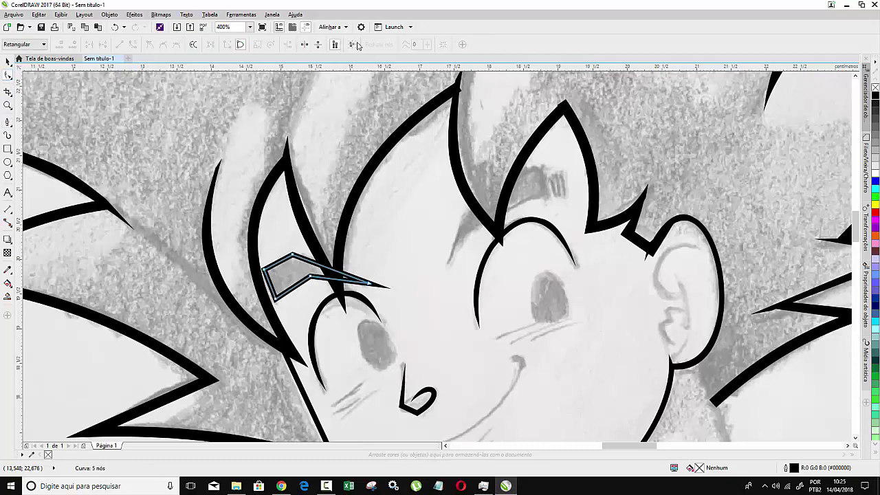
pyautogui.moveTo(254, 244); pyautogui.dragTo(318, 326)
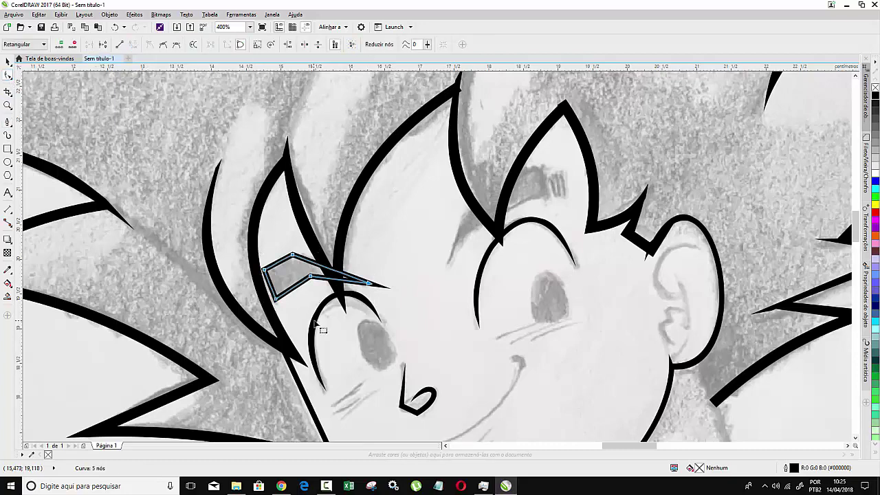
pyautogui.scroll(1, 296, 278)
pyautogui.click(8, 61)
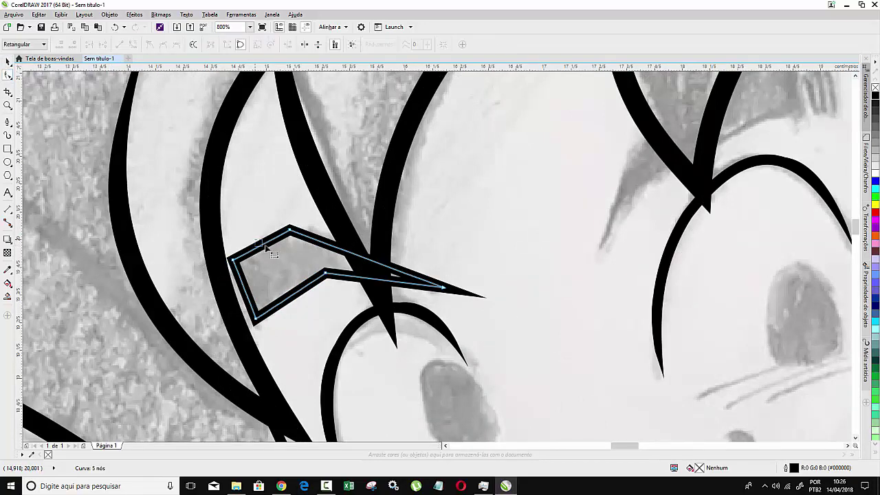
pyautogui.moveTo(269, 247); pyautogui.dragTo(259, 236)
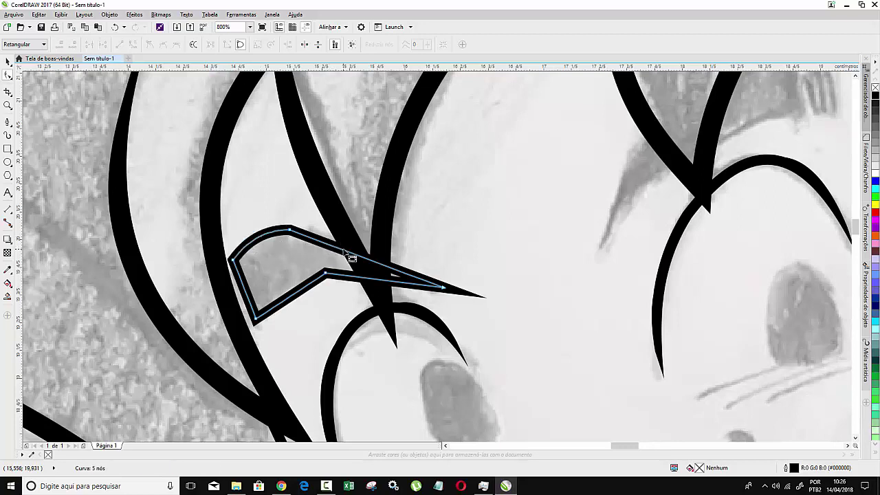
pyautogui.moveTo(342, 252); pyautogui.dragTo(350, 249)
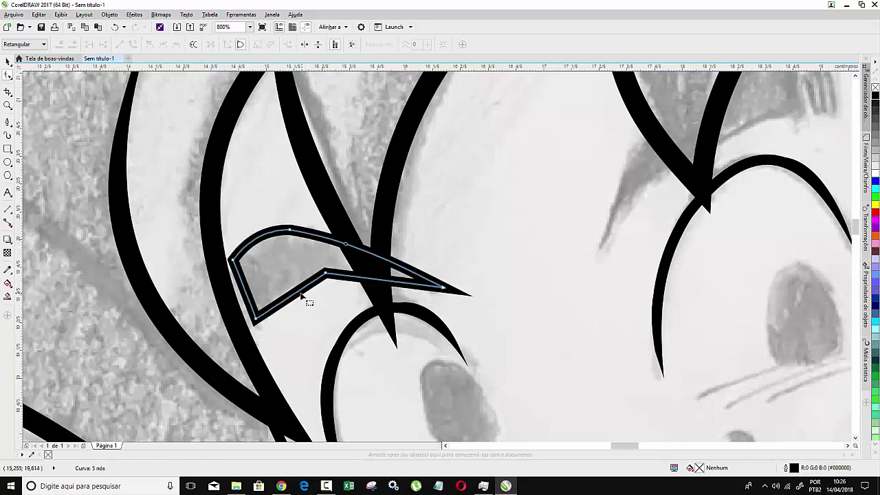
pyautogui.moveTo(303, 294); pyautogui.dragTo(295, 291)
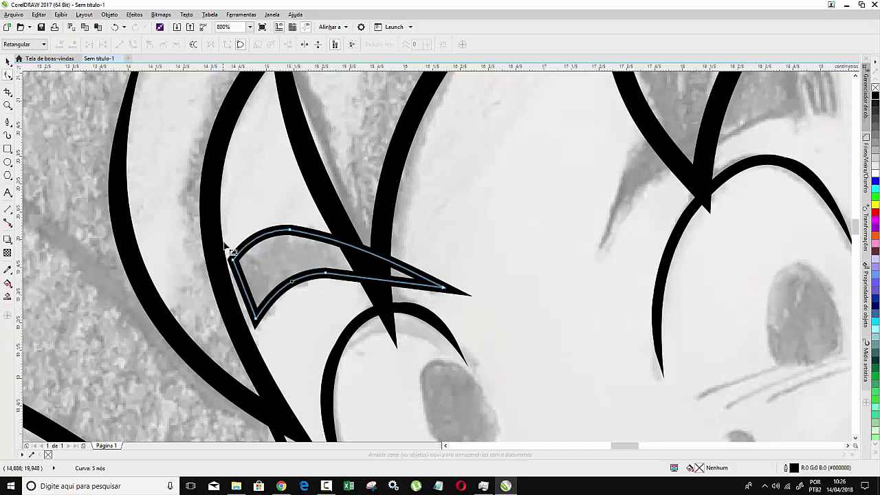
# - Fill the left eyebrow solid black and remove its outline
pyautogui.scroll(-3, 233, 252)
pyautogui.scroll(2, 231, 242)
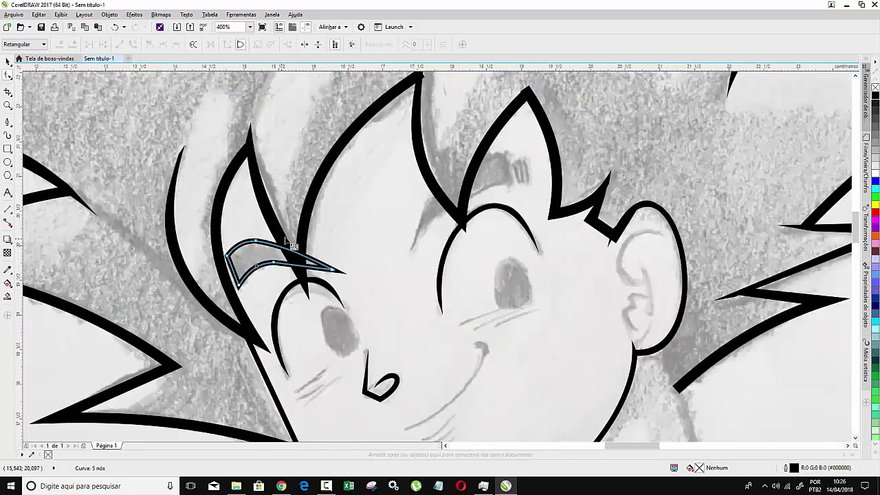
pyautogui.click(876, 98)
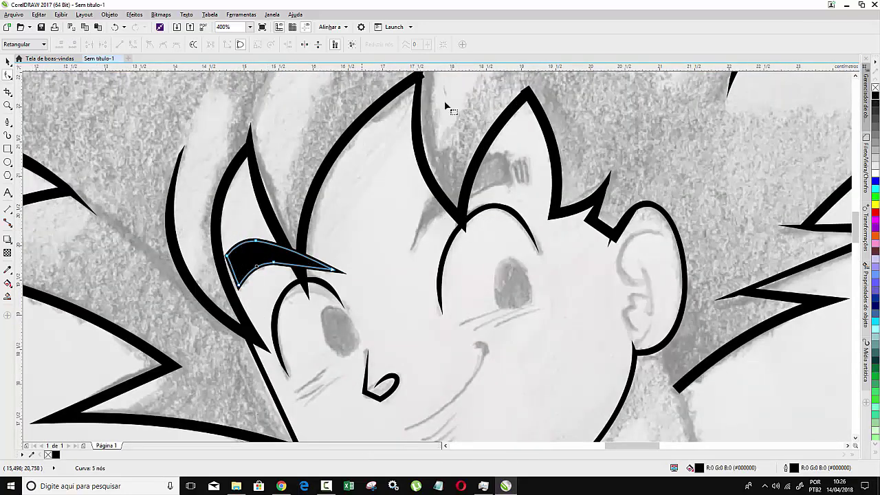
pyautogui.rightClick(876, 89)
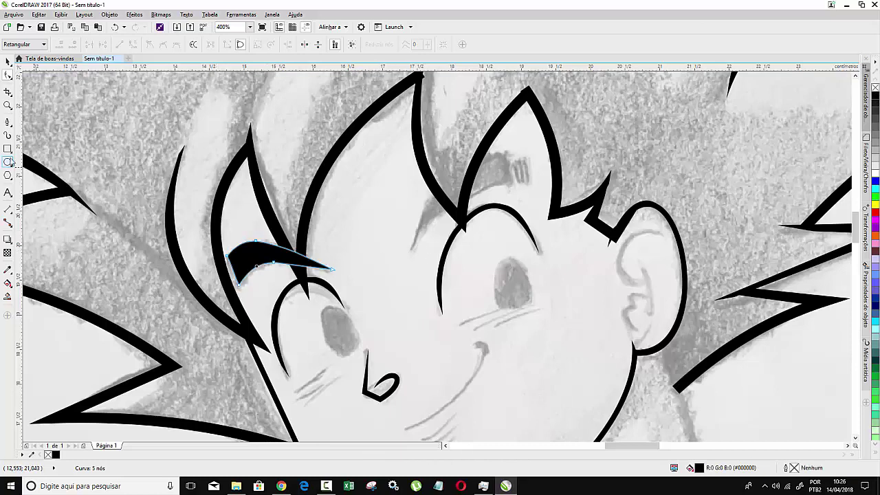
pyautogui.click(8, 122)
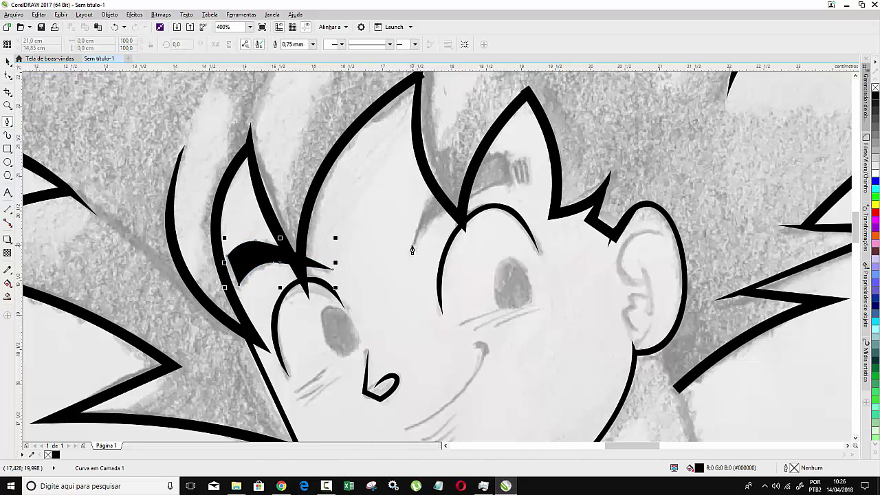
# - Draw a closed five-point outline for the right eyebrow
pyautogui.click(410, 247)
pyautogui.click(455, 162)
pyautogui.click(507, 147)
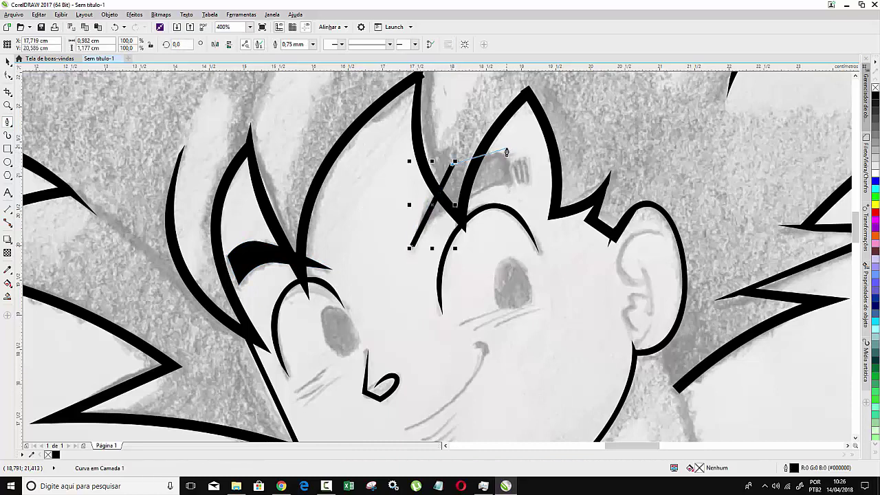
pyautogui.click(515, 181)
pyautogui.click(465, 200)
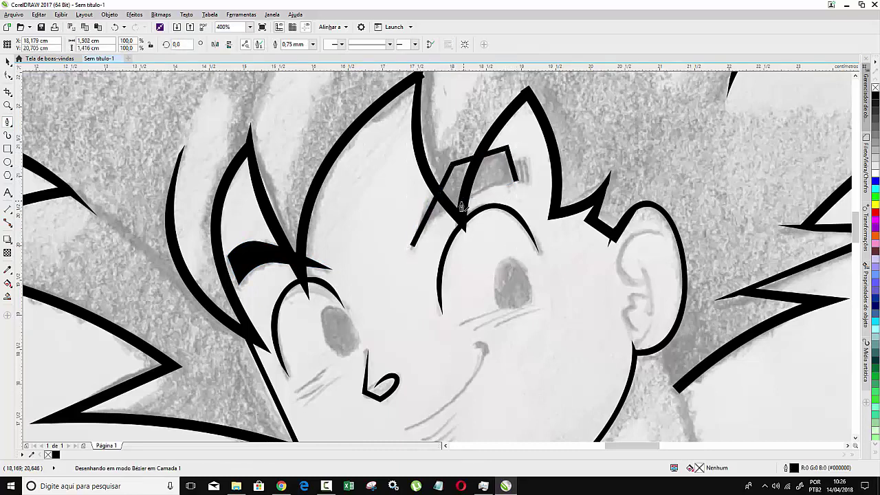
pyautogui.click(411, 248)
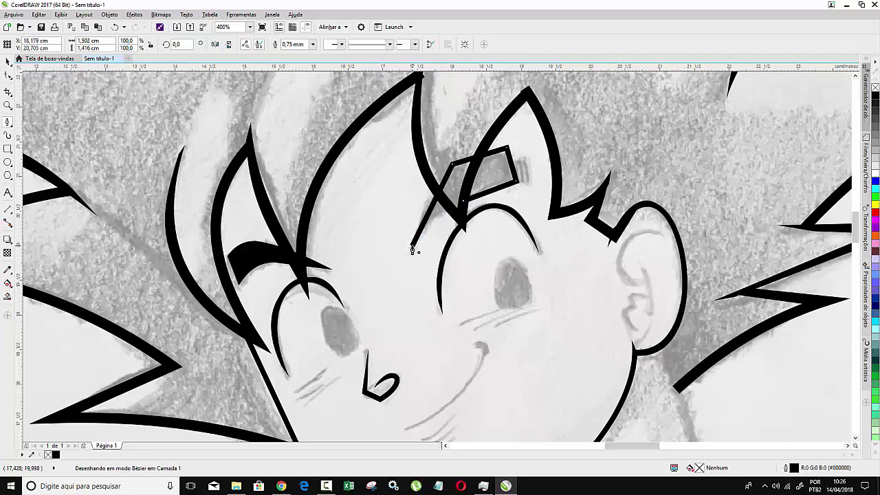
# - Convert all of the right eyebrow's straight segments to curves
pyautogui.press('F10')
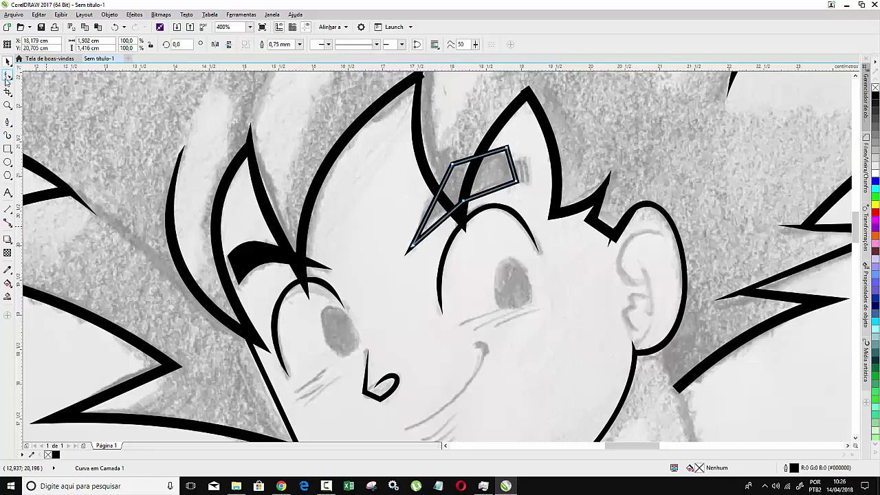
pyautogui.click(351, 44)
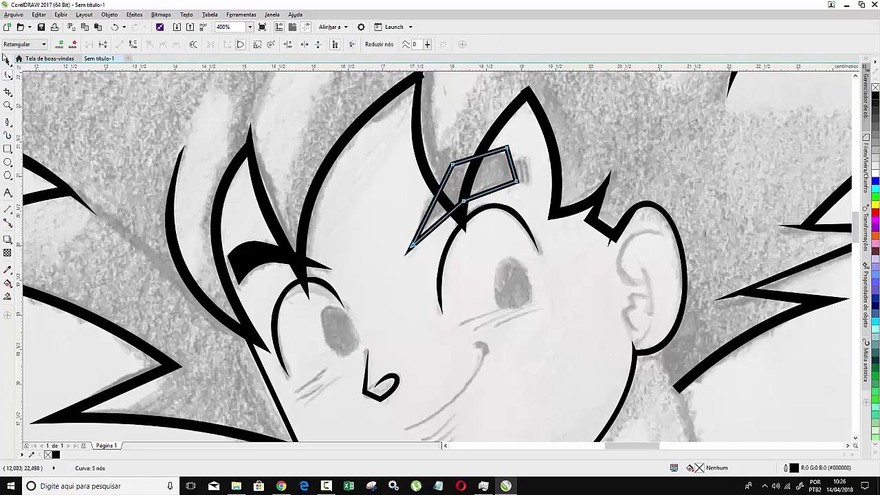
pyautogui.click(133, 44)
pyautogui.click(8, 61)
pyautogui.click(8, 76)
pyautogui.scroll(2, 475, 174)
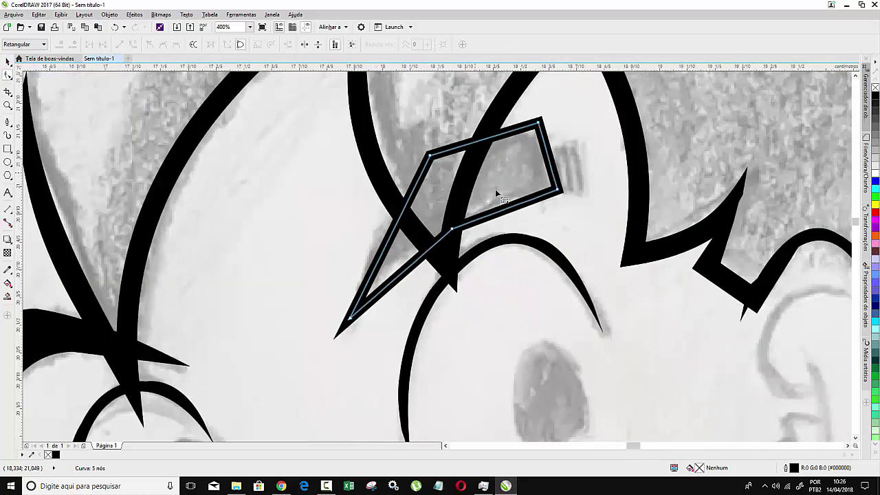
pyautogui.scroll(2, 497, 195)
# - Curve the eyebrow's bottom, top and left edges and move the top-right corner outward
pyautogui.moveTo(527, 234); pyautogui.dragTo(441, 290)
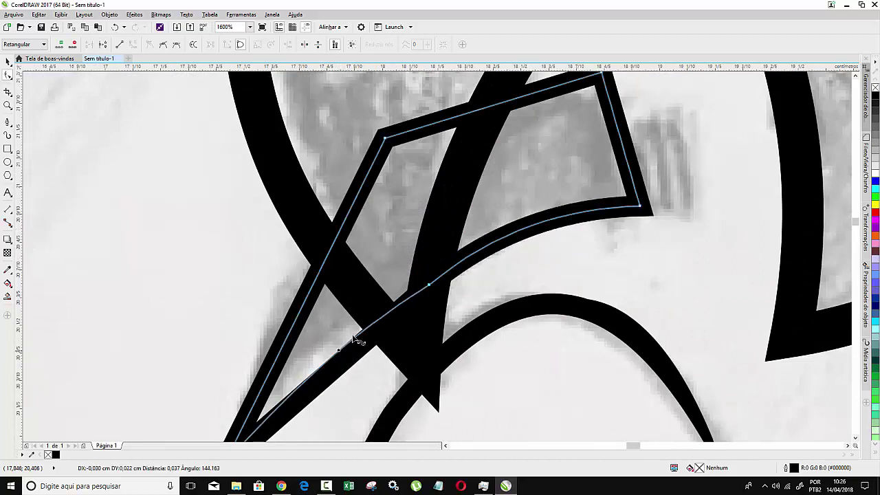
pyautogui.click(428, 284)
pyautogui.moveTo(475, 119); pyautogui.dragTo(466, 94)
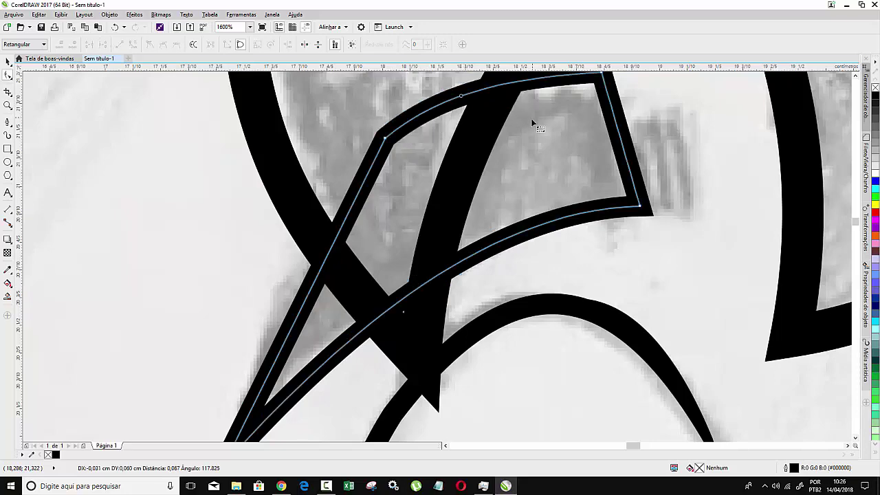
pyautogui.scroll(-3, 531, 118)
pyautogui.scroll(1, 530, 114)
pyautogui.scroll(2, 531, 114)
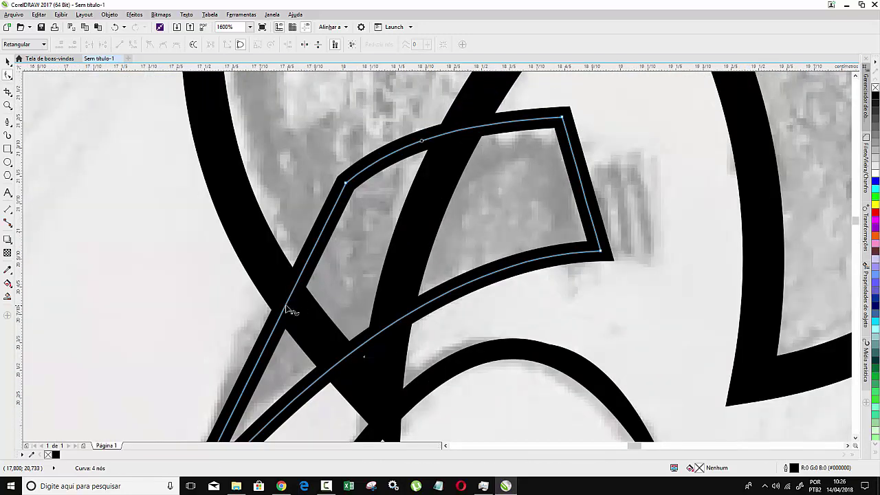
pyautogui.moveTo(291, 309); pyautogui.dragTo(269, 300)
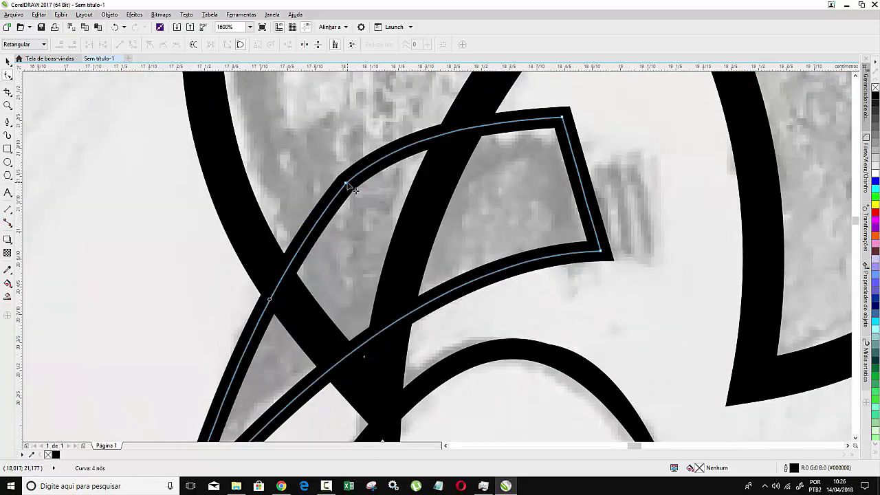
pyautogui.click(568, 122)
pyautogui.moveTo(571, 125); pyautogui.dragTo(582, 133)
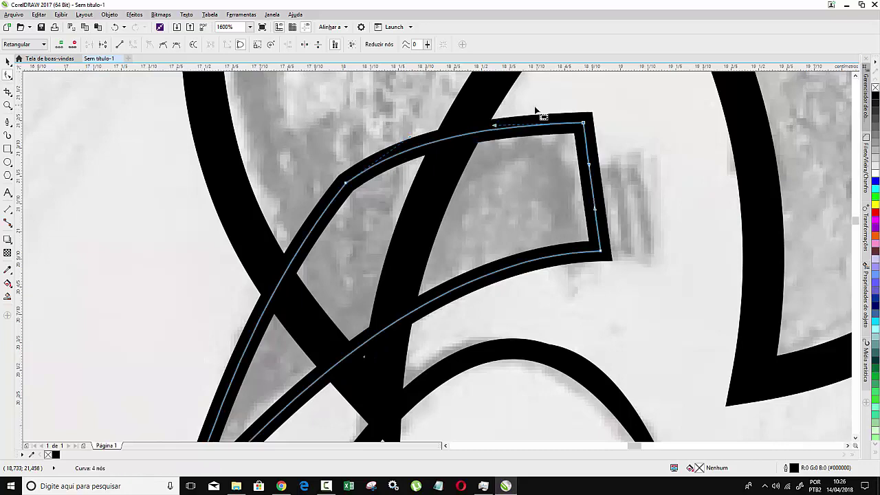
# - Fill the right eyebrow solid black and remove its outline
pyautogui.scroll(-2, 541, 112)
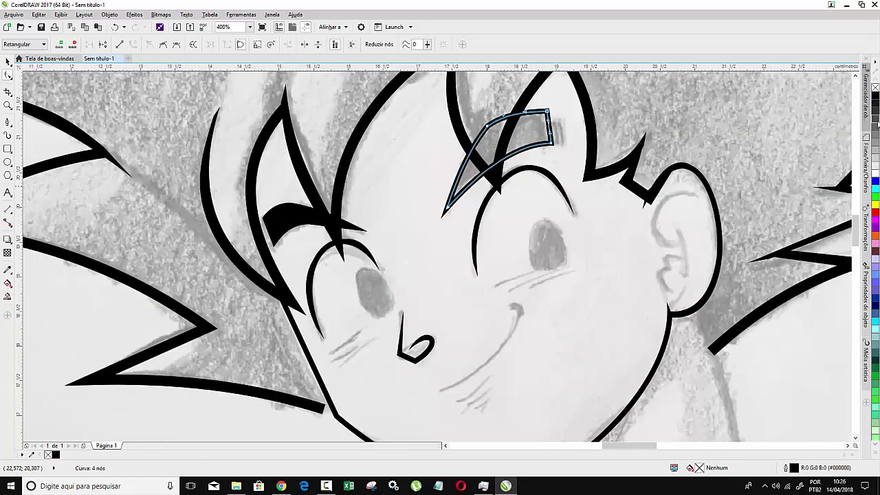
pyautogui.click(876, 99)
pyautogui.rightClick(876, 87)
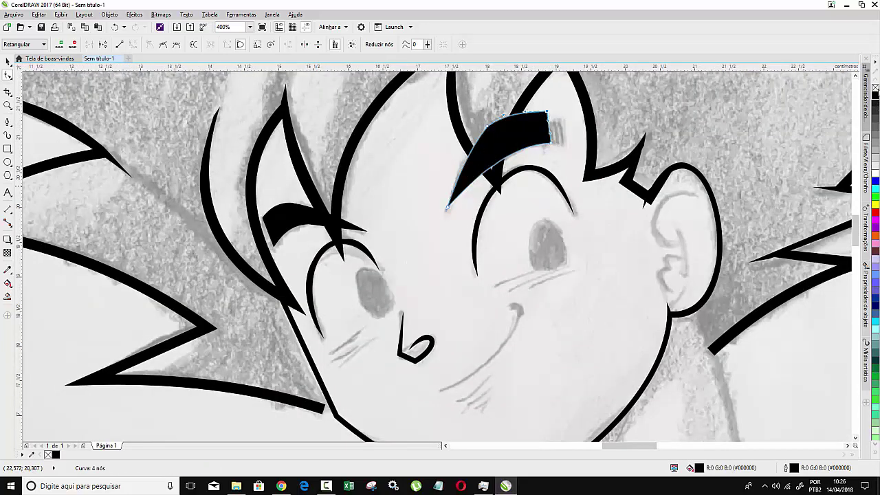
pyautogui.scroll(-1, 381, 220)
pyautogui.scroll(-2, 381, 220)
# - Draw an ellipse over the left eye's pupil
pyautogui.click(8, 61)
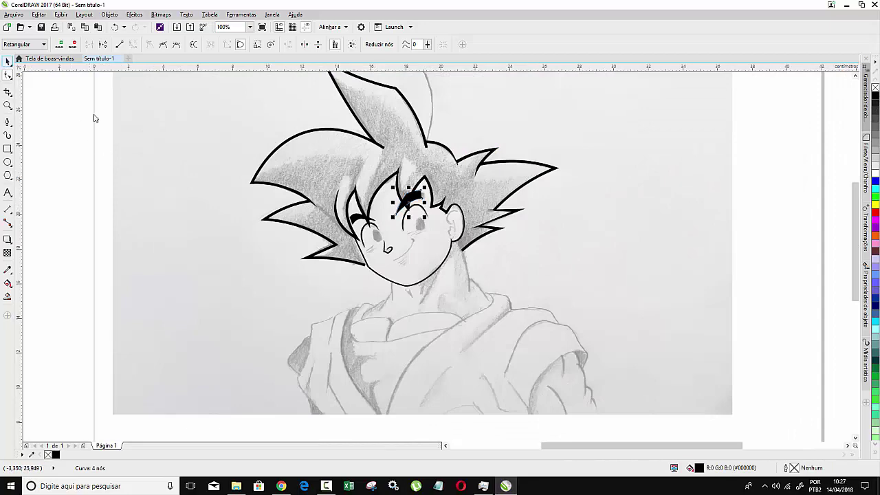
pyautogui.scroll(1, 413, 187)
pyautogui.scroll(1, 353, 197)
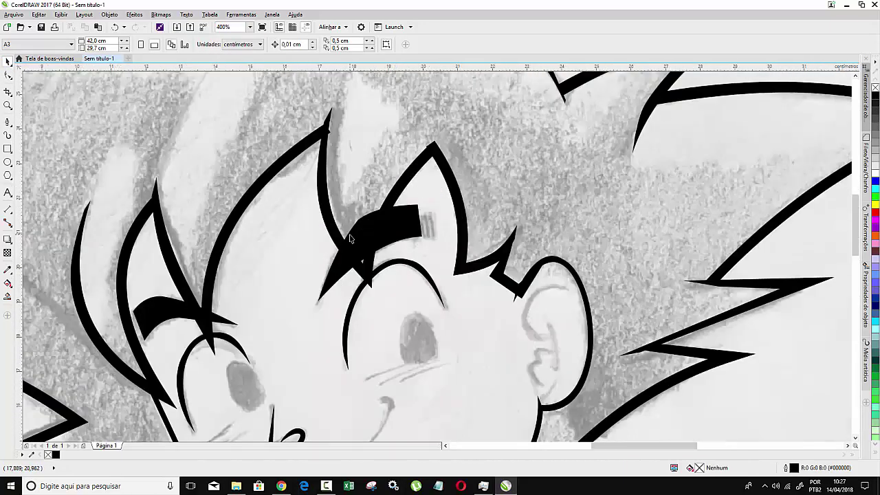
pyautogui.scroll(-1, 370, 163)
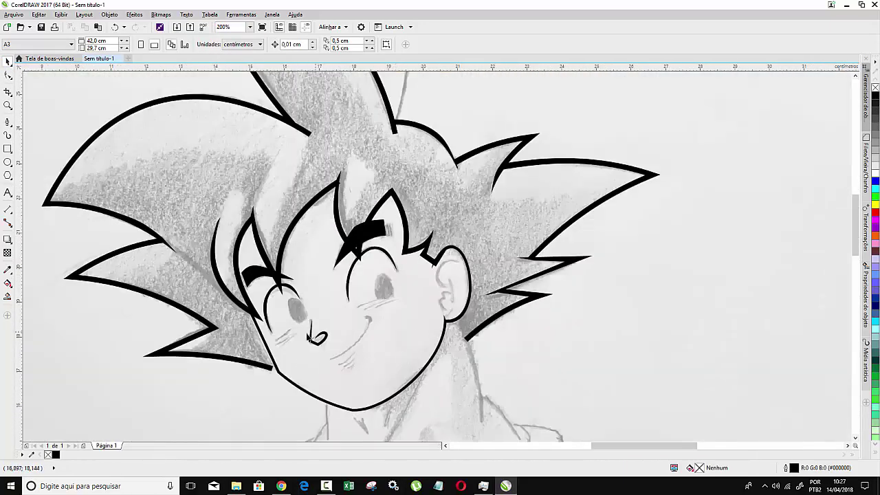
pyautogui.scroll(1, 250, 334)
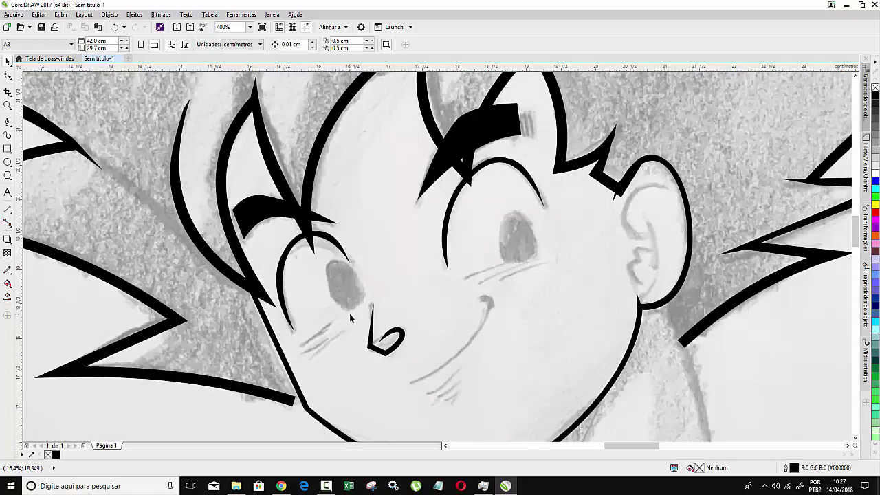
pyautogui.click(9, 163)
pyautogui.moveTo(323, 260); pyautogui.dragTo(364, 320)
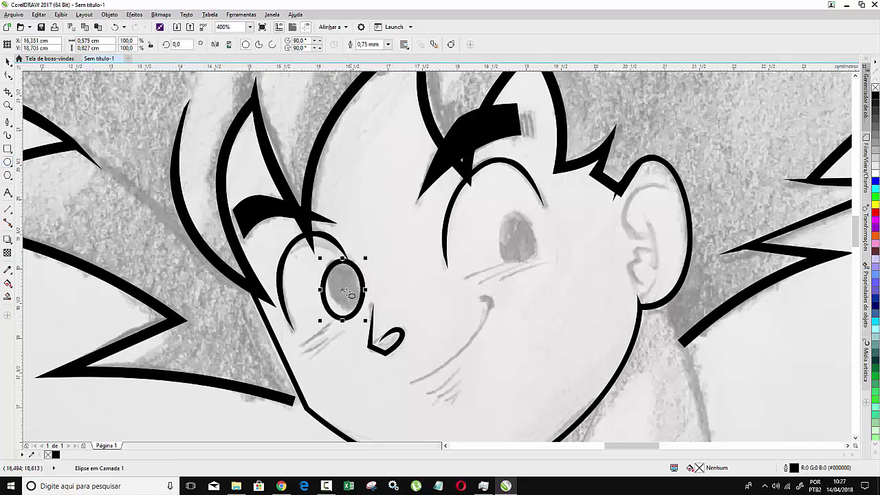
# - Tilt the pupil ellipse about 18 degrees and set it aside between the eyes
pyautogui.click(343, 289)
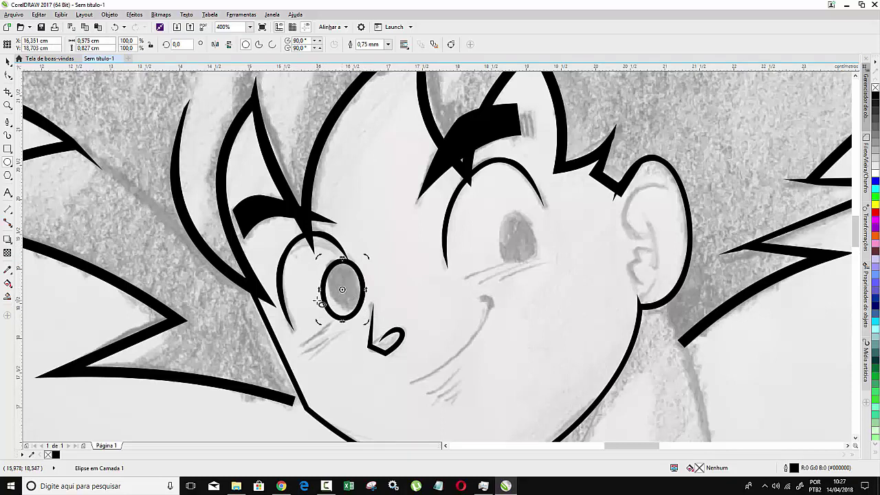
pyautogui.click(7, 62)
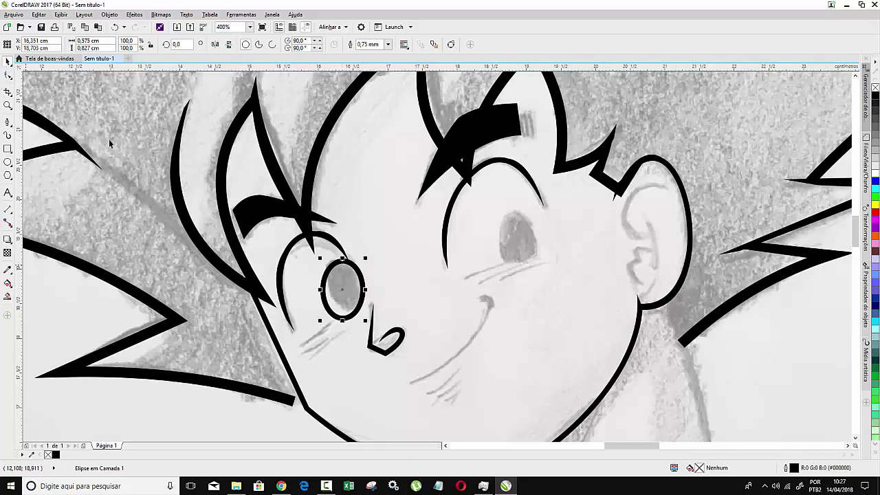
pyautogui.click(343, 289)
pyautogui.moveTo(366, 256); pyautogui.dragTo(355, 255)
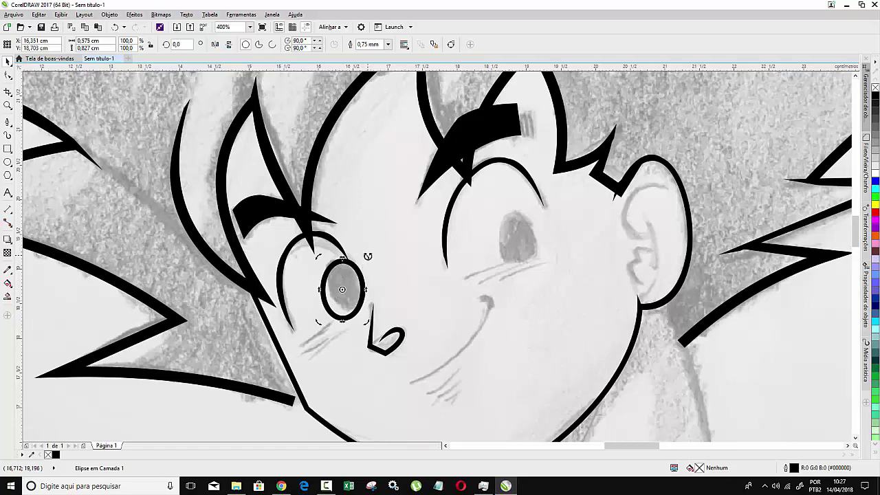
pyautogui.click(339, 278)
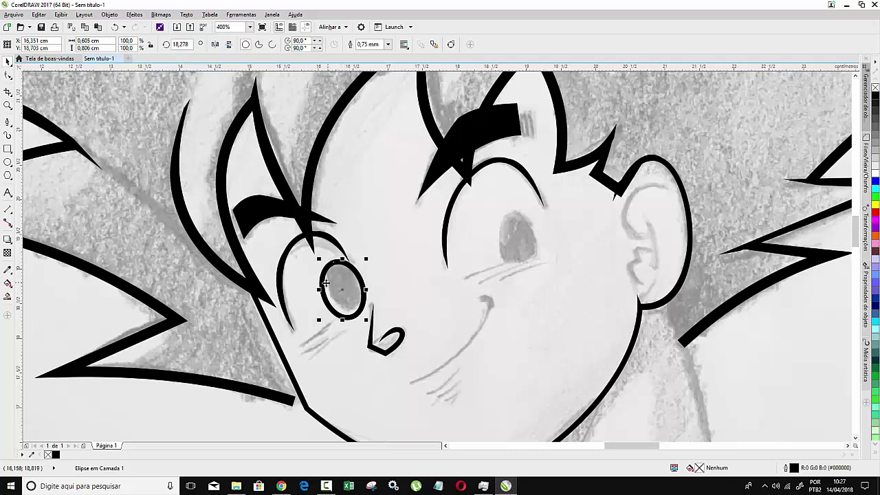
pyautogui.moveTo(326, 282)
pyautogui.mouseDown()
pyautogui.moveTo(362, 285)
pyautogui.moveTo(320, 286)
pyautogui.mouseUp()
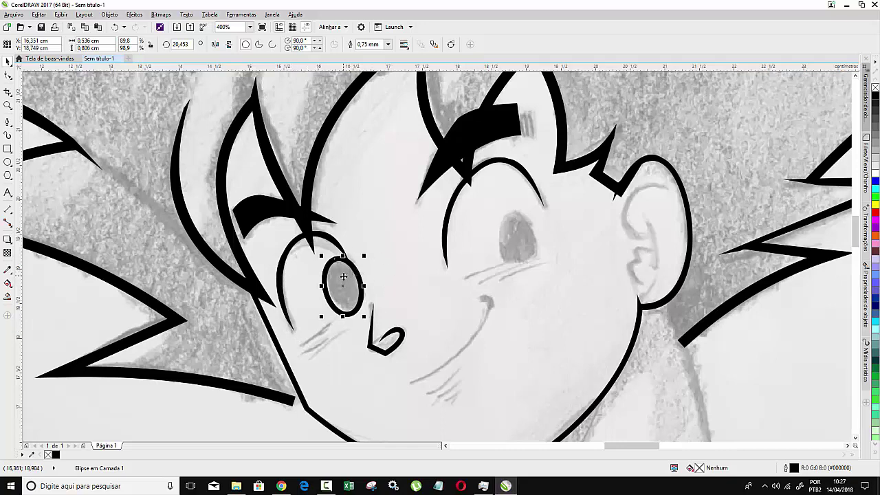
pyautogui.moveTo(343, 276); pyautogui.dragTo(396, 237)
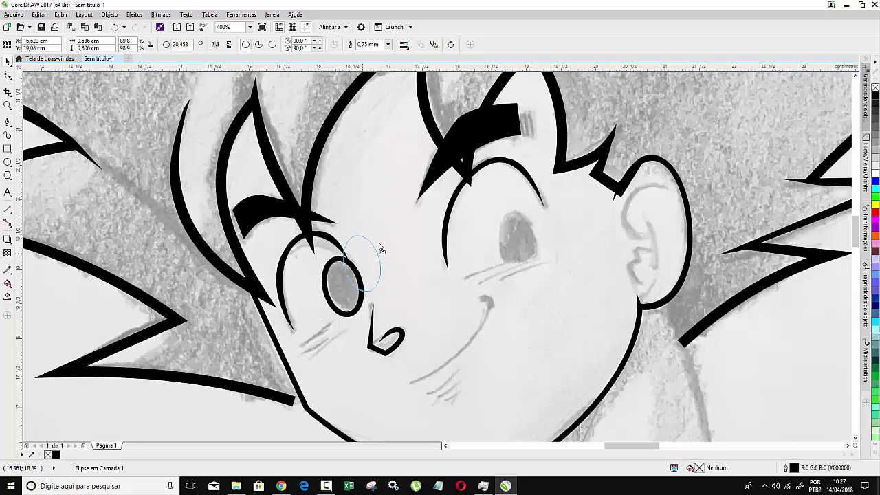
# - Draw a closed Bézier outline around Goku's left eye
pyautogui.click(8, 123)
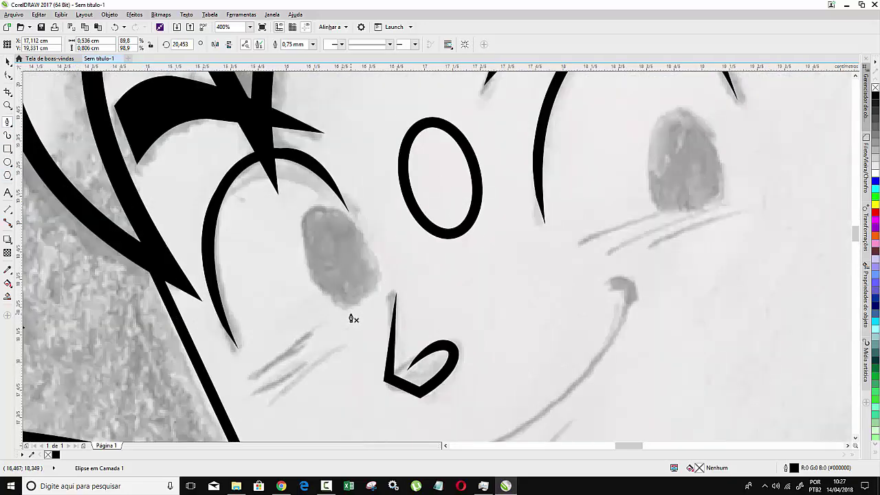
pyautogui.scroll(1, 349, 316)
pyautogui.click(383, 284)
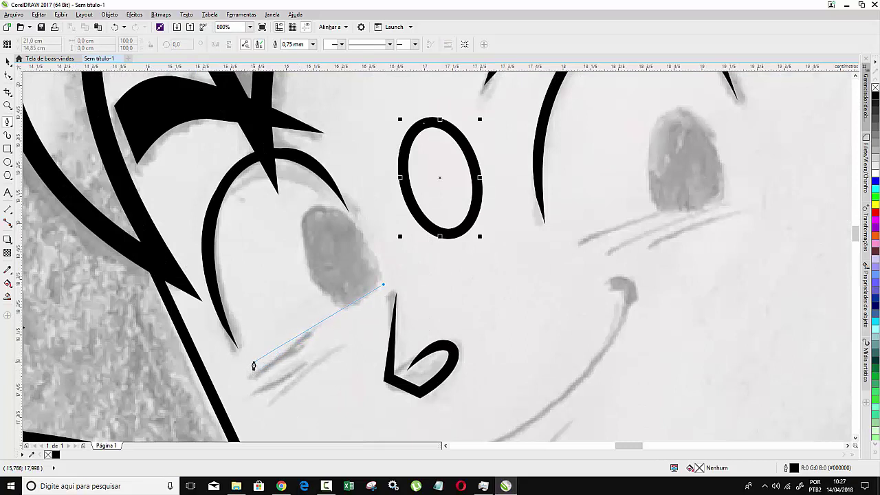
pyautogui.moveTo(252, 355); pyautogui.dragTo(225, 324)
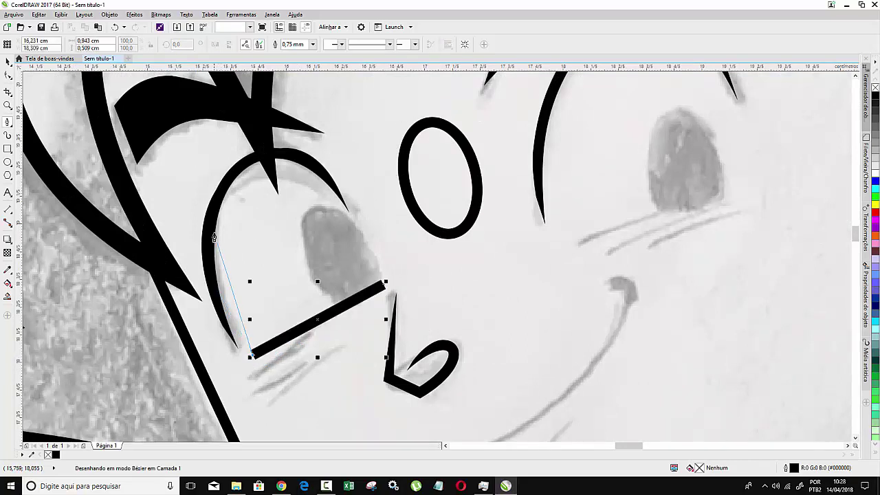
pyautogui.click(208, 222)
pyautogui.doubleClick(296, 157)
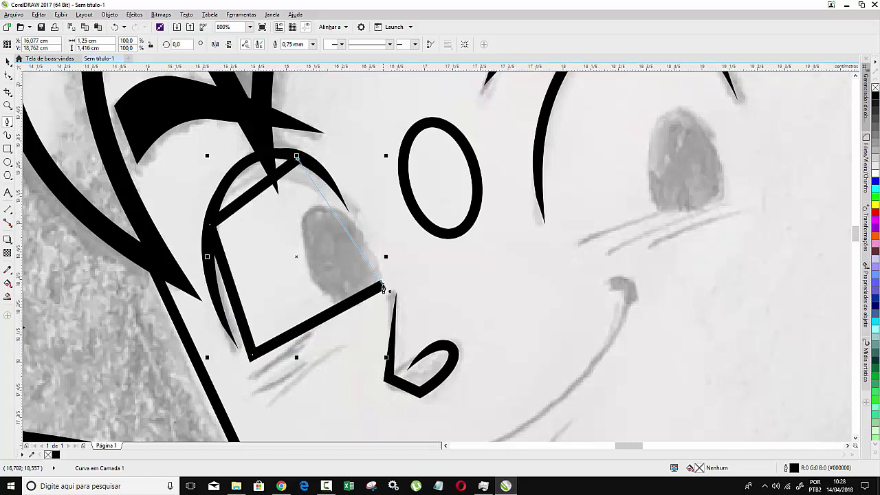
pyautogui.click(384, 287)
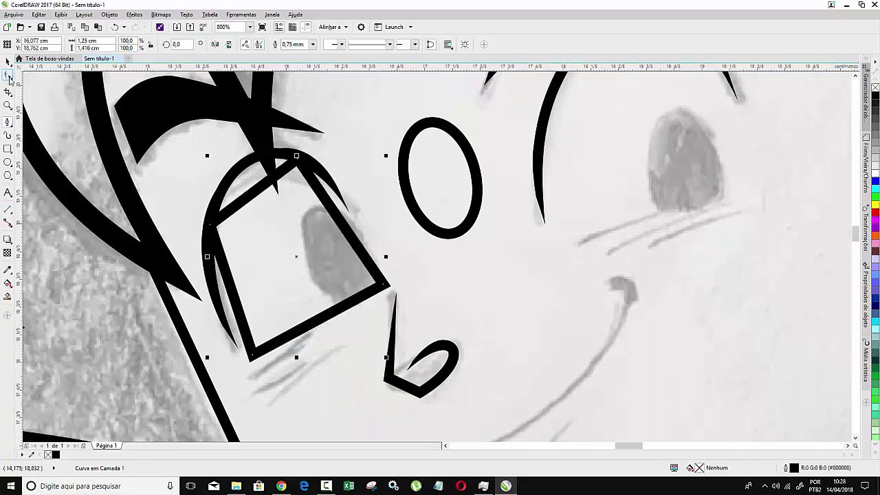
# - Convert the eye outline to curves, round its top and sides, and remove the top node
pyautogui.click(8, 76)
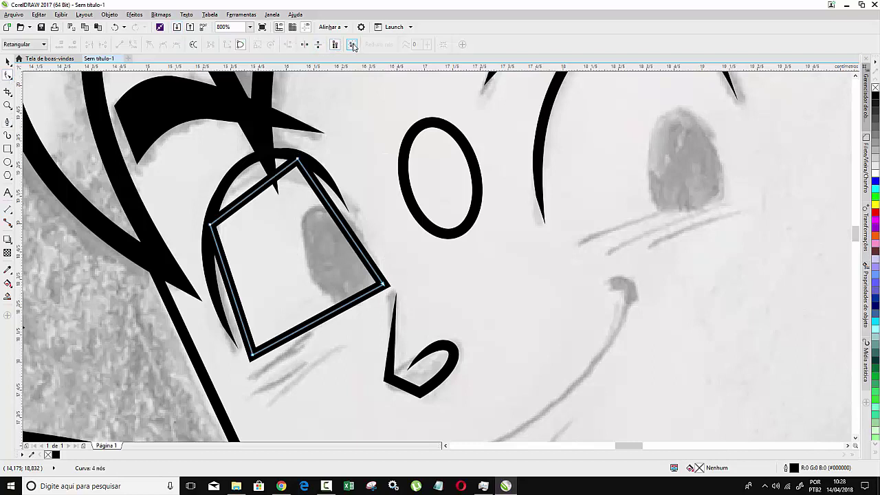
pyautogui.click(352, 45)
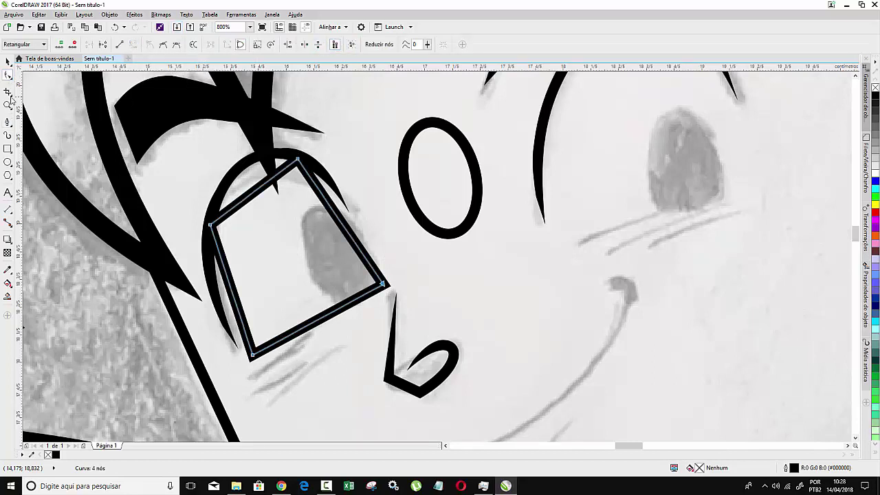
pyautogui.click(8, 62)
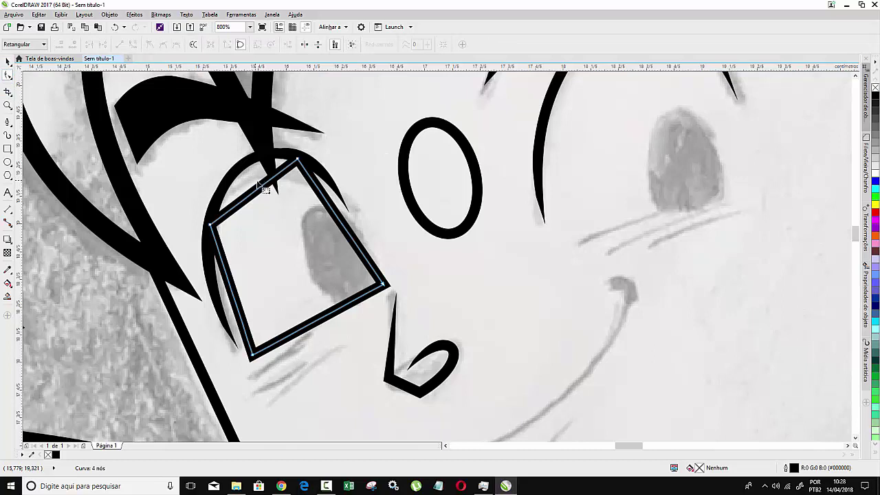
pyautogui.moveTo(260, 187); pyautogui.dragTo(243, 163)
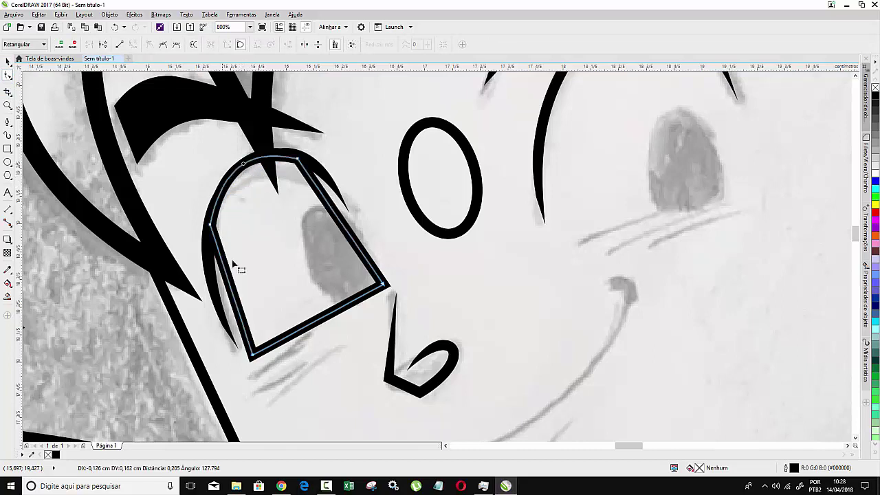
pyautogui.moveTo(231, 287); pyautogui.dragTo(221, 295)
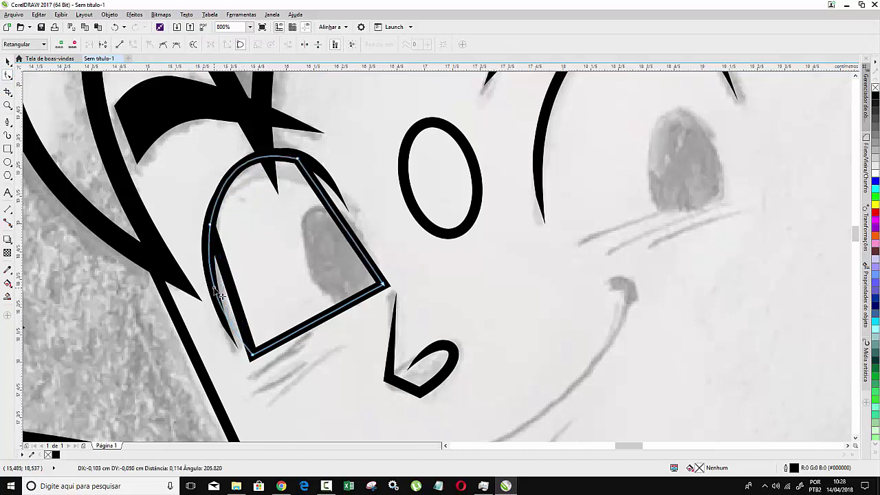
pyautogui.moveTo(251, 356); pyautogui.dragTo(245, 357)
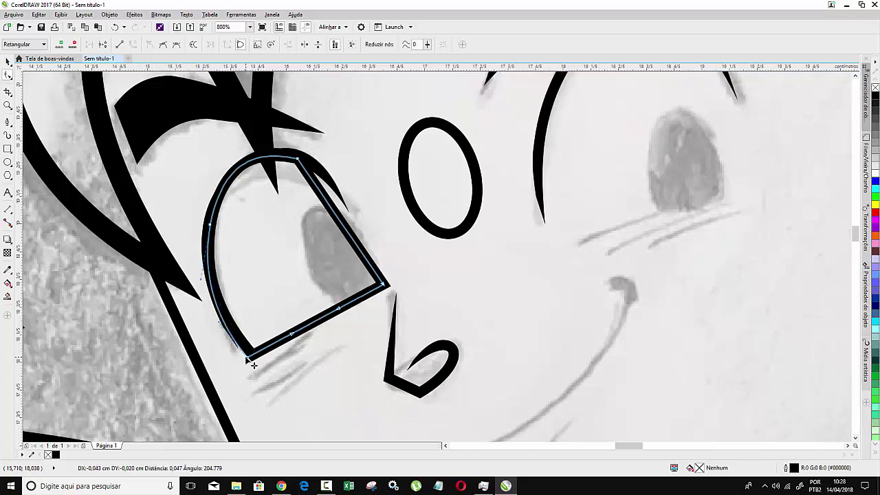
pyautogui.moveTo(350, 237); pyautogui.dragTo(341, 202)
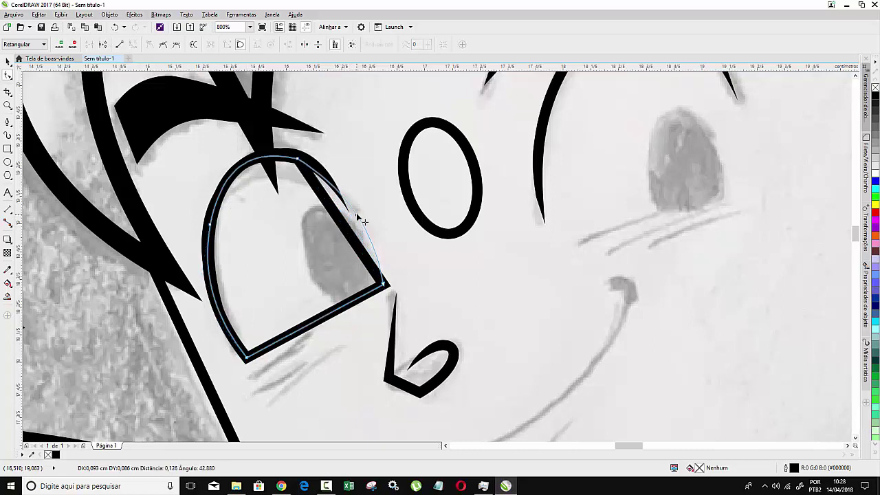
pyautogui.doubleClick(297, 160)
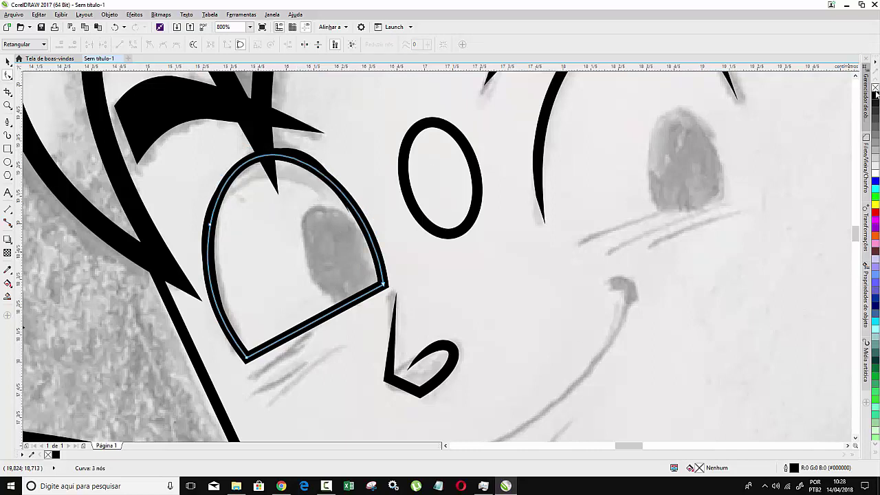
# - Fill the left eye shape white and remove its outline
pyautogui.click(876, 177)
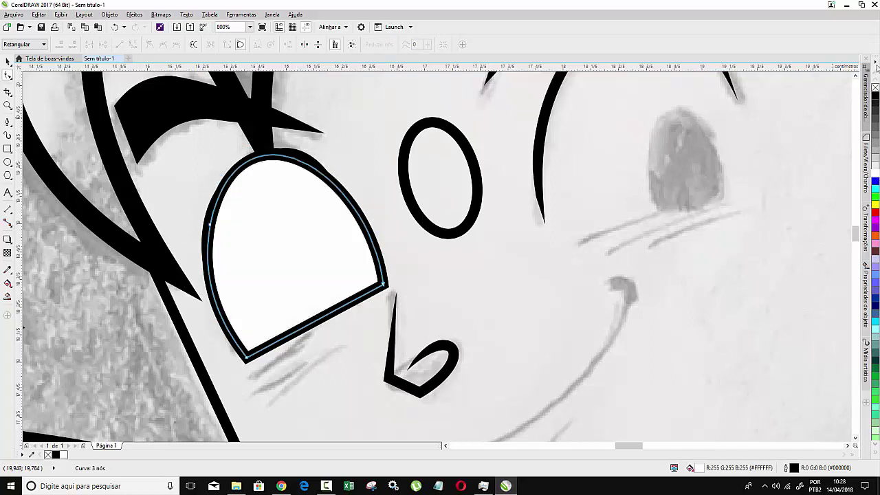
pyautogui.rightClick(876, 88)
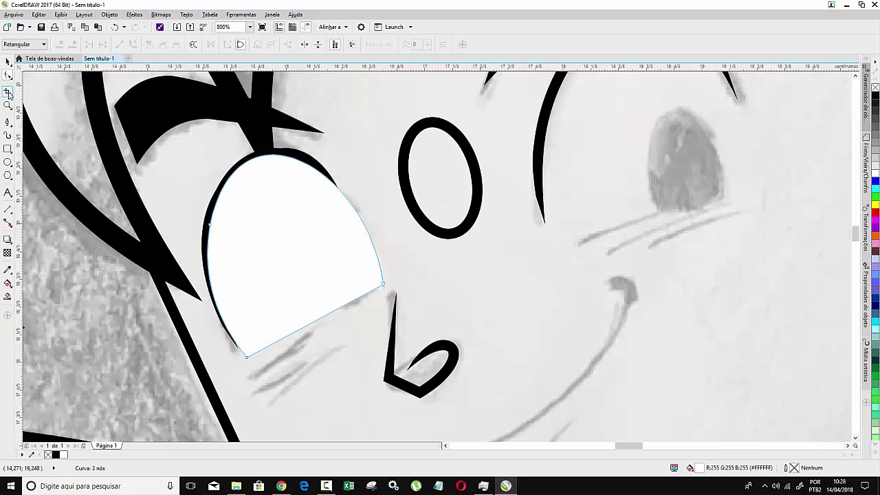
pyautogui.click(8, 61)
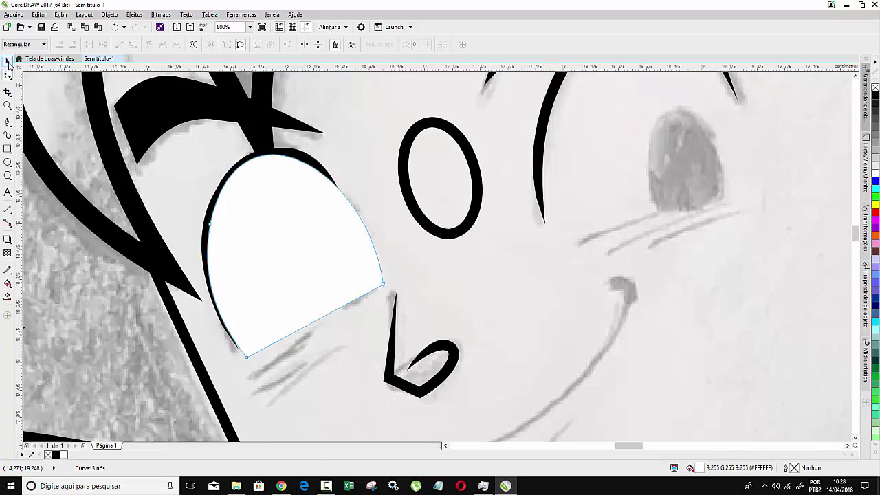
# - Send the white eye shape back behind the black outlines using Order and Ctrl+PgDn
pyautogui.rightClick(304, 178)
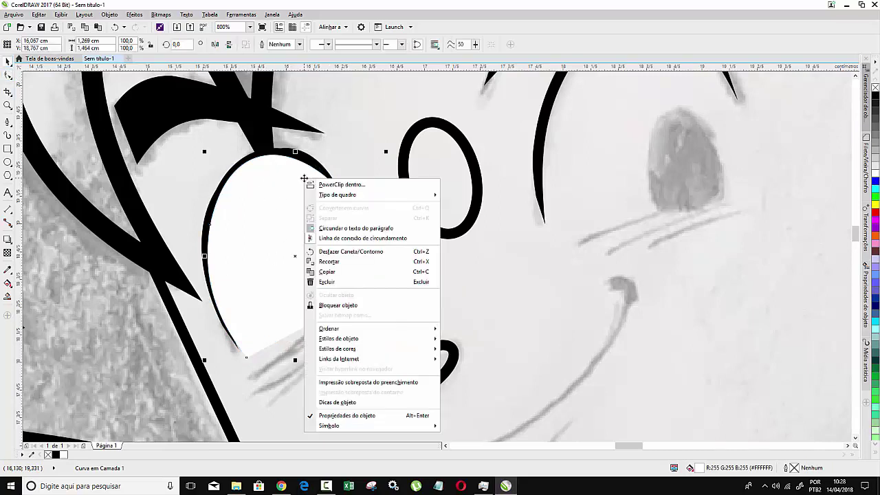
pyautogui.moveTo(330, 328)
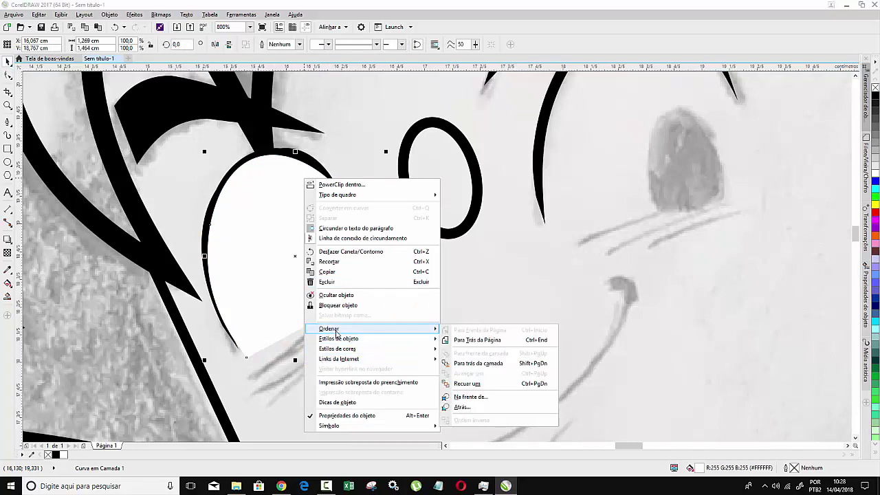
pyautogui.click(469, 399)
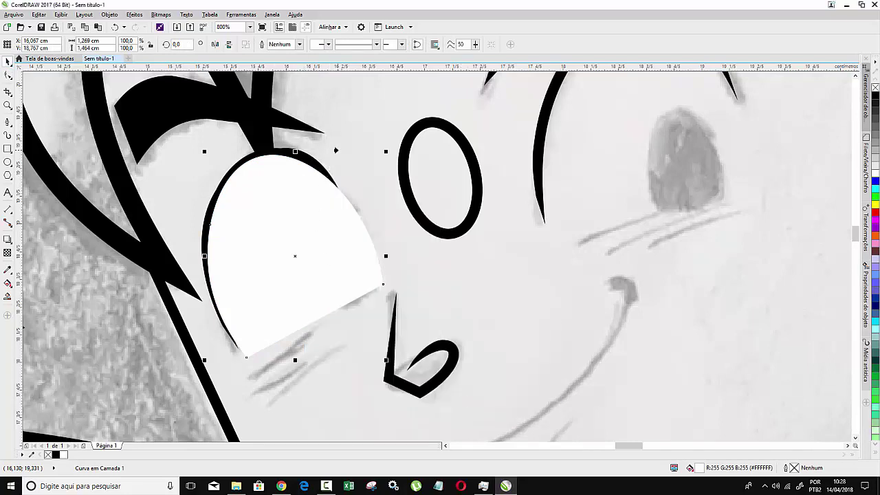
pyautogui.hotkey('ctrl', 'pagedown')
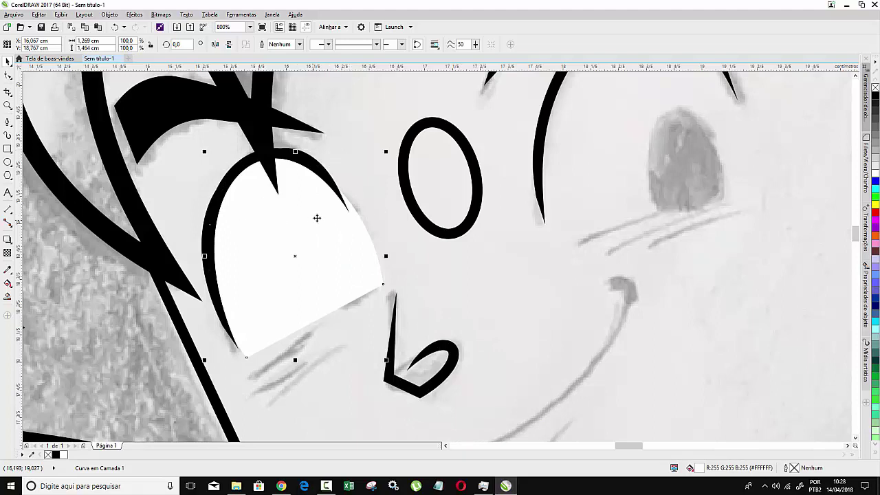
pyautogui.click(435, 178)
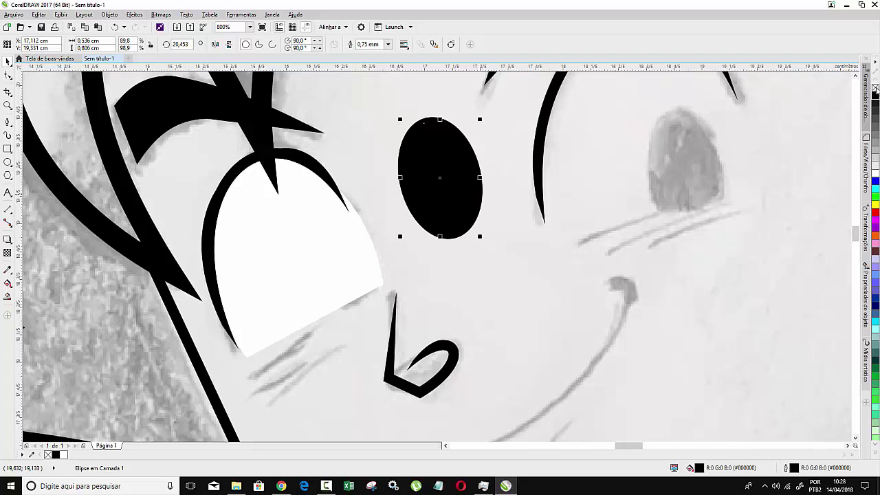
# - Remove the pupil's outline and PowerClip it inside the white left eye shape
pyautogui.rightClick(876, 88)
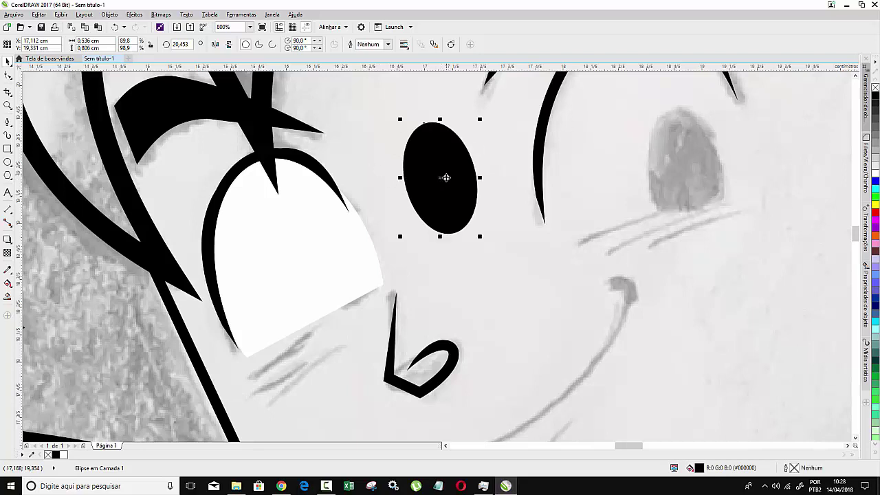
pyautogui.moveTo(441, 176); pyautogui.dragTo(326, 248)
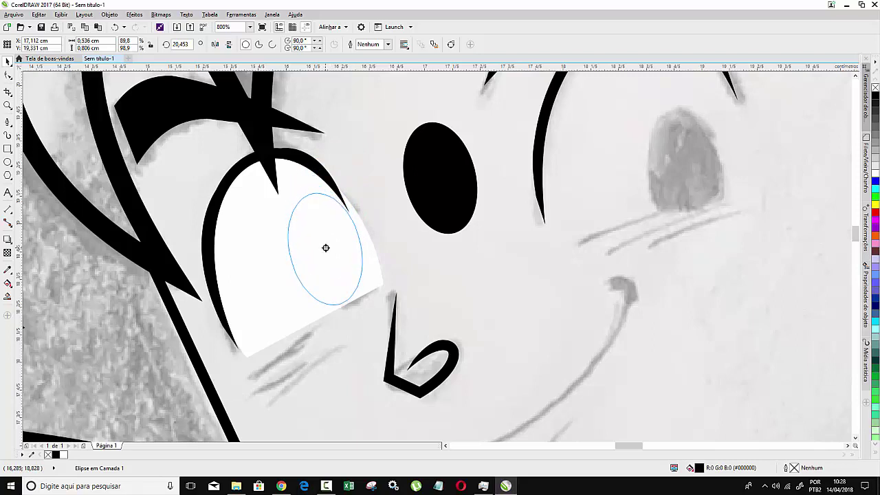
pyautogui.rightClick(326, 248)
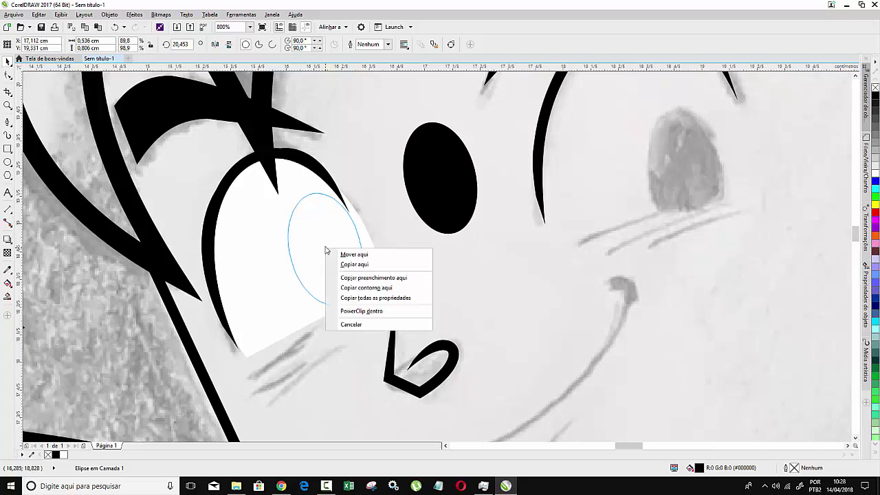
pyautogui.click(376, 317)
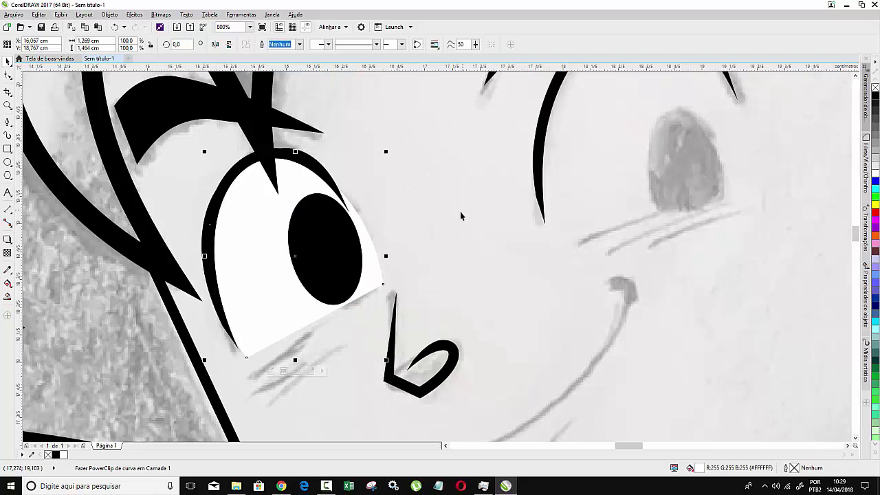
pyautogui.scroll(-2, 460, 211)
pyautogui.scroll(-1, 413, 206)
# - Trace a closed four-corner Bézier outline around Goku's unfinished right eye
pyautogui.scroll(-1, 352, 245)
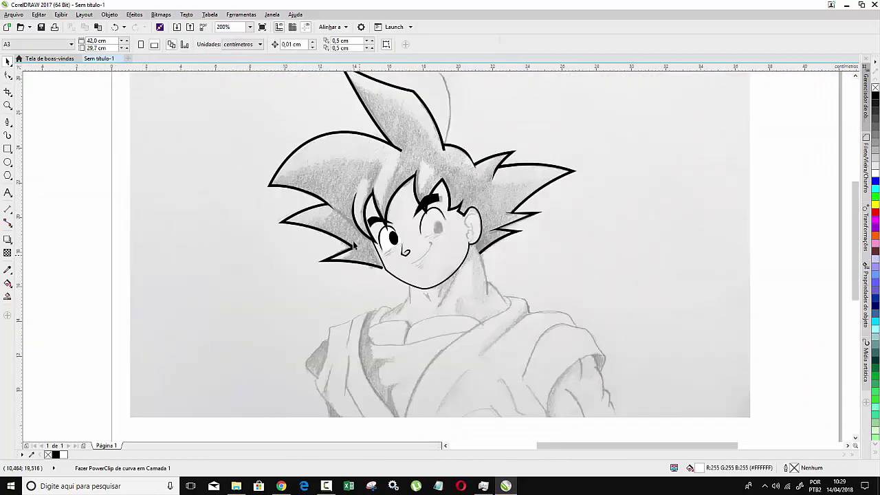
pyautogui.scroll(1, 418, 216)
pyautogui.scroll(1, 441, 253)
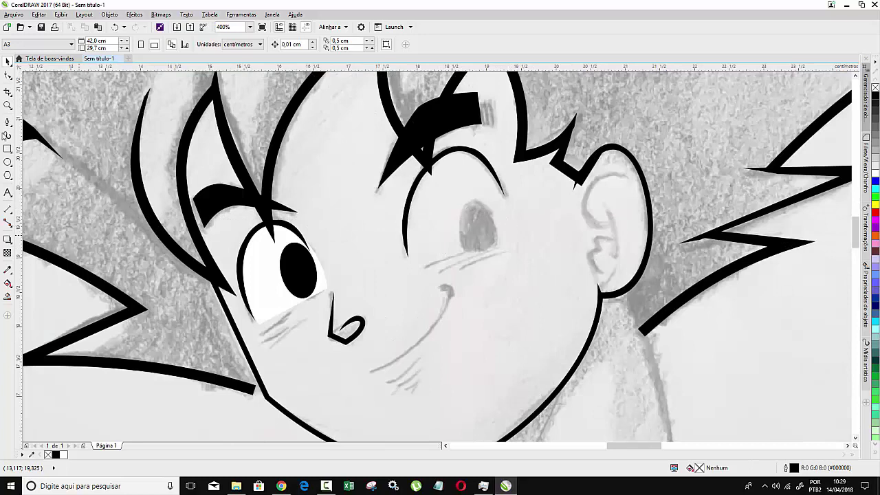
pyautogui.click(8, 122)
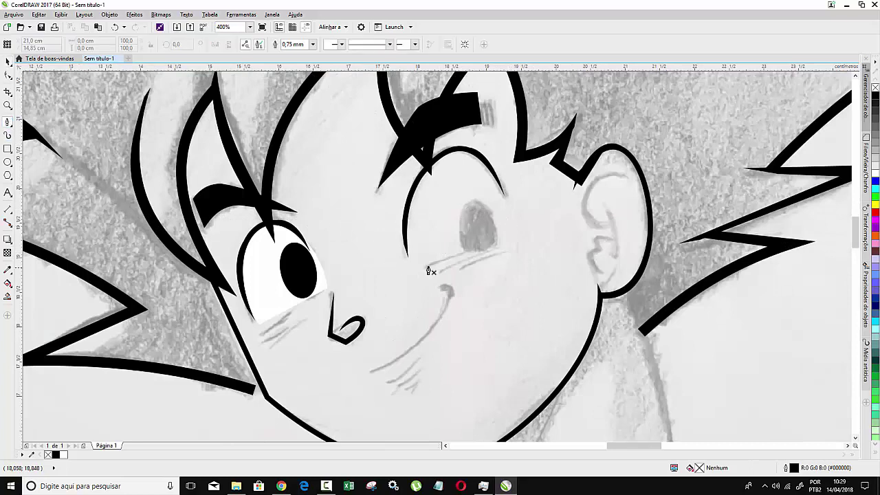
pyautogui.click(516, 245)
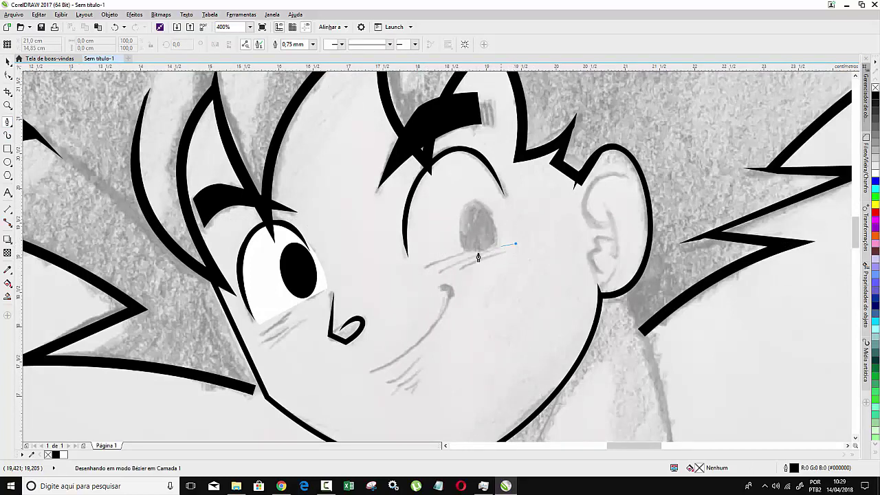
pyautogui.click(412, 272)
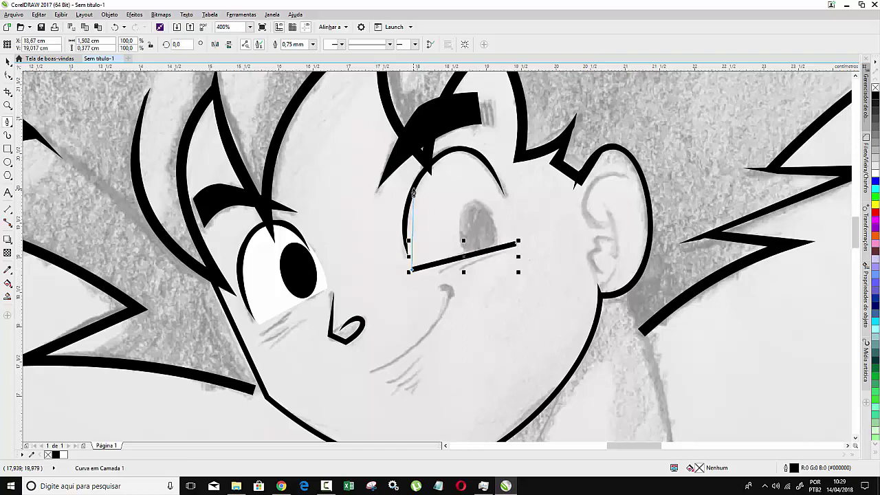
pyautogui.click(410, 183)
pyautogui.click(471, 154)
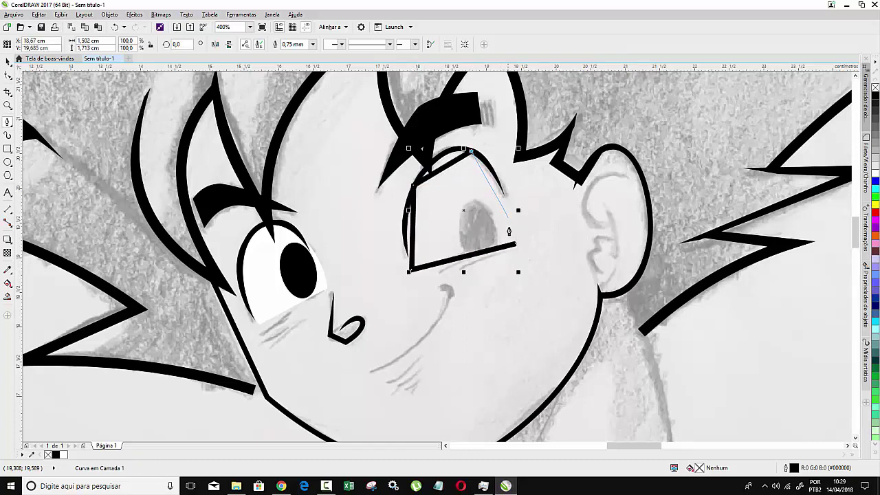
pyautogui.click(516, 245)
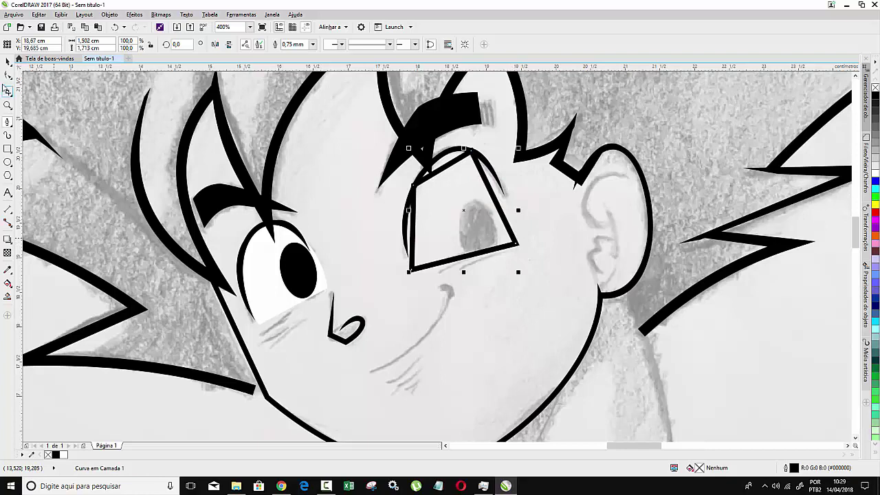
# - Select all four nodes of the new eye outline with the Shape tool
pyautogui.click(7, 75)
pyautogui.click(351, 45)
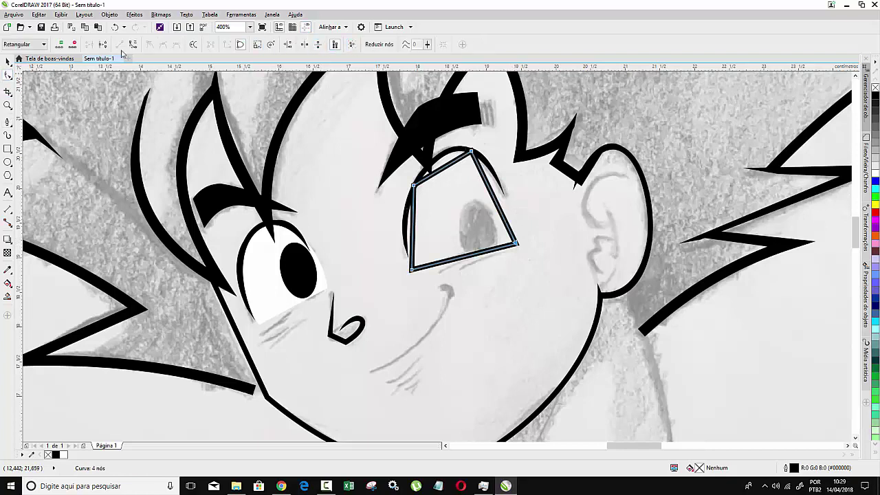
pyautogui.click(7, 61)
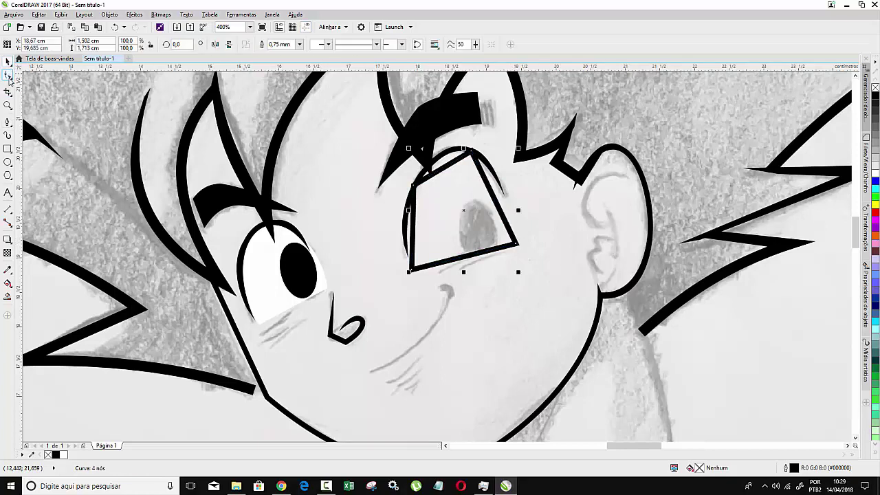
pyautogui.scroll(2, 447, 162)
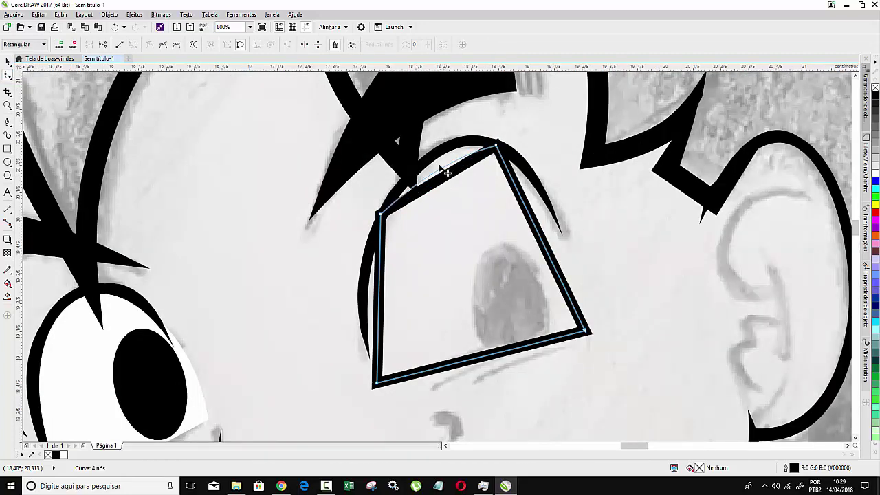
# - Bend the eye outline's top, right, left and bottom edges into arcs, and nudge the bottom-left node down
pyautogui.moveTo(447, 180); pyautogui.dragTo(437, 155)
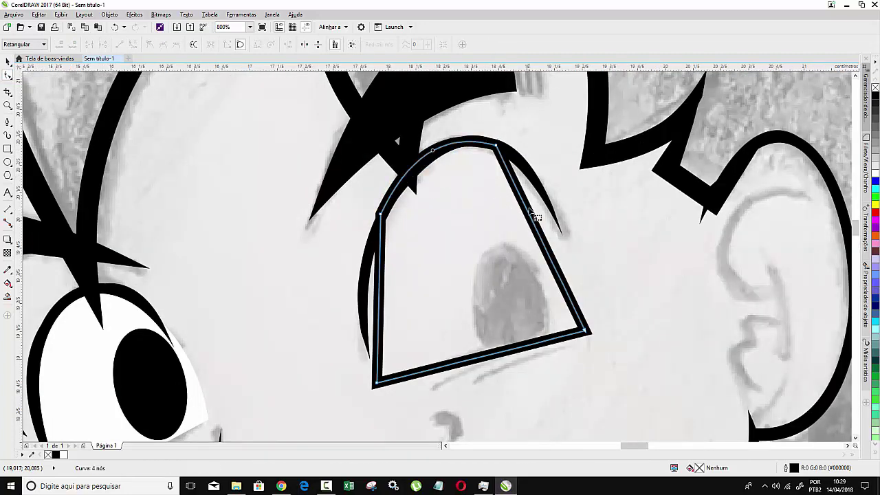
pyautogui.moveTo(532, 211); pyautogui.dragTo(553, 205)
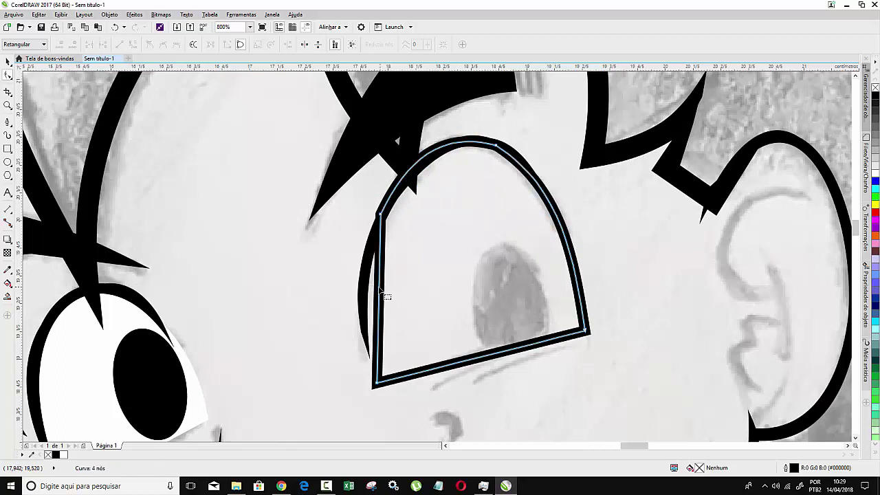
pyautogui.moveTo(372, 301); pyautogui.dragTo(354, 310)
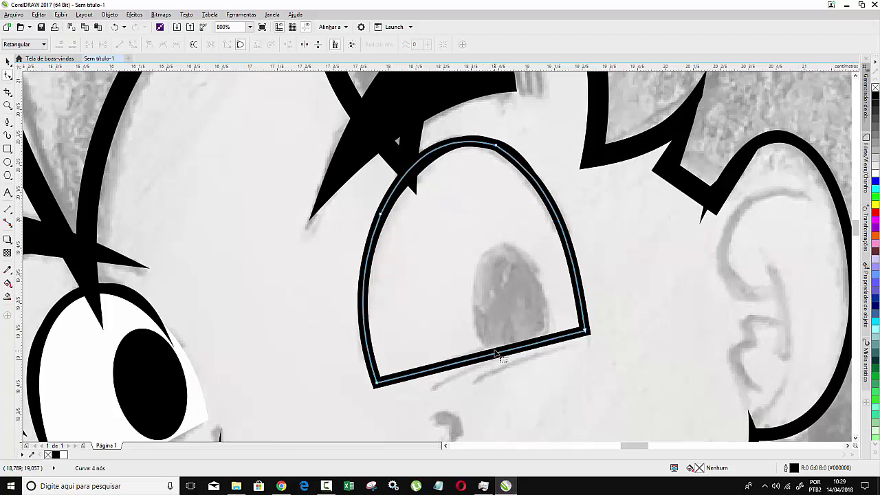
pyautogui.moveTo(493, 355); pyautogui.dragTo(493, 343)
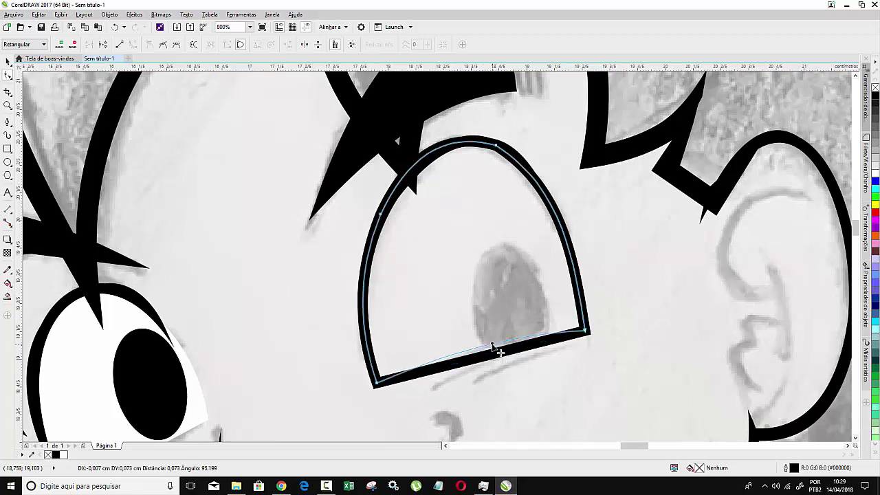
pyautogui.moveTo(377, 387); pyautogui.dragTo(376, 394)
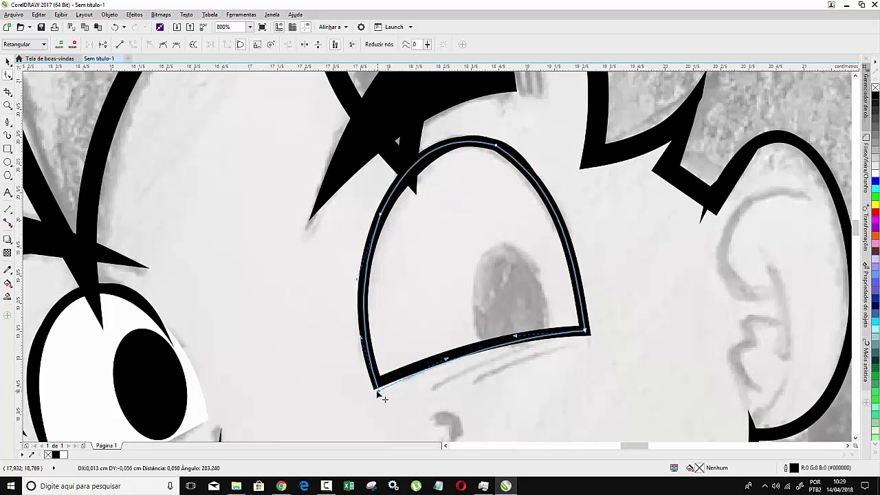
# - Fill the right eye shape with white and remove its outline
pyautogui.scroll(-3, 452, 289)
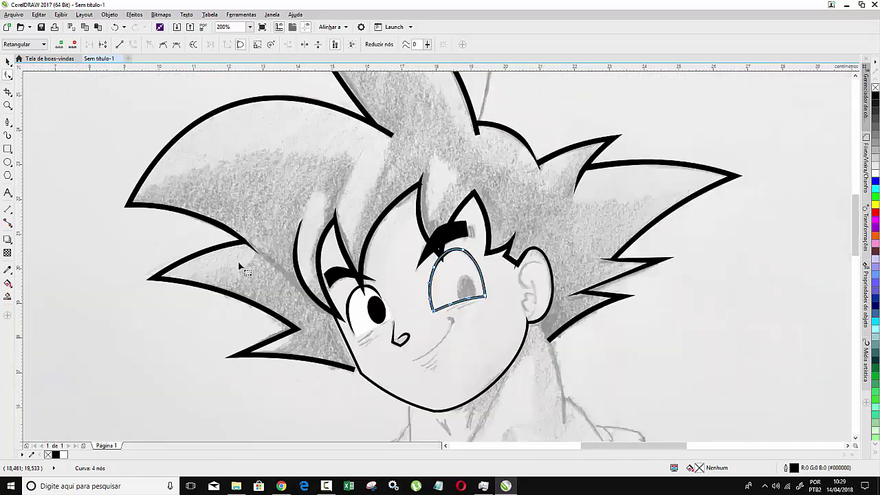
pyautogui.scroll(1, 491, 301)
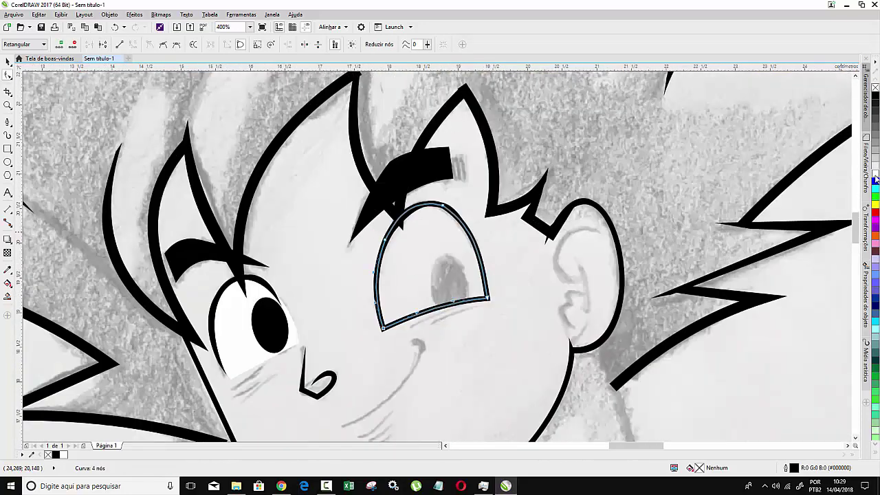
pyautogui.click(875, 173)
pyautogui.rightClick(875, 88)
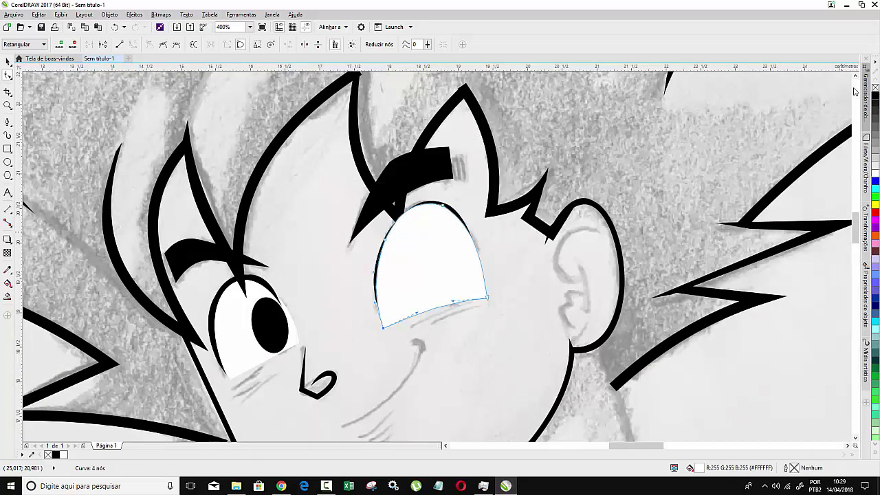
# - Restack the white eye relative to the eyelid stroke using Ordenar > Na frente de
pyautogui.click(8, 62)
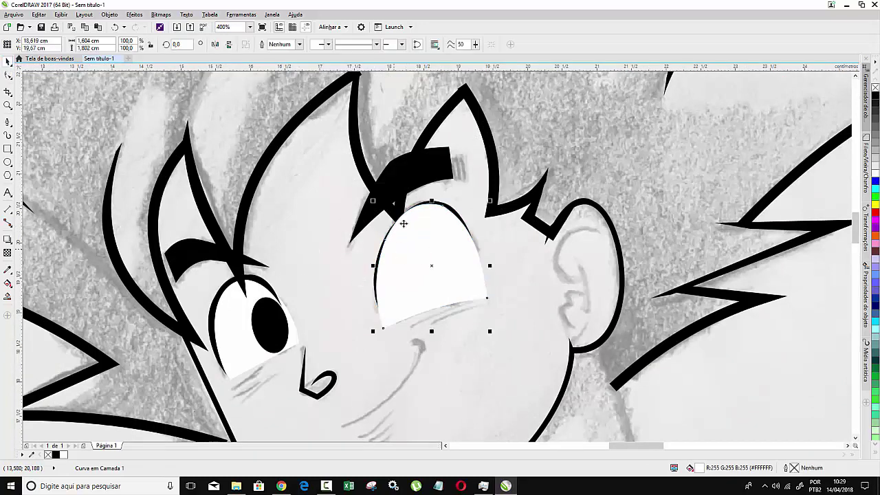
pyautogui.rightClick(418, 228)
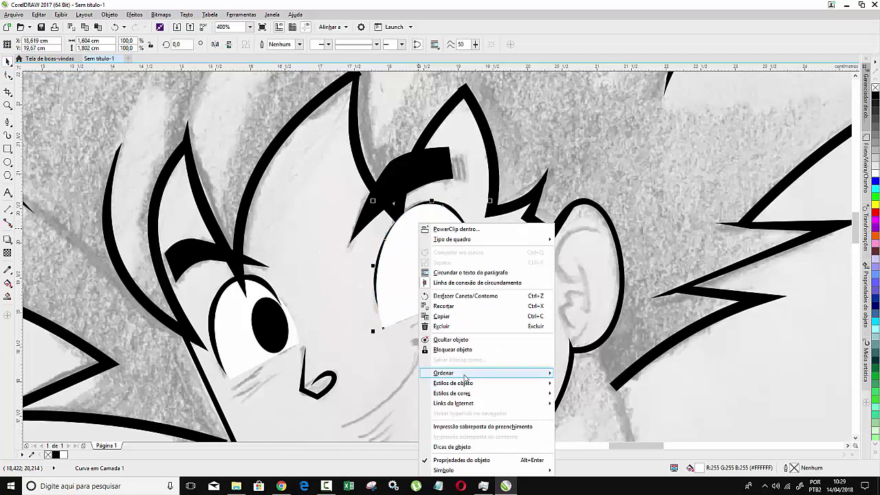
pyautogui.moveTo(444, 373)
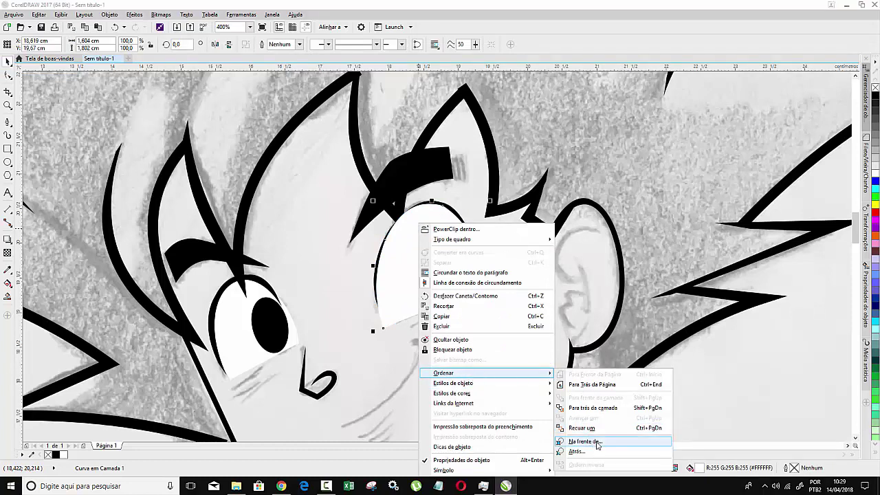
pyautogui.click(597, 443)
pyautogui.click(490, 341)
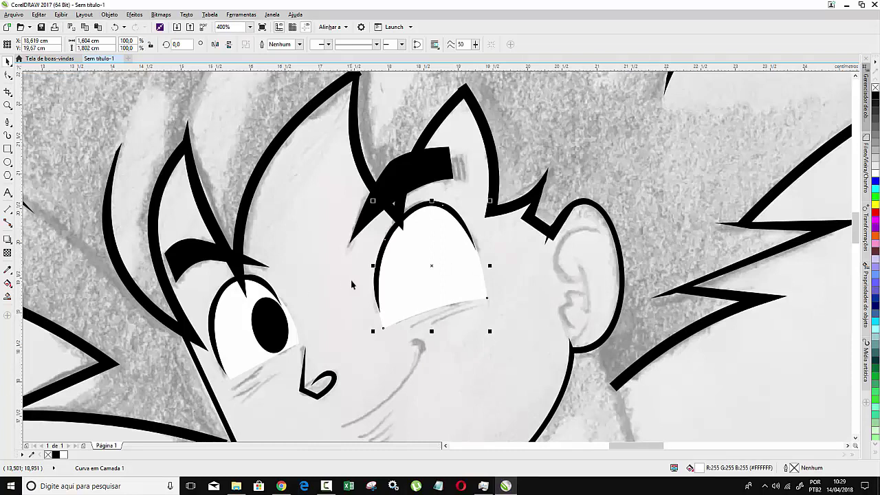
# - Draw an oval pupil filled solid black with no outline
pyautogui.click(8, 162)
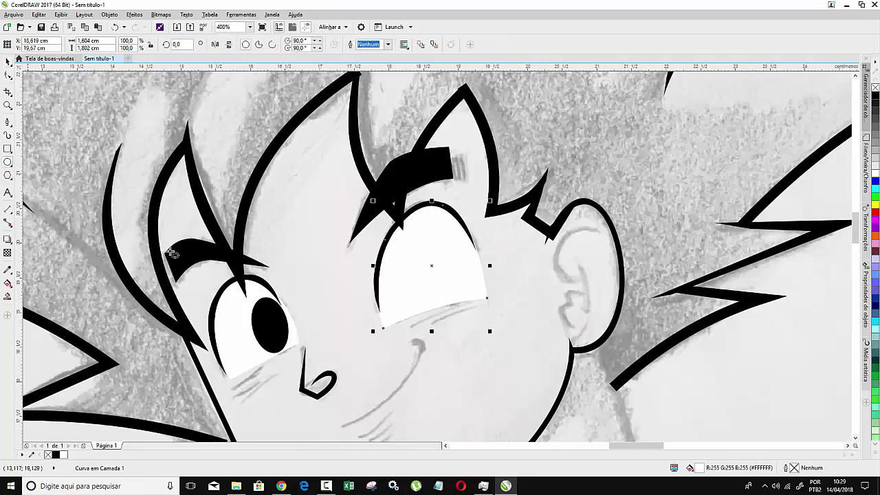
pyautogui.moveTo(310, 282); pyautogui.dragTo(353, 349)
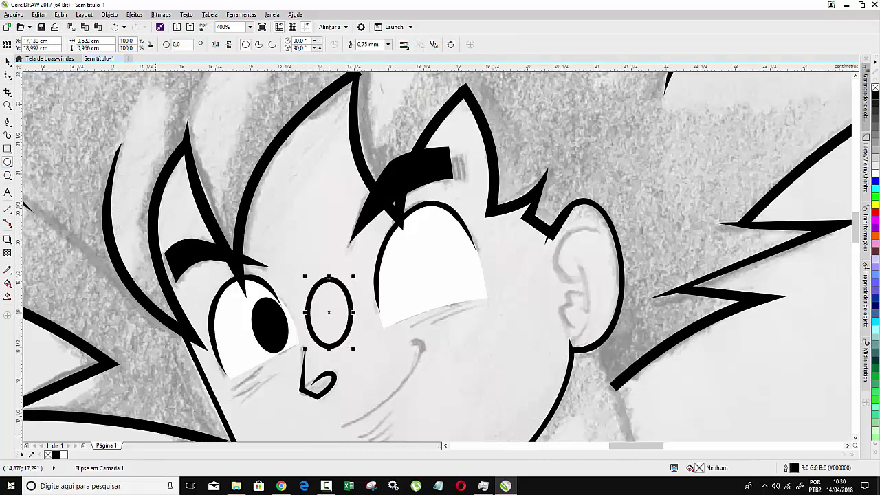
pyautogui.click(876, 96)
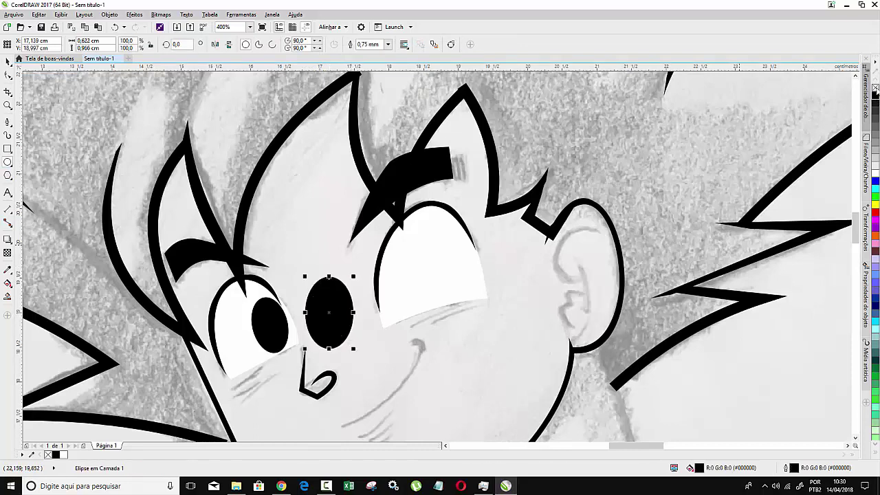
pyautogui.rightClick(876, 87)
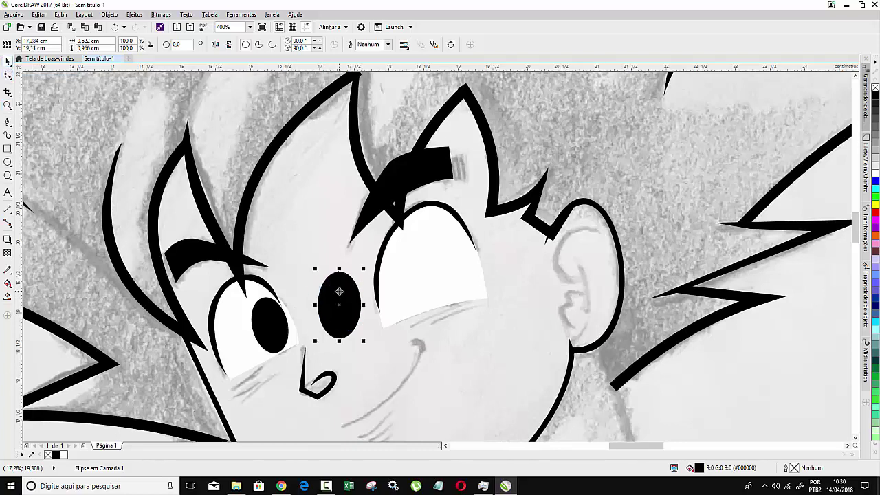
# - Move the black pupil over the right eye and PowerClip it inside
pyautogui.moveTo(331, 306)
pyautogui.mouseDown()
pyautogui.moveTo(454, 245)
pyautogui.moveTo(441, 258)
pyautogui.mouseUp()
pyautogui.click(480, 321)
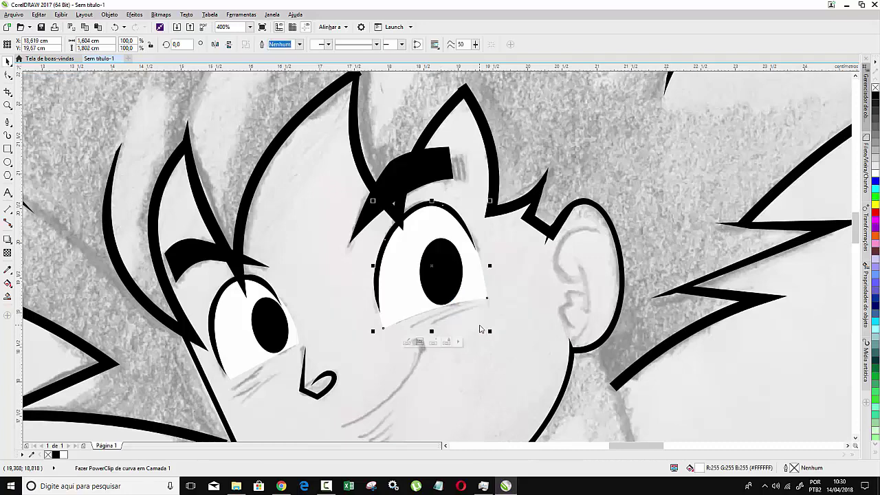
pyautogui.scroll(-1, 309, 254)
pyautogui.scroll(-1, 307, 252)
pyautogui.scroll(1, 371, 247)
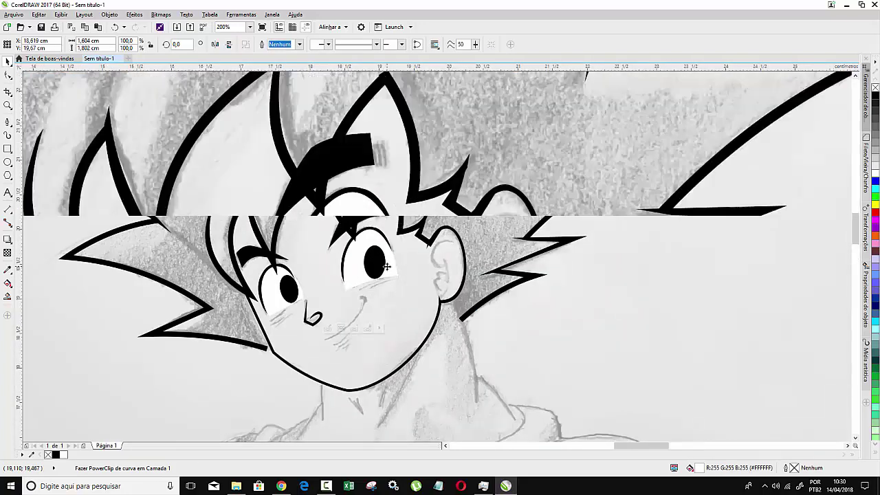
pyautogui.scroll(1, 385, 275)
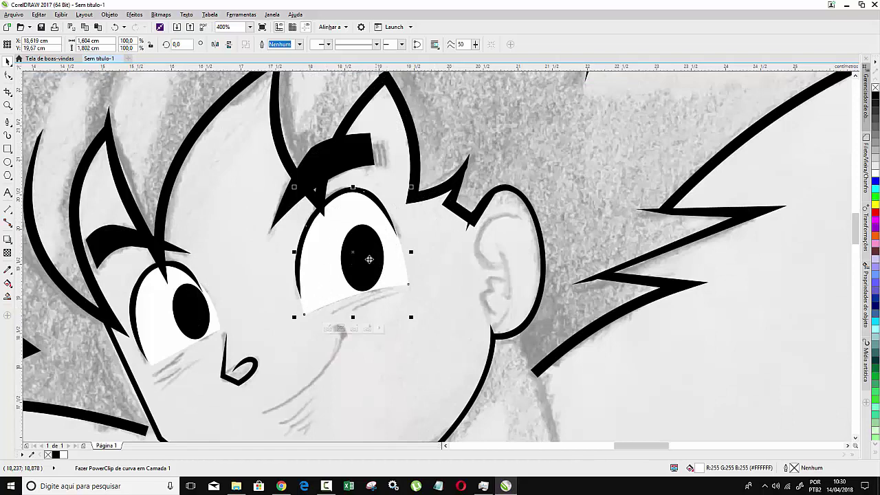
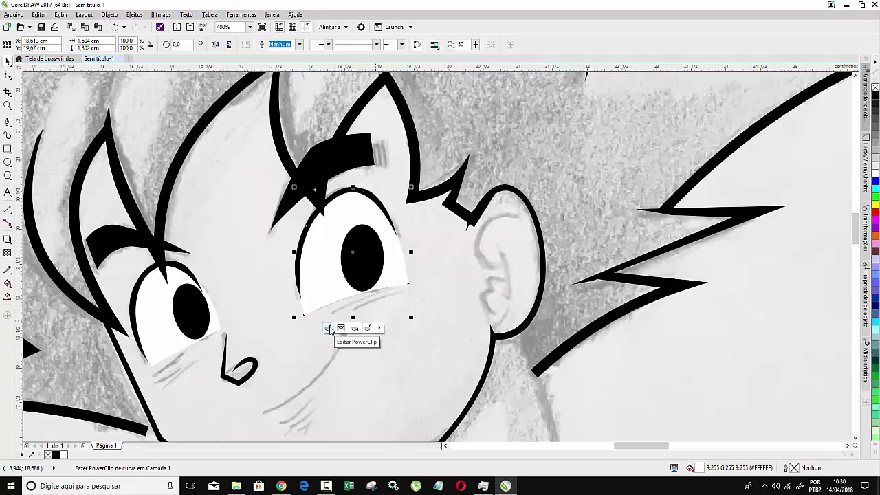
# - Inside the eye PowerClip, nudge the black pupil right and tilt it slightly
pyautogui.click(328, 329)
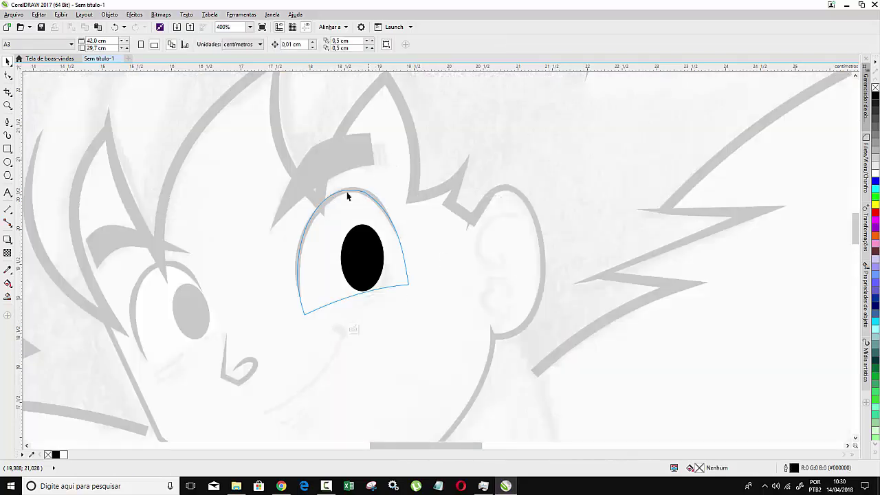
pyautogui.click(365, 255)
pyautogui.moveTo(365, 255); pyautogui.dragTo(374, 256)
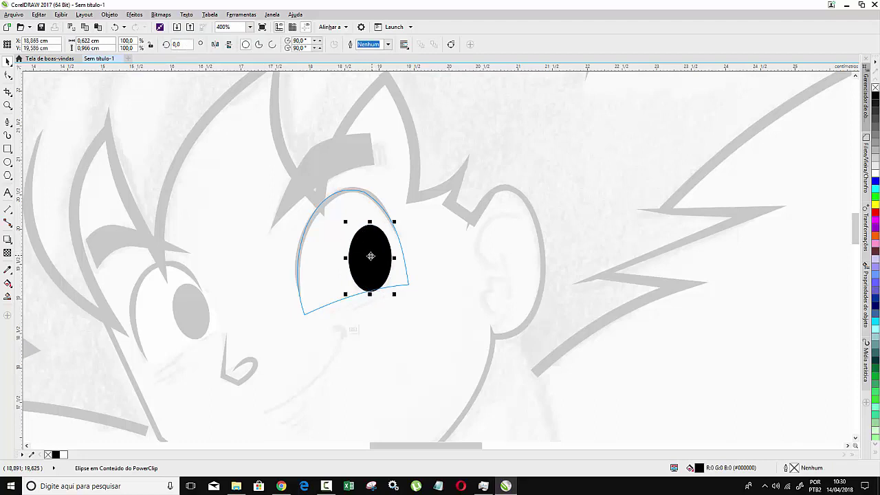
pyautogui.click(369, 257)
pyautogui.moveTo(393, 221); pyautogui.dragTo(389, 219)
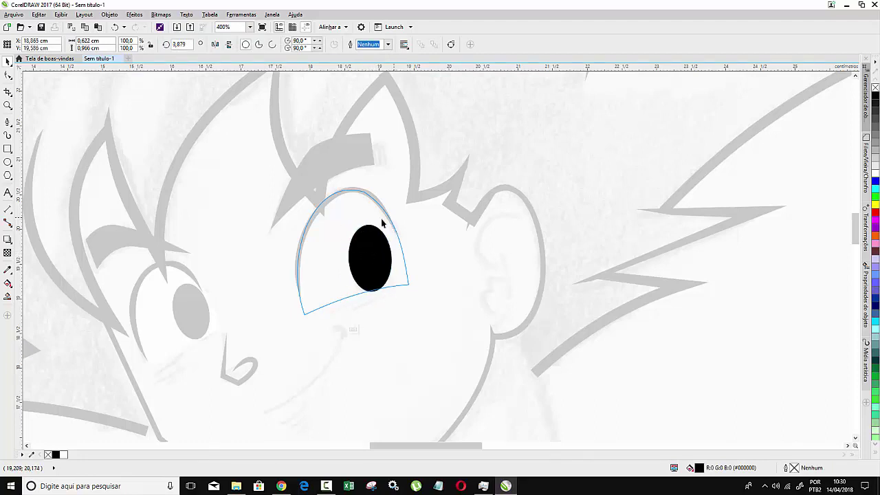
pyautogui.click(372, 233)
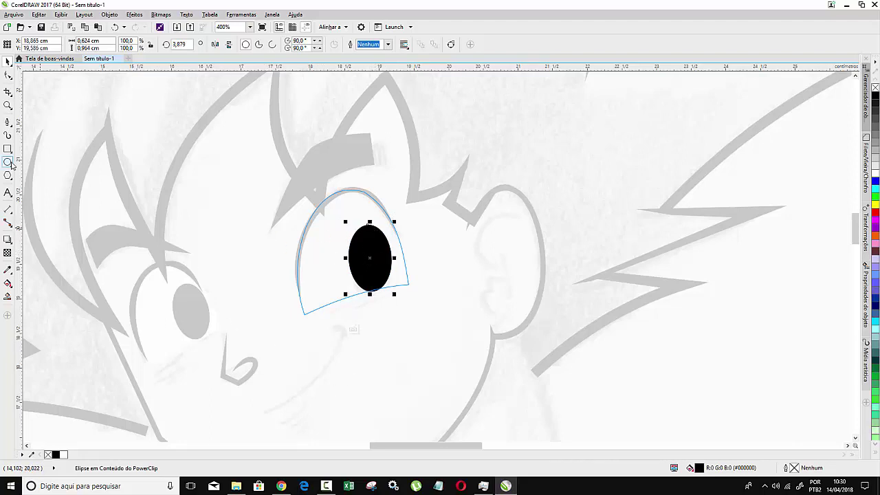
# - Draw a small white highlight ellipse inside the pupil with no outline
pyautogui.click(8, 162)
pyautogui.scroll(1, 356, 247)
pyautogui.moveTo(356, 223); pyautogui.dragTo(403, 266)
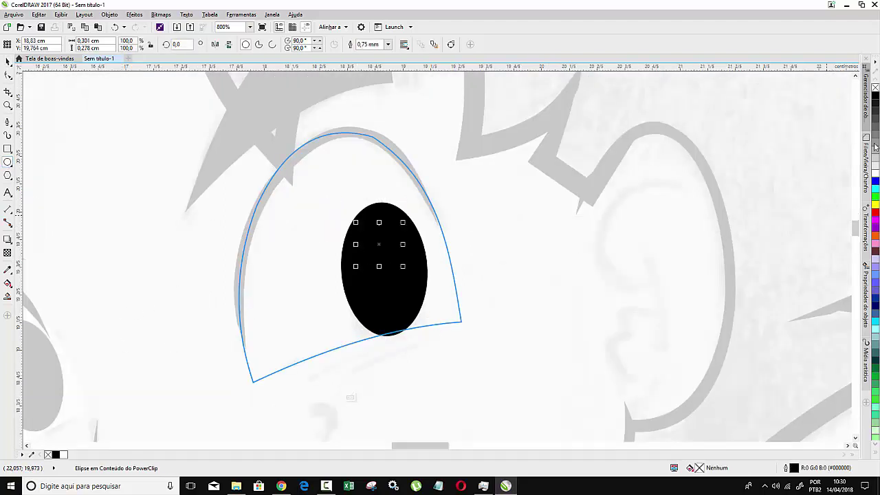
pyautogui.click(876, 171)
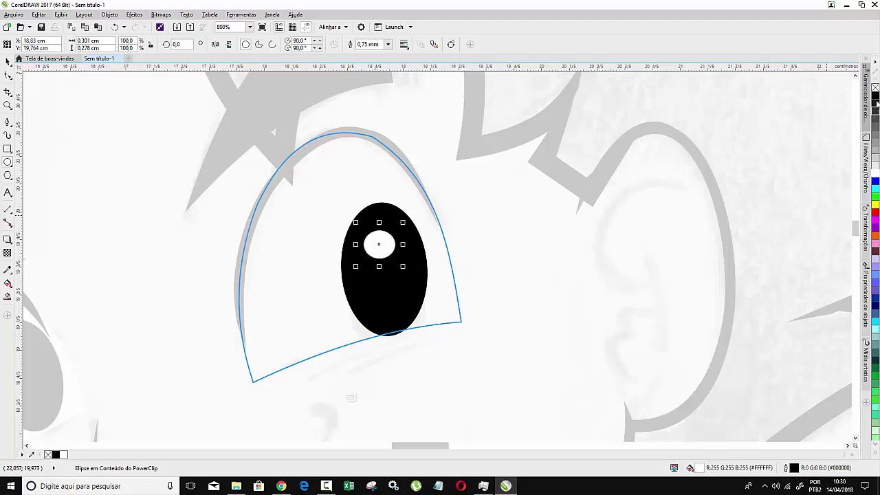
pyautogui.rightClick(875, 88)
pyautogui.scroll(-2, 422, 202)
pyautogui.scroll(-2, 387, 192)
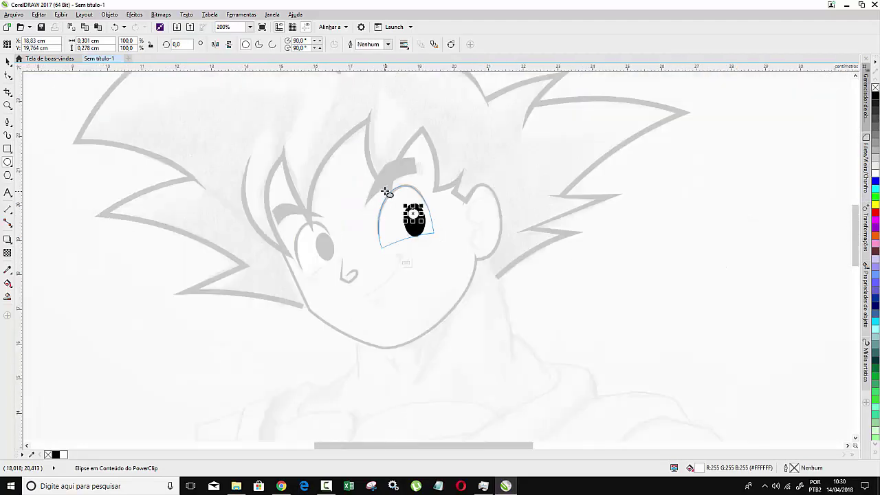
pyautogui.scroll(1, 382, 187)
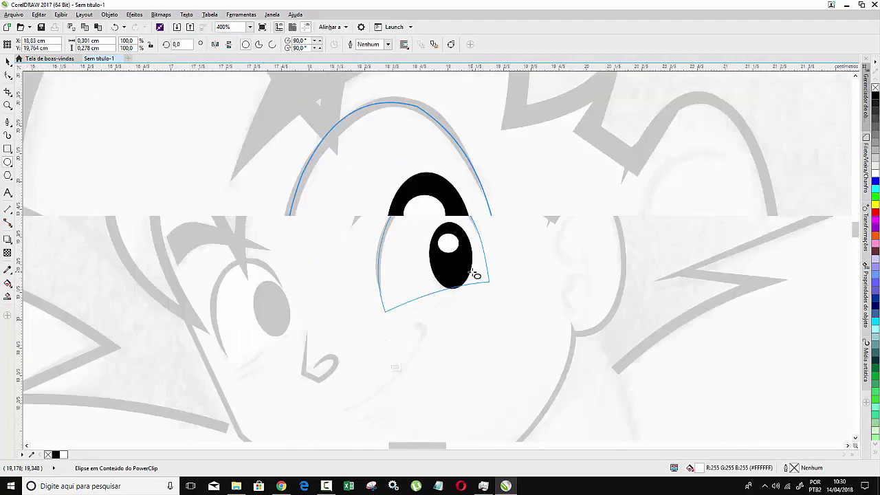
pyautogui.scroll(1, 467, 272)
# - Draw a Bézier curve across and along the lower part of the pupil
pyautogui.click(7, 121)
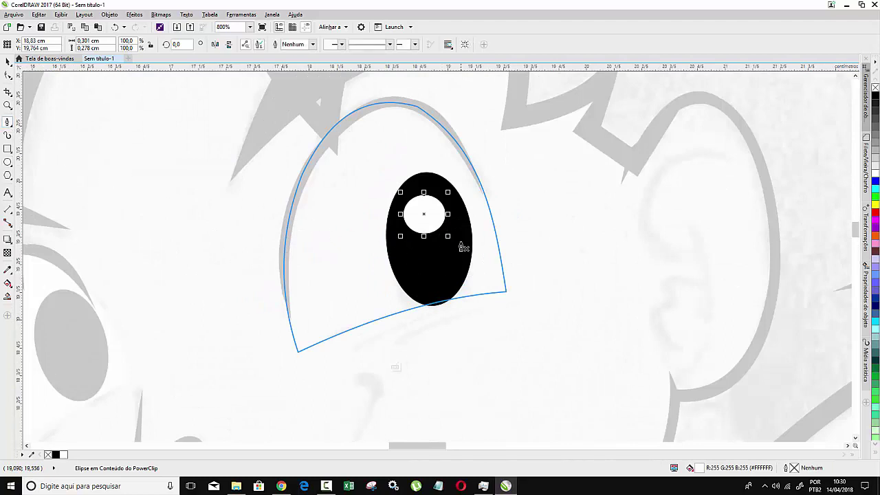
pyautogui.click(464, 237)
pyautogui.click(395, 250)
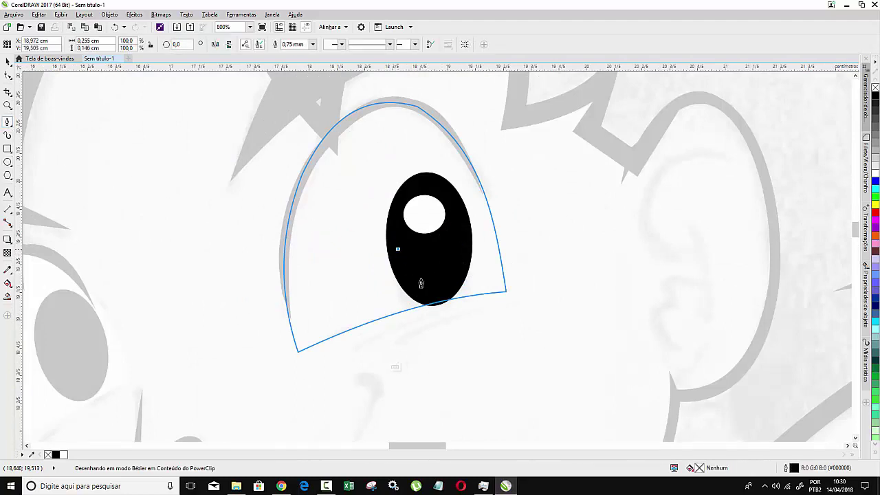
pyautogui.click(425, 286)
pyautogui.click(459, 262)
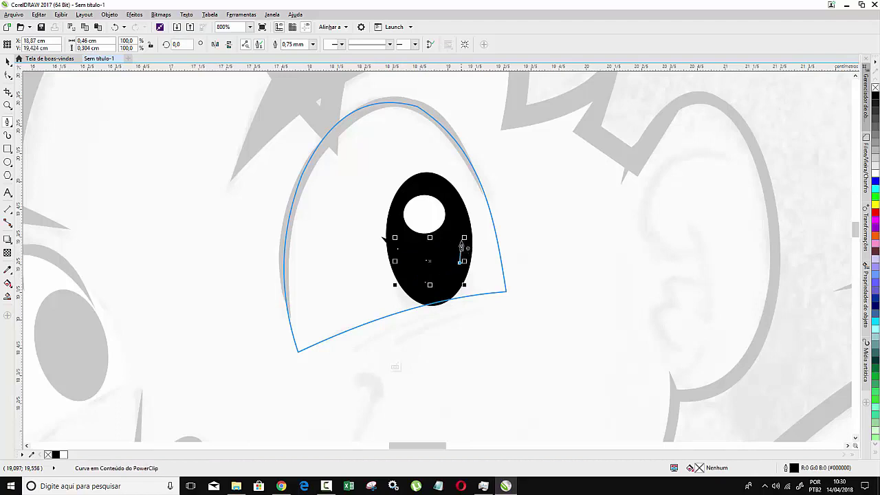
pyautogui.press('Escape')
pyautogui.press('Escape')
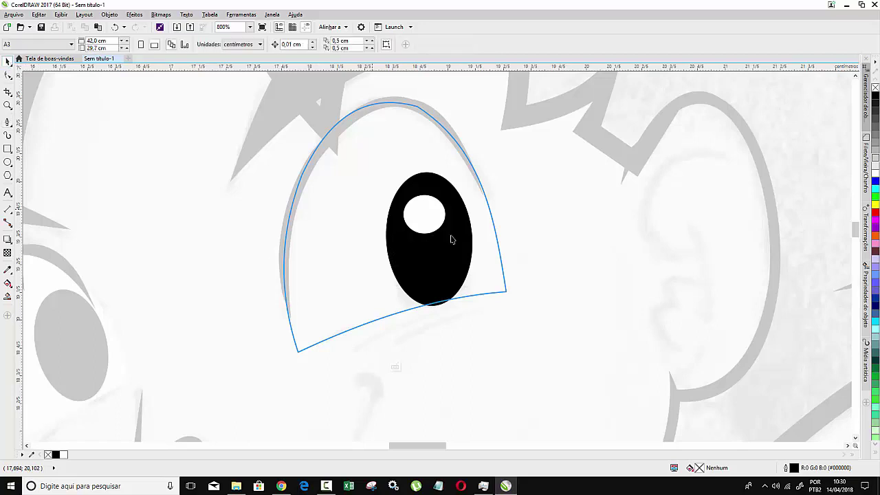
# - Delete the white highlight and finish editing the eye's PowerClip contents
pyautogui.click(431, 210)
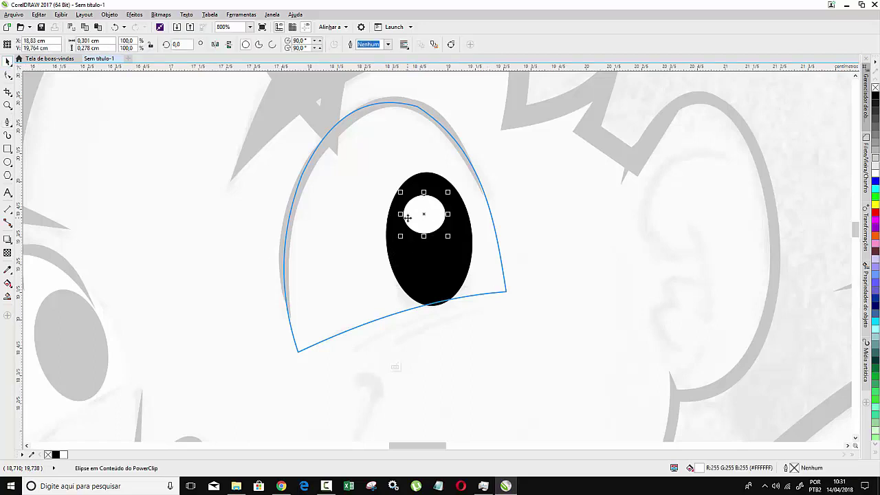
pyautogui.press('Delete')
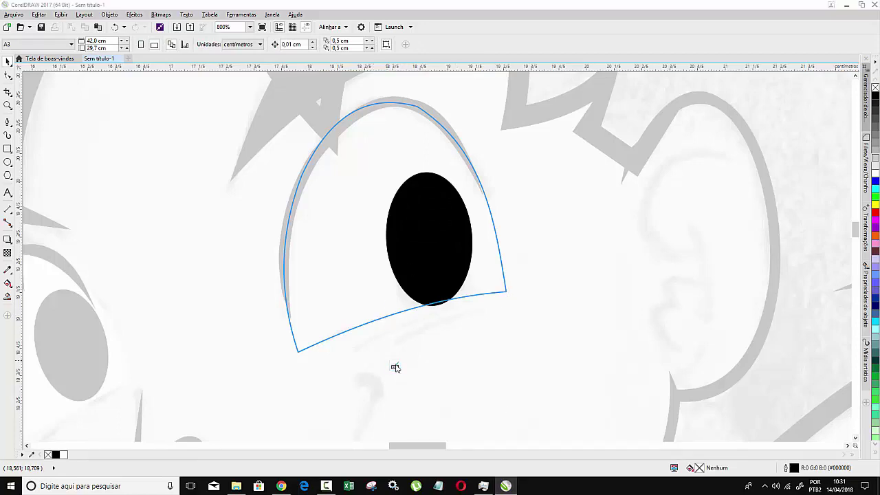
pyautogui.click(396, 368)
# - Draw a thick black Bézier stroke for the smile from the cheek upward
pyautogui.scroll(-2, 459, 253)
pyautogui.scroll(-2, 461, 251)
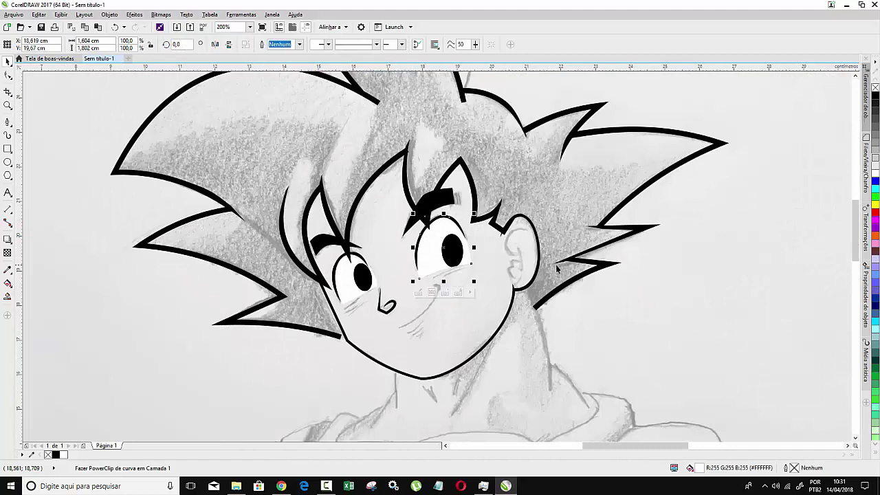
pyautogui.press('Escape')
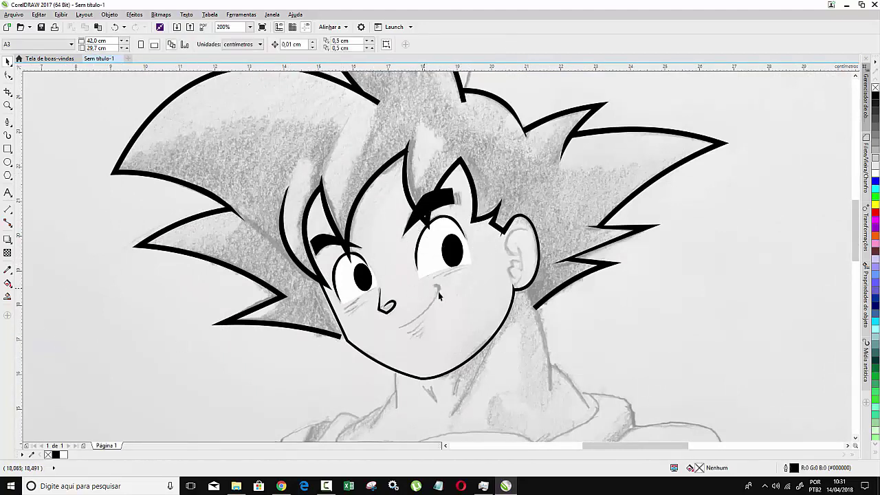
pyautogui.scroll(2, 442, 294)
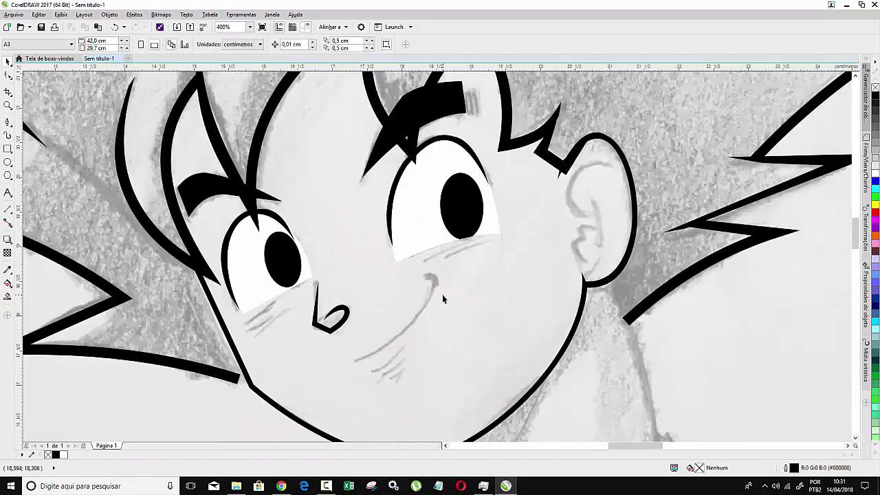
pyautogui.click(7, 121)
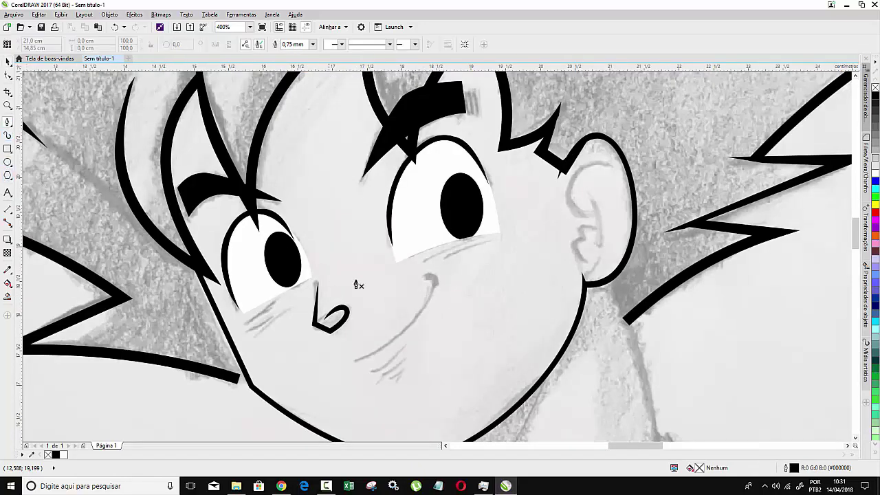
pyautogui.click(356, 359)
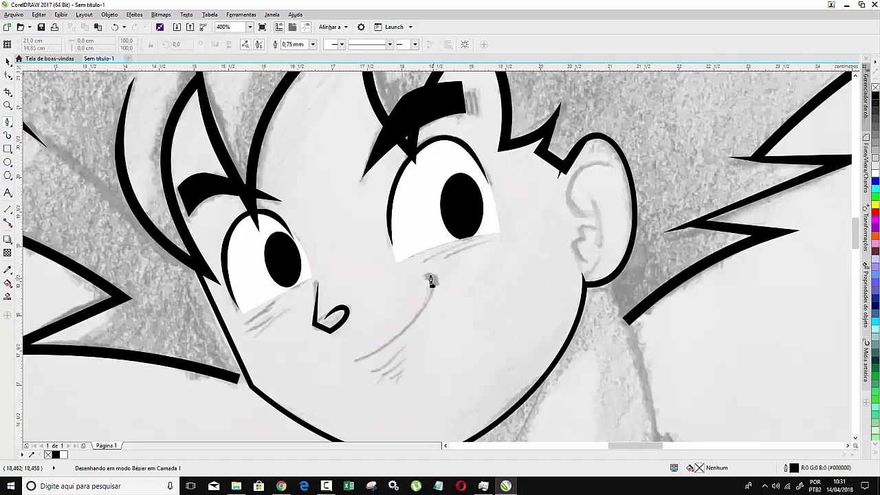
pyautogui.doubleClick(433, 288)
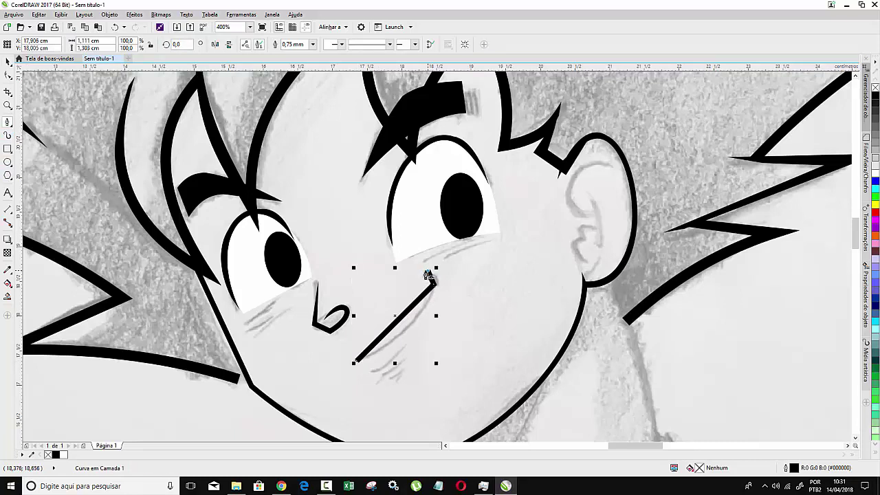
# - Bend the straight stroke into a smile curve and round off its end hook
pyautogui.click(7, 75)
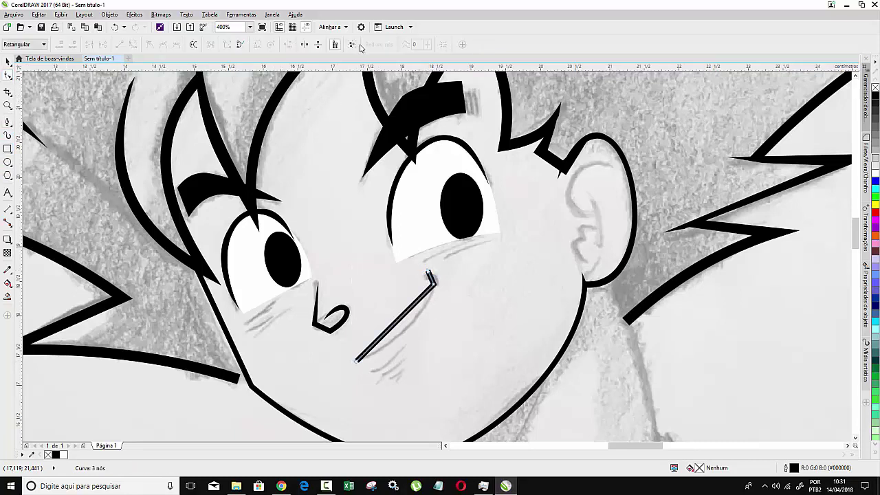
pyautogui.click(352, 45)
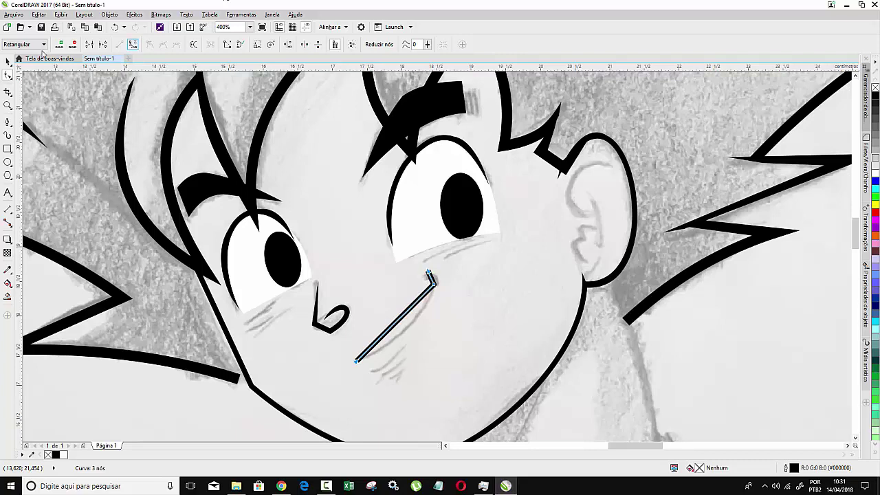
pyautogui.click(7, 62)
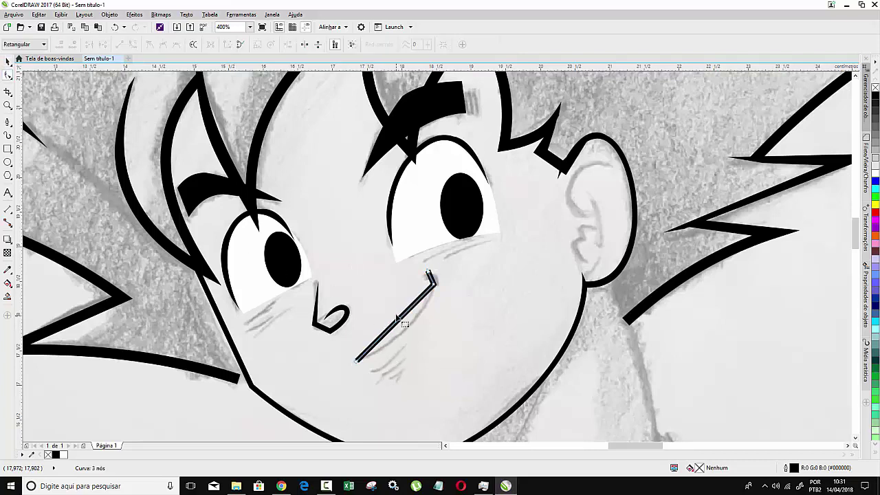
pyautogui.moveTo(397, 322); pyautogui.dragTo(408, 331)
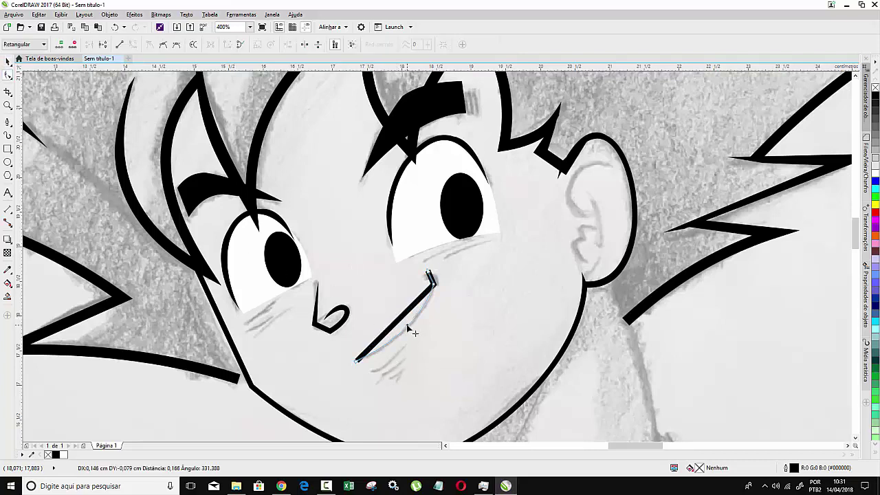
pyautogui.scroll(2, 434, 276)
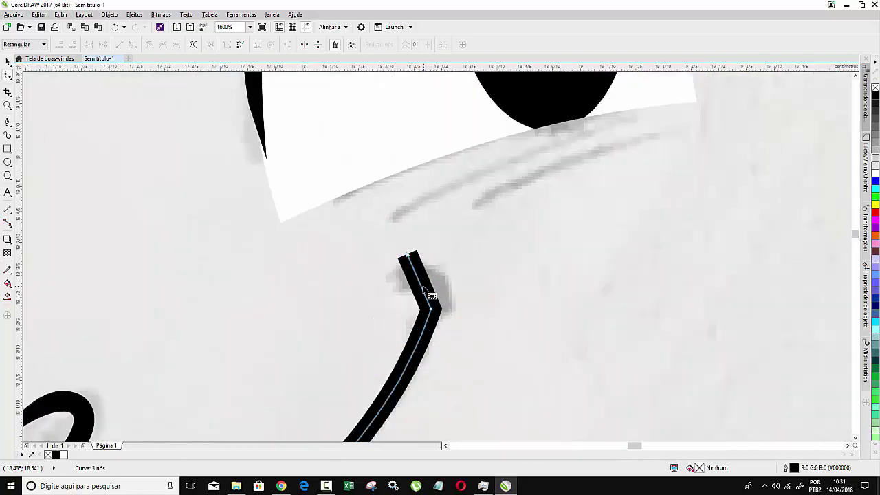
pyautogui.moveTo(423, 287); pyautogui.dragTo(436, 294)
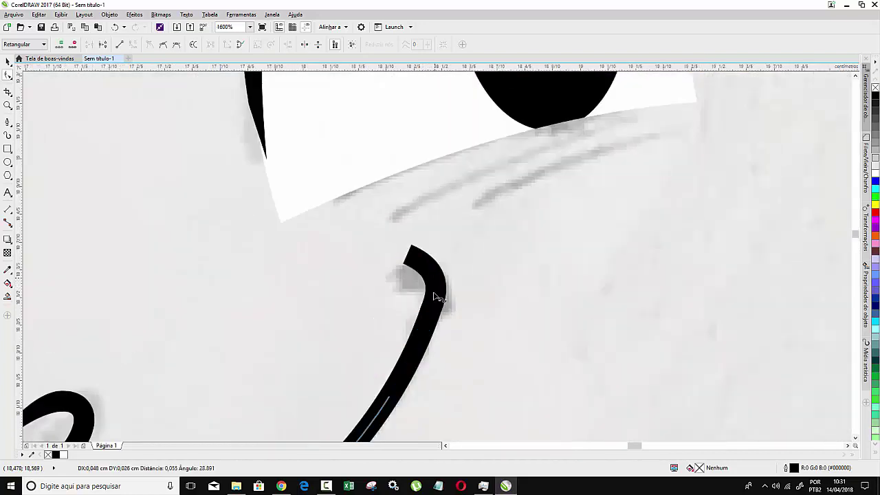
pyautogui.scroll(-1, 354, 271)
pyautogui.scroll(-2, 353, 271)
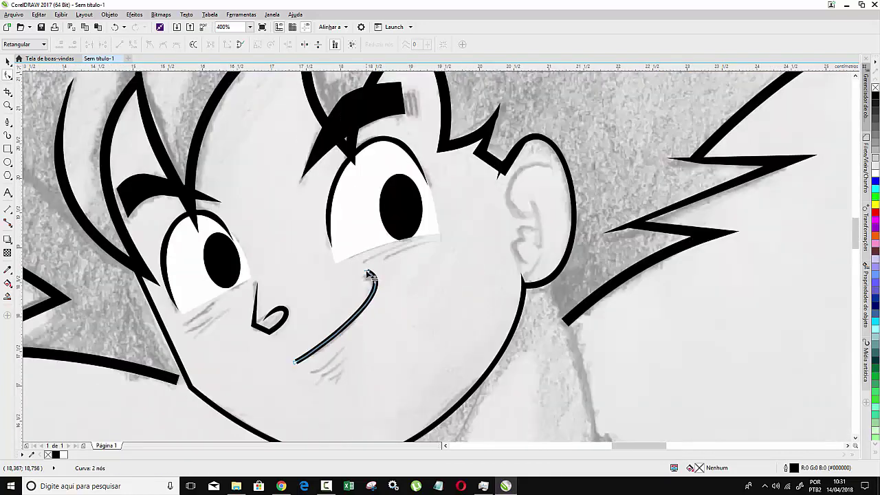
pyautogui.click(369, 275)
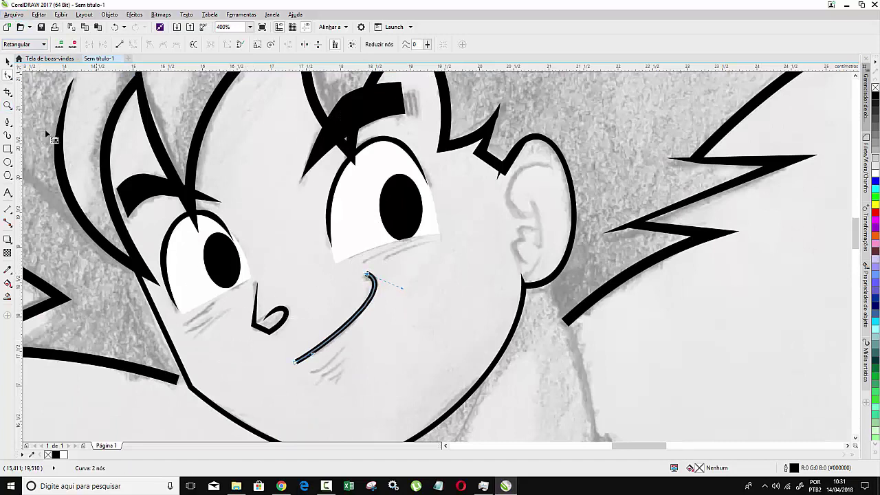
# - Convert the smile outline to an object and taper its lower and top ends
pyautogui.click(109, 15)
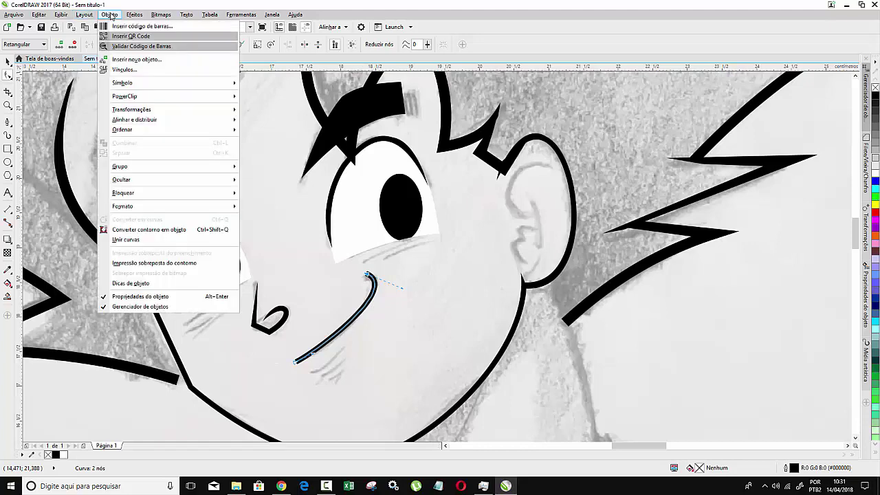
pyautogui.click(148, 230)
pyautogui.scroll(2, 301, 378)
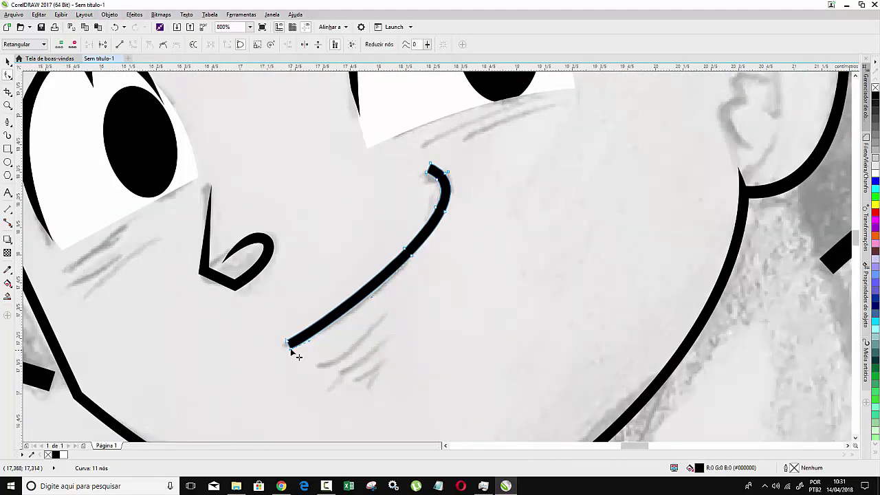
pyautogui.moveTo(293, 352); pyautogui.dragTo(313, 341)
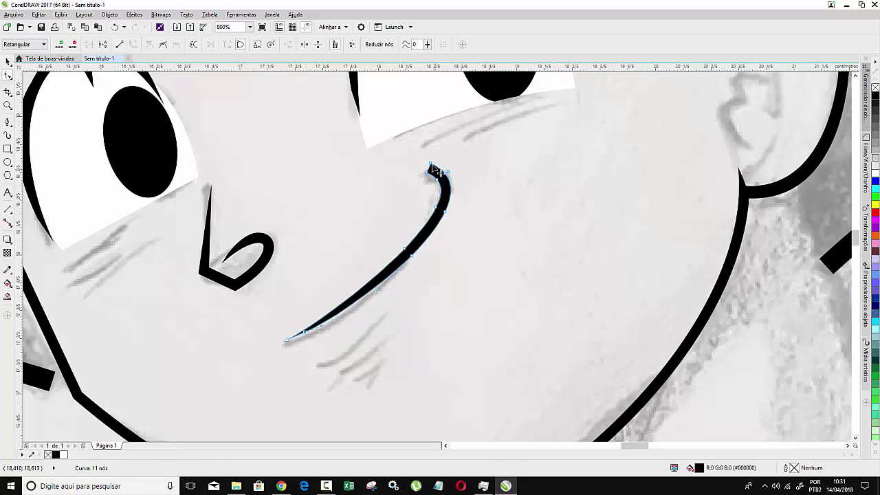
pyautogui.scroll(2, 436, 176)
pyautogui.scroll(2, 434, 172)
pyautogui.moveTo(429, 167); pyautogui.dragTo(452, 199)
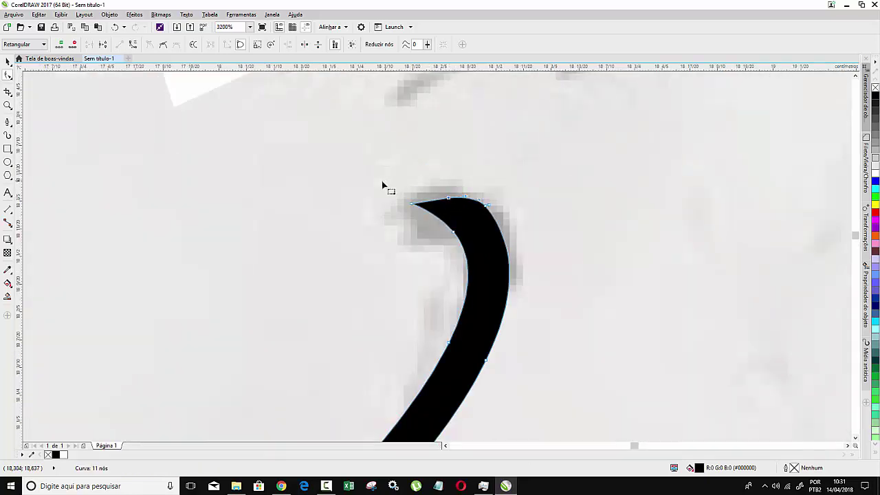
pyautogui.scroll(-2, 385, 189)
pyautogui.scroll(-2, 383, 197)
pyautogui.scroll(-2, 382, 198)
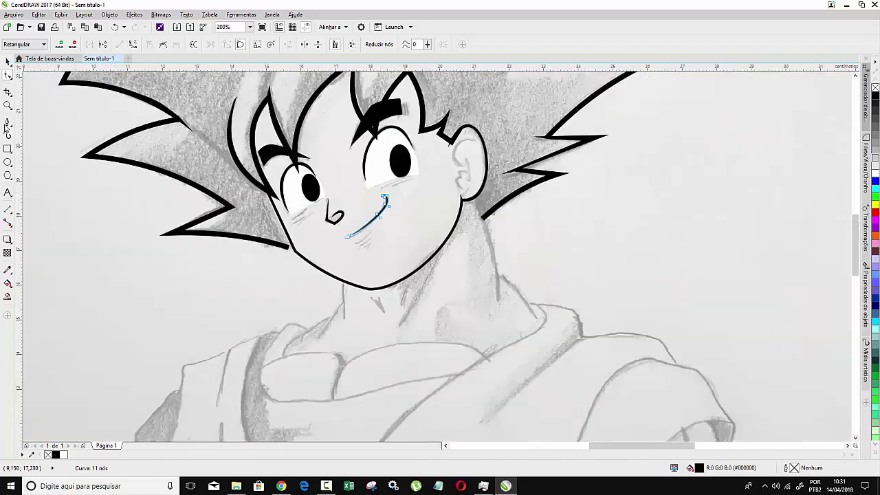
pyautogui.press('Escape')
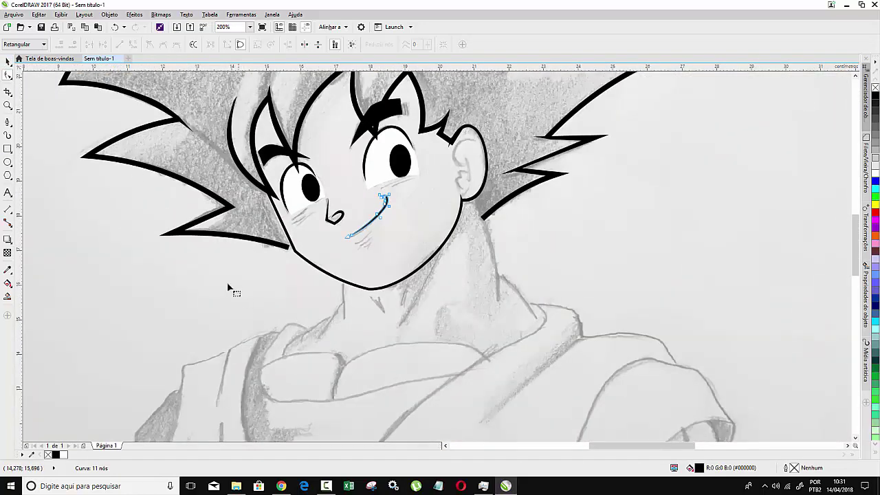
# - Pull the lower hair spike's end node onto the face outline
pyautogui.click(274, 244)
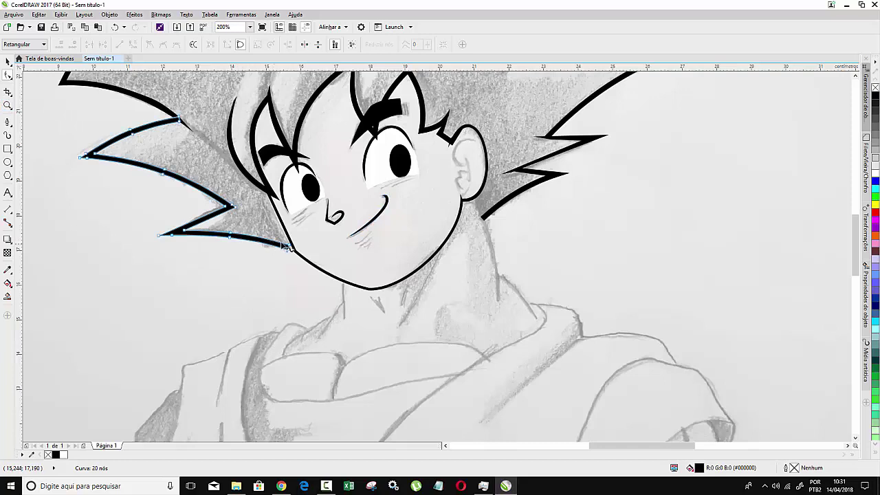
pyautogui.scroll(1, 309, 271)
pyautogui.moveTo(299, 259)
pyautogui.mouseDown()
pyautogui.moveTo(307, 266)
pyautogui.moveTo(303, 245)
pyautogui.mouseUp()
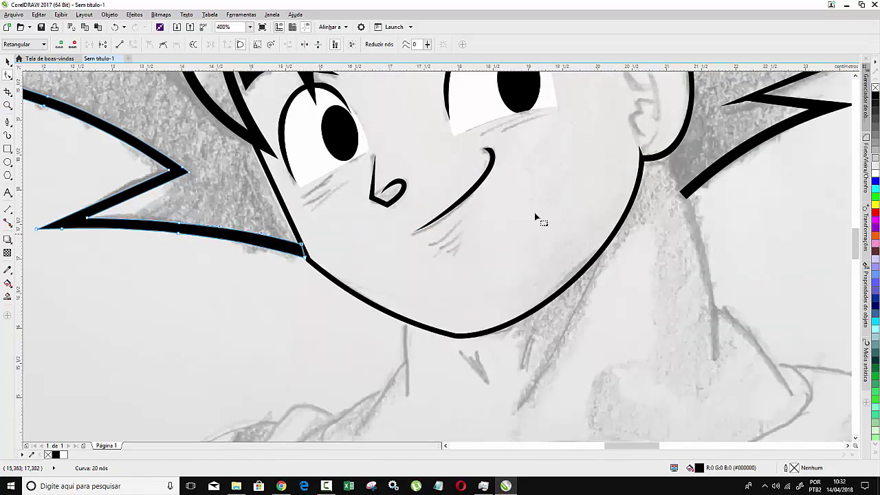
pyautogui.scroll(-2, 590, 153)
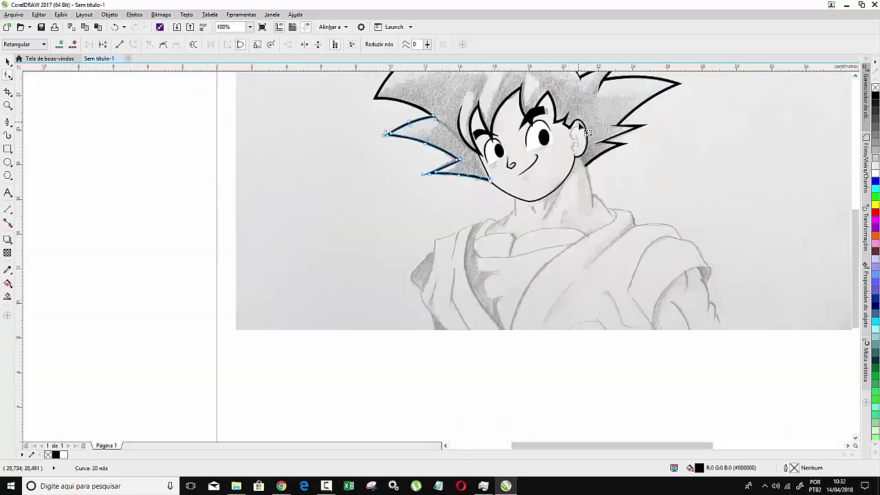
pyautogui.scroll(2, 475, 123)
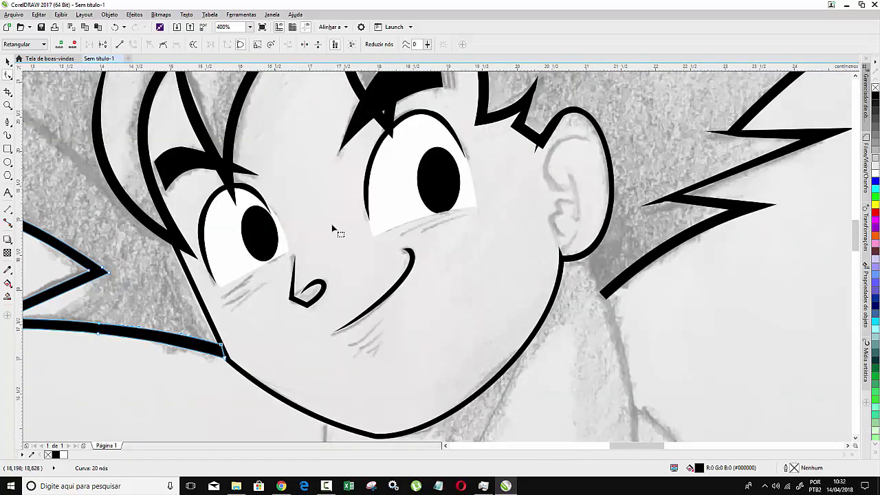
pyautogui.scroll(-1, 521, 190)
pyautogui.scroll(-1, 570, 147)
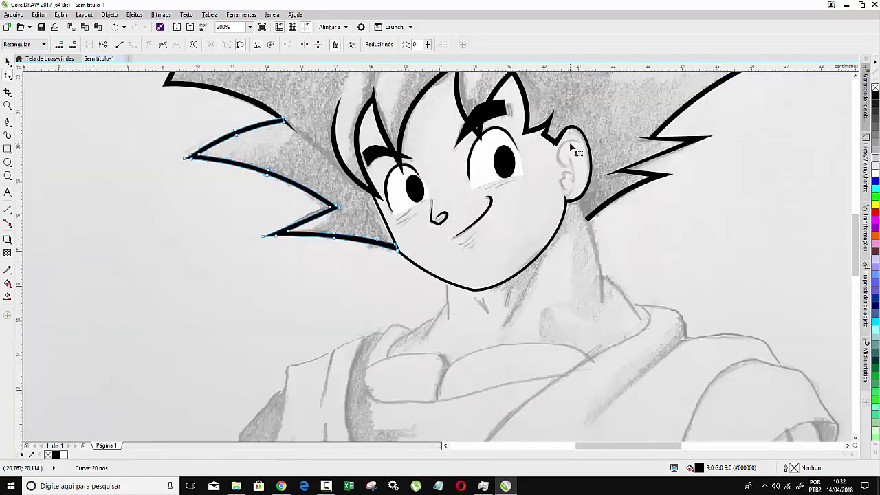
pyautogui.scroll(-2, 543, 146)
pyautogui.scroll(2, 547, 138)
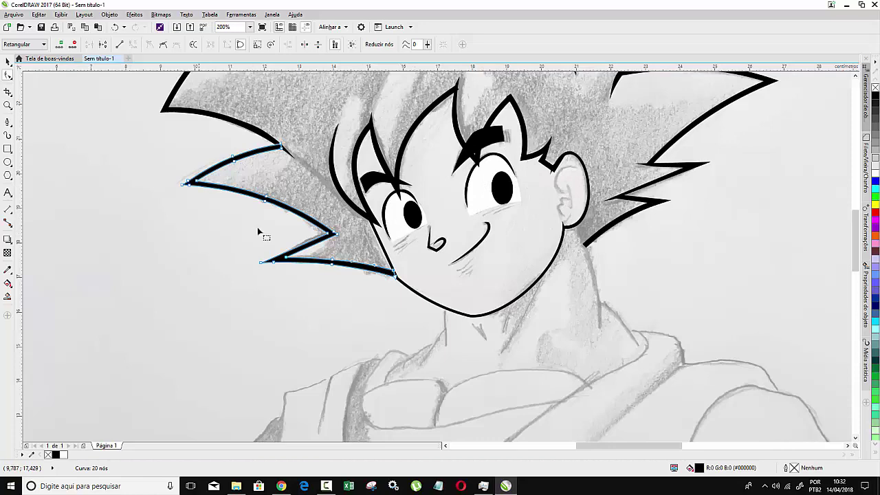
pyautogui.scroll(-1, 257, 227)
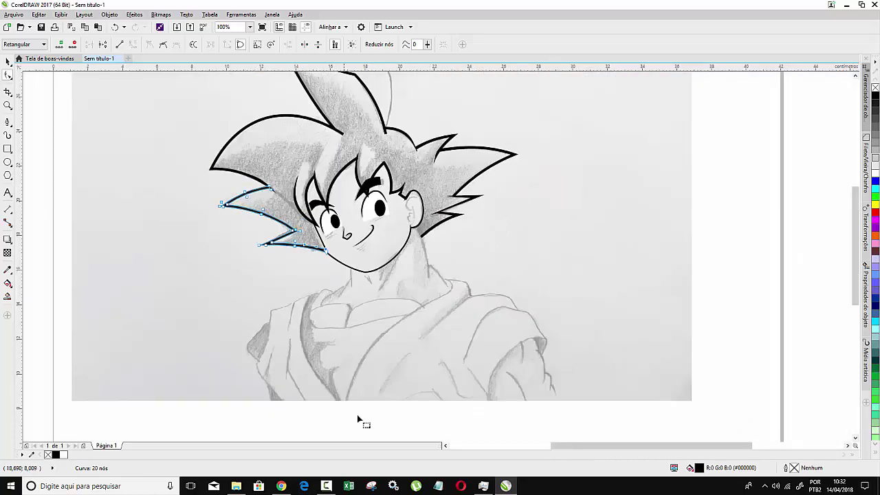
pyautogui.scroll(1, 431, 300)
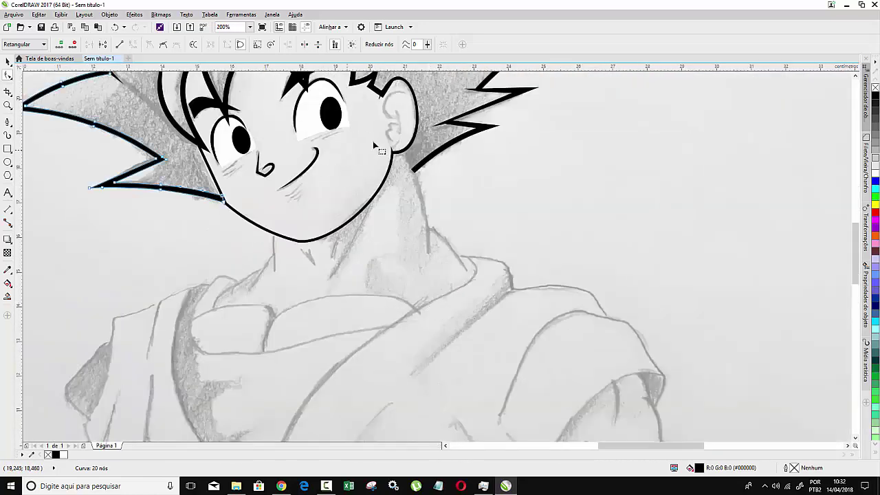
# - Draw a Bézier neck line from the hair behind the ear down to the shoulder
pyautogui.click(7, 122)
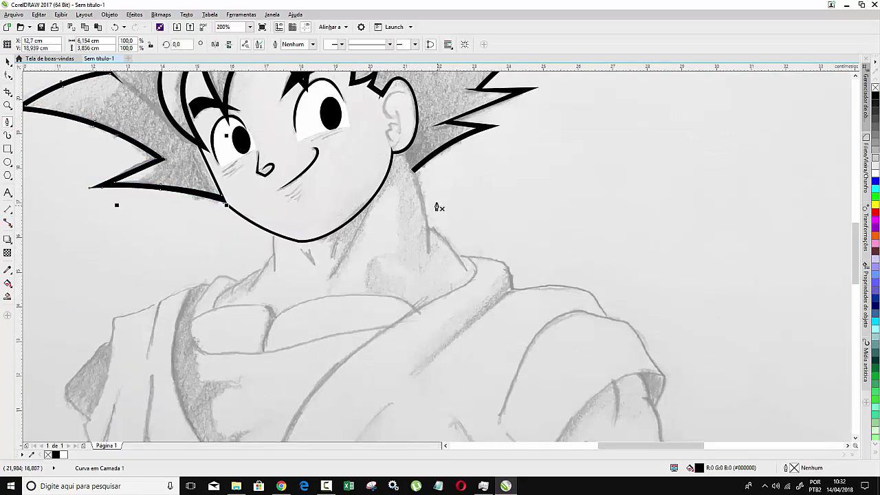
pyautogui.click(406, 158)
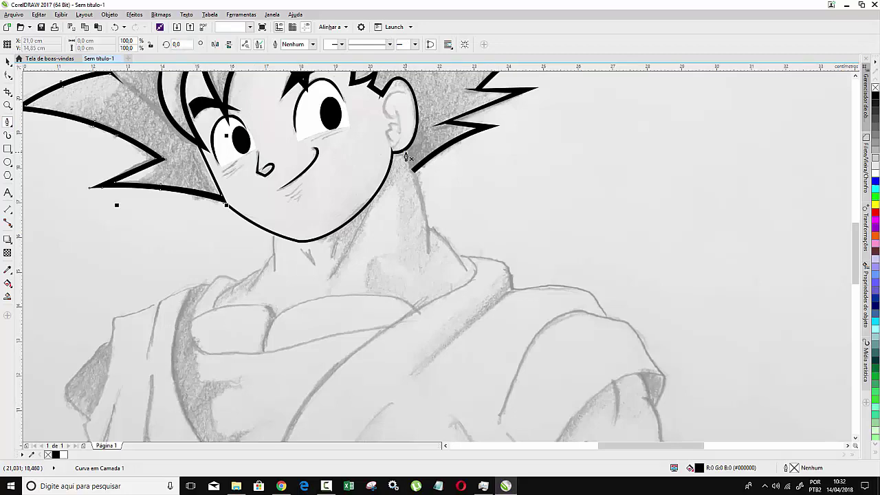
pyautogui.click(430, 259)
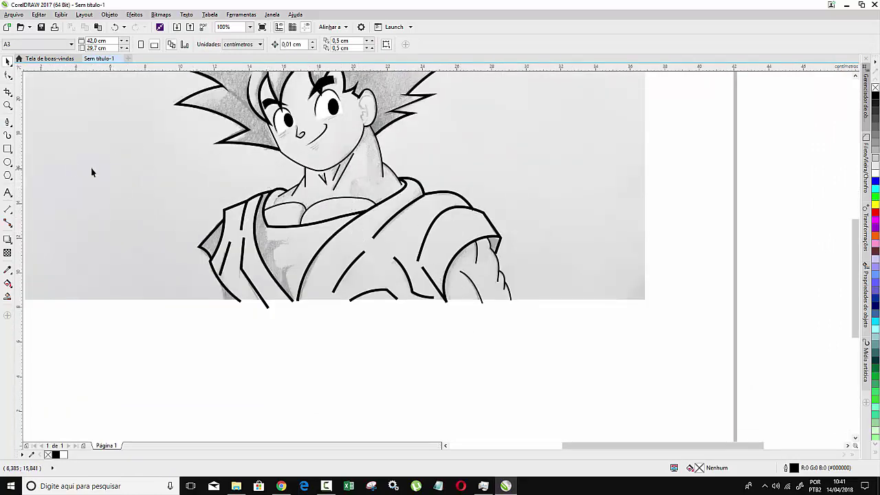
# - Draw a short three-point fold line inside the left side of the collar
pyautogui.scroll(3, 308, 190)
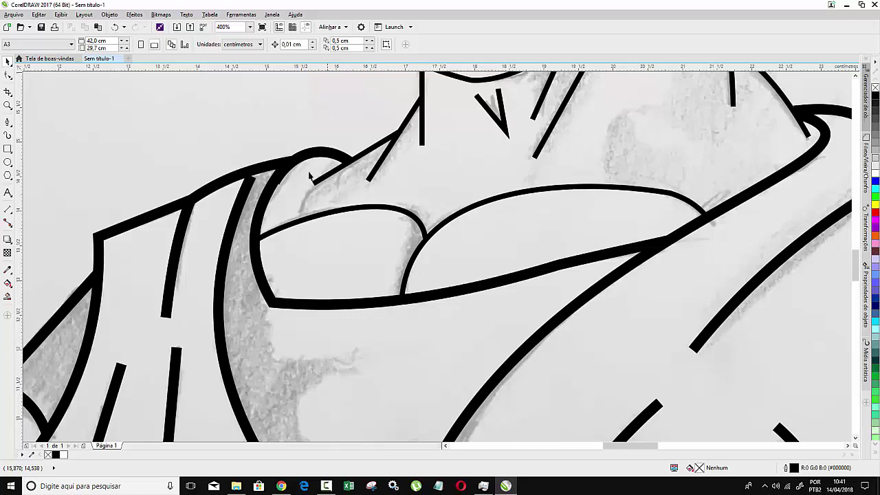
pyautogui.click(7, 121)
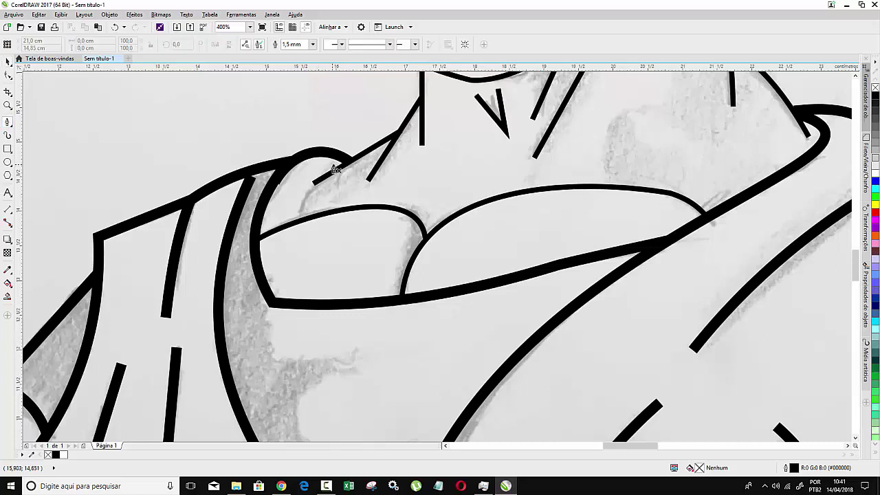
pyautogui.click(344, 164)
pyautogui.click(331, 163)
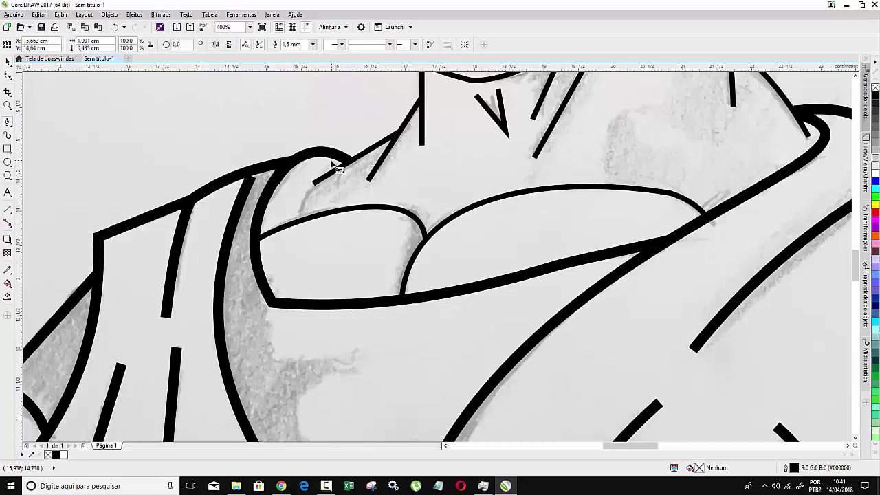
pyautogui.click(314, 185)
pyautogui.doubleClick(300, 222)
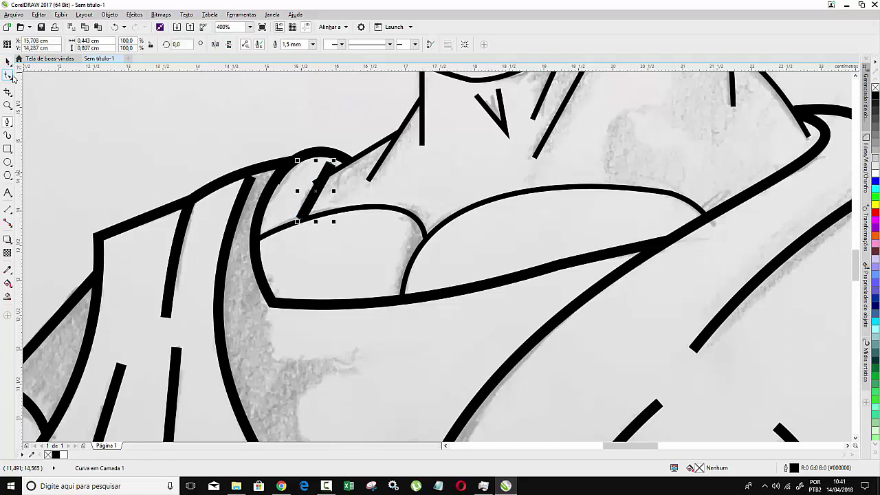
# - Convert the fold line to a curve and bow it to fit the collar
pyautogui.click(12, 77)
pyautogui.click(350, 45)
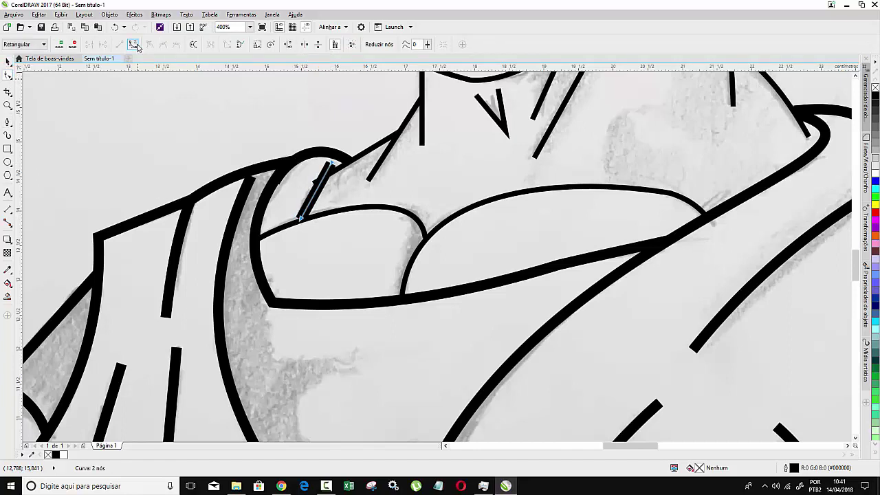
pyautogui.click(136, 45)
pyautogui.moveTo(318, 192); pyautogui.dragTo(309, 186)
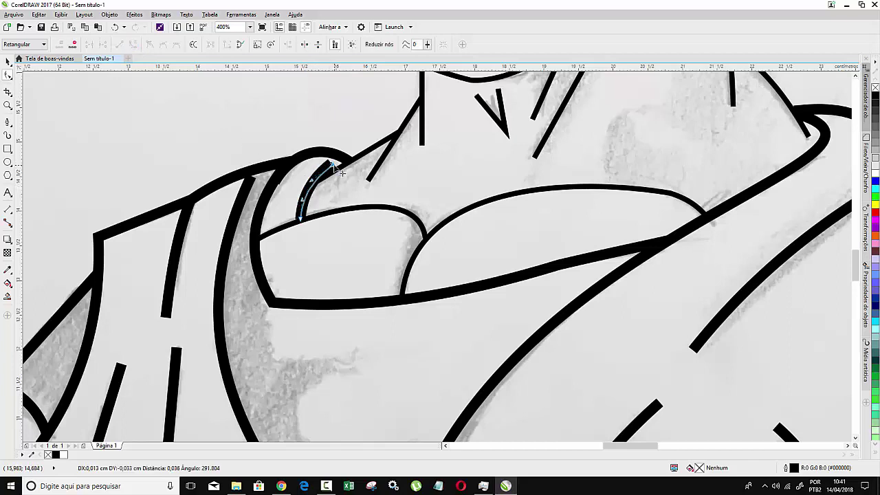
pyautogui.click(303, 222)
pyautogui.moveTo(303, 222)
pyautogui.mouseDown()
pyautogui.moveTo(299, 203)
pyautogui.moveTo(329, 184)
pyautogui.mouseUp()
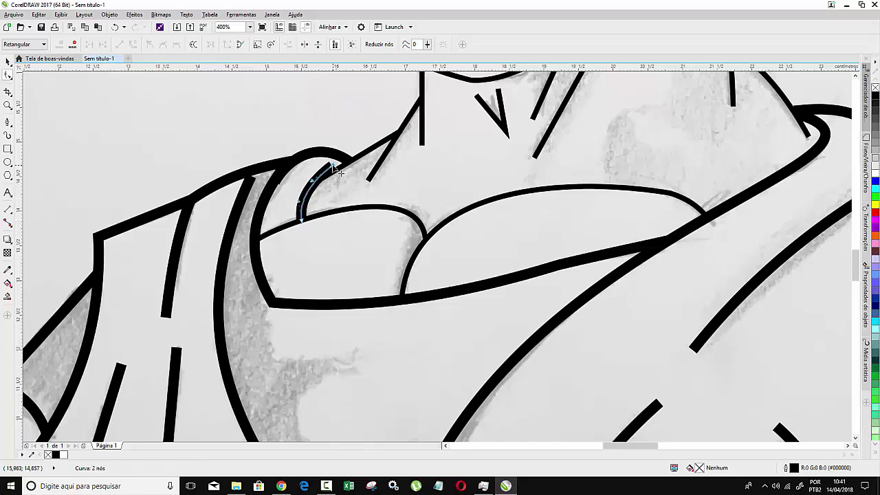
pyautogui.click(7, 61)
# - Select all the traced face and torso lines and stretch them taller upward
pyautogui.scroll(-2, 253, 142)
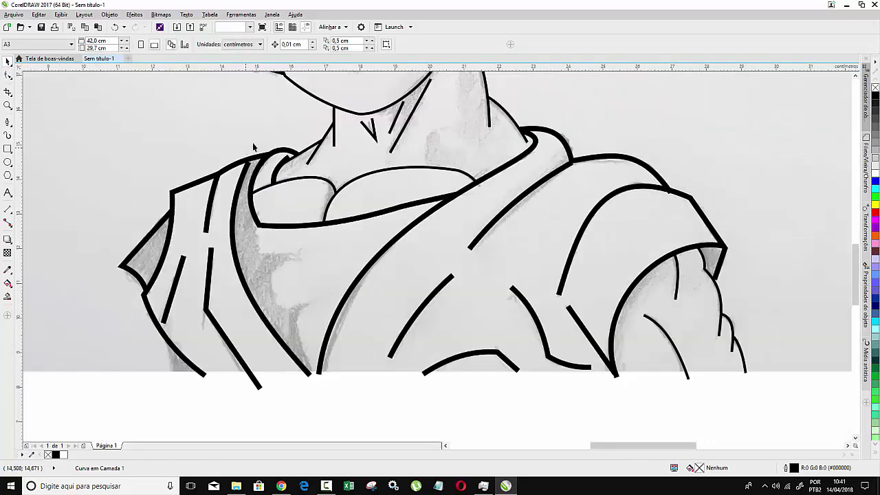
pyautogui.scroll(-2, 194, 161)
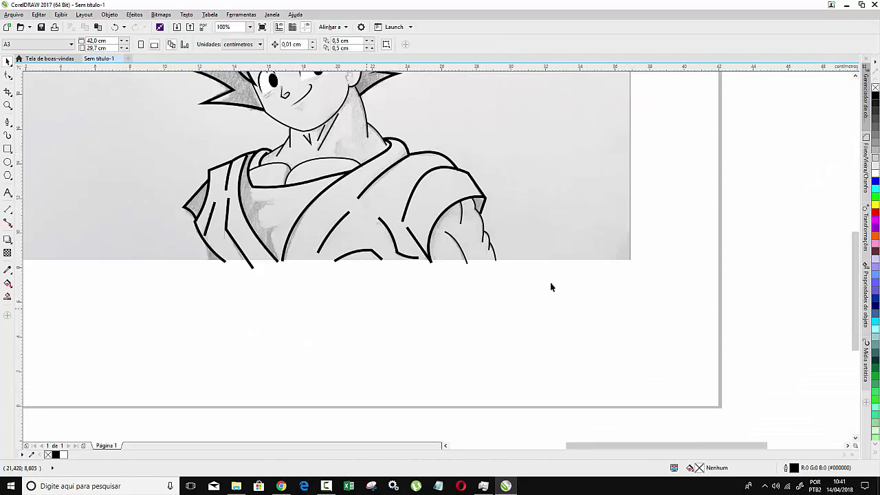
pyautogui.moveTo(855, 248); pyautogui.dragTo(855, 234)
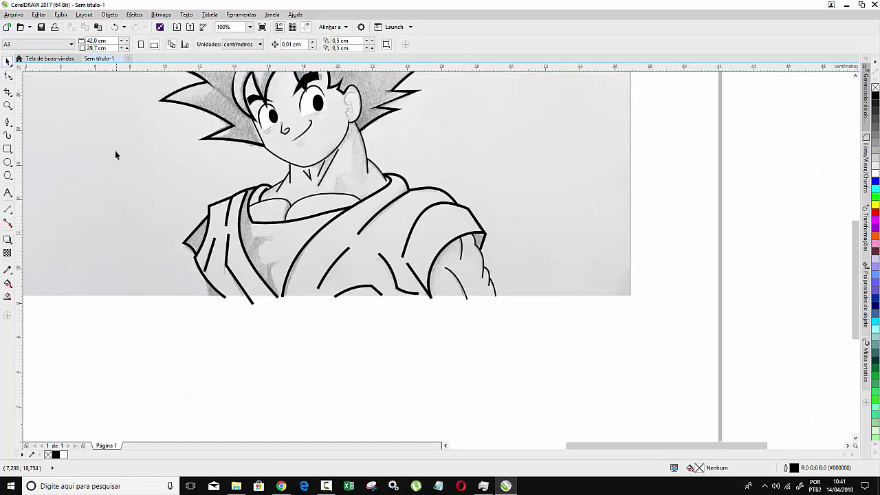
pyautogui.moveTo(115, 149)
pyautogui.mouseDown()
pyautogui.moveTo(249, 201)
pyautogui.moveTo(236, 244)
pyautogui.mouseUp()
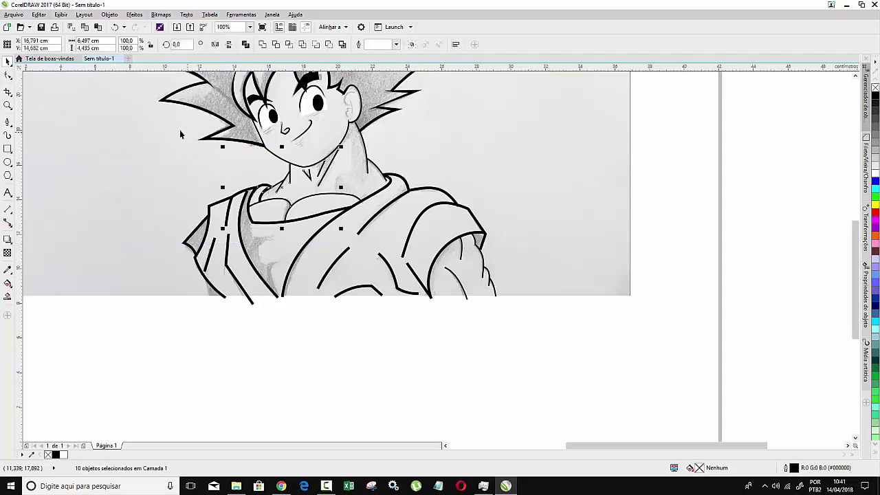
pyautogui.moveTo(173, 129); pyautogui.dragTo(550, 323)
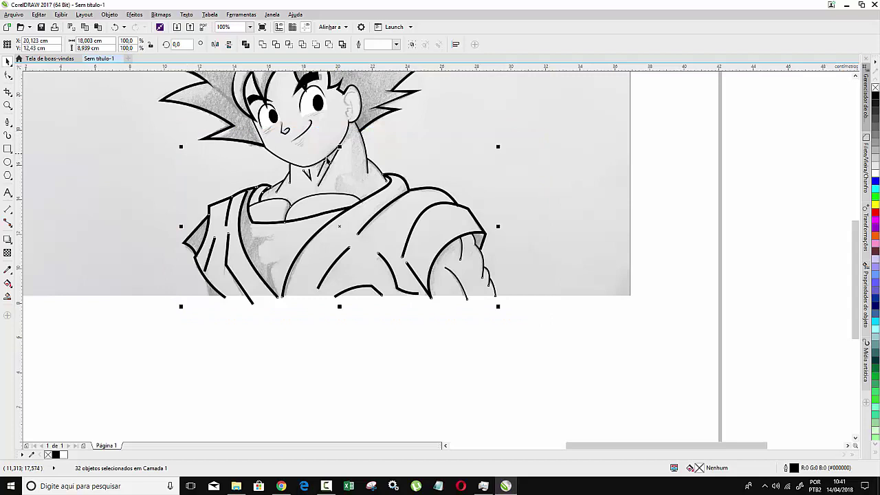
pyautogui.scroll(1, 349, 124)
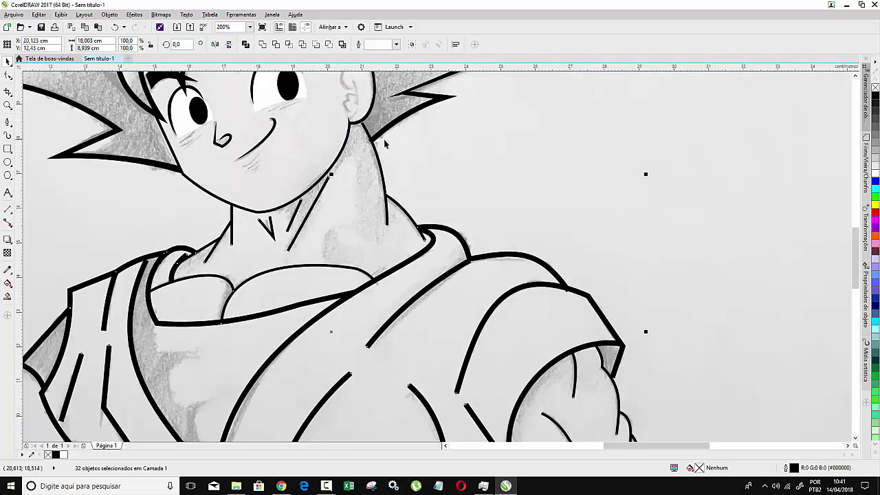
pyautogui.moveTo(331, 174); pyautogui.dragTo(331, 120)
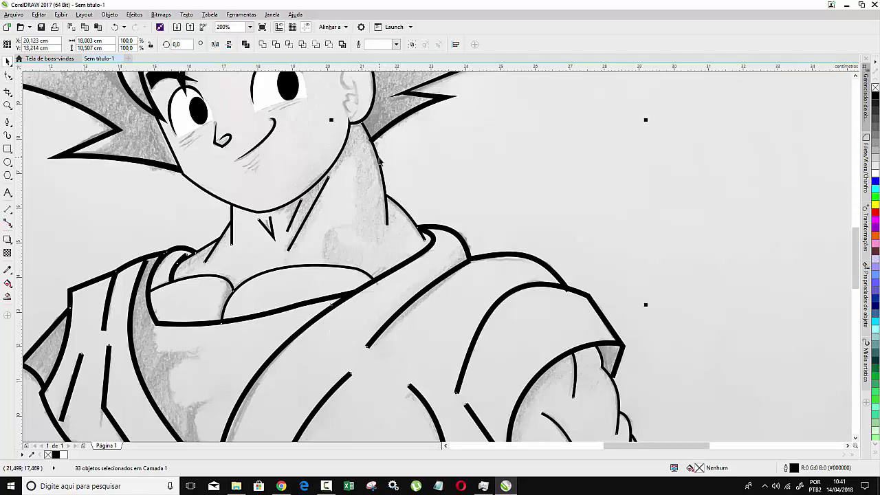
# - Convert the 33 selected line strokes from outlines into filled objects
pyautogui.scroll(2, 344, 109)
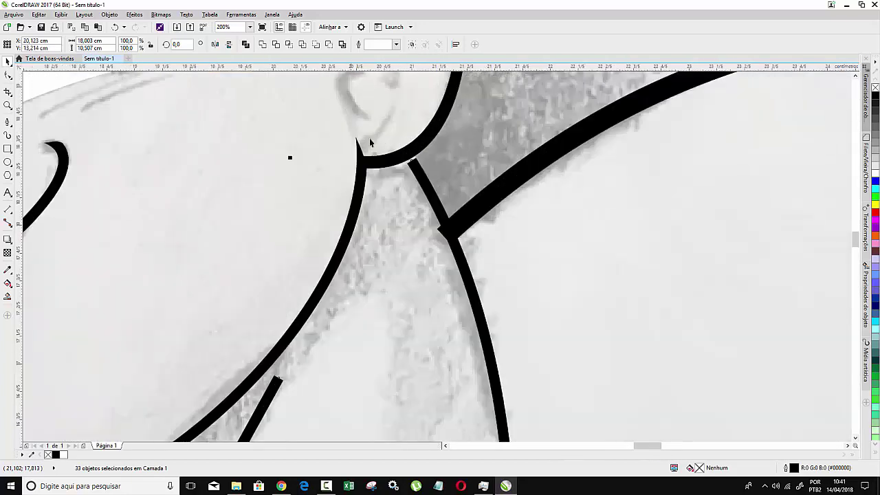
pyautogui.scroll(-1, 408, 161)
pyautogui.scroll(-1, 406, 165)
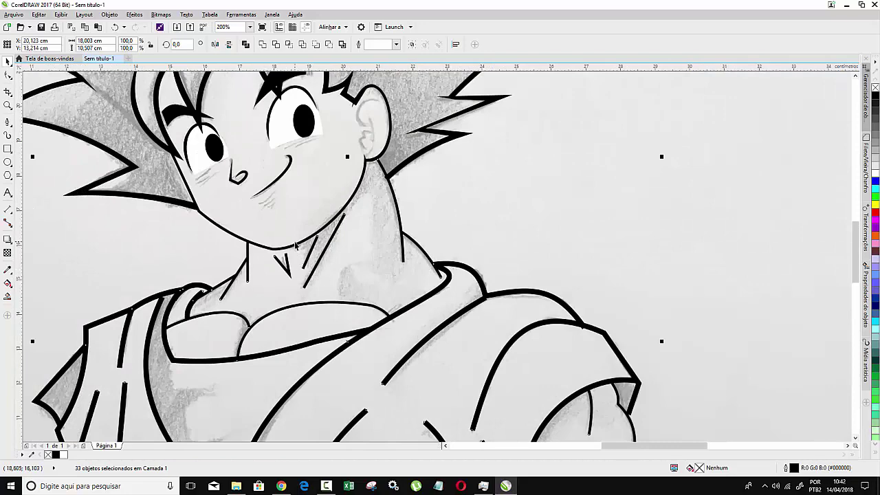
pyautogui.scroll(-1, 297, 245)
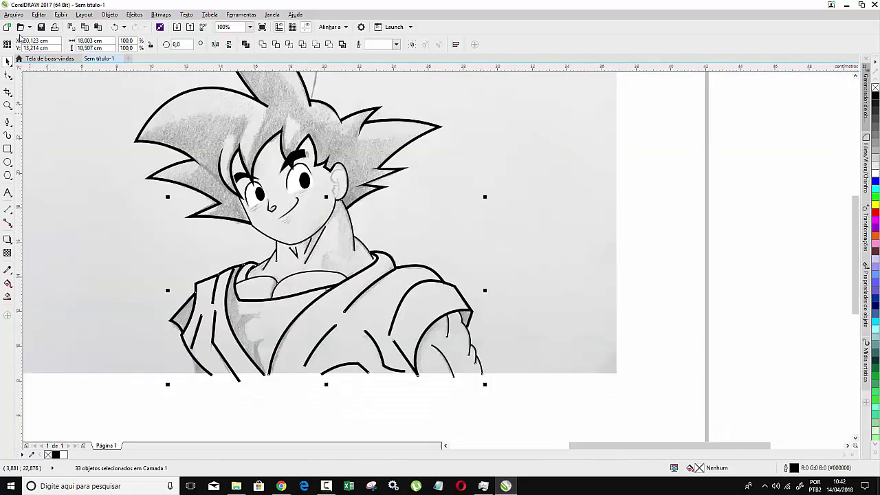
pyautogui.click(109, 15)
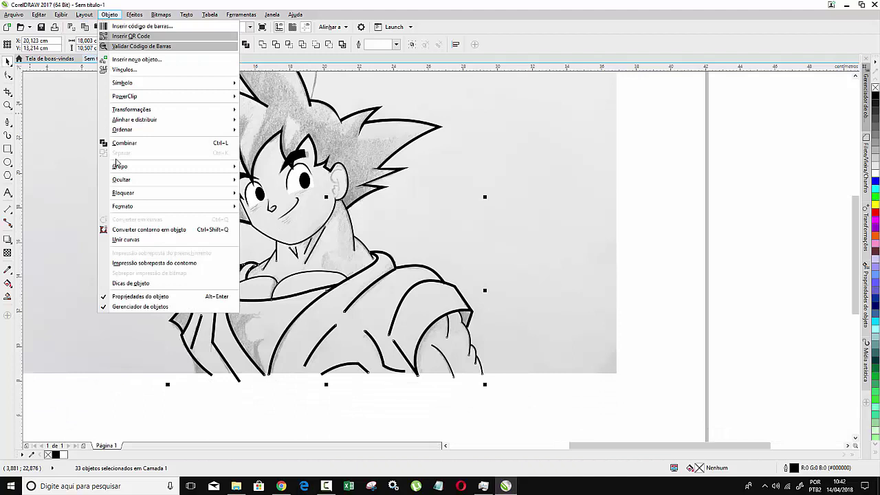
pyautogui.click(152, 233)
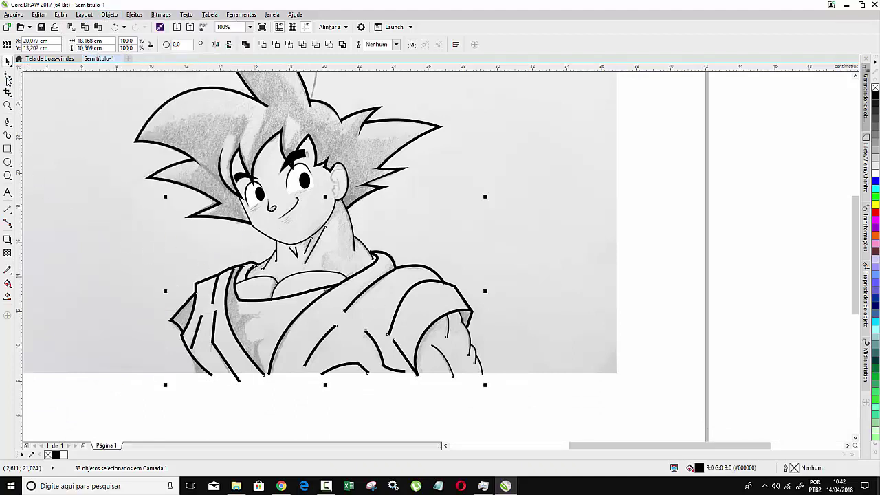
# - Taper both ends of the middle fold stroke and the bottom curved stroke
pyautogui.click(9, 76)
pyautogui.scroll(1, 303, 364)
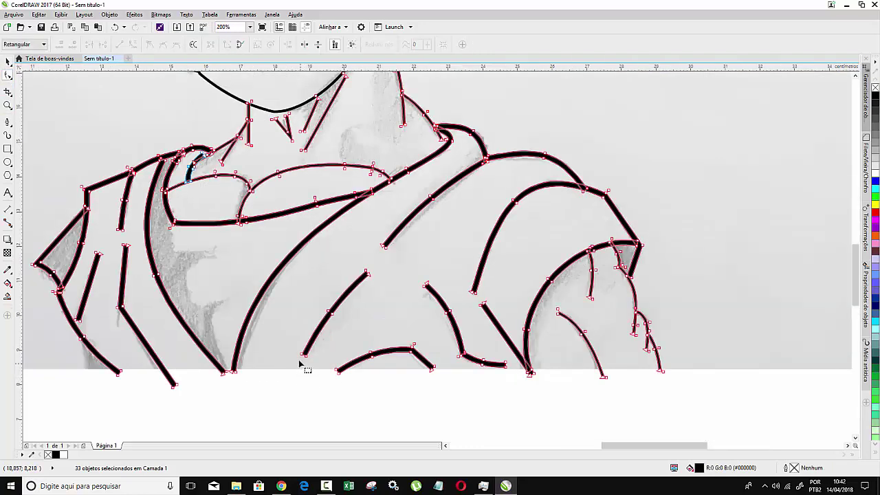
pyautogui.scroll(1, 307, 356)
pyautogui.moveTo(303, 359); pyautogui.dragTo(309, 346)
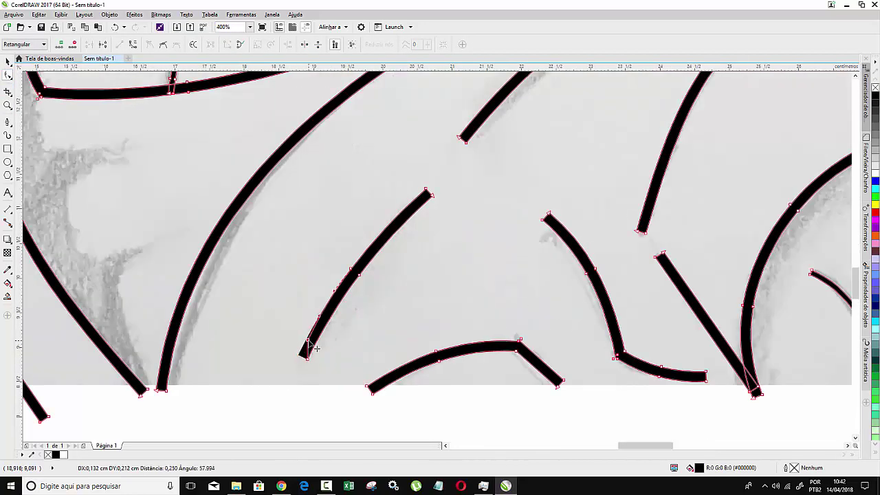
pyautogui.moveTo(427, 195); pyautogui.dragTo(427, 210)
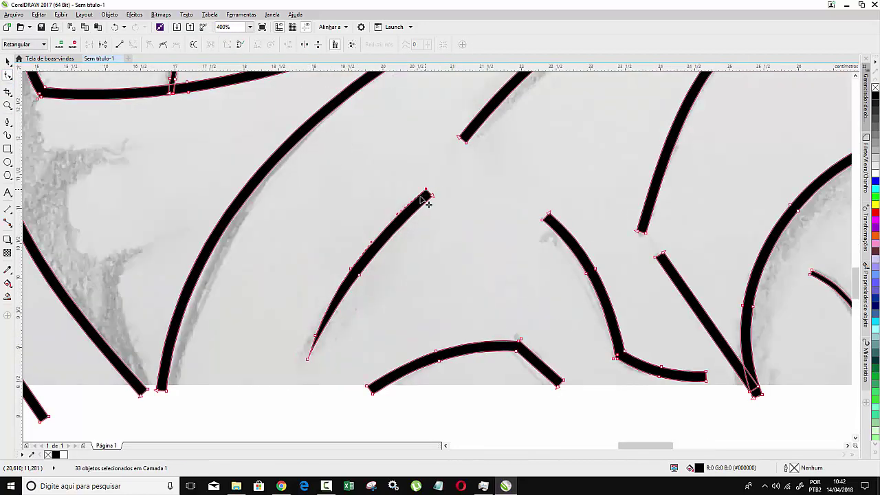
pyautogui.moveTo(407, 297); pyautogui.dragTo(406, 300)
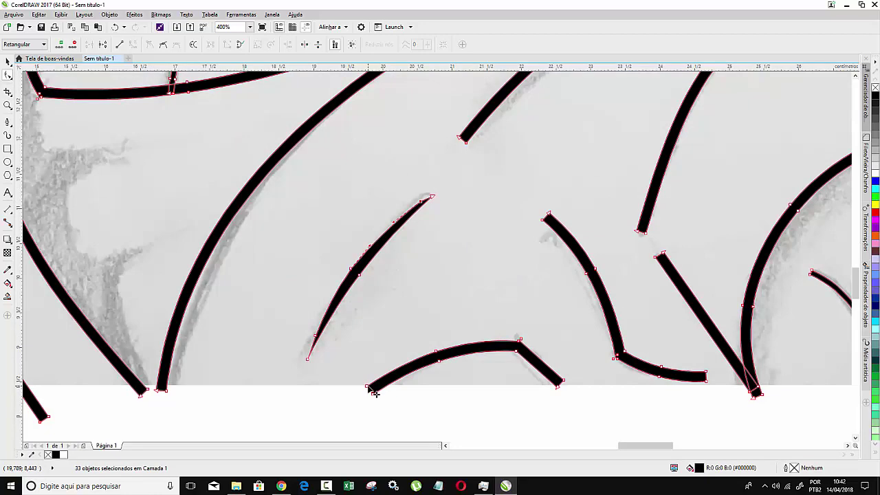
pyautogui.moveTo(375, 393); pyautogui.dragTo(399, 385)
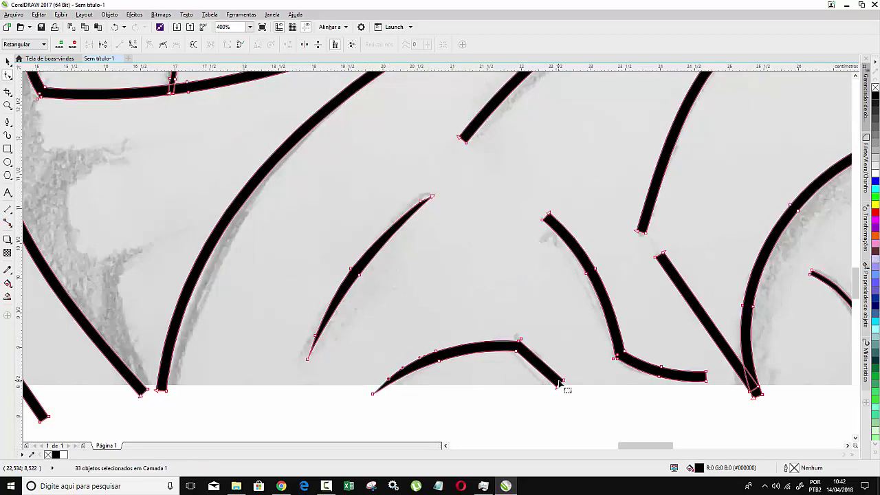
pyautogui.moveTo(566, 384); pyautogui.dragTo(553, 373)
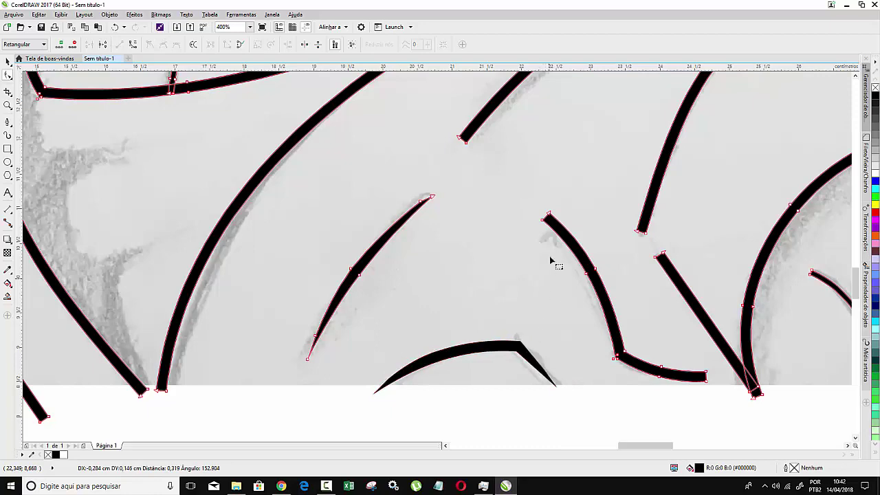
# - Taper the ends of the bent fold stroke and the diagonal stroke into points
pyautogui.moveTo(559, 228); pyautogui.dragTo(567, 232)
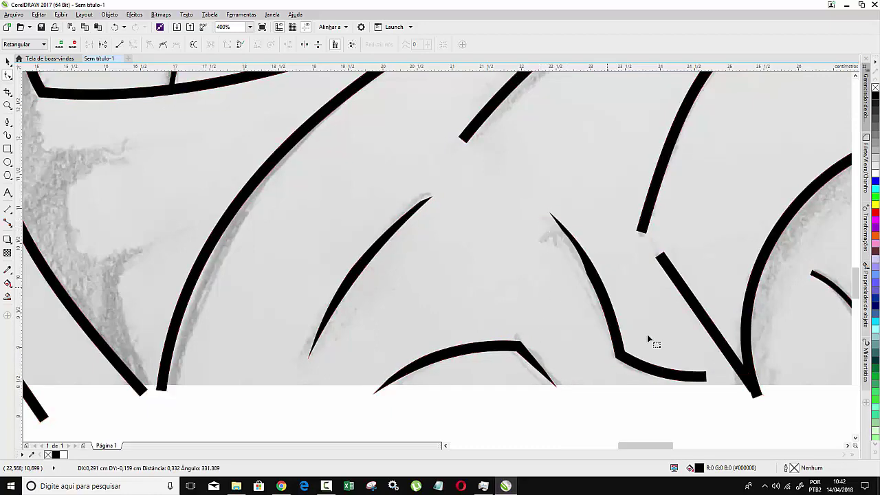
pyautogui.moveTo(715, 380); pyautogui.dragTo(699, 386)
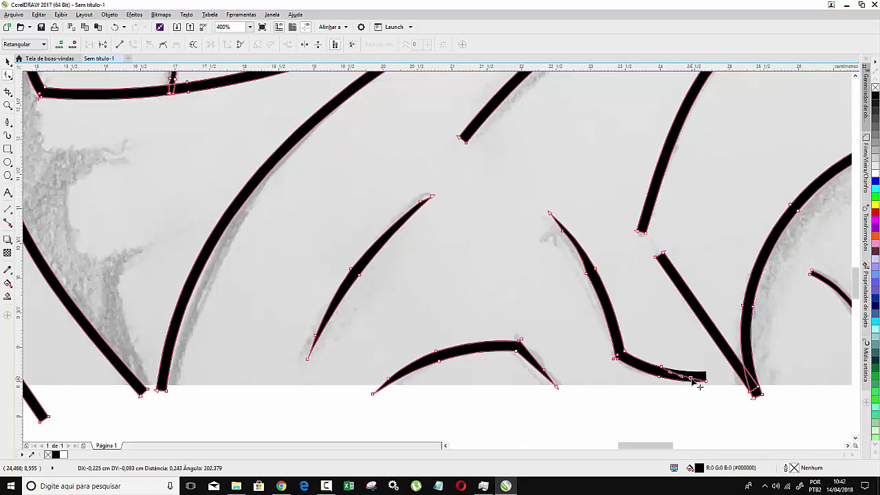
pyautogui.moveTo(640, 332); pyautogui.dragTo(643, 328)
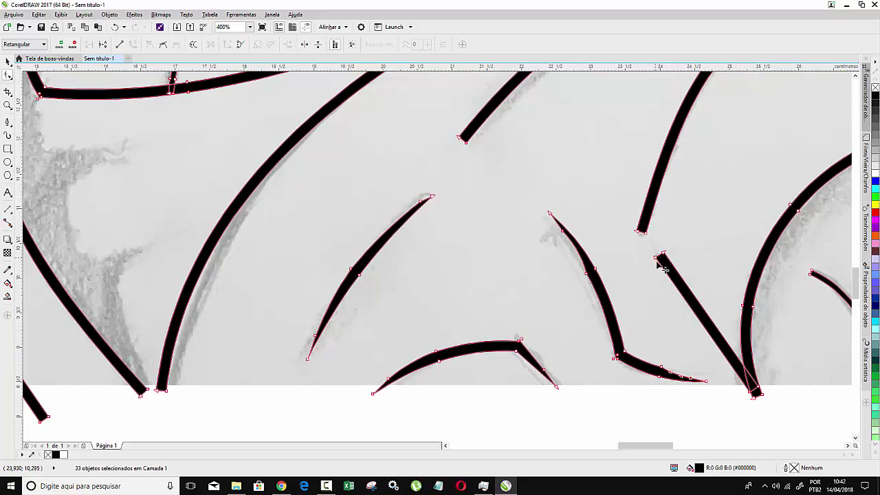
pyautogui.moveTo(663, 268); pyautogui.dragTo(655, 251)
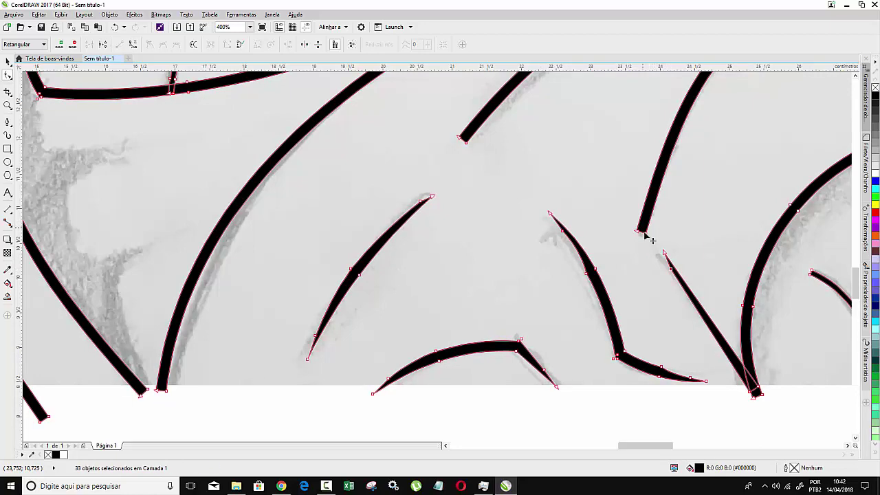
pyautogui.moveTo(649, 236); pyautogui.dragTo(650, 219)
# - Taper the lower shirt stroke tip, the vertical fold's top and the short stroke above
pyautogui.scroll(-2, 324, 246)
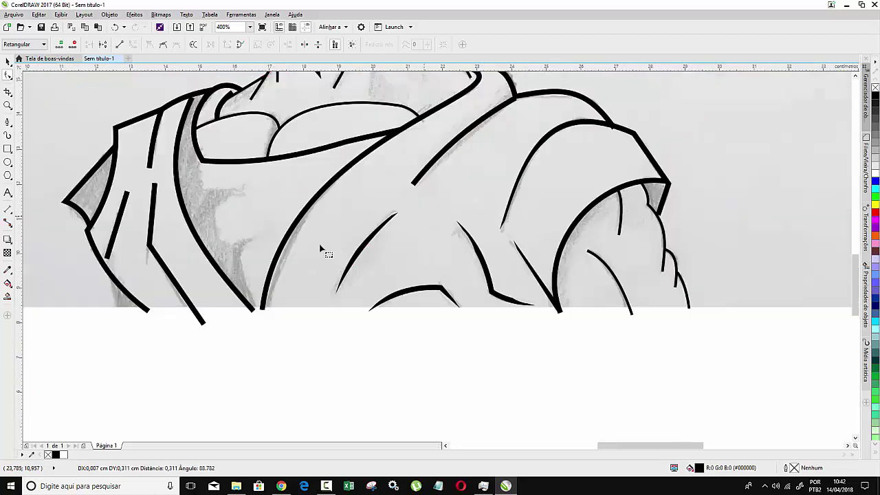
pyautogui.scroll(4, 459, 131)
pyautogui.moveTo(280, 358); pyautogui.dragTo(305, 340)
pyautogui.scroll(-4, 304, 340)
pyautogui.hotkey('ctrl', 'a')
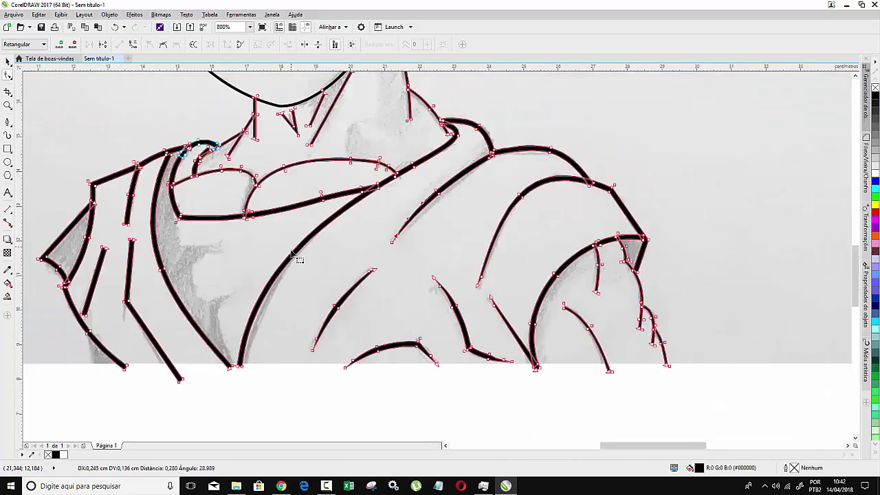
pyautogui.scroll(2, 126, 240)
pyautogui.scroll(2, 131, 244)
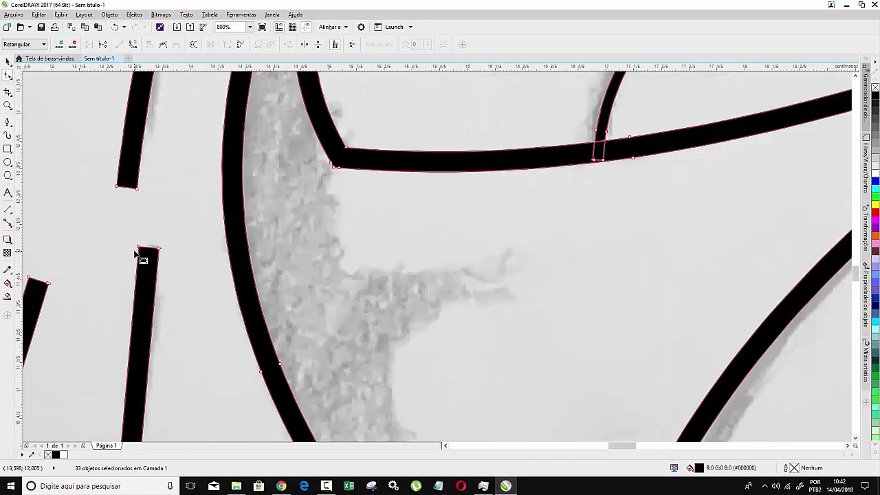
pyautogui.moveTo(139, 249); pyautogui.dragTo(149, 278)
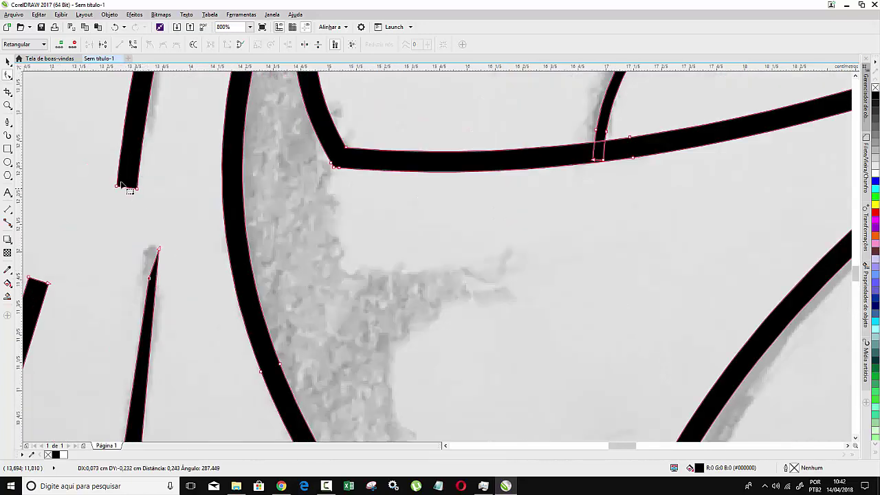
pyautogui.moveTo(121, 194); pyautogui.dragTo(137, 149)
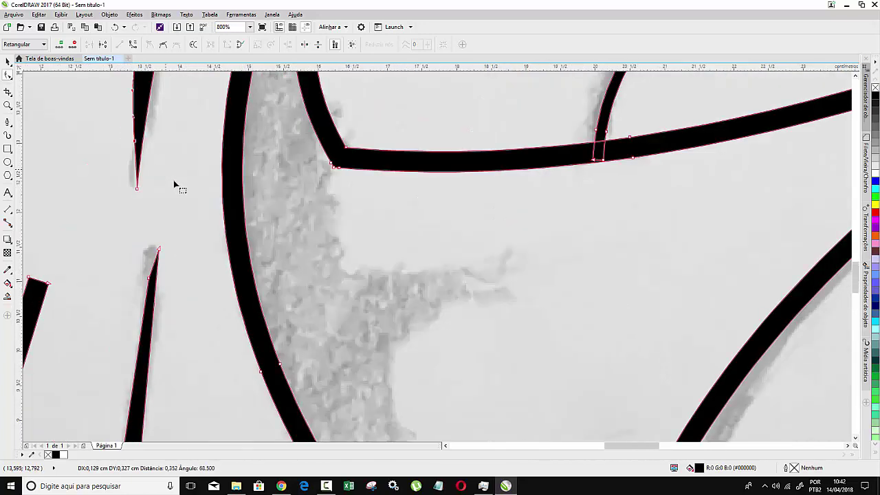
# - Taper the slanted stroke's end and refine the bottom tip of the tapered stroke
pyautogui.scroll(-4, 134, 194)
pyautogui.scroll(2, 134, 194)
pyautogui.scroll(2, 134, 202)
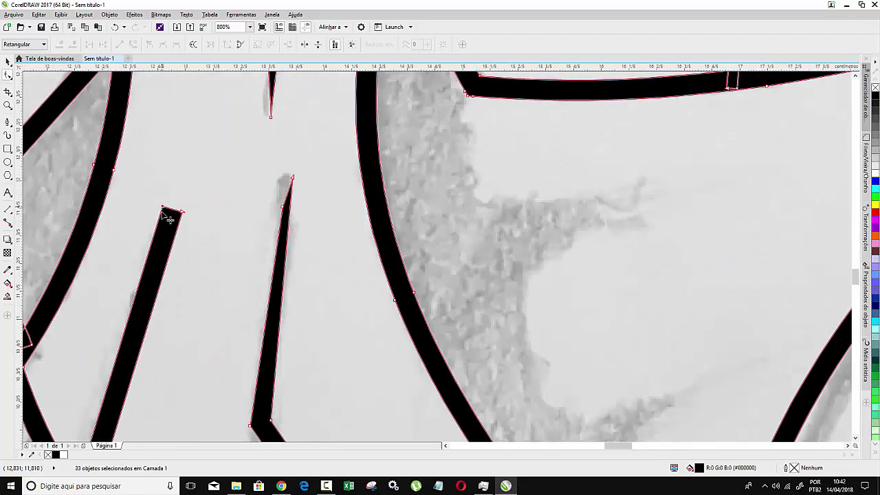
pyautogui.moveTo(176, 250); pyautogui.dragTo(145, 191)
pyautogui.scroll(-2, 145, 191)
pyautogui.scroll(2, 115, 265)
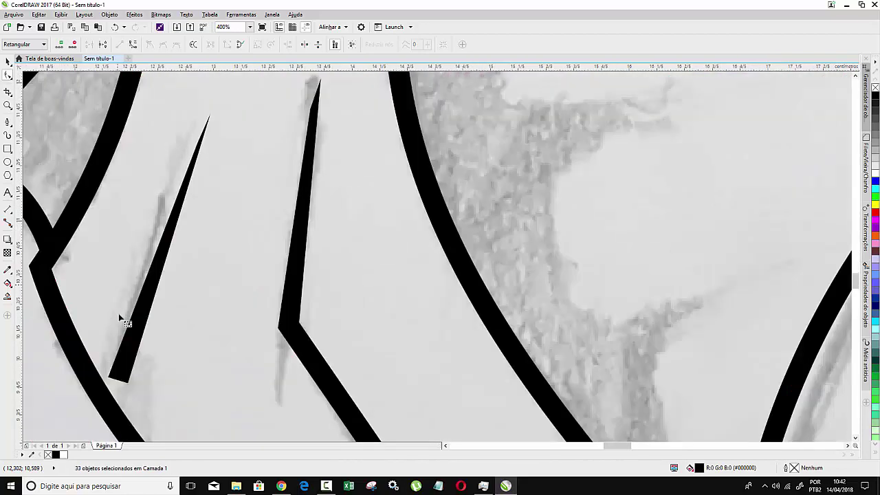
pyautogui.moveTo(131, 385); pyautogui.dragTo(128, 368)
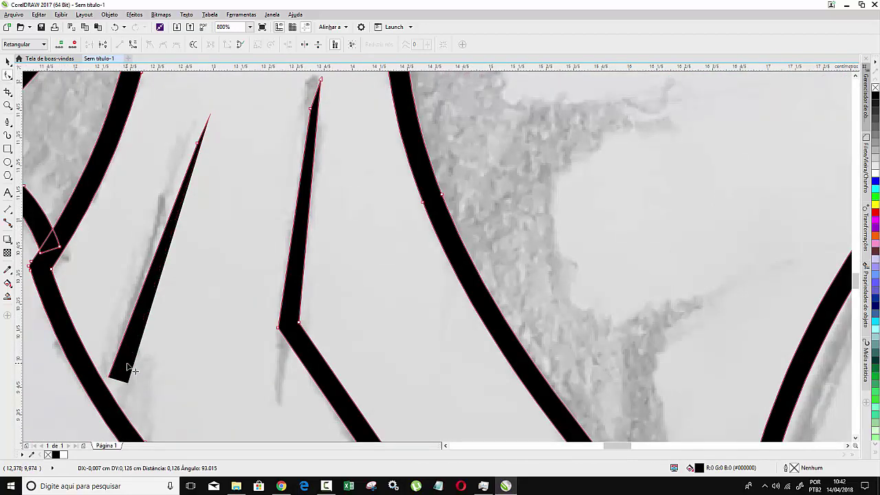
# - Taper the ends of the short curved, lower curved and vertical strokes
pyautogui.scroll(-2, 154, 302)
pyautogui.scroll(-1, 94, 221)
pyautogui.scroll(-2, 334, 109)
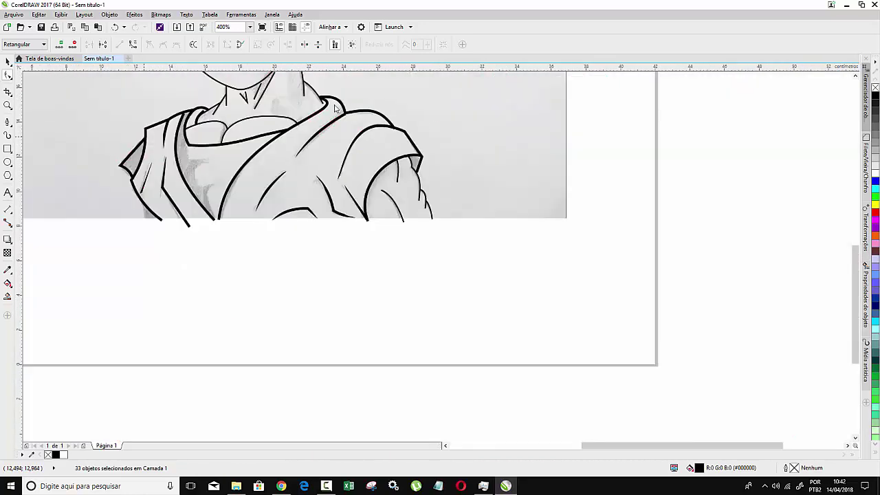
pyautogui.scroll(1, 334, 109)
pyautogui.scroll(2, 458, 258)
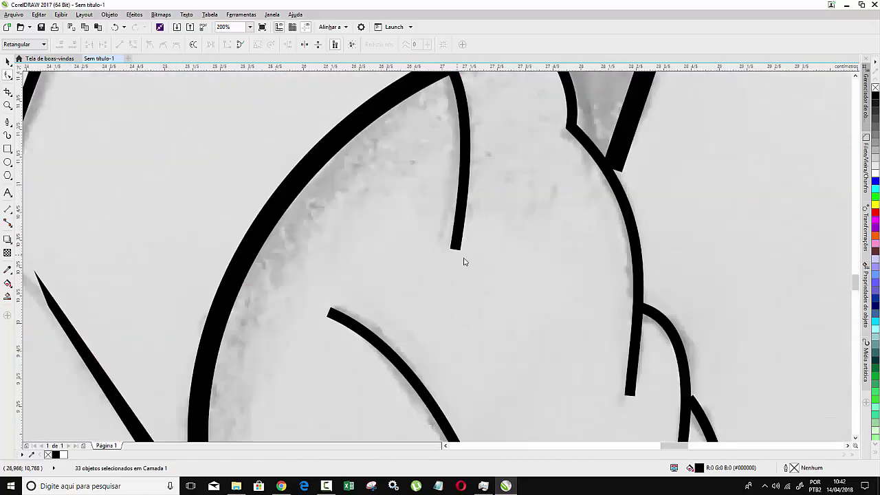
pyautogui.moveTo(462, 256); pyautogui.dragTo(459, 237)
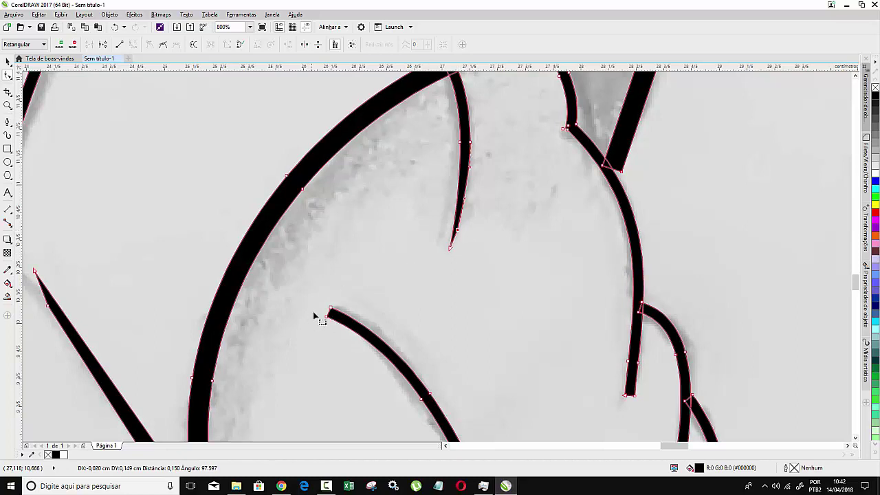
pyautogui.moveTo(330, 308); pyautogui.dragTo(351, 326)
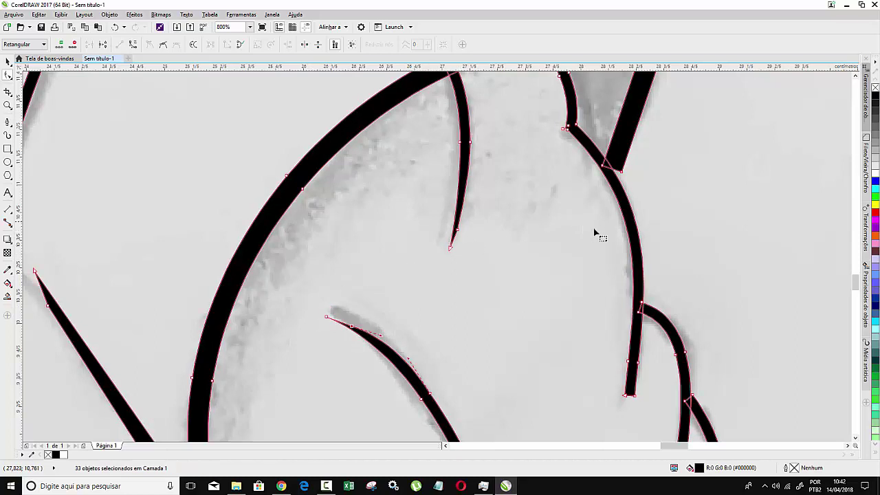
pyautogui.moveTo(634, 397); pyautogui.dragTo(633, 385)
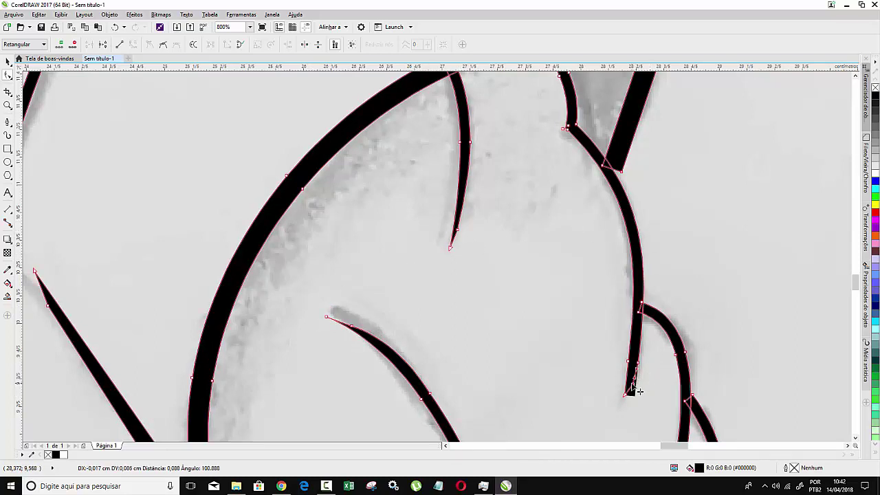
# - Delete extra tip nodes and pull the thick stroke's corners onto its curve
pyautogui.scroll(2, 639, 391)
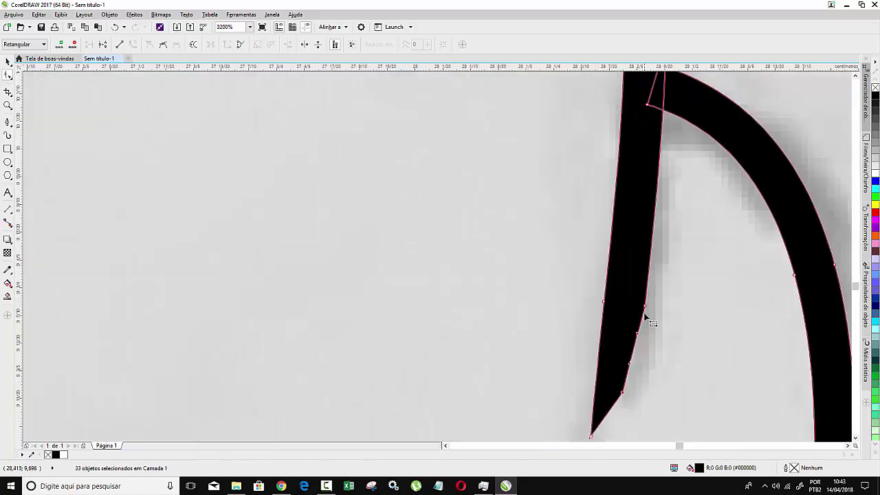
pyautogui.press('Delete')
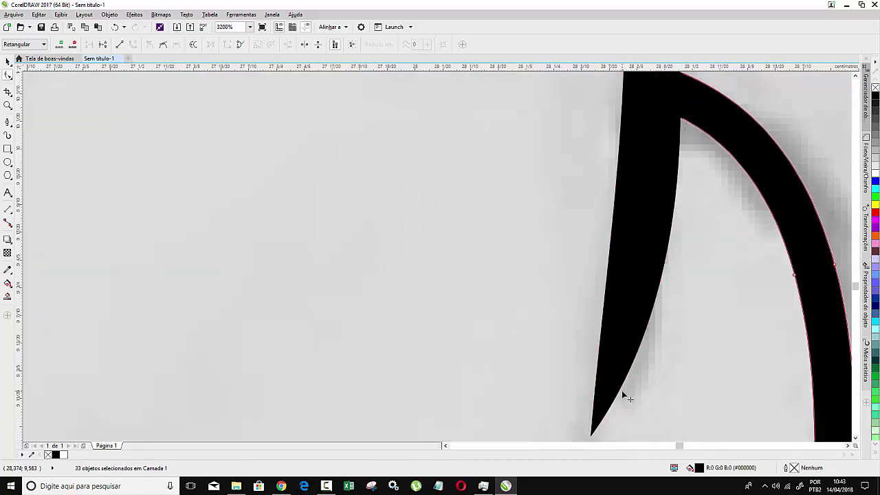
pyautogui.scroll(-1, 548, 326)
pyautogui.scroll(-1, 539, 301)
pyautogui.scroll(-1, 590, 370)
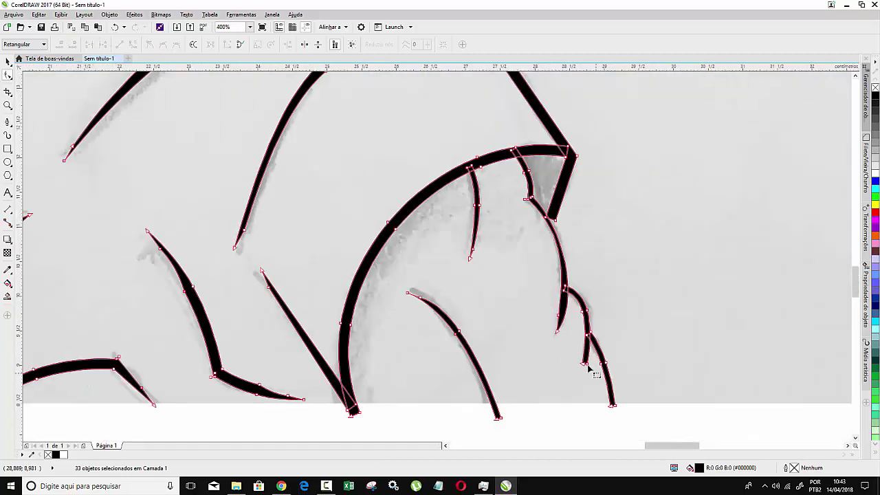
pyautogui.scroll(1, 560, 219)
pyautogui.scroll(1, 559, 226)
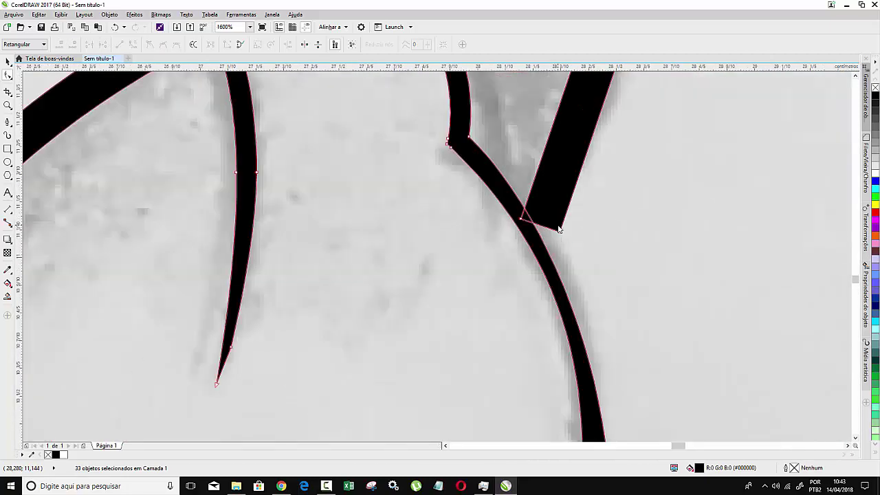
pyautogui.moveTo(561, 234); pyautogui.dragTo(549, 253)
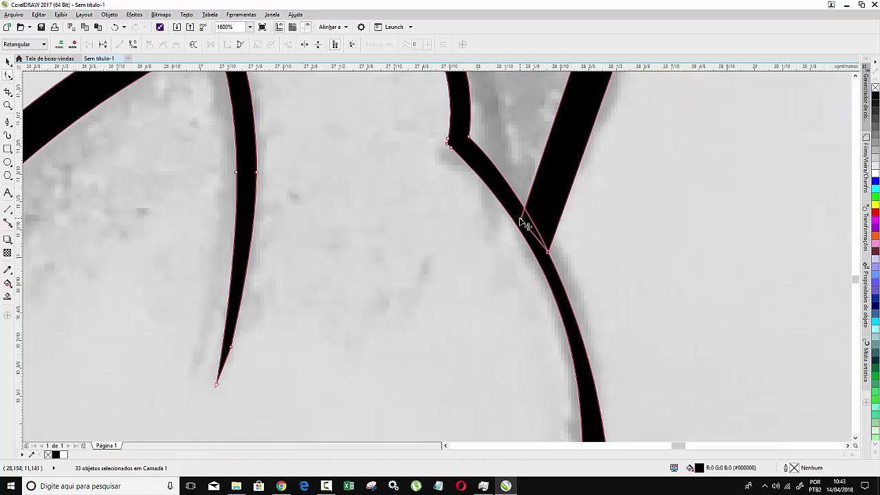
pyautogui.moveTo(520, 217); pyautogui.dragTo(516, 208)
# - Taper the bottom of the right vertical stroke to a point
pyautogui.scroll(-1, 523, 217)
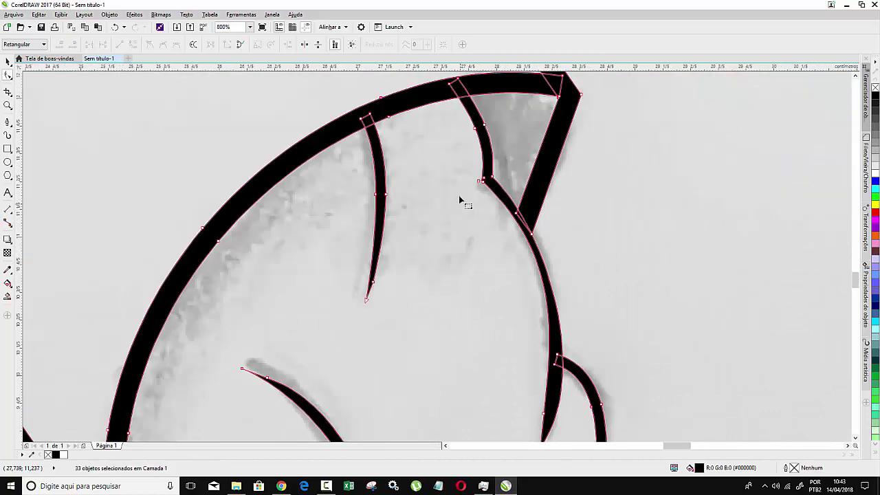
pyautogui.scroll(-1, 466, 182)
pyautogui.scroll(-1, 461, 261)
pyautogui.scroll(1, 457, 268)
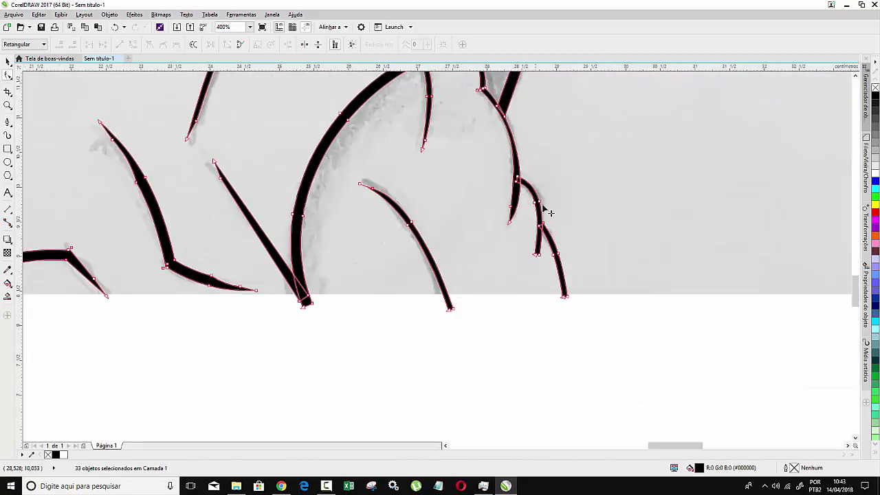
pyautogui.scroll(2, 543, 256)
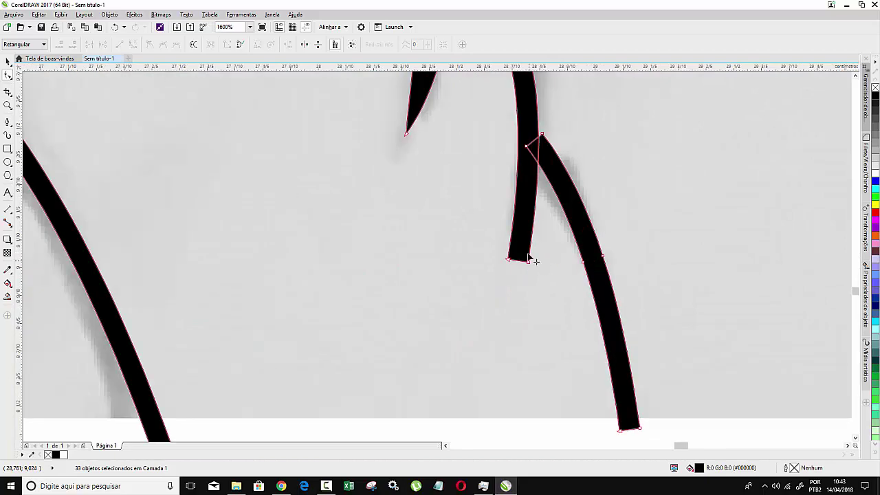
pyautogui.moveTo(528, 259); pyautogui.dragTo(542, 141)
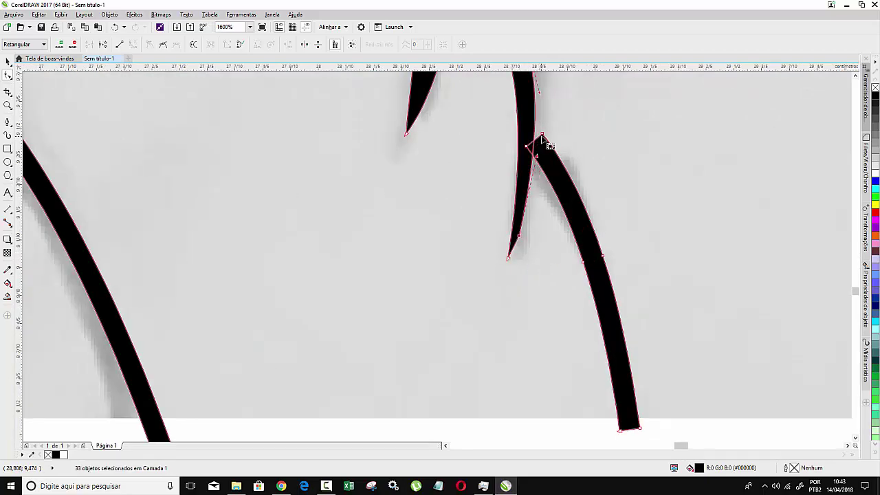
pyautogui.scroll(-3, 609, 244)
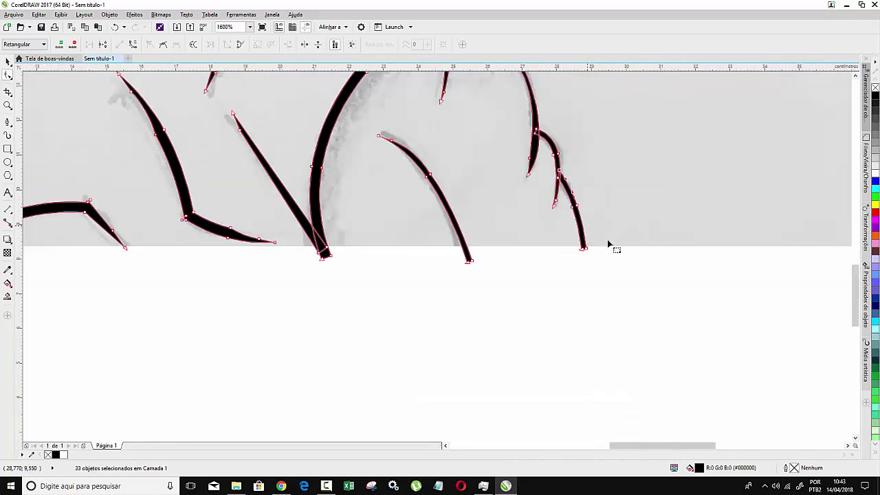
pyautogui.scroll(-4, 609, 245)
pyautogui.scroll(1, 314, 113)
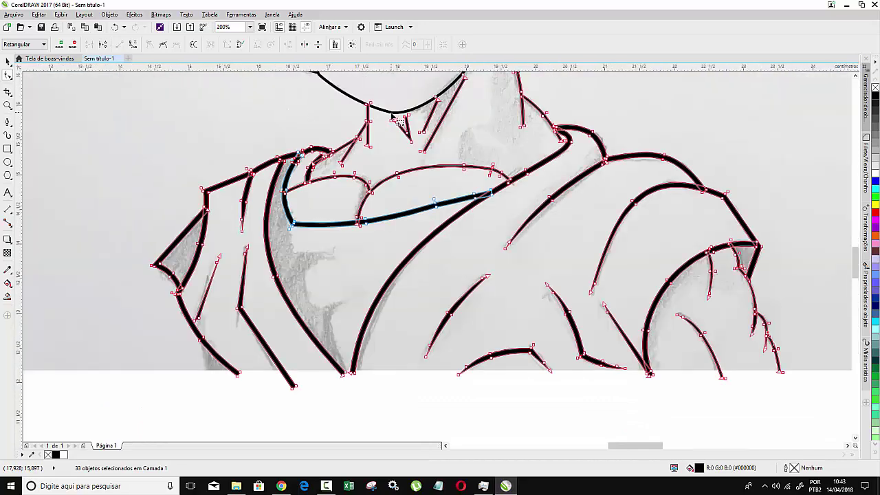
# - Taper the vertical neck stroke and the diagonal neck stroke into points
pyautogui.scroll(2, 392, 116)
pyautogui.moveTo(294, 244); pyautogui.dragTo(302, 242)
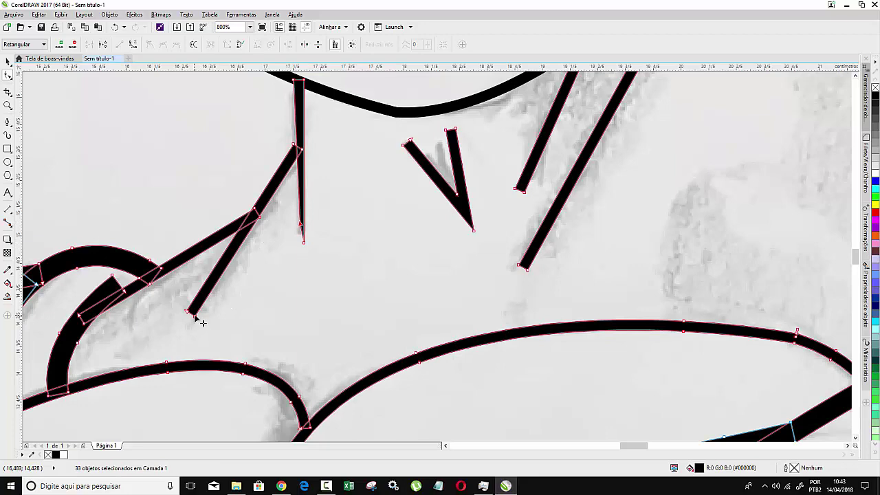
pyautogui.moveTo(196, 317); pyautogui.dragTo(205, 288)
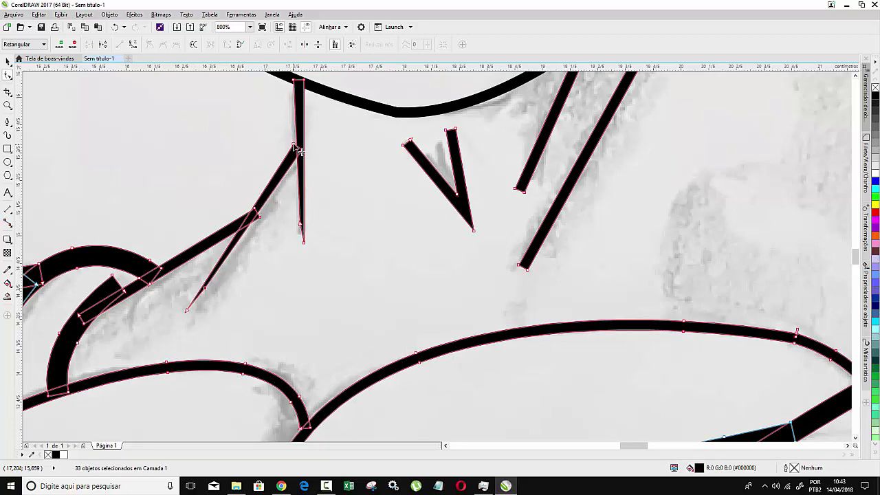
pyautogui.moveTo(296, 147); pyautogui.dragTo(297, 136)
pyautogui.moveTo(266, 224); pyautogui.dragTo(264, 212)
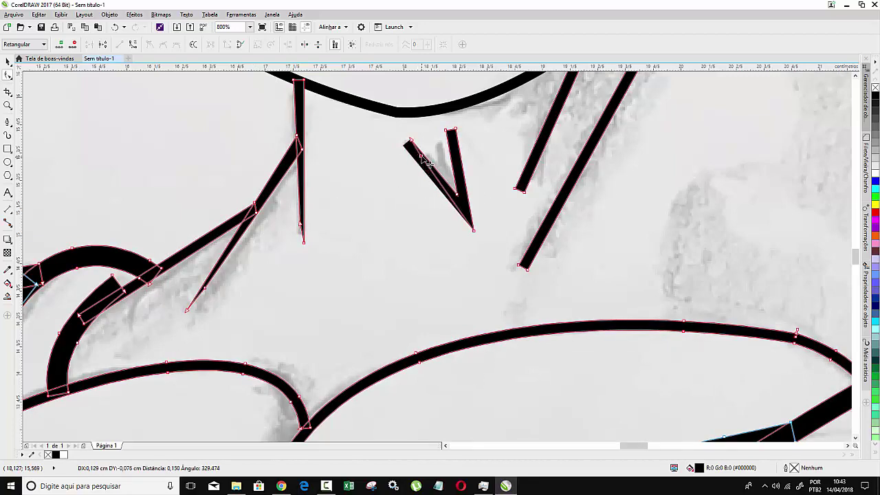
# - Sharpen the V mark's left arm and taper the thin and long diagonal strokes
pyautogui.moveTo(404, 146); pyautogui.dragTo(456, 131)
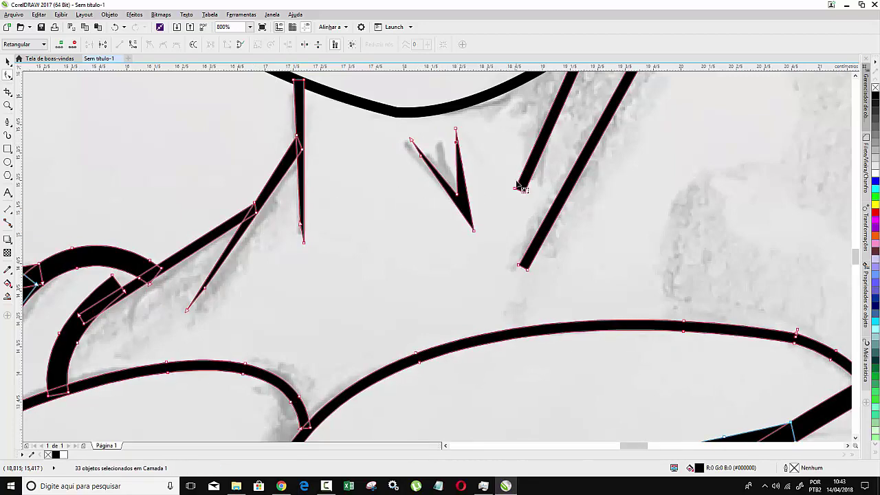
pyautogui.moveTo(524, 193); pyautogui.dragTo(525, 176)
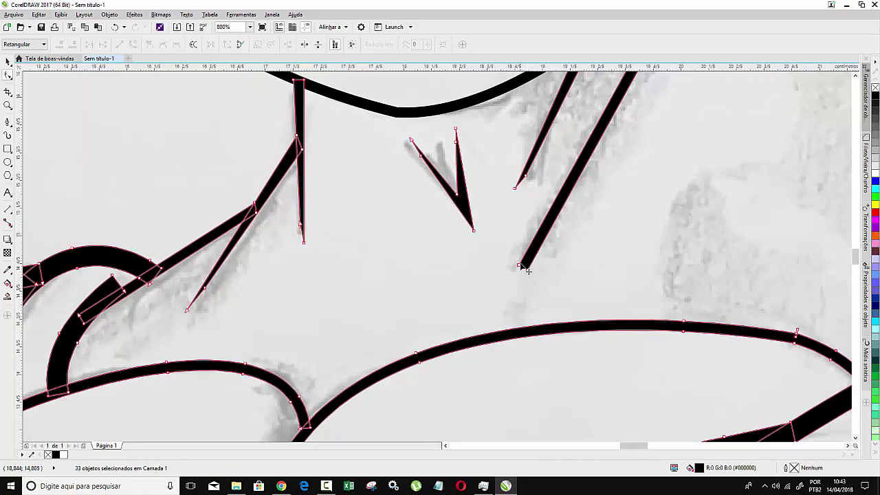
pyautogui.moveTo(520, 265); pyautogui.dragTo(536, 246)
pyautogui.scroll(-1, 528, 246)
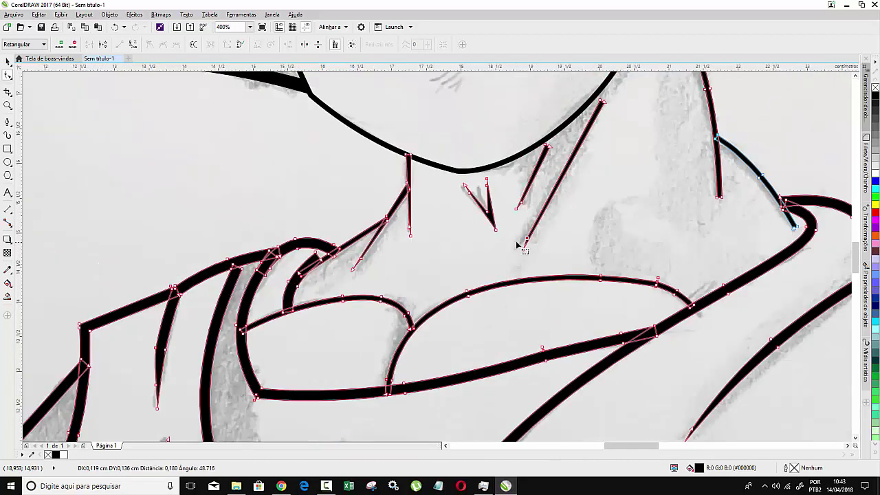
pyautogui.scroll(1, 584, 117)
pyautogui.scroll(1, 660, 135)
pyautogui.scroll(-2, 671, 138)
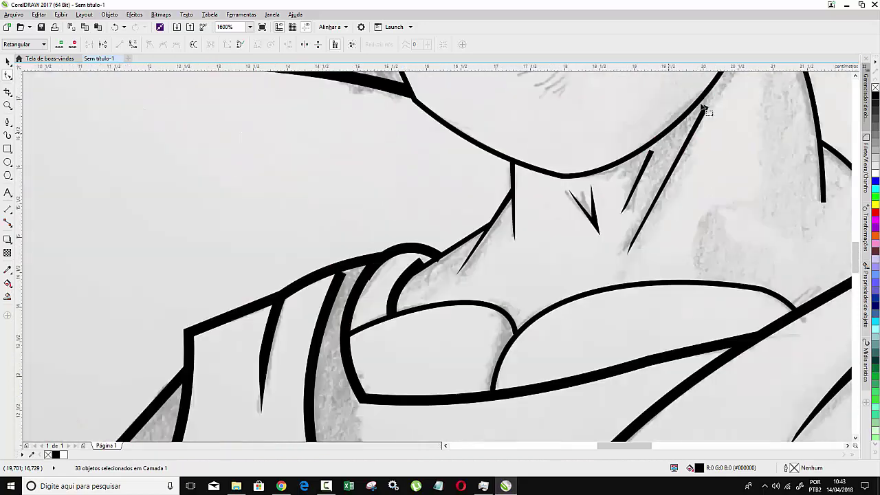
pyautogui.scroll(1, 706, 100)
pyautogui.scroll(1, 706, 134)
# - Taper the long, short and vertical collar strokes to thin points
pyautogui.moveTo(699, 131); pyautogui.dragTo(694, 167)
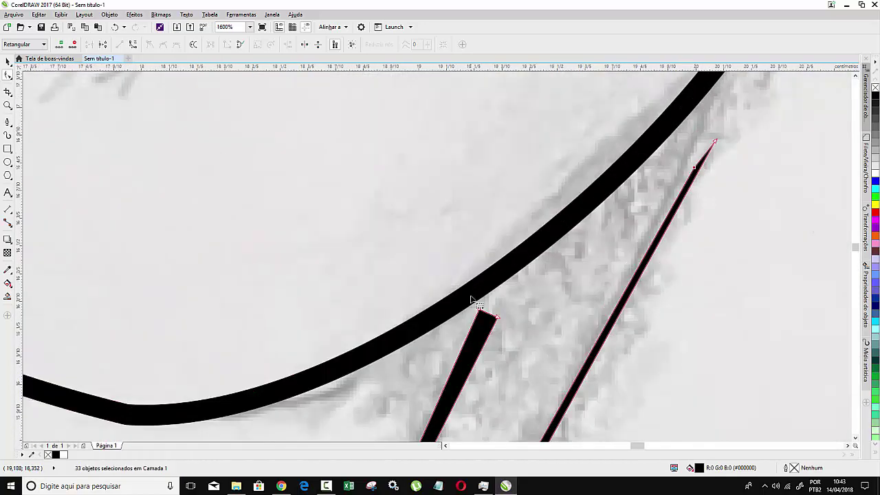
pyautogui.moveTo(479, 311); pyautogui.dragTo(487, 347)
pyautogui.scroll(-3, 456, 275)
pyautogui.scroll(-2, 456, 275)
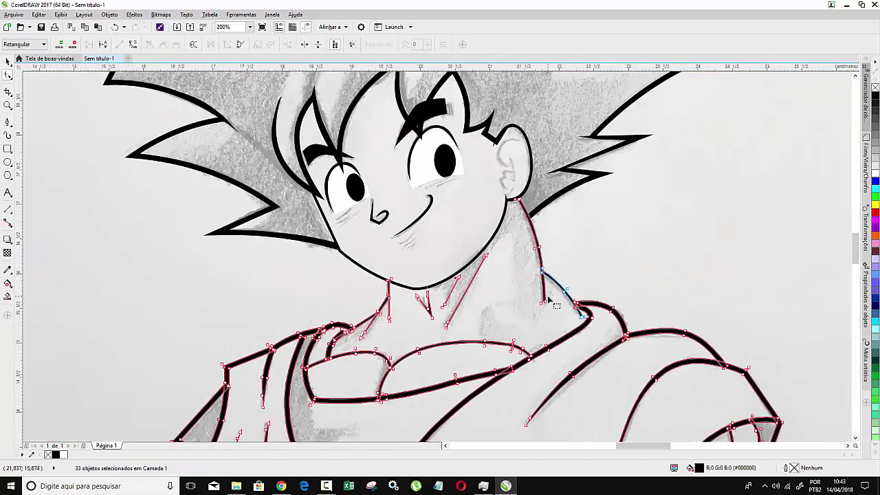
pyautogui.scroll(4, 543, 315)
pyautogui.moveTo(539, 318); pyautogui.dragTo(537, 201)
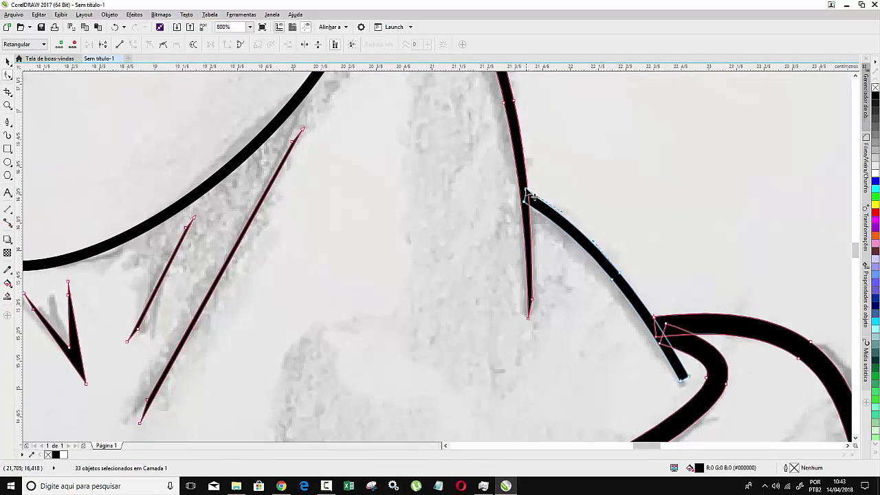
pyautogui.scroll(-2, 516, 207)
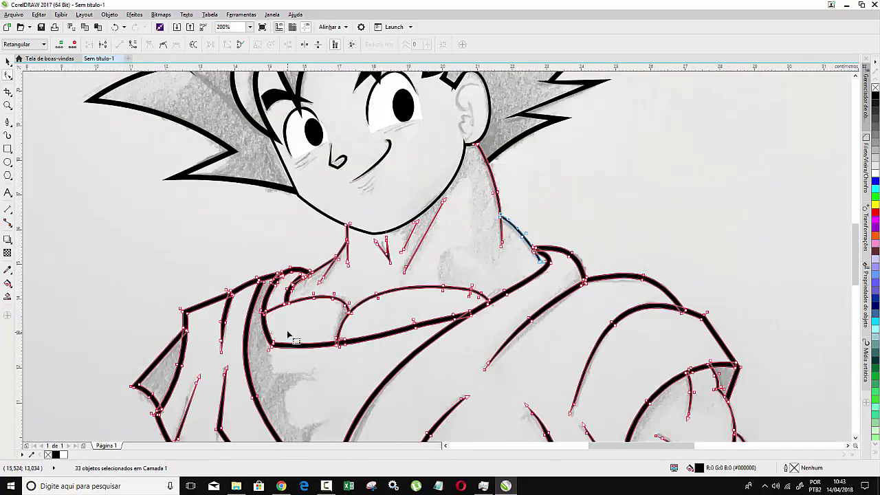
pyautogui.scroll(2, 286, 281)
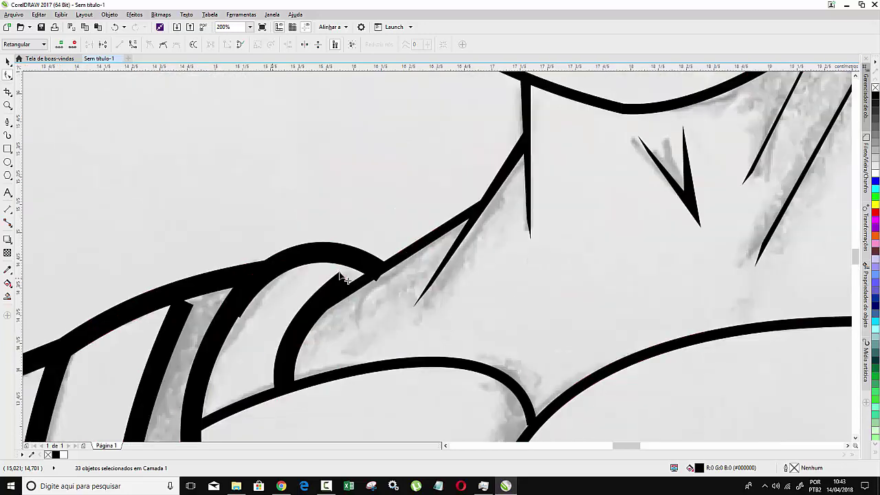
# - Adjust the end node of the collar curl stroke with the Shape tool
pyautogui.press('F10')
pyautogui.moveTo(344, 271); pyautogui.dragTo(346, 290)
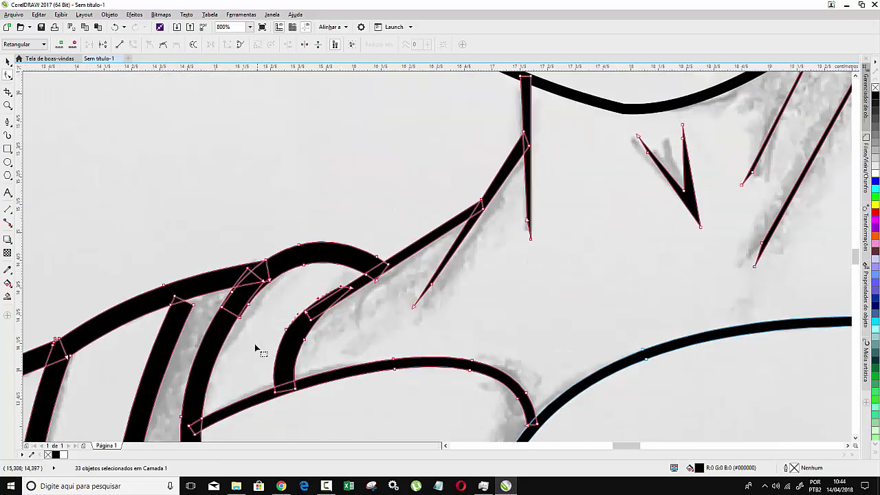
pyautogui.scroll(-2, 315, 283)
pyautogui.scroll(-2, 317, 284)
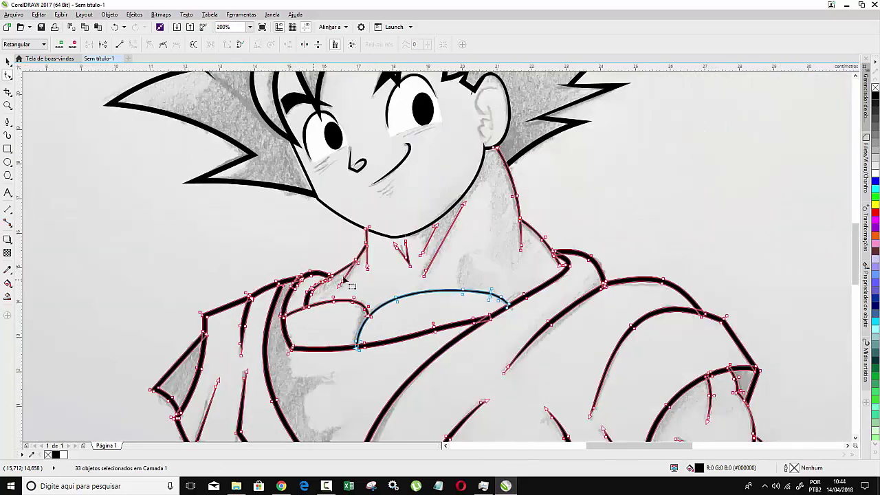
pyautogui.scroll(-1, 492, 230)
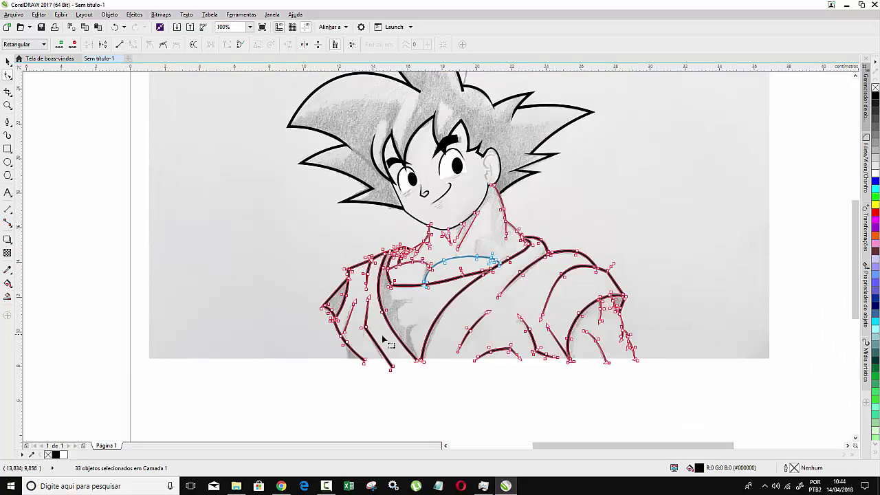
pyautogui.scroll(1, 388, 342)
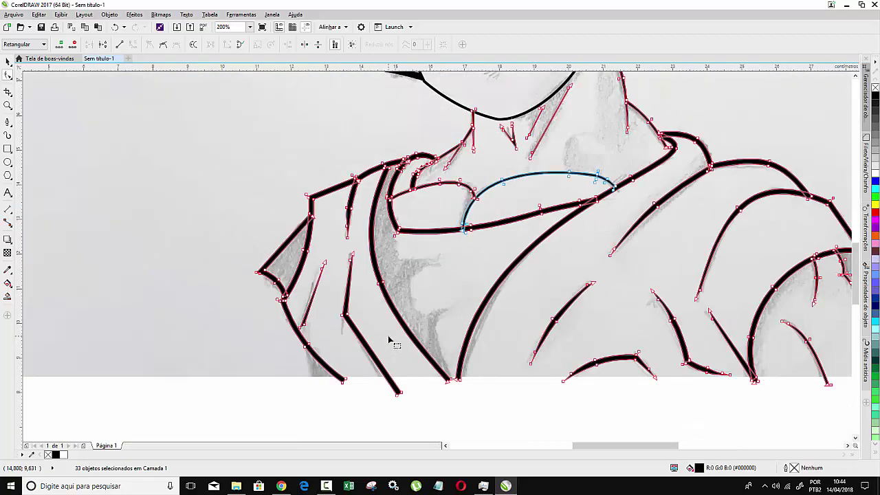
pyautogui.scroll(-1, 313, 222)
pyautogui.scroll(-1, 269, 216)
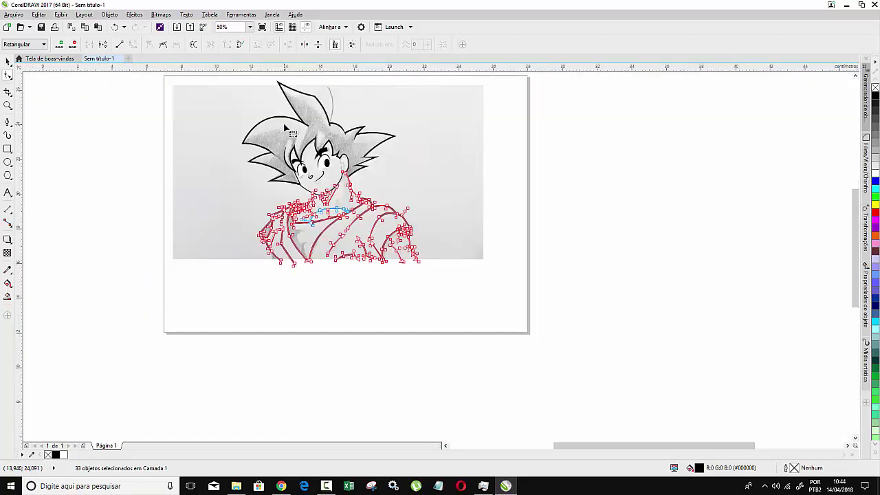
pyautogui.scroll(1, 285, 128)
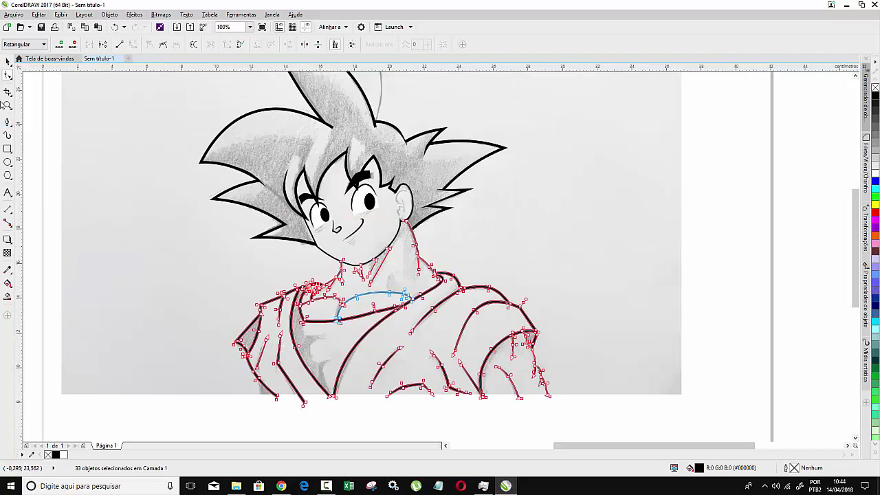
# - With nothing selected, change the default outline width for new graphics to 0.5 mm
pyautogui.click(7, 61)
pyautogui.press('Escape')
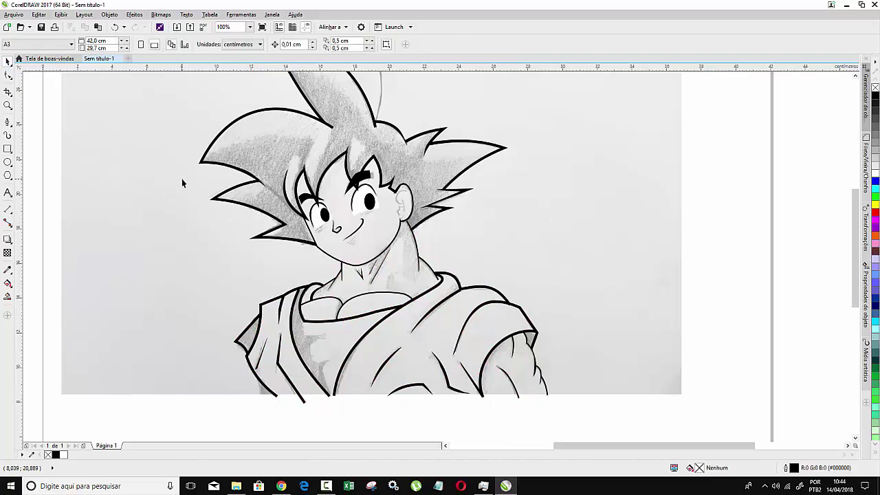
pyautogui.click(9, 124)
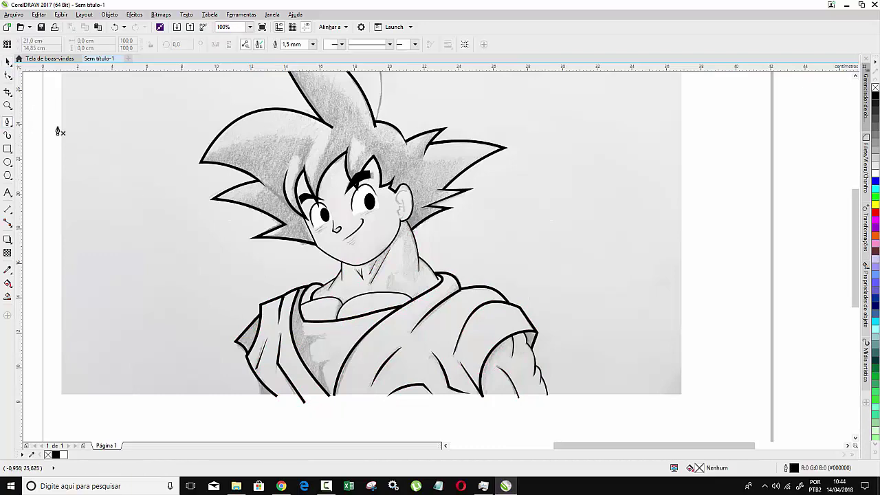
pyautogui.scroll(1, 330, 200)
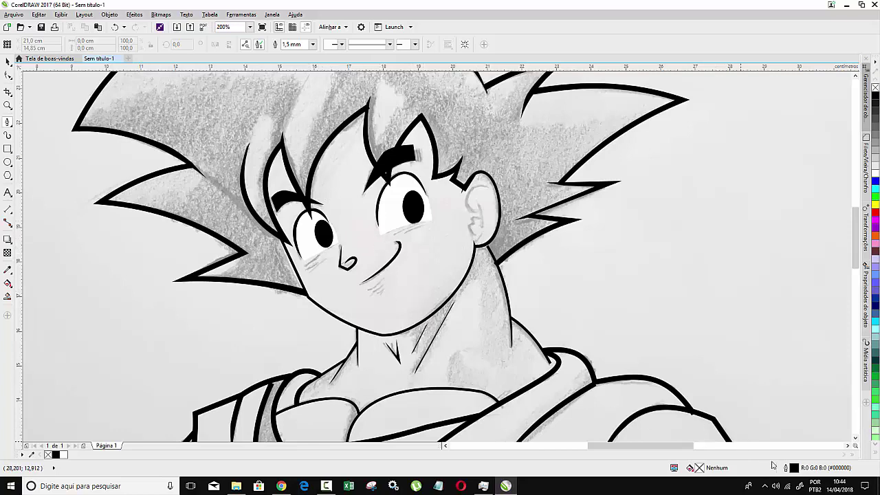
pyautogui.doubleClick(794, 468)
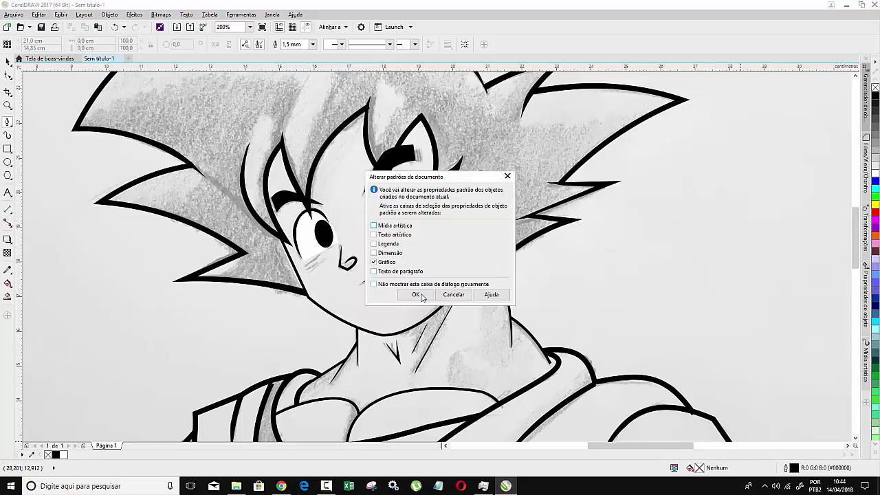
pyautogui.click(417, 294)
pyautogui.click(381, 181)
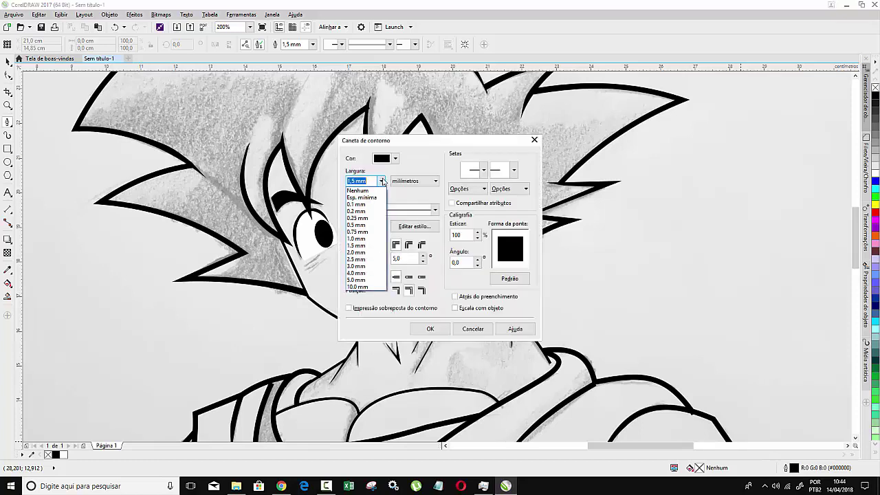
pyautogui.click(357, 225)
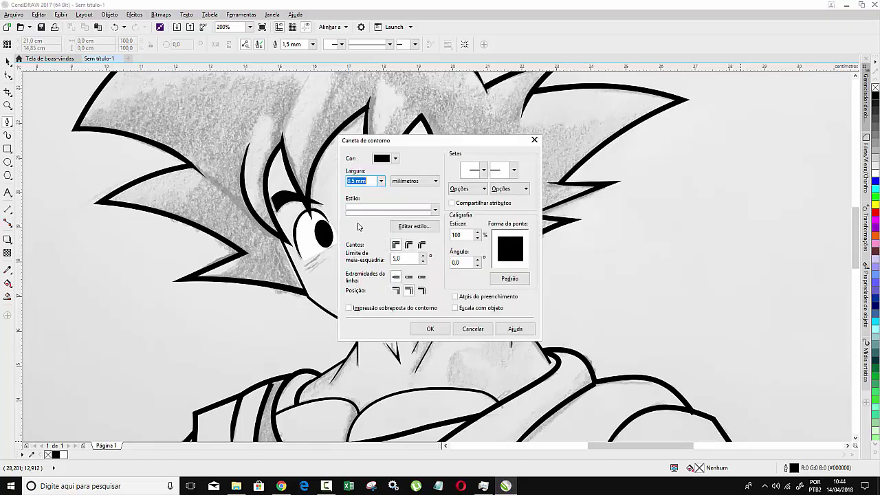
pyautogui.click(446, 331)
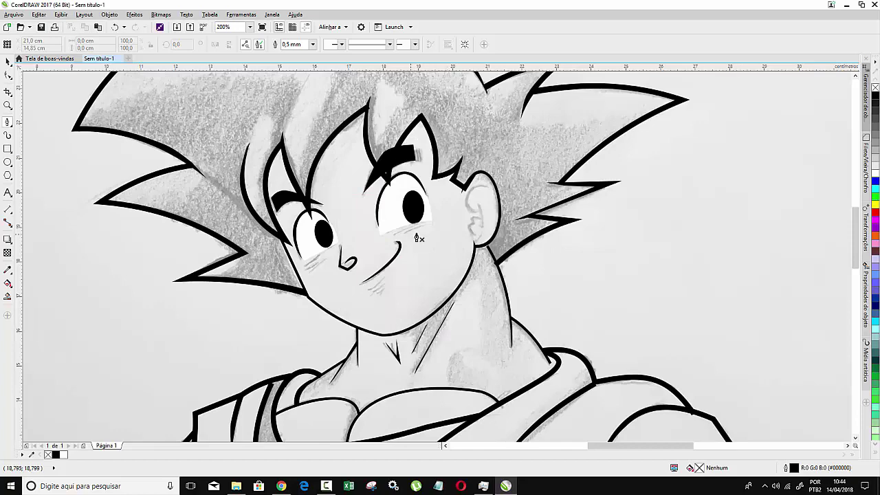
# - Draw a three-point curved detail stroke inside the ear
pyautogui.scroll(2, 416, 238)
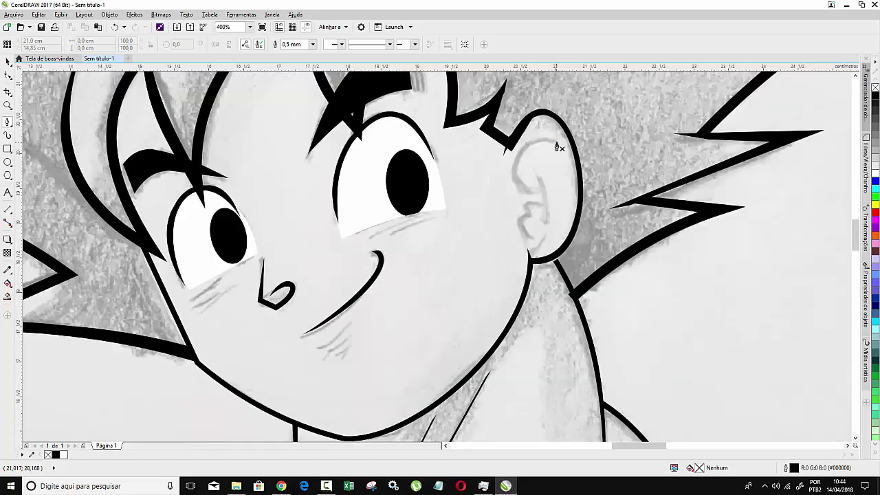
pyautogui.click(558, 143)
pyautogui.click(512, 172)
pyautogui.click(537, 191)
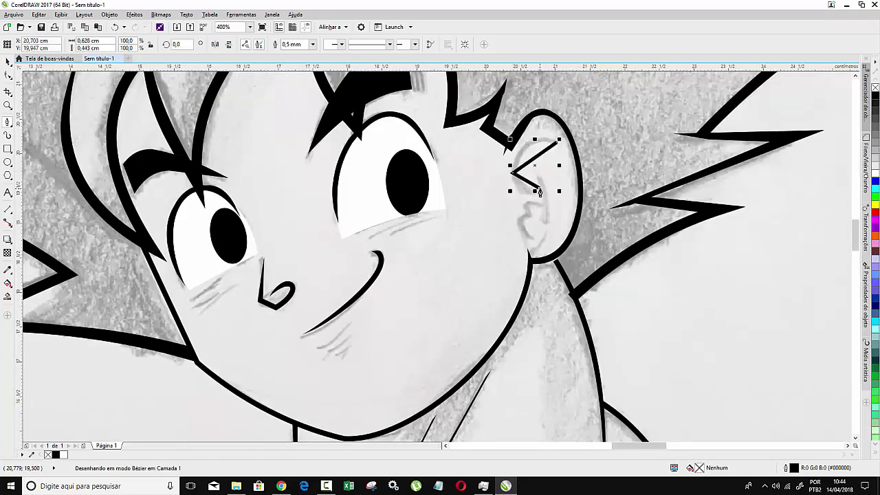
pyautogui.doubleClick(539, 192)
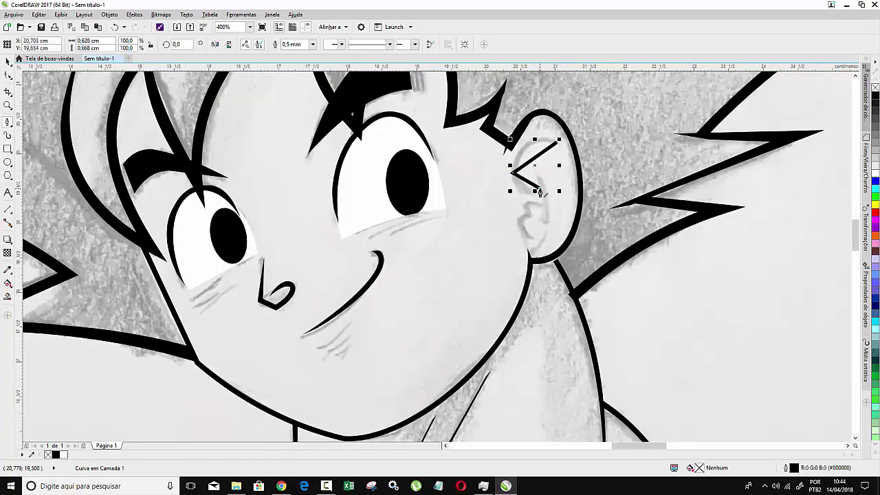
pyautogui.click(7, 76)
pyautogui.click(529, 223)
pyautogui.scroll(1, 520, 220)
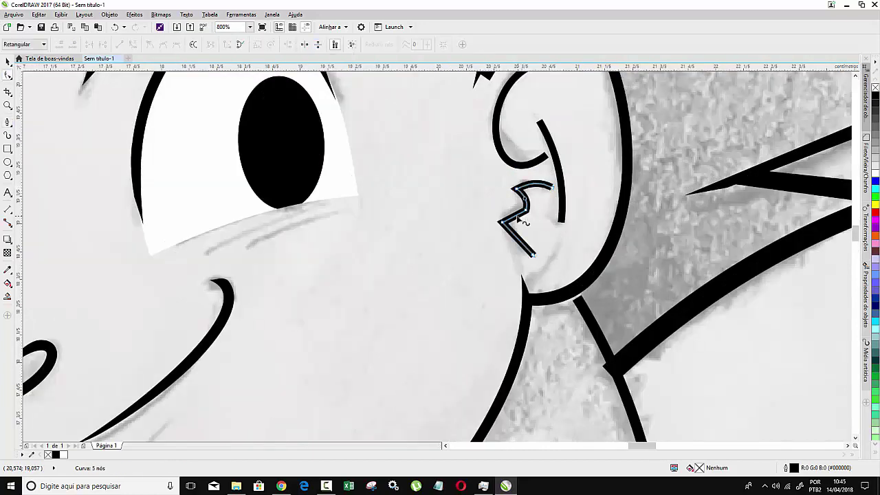
pyautogui.scroll(-1, 521, 220)
pyautogui.press('space')
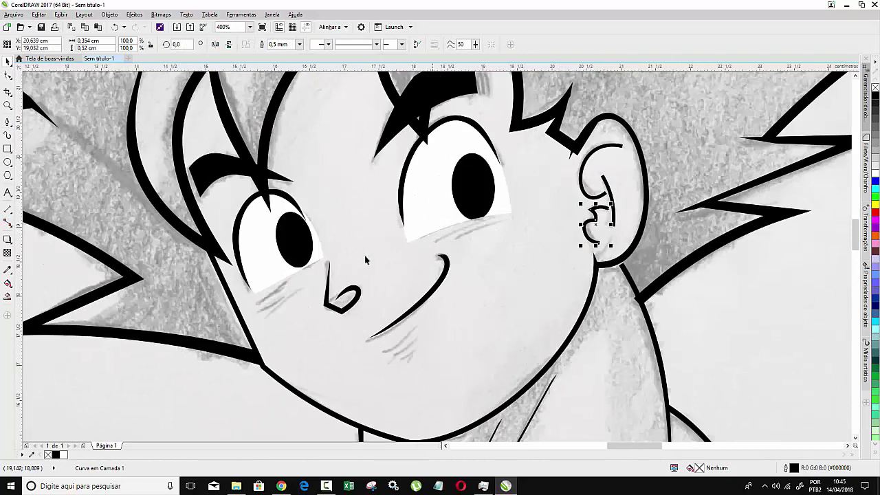
pyautogui.scroll(-1, 313, 244)
pyautogui.scroll(-1, 382, 214)
pyautogui.scroll(2, 397, 231)
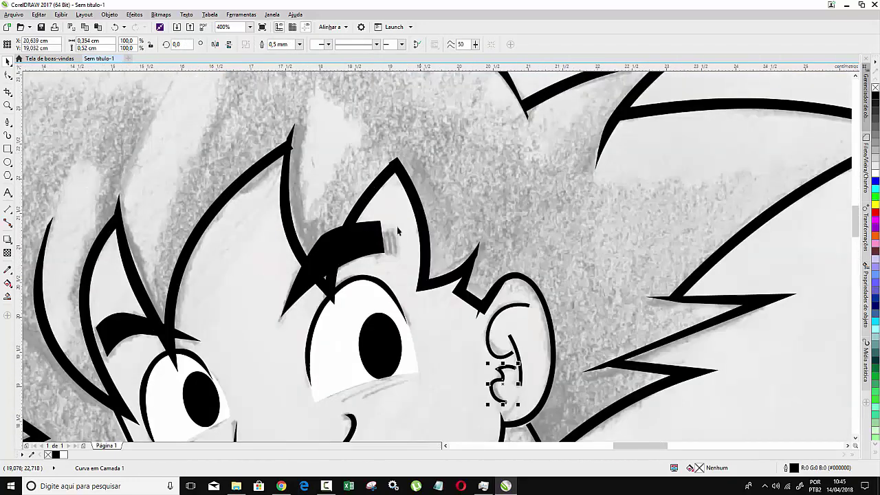
# - Draw a small tick shape beside the eyebrow tip, filled black with no outline
pyautogui.click(7, 122)
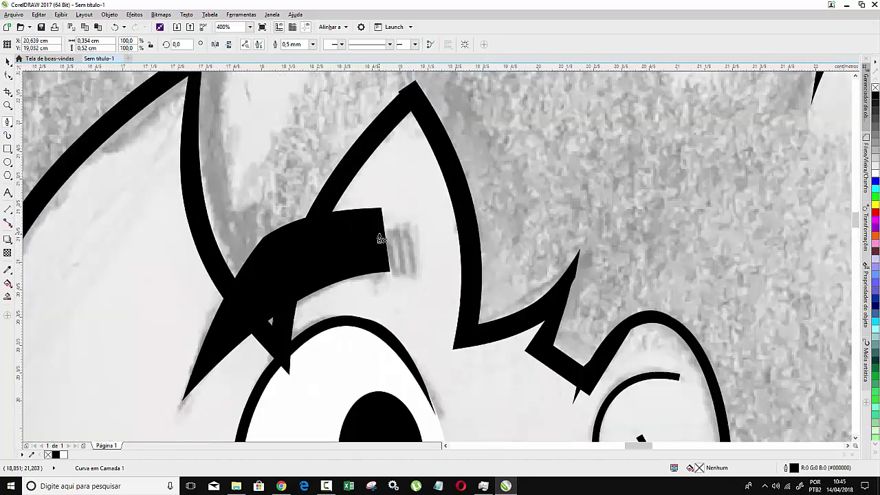
pyautogui.scroll(1, 383, 238)
pyautogui.click(390, 229)
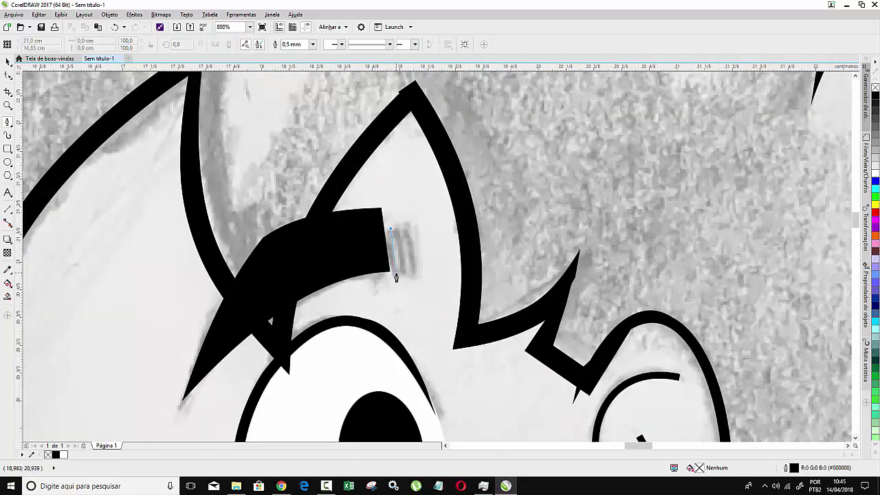
pyautogui.click(397, 278)
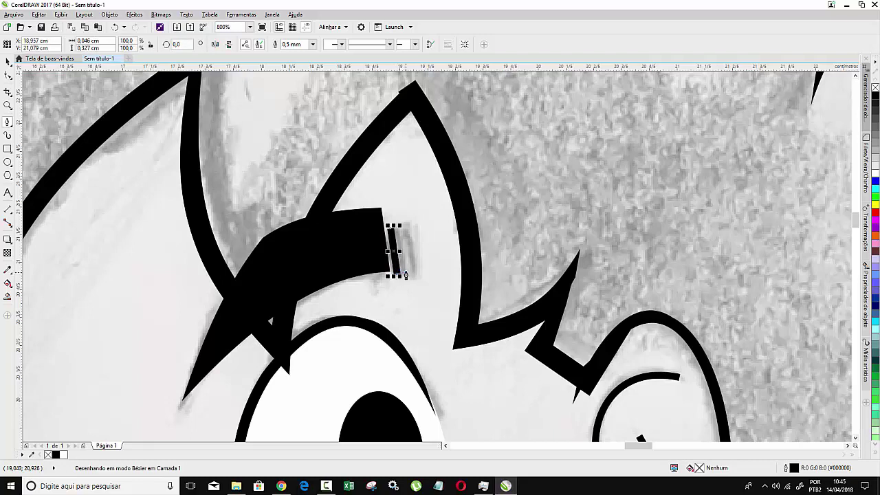
pyautogui.click(405, 274)
pyautogui.click(402, 227)
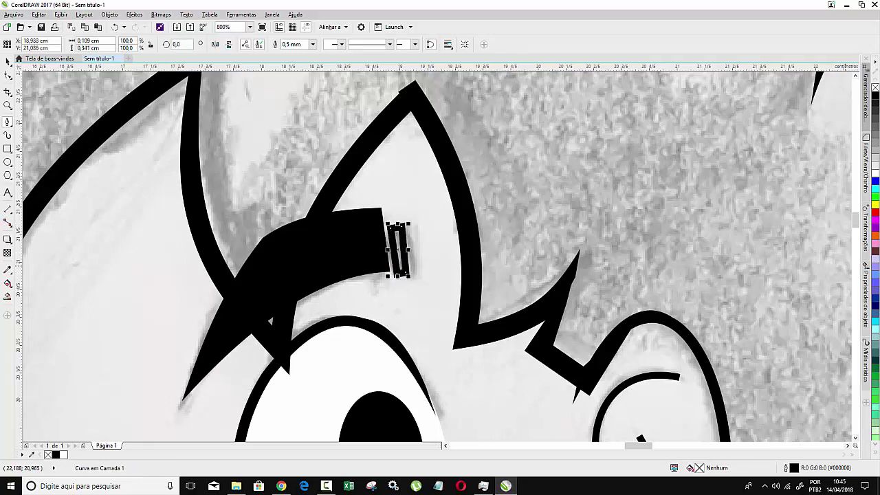
pyautogui.click(875, 94)
pyautogui.rightClick(876, 88)
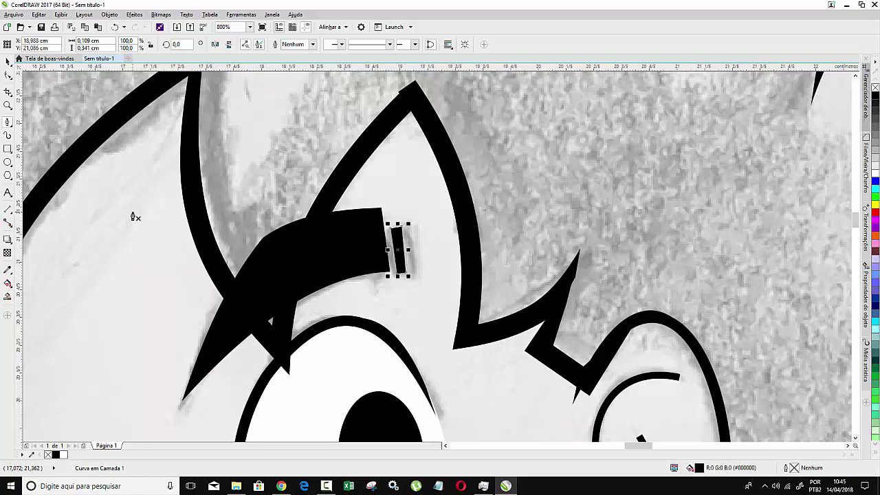
# - Stretch the tick taller, then place a copy to its right and tilt it slightly
pyautogui.click(8, 74)
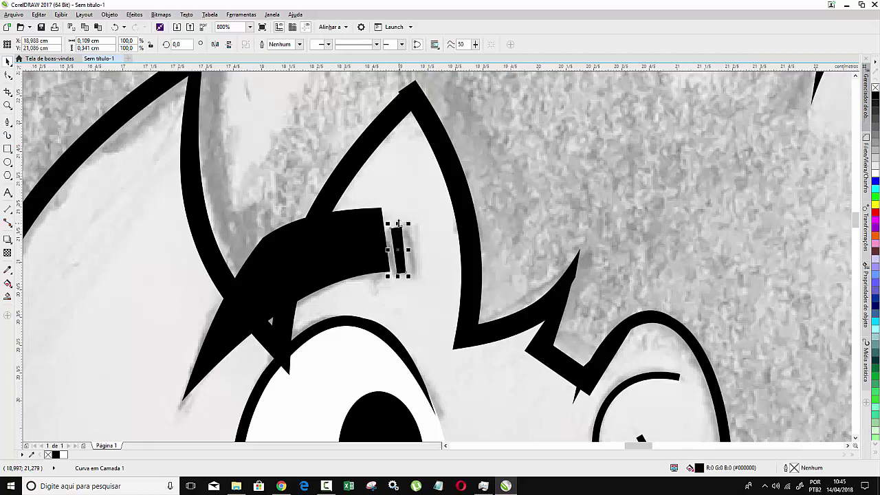
pyautogui.moveTo(398, 223); pyautogui.dragTo(397, 224)
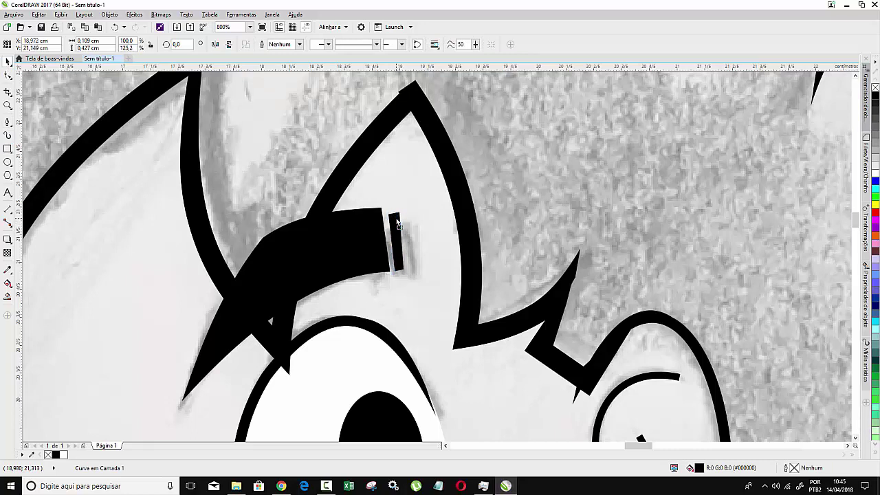
pyautogui.press('space')
pyautogui.moveTo(390, 217); pyautogui.dragTo(407, 230)
pyautogui.click(413, 231)
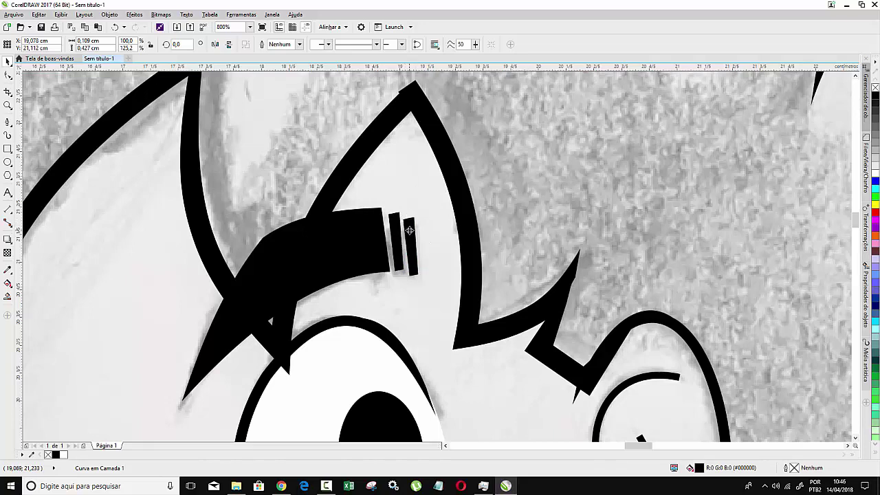
pyautogui.moveTo(421, 221); pyautogui.dragTo(425, 216)
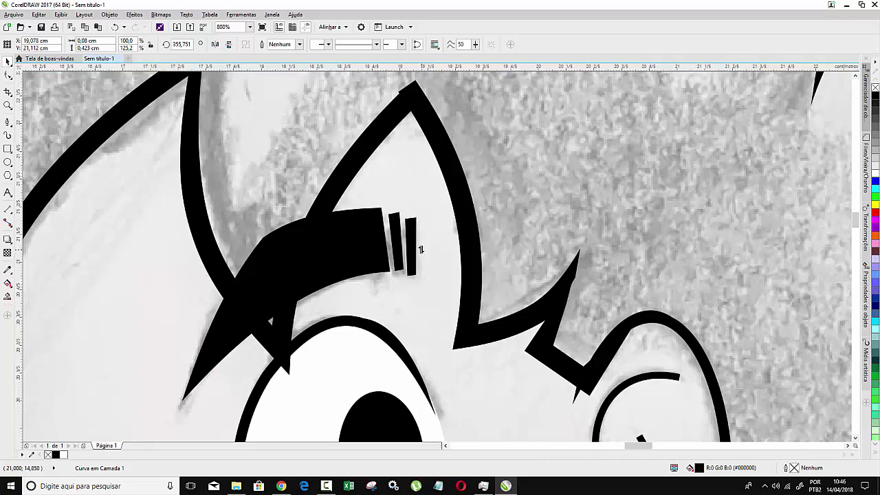
pyautogui.scroll(-1, 411, 239)
pyautogui.scroll(-1, 411, 240)
pyautogui.click(526, 254)
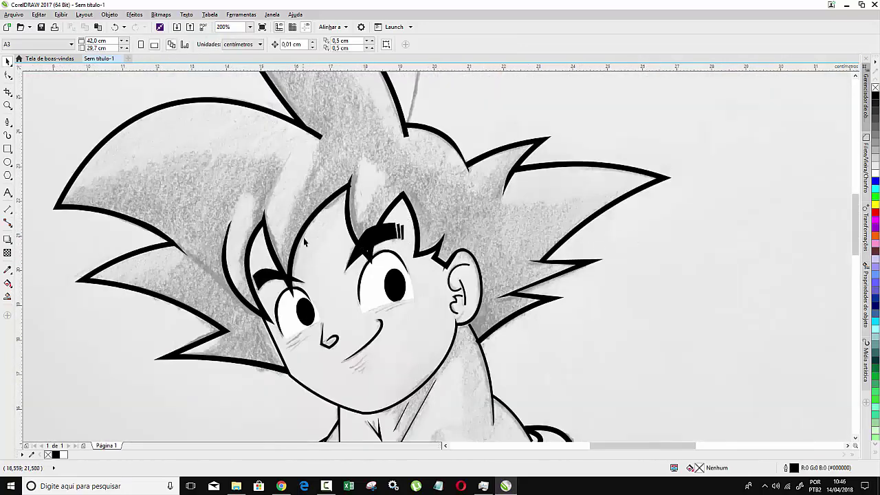
# - Change the default outline width for new graphics from 0.5 mm to 0.2 mm
pyautogui.scroll(1, 319, 347)
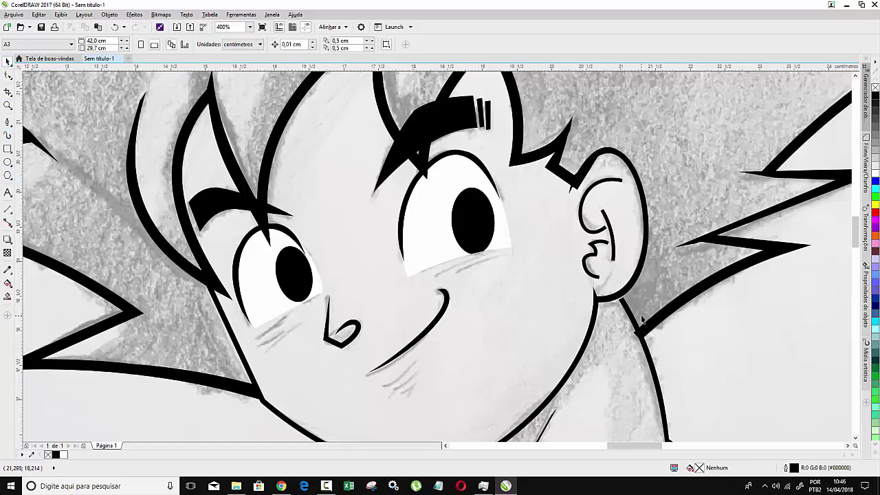
pyautogui.click(9, 122)
pyautogui.doubleClick(794, 470)
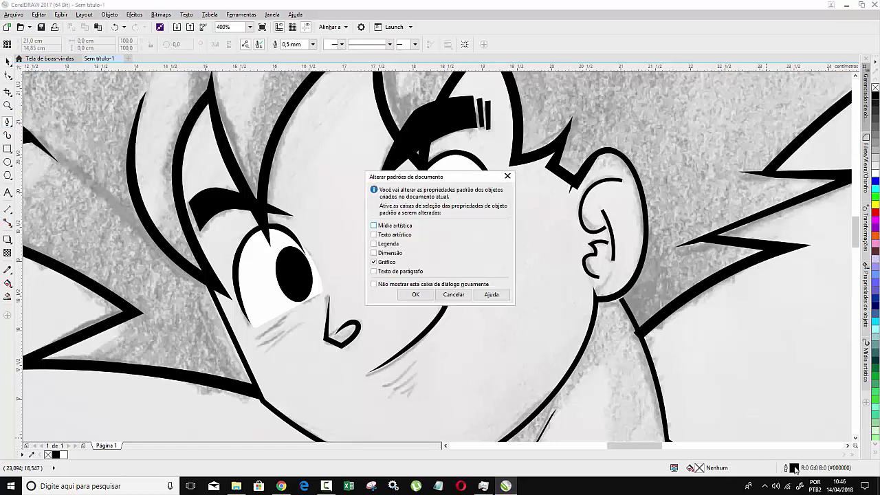
pyautogui.click(415, 294)
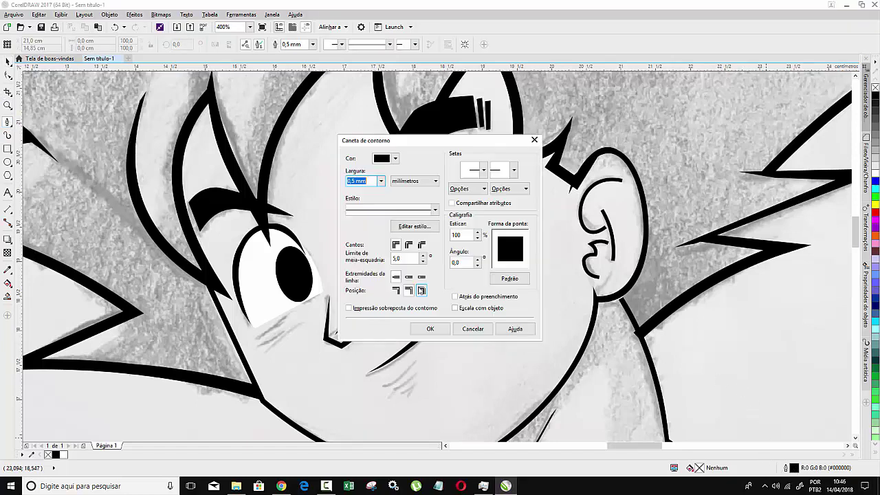
pyautogui.click(381, 181)
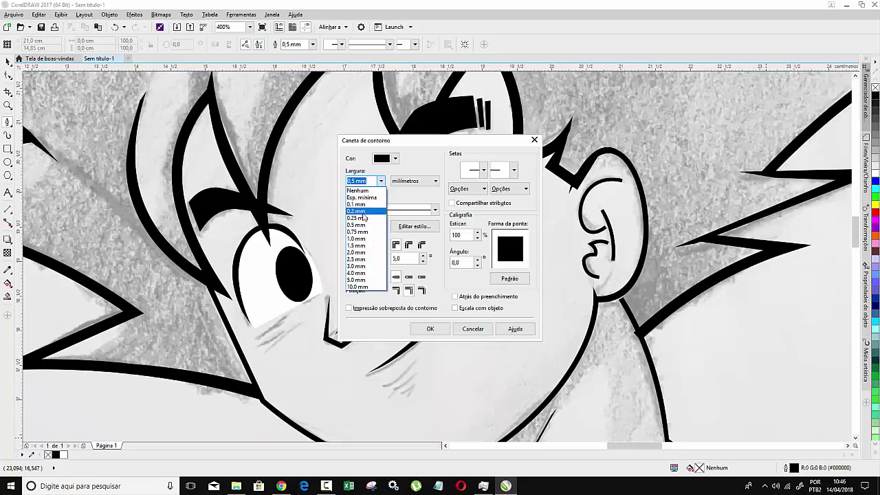
pyautogui.click(359, 212)
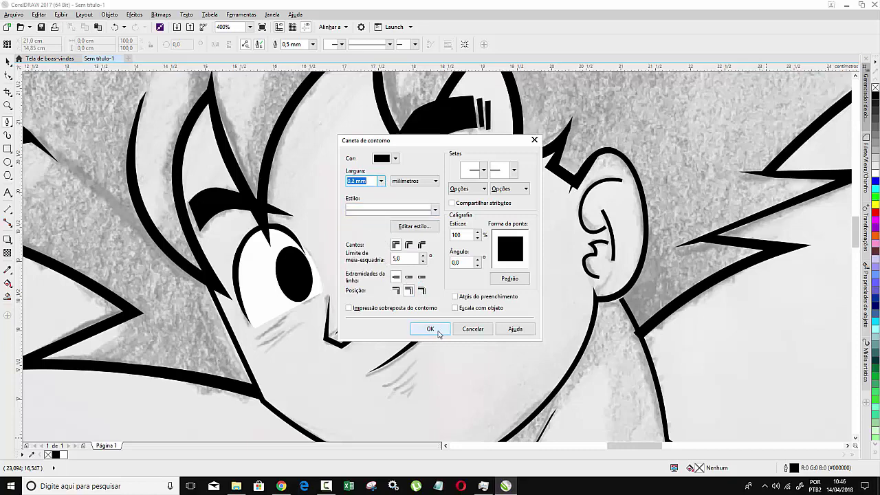
pyautogui.click(431, 329)
# - Draw a line on the cheek under the left eye and bend it into a curve
pyautogui.scroll(1, 285, 337)
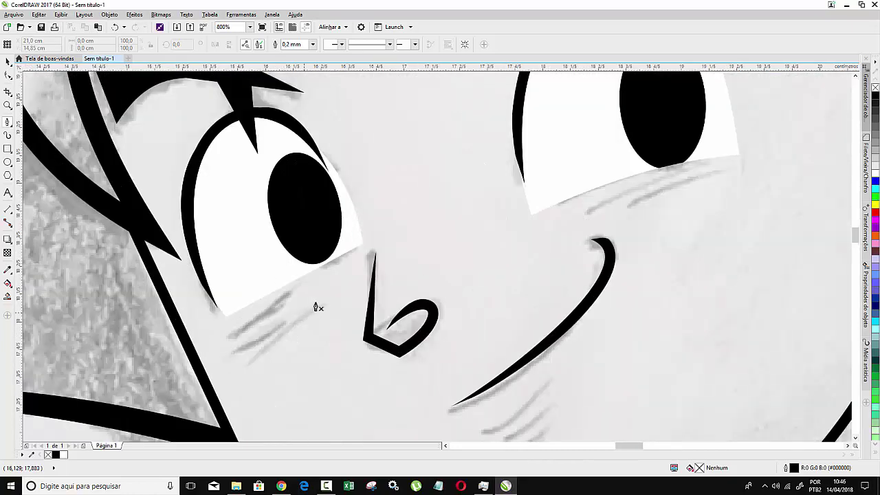
pyautogui.click(330, 300)
pyautogui.doubleClick(248, 366)
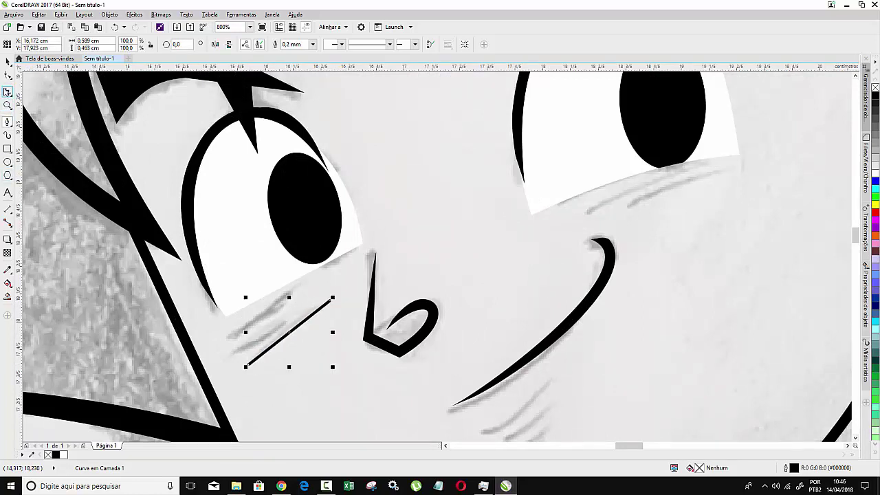
pyautogui.click(8, 74)
pyautogui.click(350, 46)
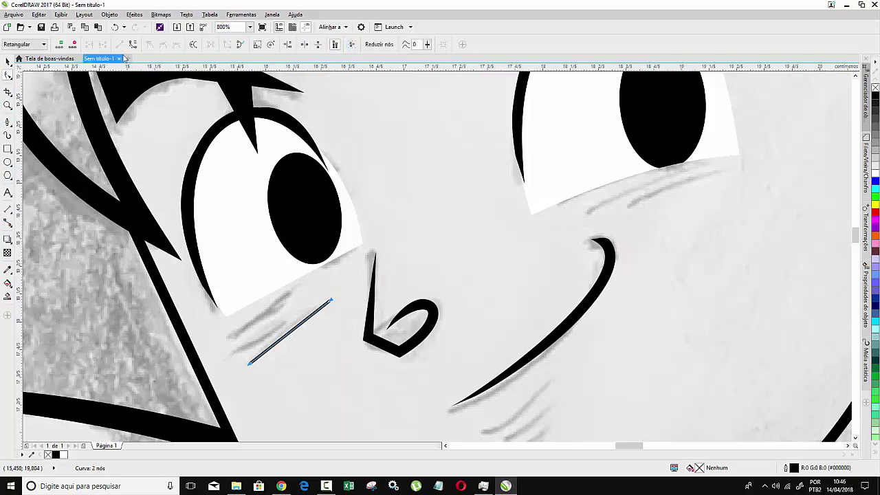
pyautogui.moveTo(293, 331); pyautogui.dragTo(289, 324)
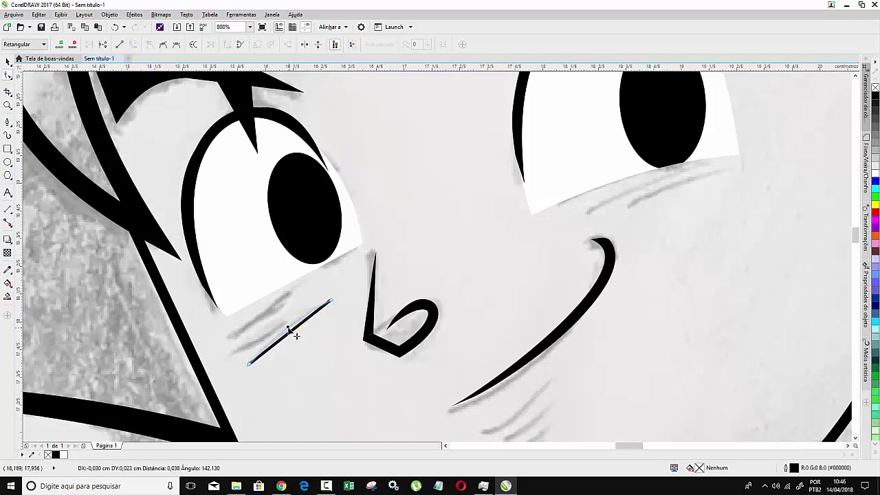
# - Draw a second whisker stroke above the first and bend it slightly
pyautogui.click(7, 122)
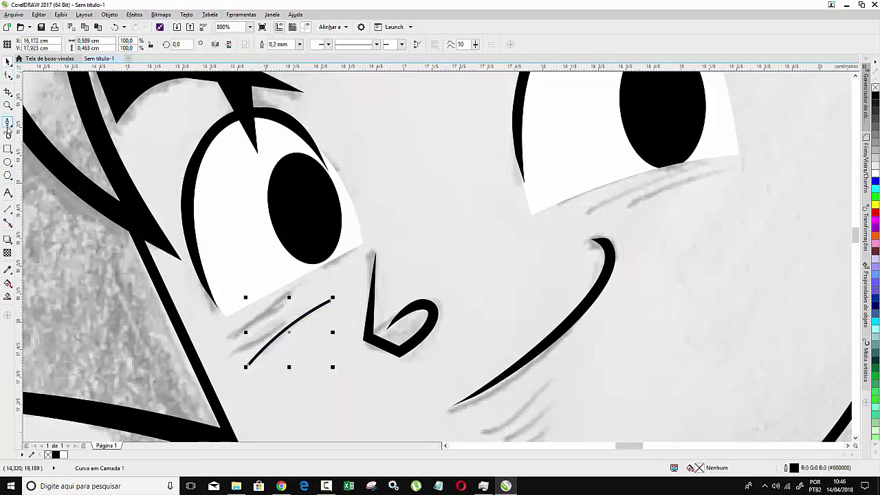
pyautogui.click(301, 282)
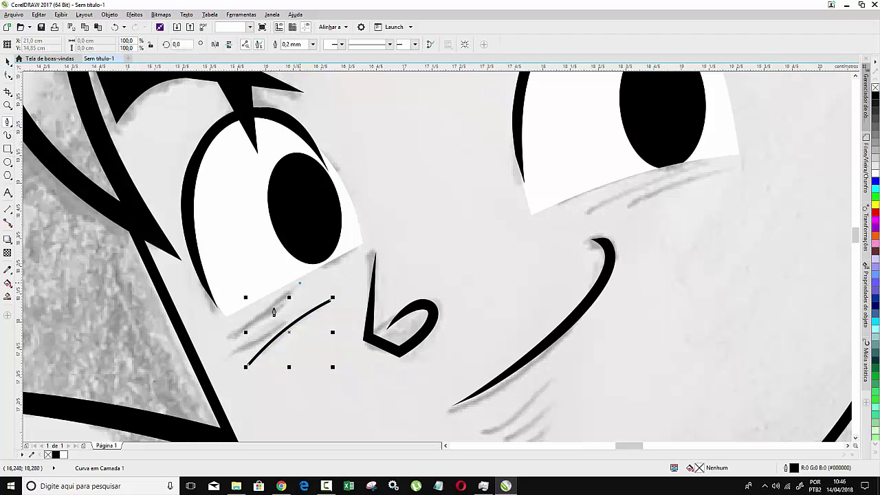
pyautogui.click(222, 342)
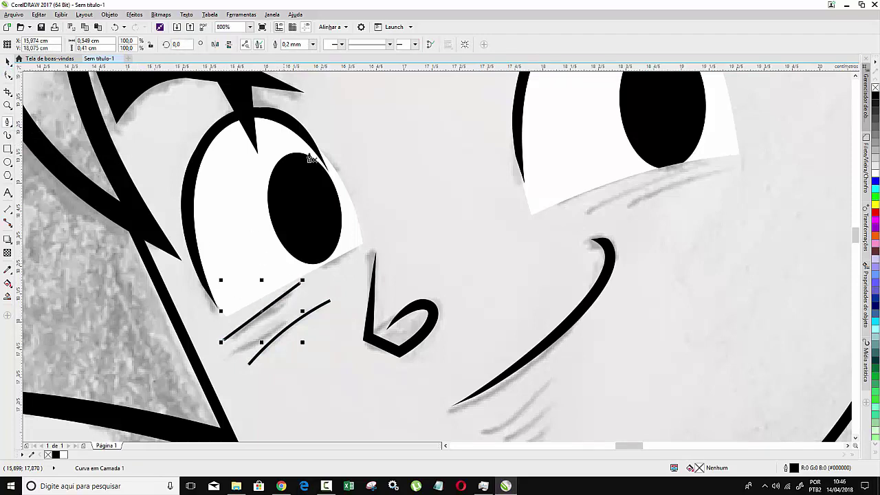
pyautogui.click(8, 75)
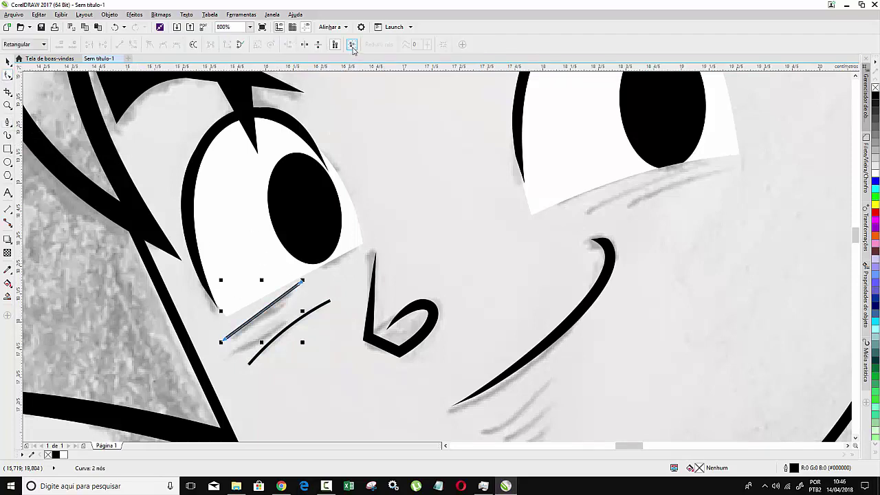
pyautogui.click(255, 317)
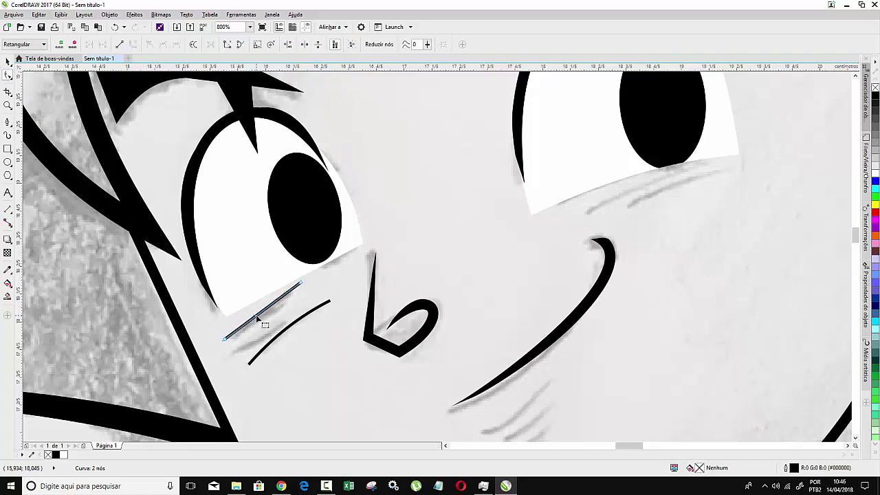
pyautogui.moveTo(253, 313); pyautogui.dragTo(252, 309)
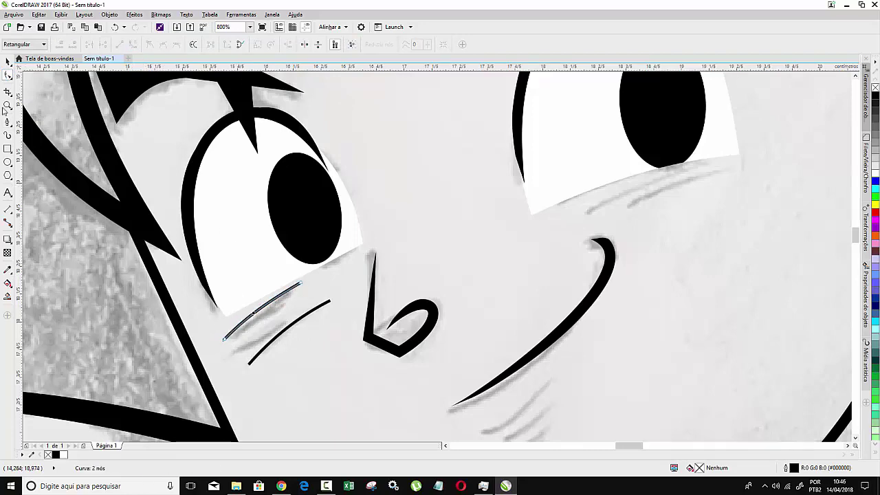
pyautogui.click(8, 61)
pyautogui.scroll(-1, 282, 351)
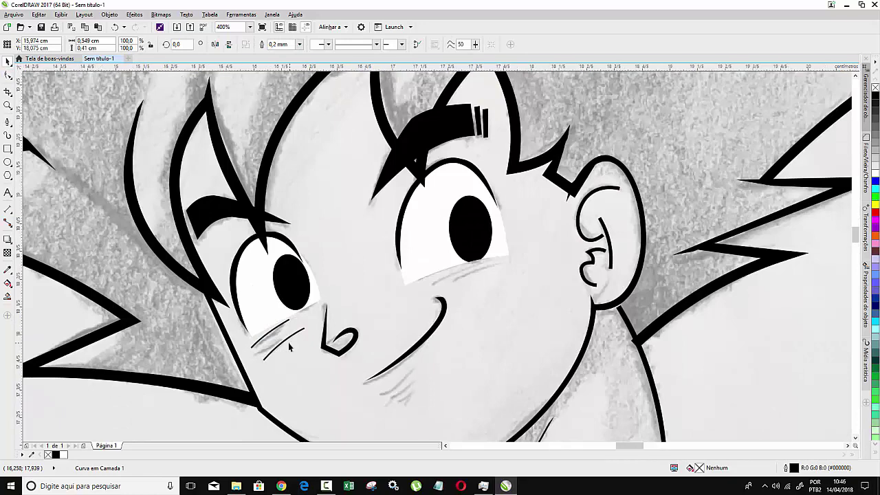
# - Scale a copy of the lower left-cheek whisker to about 85% as a shorter third whisker
pyautogui.scroll(1, 289, 347)
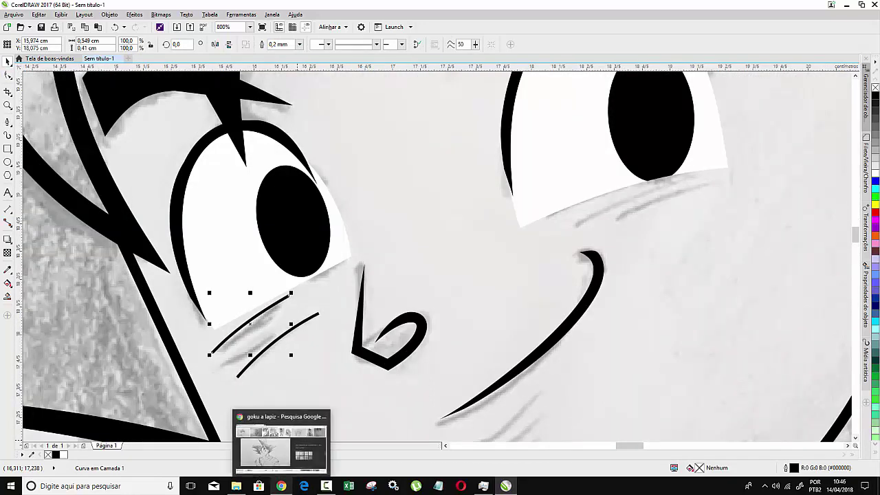
pyautogui.moveTo(282, 487)
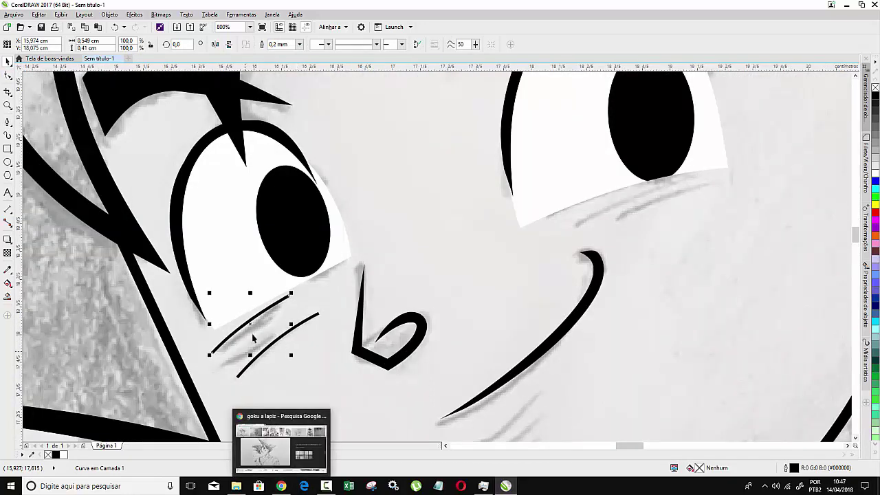
pyautogui.click(260, 347)
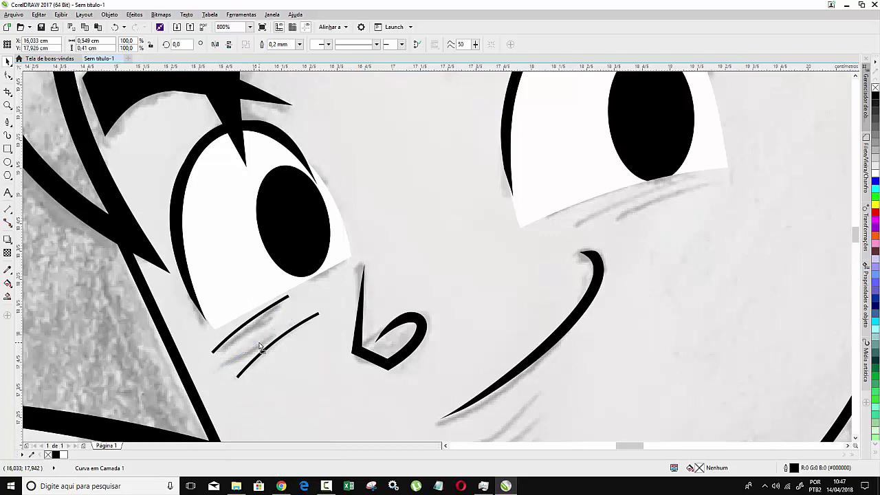
pyautogui.click(260, 347)
pyautogui.moveTo(304, 314); pyautogui.dragTo(285, 323)
pyautogui.press('Escape')
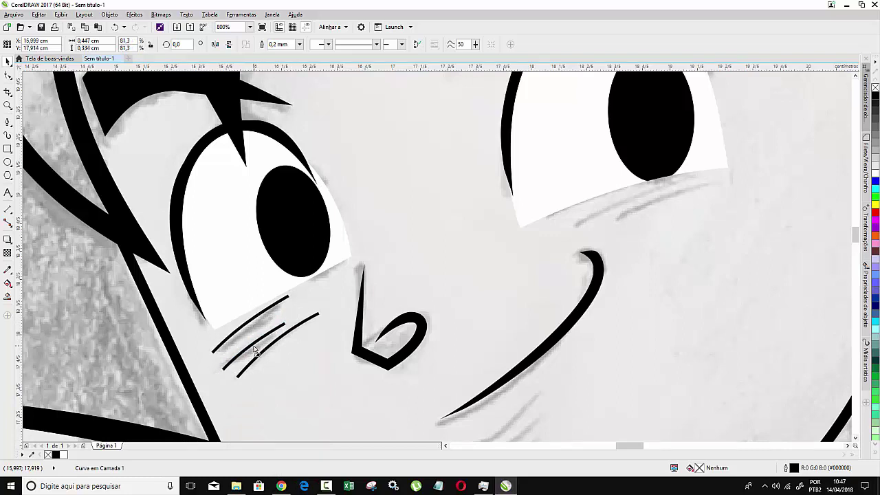
pyautogui.click(255, 350)
# - Copy a whisker under the right eye, rotate it flatter and stretch it longer
pyautogui.scroll(-2, 303, 313)
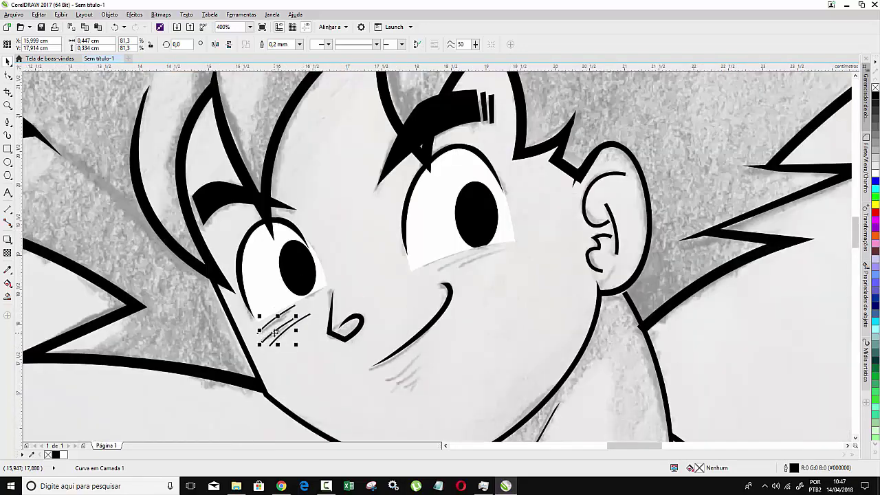
pyautogui.moveTo(275, 333); pyautogui.dragTo(478, 267)
pyautogui.scroll(2, 474, 262)
pyautogui.scroll(2, 417, 302)
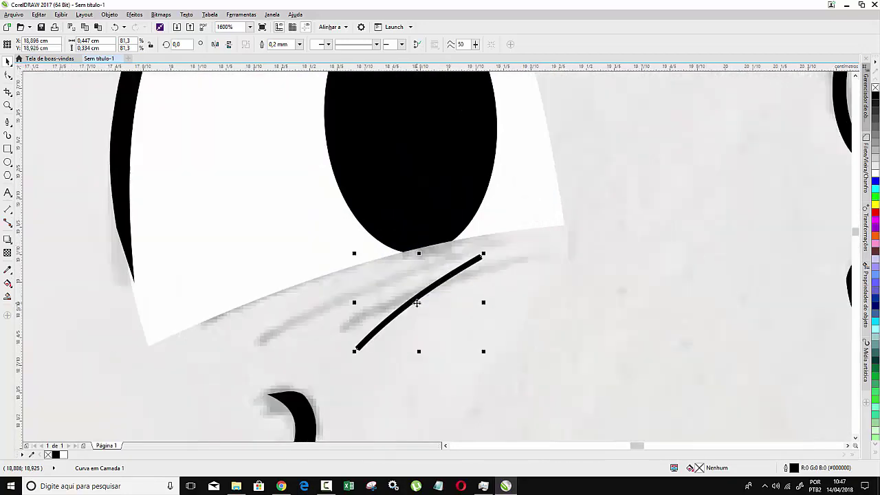
pyautogui.click(417, 303)
pyautogui.moveTo(486, 252); pyautogui.dragTo(521, 255)
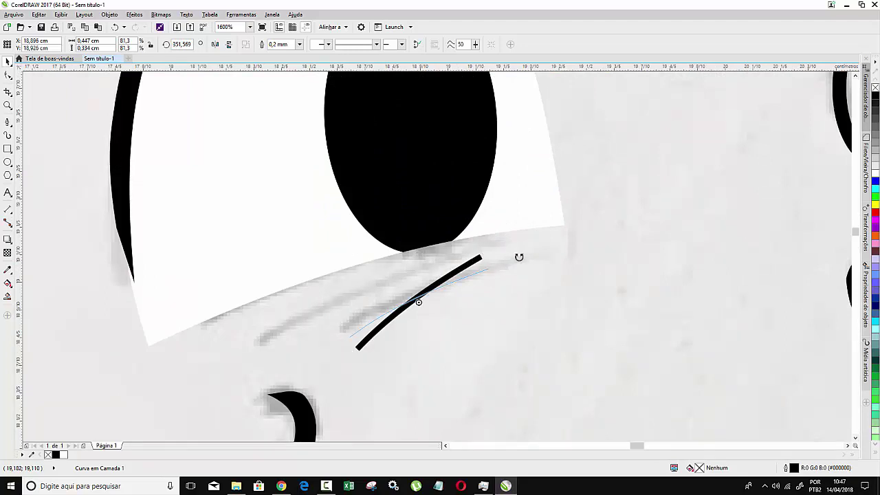
pyautogui.click(420, 297)
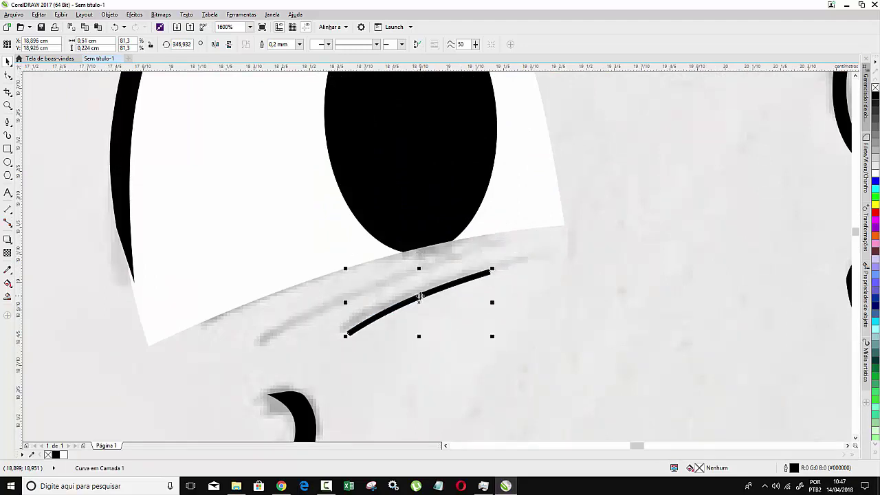
pyautogui.moveTo(498, 264)
pyautogui.mouseDown()
pyautogui.moveTo(541, 253)
pyautogui.moveTo(506, 275)
pyautogui.mouseUp()
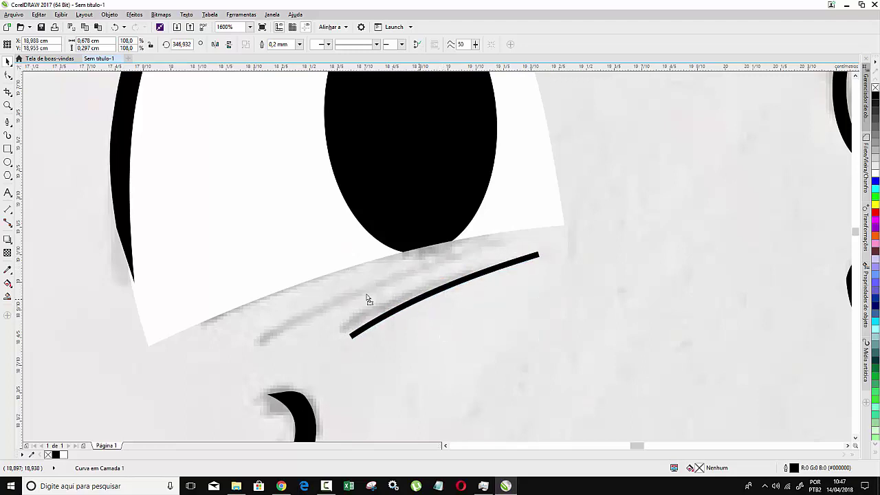
# - Duplicate that whisker slightly to its left and enlarge the copy
pyautogui.moveTo(419, 299); pyautogui.dragTo(365, 294)
pyautogui.moveTo(294, 334); pyautogui.dragTo(254, 351)
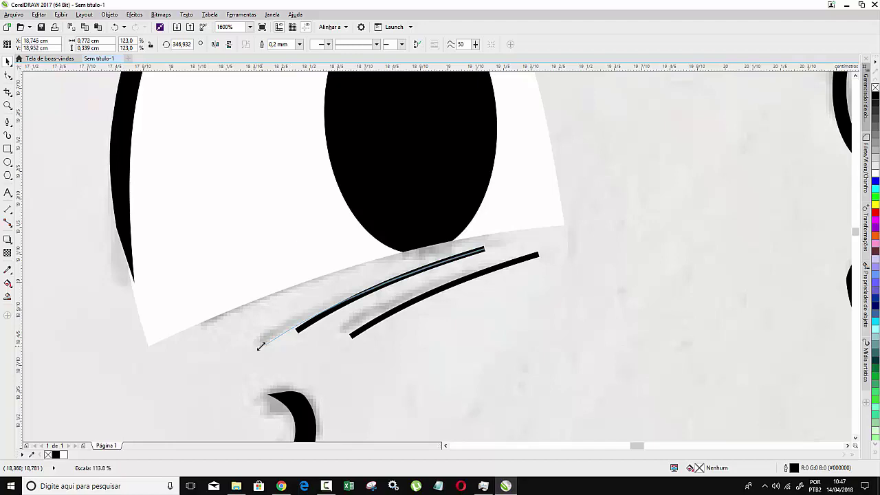
pyautogui.scroll(-2, 221, 344)
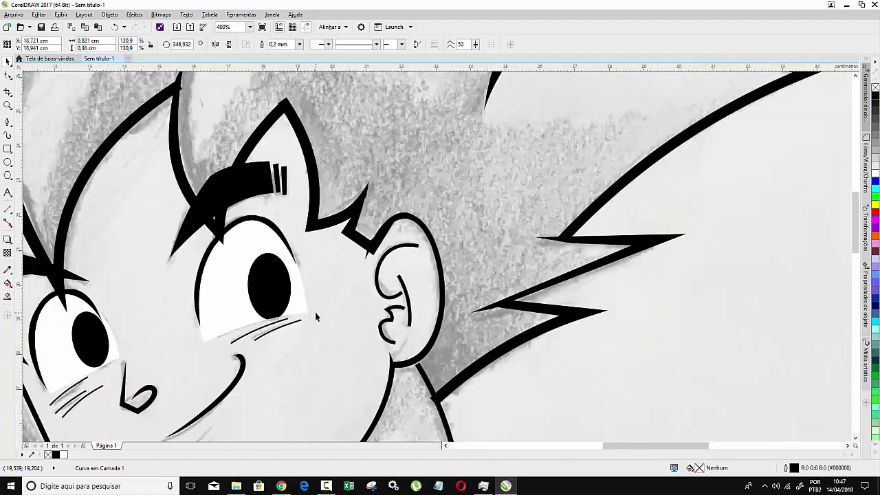
# - Draw a short chin hatch line, mirror it, rotate it upward and position it below the smile
pyautogui.scroll(-1, 272, 363)
pyautogui.scroll(1, 272, 347)
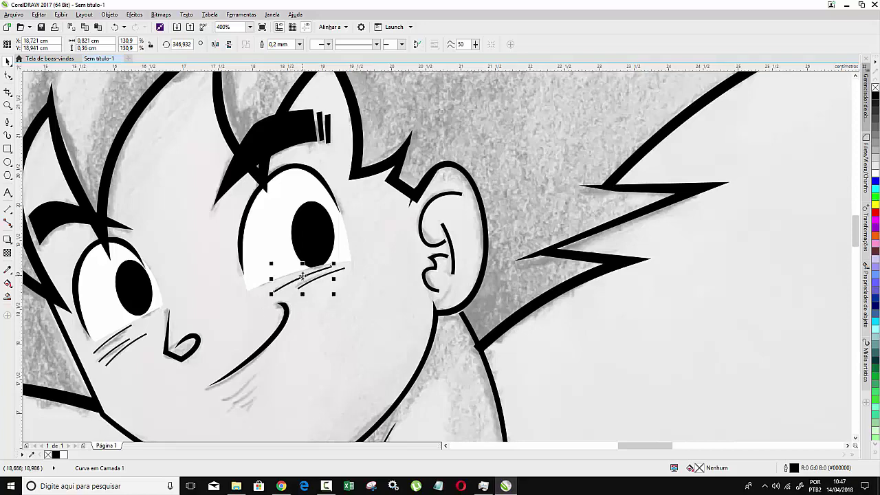
pyautogui.moveTo(272, 383); pyautogui.dragTo(215, 406)
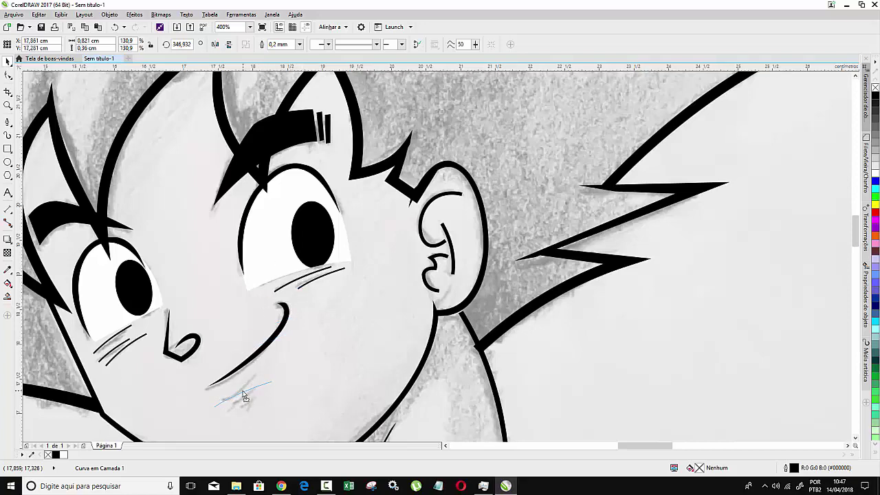
pyautogui.scroll(2, 254, 385)
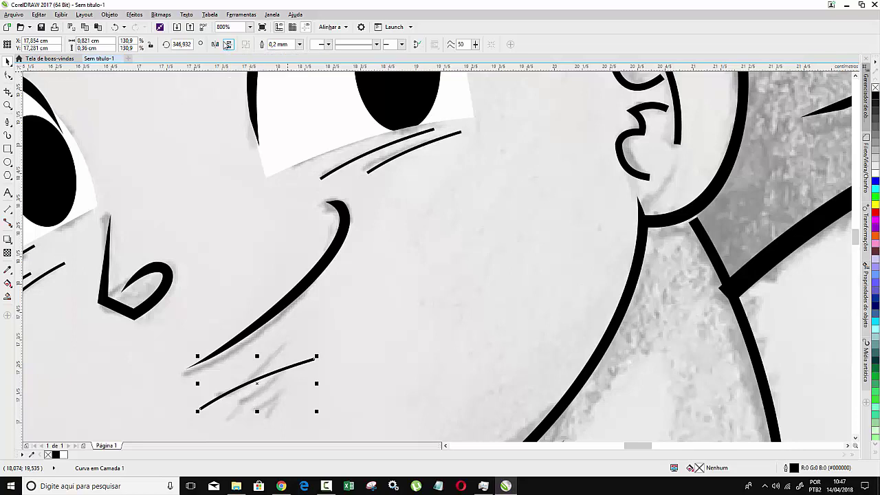
pyautogui.click(228, 44)
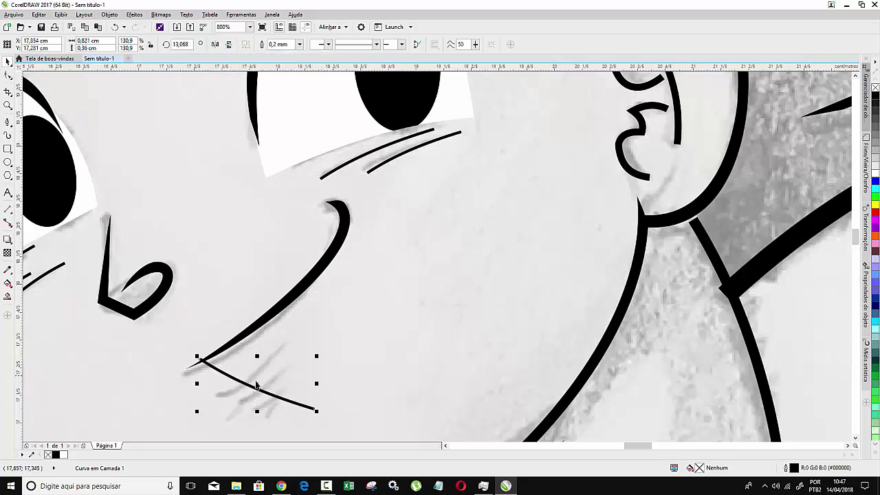
pyautogui.click(258, 385)
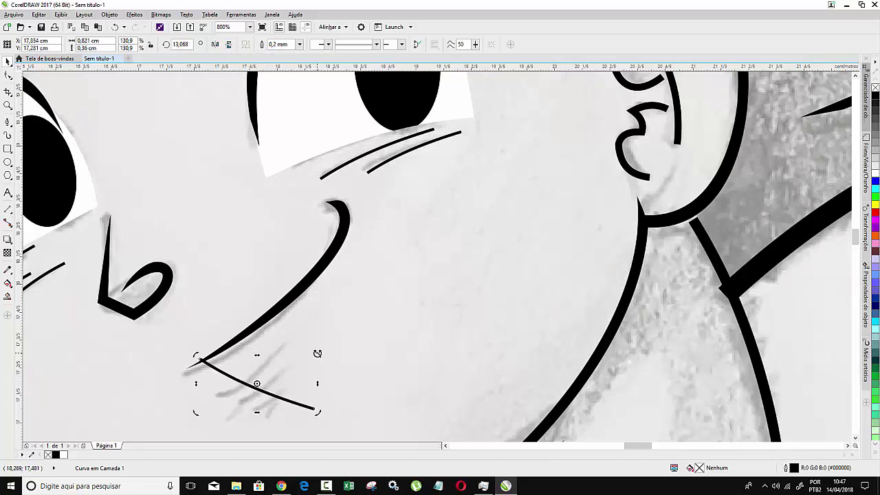
pyautogui.moveTo(317, 354); pyautogui.dragTo(265, 304)
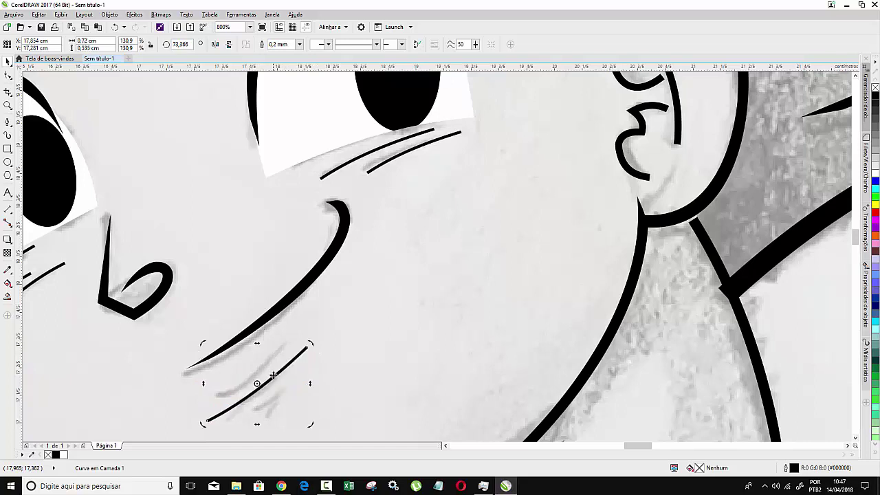
pyautogui.moveTo(273, 375); pyautogui.dragTo(264, 365)
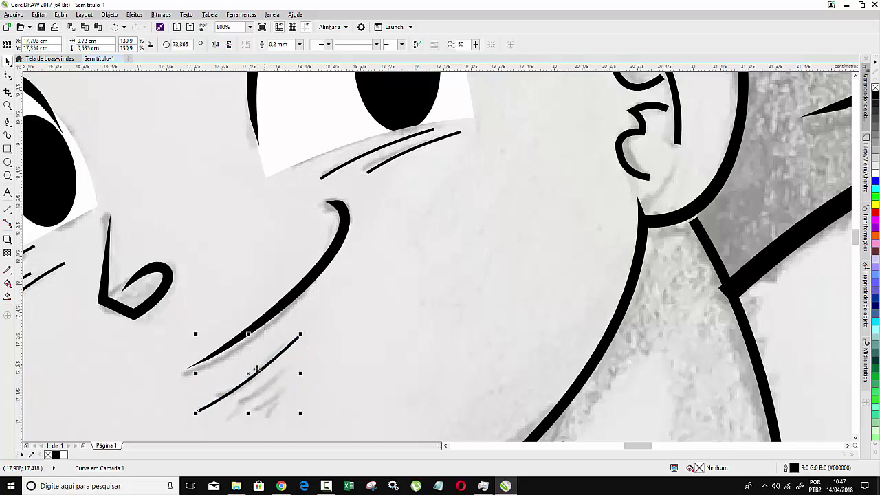
pyautogui.moveTo(195, 412); pyautogui.dragTo(218, 396)
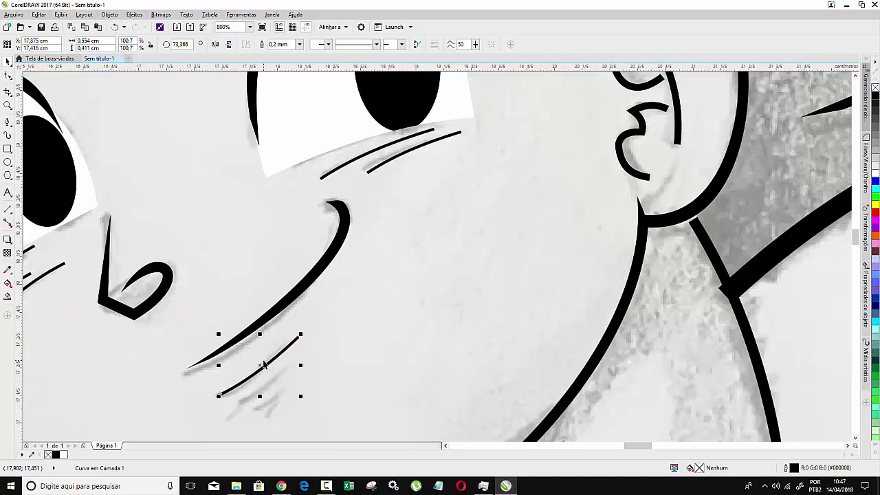
# - Place a shorter copy of the chin hatch line just below the first, then deselect
pyautogui.moveTo(264, 365); pyautogui.dragTo(273, 380)
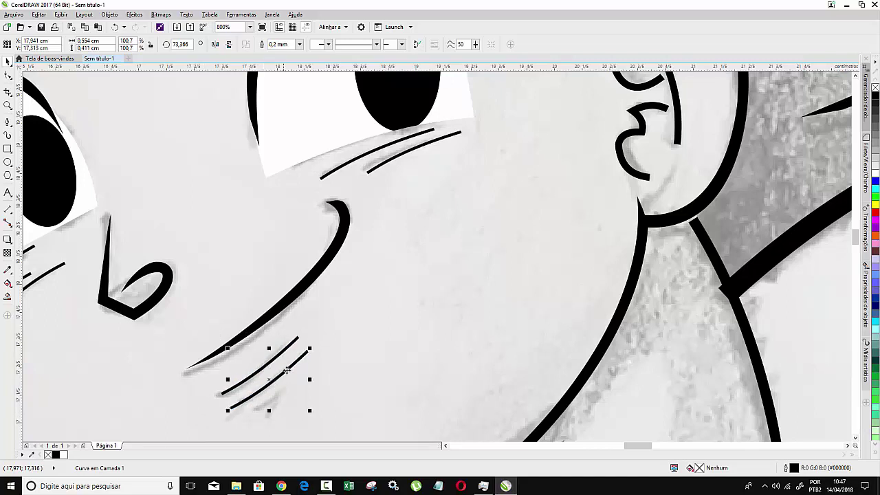
pyautogui.moveTo(308, 350)
pyautogui.mouseDown()
pyautogui.moveTo(283, 369)
pyautogui.moveTo(282, 397)
pyautogui.mouseUp()
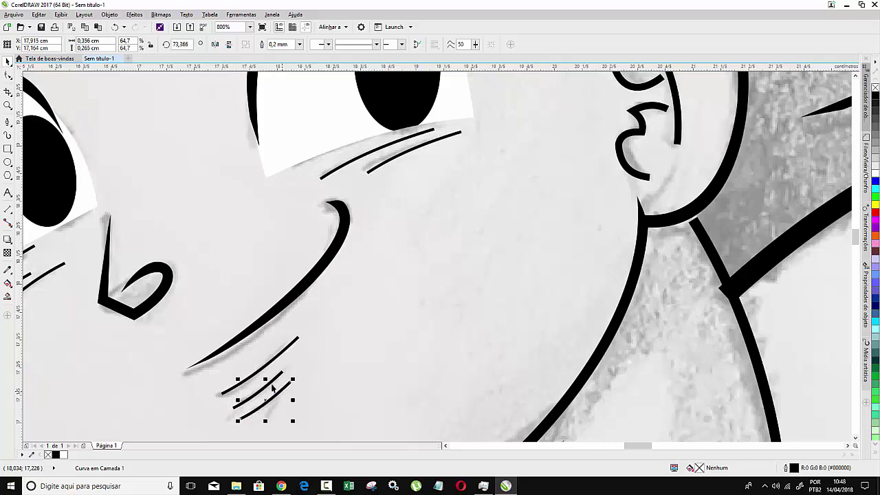
pyautogui.scroll(-1, 241, 413)
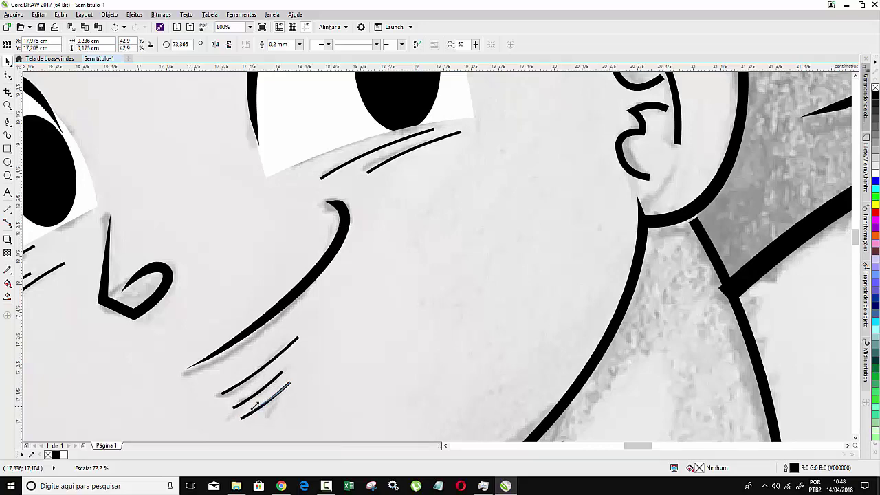
pyautogui.scroll(-1, 270, 326)
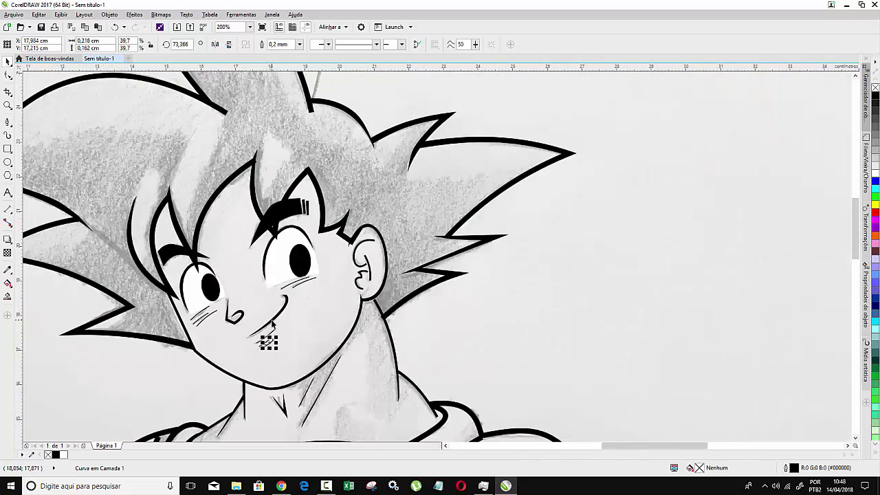
pyautogui.click(451, 318)
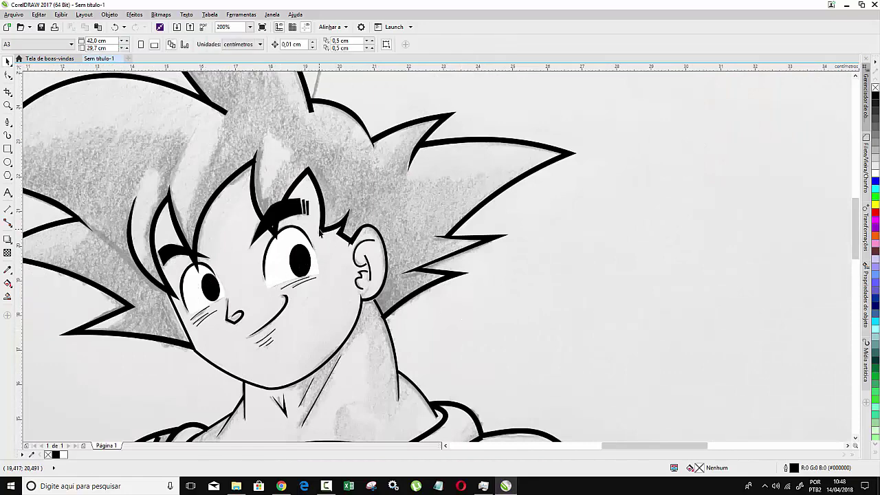
pyautogui.scroll(-1, 287, 278)
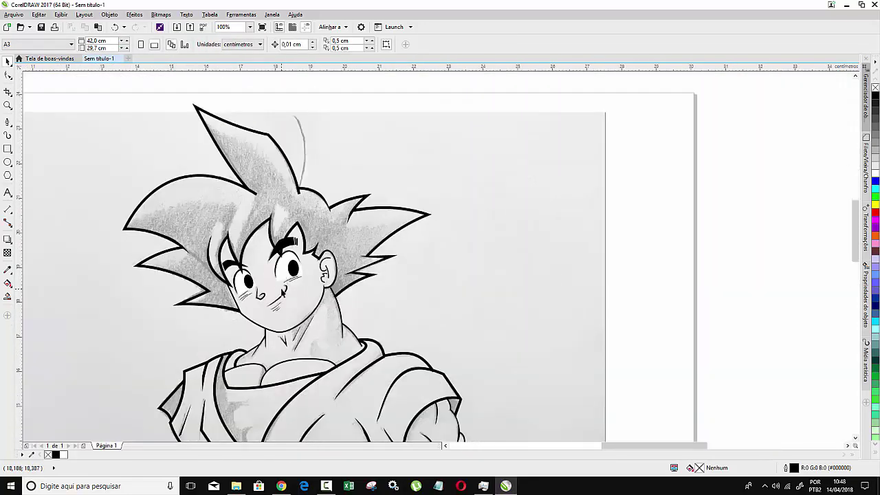
pyautogui.scroll(1, 284, 294)
pyautogui.scroll(1, 253, 299)
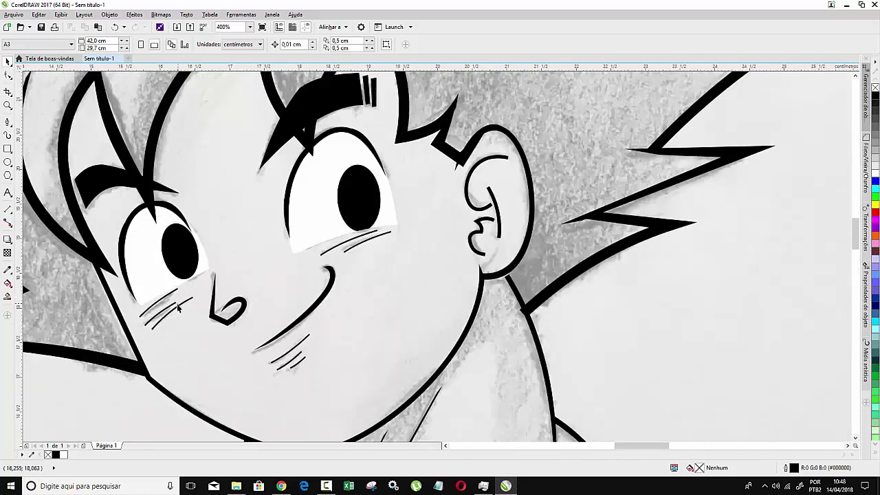
# - Convert the cheek, lower-cheek and inner ear stroke outlines into filled objects via Object > Convert Outline to Object
pyautogui.click(157, 305)
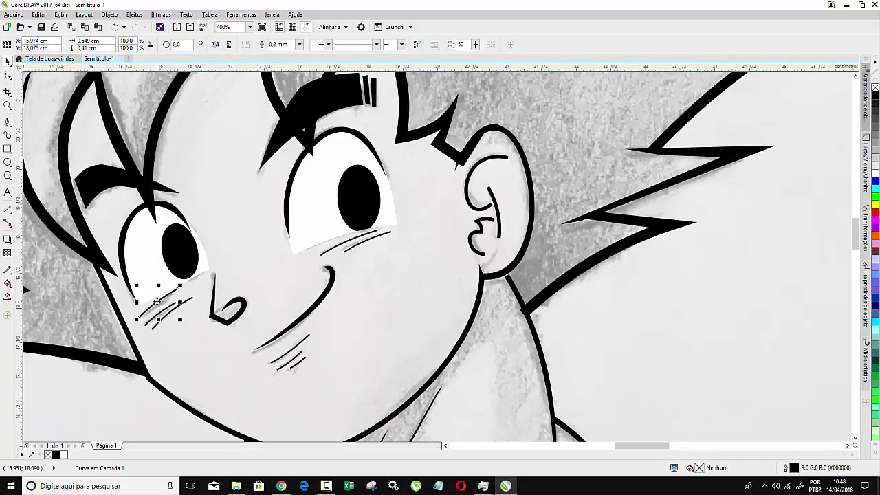
pyautogui.keyDown('shift'); pyautogui.click(173, 308); pyautogui.keyUp('shift')
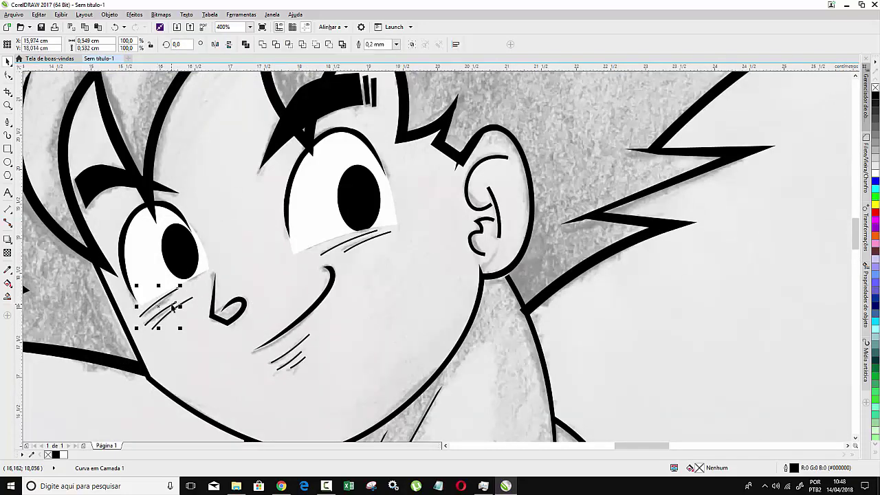
pyautogui.keyDown('shift'); pyautogui.click(190, 297); pyautogui.keyUp('shift')
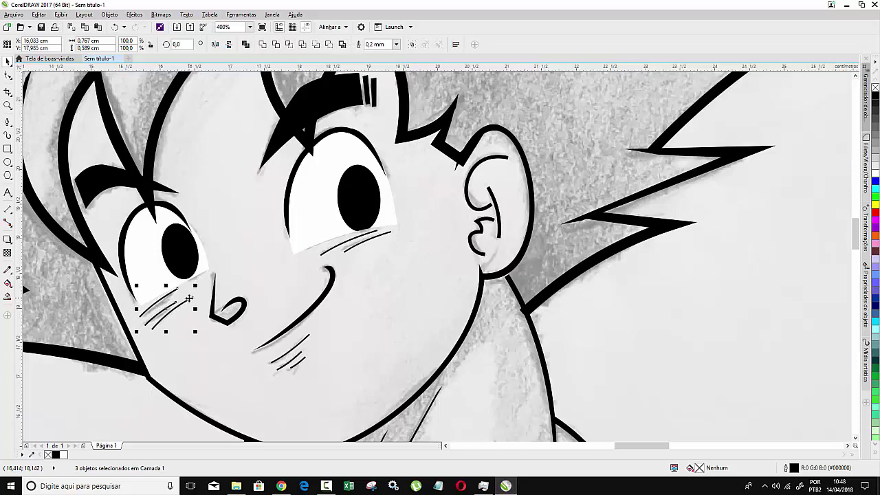
pyautogui.keyDown('shift'); pyautogui.click(333, 248); pyautogui.keyUp('shift')
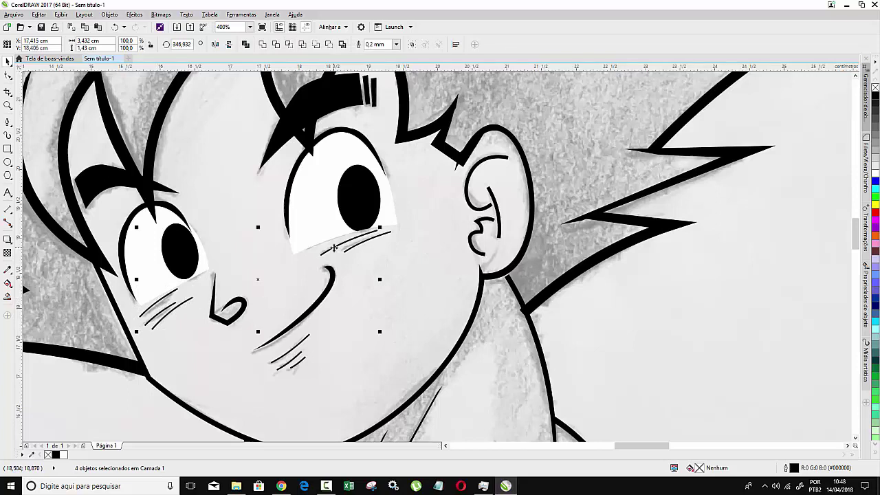
pyautogui.keyDown('shift'); pyautogui.click(292, 354); pyautogui.keyUp('shift')
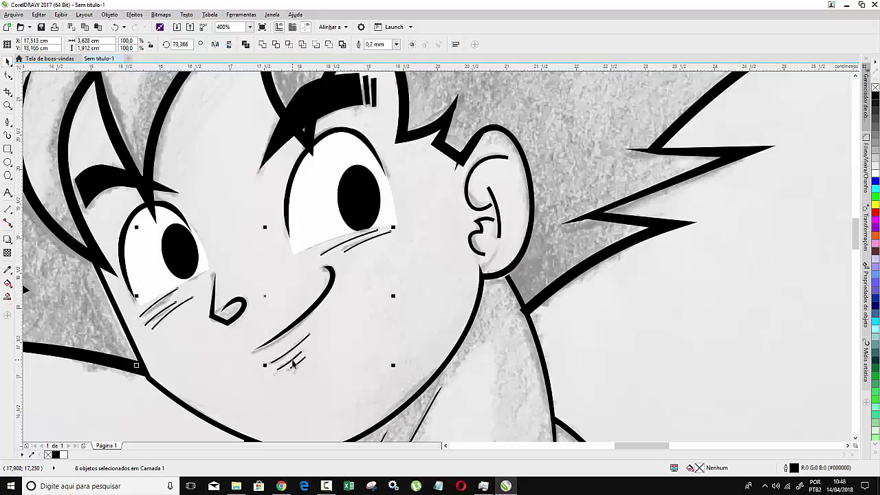
pyautogui.keyDown('shift'); pyautogui.click(301, 367); pyautogui.keyUp('shift')
pyautogui.keyDown('shift'); pyautogui.click(492, 221); pyautogui.keyUp('shift')
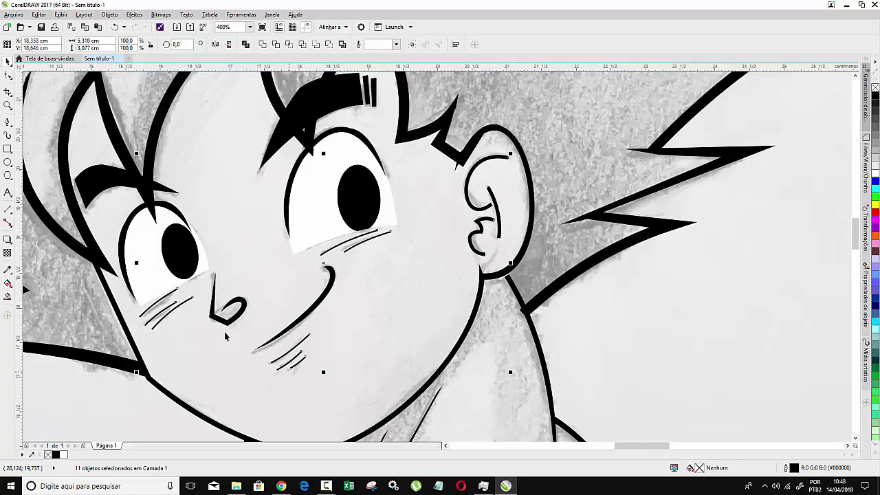
pyautogui.scroll(-2, 377, 271)
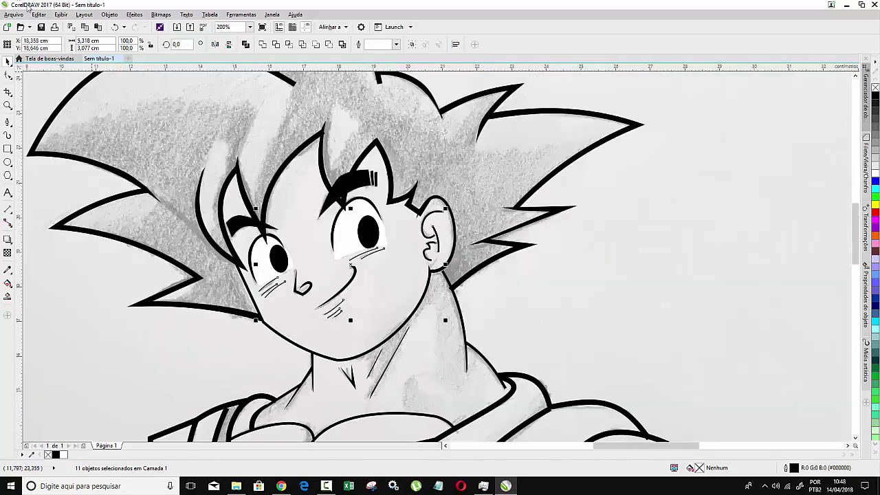
pyautogui.click(111, 15)
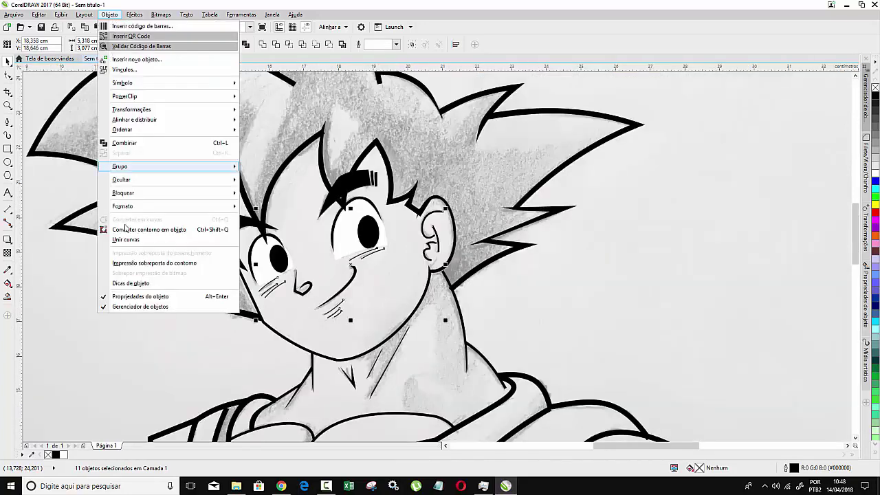
pyautogui.click(136, 234)
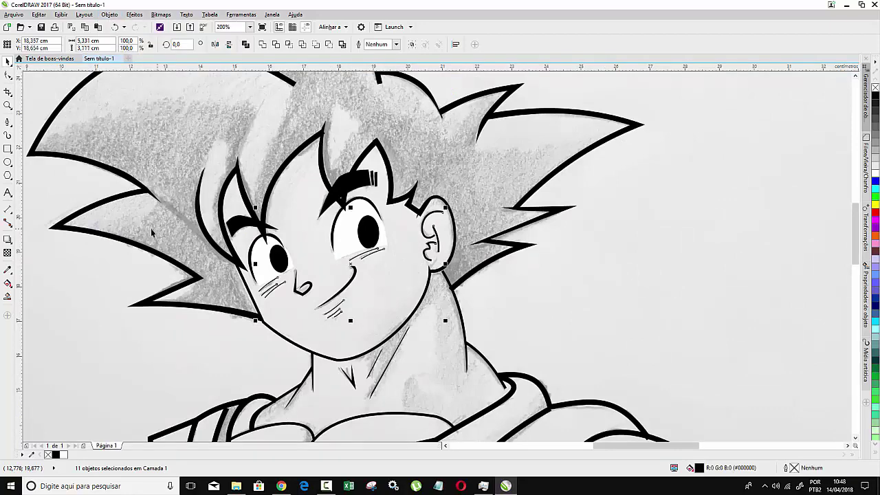
# - With the Shape tool, taper the ends of the upper, lower and middle hatch strokes
pyautogui.click(8, 75)
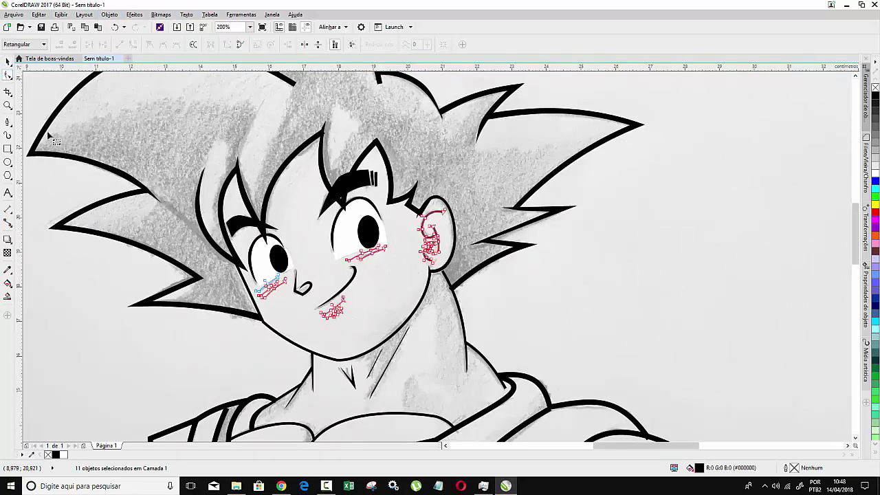
pyautogui.scroll(2, 260, 272)
pyautogui.scroll(2, 259, 272)
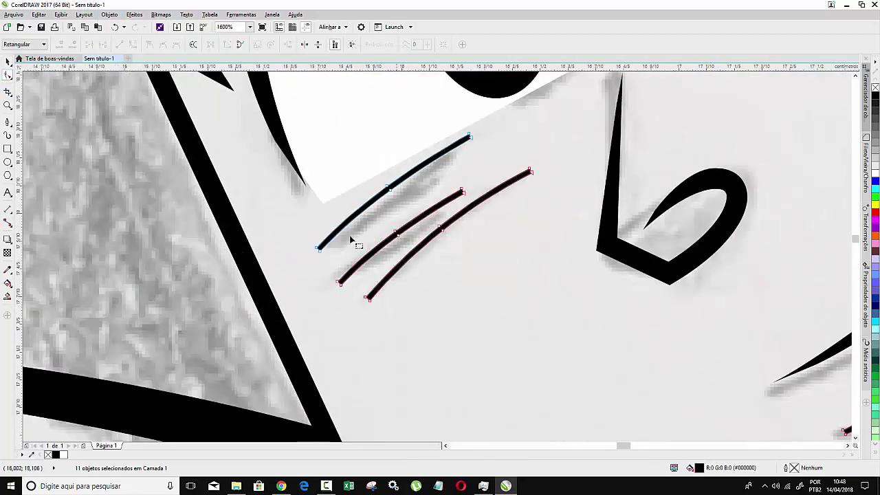
pyautogui.scroll(2, 318, 251)
pyautogui.scroll(6, 303, 274)
pyautogui.moveTo(297, 275); pyautogui.dragTo(335, 251)
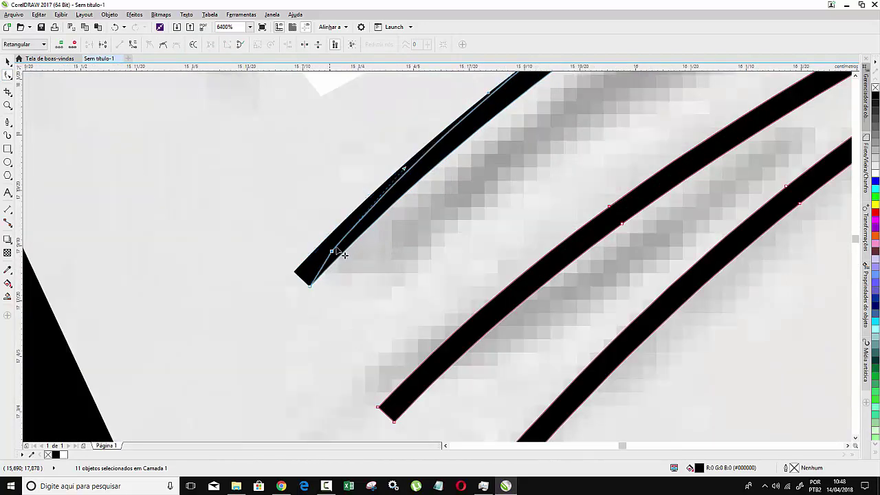
pyautogui.scroll(-3, 337, 252)
pyautogui.scroll(-3, 340, 252)
pyautogui.scroll(2, 447, 177)
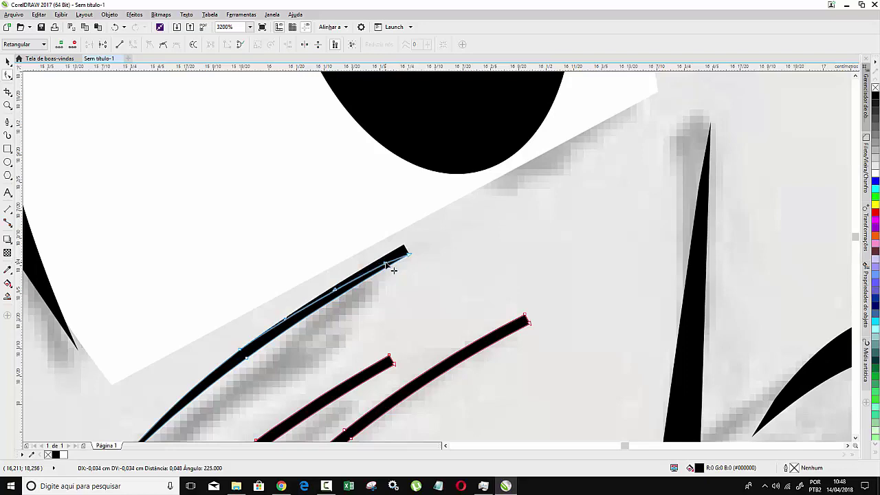
pyautogui.moveTo(405, 251); pyautogui.dragTo(410, 256)
pyautogui.moveTo(529, 321); pyautogui.dragTo(534, 328)
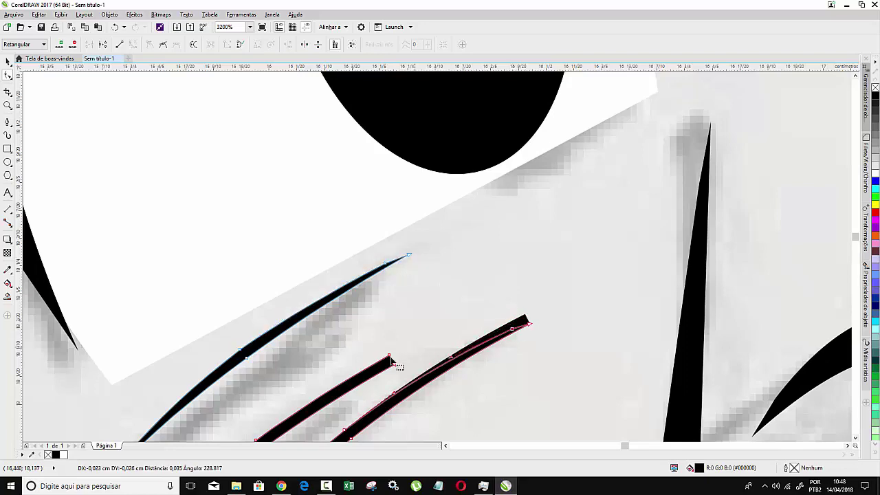
pyautogui.moveTo(392, 361); pyautogui.dragTo(375, 373)
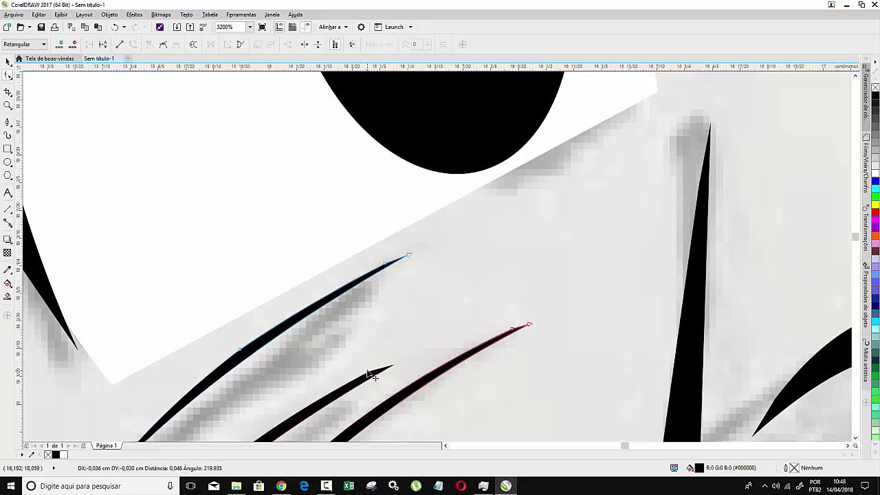
# - Taper the remaining hatch ends, including the long line's lower end and upper tip
pyautogui.scroll(-1, 341, 340)
pyautogui.scroll(-1, 340, 340)
pyautogui.scroll(2, 316, 399)
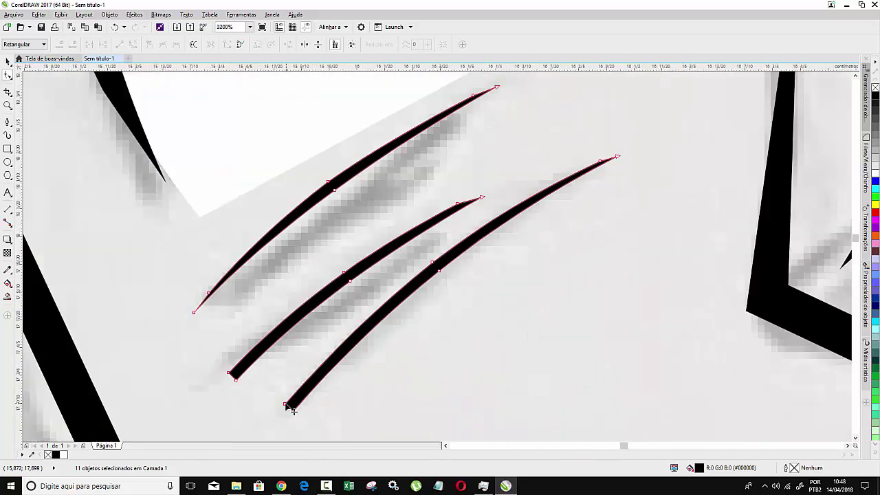
pyautogui.moveTo(294, 408); pyautogui.dragTo(311, 397)
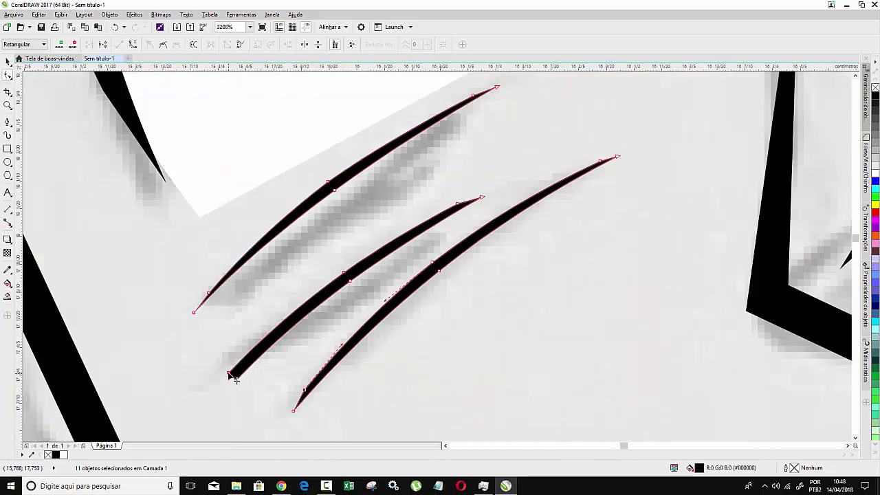
pyautogui.moveTo(232, 374); pyautogui.dragTo(256, 369)
pyautogui.scroll(-1, 255, 369)
pyautogui.scroll(-1, 275, 340)
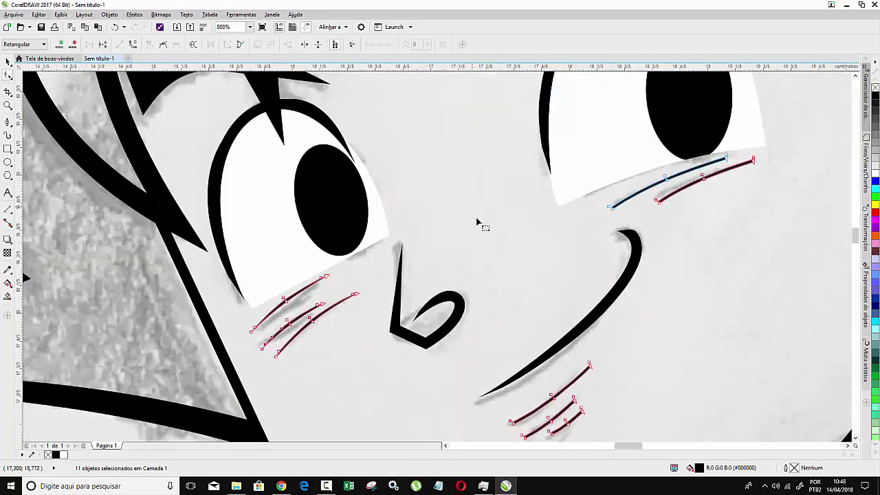
pyautogui.scroll(1, 509, 430)
pyautogui.scroll(1, 516, 413)
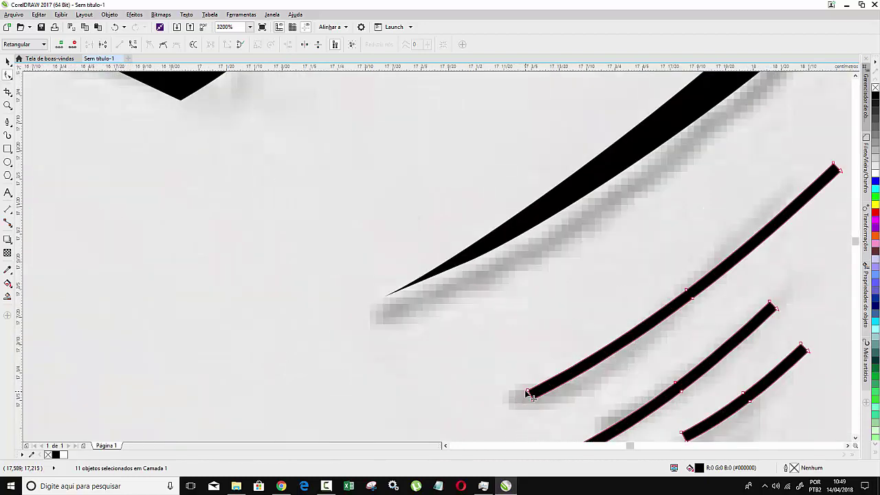
pyautogui.moveTo(531, 396)
pyautogui.mouseDown()
pyautogui.moveTo(557, 389)
pyautogui.moveTo(533, 399)
pyautogui.mouseUp()
pyautogui.moveTo(835, 166); pyautogui.dragTo(826, 184)
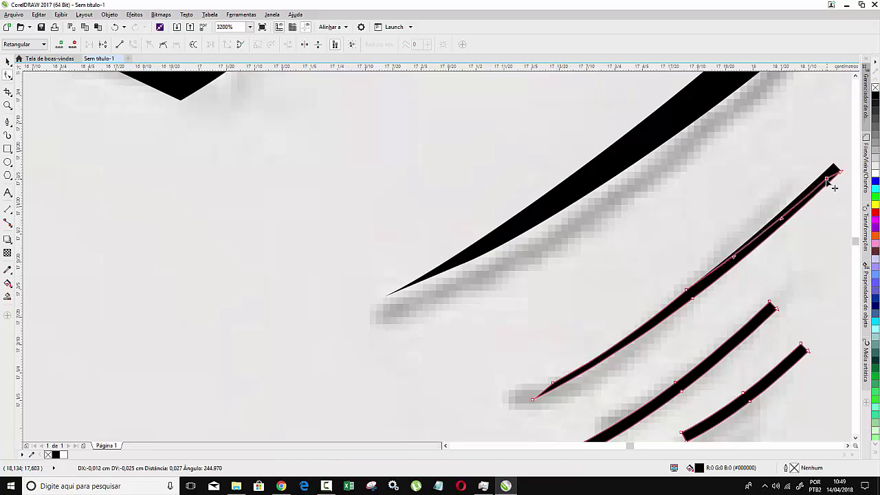
pyautogui.moveTo(771, 313); pyautogui.dragTo(776, 309)
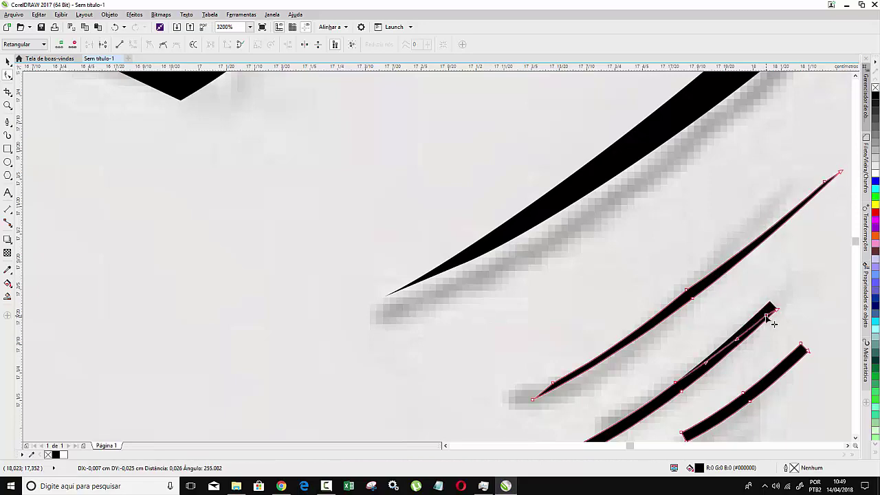
# - Taper the middle line's lower end and reshape the right line into an even taper
pyautogui.scroll(-3, 591, 401)
pyautogui.scroll(2, 591, 401)
pyautogui.scroll(2, 584, 379)
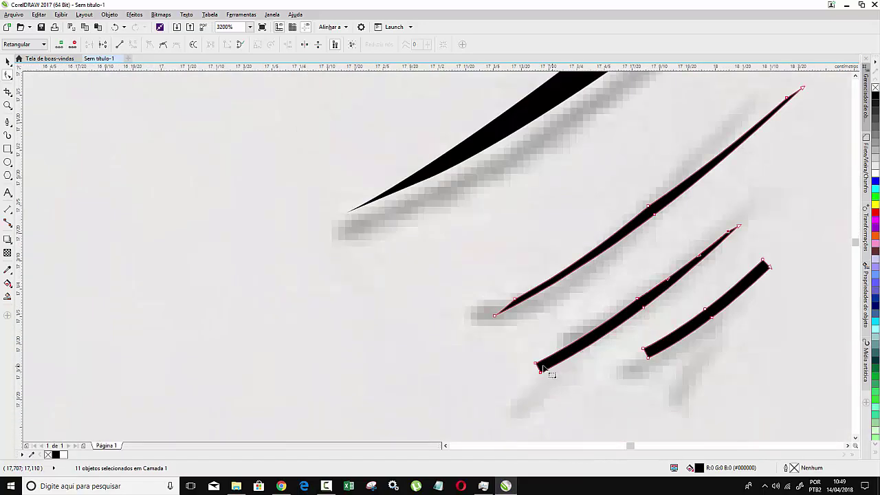
pyautogui.moveTo(552, 369); pyautogui.dragTo(554, 368)
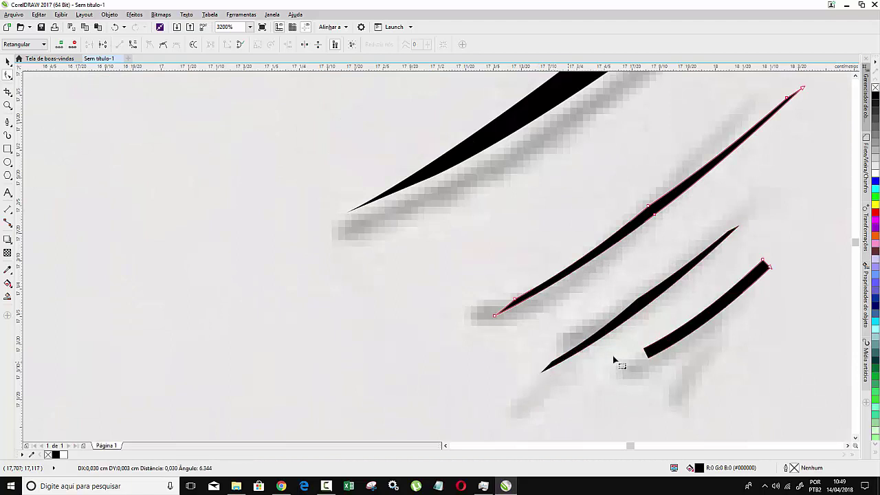
pyautogui.moveTo(652, 352); pyautogui.dragTo(654, 359)
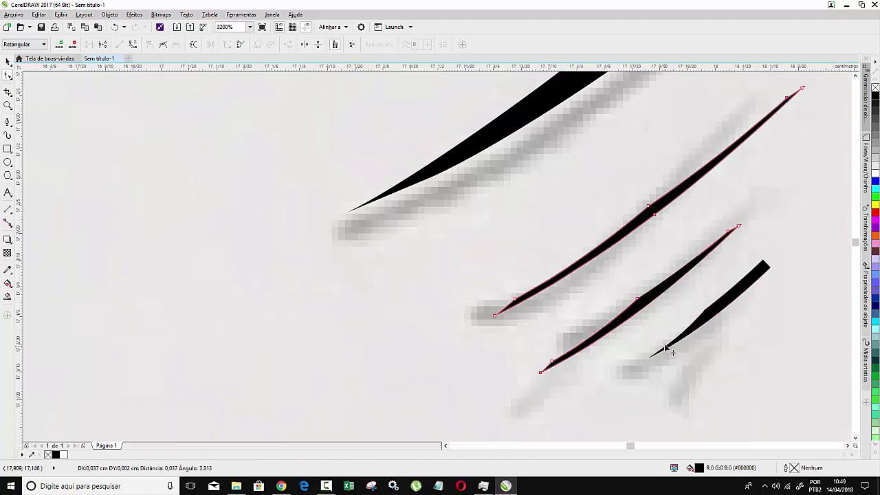
pyautogui.moveTo(769, 269); pyautogui.dragTo(773, 273)
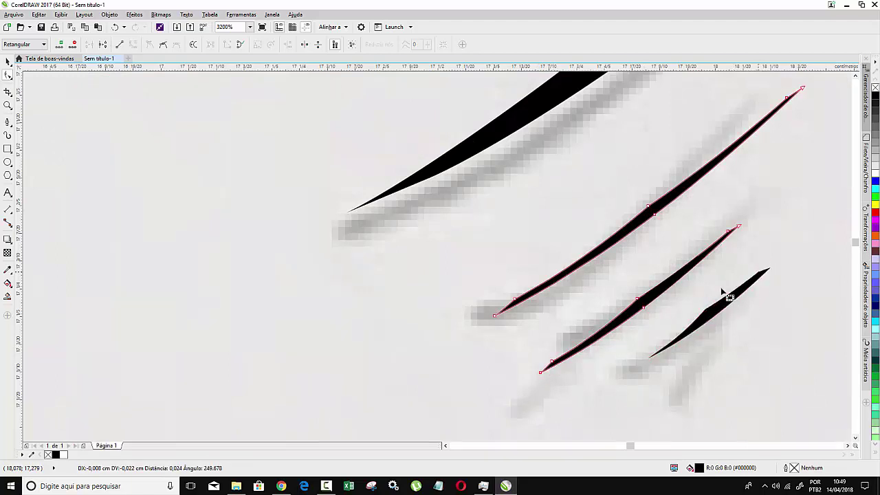
pyautogui.moveTo(706, 310); pyautogui.dragTo(712, 316)
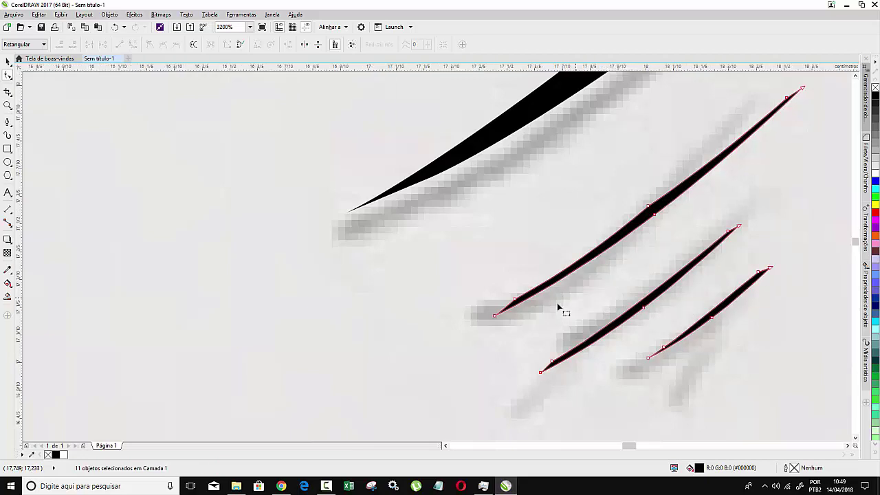
# - Taper the ends of the two whisker lines under the right eye
pyautogui.scroll(-2, 562, 303)
pyautogui.scroll(-2, 713, 169)
pyautogui.scroll(-1, 713, 168)
pyautogui.scroll(2, 683, 147)
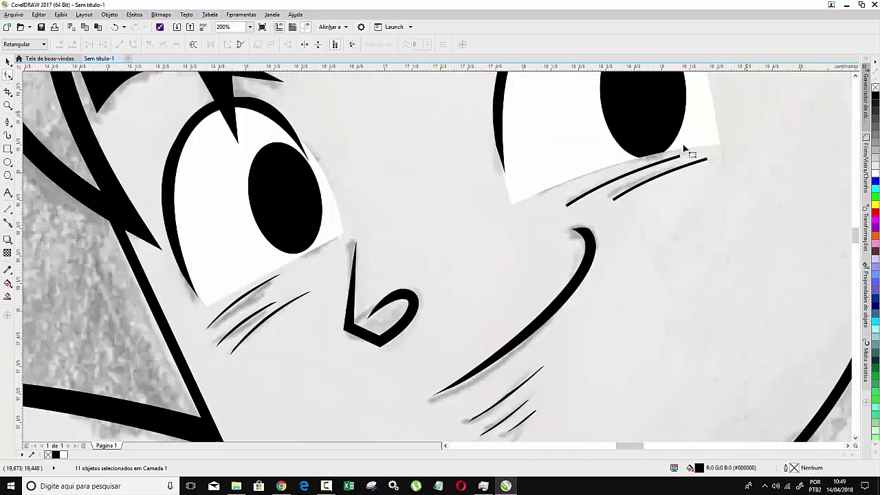
pyautogui.scroll(1, 584, 169)
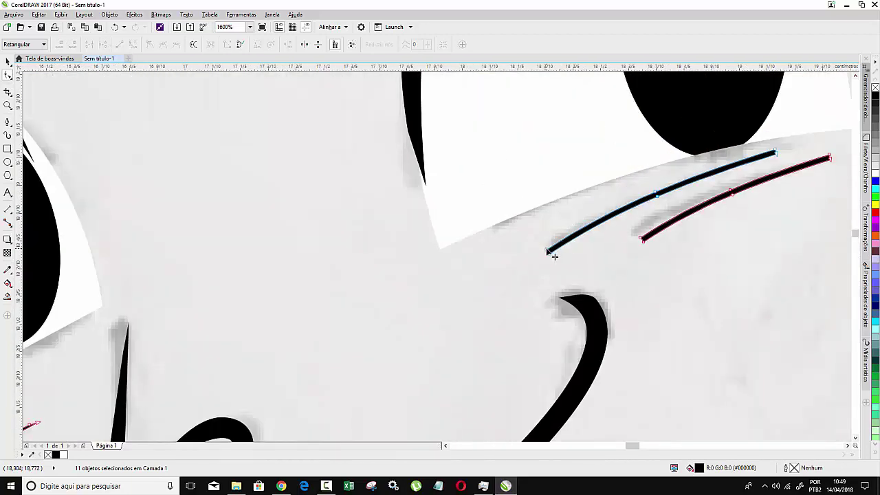
pyautogui.moveTo(548, 252); pyautogui.dragTo(566, 243)
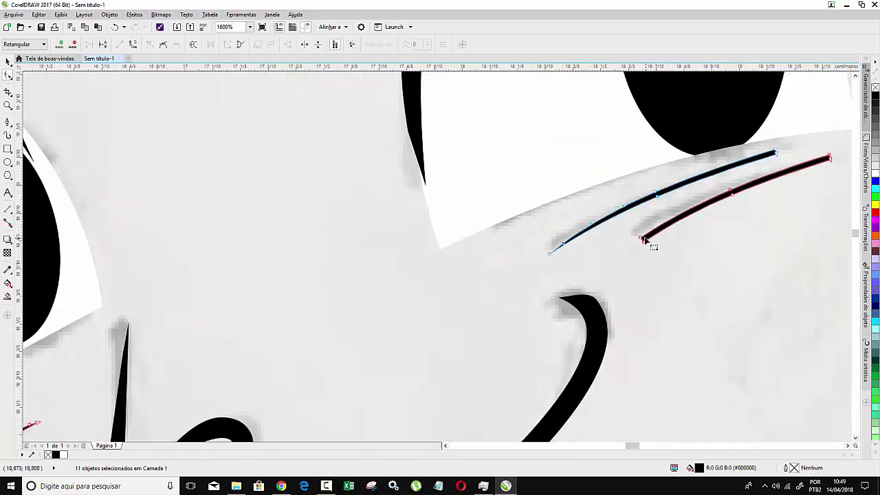
pyautogui.moveTo(645, 240); pyautogui.dragTo(663, 239)
pyautogui.moveTo(830, 156); pyautogui.dragTo(705, 184)
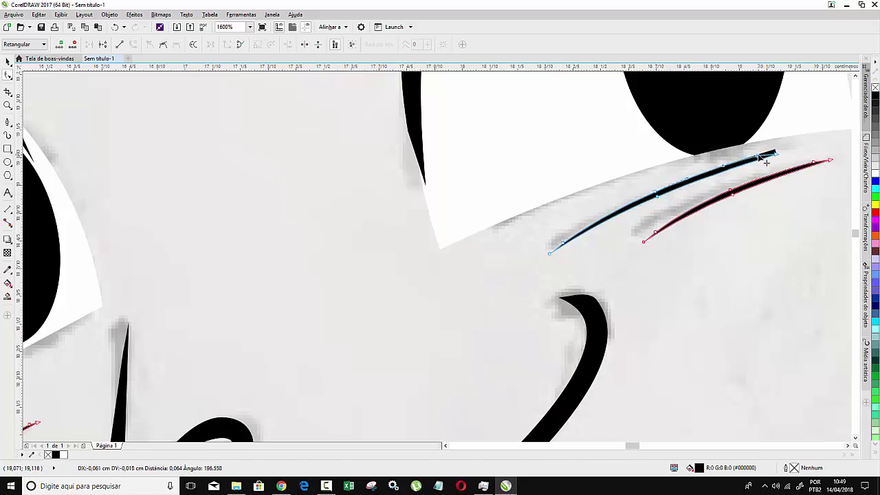
# - Taper both ends of the upper ear curve and reshape the inner ear stroke's top
pyautogui.scroll(-2, 705, 184)
pyautogui.scroll(-1, 715, 189)
pyautogui.scroll(2, 730, 193)
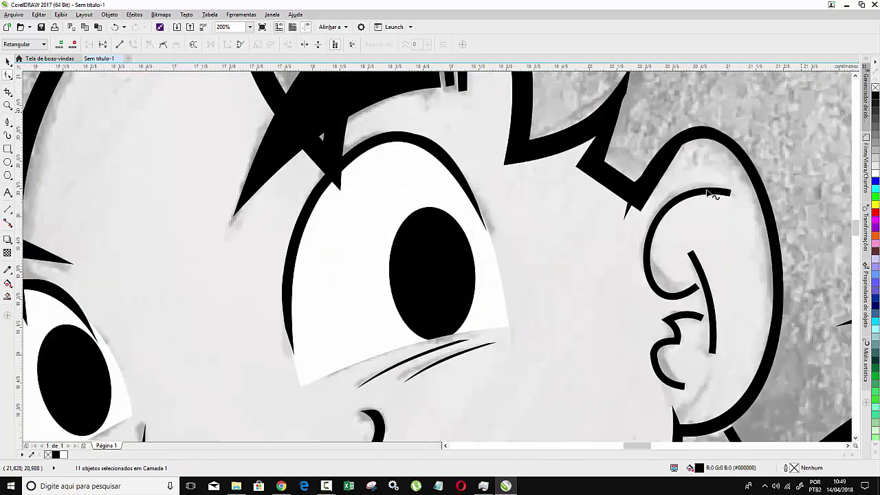
pyautogui.scroll(1, 731, 193)
pyautogui.moveTo(735, 193); pyautogui.dragTo(731, 200)
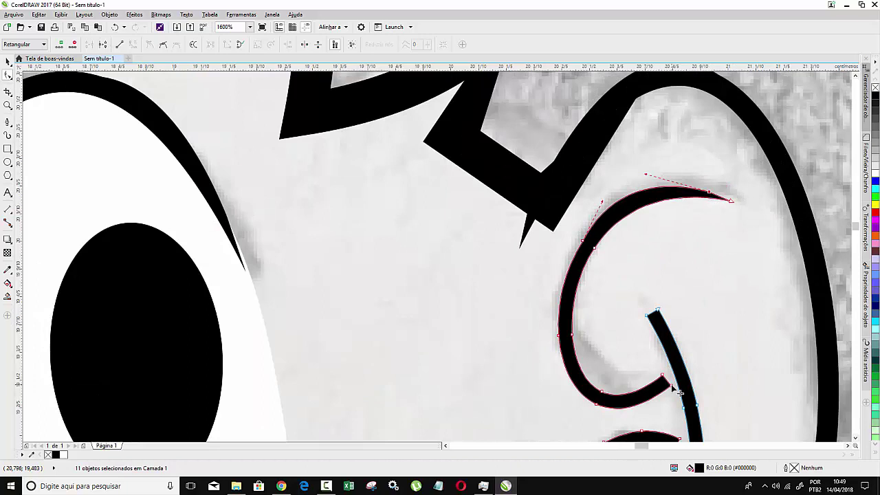
pyautogui.moveTo(679, 392); pyautogui.dragTo(660, 392)
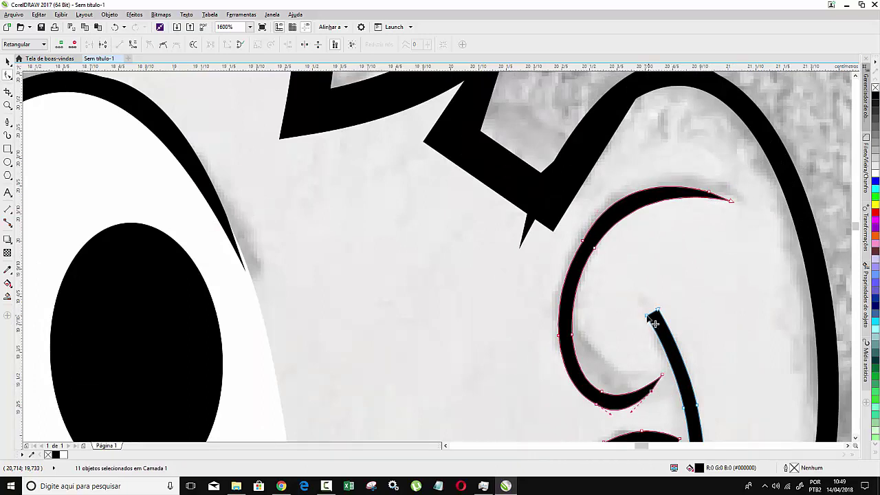
pyautogui.moveTo(655, 324); pyautogui.dragTo(666, 338)
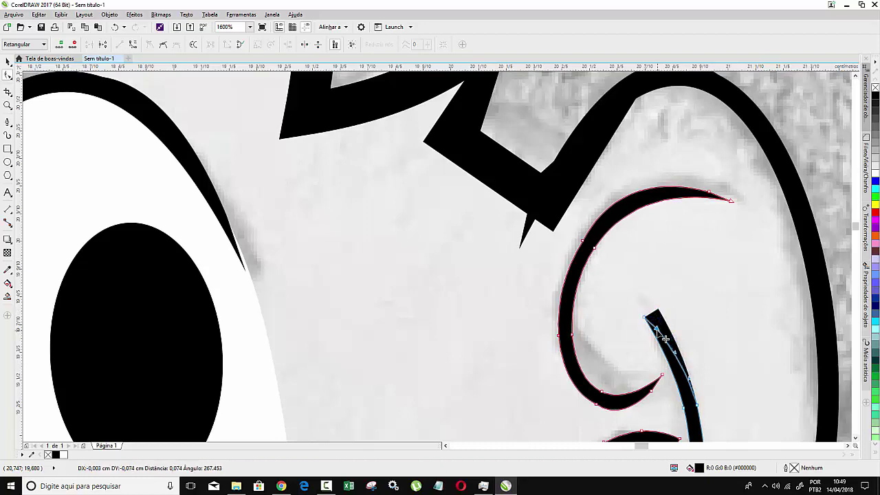
# - Taper the inner ear stroke's lower end and the lower ear stroke's bottom tip
pyautogui.scroll(-3, 647, 317)
pyautogui.scroll(-2, 625, 300)
pyautogui.scroll(3, 633, 330)
pyautogui.scroll(2, 638, 344)
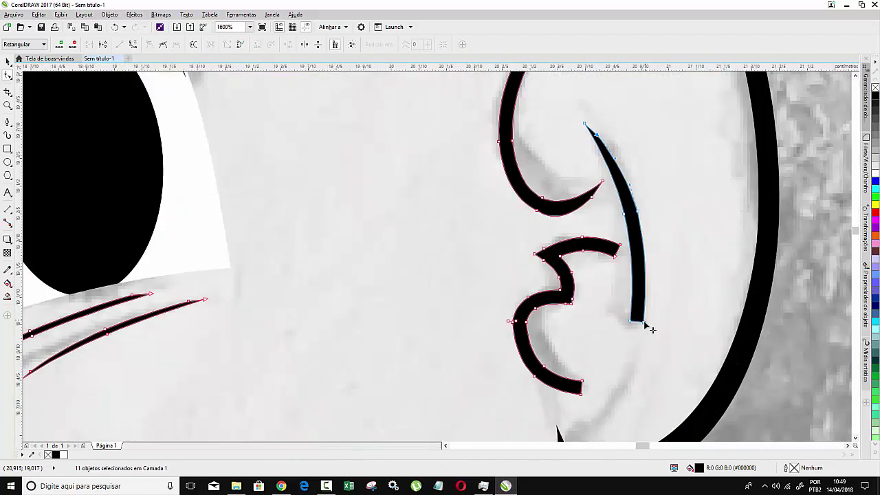
pyautogui.moveTo(646, 325); pyautogui.dragTo(613, 254)
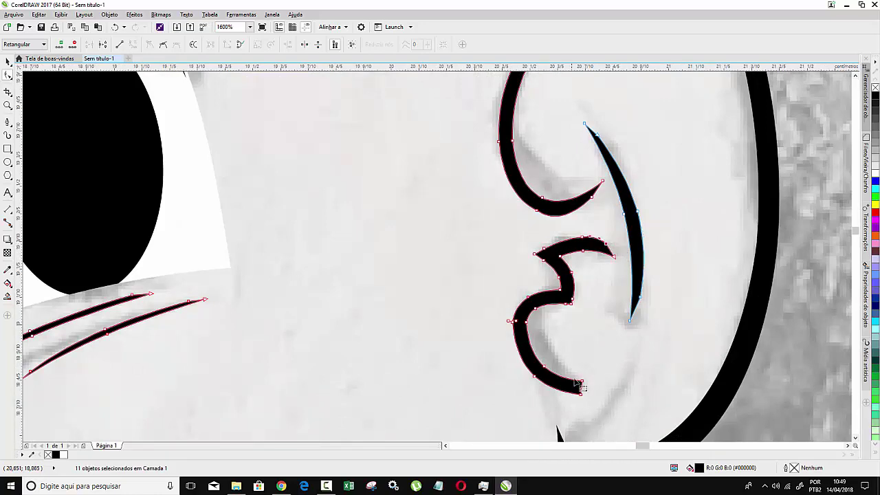
pyautogui.moveTo(581, 396); pyautogui.dragTo(572, 389)
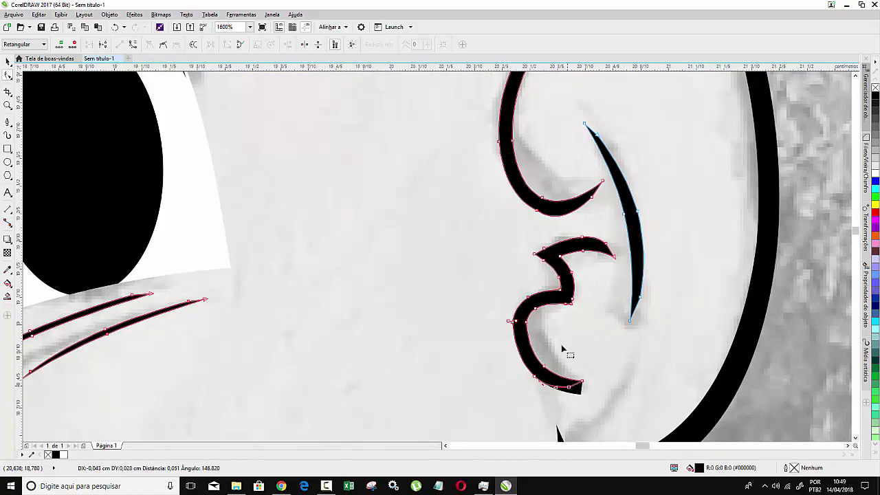
# - Move the neck line's top node up so it meets the ear
pyautogui.scroll(-5, 562, 351)
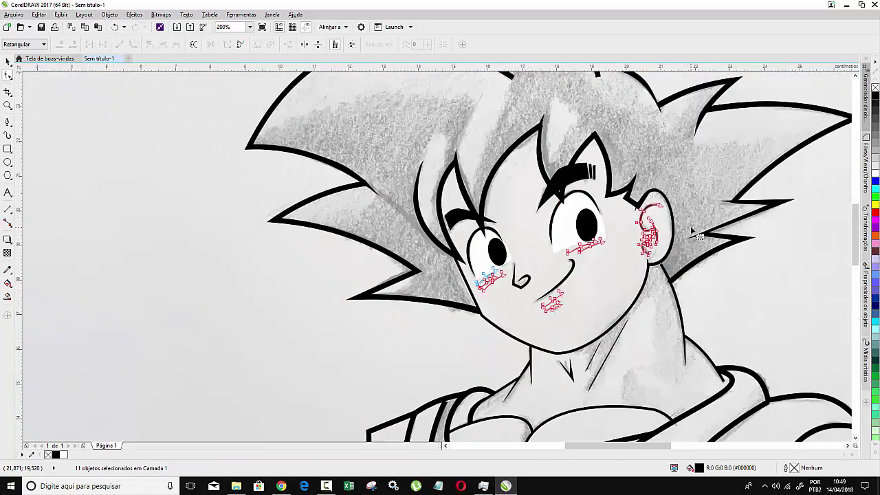
pyautogui.click(683, 275)
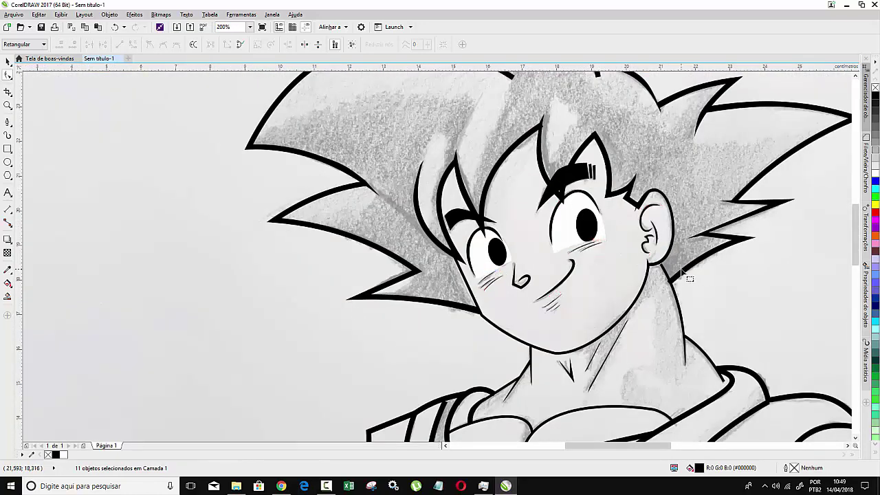
pyautogui.scroll(2, 681, 278)
pyautogui.scroll(2, 630, 327)
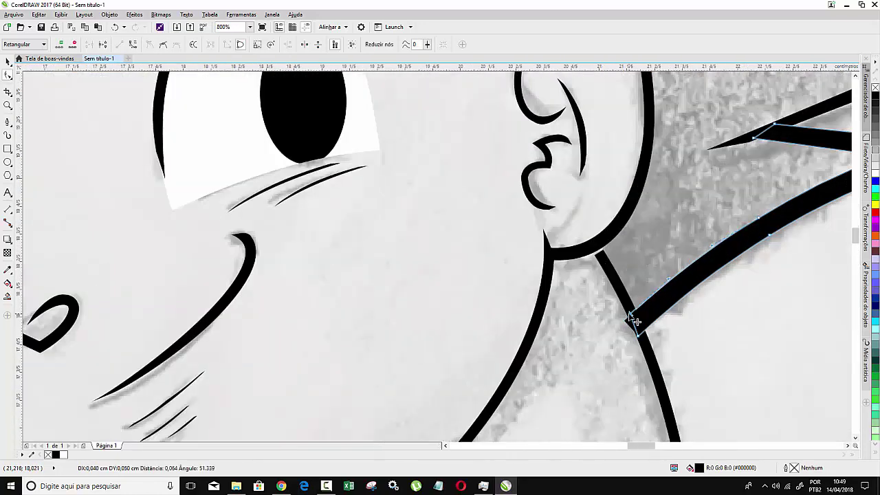
pyautogui.click(597, 252)
pyautogui.moveTo(611, 252); pyautogui.dragTo(595, 258)
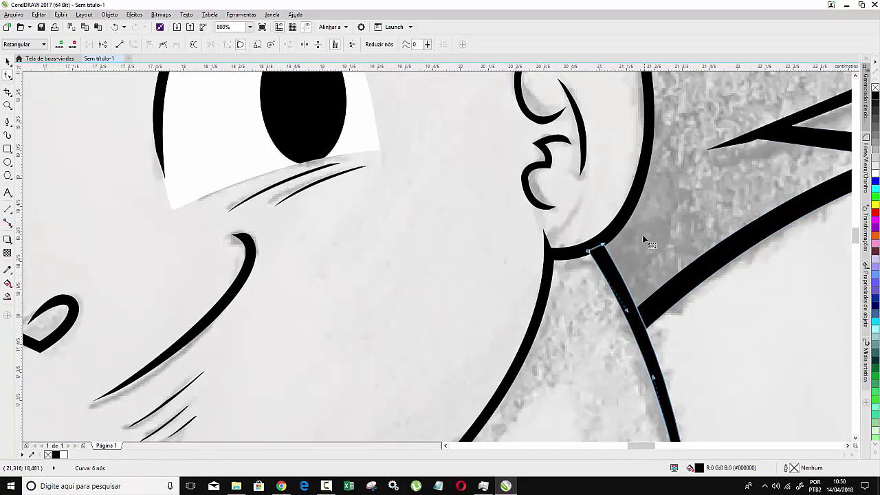
# - Return to the Pick tool and clear the selection
pyautogui.scroll(-2, 643, 235)
pyautogui.scroll(-1, 633, 220)
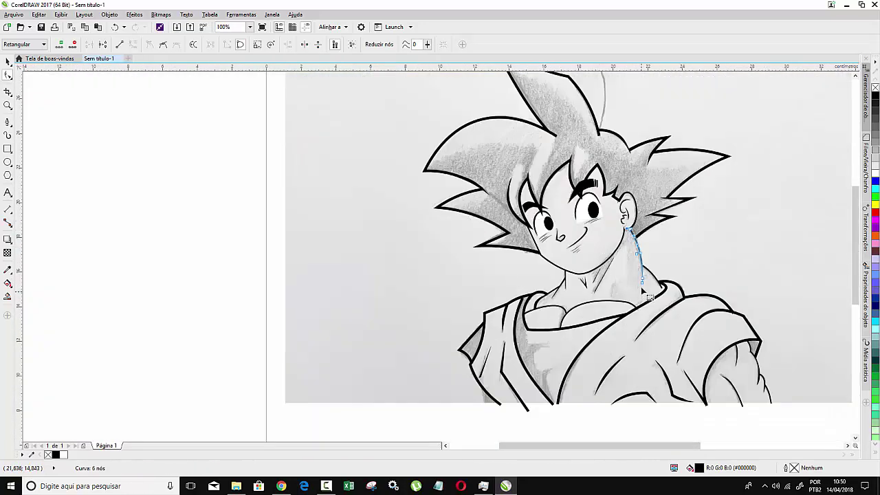
pyautogui.scroll(-1, 527, 252)
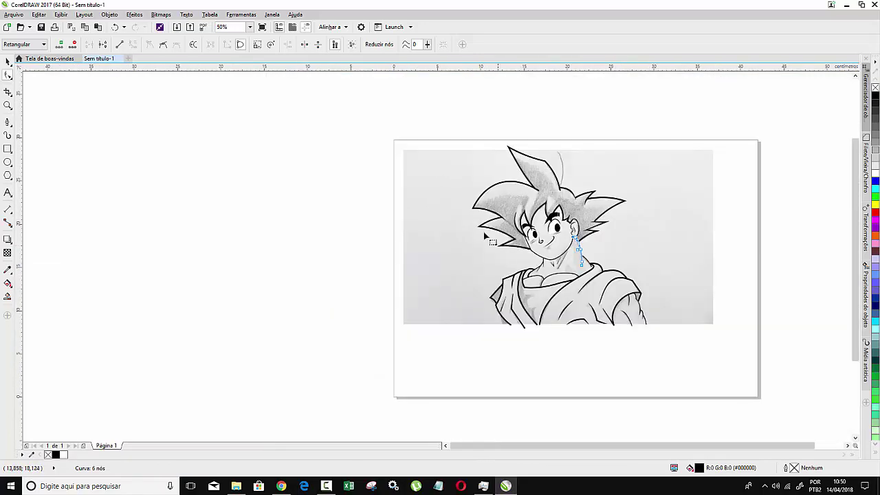
pyautogui.scroll(2, 601, 150)
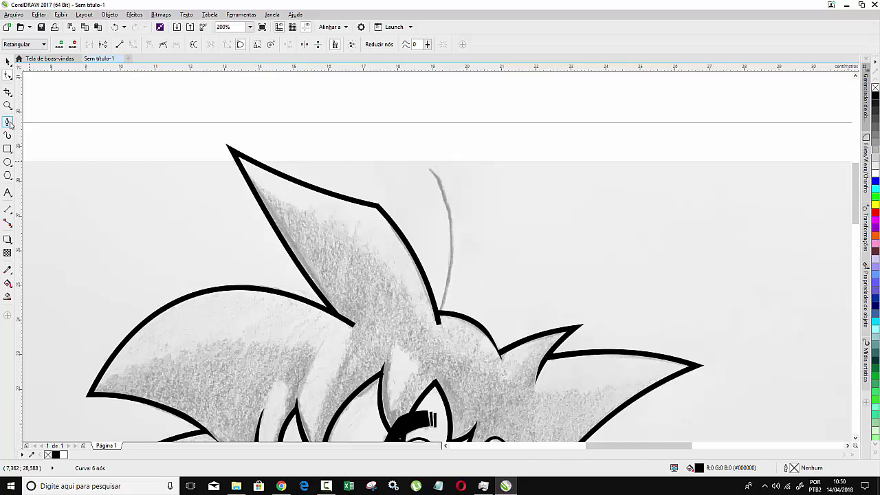
pyautogui.click(7, 122)
pyautogui.scroll(-1, 327, 220)
pyautogui.scroll(-1, 340, 219)
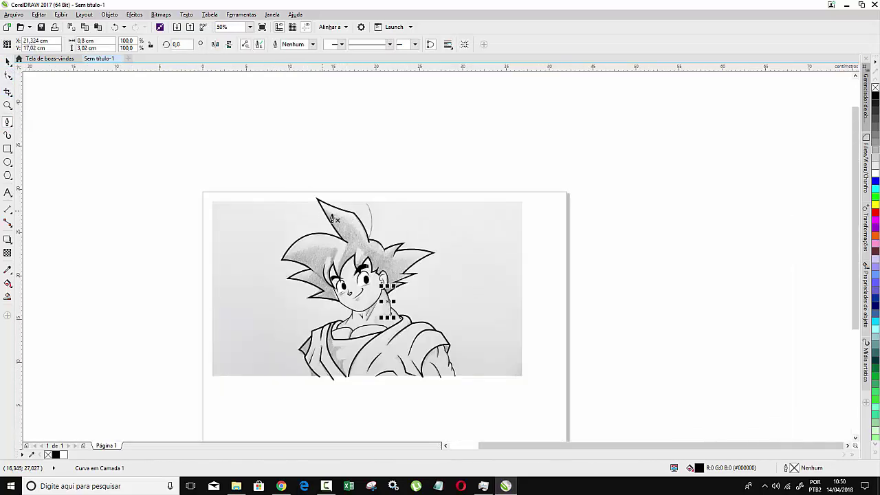
pyautogui.click(7, 61)
pyautogui.click(301, 146)
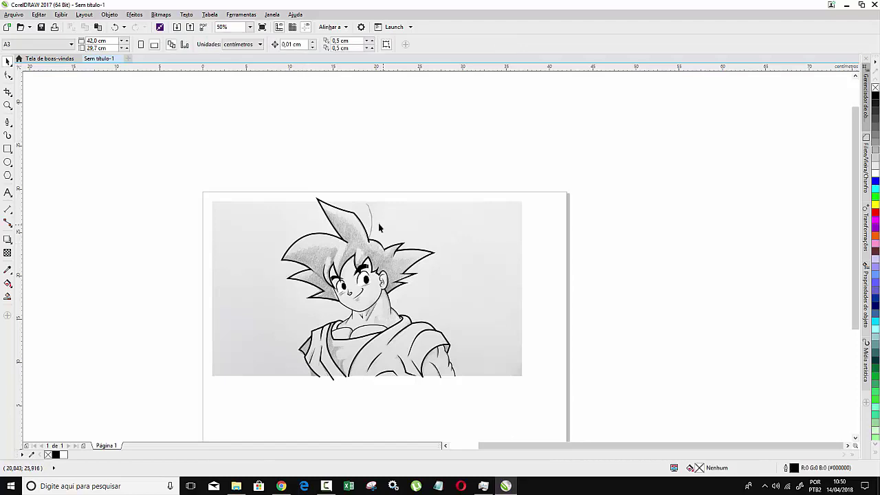
# - Set the default outline width for graphics to 1.5 mm
pyautogui.click(8, 122)
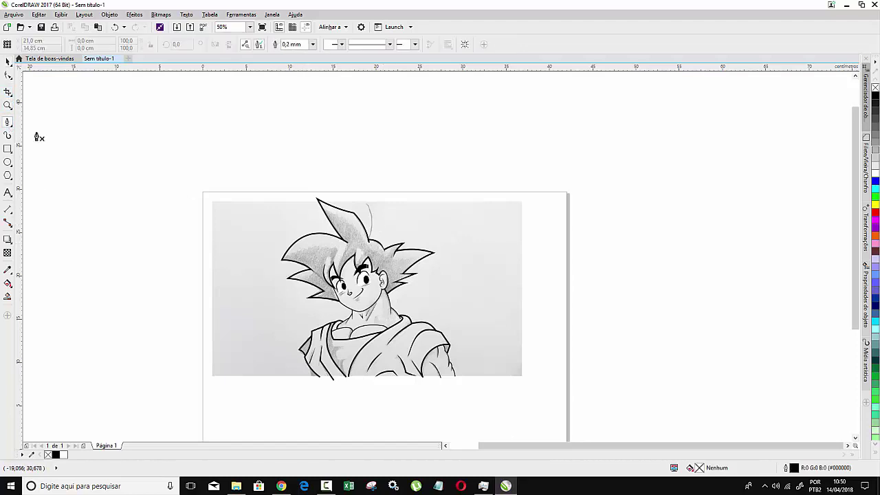
pyautogui.scroll(1, 350, 221)
pyautogui.scroll(1, 350, 221)
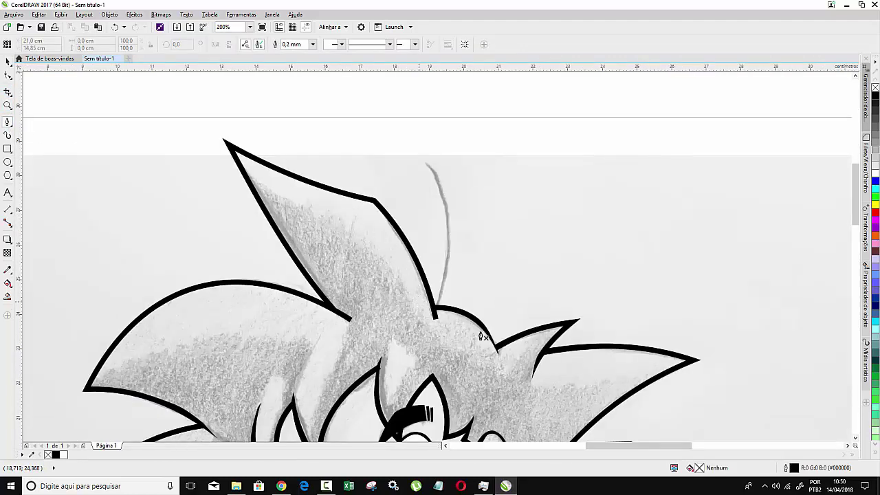
pyautogui.doubleClick(794, 468)
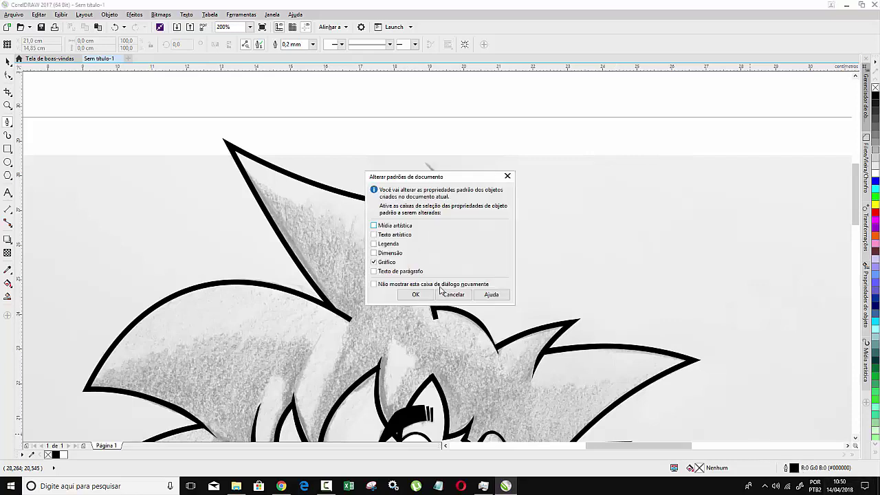
pyautogui.click(415, 295)
pyautogui.click(381, 180)
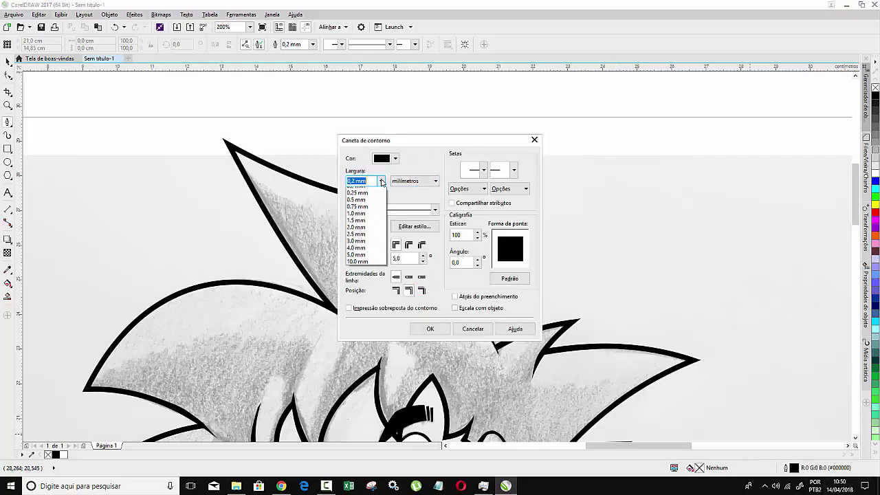
pyautogui.click(362, 248)
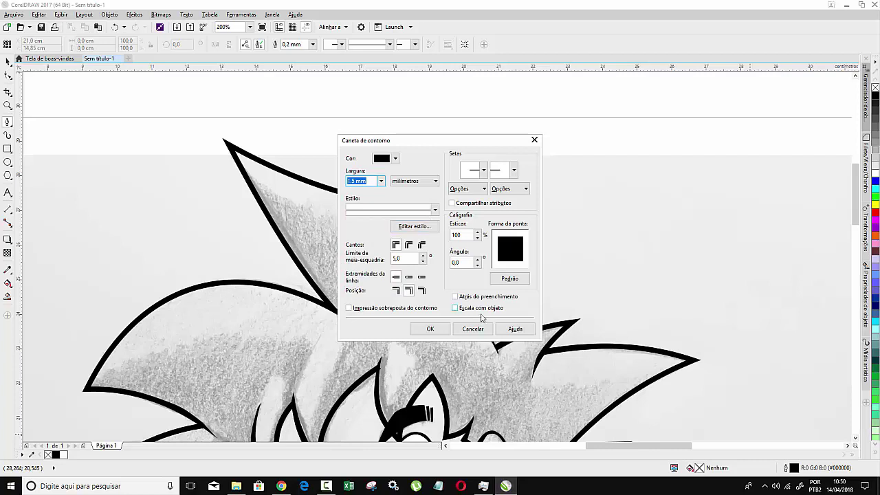
pyautogui.click(431, 329)
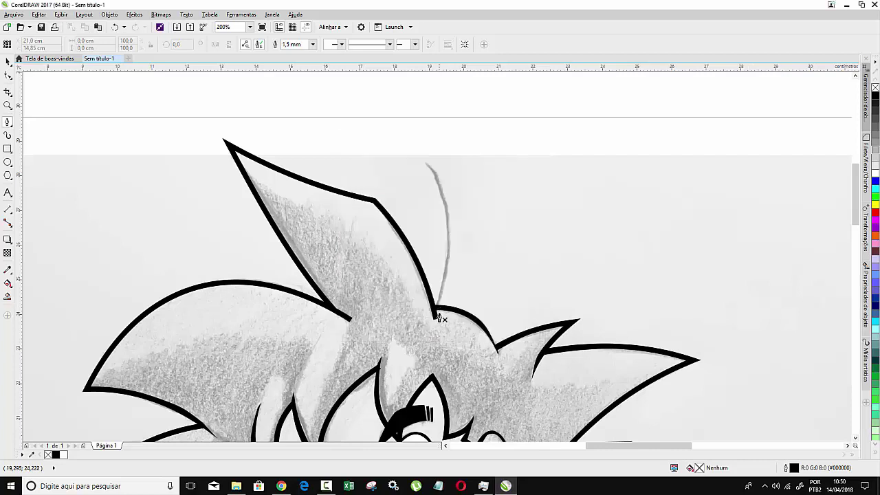
# - Draw a line up the hair strand, convert it to a curve and bend it to match
pyautogui.click(435, 313)
pyautogui.click(427, 163)
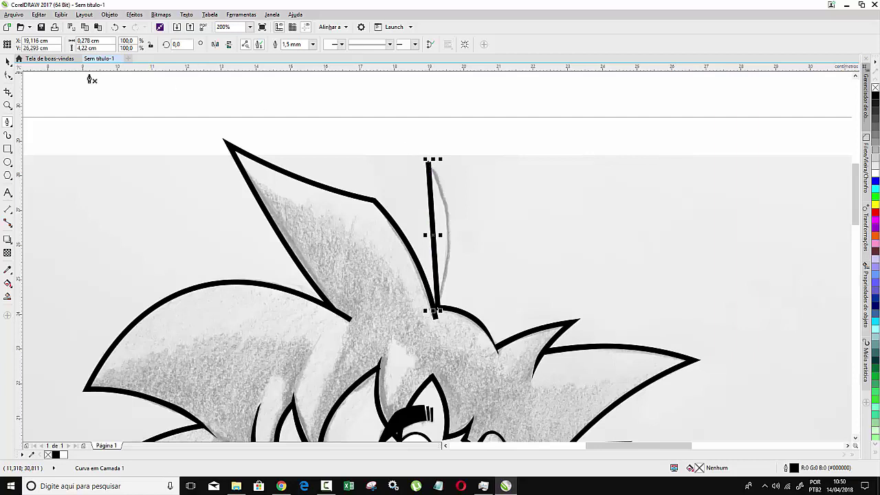
pyautogui.click(7, 76)
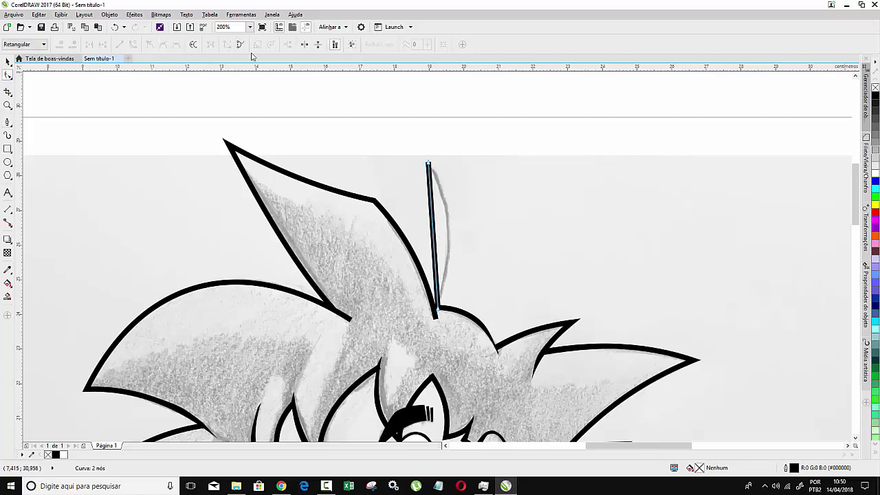
pyautogui.click(351, 47)
pyautogui.click(134, 45)
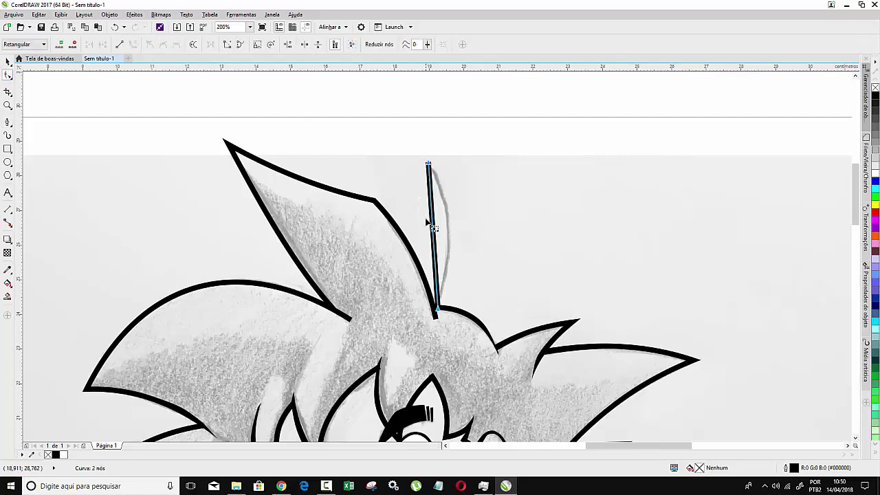
pyautogui.moveTo(432, 227); pyautogui.dragTo(449, 227)
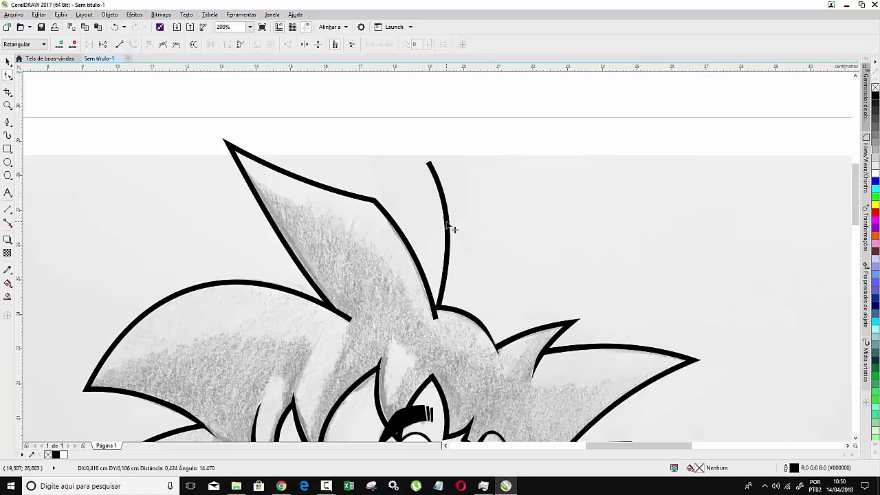
# - Convert the top hair strand's outline to a filled object and taper its top into a point
pyautogui.click(109, 15)
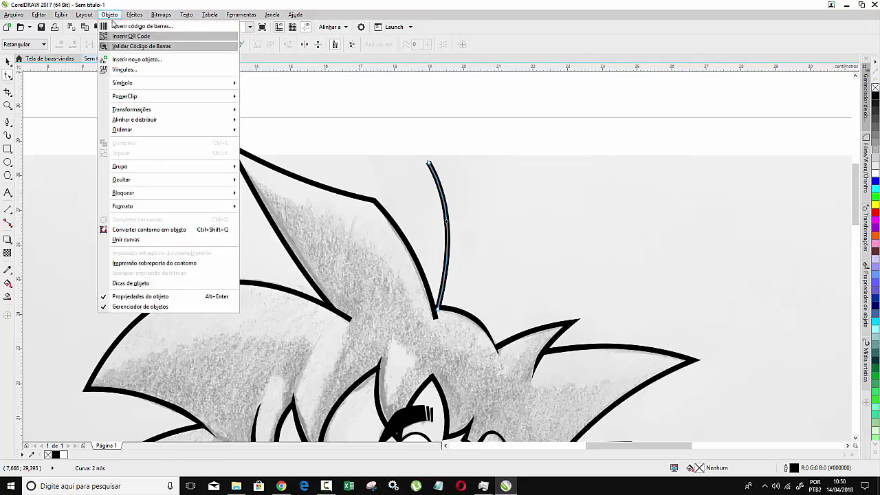
pyautogui.click(147, 229)
pyautogui.scroll(2, 430, 165)
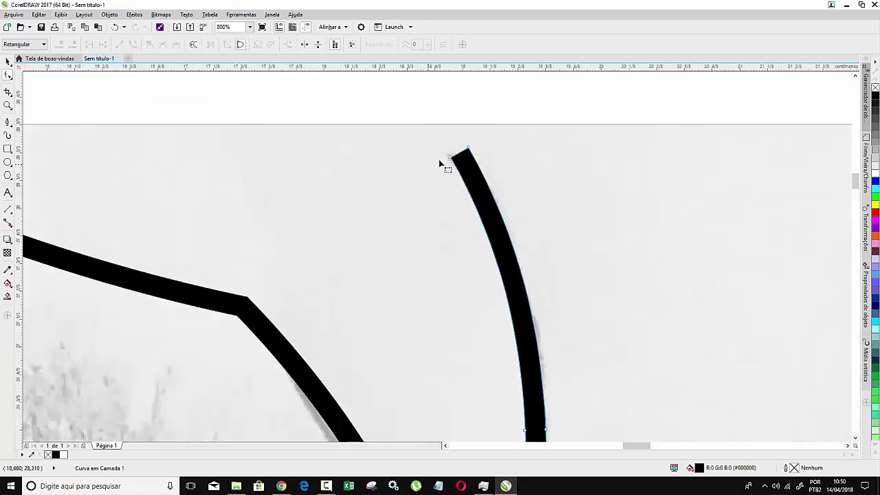
pyautogui.moveTo(471, 178); pyautogui.dragTo(432, 129)
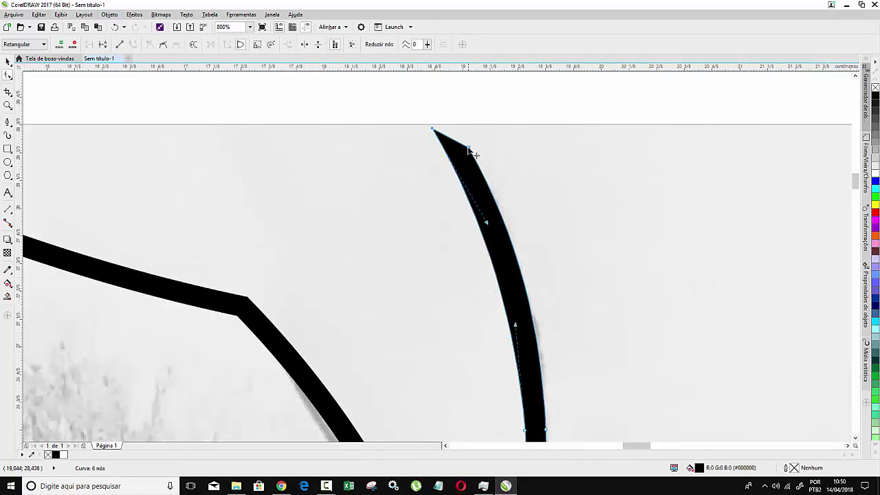
pyautogui.moveTo(466, 161); pyautogui.dragTo(474, 172)
# - Taper the blunt ends of two neighbouring hair strokes into sharp points
pyautogui.scroll(-3, 379, 118)
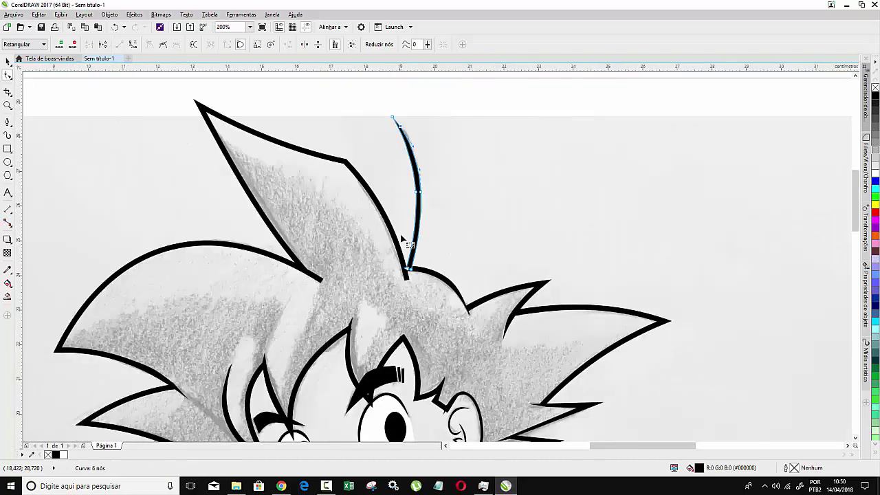
pyautogui.scroll(1, 409, 275)
pyautogui.scroll(-1, 409, 278)
pyautogui.scroll(-1, 404, 313)
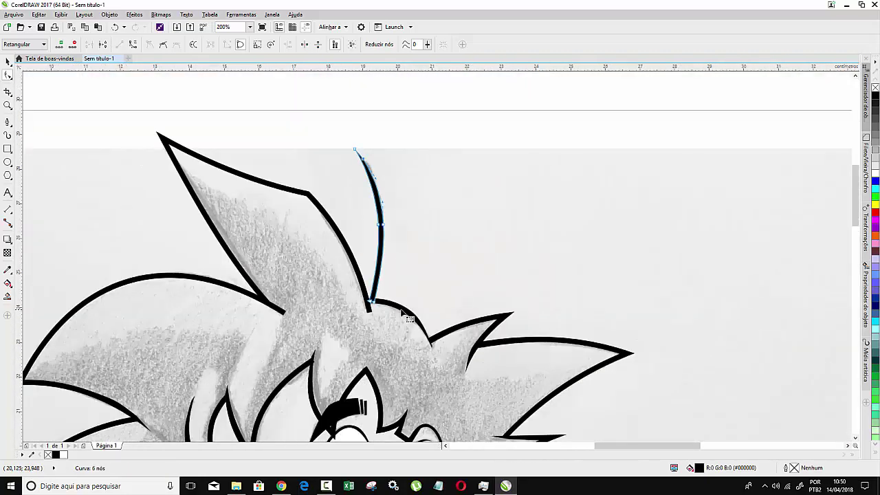
pyautogui.scroll(1, 286, 329)
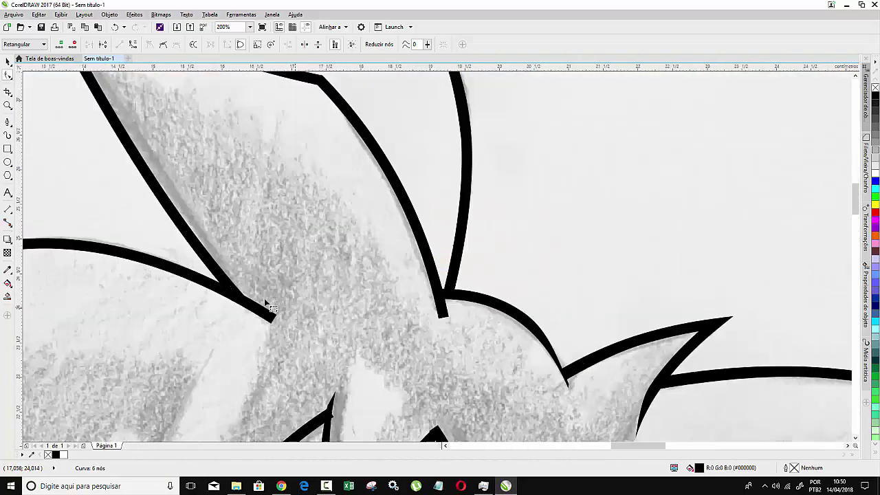
pyautogui.scroll(1, 285, 329)
pyautogui.click(279, 334)
pyautogui.moveTo(288, 335); pyautogui.dragTo(231, 304)
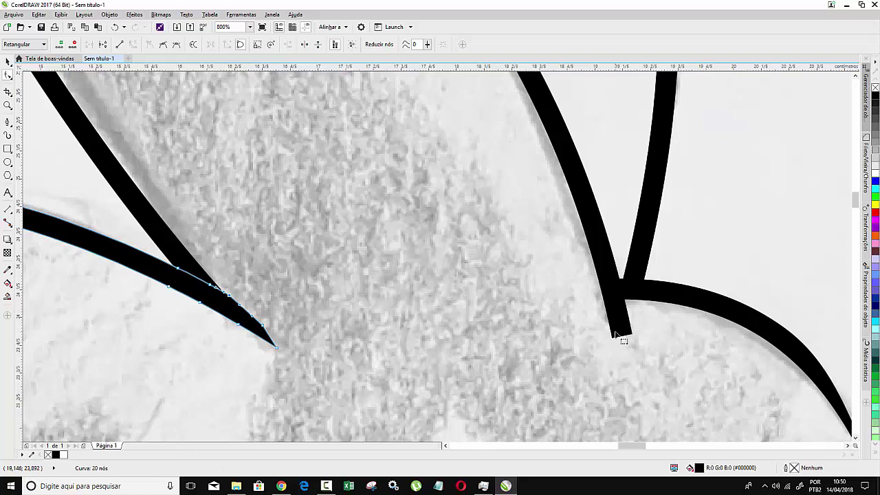
pyautogui.click(619, 333)
pyautogui.moveTo(614, 333)
pyautogui.mouseDown()
pyautogui.moveTo(617, 321)
pyautogui.moveTo(615, 348)
pyautogui.moveTo(494, 212)
pyautogui.mouseUp()
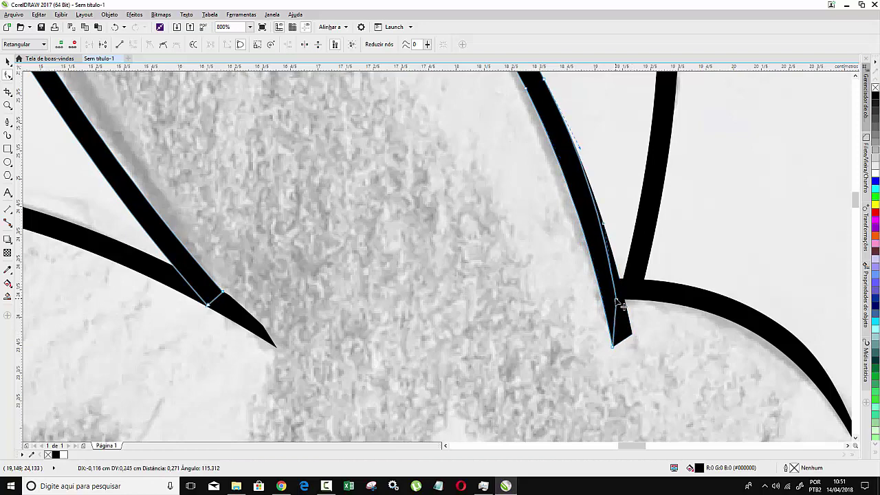
pyautogui.scroll(-2, 615, 303)
pyautogui.scroll(-1, 493, 212)
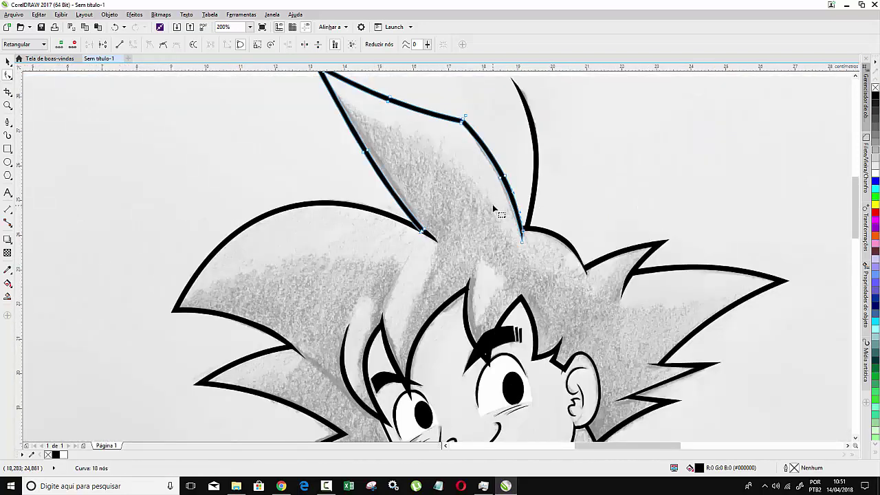
# - Taper the thin neck stroke's tip and butt the collar band's left end against it
pyautogui.scroll(-1, 493, 204)
pyautogui.scroll(-1, 509, 253)
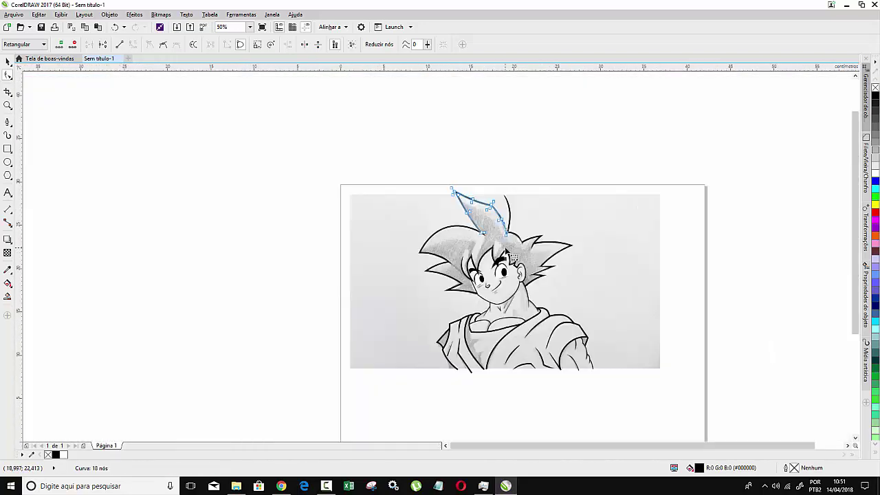
pyautogui.scroll(1, 530, 355)
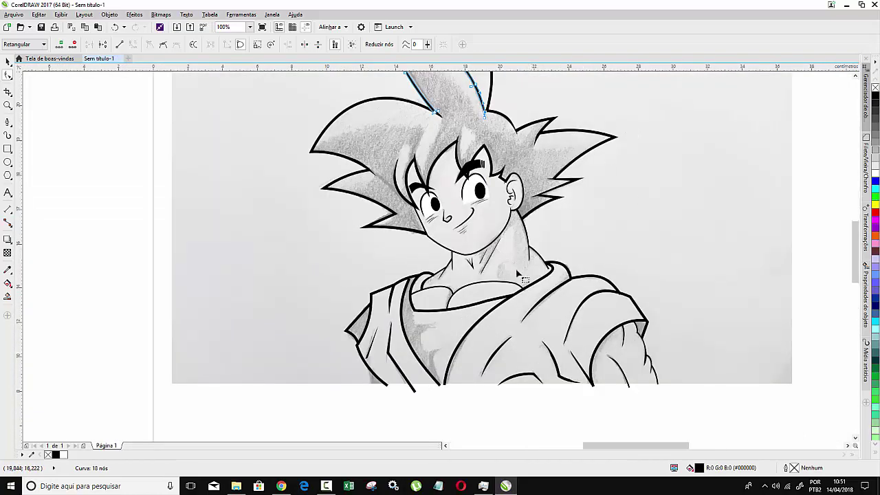
pyautogui.scroll(2, 534, 267)
pyautogui.scroll(1, 578, 282)
pyautogui.scroll(1, 580, 285)
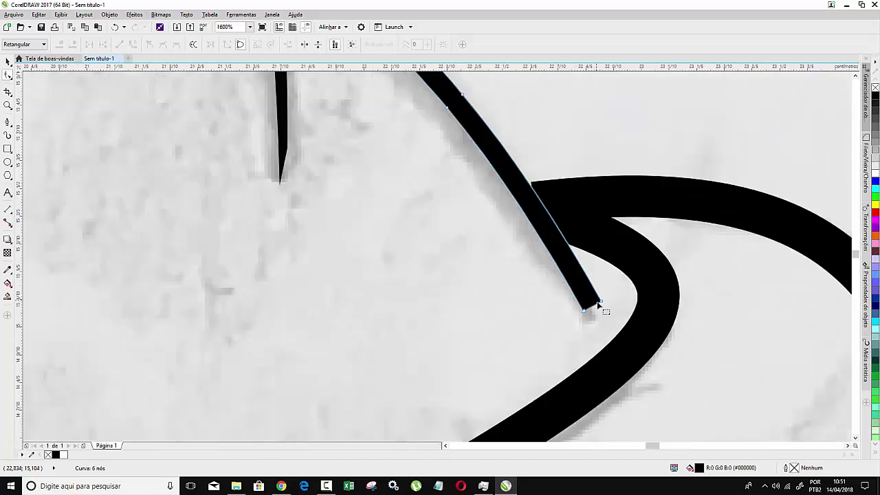
pyautogui.moveTo(599, 302)
pyautogui.mouseDown()
pyautogui.moveTo(590, 292)
pyautogui.moveTo(583, 305)
pyautogui.mouseUp()
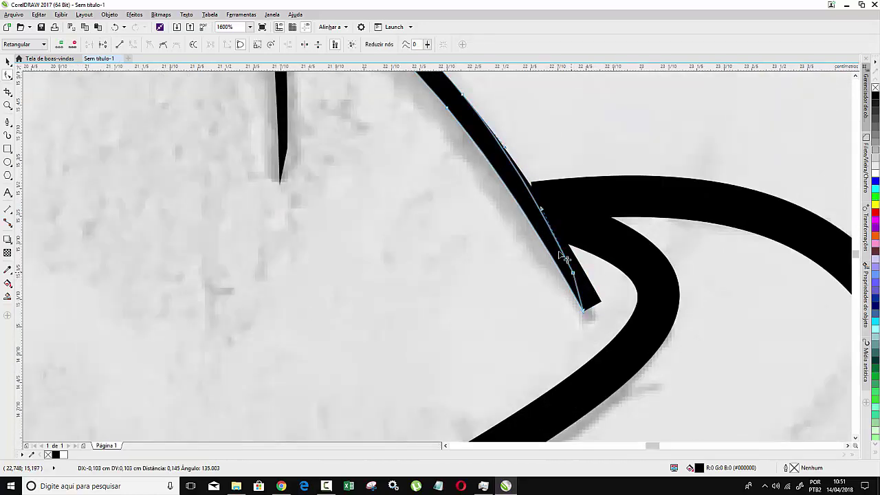
pyautogui.click(541, 190)
pyautogui.moveTo(541, 191); pyautogui.dragTo(521, 186)
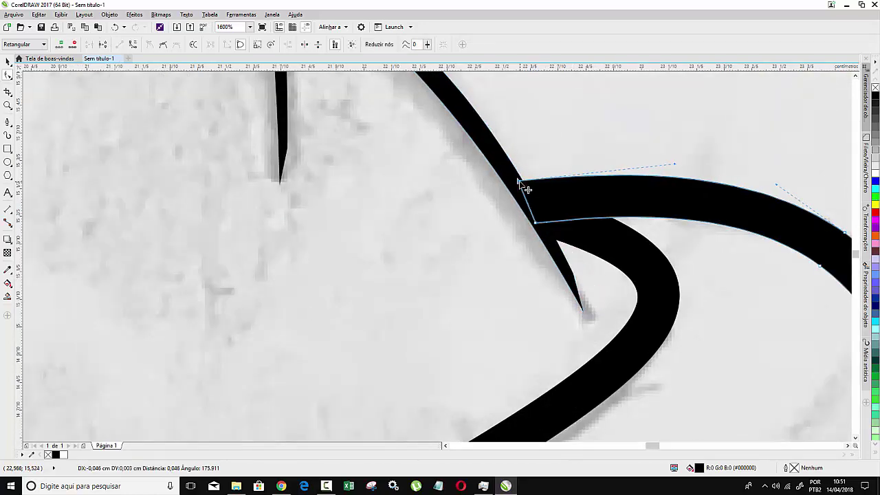
# - Reselect the thin collar stroke and zoom out to review the joined collar
pyautogui.scroll(-2, 550, 189)
pyautogui.scroll(-1, 561, 188)
pyautogui.scroll(-1, 571, 186)
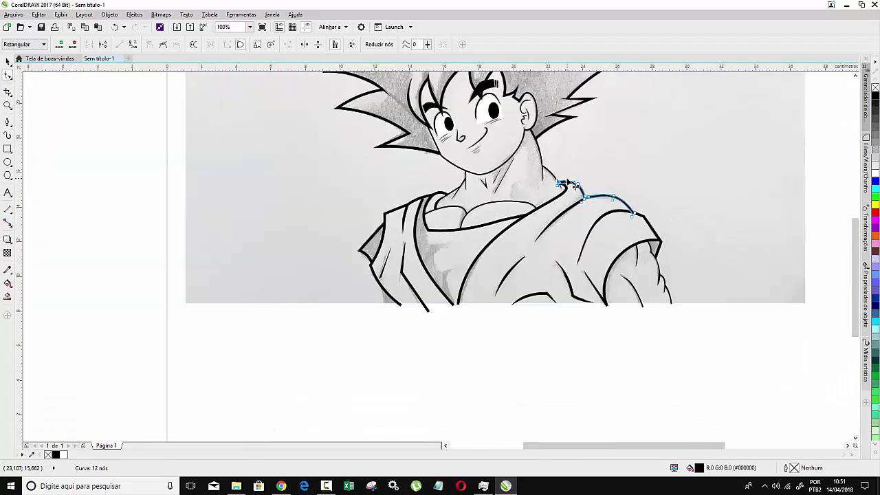
pyautogui.scroll(1, 428, 193)
pyautogui.scroll(1, 428, 194)
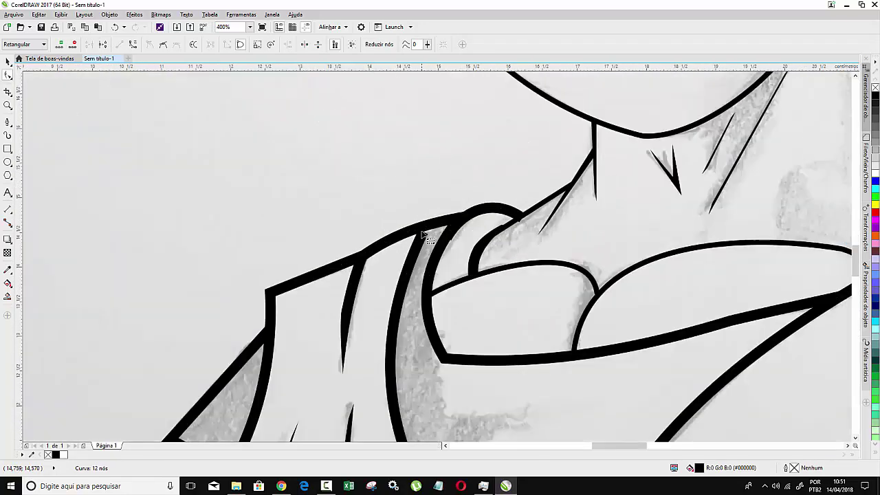
pyautogui.click(425, 234)
pyautogui.scroll(-1, 427, 228)
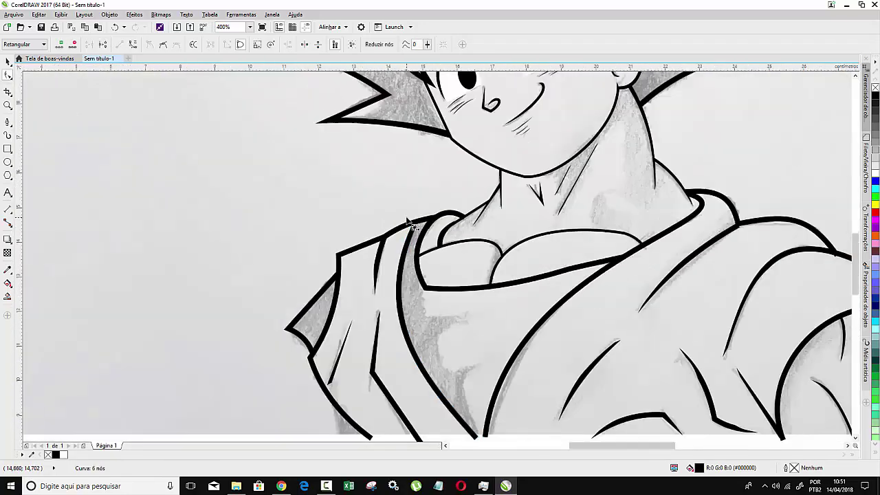
pyautogui.scroll(-1, 389, 206)
pyautogui.scroll(-1, 356, 189)
pyautogui.scroll(-1, 357, 189)
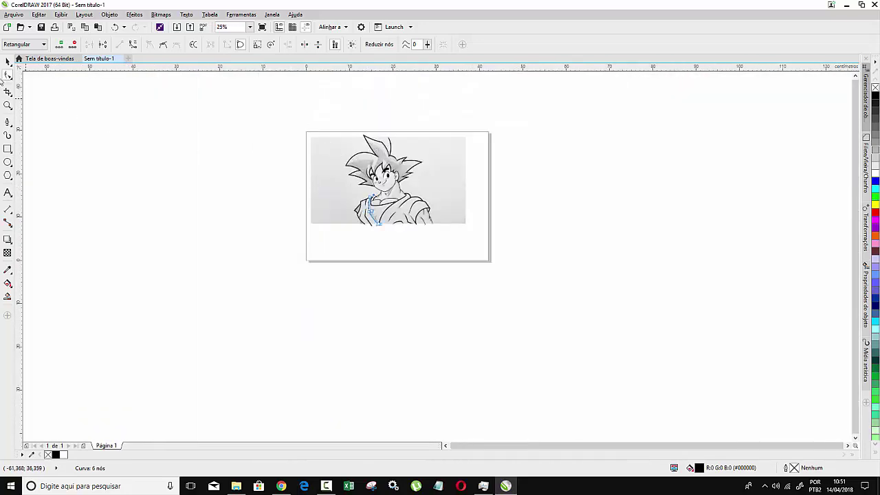
# - Drag all the traced Goku curves to the right of the page and deselect them
pyautogui.click(7, 61)
pyautogui.click(322, 131)
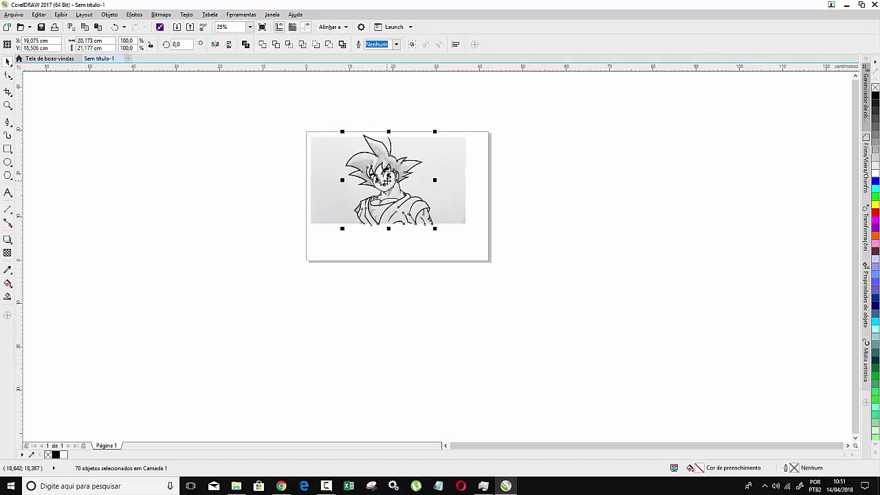
pyautogui.moveTo(387, 180); pyautogui.dragTo(565, 178)
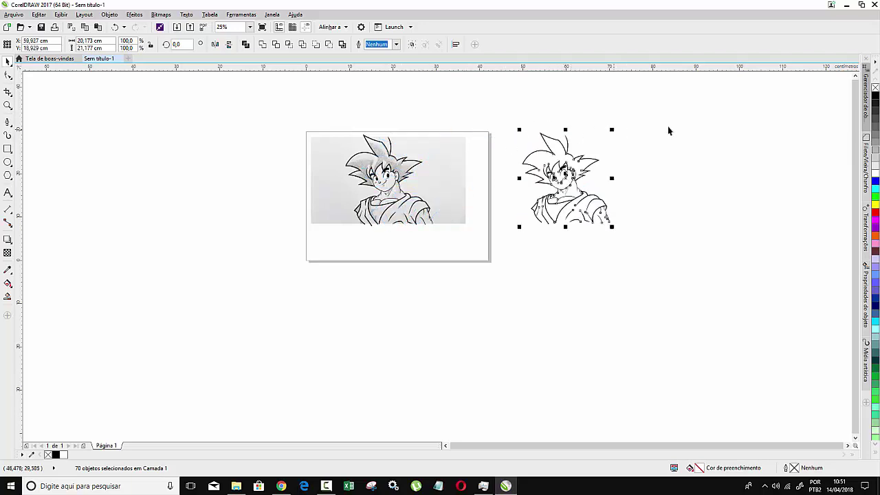
pyautogui.scroll(2, 668, 131)
pyautogui.press('Escape')
pyautogui.scroll(2, 587, 242)
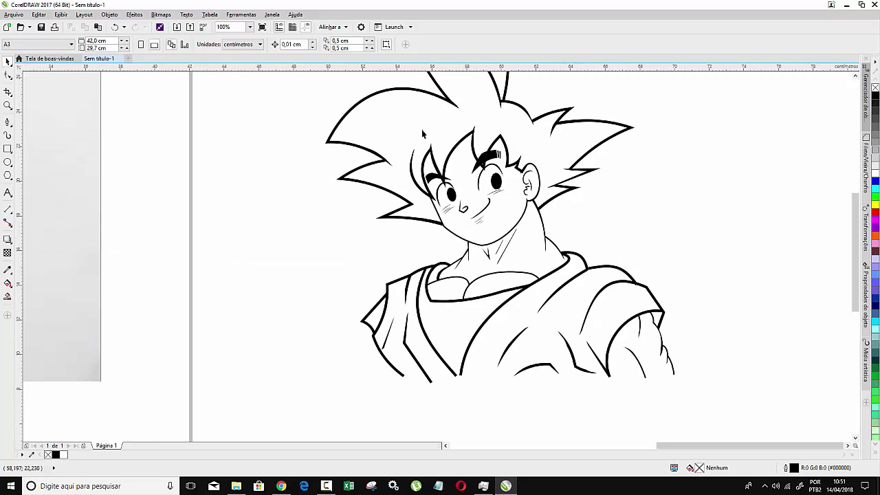
pyautogui.scroll(1, 423, 134)
pyautogui.scroll(-2, 376, 131)
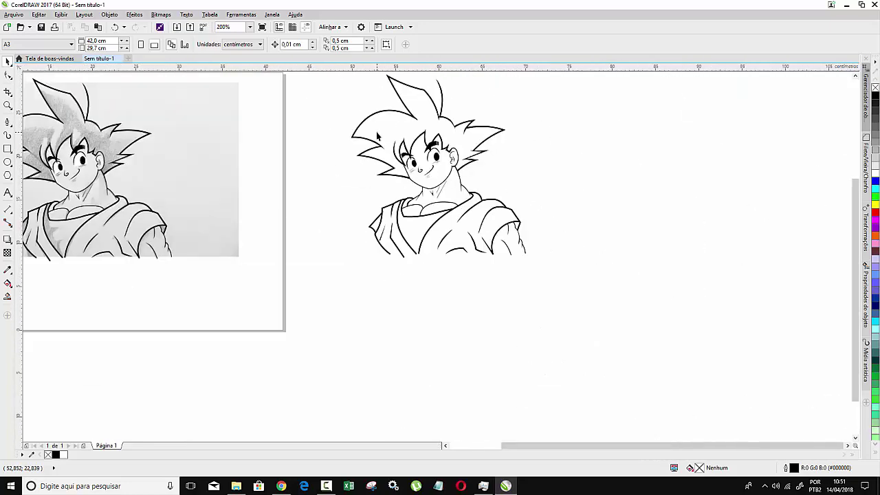
pyautogui.scroll(2, 406, 140)
pyautogui.scroll(-2, 405, 139)
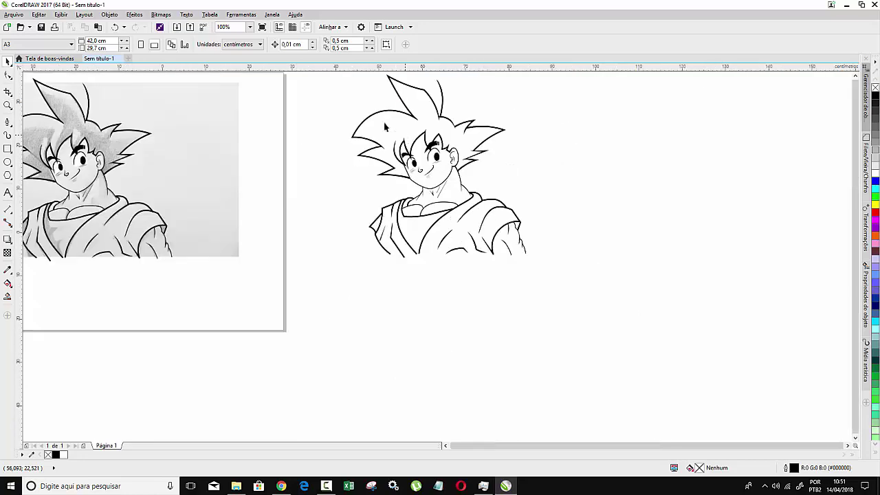
pyautogui.scroll(-2, 385, 117)
pyautogui.scroll(4, 379, 113)
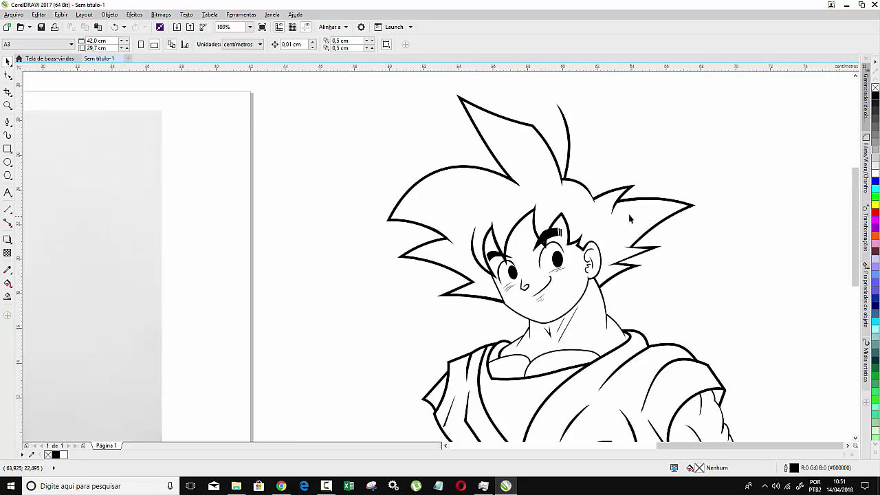
pyautogui.scroll(-2, 431, 282)
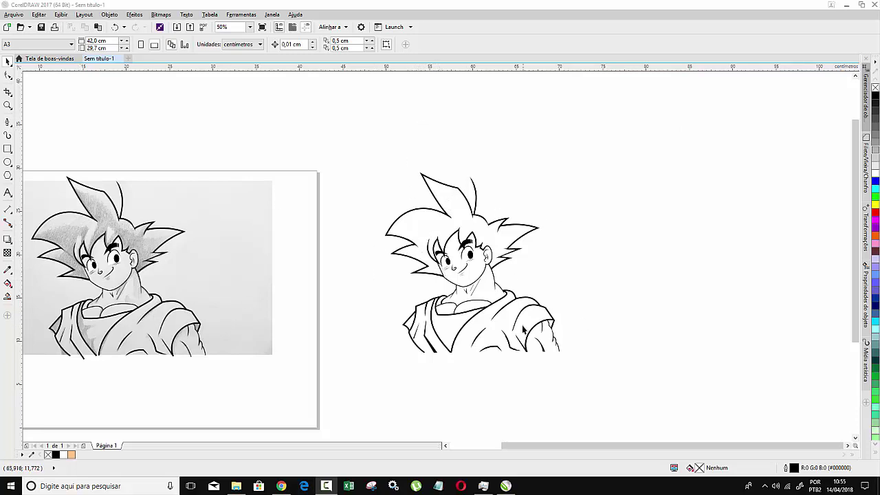
pyautogui.scroll(2, 523, 330)
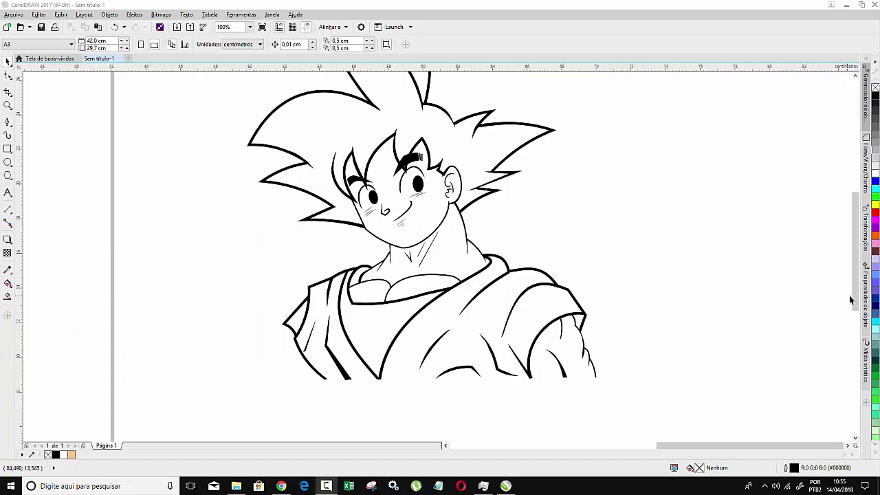
pyautogui.moveTo(858, 298); pyautogui.dragTo(858, 292)
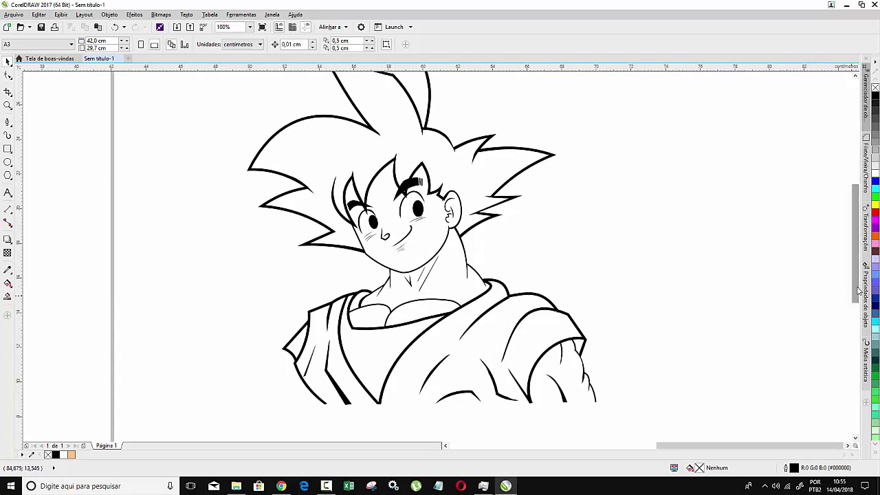
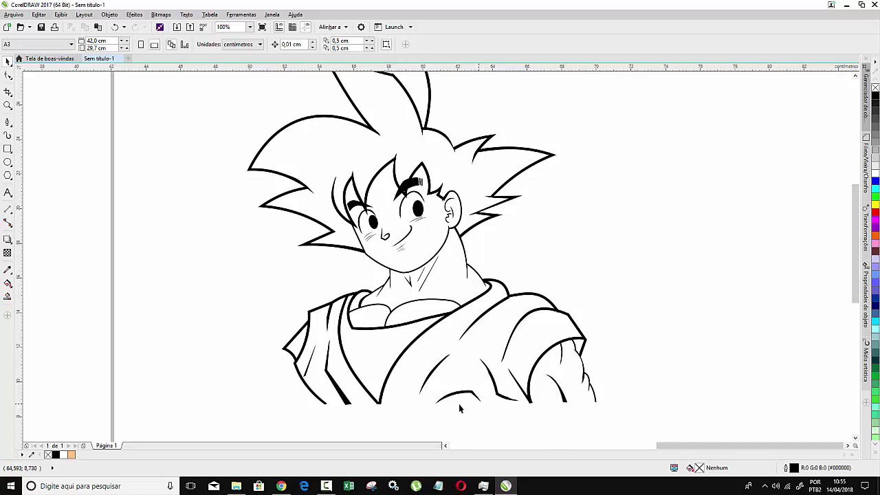
# - Draw a straight horizontal Bézier line from the lower right to lower left under the torso
pyautogui.click(8, 123)
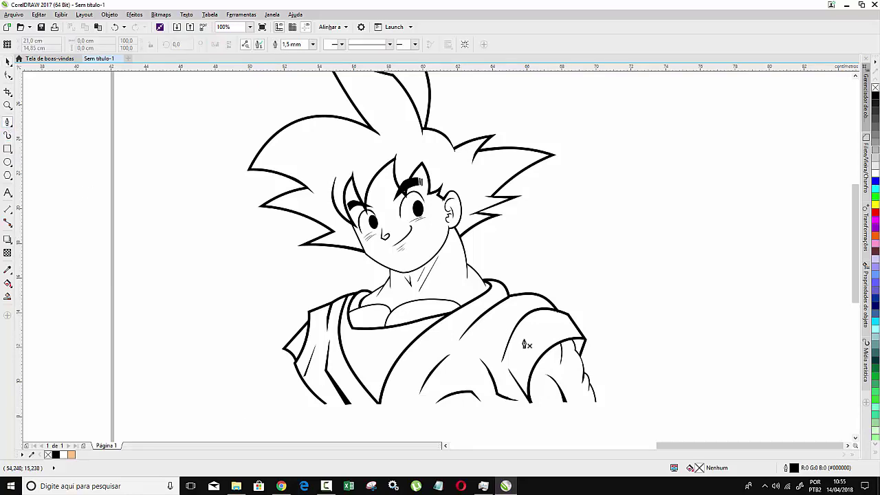
pyautogui.click(603, 401)
pyautogui.click(252, 408)
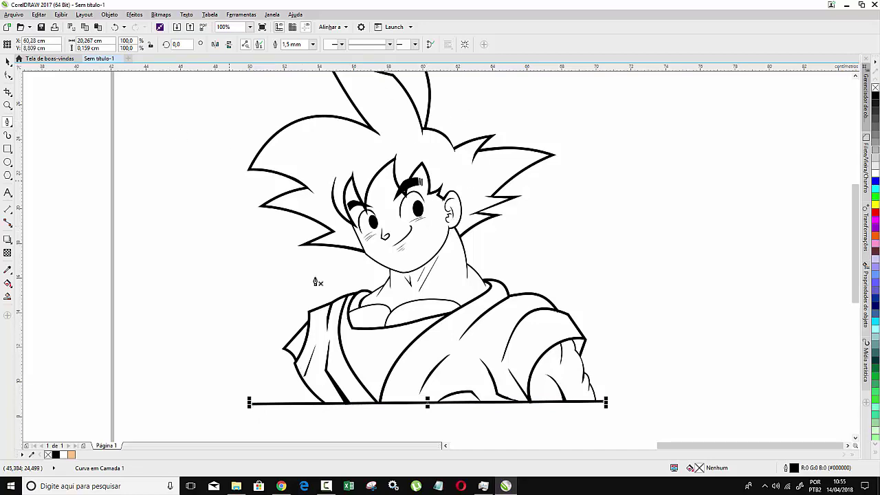
pyautogui.scroll(-2, 354, 281)
pyautogui.scroll(1, 359, 272)
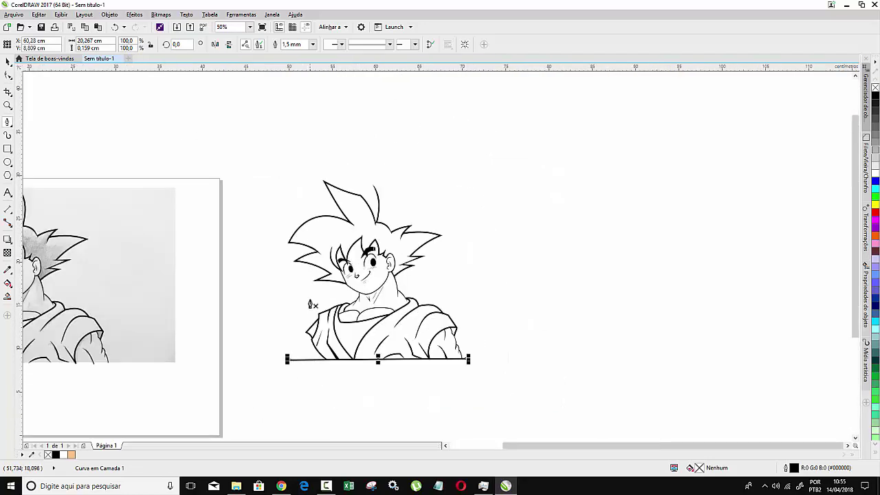
pyautogui.scroll(1, 313, 304)
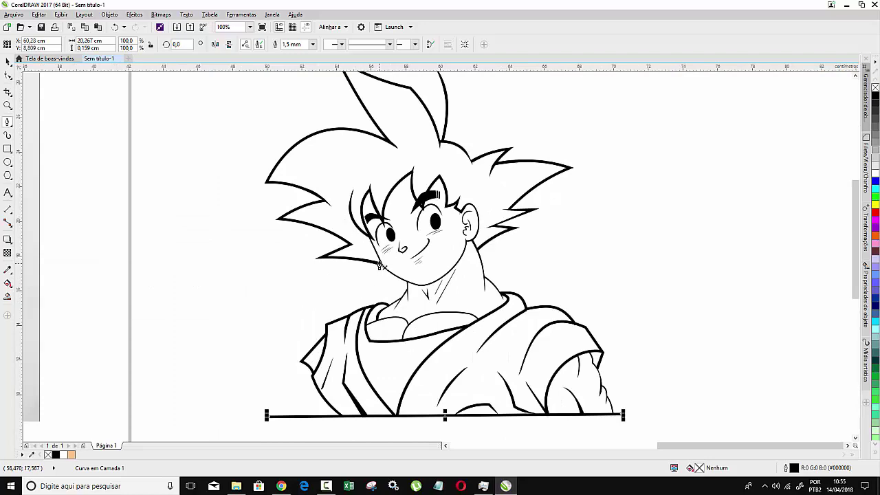
pyautogui.scroll(2, 316, 187)
pyautogui.scroll(-1, 440, 222)
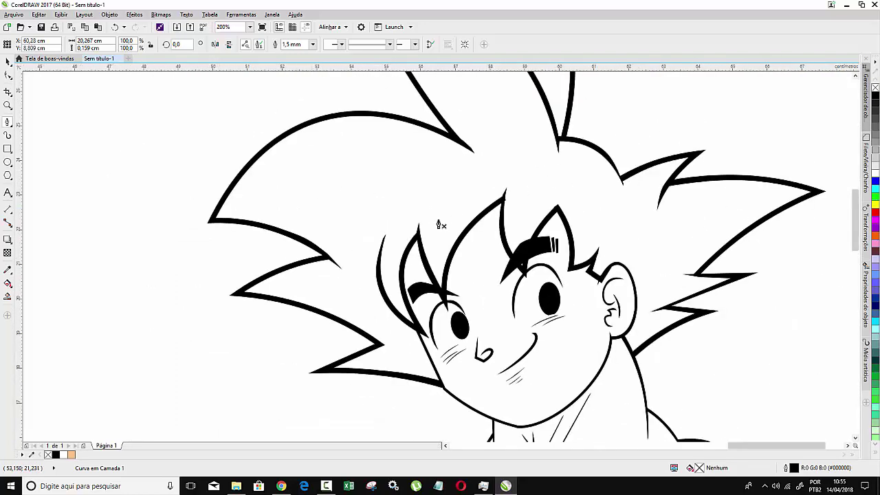
pyautogui.scroll(-1, 591, 249)
pyautogui.scroll(-2, 616, 346)
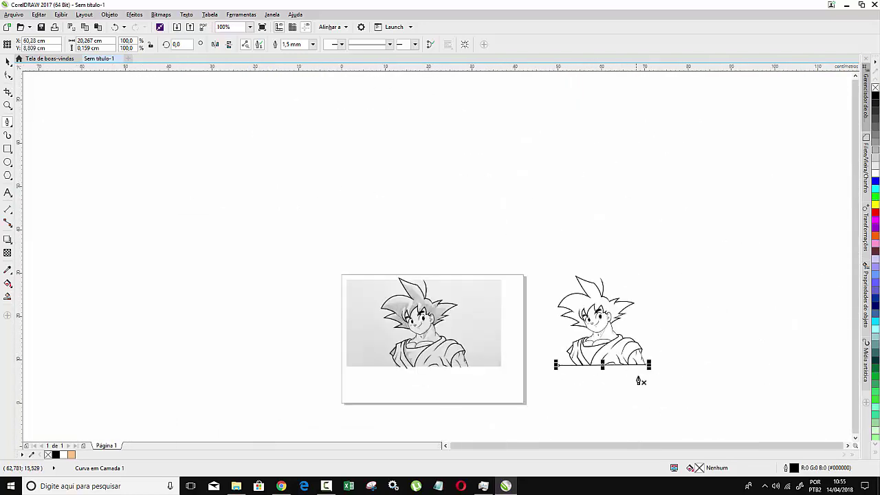
pyautogui.scroll(1, 647, 413)
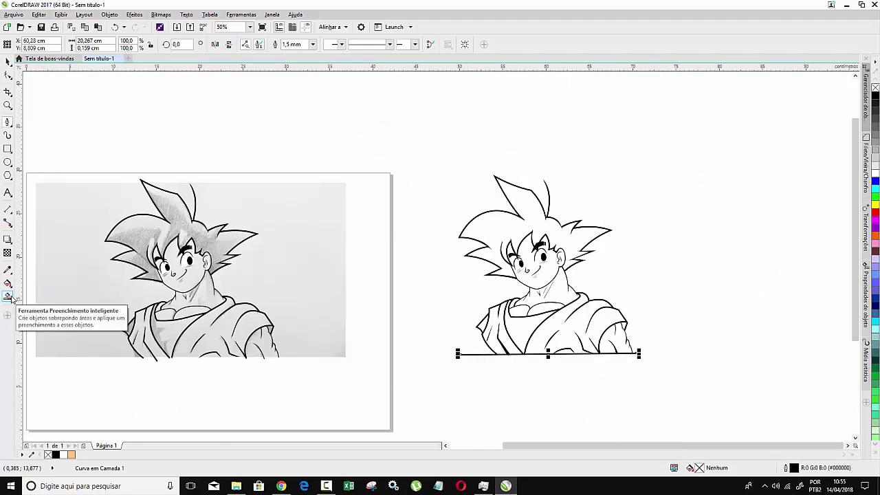
# - Set Smart Fill to a #D9D9D9 light grey fill with no outline
pyautogui.click(8, 296)
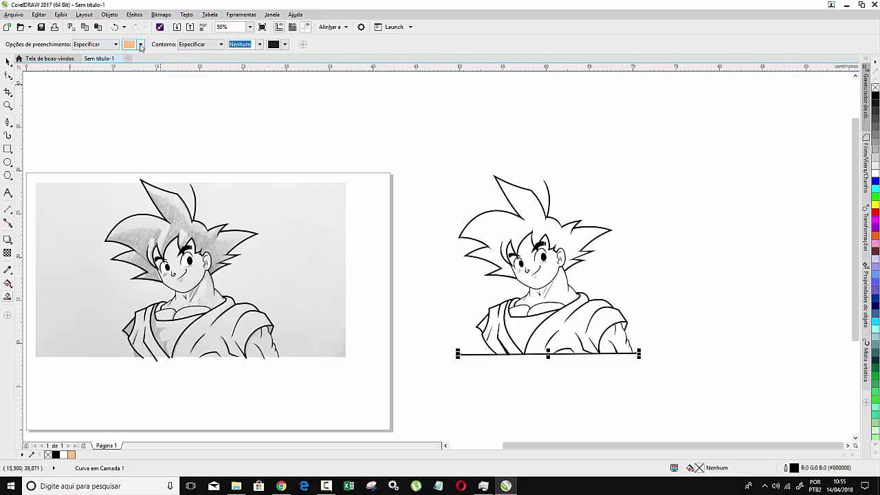
pyautogui.click(140, 45)
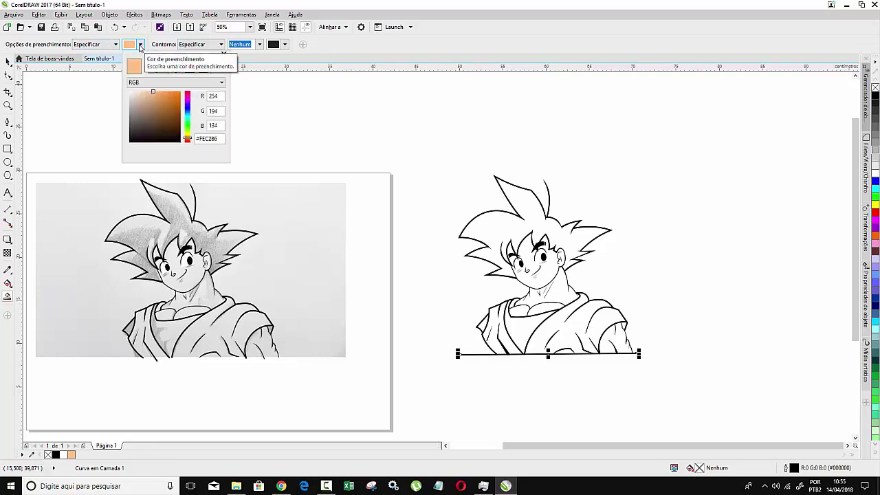
pyautogui.moveTo(136, 100); pyautogui.dragTo(128, 100)
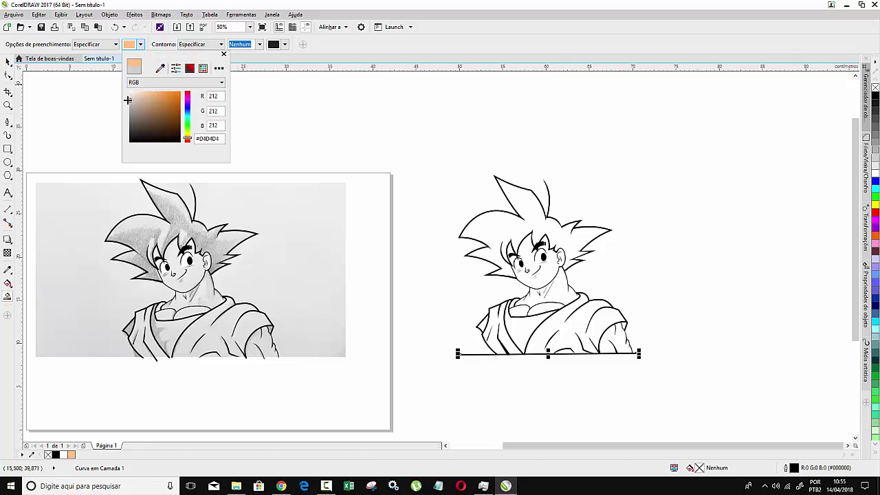
pyautogui.click(344, 54)
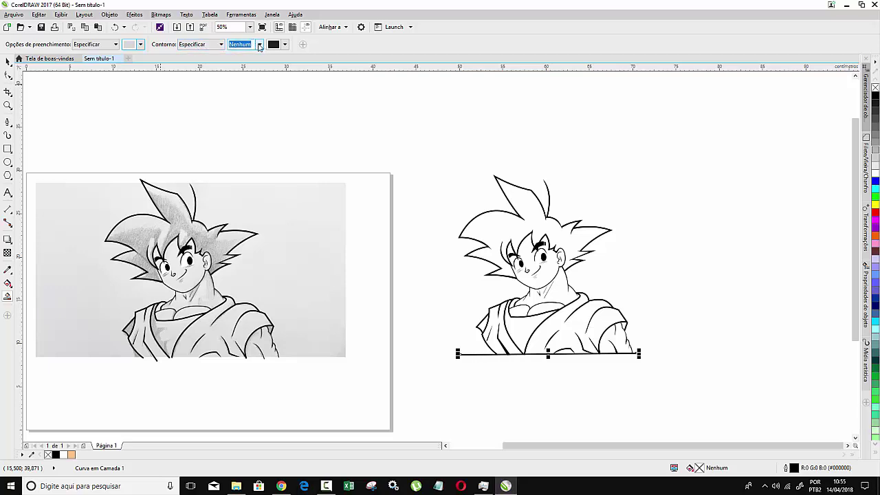
pyautogui.click(260, 45)
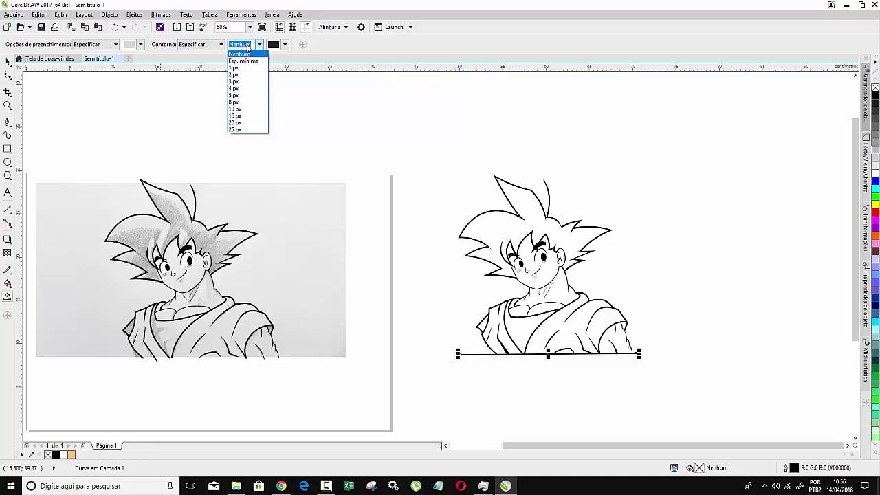
pyautogui.click(255, 54)
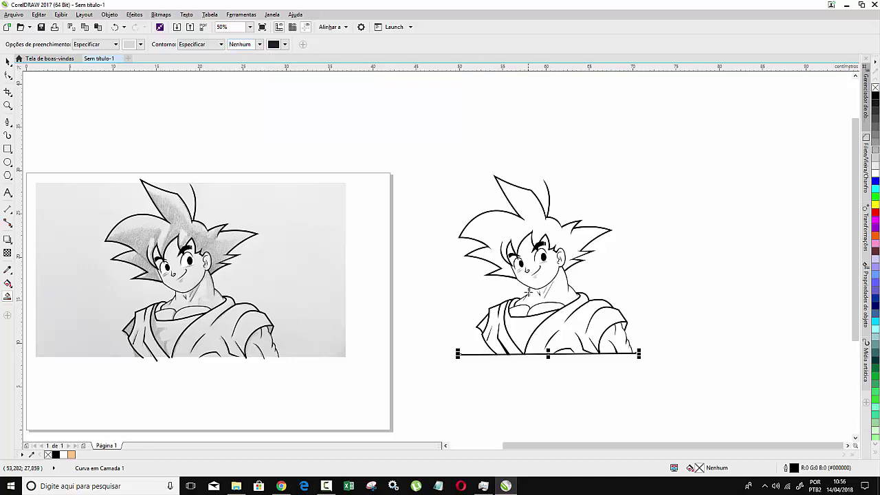
pyautogui.scroll(1, 554, 210)
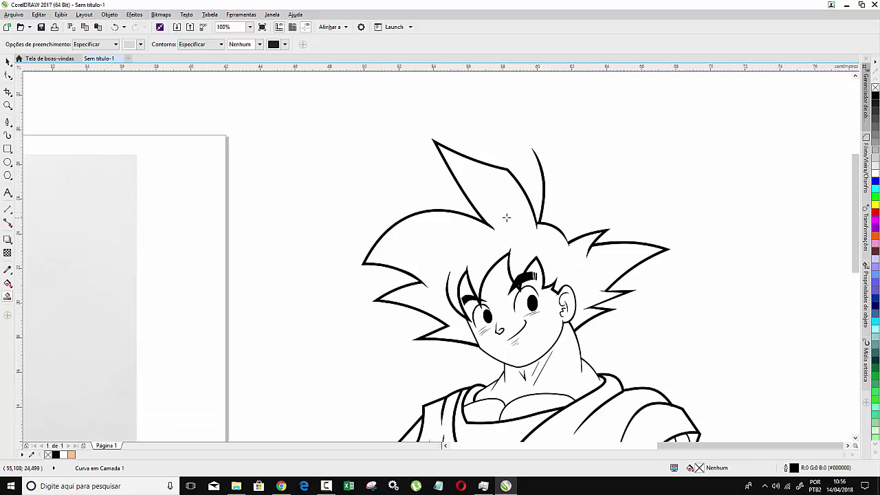
pyautogui.scroll(-1, 481, 219)
pyautogui.scroll(2, 482, 220)
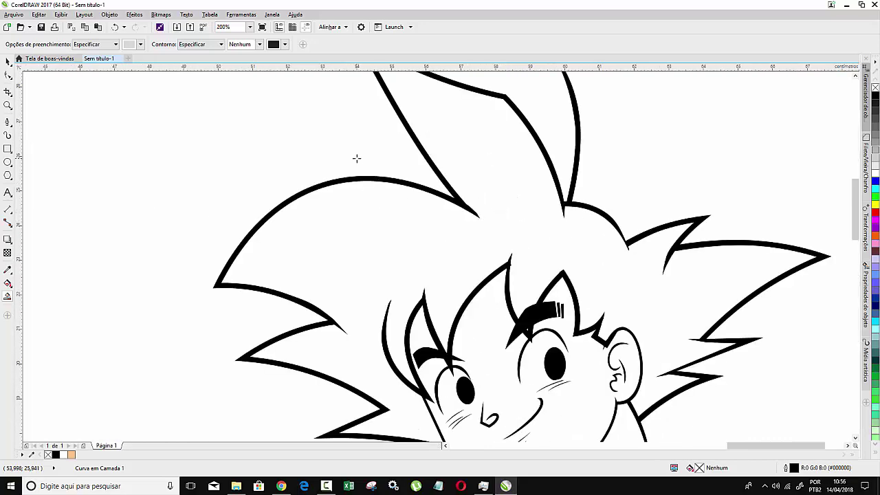
# - Fill Goku's hair with the light grey
pyautogui.click(532, 227)
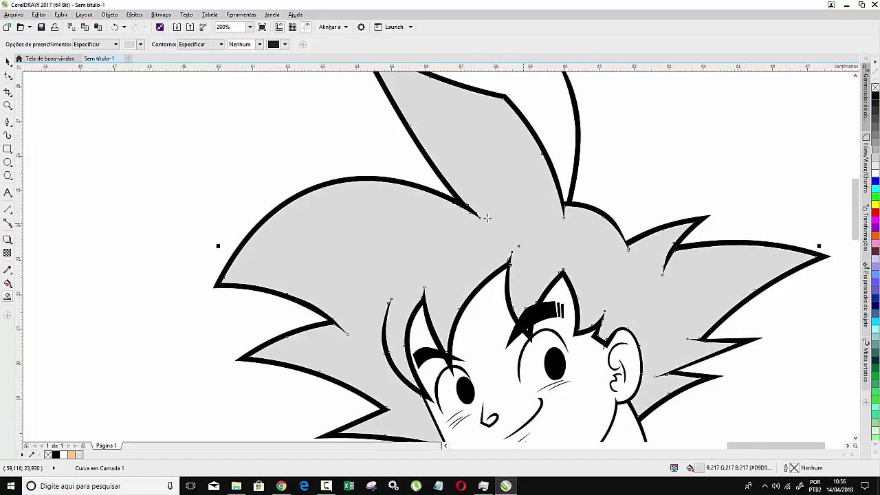
pyautogui.scroll(-1, 423, 218)
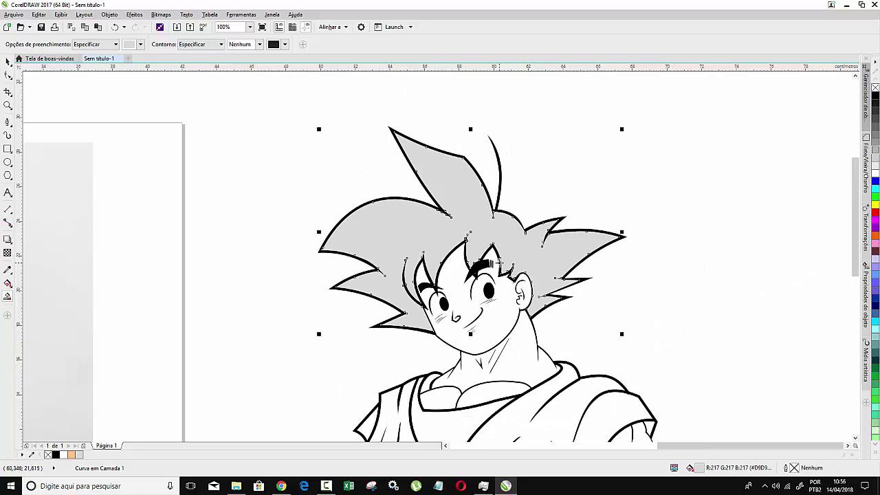
pyautogui.scroll(-2, 497, 262)
pyautogui.scroll(1, 454, 260)
pyautogui.scroll(1, 451, 259)
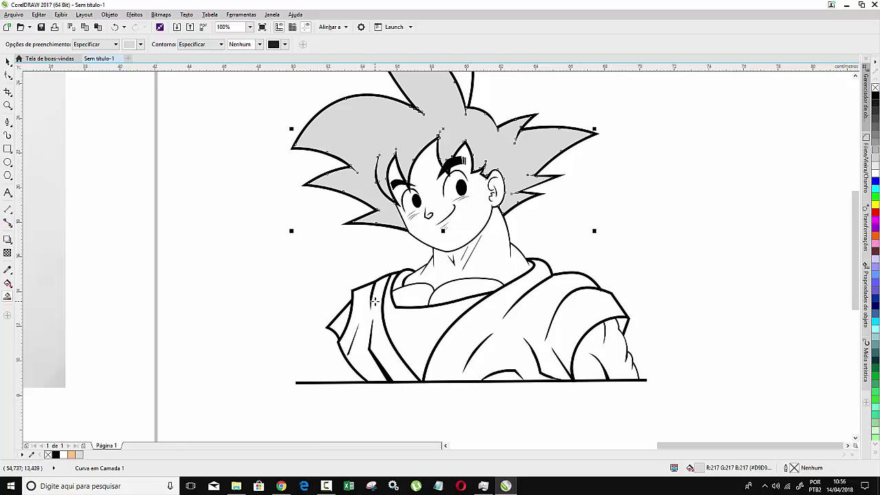
# - Fill the left sleeve, shoulder tip, torso, chest and both pectorals light grey
pyautogui.click(375, 301)
pyautogui.click(343, 323)
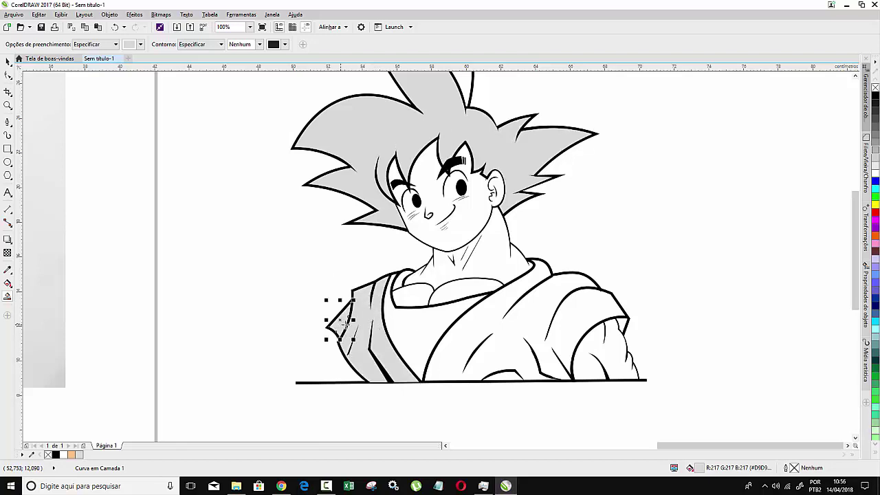
pyautogui.click(449, 350)
pyautogui.click(418, 338)
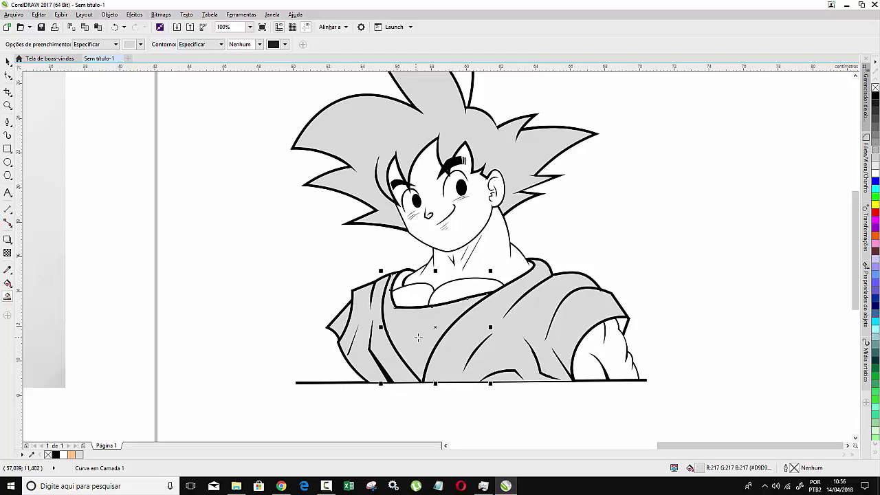
pyautogui.click(457, 291)
pyautogui.click(420, 297)
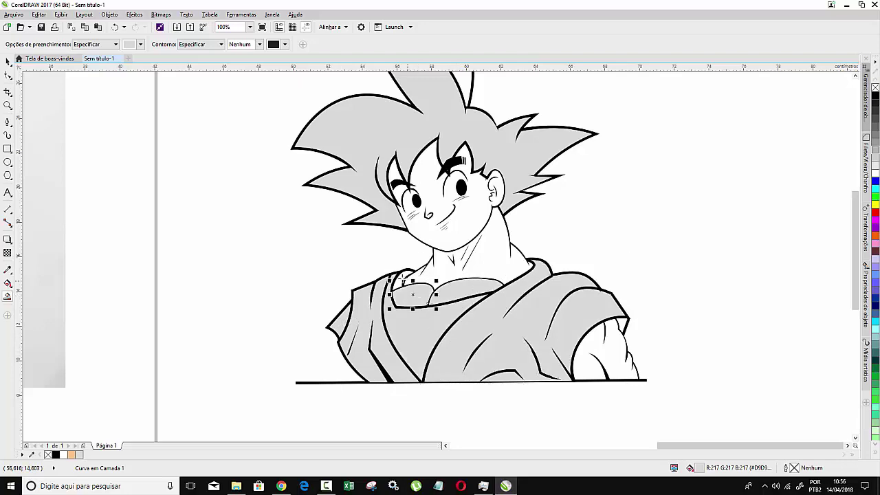
pyautogui.scroll(1, 403, 282)
# - Fill the shoulder area, neck, face, ear and right sleeve grey, then deselect everything
pyautogui.click(399, 278)
pyautogui.click(453, 275)
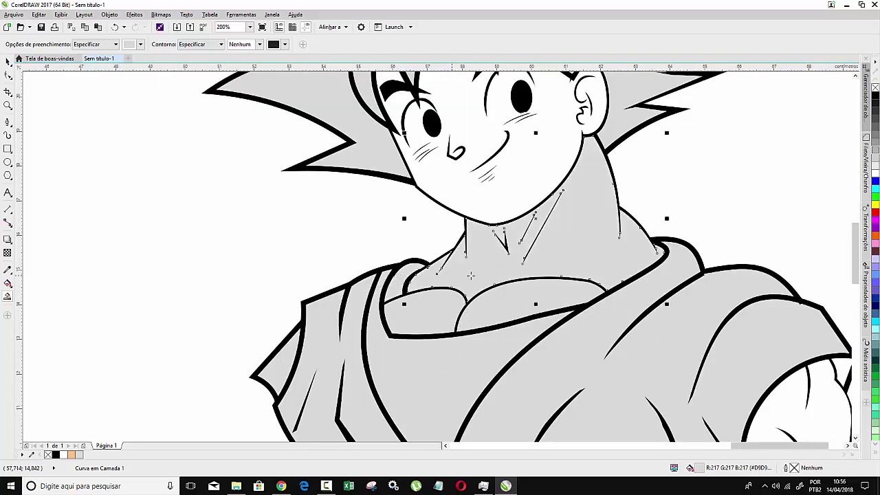
pyautogui.scroll(-1, 619, 231)
pyautogui.scroll(1, 600, 166)
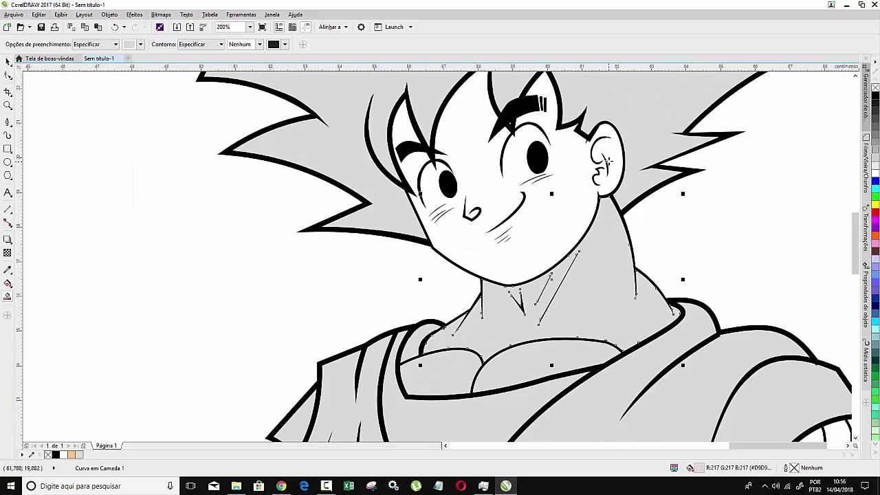
pyautogui.click(608, 158)
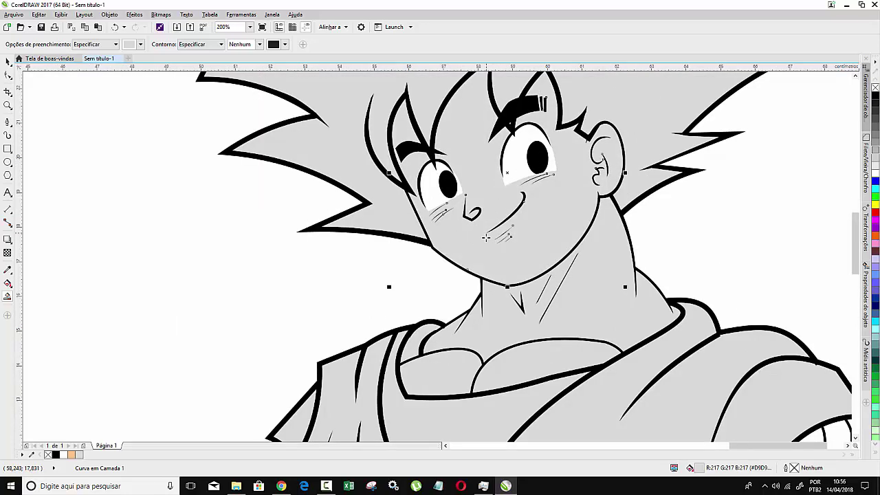
pyautogui.scroll(-2, 486, 238)
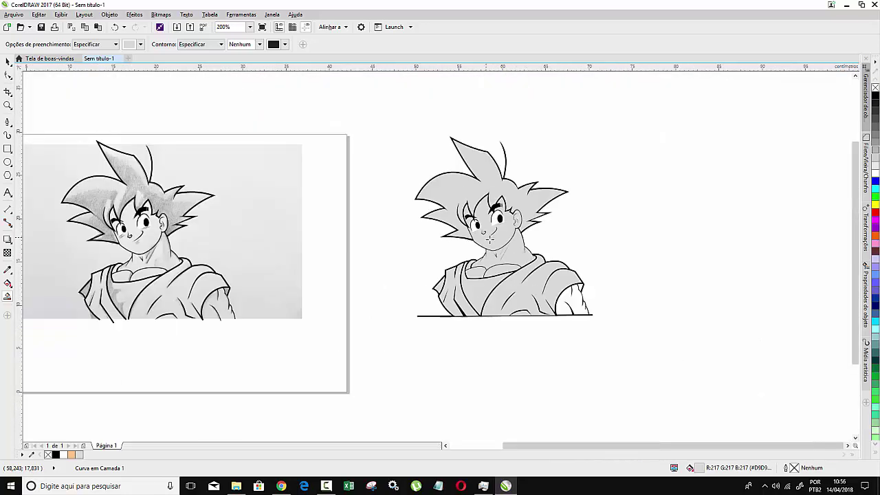
pyautogui.click(580, 301)
pyautogui.scroll(2, 580, 301)
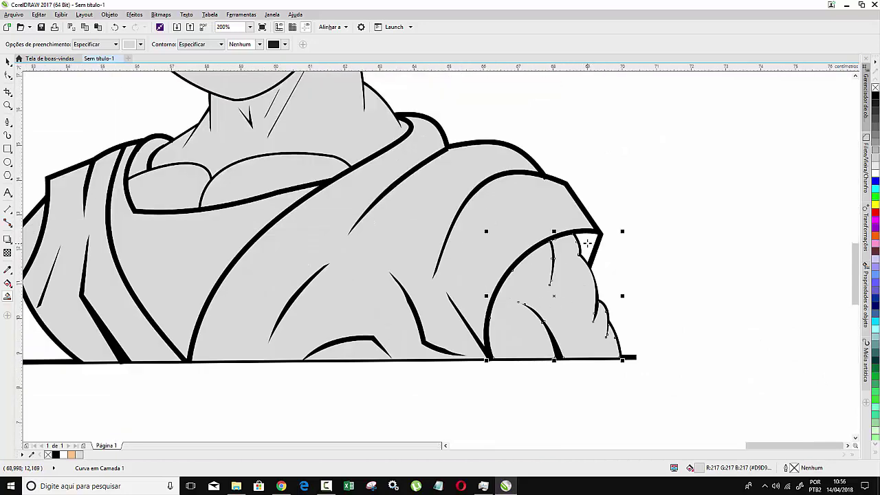
pyautogui.scroll(-2, 448, 202)
pyautogui.scroll(1, 464, 209)
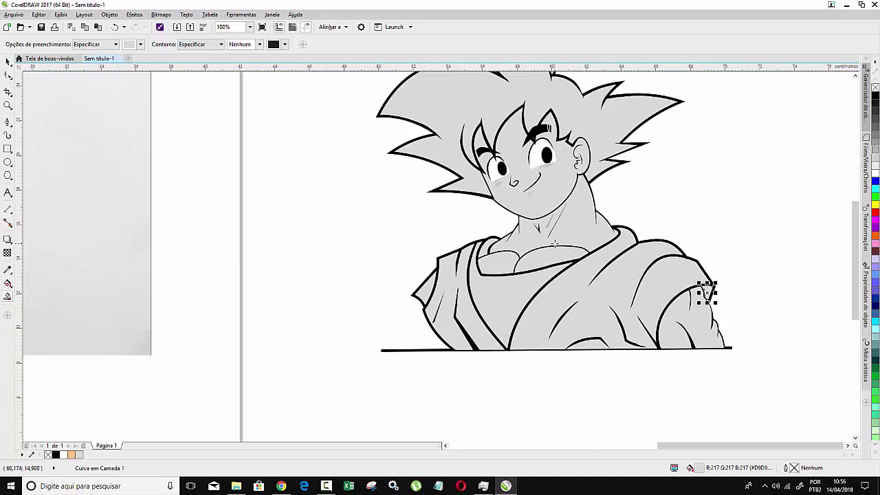
pyautogui.scroll(-1, 585, 246)
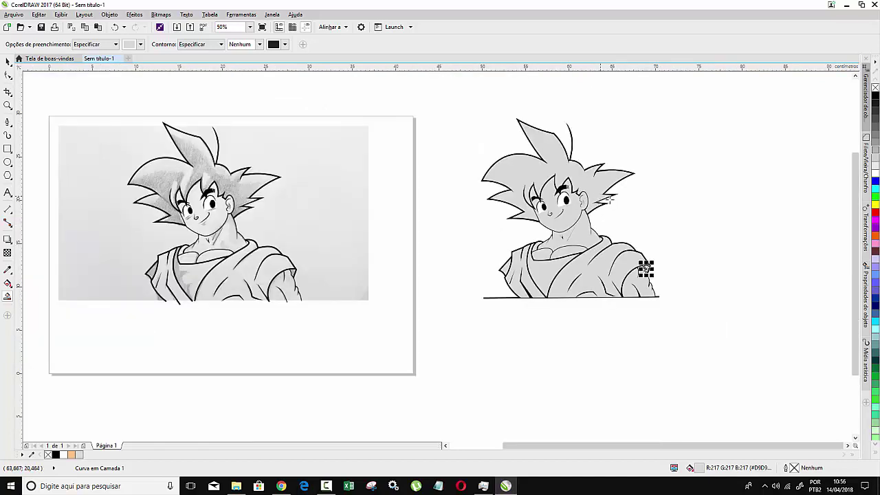
pyautogui.scroll(1, 675, 213)
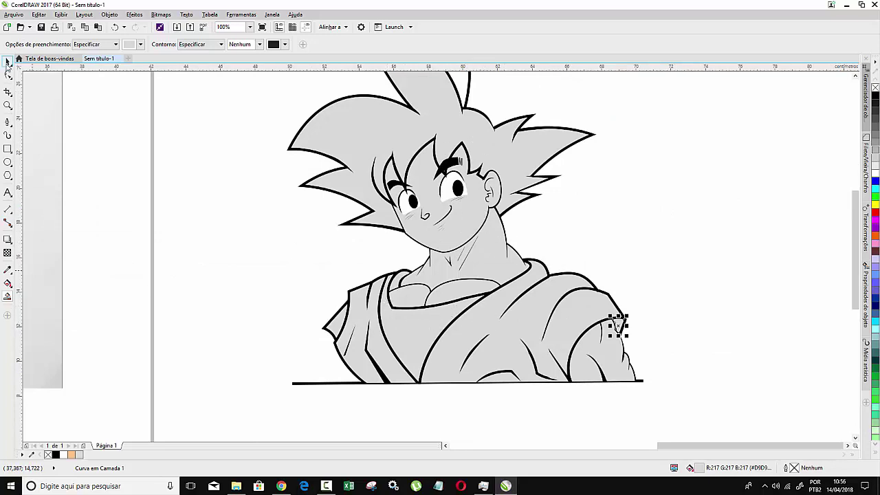
pyautogui.click(7, 62)
pyautogui.click(238, 243)
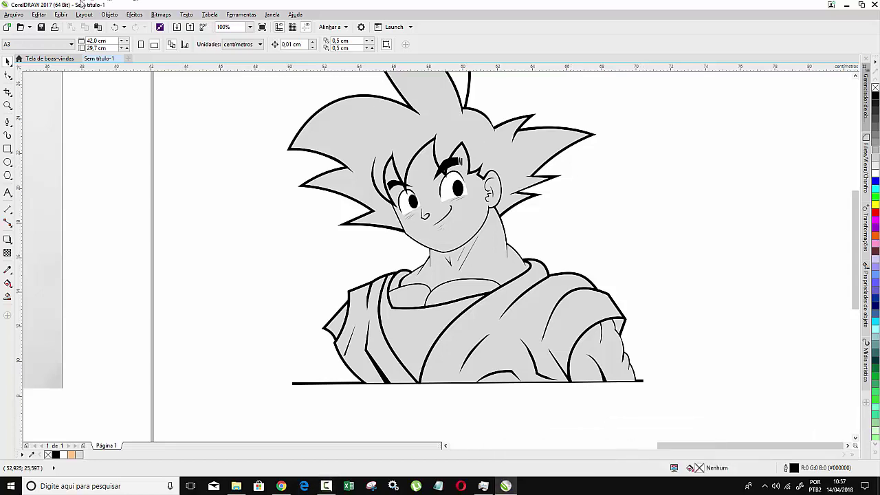
# - Import dragon-ball-super-050-05-goku-prepares-760x428.jpg and place it on the canvas
pyautogui.scroll(-2, 273, 208)
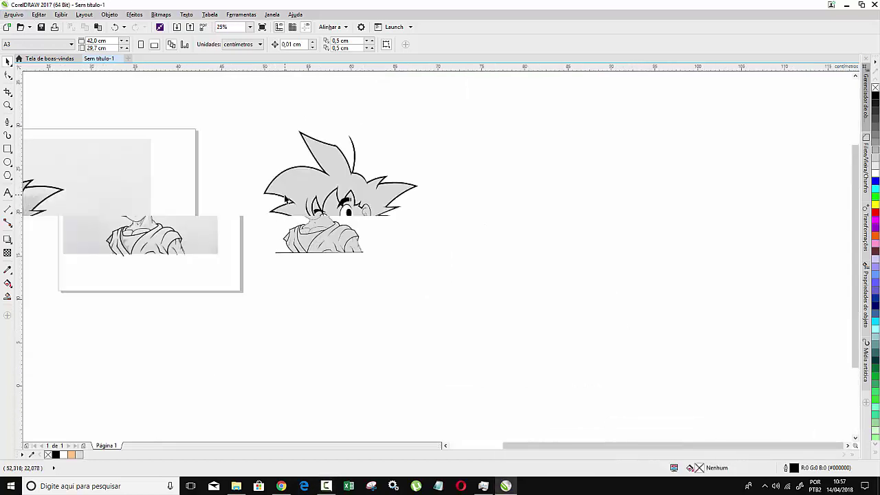
pyautogui.rightClick(500, 157)
pyautogui.click(535, 200)
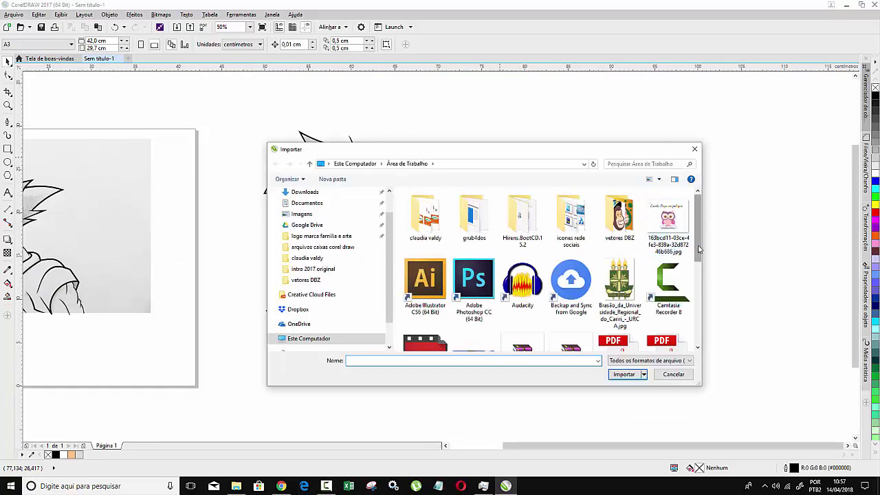
pyautogui.scroll(-1, 631, 287)
pyautogui.click(473, 299)
pyautogui.click(623, 375)
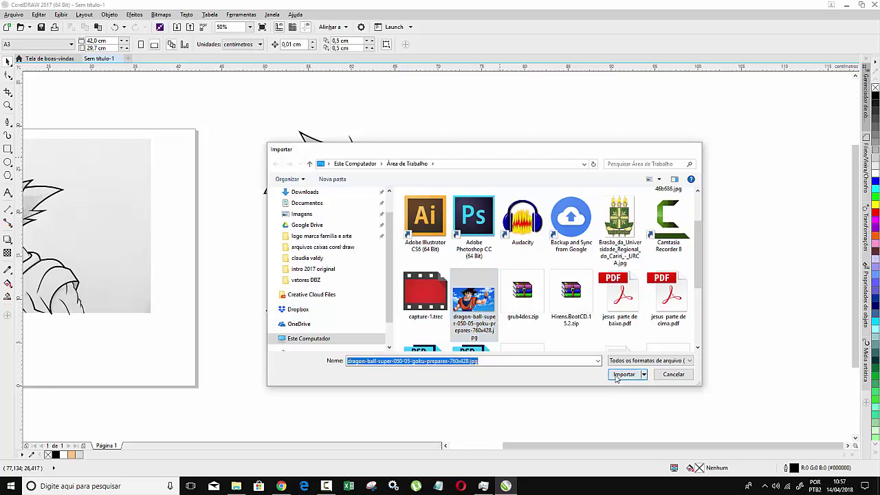
pyautogui.moveTo(477, 114); pyautogui.dragTo(693, 236)
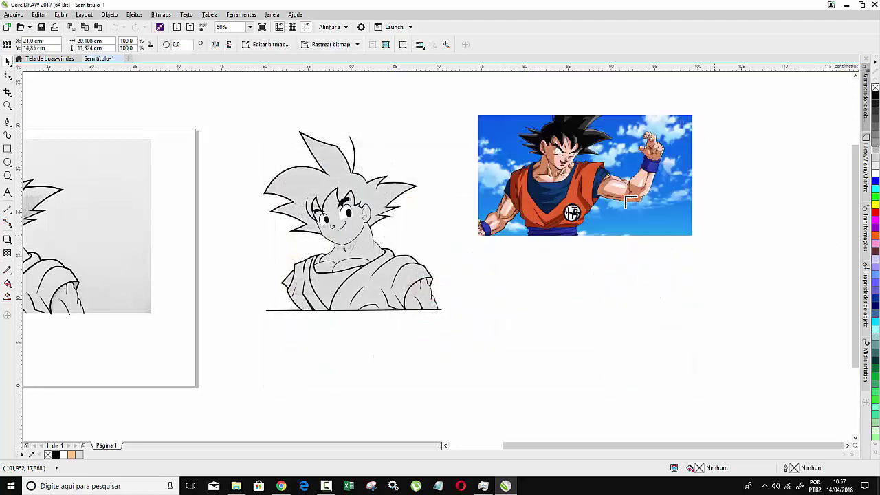
# - Shrink the reference photo and position it beside Goku's hair
pyautogui.moveTo(533, 143); pyautogui.dragTo(474, 119)
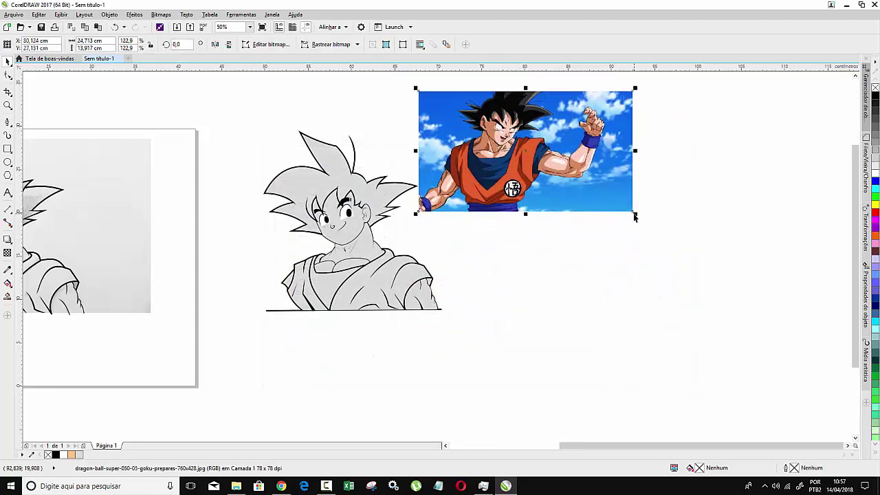
pyautogui.moveTo(632, 211); pyautogui.dragTo(550, 164)
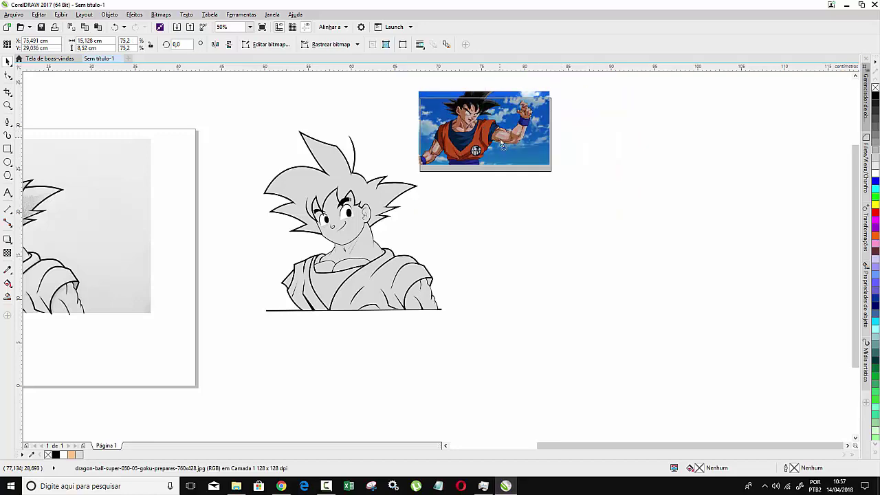
pyautogui.moveTo(499, 134); pyautogui.dragTo(502, 143)
pyautogui.scroll(2, 408, 147)
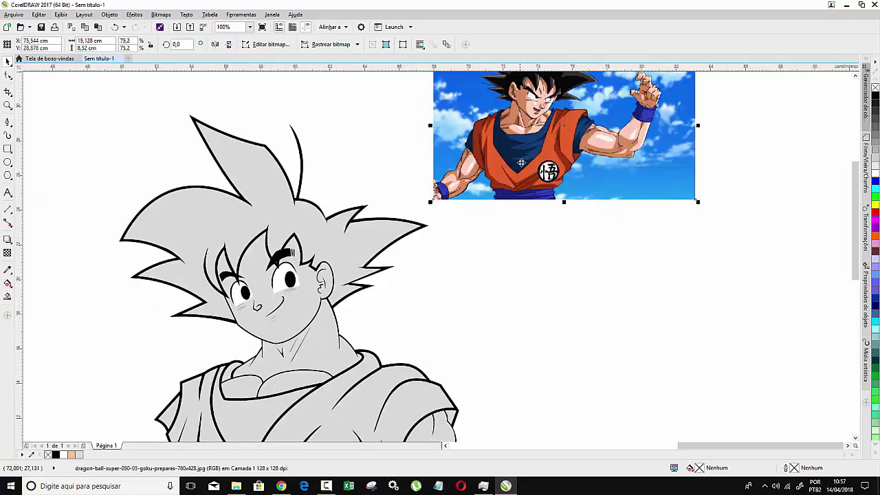
pyautogui.scroll(-2, 484, 163)
pyautogui.scroll(2, 486, 165)
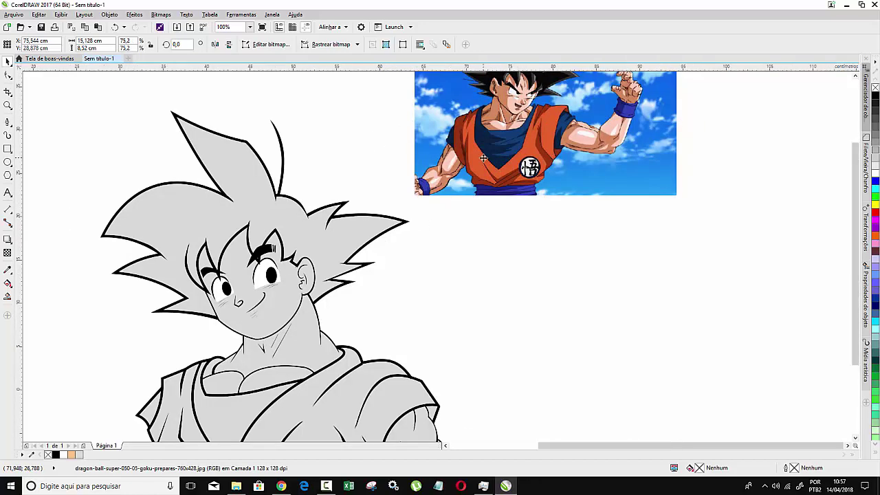
pyautogui.scroll(-2, 489, 169)
pyautogui.moveTo(493, 172); pyautogui.dragTo(490, 231)
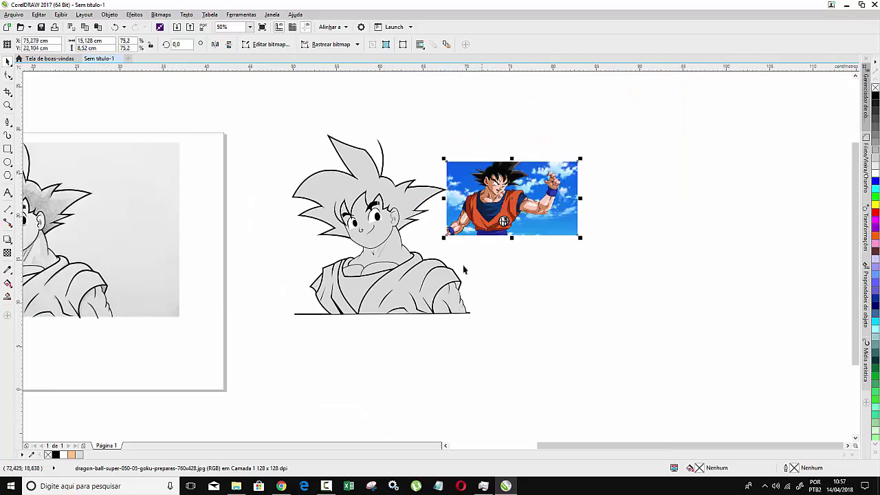
# - Colour the gi front and left sleeve with orange sampled from the photo
pyautogui.click(8, 270)
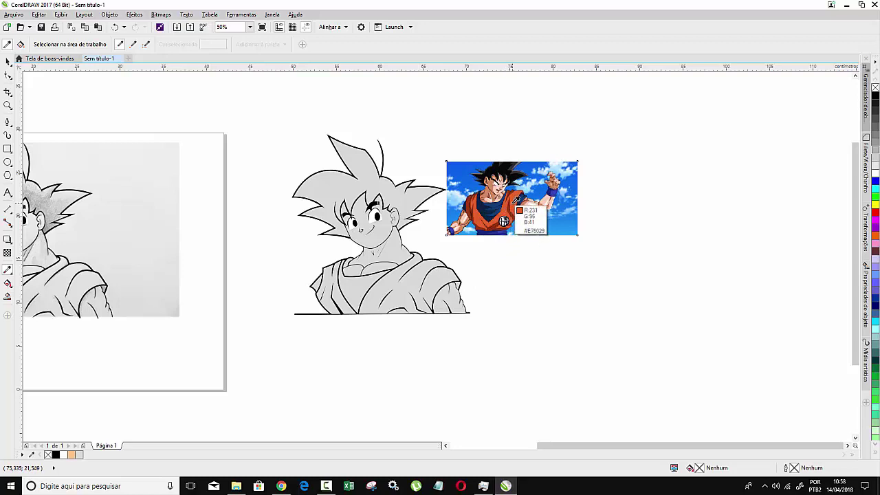
pyautogui.click(513, 204)
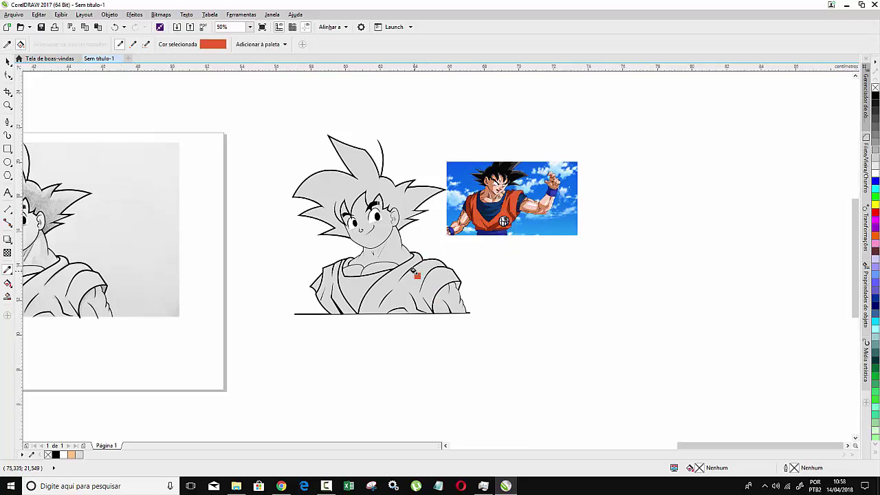
pyautogui.scroll(1, 415, 273)
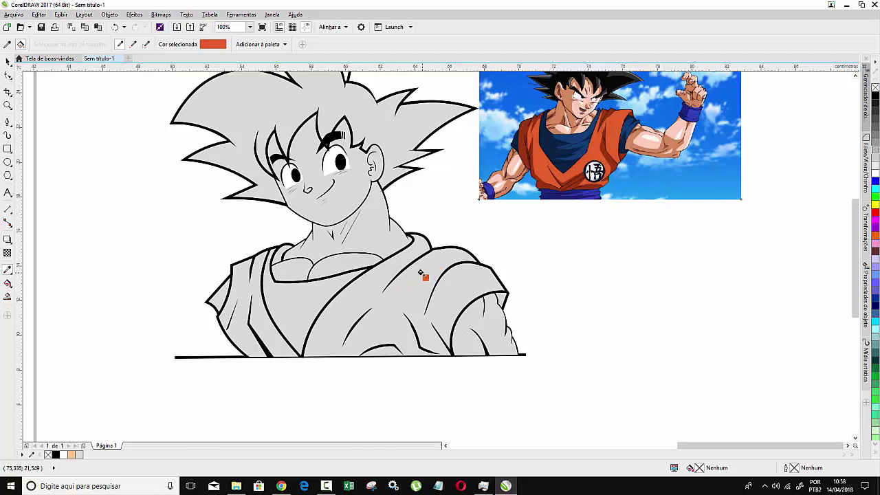
pyautogui.click(420, 273)
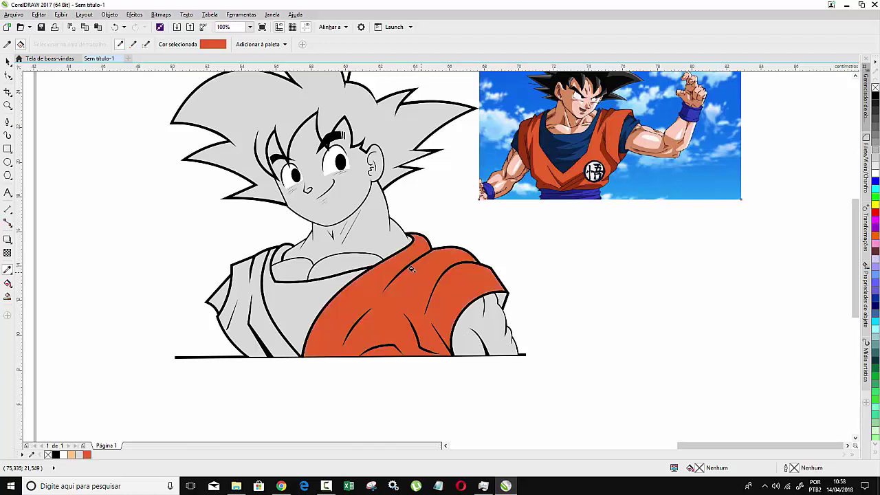
pyautogui.click(257, 314)
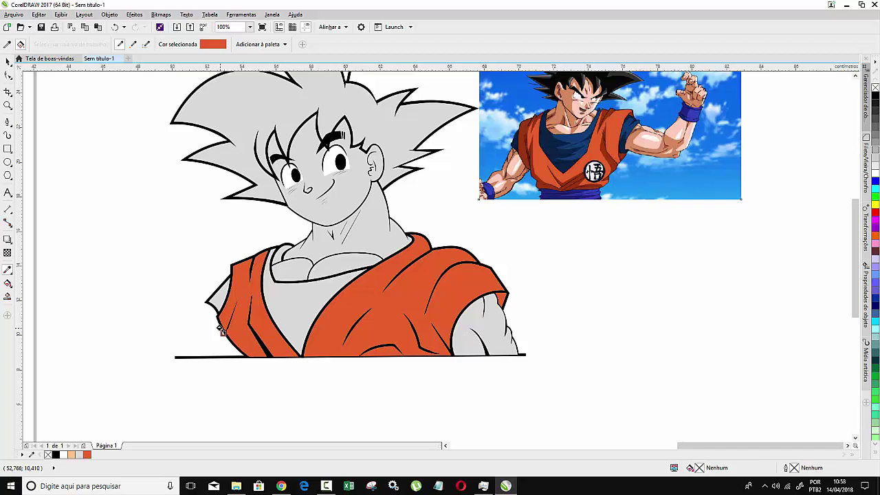
# - Colour the undershirt and small shoulder patch with the photo's dark blue
pyautogui.click(279, 165)
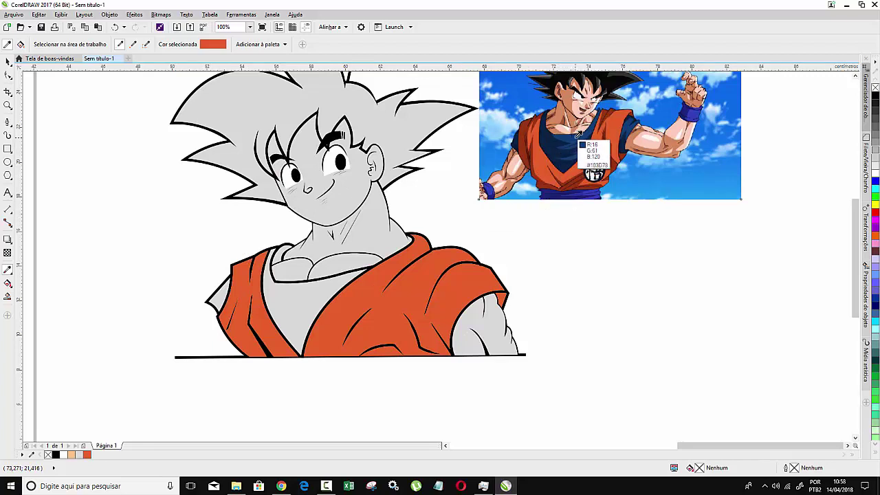
pyautogui.click(577, 136)
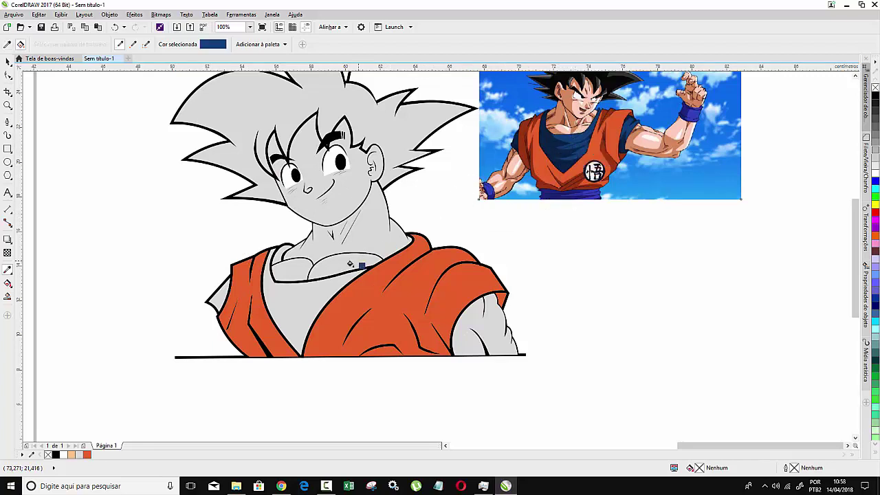
pyautogui.click(308, 289)
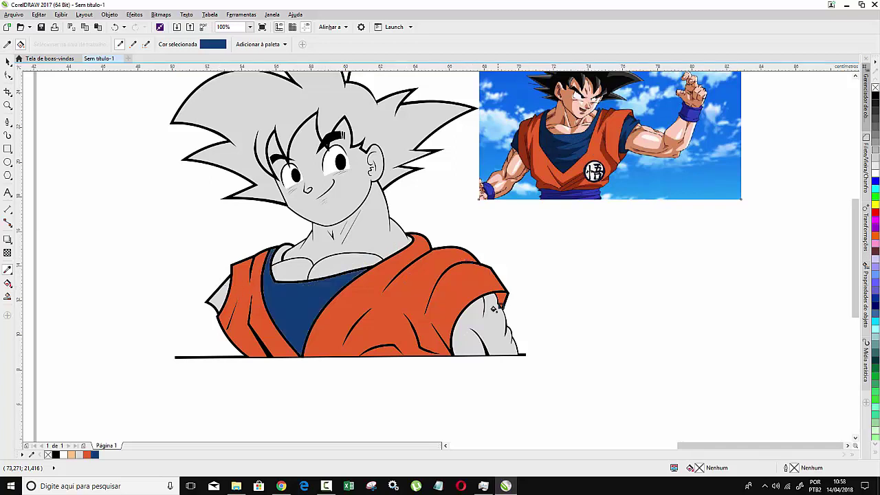
pyautogui.click(214, 297)
# - Colour the hair black and the neck and chest peach skin tone from the photo
pyautogui.scroll(-2, 461, 205)
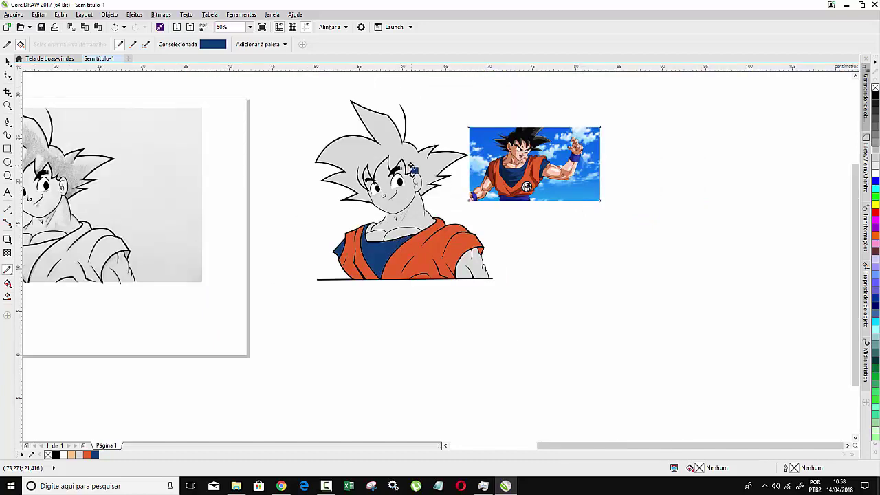
pyautogui.scroll(2, 411, 166)
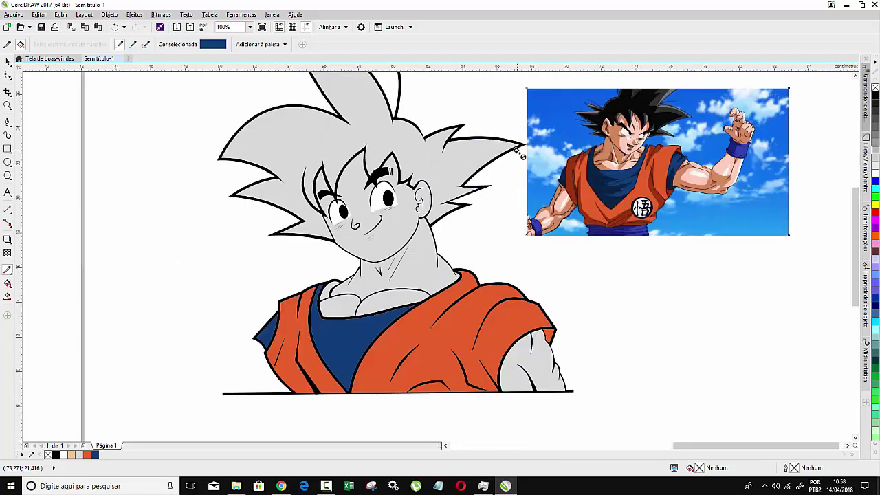
pyautogui.click(650, 101)
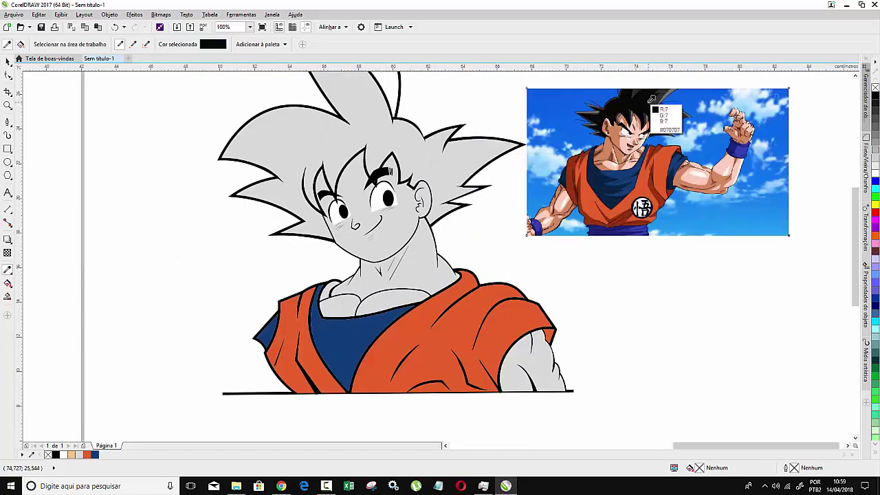
pyautogui.click(420, 154)
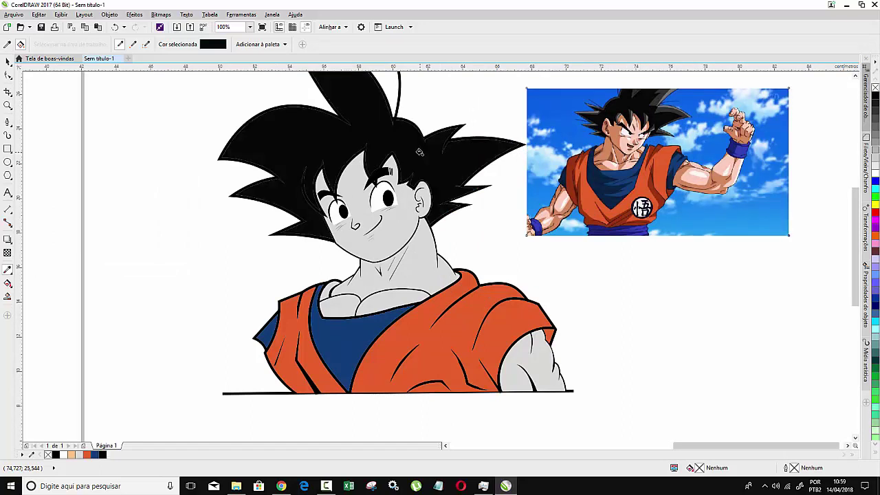
pyautogui.press('shift')
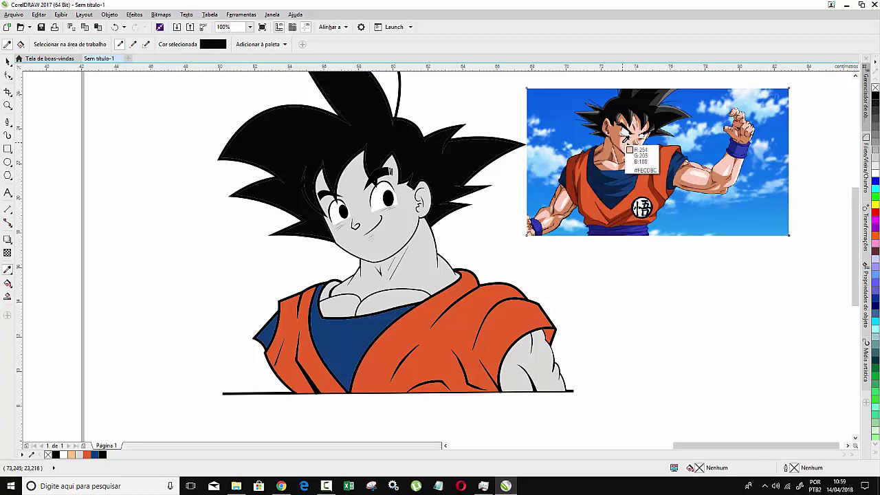
pyautogui.click(626, 145)
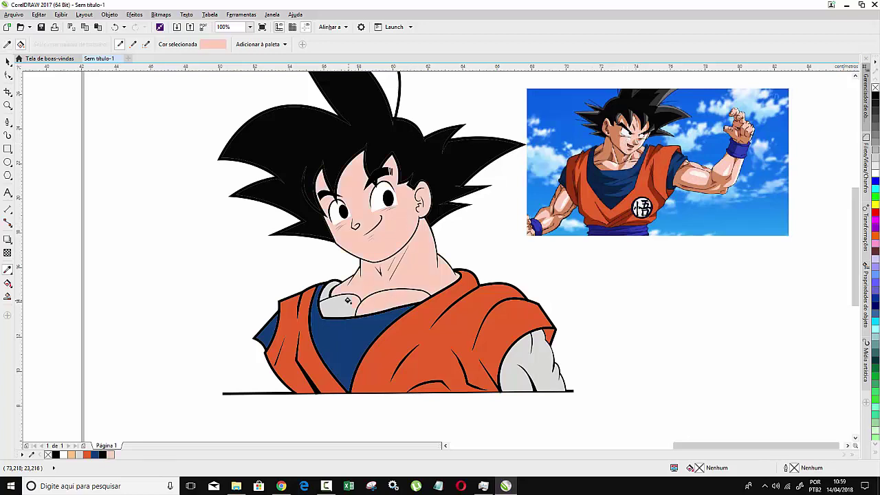
pyautogui.click(348, 301)
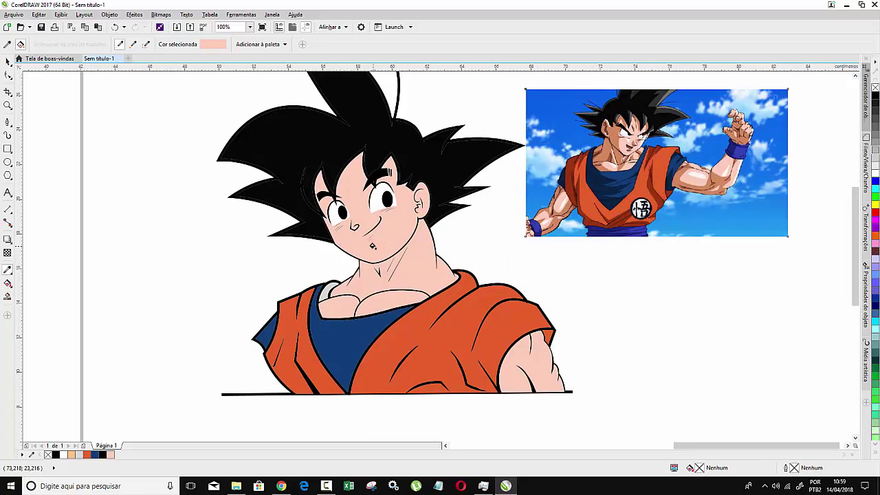
# - Undo the mistaken collar fill and colour the grey collar patch dark blue
pyautogui.click(623, 185)
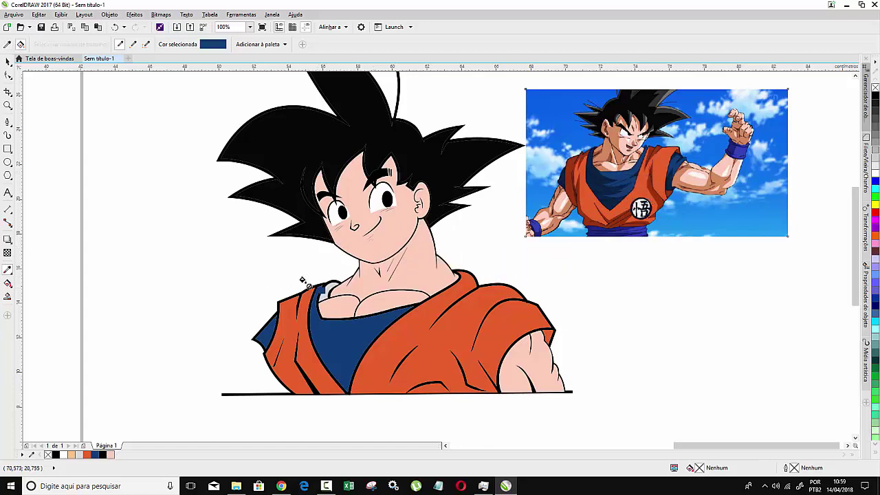
pyautogui.scroll(3, 326, 293)
pyautogui.scroll(2, 323, 293)
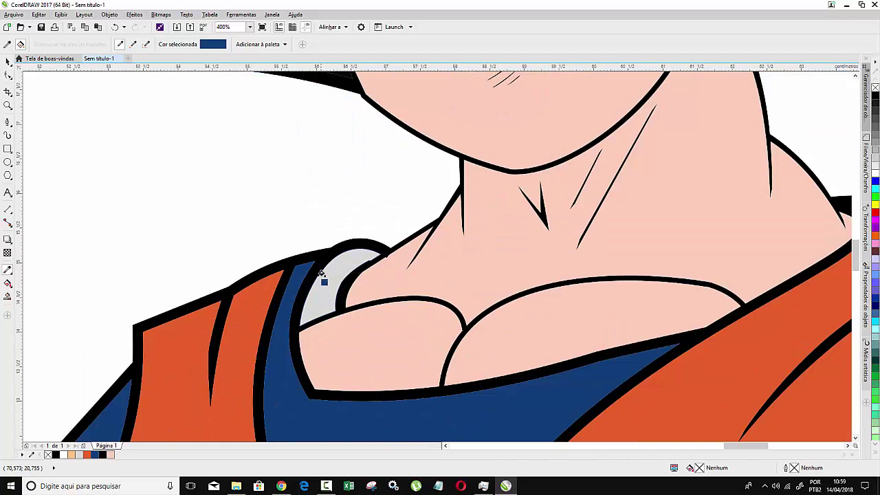
pyautogui.scroll(2, 308, 294)
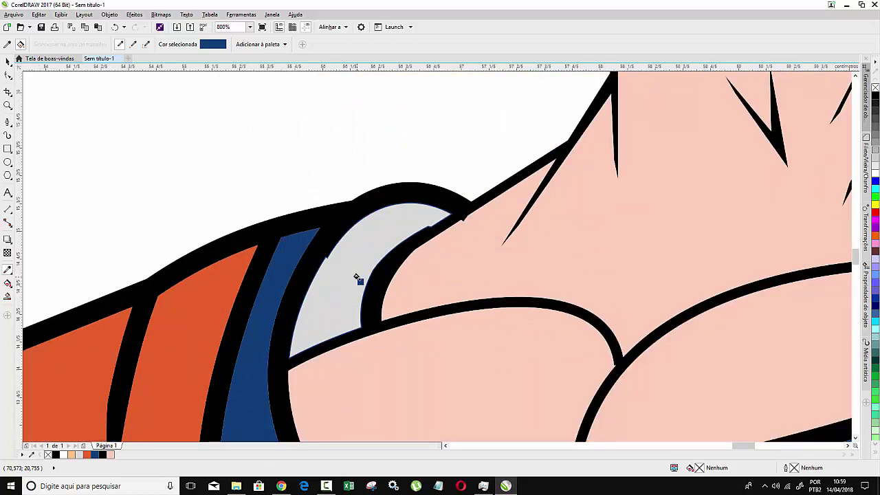
pyautogui.hotkey('ctrl', 'z')
pyautogui.click(340, 275)
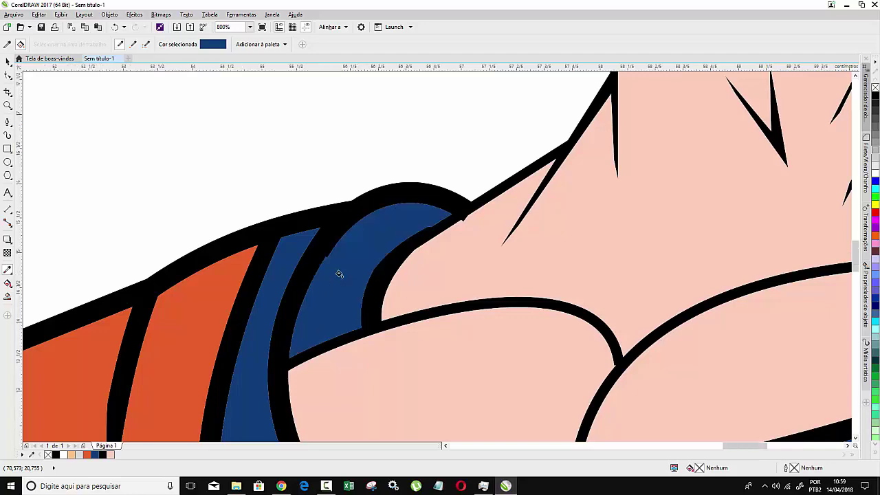
pyautogui.scroll(-3, 339, 271)
pyautogui.scroll(-1, 338, 251)
pyautogui.scroll(-2, 349, 254)
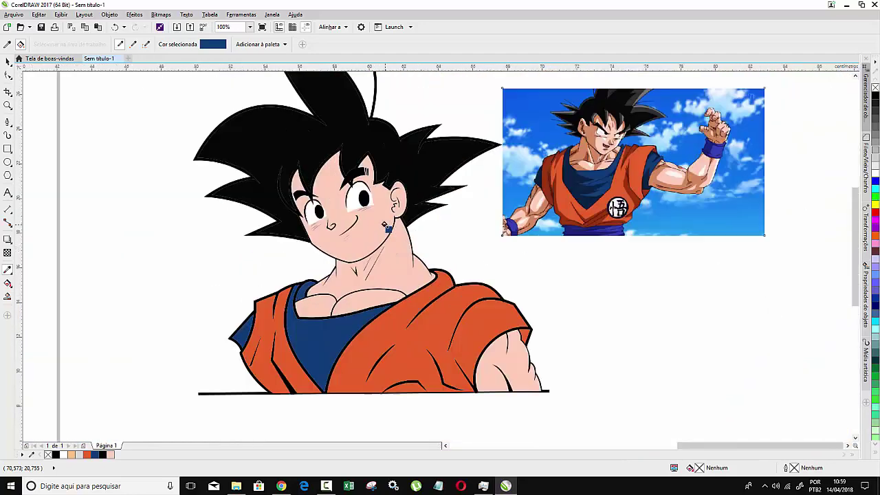
pyautogui.scroll(2, 389, 224)
pyautogui.scroll(-2, 377, 223)
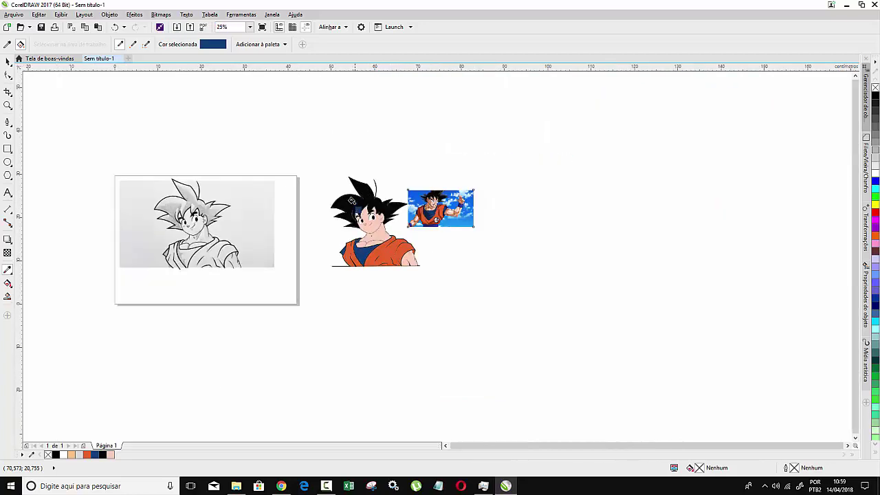
pyautogui.scroll(1, 354, 207)
pyautogui.scroll(1, 350, 199)
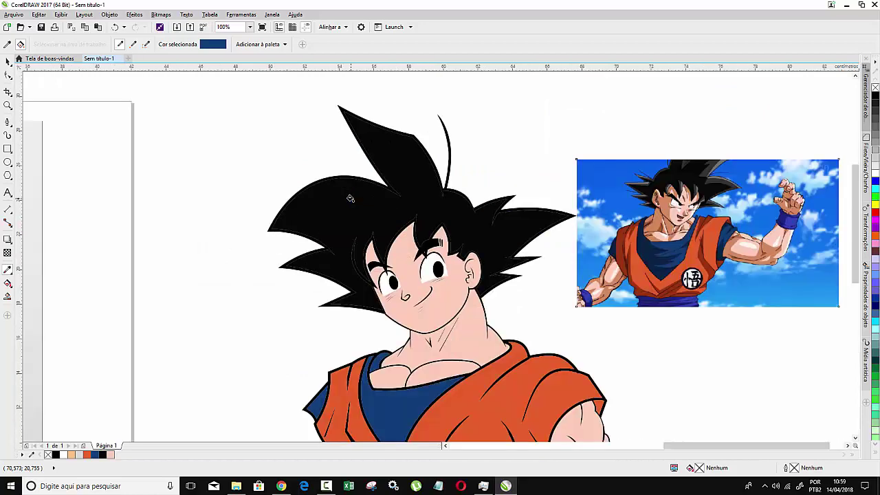
pyautogui.scroll(3, 350, 199)
pyautogui.scroll(-1, 349, 198)
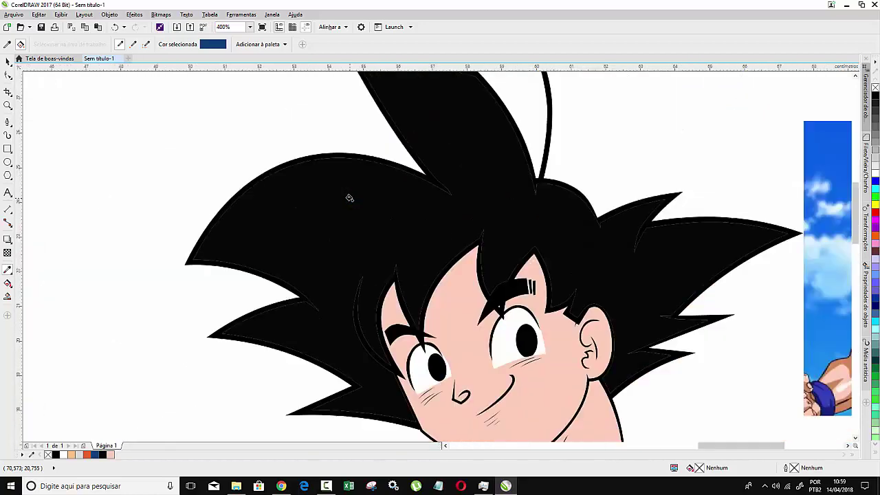
pyautogui.scroll(-1, 349, 199)
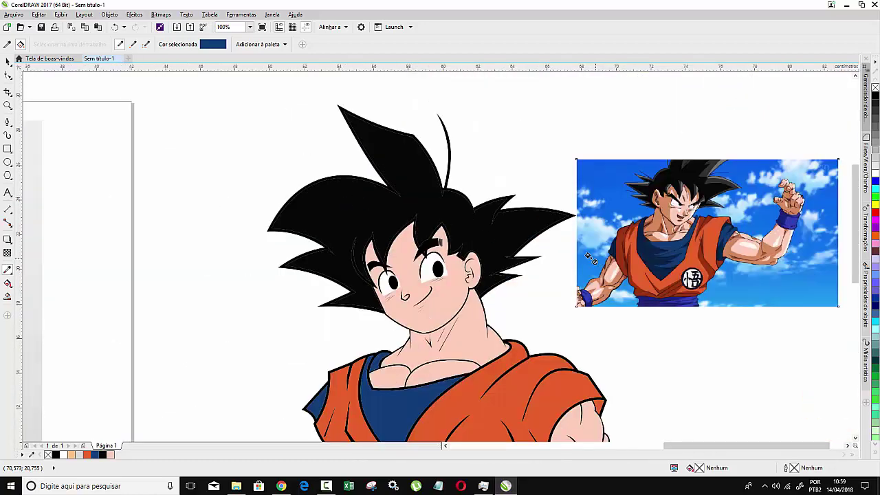
# - Give Goku's black hair a hairline near-black outline
pyautogui.click(8, 61)
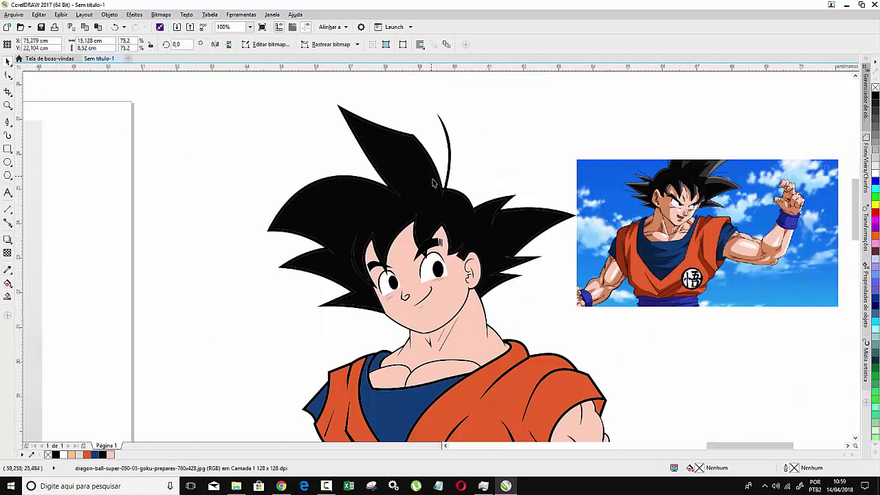
pyautogui.scroll(2, 427, 174)
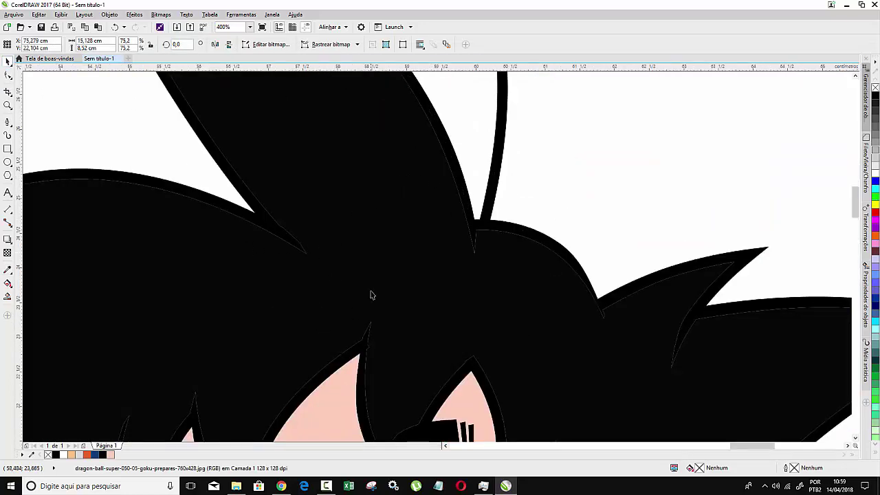
pyautogui.click(427, 243)
pyautogui.scroll(-2, 420, 239)
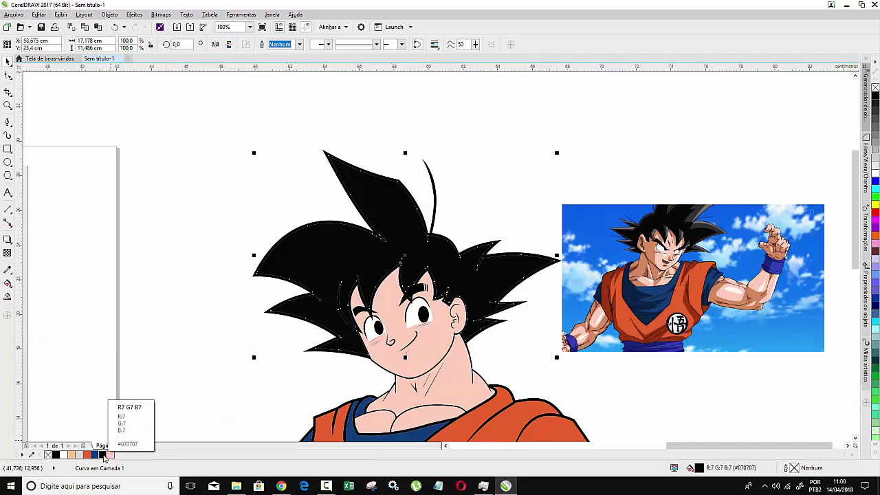
pyautogui.rightClick(104, 457)
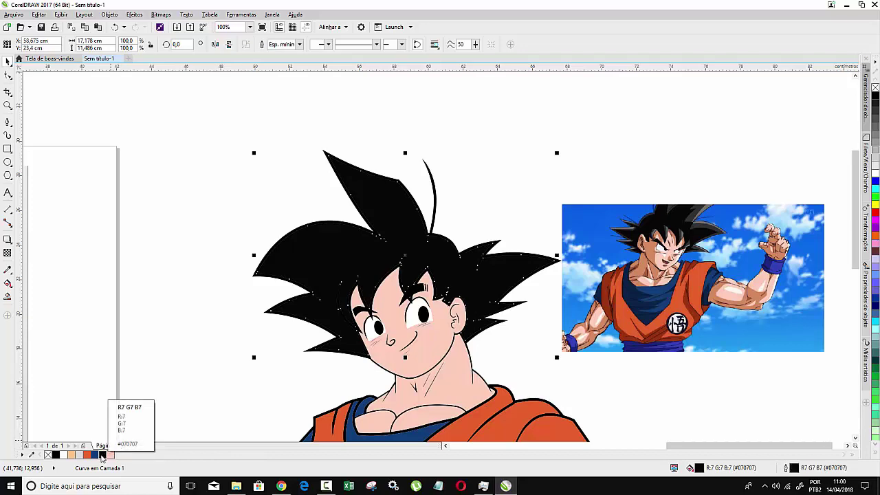
# - Give the blue undershirt a matching blue hairline outline
pyautogui.scroll(1, 356, 254)
pyautogui.scroll(1, 356, 254)
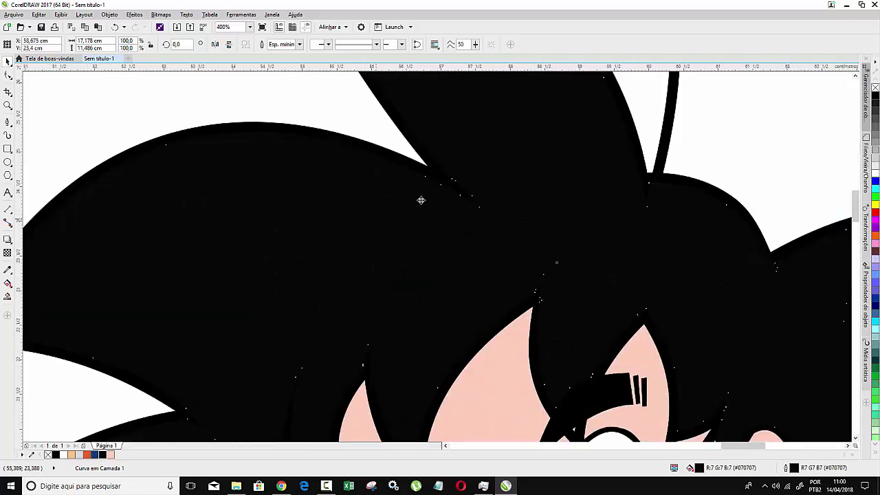
pyautogui.scroll(-1, 471, 189)
pyautogui.scroll(-1, 471, 190)
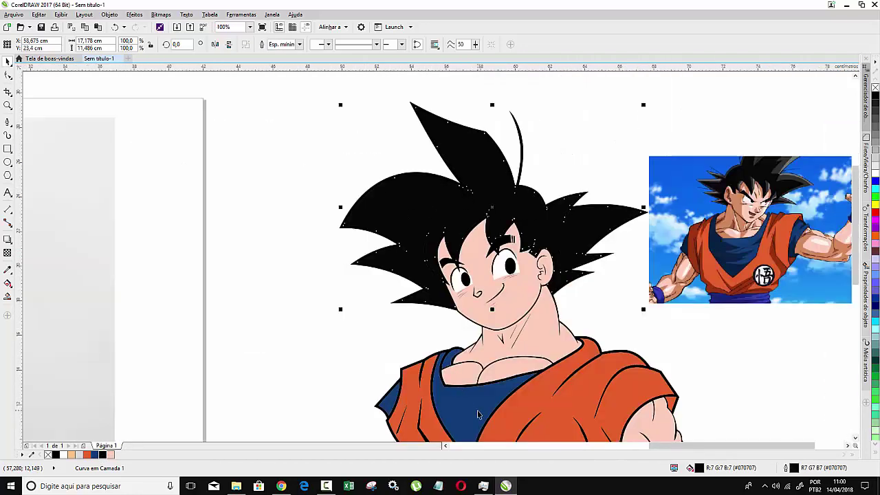
pyautogui.scroll(2, 479, 414)
pyautogui.click(480, 385)
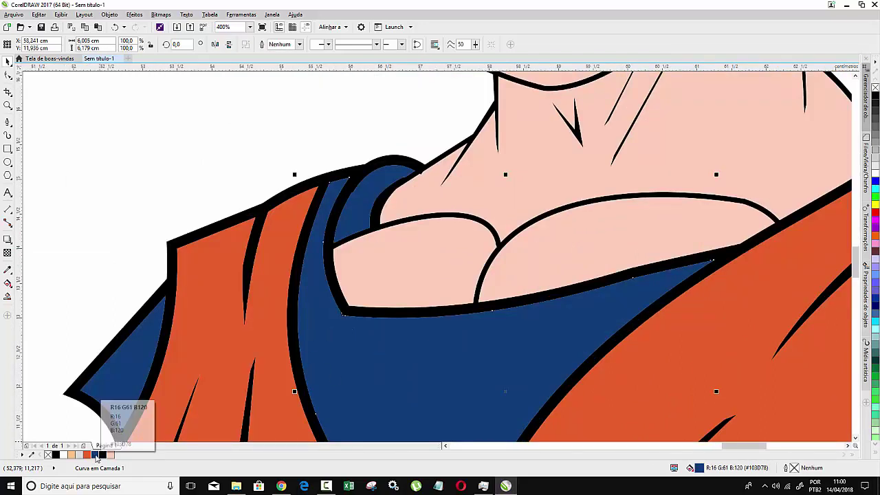
pyautogui.rightClick(97, 457)
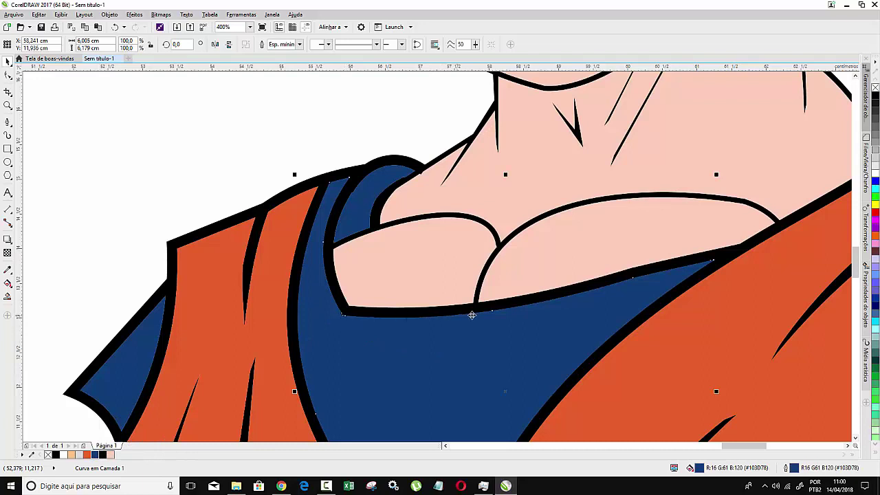
# - Select the small blue shoulder piece and collar shapes beside the neck, then clear the selection
pyautogui.click(151, 344)
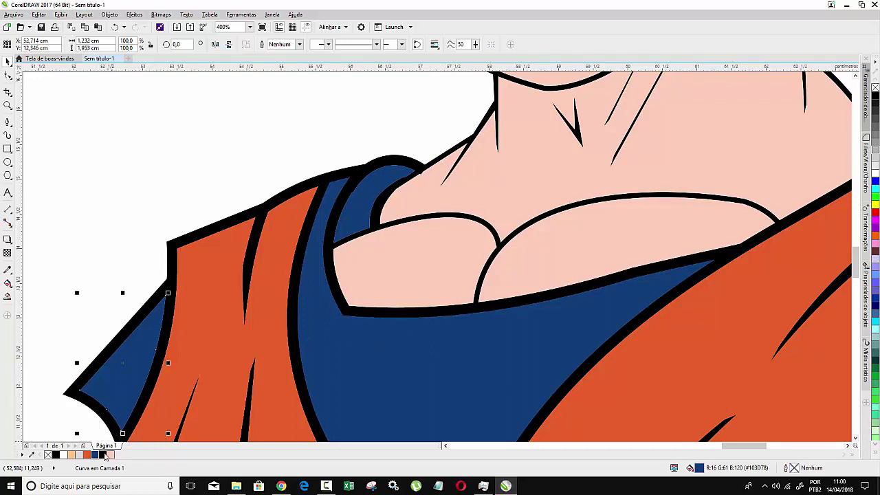
pyautogui.click(375, 209)
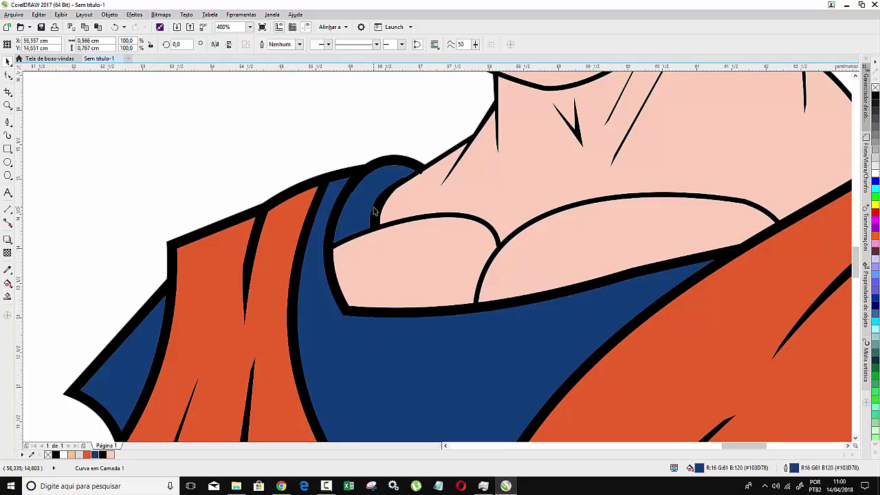
pyautogui.click(349, 212)
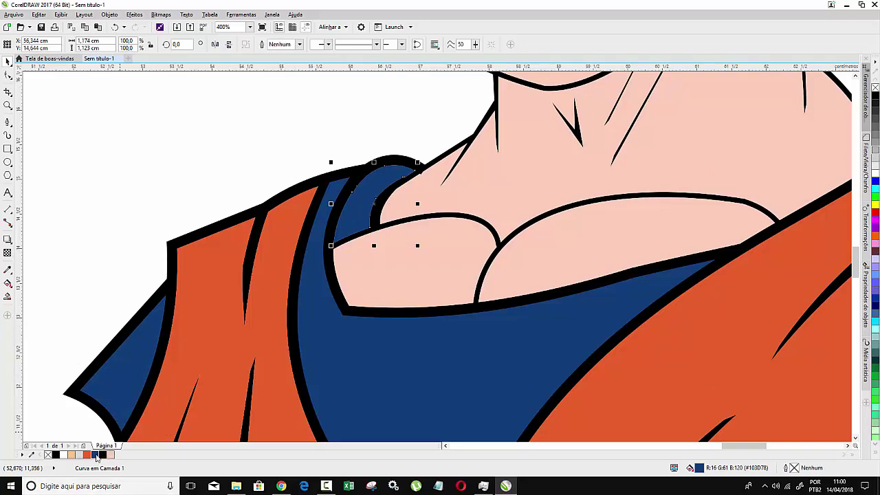
pyautogui.scroll(-3, 336, 163)
pyautogui.scroll(2, 520, 193)
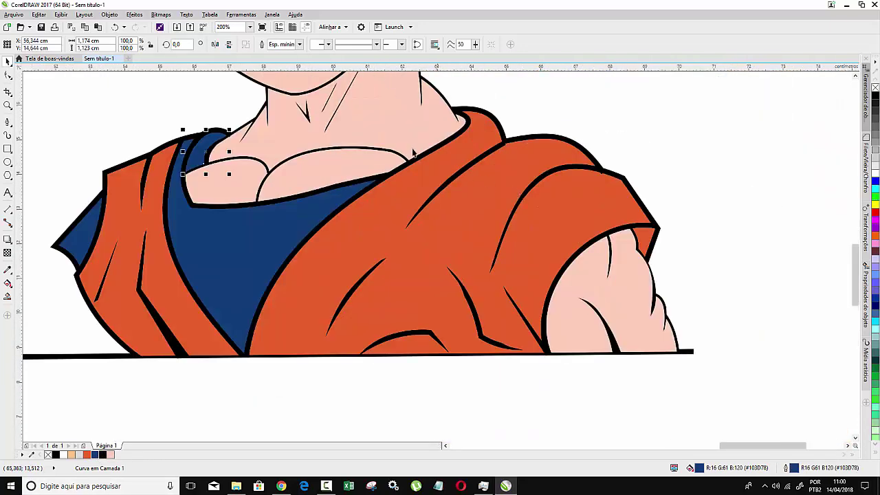
pyautogui.scroll(2, 152, 156)
pyautogui.scroll(1, 322, 172)
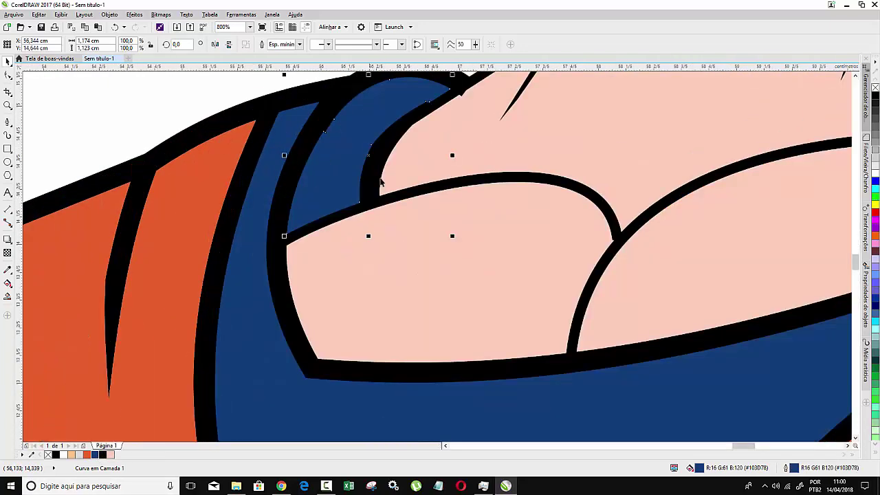
pyautogui.scroll(-1, 276, 153)
pyautogui.scroll(-2, 279, 166)
pyautogui.scroll(-1, 386, 170)
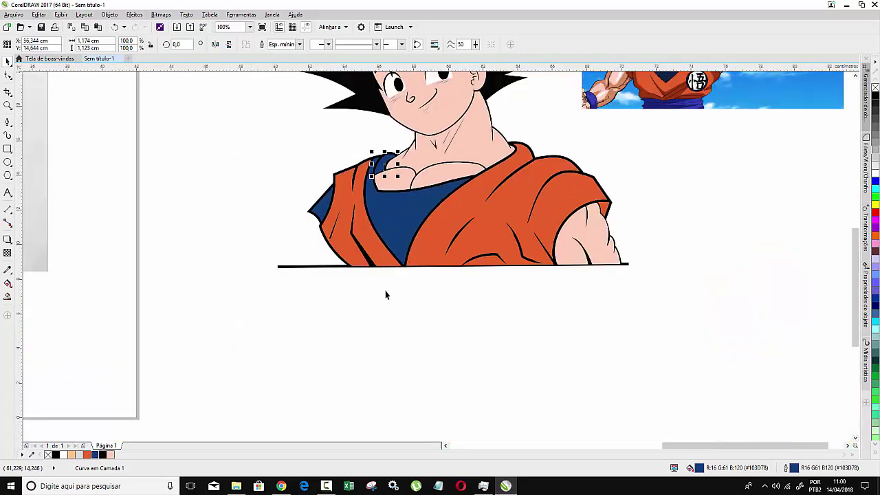
pyautogui.click(345, 277)
pyautogui.scroll(-1, 313, 244)
pyautogui.scroll(1, 315, 126)
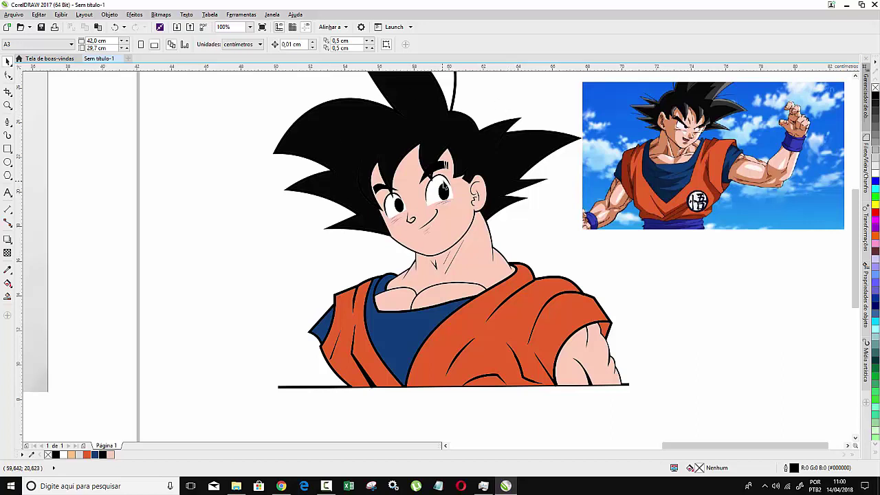
# - Set the default outline for new graphics to red at 0.1 mm width
pyautogui.click(8, 124)
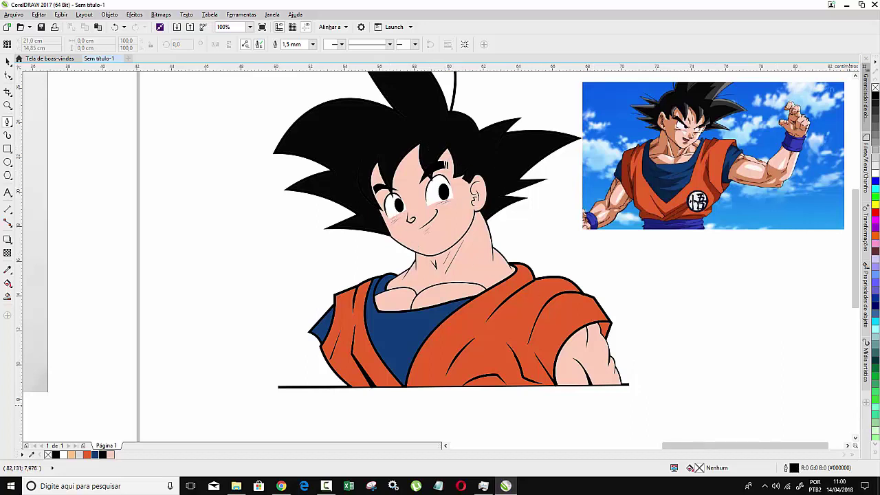
pyautogui.doubleClick(794, 468)
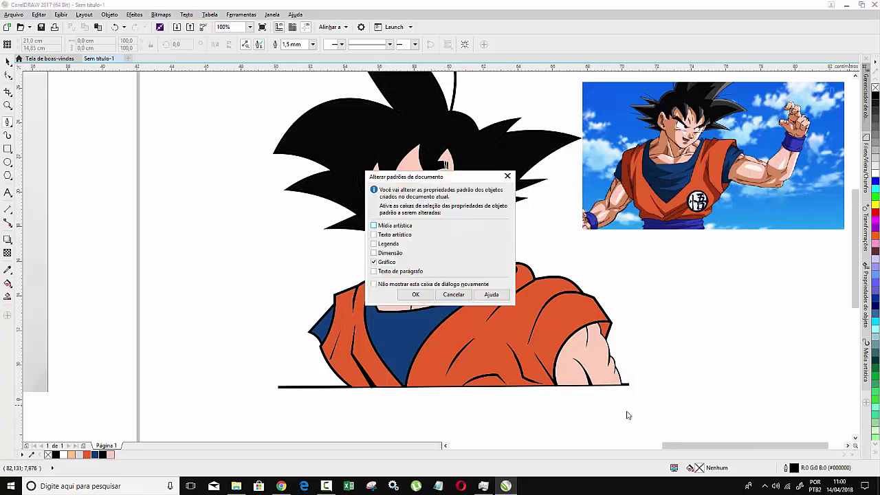
pyautogui.click(417, 296)
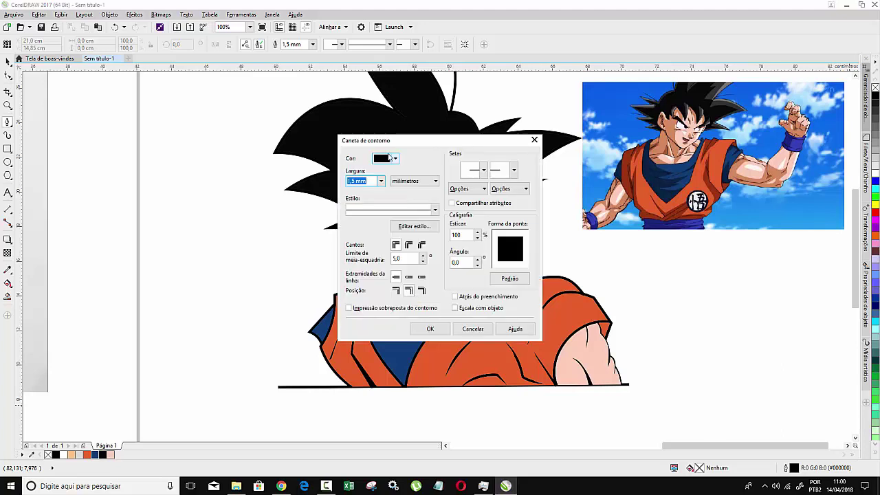
pyautogui.click(395, 159)
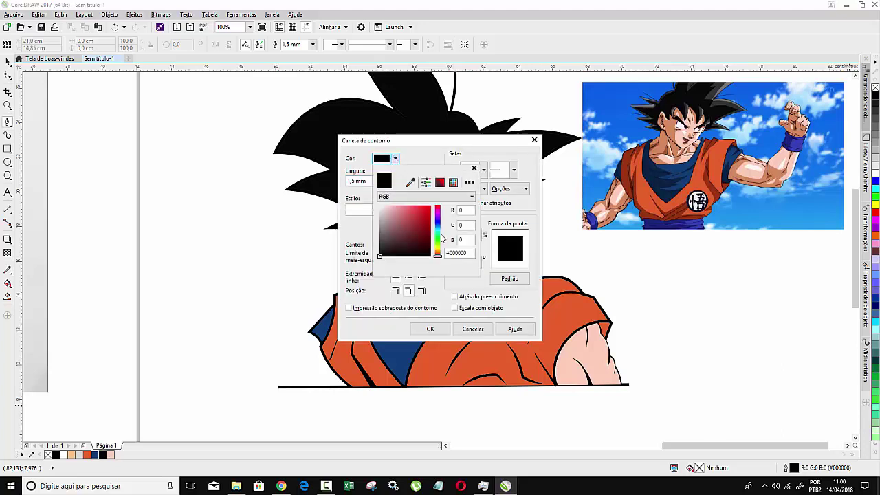
pyautogui.click(425, 209)
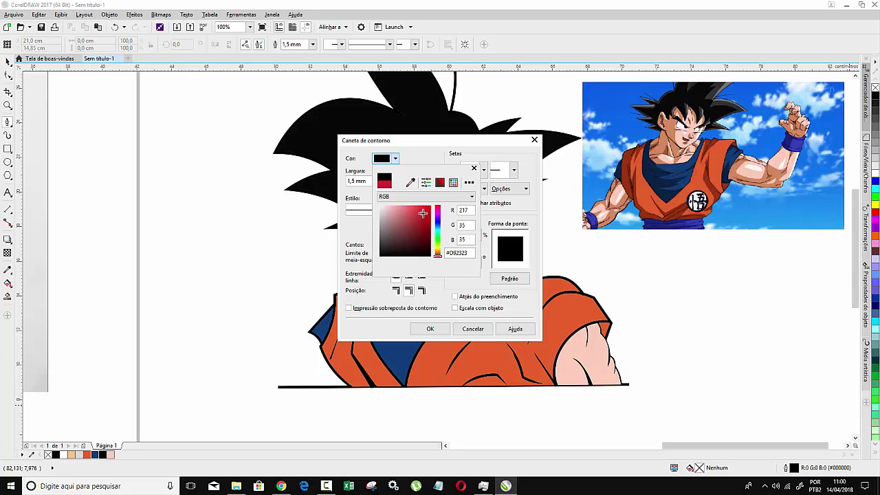
pyautogui.click(477, 145)
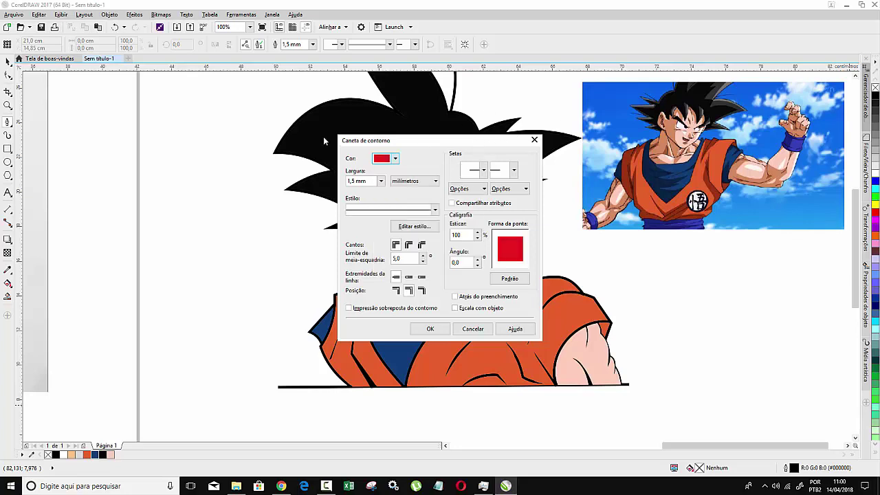
pyautogui.moveTo(474, 140); pyautogui.dragTo(195, 138)
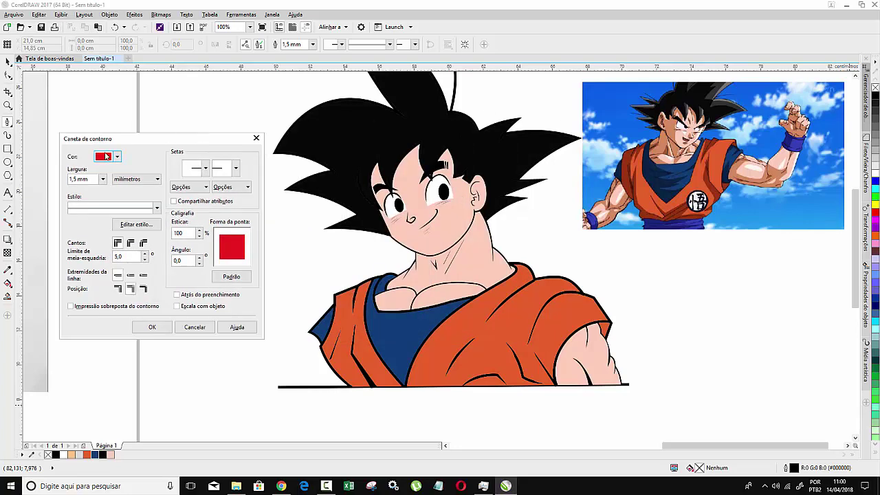
pyautogui.click(102, 179)
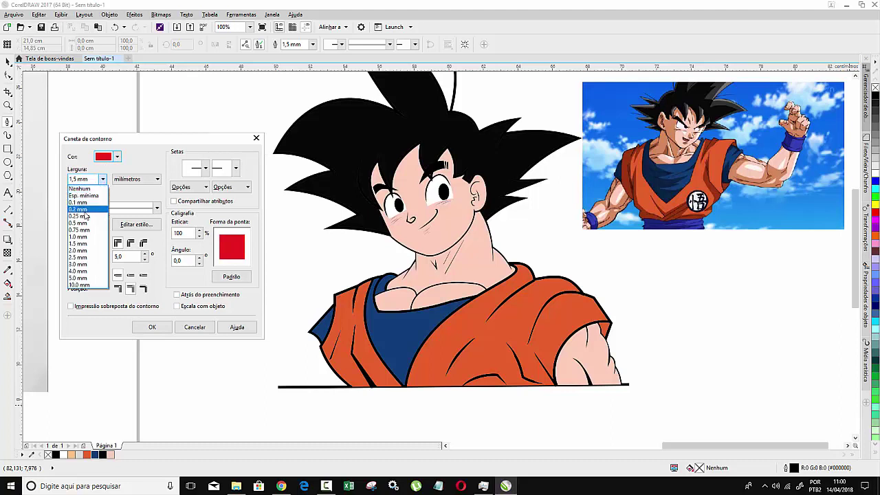
pyautogui.click(82, 203)
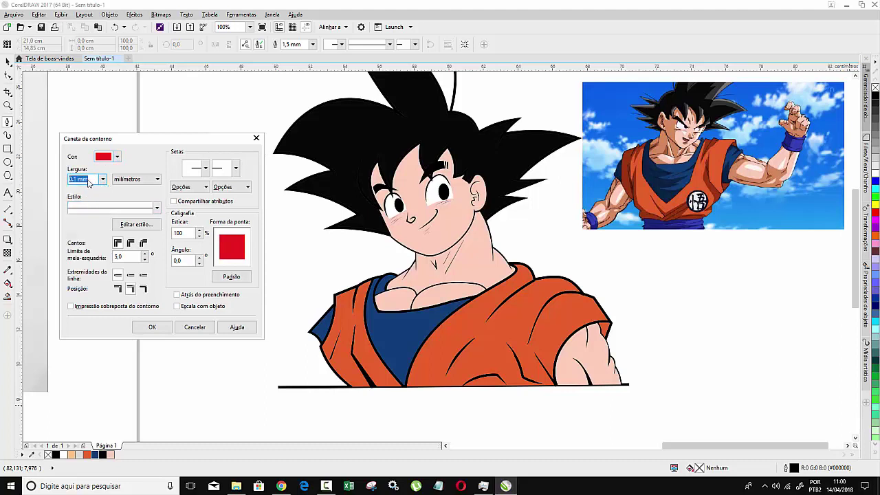
pyautogui.click(152, 327)
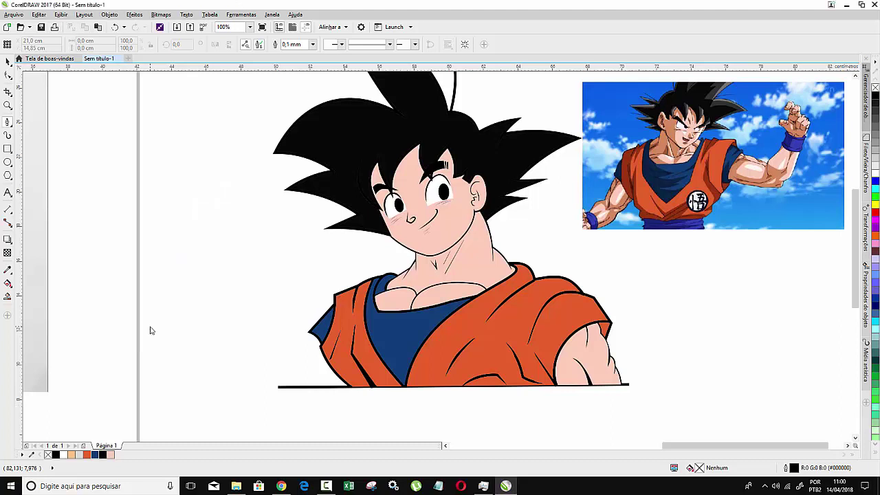
# - Begin a red Bézier shadow outline in the hair above the forehead, running down beside the nose
pyautogui.scroll(-2, 416, 164)
pyautogui.scroll(2, 416, 164)
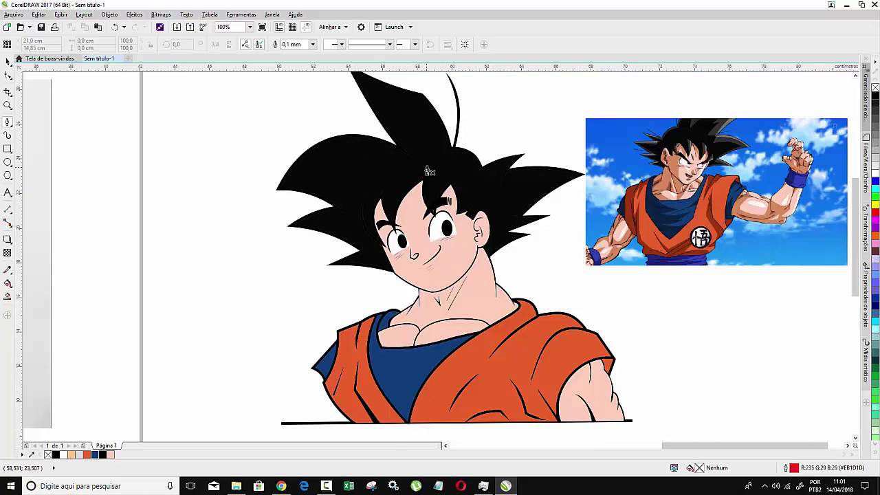
pyautogui.scroll(2, 428, 172)
pyautogui.scroll(1, 426, 180)
pyautogui.scroll(-2, 433, 185)
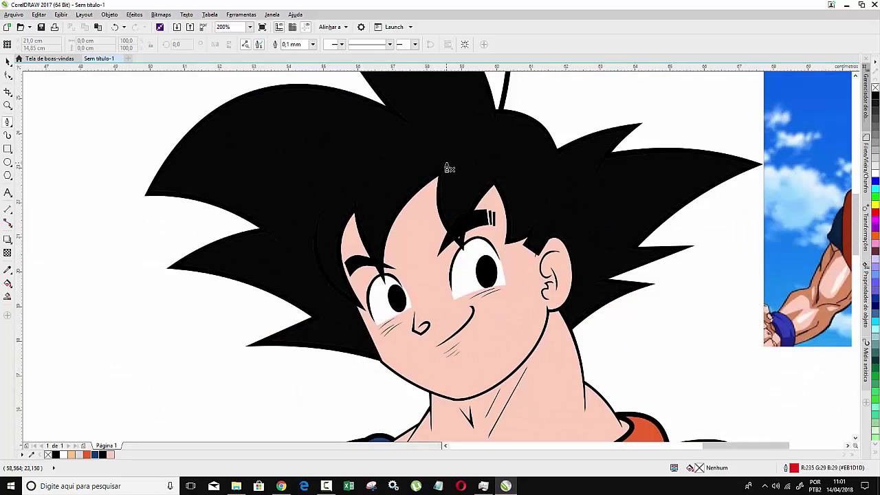
pyautogui.click(435, 196)
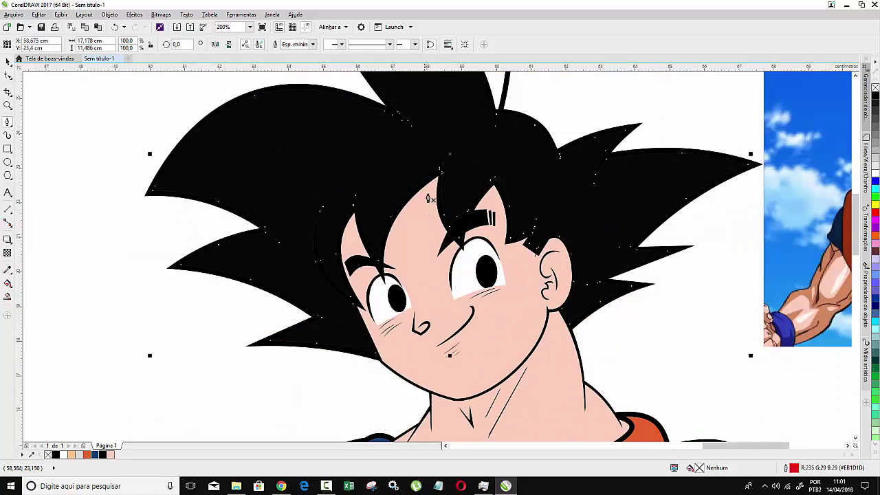
pyautogui.click(433, 185)
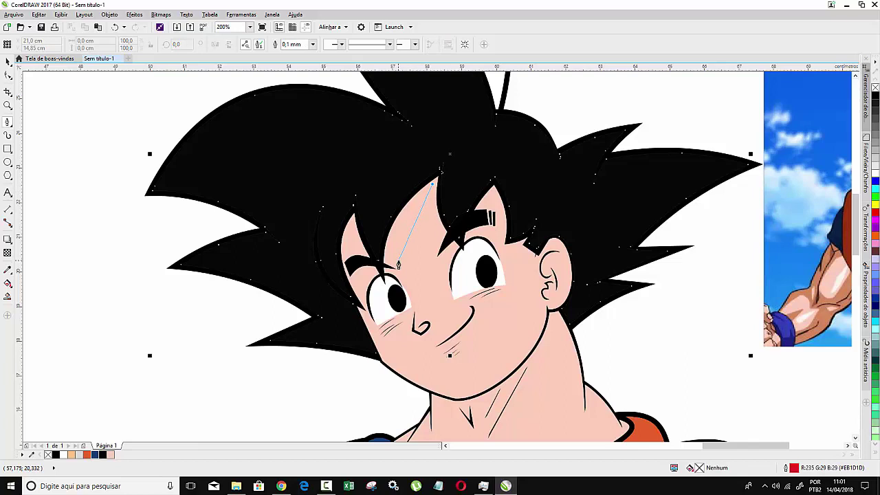
pyautogui.click(398, 265)
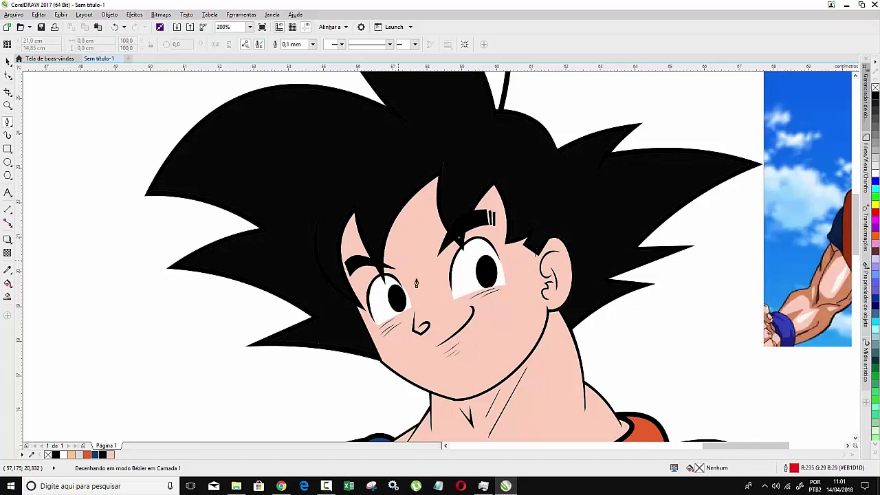
pyautogui.click(422, 313)
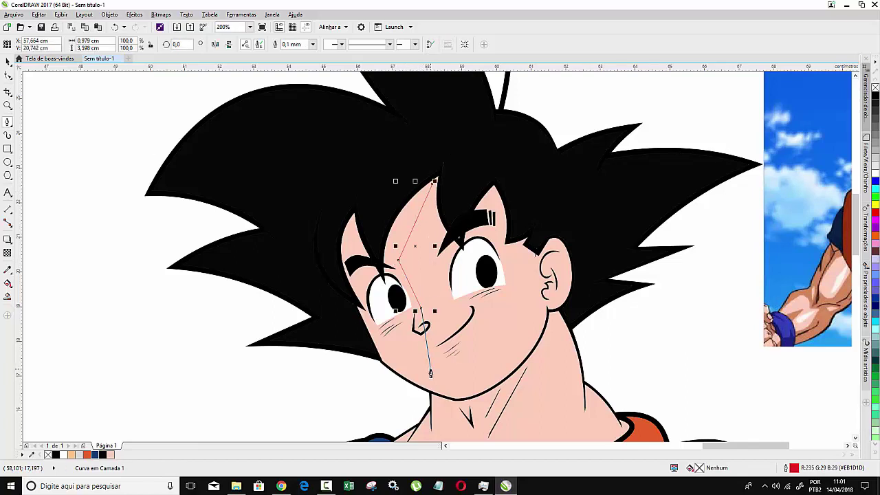
# - Carry the outline to the chin, back beside the face and hairline, and close it at its start
pyautogui.click(431, 372)
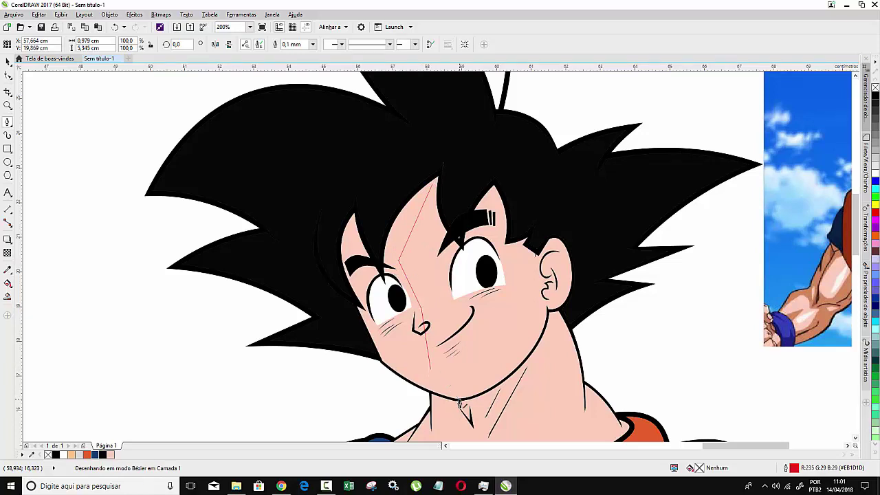
pyautogui.moveTo(458, 399); pyautogui.dragTo(348, 399)
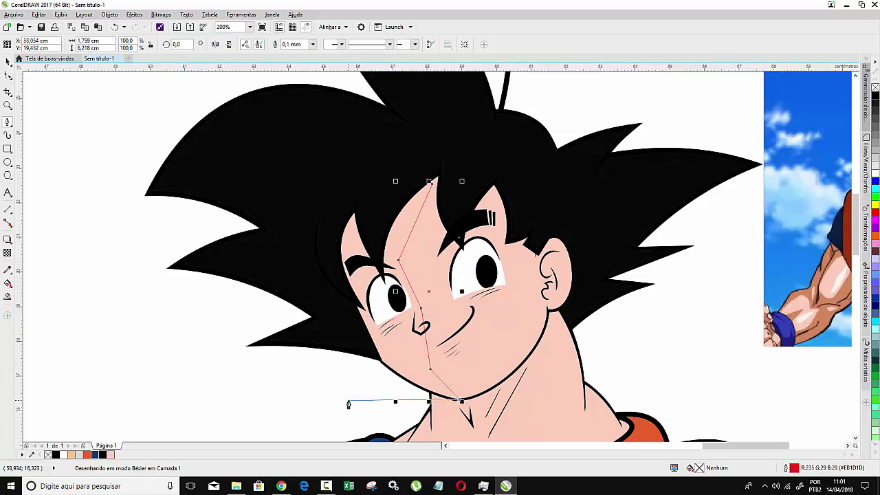
pyautogui.click(285, 244)
pyautogui.click(352, 135)
pyautogui.click(431, 184)
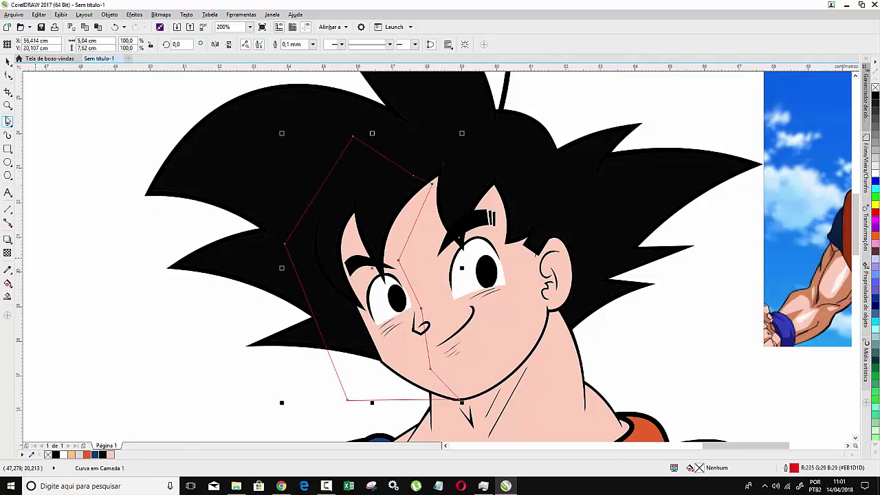
pyautogui.click(7, 77)
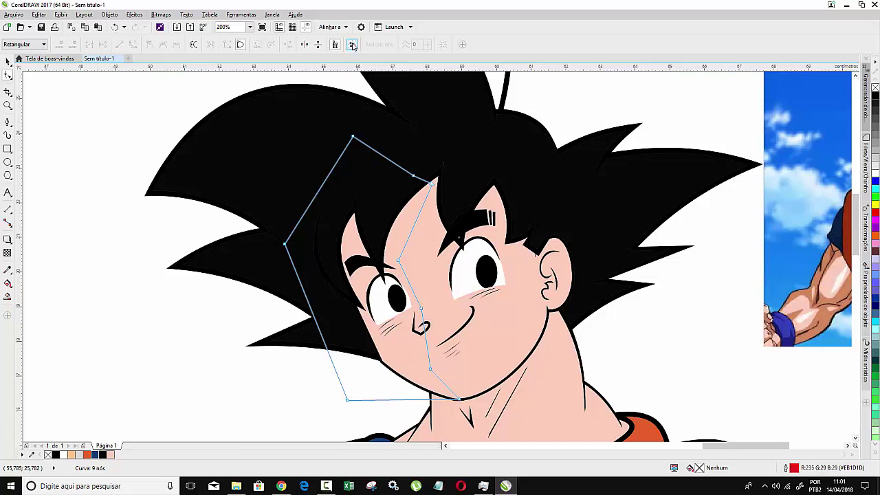
# - Convert all outline nodes to curves and bend the edges along the face, nose, chin and hairline
pyautogui.click(352, 45)
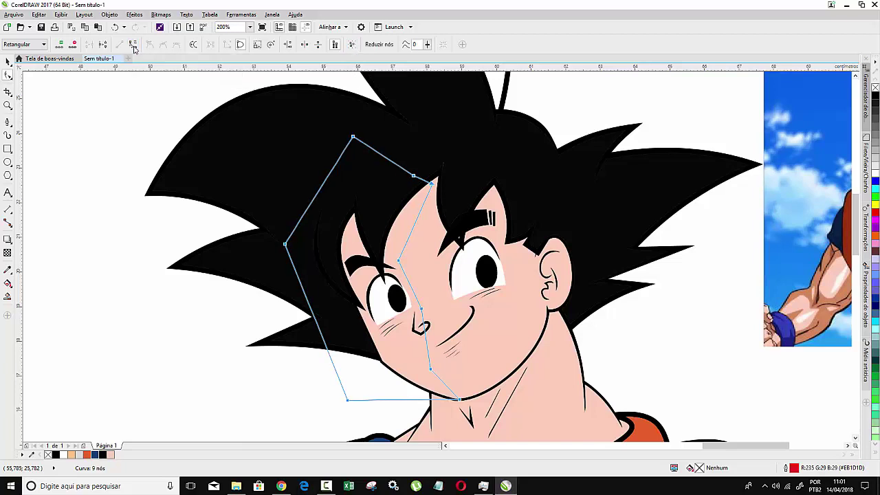
pyautogui.click(416, 225)
pyautogui.moveTo(416, 225); pyautogui.dragTo(410, 217)
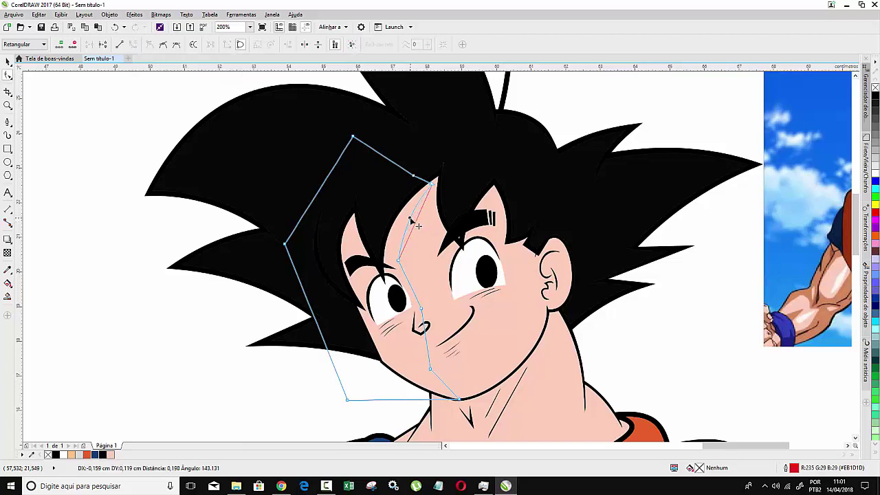
pyautogui.moveTo(414, 294); pyautogui.dragTo(427, 316)
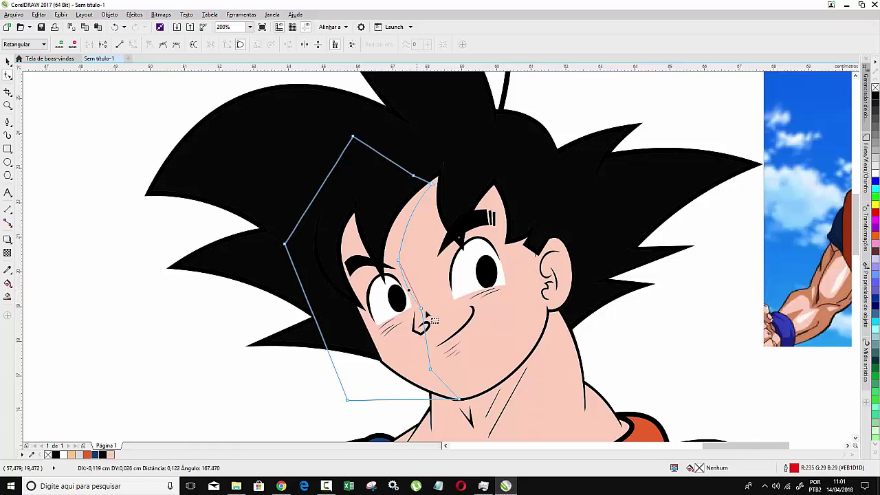
pyautogui.moveTo(427, 352); pyautogui.dragTo(418, 348)
pyautogui.moveTo(421, 311); pyautogui.dragTo(416, 309)
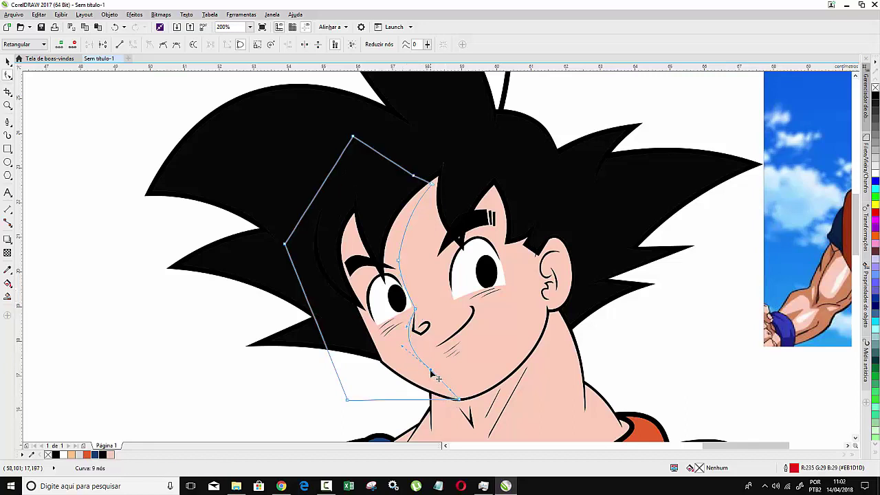
pyautogui.moveTo(430, 370); pyautogui.dragTo(426, 375)
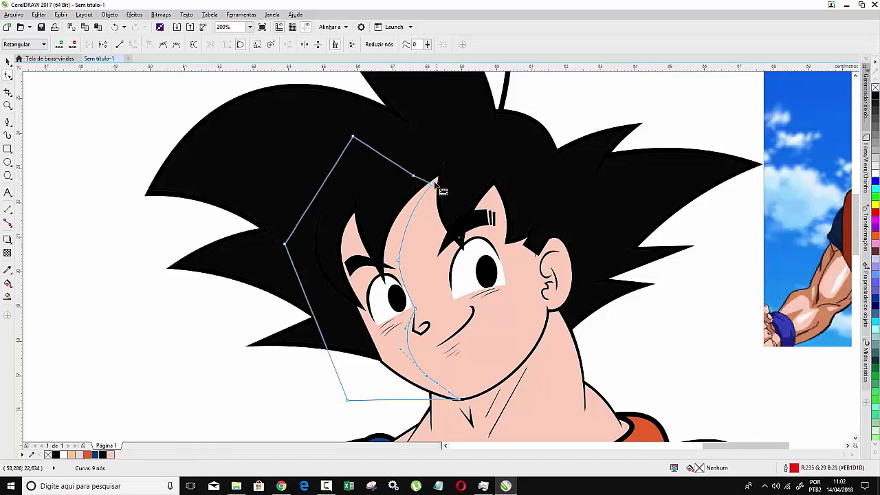
pyautogui.moveTo(439, 189); pyautogui.dragTo(423, 181)
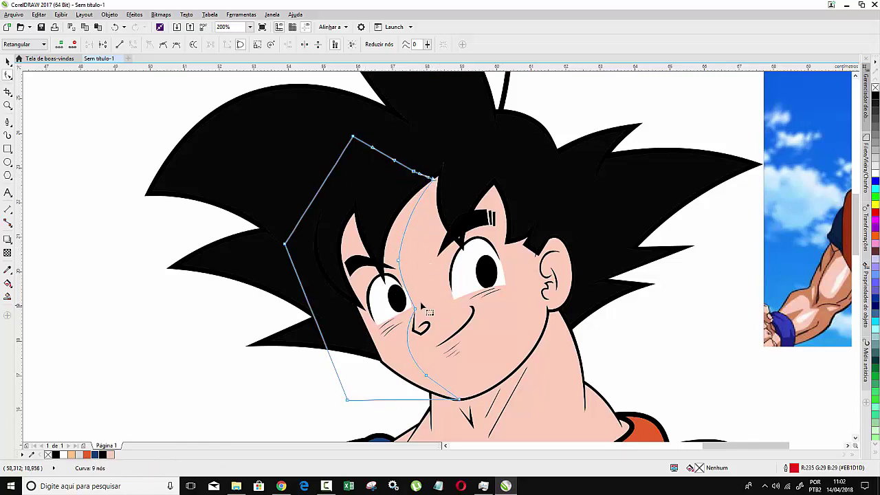
pyautogui.click(9, 62)
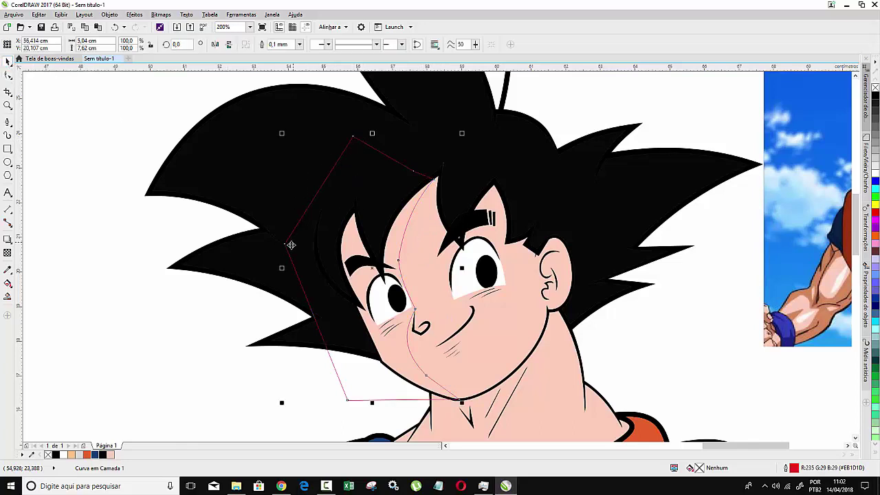
# - Intersect the shadow outline with the face skin and delete the leftover outline
pyautogui.keyDown('shift'); pyautogui.click(509, 331); pyautogui.keyUp('shift')
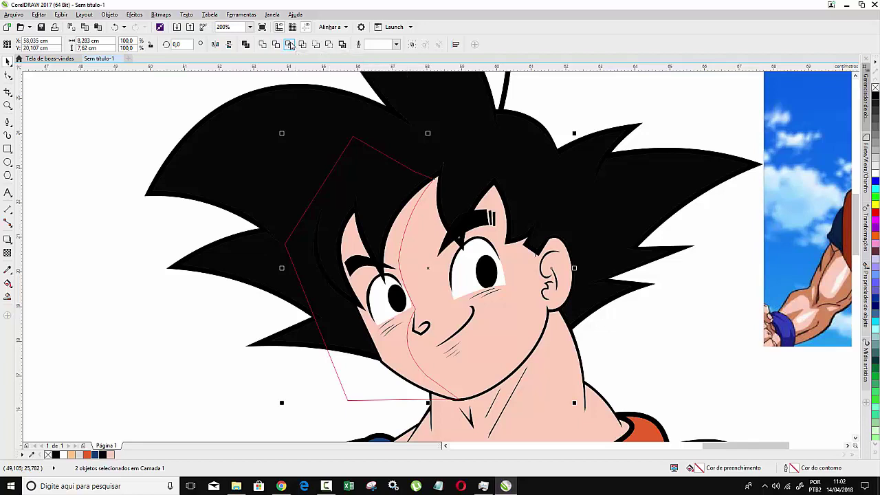
pyautogui.click(290, 44)
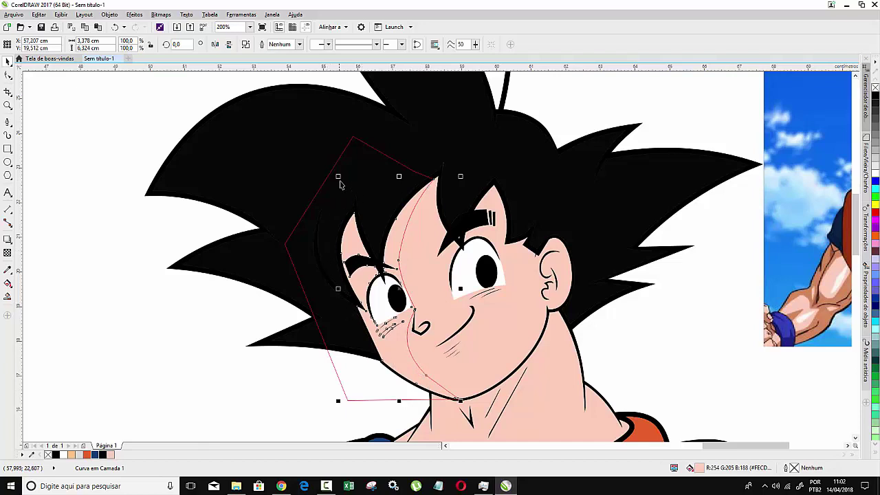
pyautogui.click(354, 140)
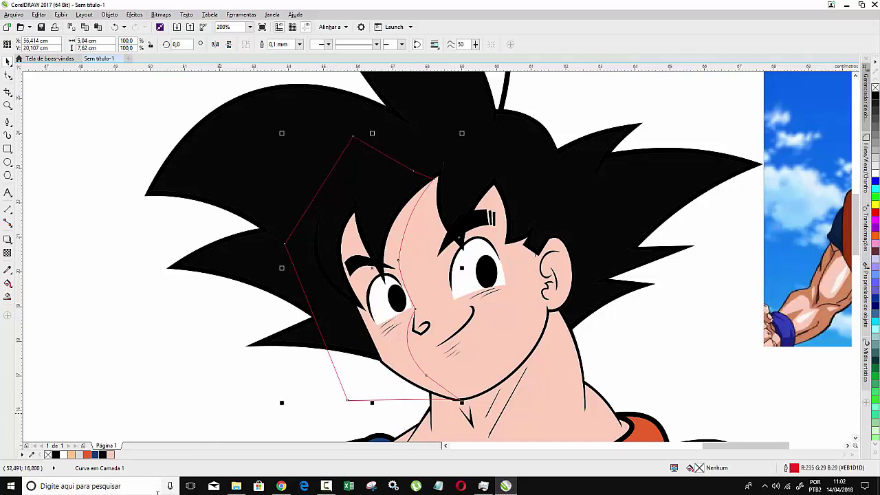
pyautogui.press('Delete')
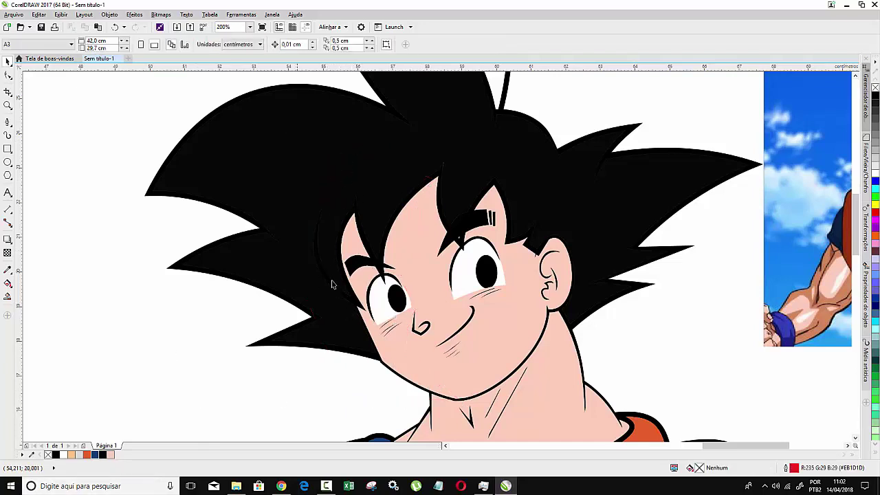
# - Select the new shadow piece on the cheek
pyautogui.click(392, 256)
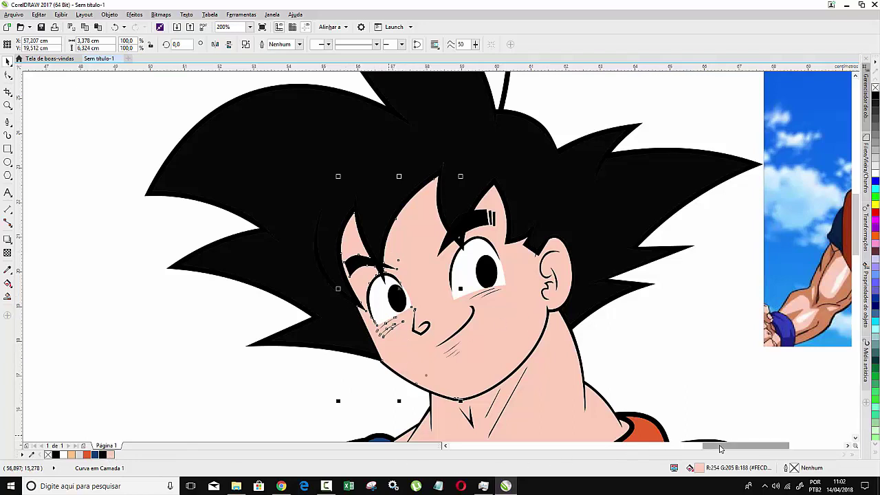
pyautogui.hscroll(1, 746, 445)
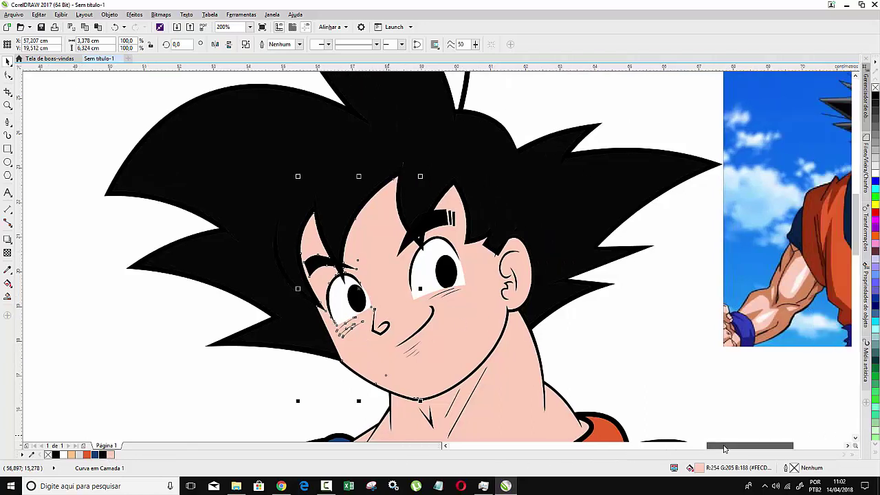
pyautogui.click(8, 270)
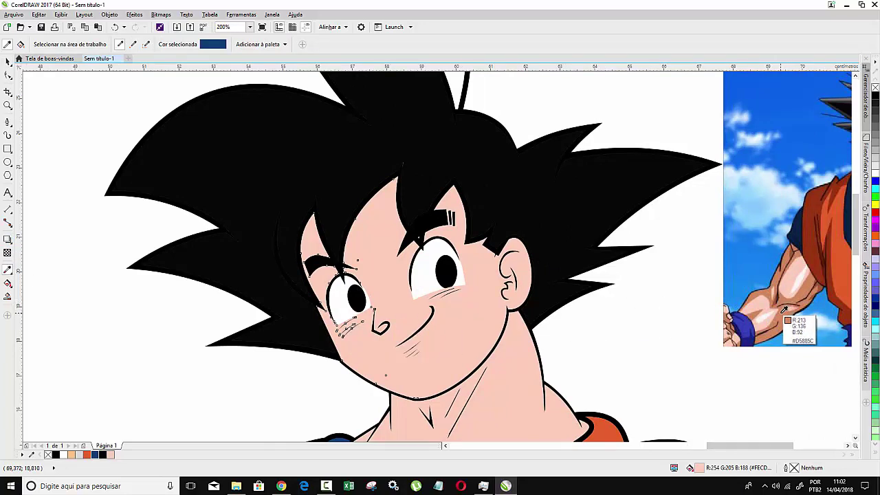
# - Sample the arm skin tone (#D5885C) from the reference and fill the cheek shadow with it
pyautogui.click(787, 309)
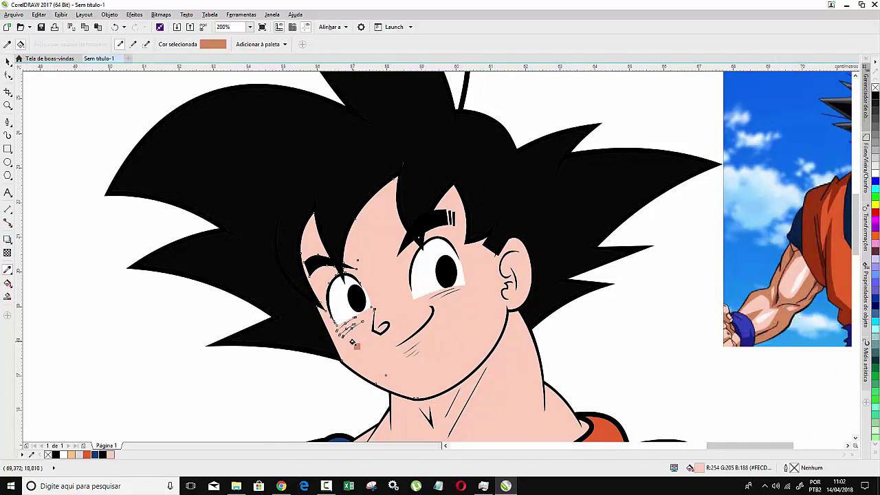
pyautogui.click(351, 342)
pyautogui.scroll(-3, 350, 342)
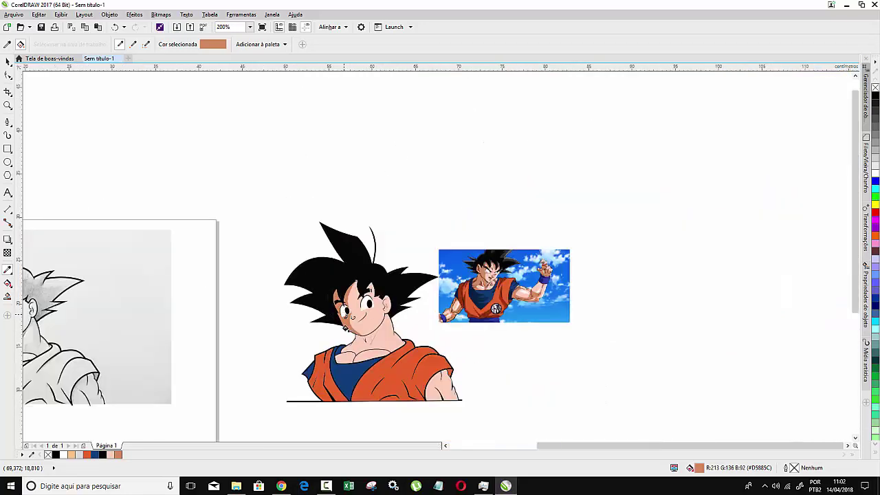
pyautogui.scroll(1, 347, 343)
pyautogui.scroll(2, 347, 343)
pyautogui.scroll(-2, 336, 302)
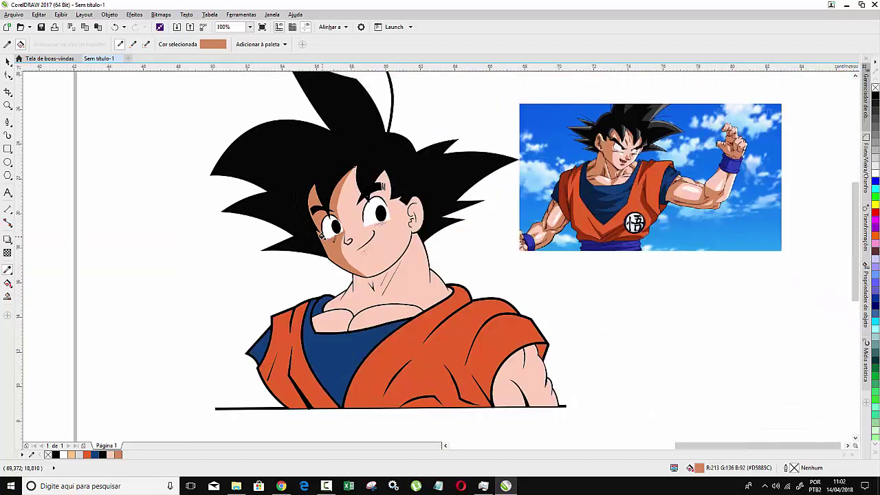
pyautogui.scroll(2, 336, 301)
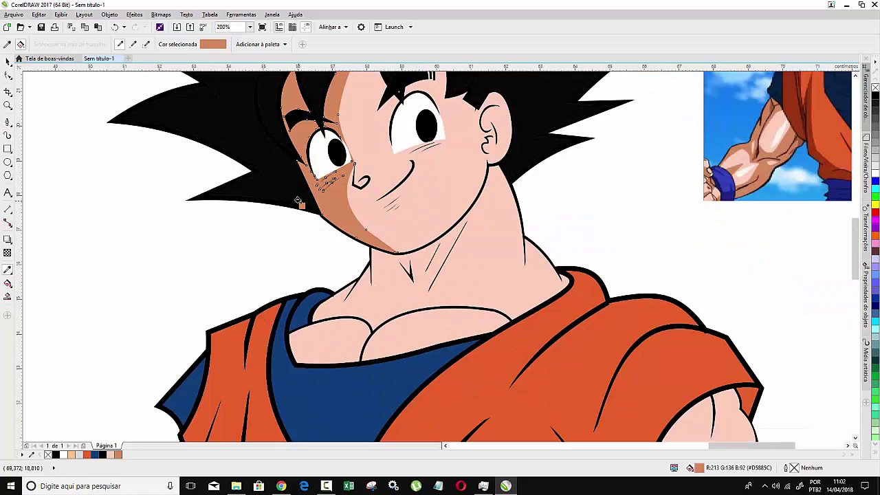
pyautogui.scroll(-2, 358, 275)
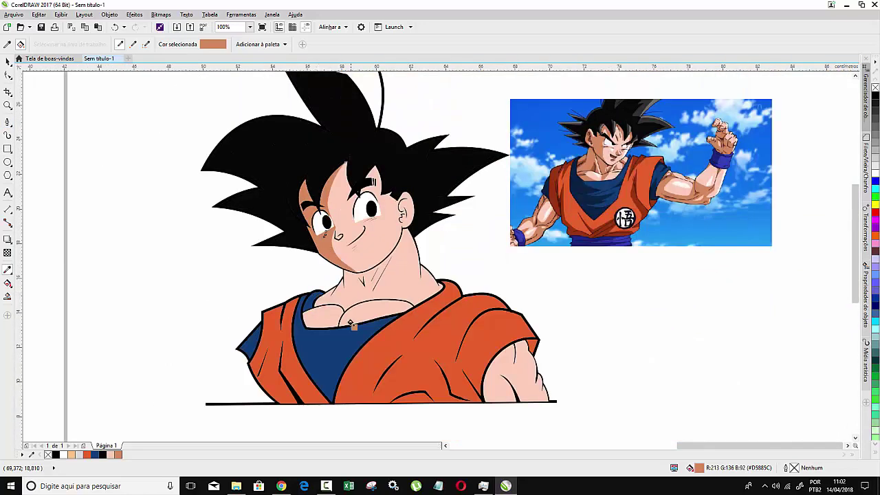
pyautogui.scroll(2, 351, 321)
# - Draw a closed Bézier outline from the jaw down the neck, across the chest and around the shoulder
pyautogui.click(8, 121)
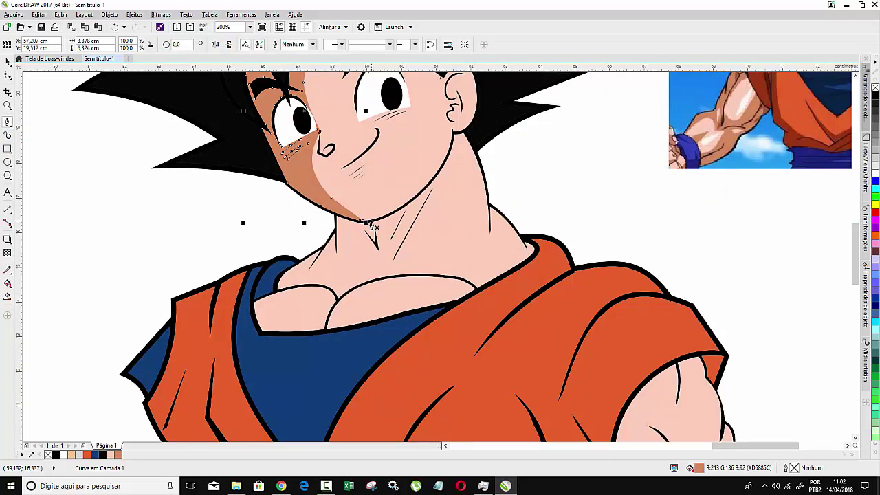
pyautogui.moveTo(369, 225); pyautogui.dragTo(337, 256)
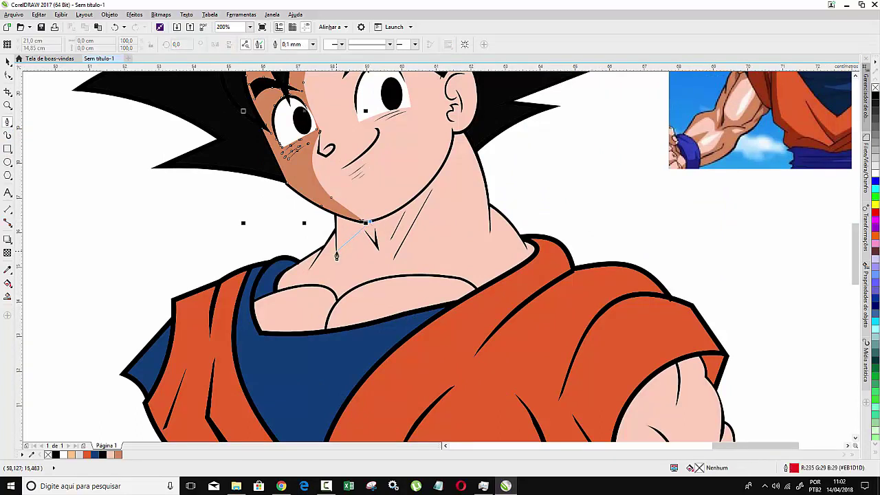
pyautogui.click(294, 277)
pyautogui.click(286, 304)
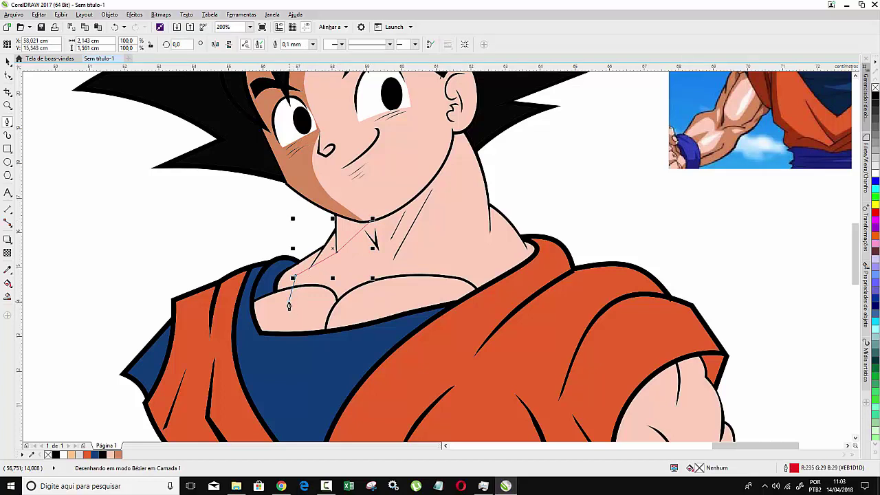
pyautogui.click(331, 314)
pyautogui.click(351, 327)
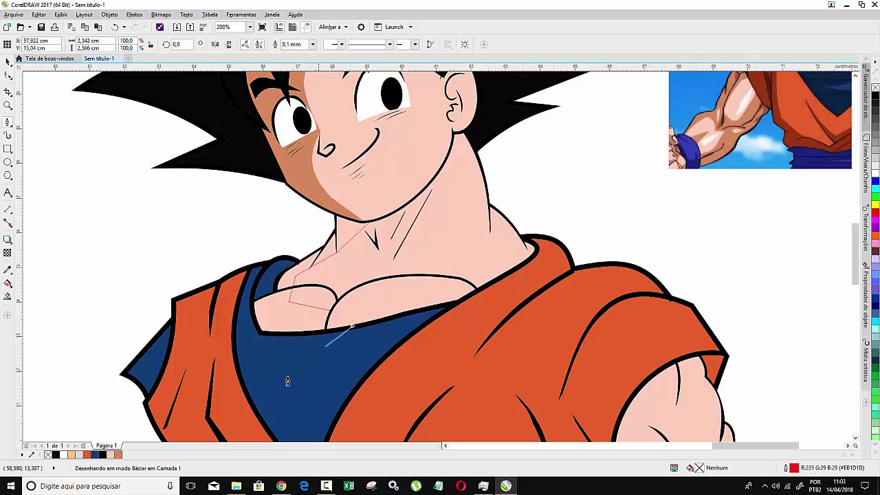
pyautogui.click(264, 380)
pyautogui.click(159, 288)
pyautogui.click(191, 234)
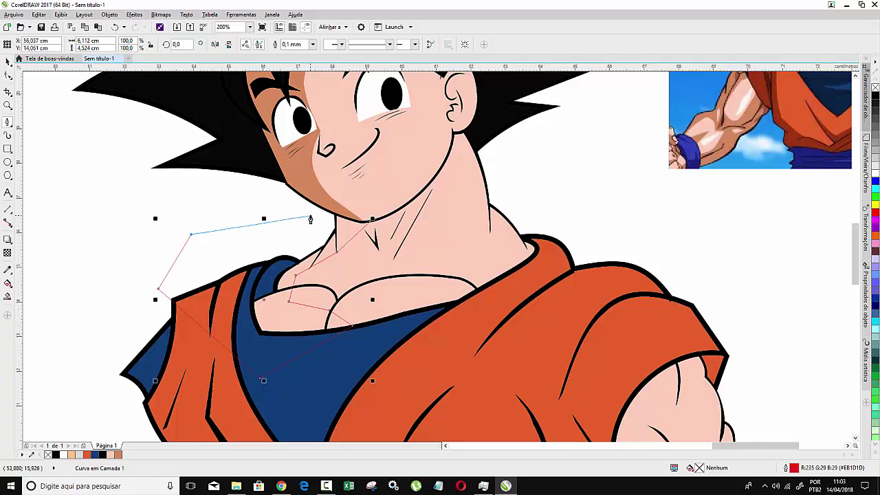
pyautogui.click(309, 217)
pyautogui.click(337, 219)
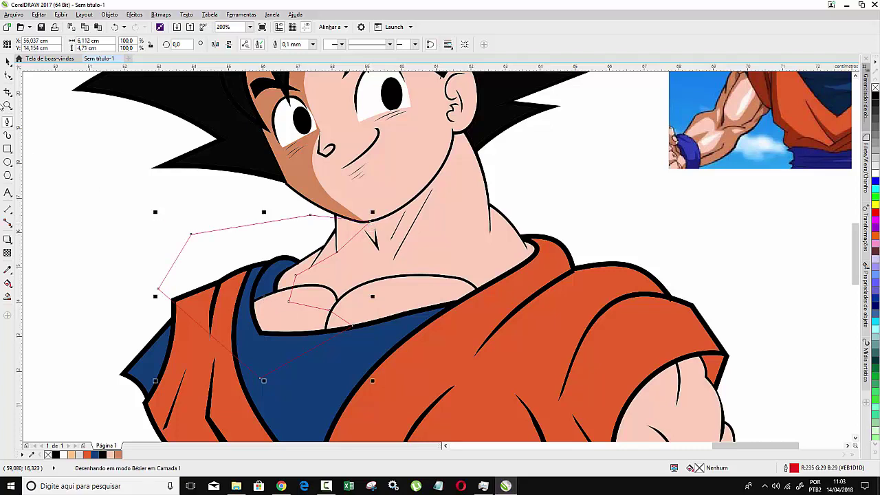
# - Intersect the outline with the neck skin, then select the outline together with the chest shape
pyautogui.click(7, 63)
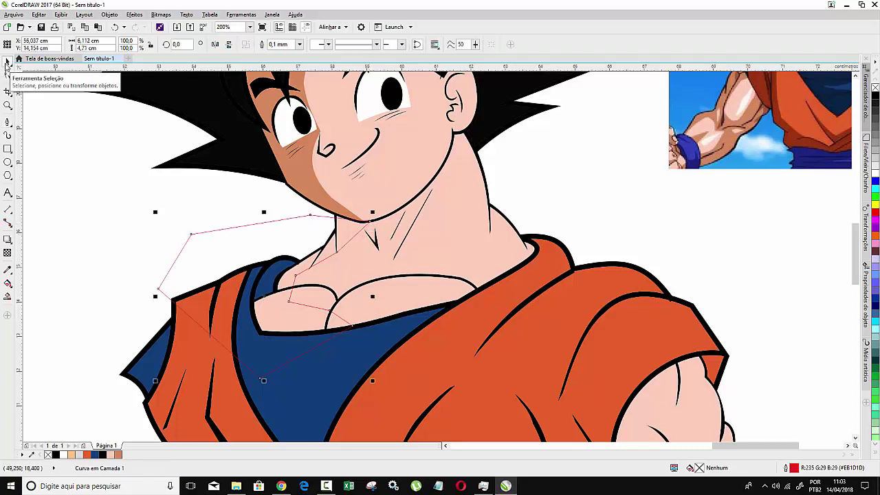
pyautogui.keyDown('shift'); pyautogui.click(358, 249); pyautogui.keyUp('shift')
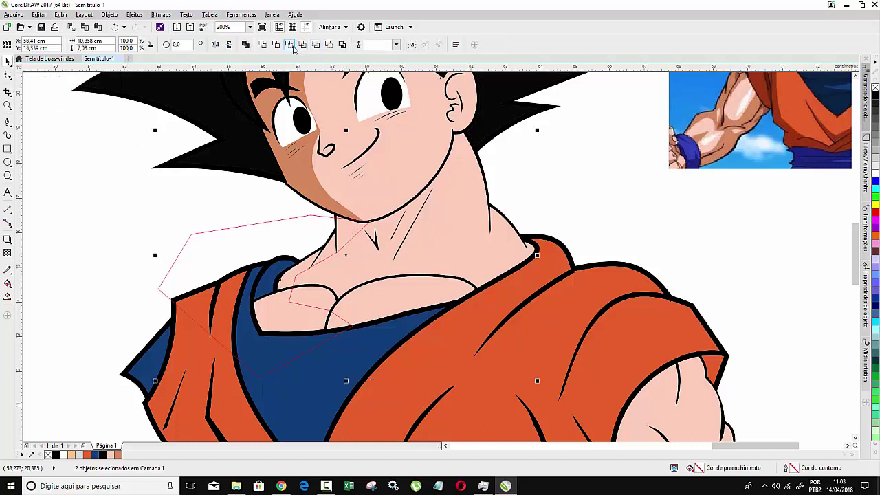
pyautogui.click(293, 46)
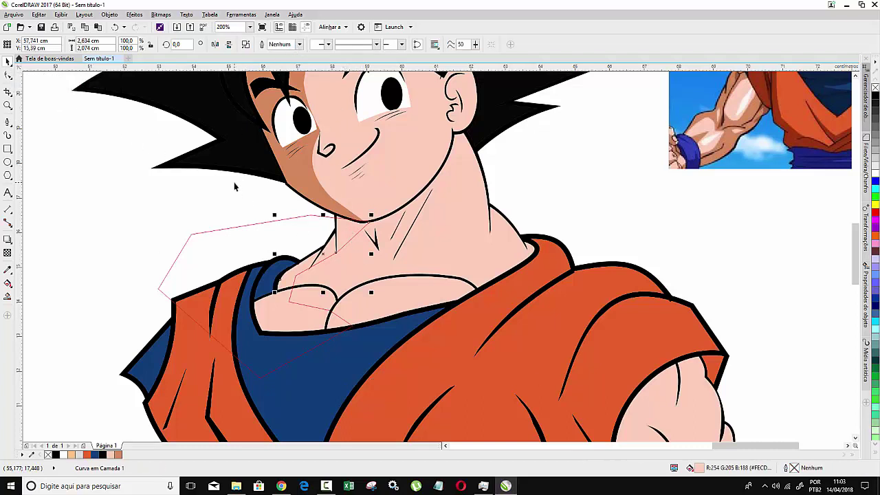
pyautogui.click(235, 187)
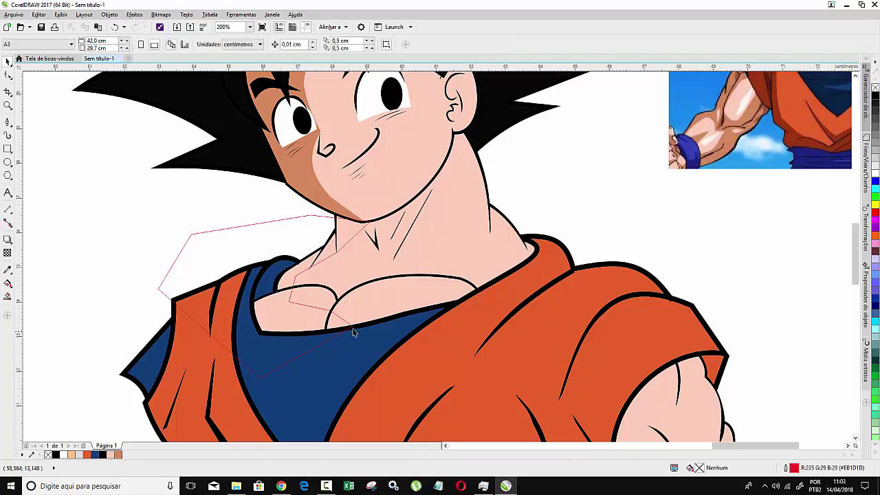
pyautogui.click(312, 354)
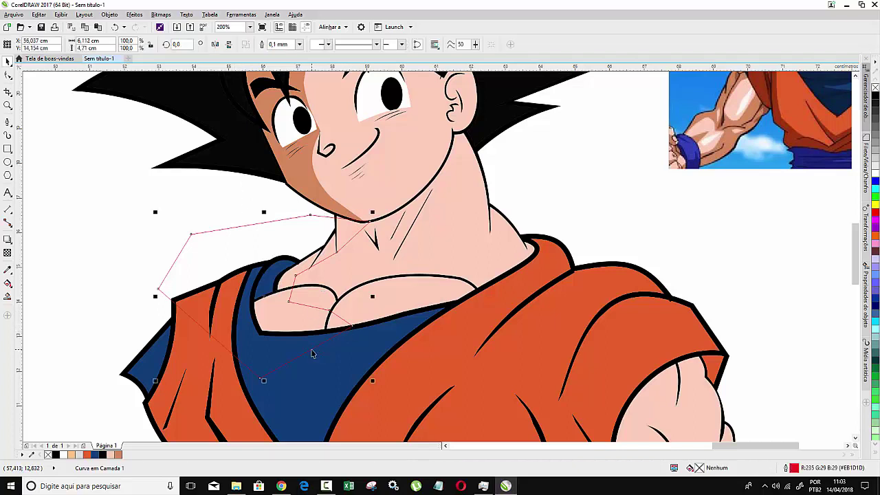
pyautogui.keyDown('shift'); pyautogui.click(323, 297); pyautogui.keyUp('shift')
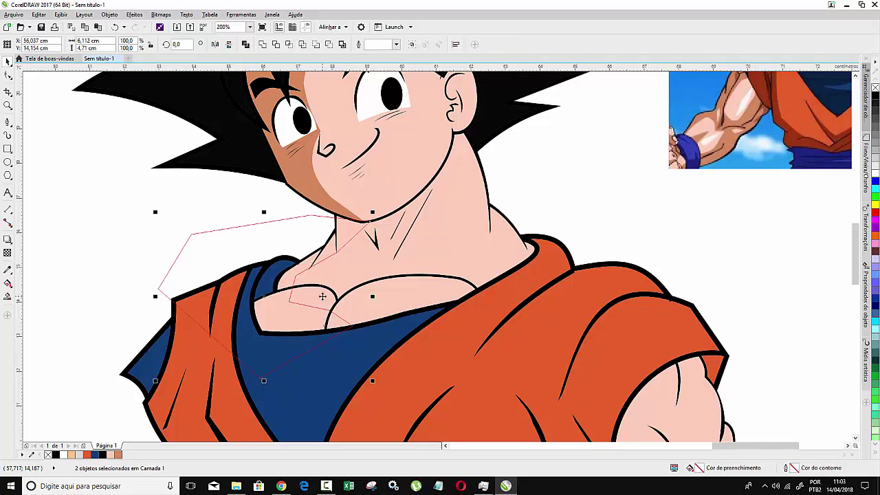
# - Intersect the shadow outline with the chest and neck curves, then delete the outline
pyautogui.click(290, 46)
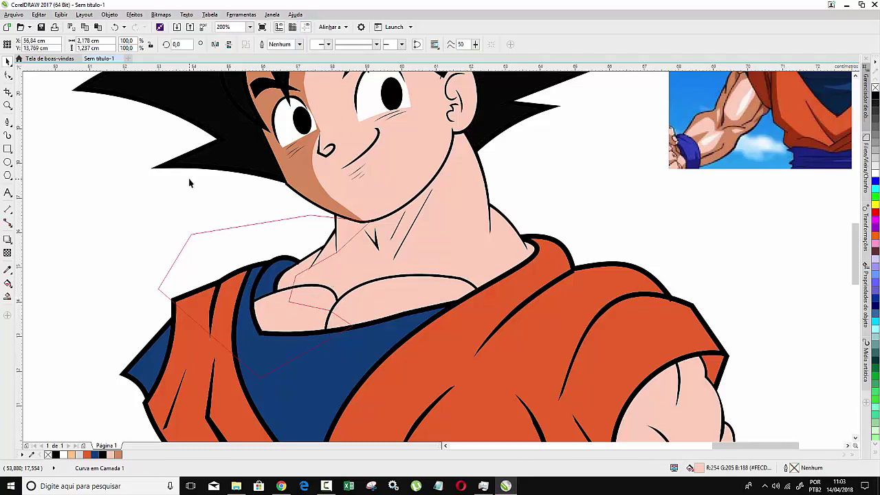
pyautogui.click(227, 232)
pyautogui.click(260, 225)
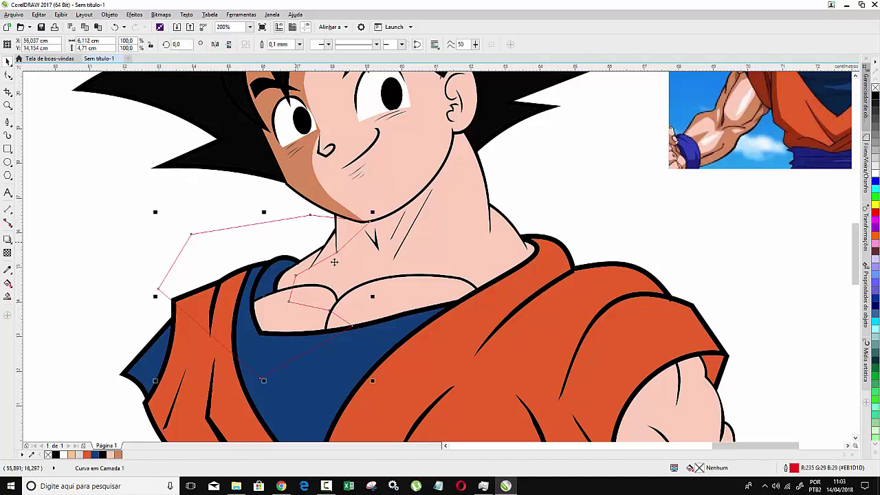
pyautogui.keyDown('shift'); pyautogui.click(398, 293); pyautogui.keyUp('shift')
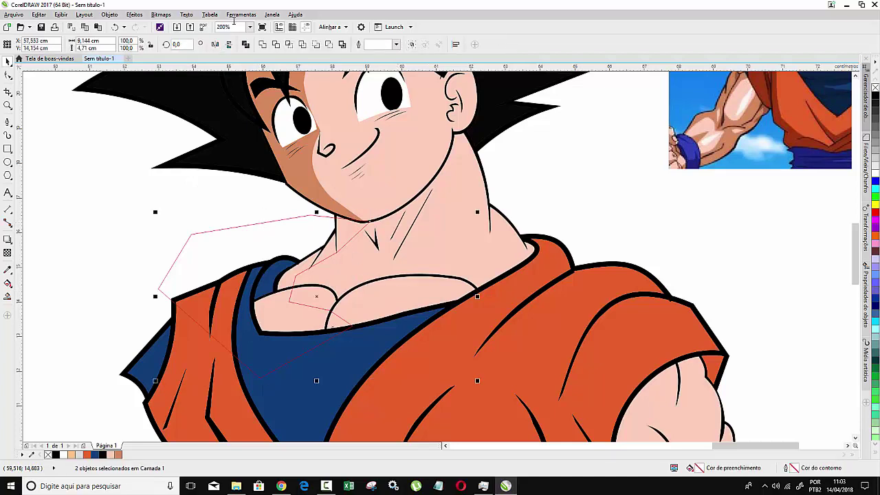
pyautogui.click(290, 44)
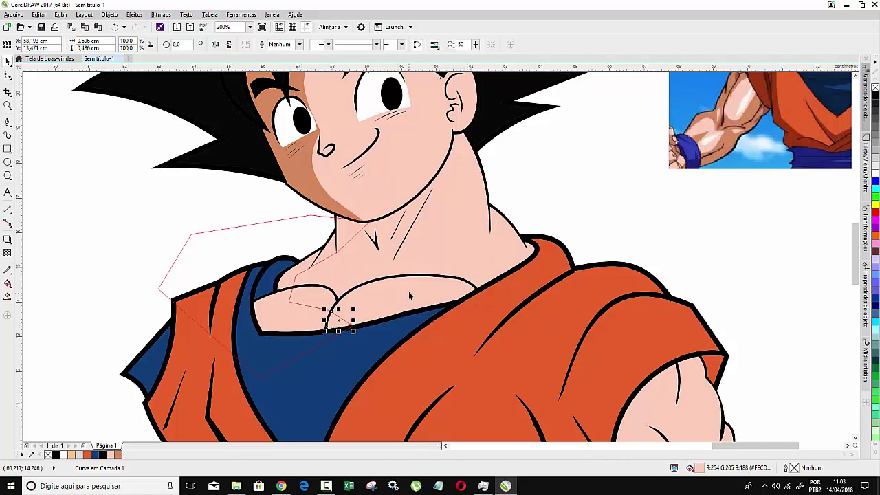
pyautogui.click(196, 236)
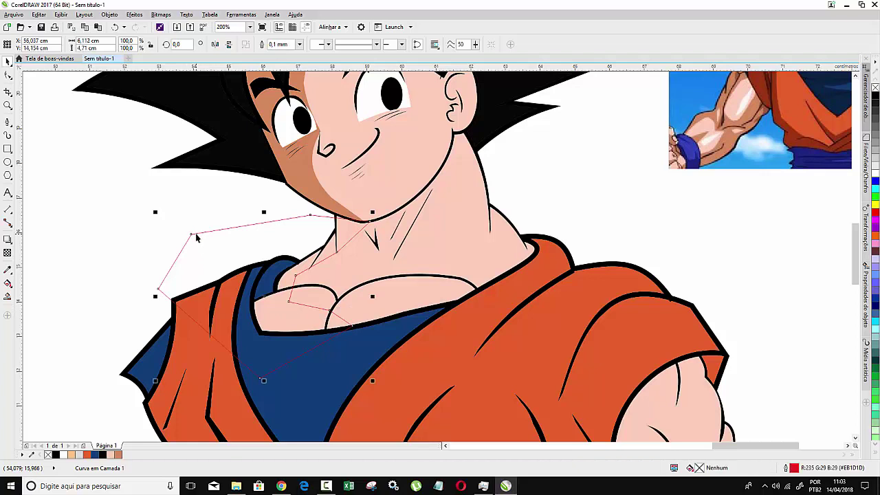
pyautogui.press('Delete')
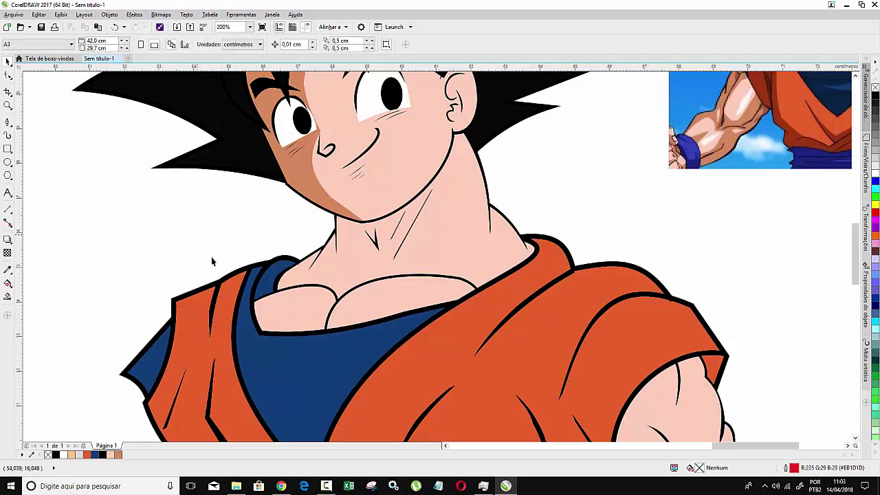
# - Fill the neck and chest shadow pieces with brown, undoing the stray fill on the right chest
pyautogui.click(317, 261)
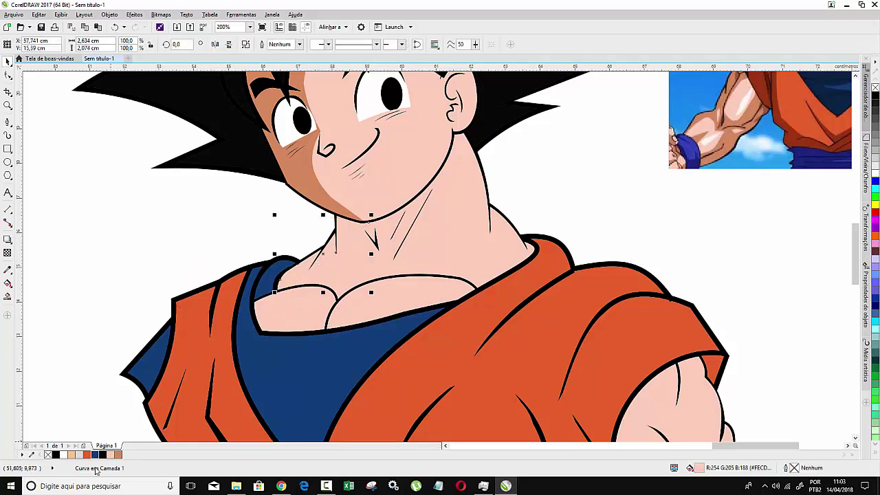
pyautogui.click(121, 456)
pyautogui.click(292, 306)
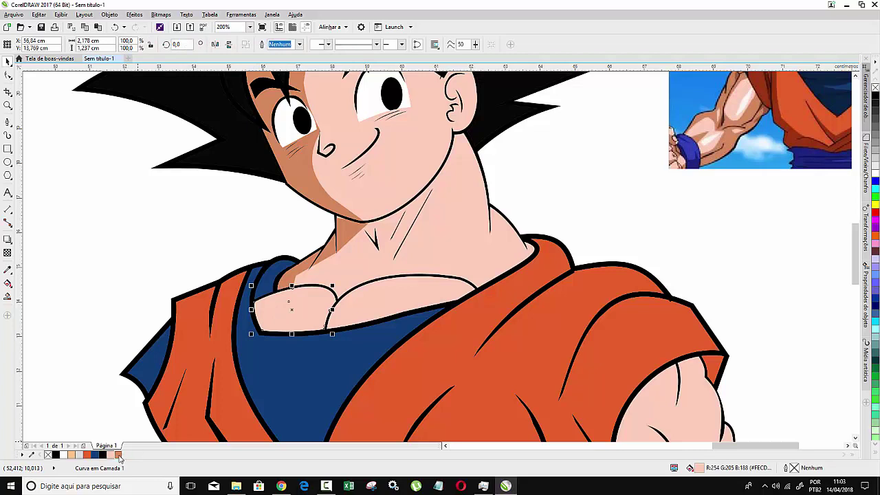
pyautogui.click(120, 455)
pyautogui.click(357, 320)
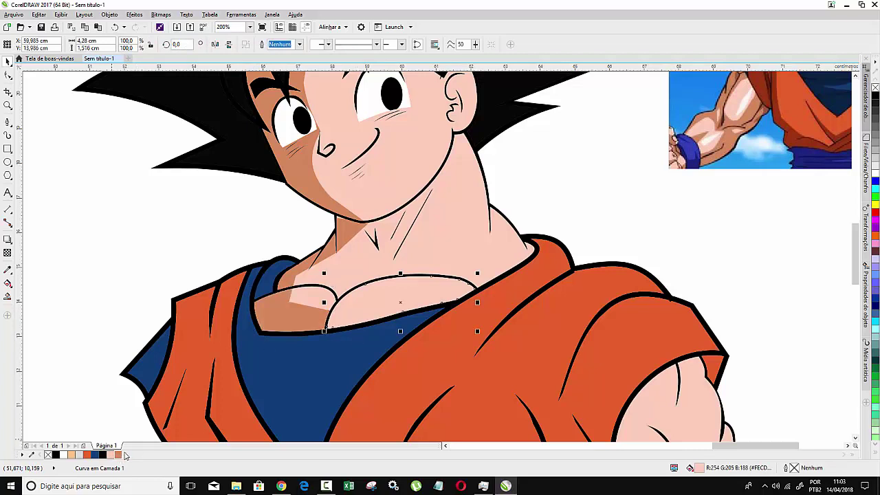
pyautogui.click(121, 455)
pyautogui.click(198, 224)
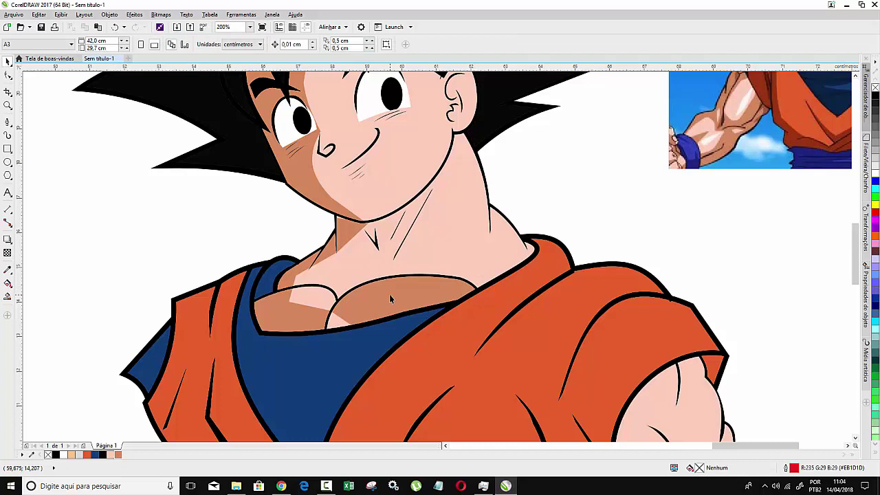
pyautogui.hotkey('ctrl', 'z')
pyautogui.click(333, 326)
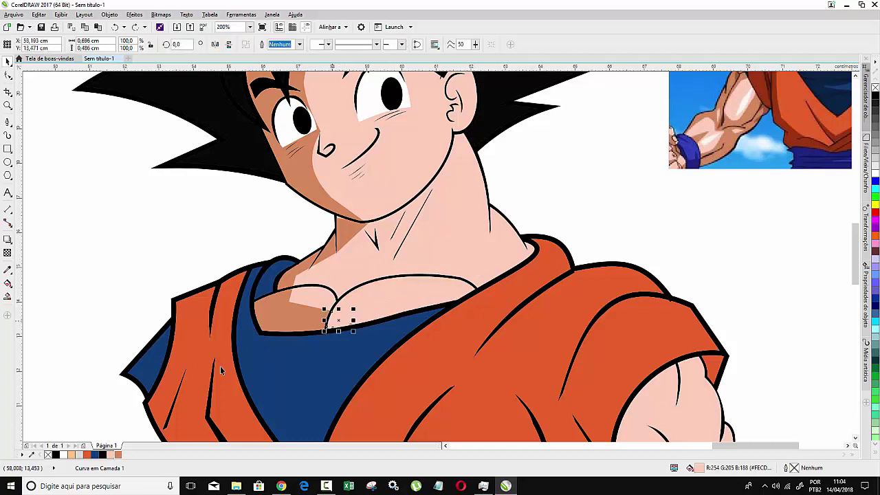
pyautogui.click(119, 455)
pyautogui.click(144, 232)
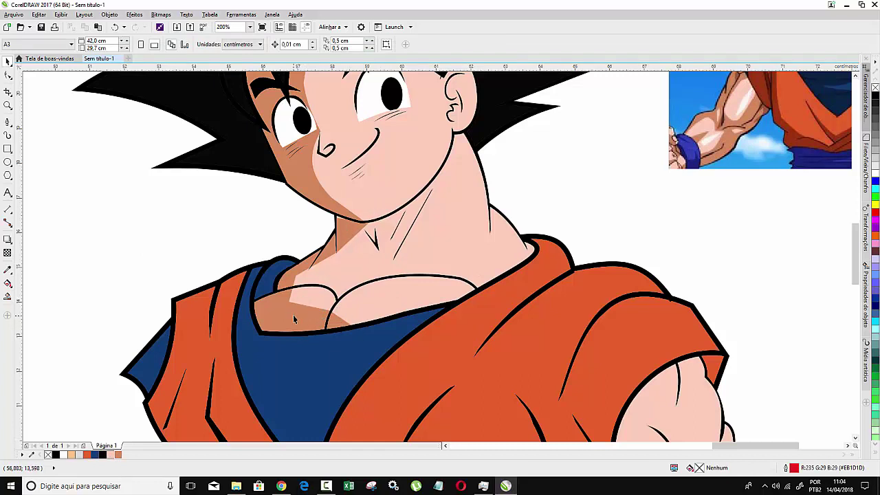
# - Bend the chest shadow's straight top edge into a curve with the Shape tool
pyautogui.click(7, 76)
pyautogui.click(279, 311)
pyautogui.scroll(2, 279, 310)
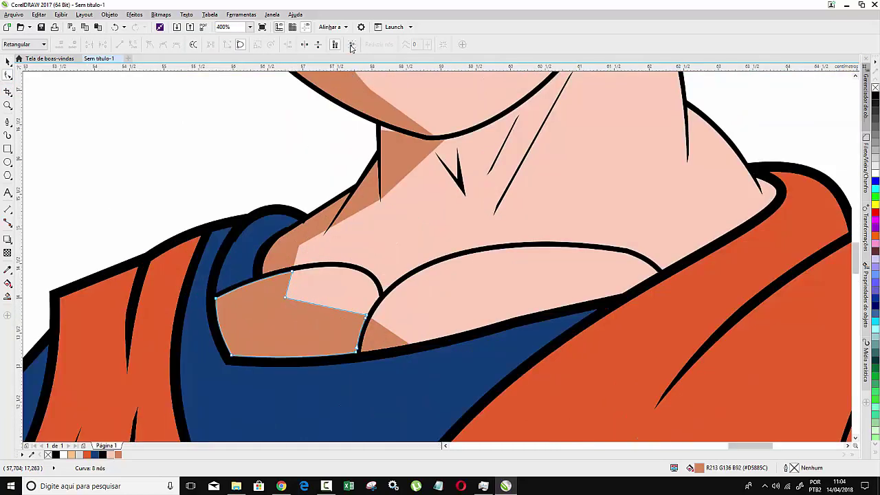
pyautogui.click(352, 45)
pyautogui.click(322, 307)
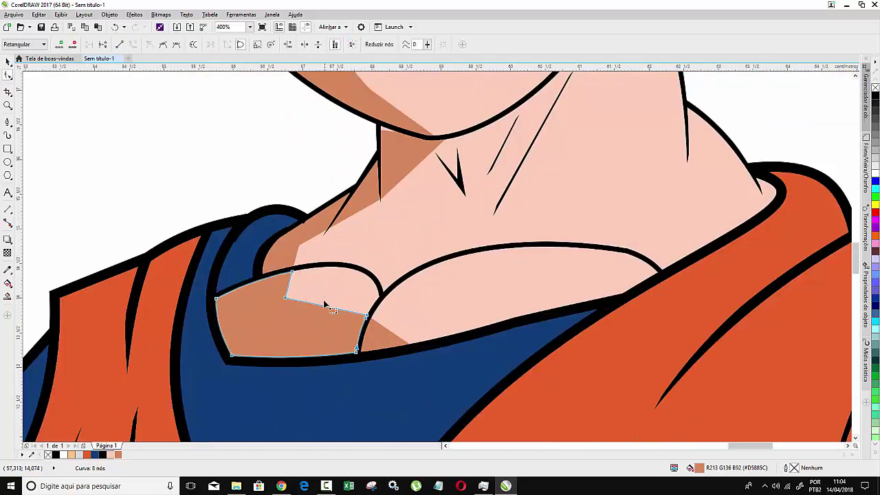
pyautogui.moveTo(323, 307); pyautogui.dragTo(323, 314)
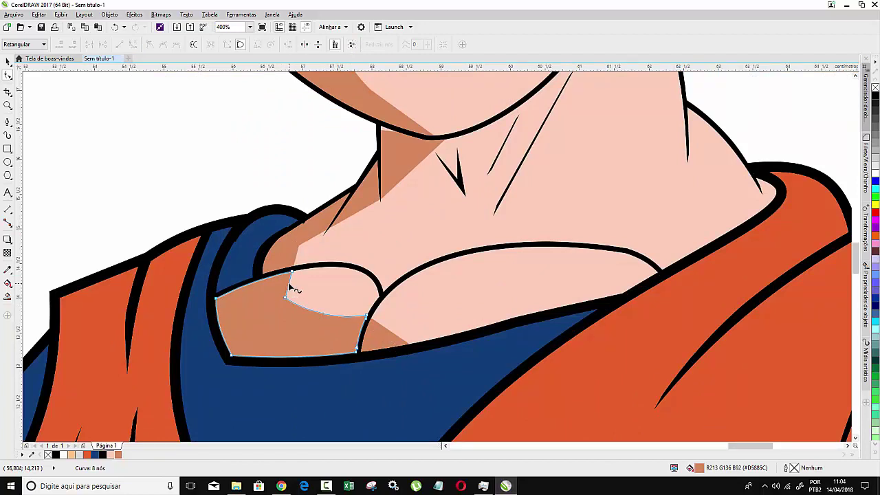
pyautogui.moveTo(288, 286); pyautogui.dragTo(286, 297)
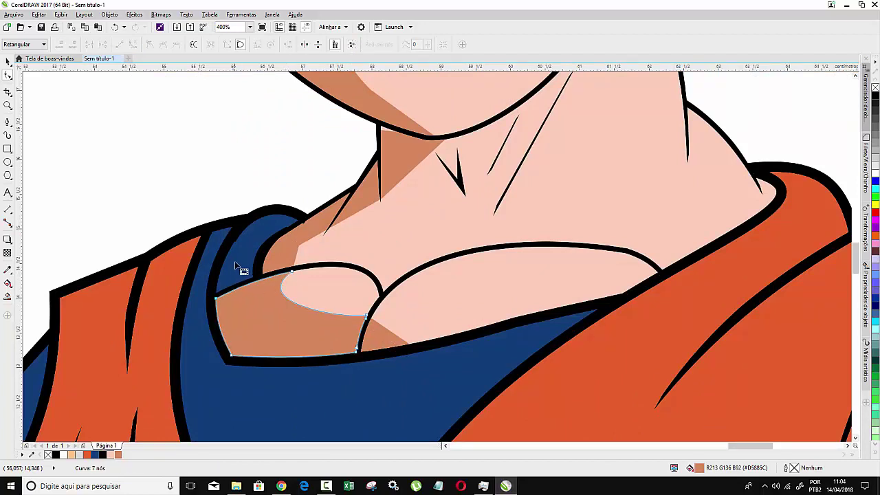
# - Convert the neck shadow's nodes to curves and curve its inner edge down from the jaw
pyautogui.click(287, 249)
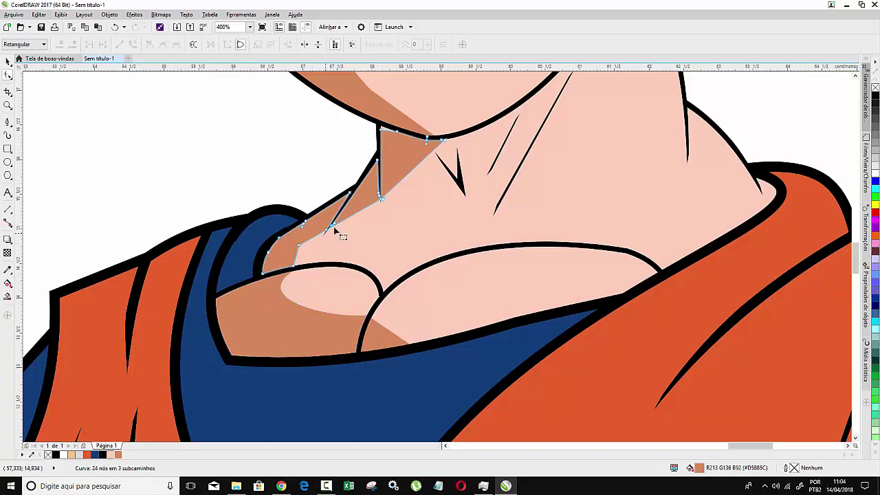
pyautogui.click(352, 45)
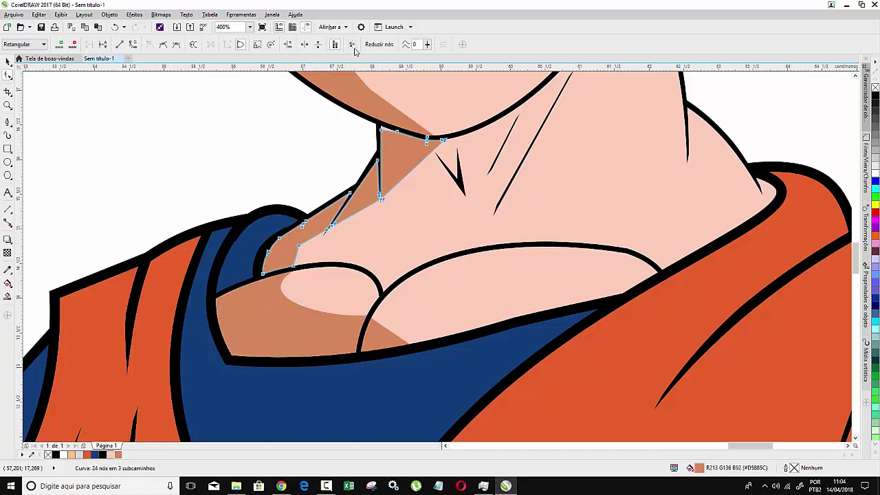
pyautogui.click(133, 46)
pyautogui.moveTo(295, 262); pyautogui.dragTo(293, 265)
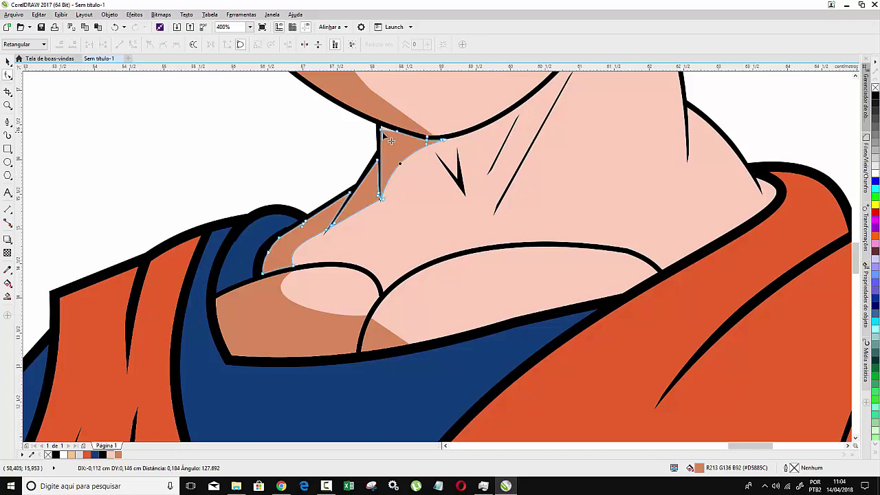
pyautogui.scroll(3, 383, 132)
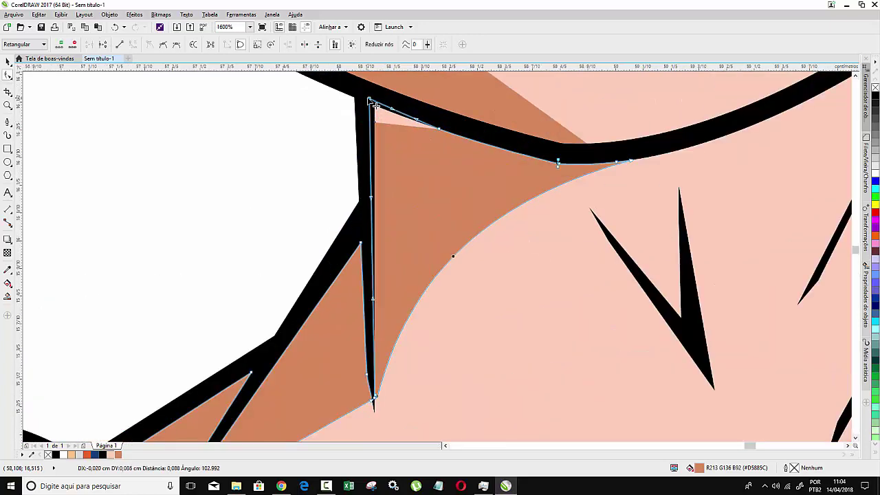
pyautogui.scroll(-2, 406, 220)
pyautogui.scroll(-2, 416, 231)
pyautogui.scroll(-2, 413, 227)
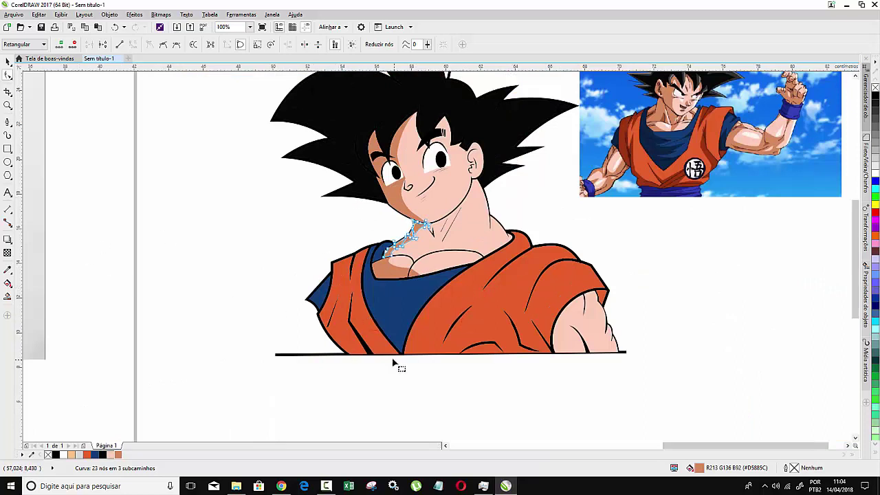
# - Draw a shading shape on the left gi from the neck downward and fill it red
pyautogui.click(6, 122)
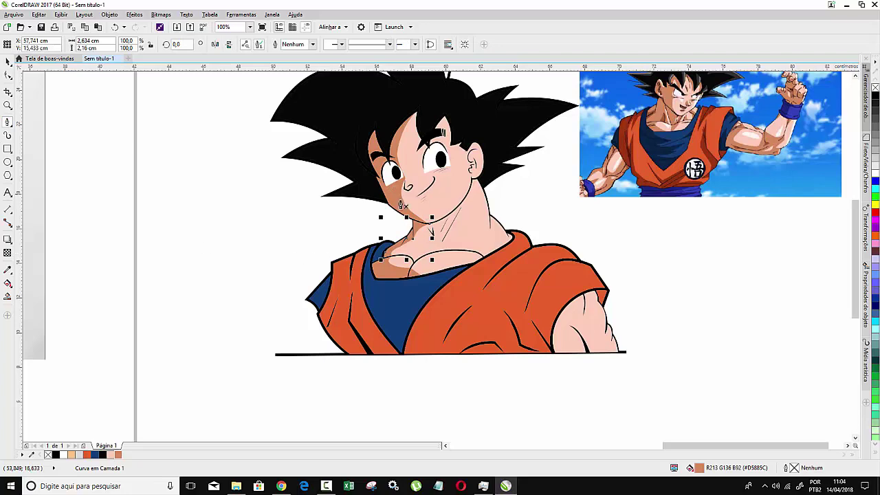
pyautogui.scroll(2, 356, 263)
pyautogui.scroll(-2, 361, 254)
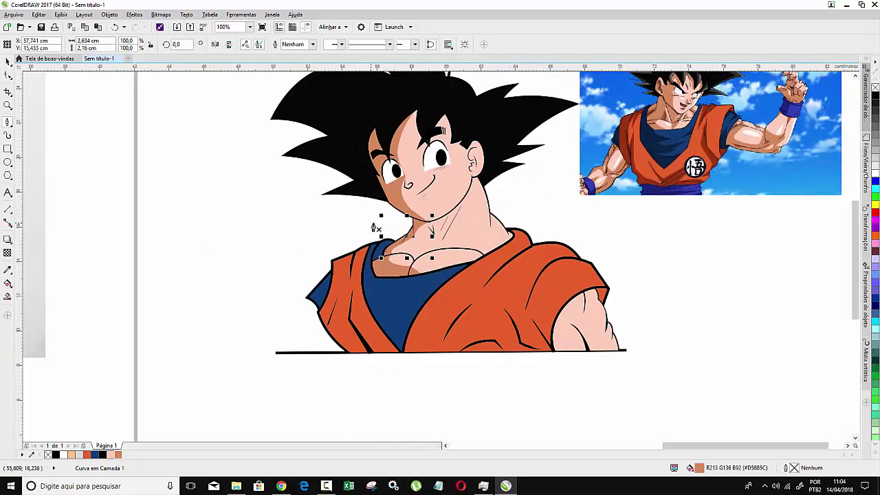
pyautogui.click(374, 225)
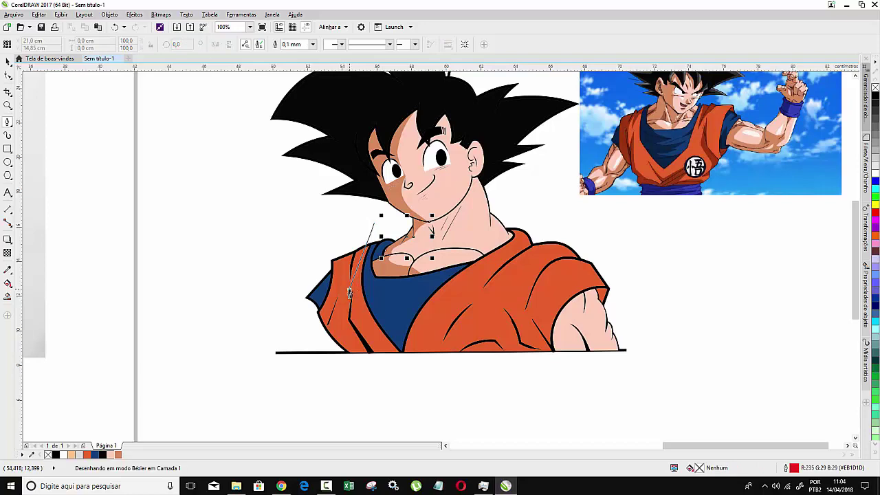
pyautogui.doubleClick(348, 292)
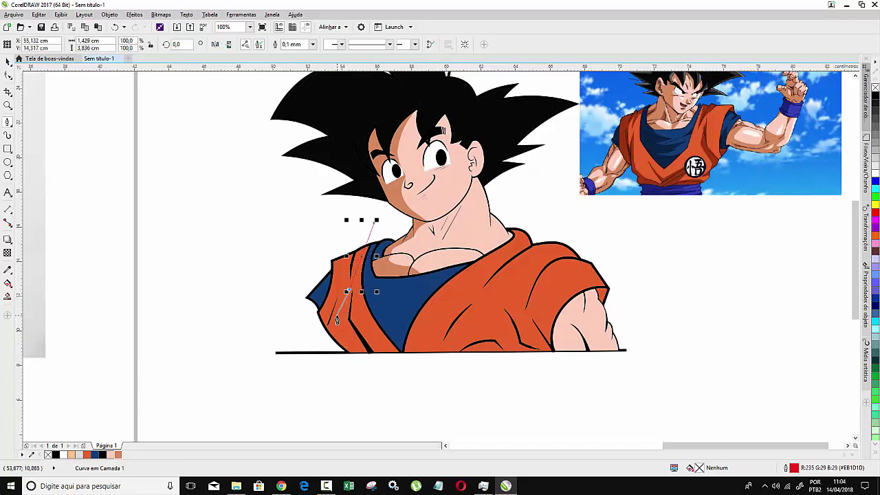
pyautogui.scroll(2, 336, 320)
pyautogui.click(875, 212)
pyautogui.scroll(-2, 207, 206)
pyautogui.scroll(2, 123, 168)
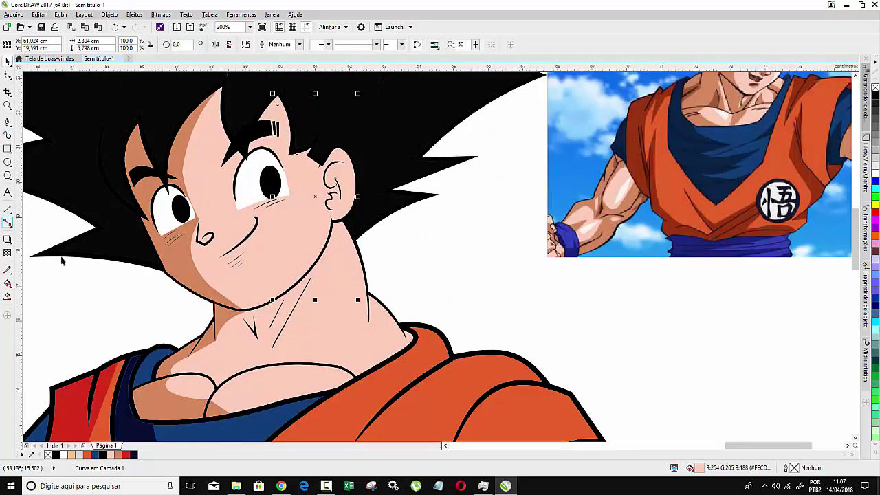
# - Fill the face highlight with a near-white sampled from the reference and make it about 74 transparent
pyautogui.click(7, 270)
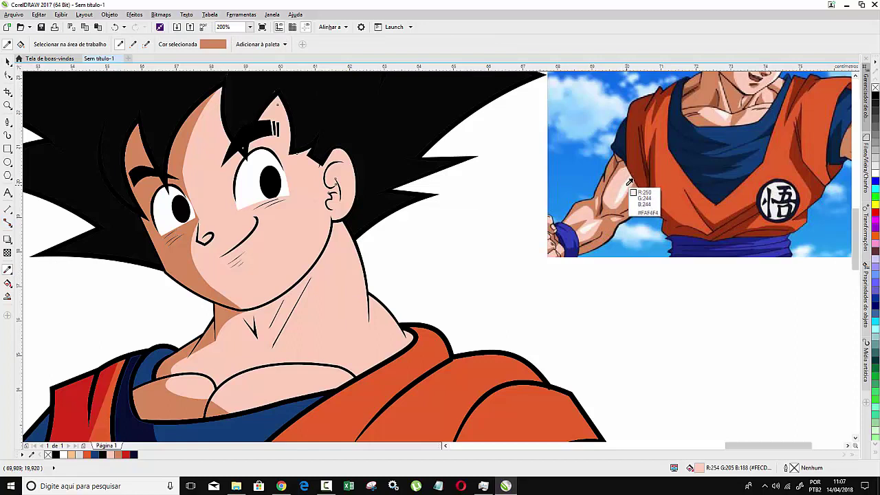
pyautogui.click(626, 186)
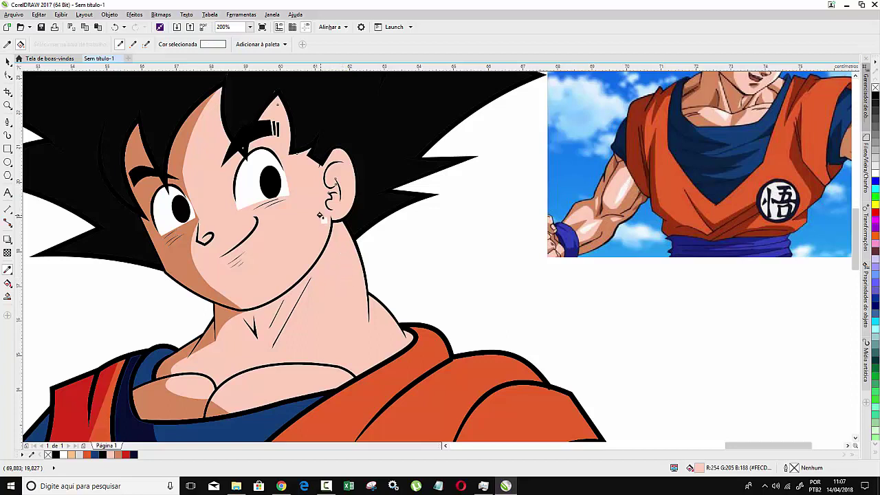
pyautogui.click(320, 217)
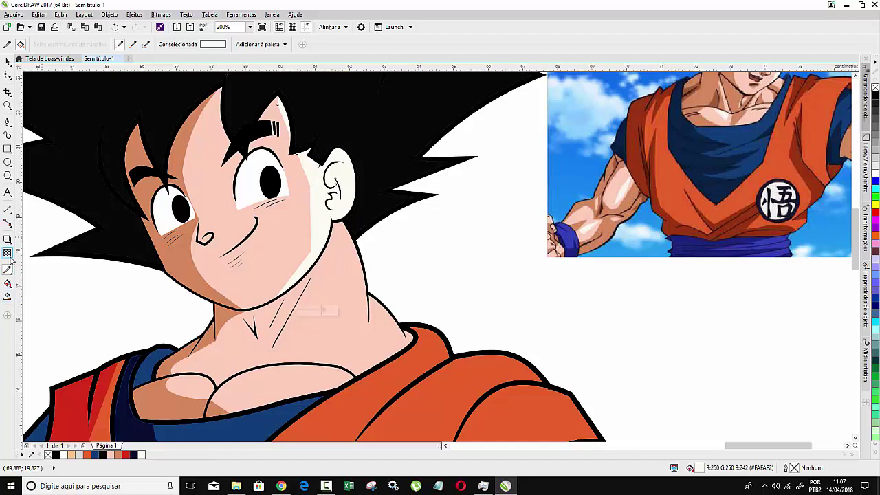
pyautogui.click(7, 252)
pyautogui.click(296, 311)
pyautogui.moveTo(304, 312); pyautogui.dragTo(315, 315)
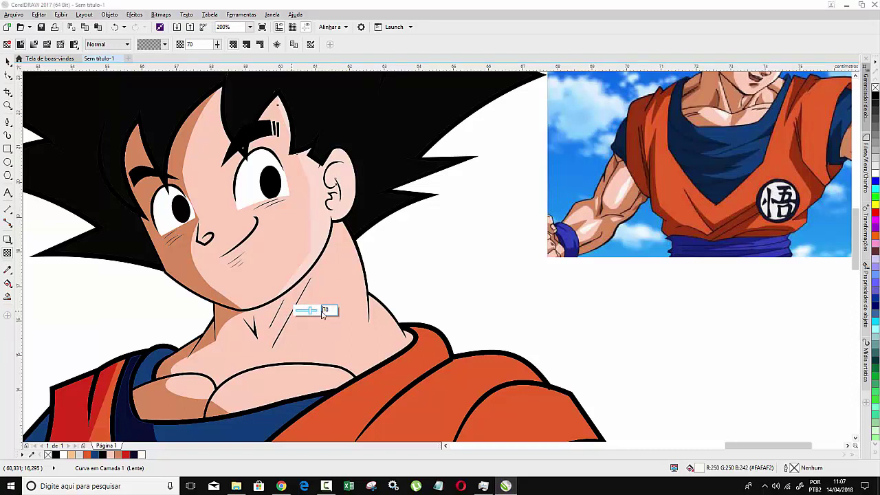
pyautogui.click(8, 77)
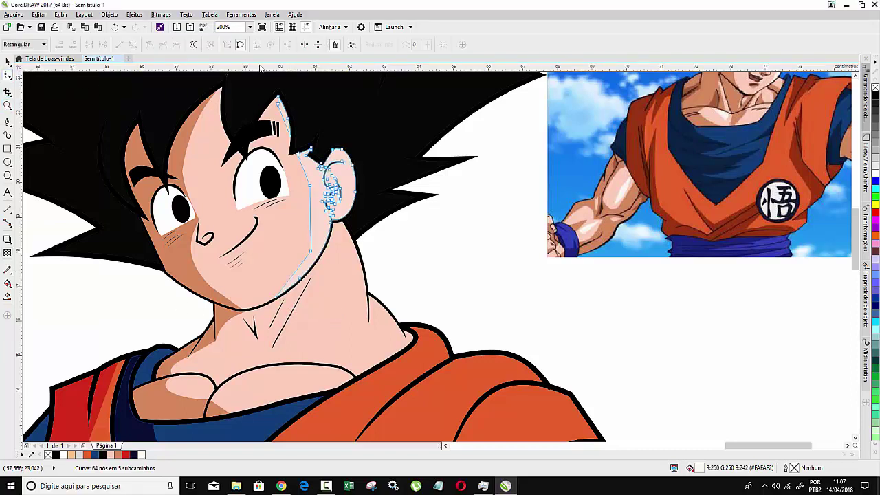
# - Select all nodes of the skin curve and bend its straight cheek edge by the ear outward
pyautogui.hotkey('ctrl', 'a')
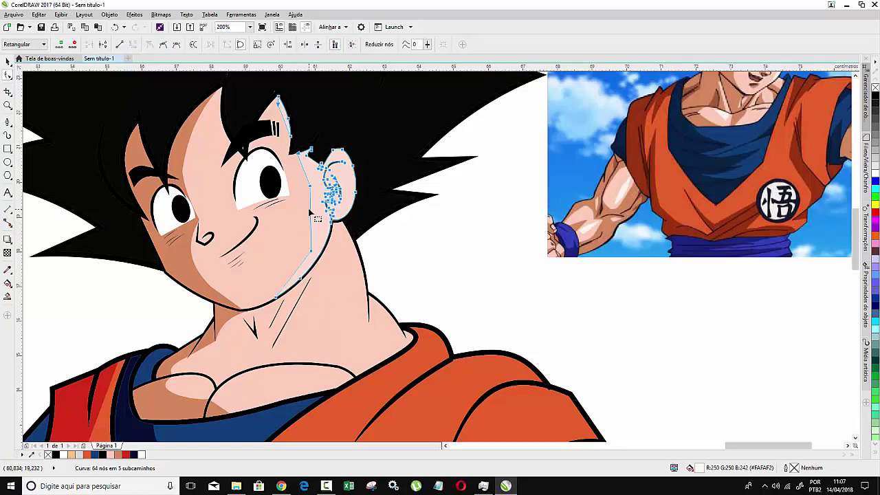
pyautogui.scroll(1, 313, 213)
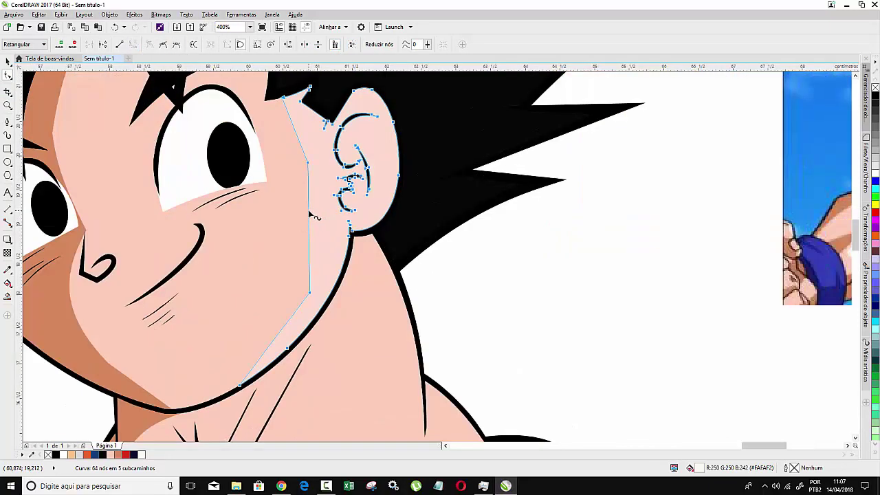
pyautogui.moveTo(311, 217); pyautogui.dragTo(321, 214)
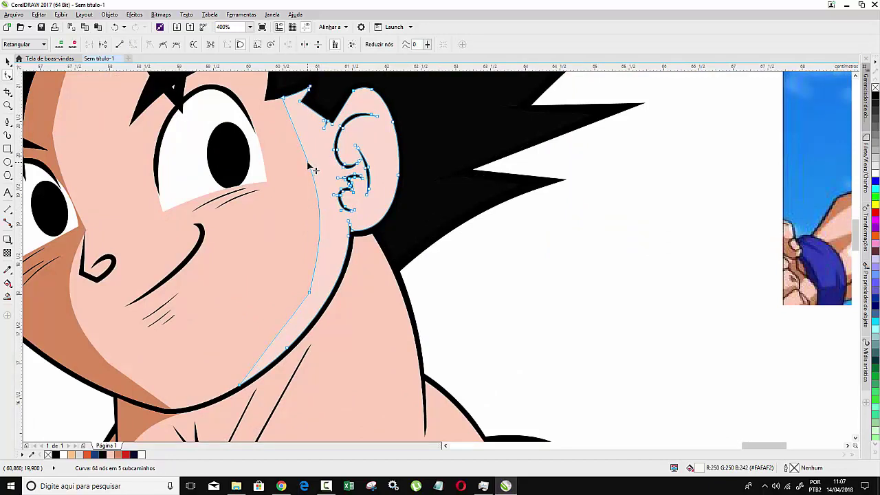
pyautogui.scroll(-1, 298, 225)
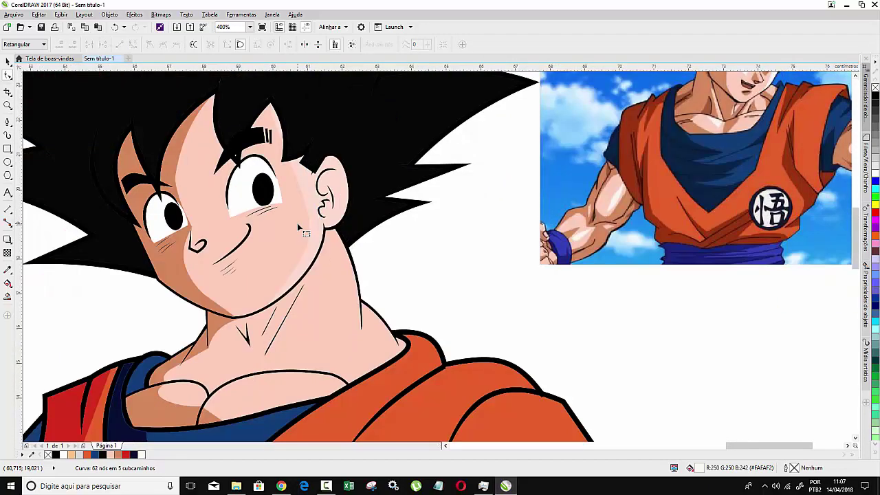
pyautogui.scroll(-3, 297, 222)
pyautogui.scroll(-1, 297, 223)
pyautogui.scroll(1, 297, 251)
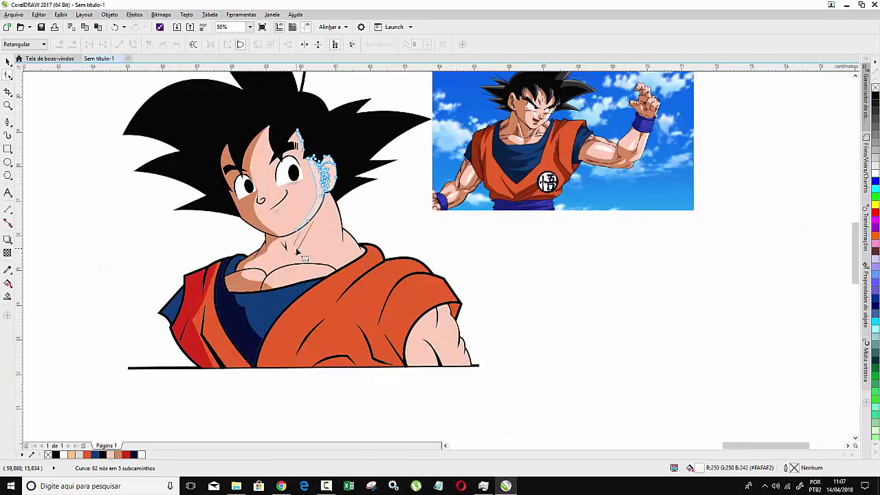
pyautogui.scroll(2, 297, 253)
# - Draw a closed Bézier outline over the right side of Goku's neck and upper chest
pyautogui.press('space')
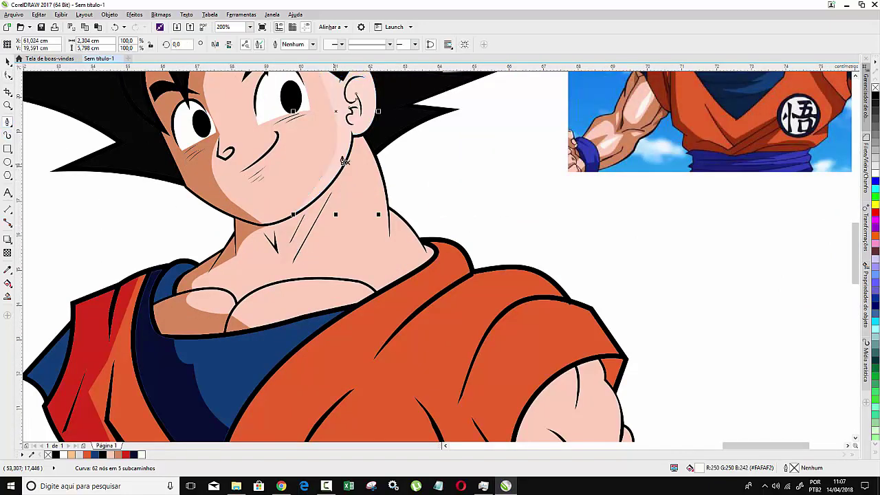
pyautogui.click(426, 138)
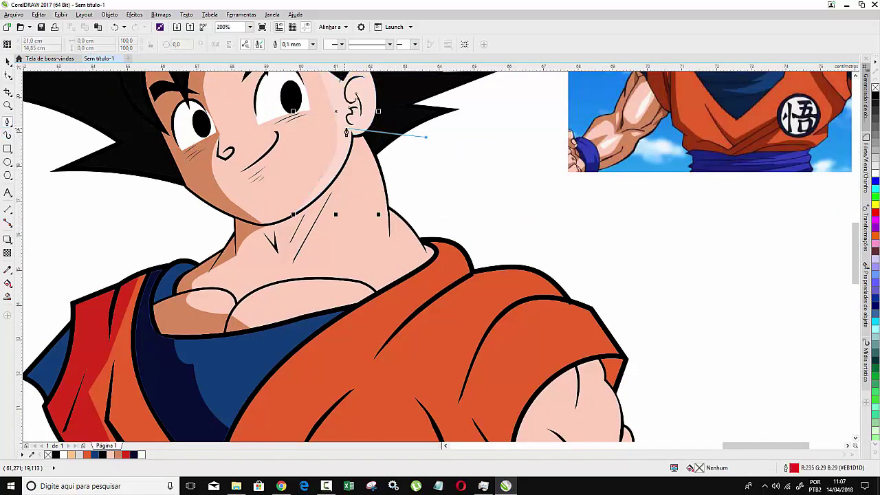
pyautogui.click(344, 131)
pyautogui.click(337, 241)
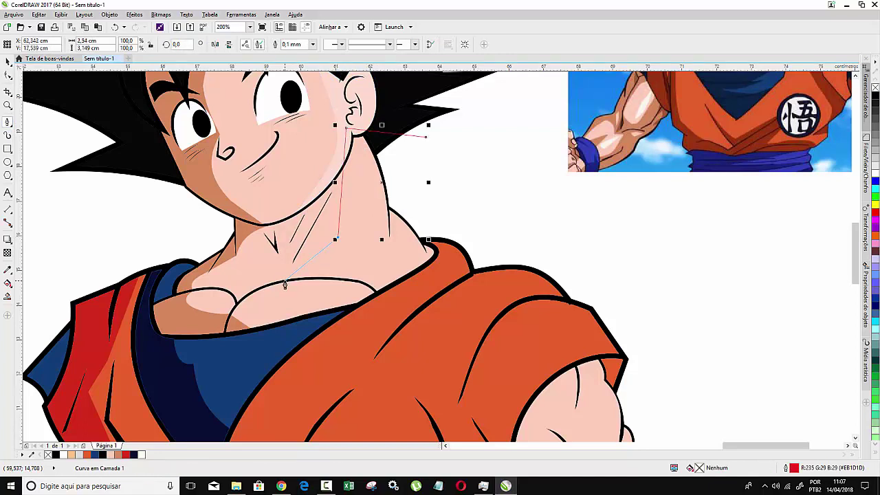
pyautogui.click(288, 279)
pyautogui.click(329, 296)
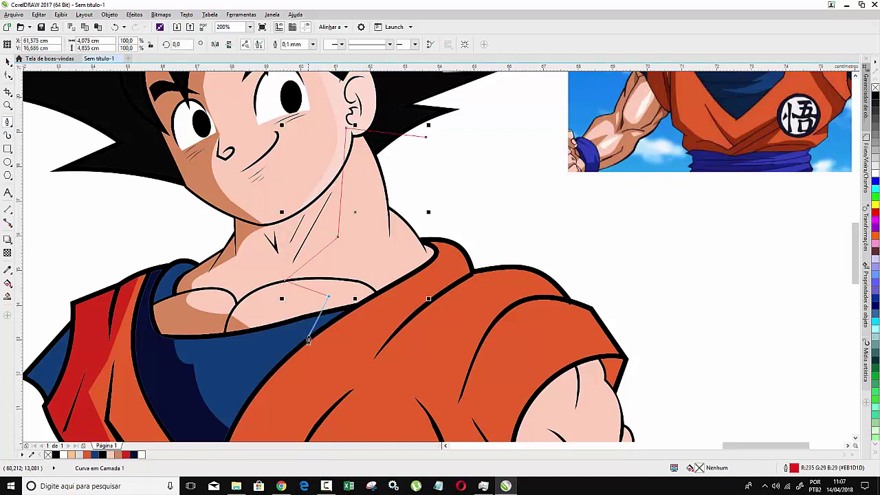
pyautogui.click(475, 270)
pyautogui.click(426, 138)
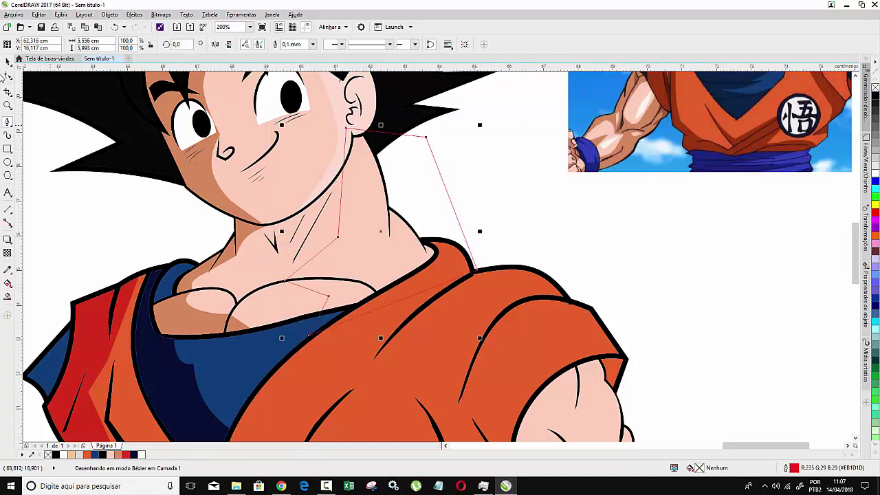
pyautogui.click(8, 74)
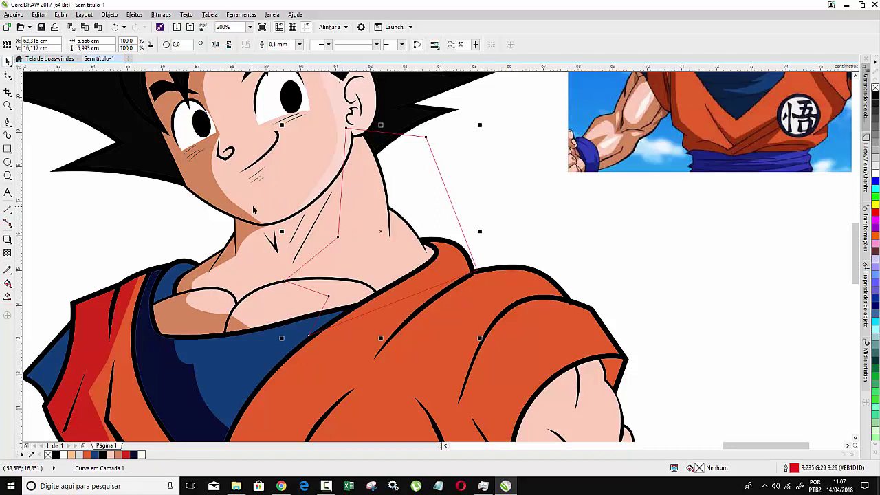
# - Intersect the outline with the skin shape and delete the red helper outline
pyautogui.keyDown('shift'); pyautogui.click(327, 231); pyautogui.keyUp('shift')
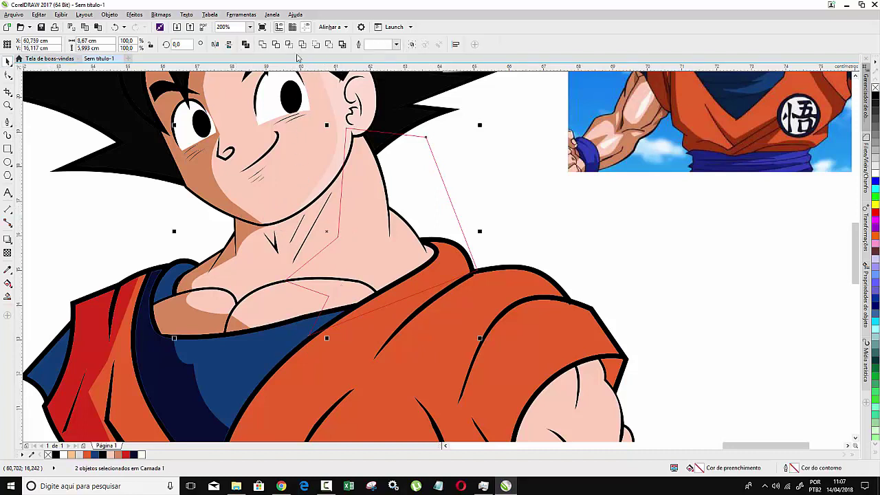
pyautogui.click(289, 44)
pyautogui.click(452, 203)
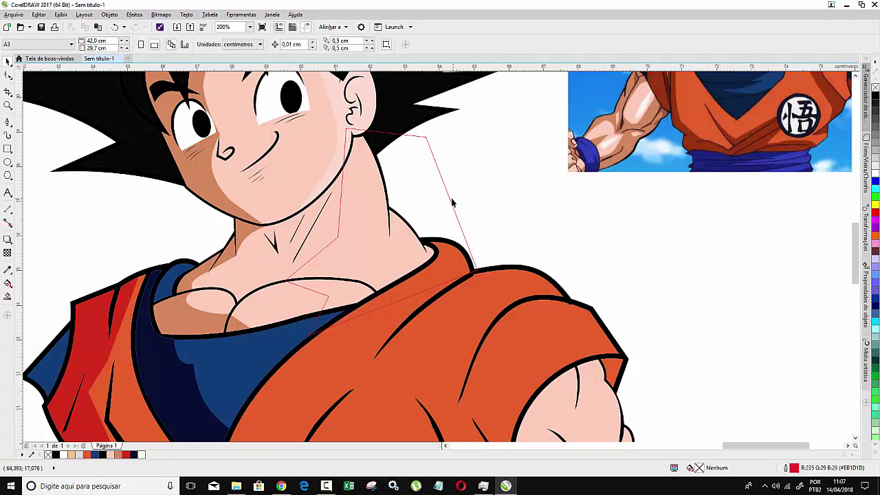
pyautogui.click(451, 200)
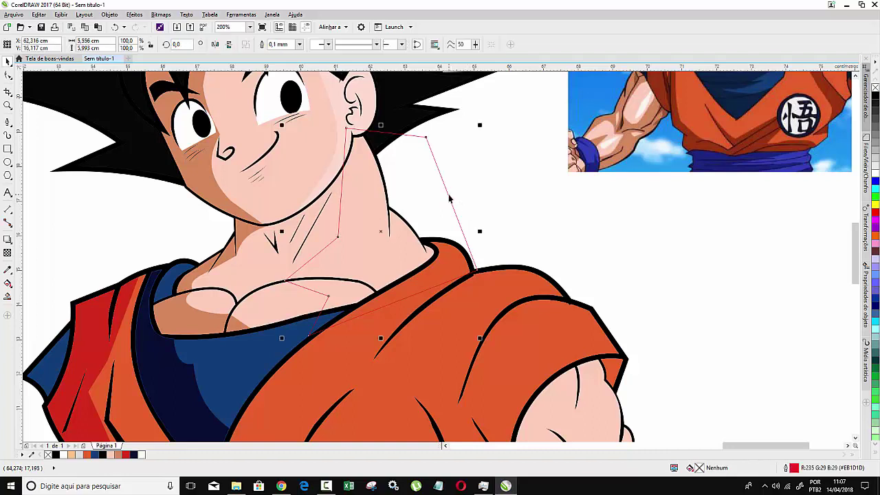
pyautogui.click(299, 309)
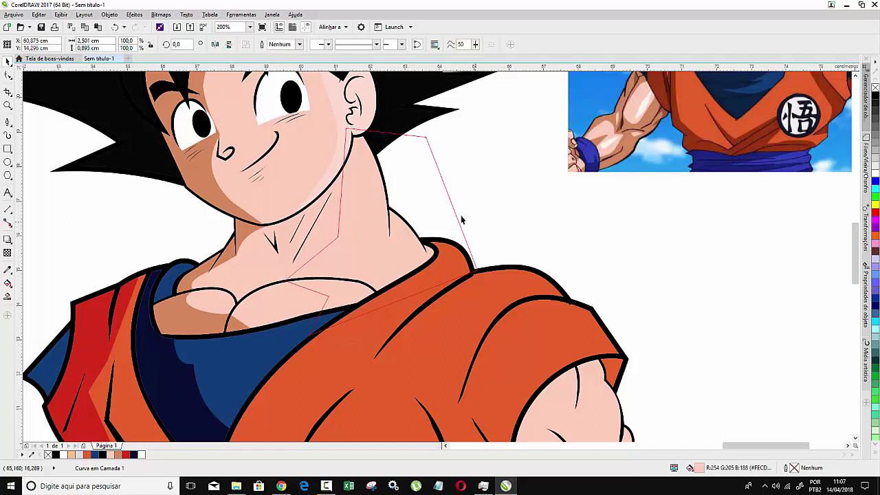
pyautogui.click(454, 217)
pyautogui.press('Delete')
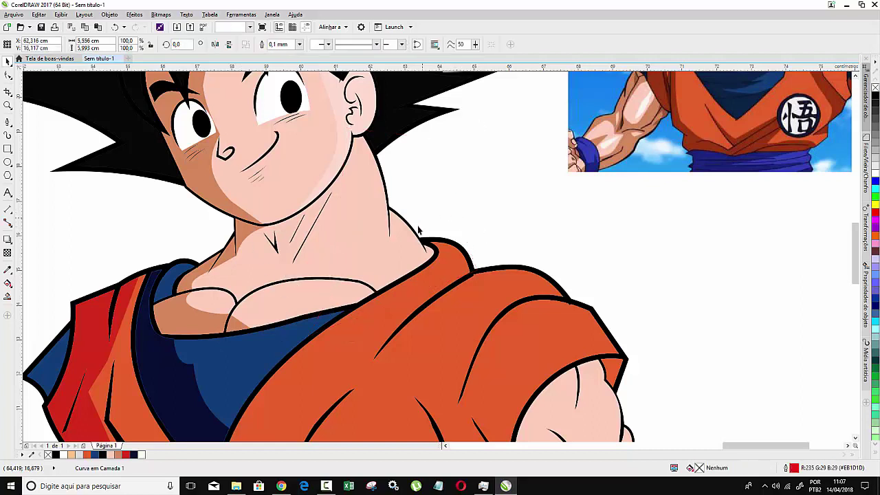
pyautogui.click(412, 234)
# - Fill the neck and chest curves light cream and delete the chest curve's extra node
pyautogui.click(141, 455)
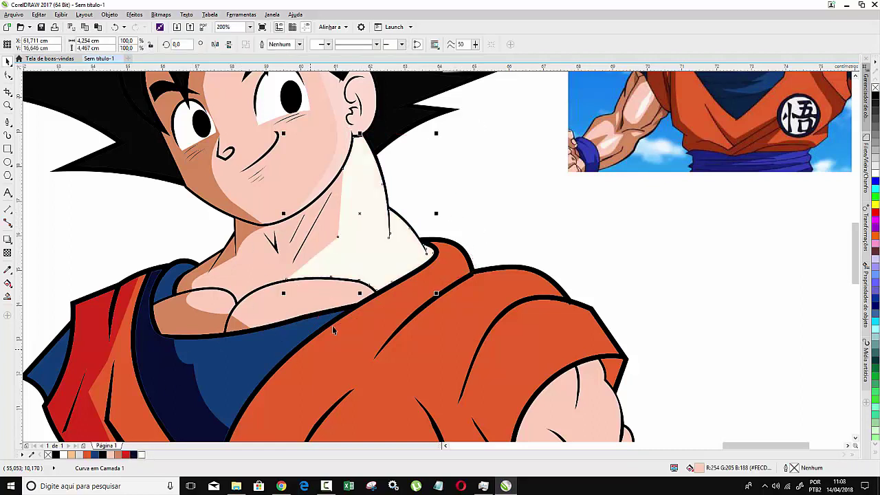
pyautogui.click(349, 303)
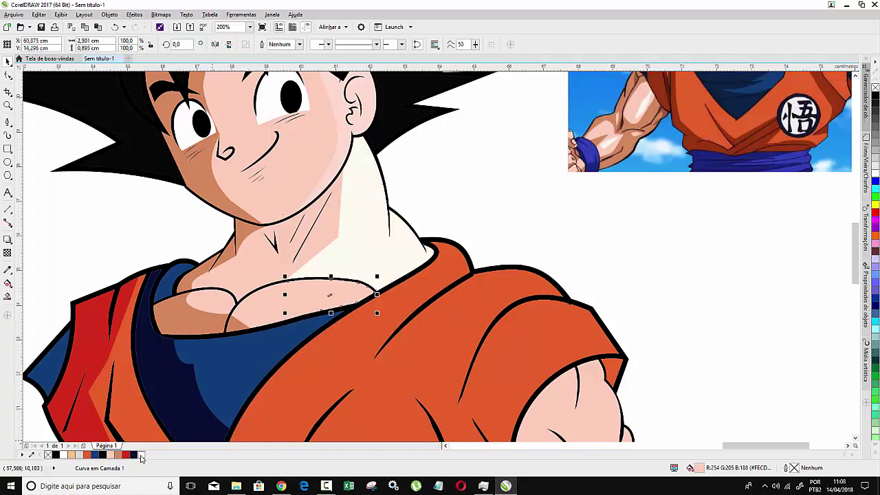
pyautogui.click(141, 456)
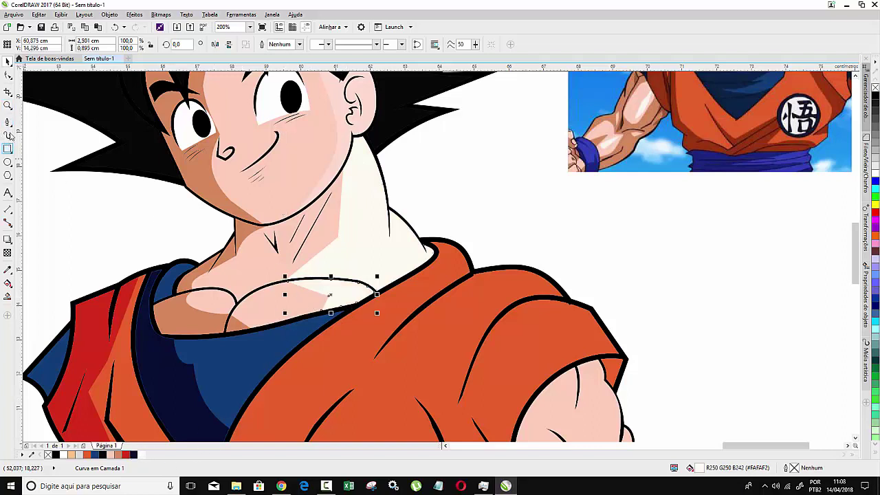
pyautogui.click(7, 76)
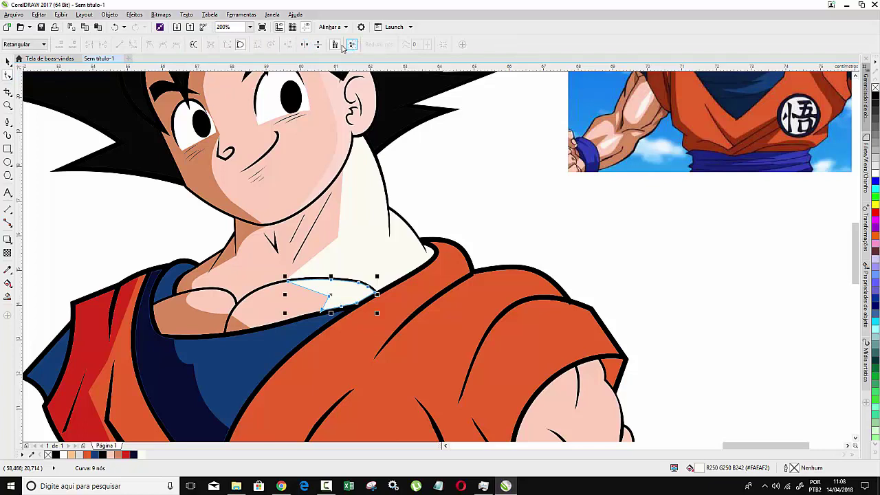
pyautogui.click(287, 281)
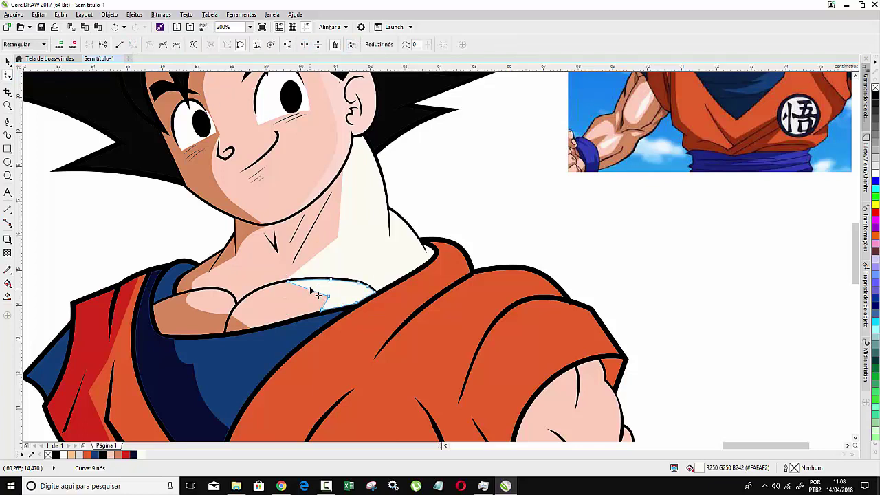
pyautogui.click(330, 296)
pyautogui.press('Delete')
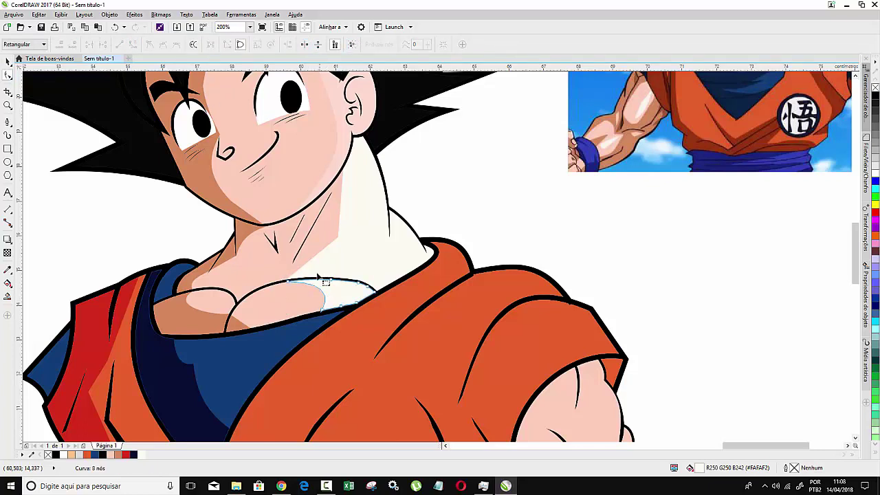
# - Bulge the neck shape's lower-left edge outward and remove an unneeded node
pyautogui.click(330, 266)
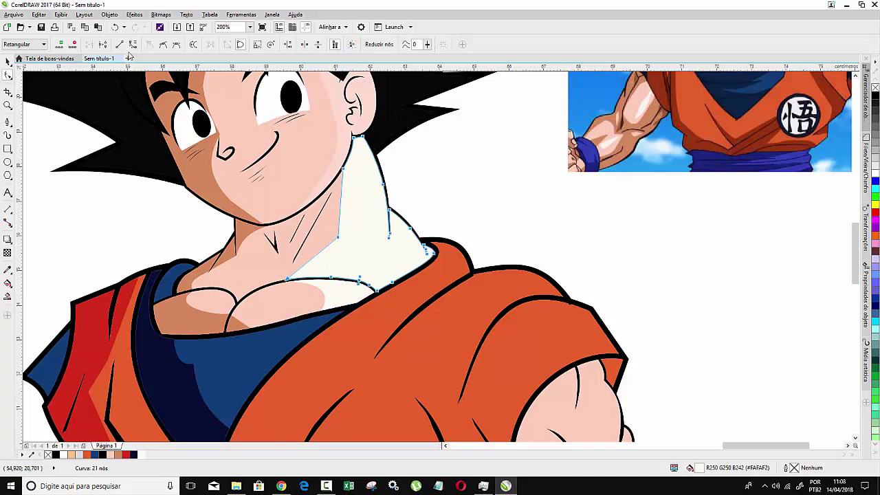
pyautogui.moveTo(310, 264); pyautogui.dragTo(346, 237)
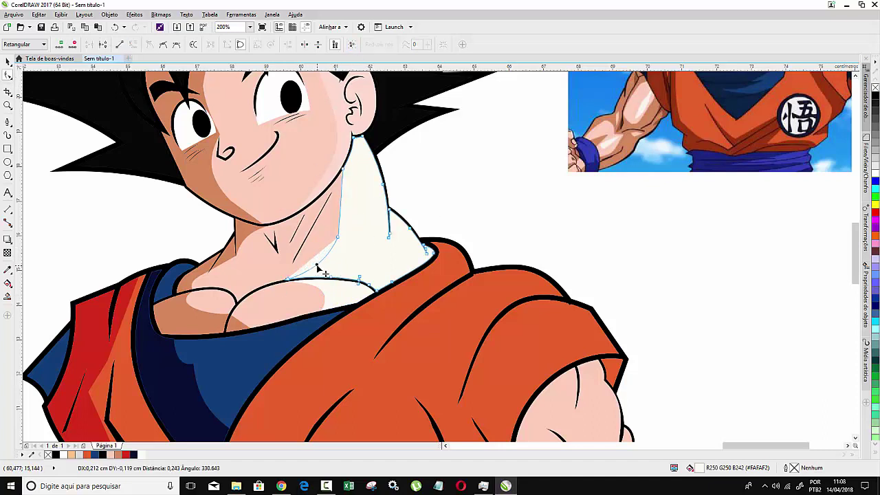
pyautogui.press('Delete')
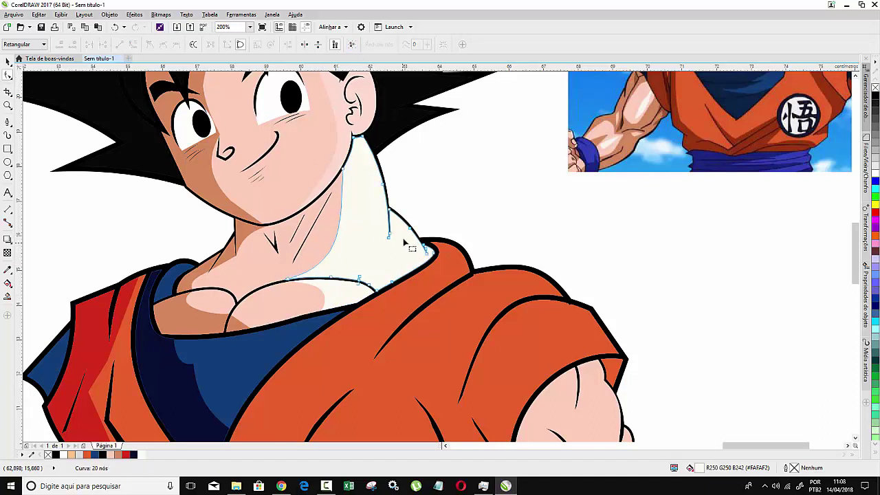
pyautogui.click(8, 62)
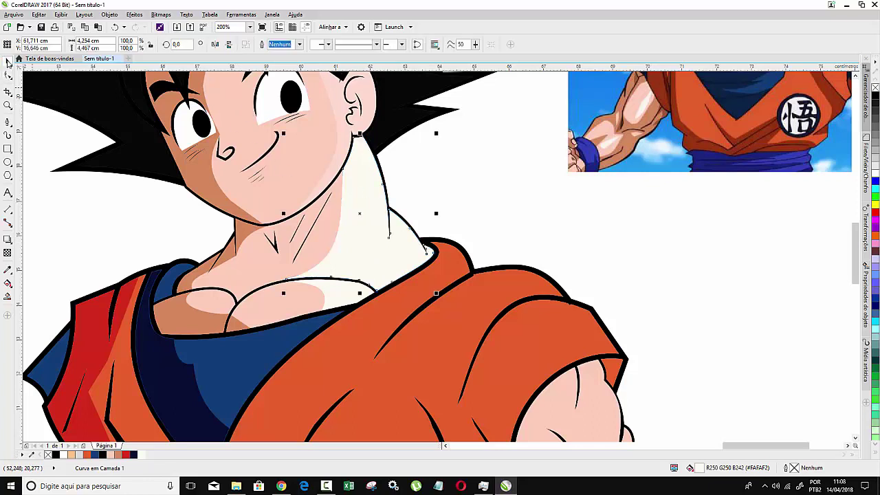
# - Make both cream highlights semi-transparent and begin a new outline right of the neck
pyautogui.keyDown('shift'); pyautogui.click(335, 287); pyautogui.keyUp('shift')
pyautogui.click(7, 253)
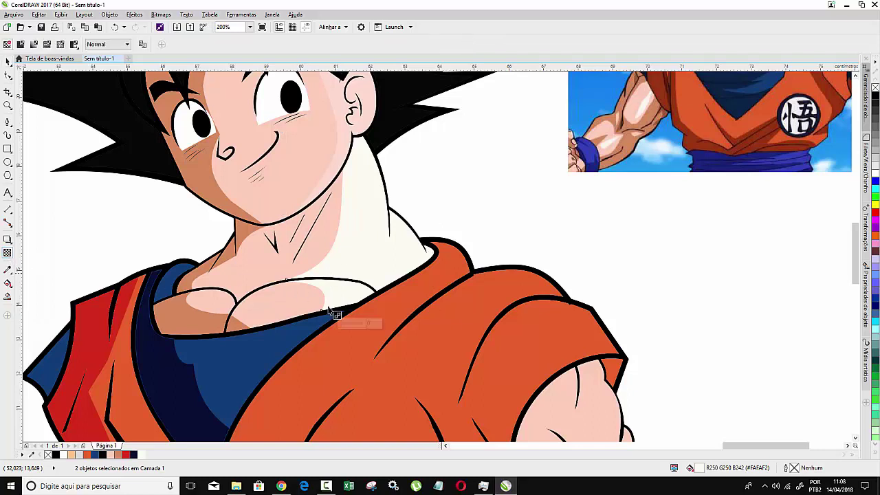
pyautogui.click(352, 324)
pyautogui.moveTo(359, 323); pyautogui.dragTo(357, 327)
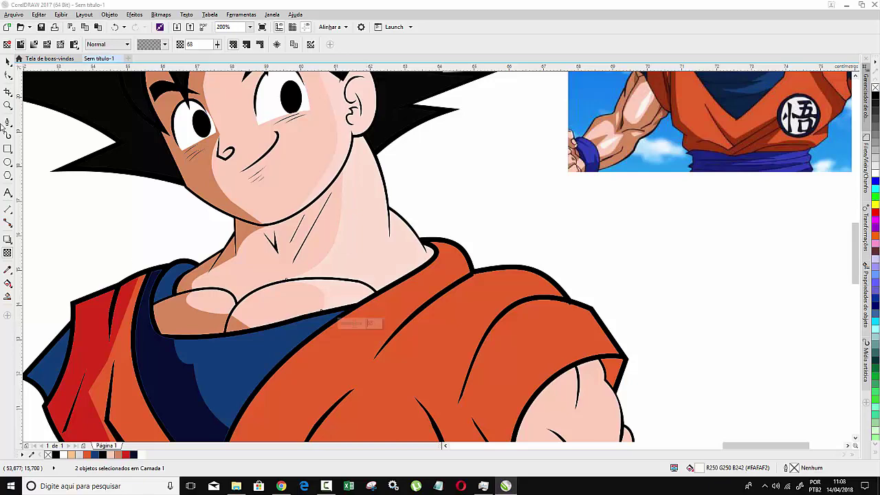
pyautogui.click(8, 61)
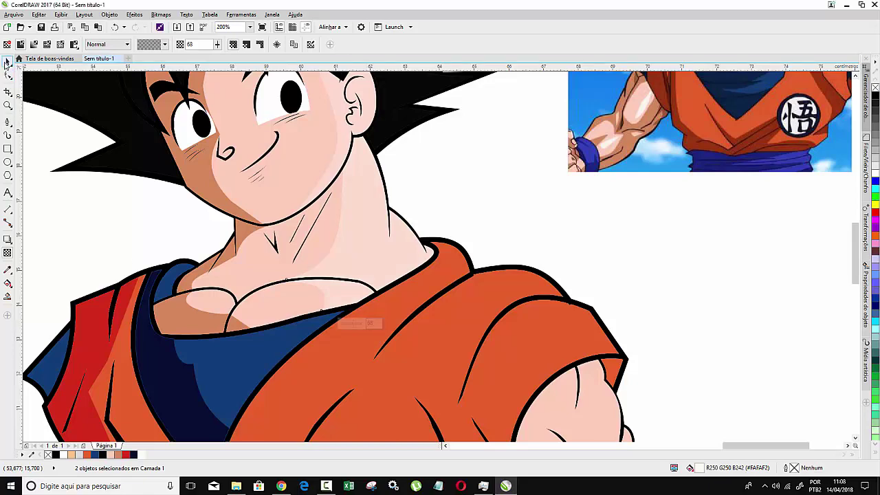
pyautogui.click(431, 207)
pyautogui.scroll(-3, 432, 208)
pyautogui.scroll(2, 415, 200)
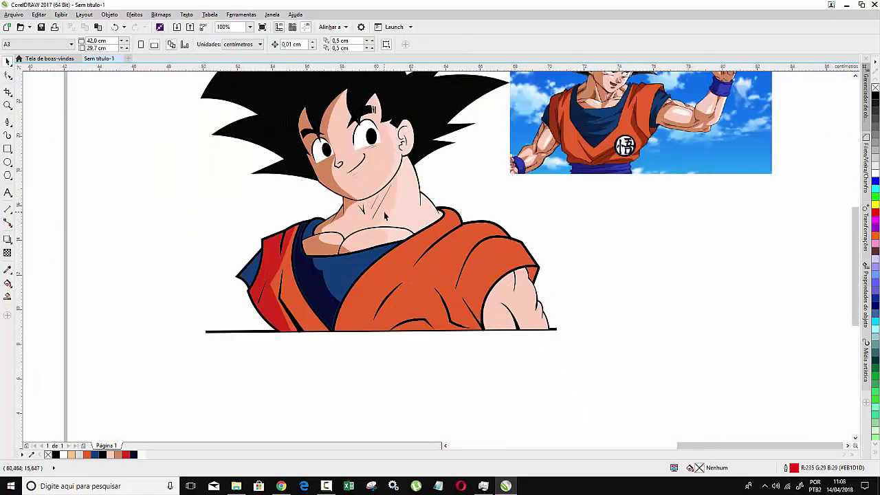
pyautogui.click(6, 122)
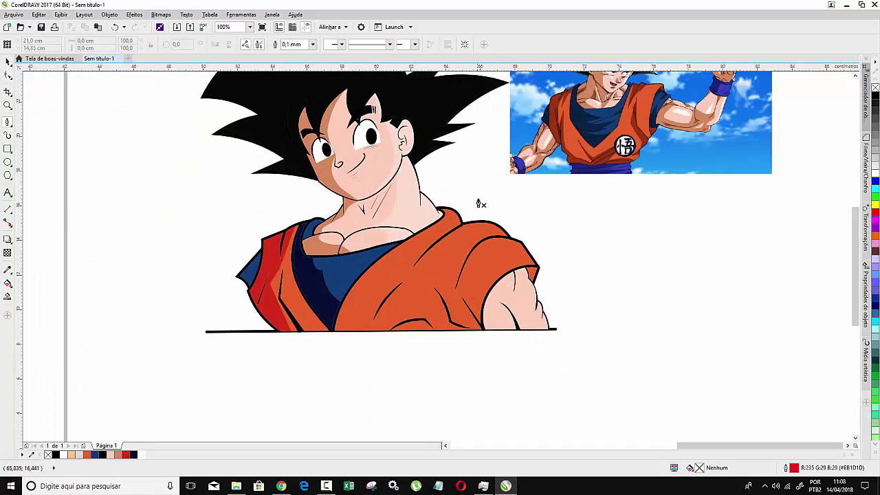
pyautogui.click(546, 234)
# - Draw a closed shading outline over the gi's right shoulder and select it with the gi
pyautogui.click(472, 215)
pyautogui.click(427, 262)
pyautogui.click(447, 282)
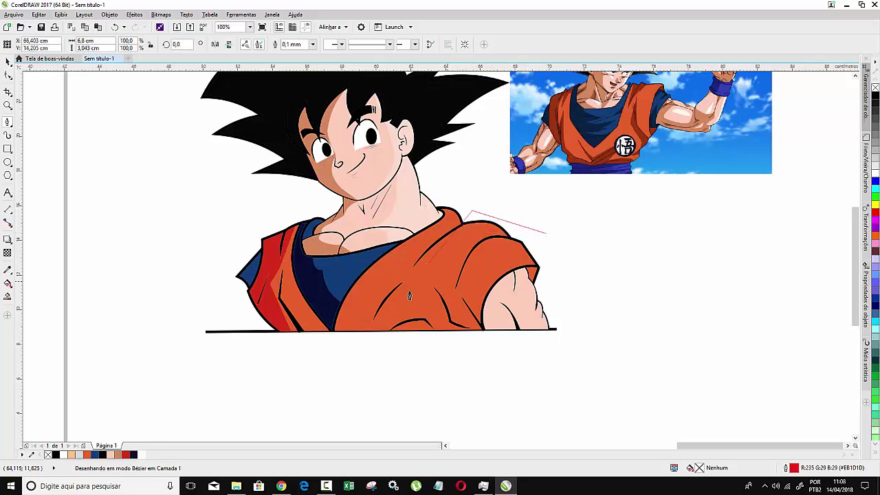
pyautogui.click(411, 296)
pyautogui.click(424, 315)
pyautogui.click(357, 349)
pyautogui.click(557, 378)
pyautogui.click(565, 249)
pyautogui.click(546, 235)
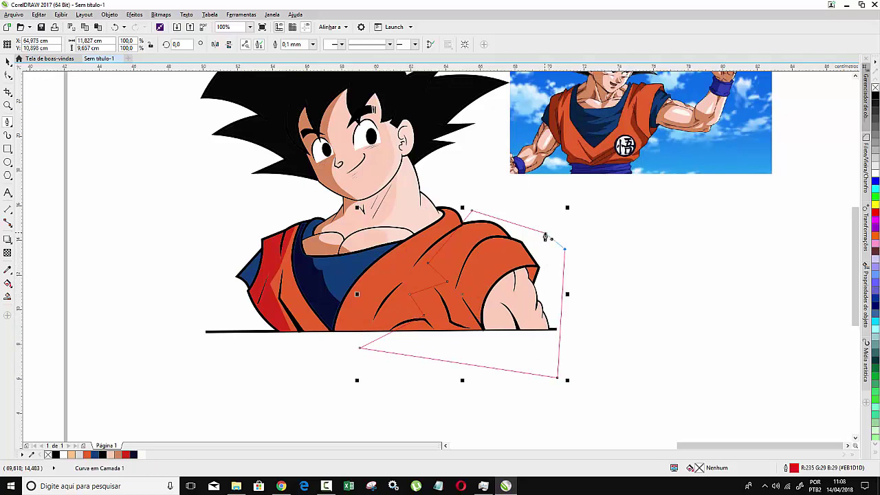
pyautogui.click(546, 235)
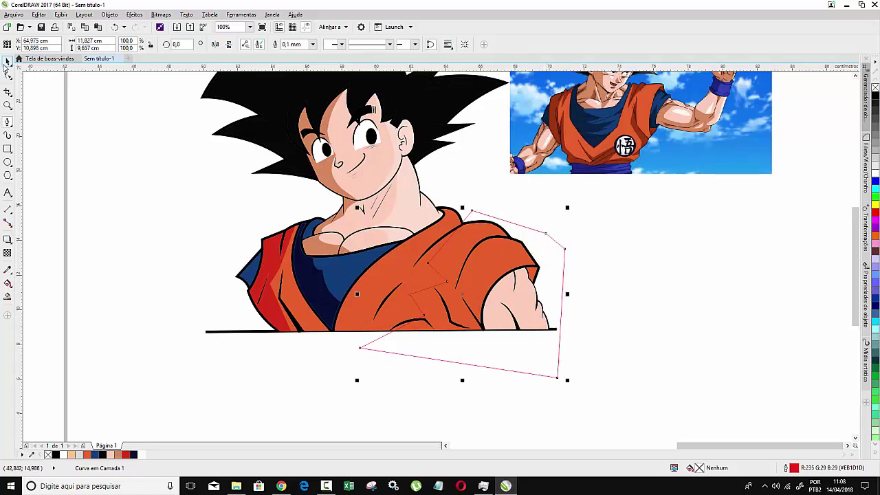
pyautogui.click(7, 62)
pyautogui.keyDown('shift'); pyautogui.click(406, 266); pyautogui.keyUp('shift')
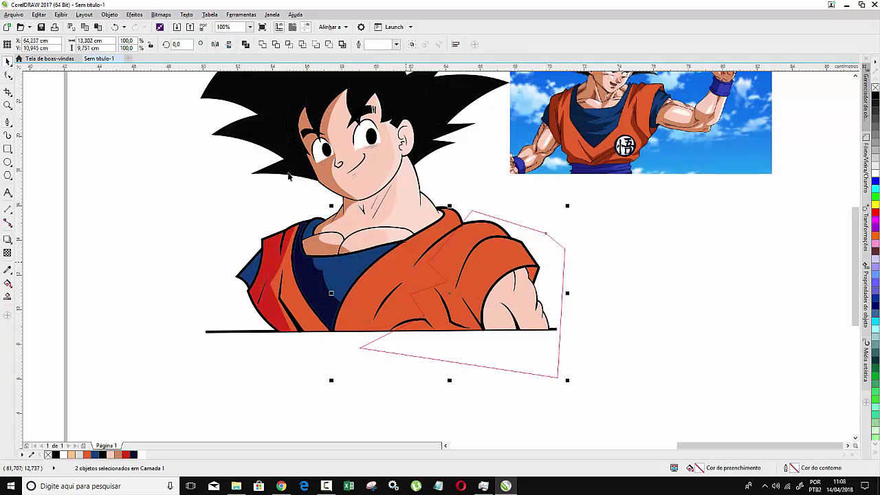
pyautogui.click(546, 236)
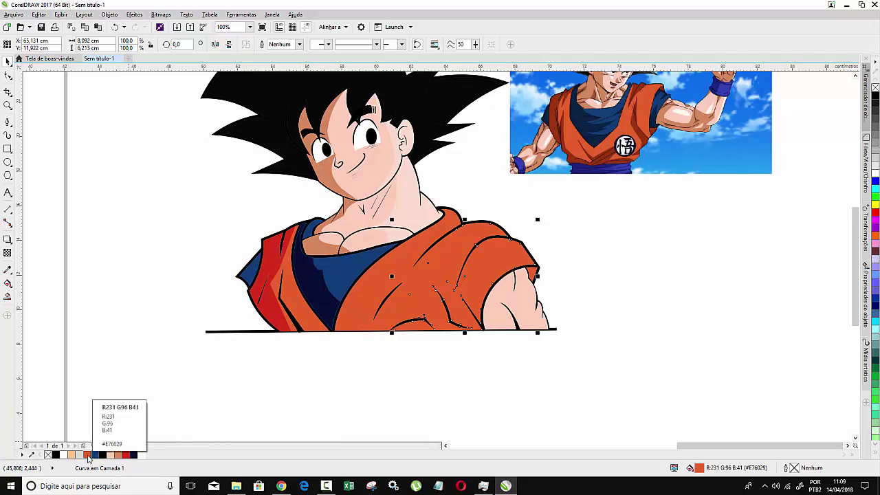
# - Fill the gi shading shape with lighter orange R231 G126 B41 (#E77E29)
pyautogui.click(88, 457)
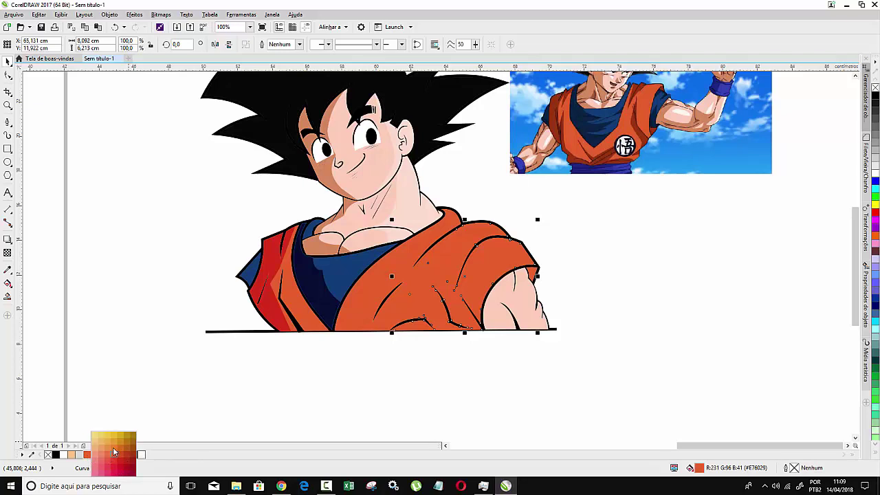
pyautogui.click(114, 451)
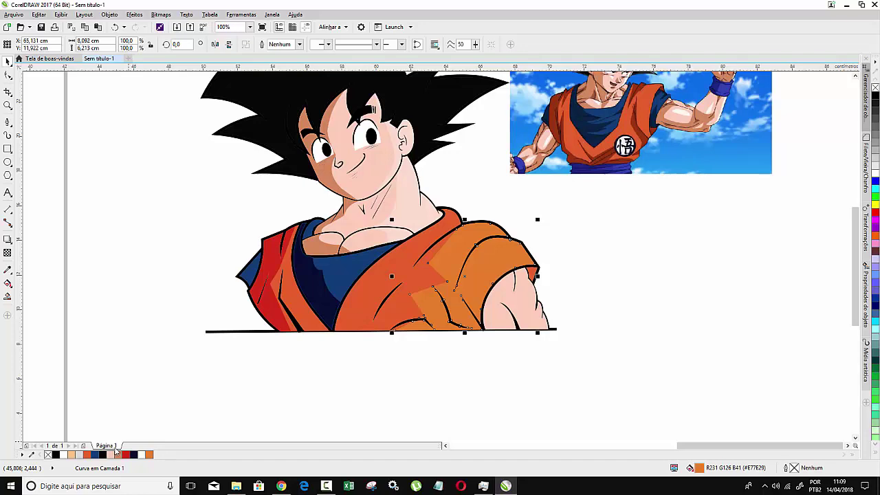
pyautogui.click(9, 76)
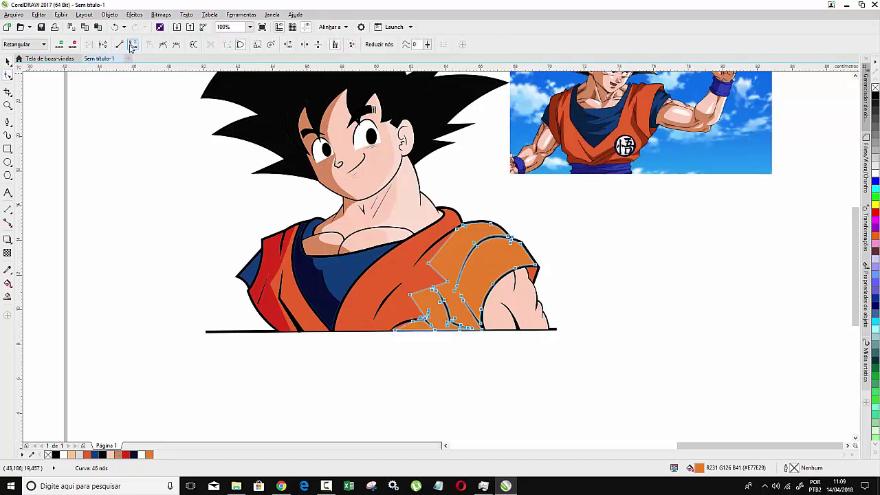
pyautogui.scroll(1, 440, 258)
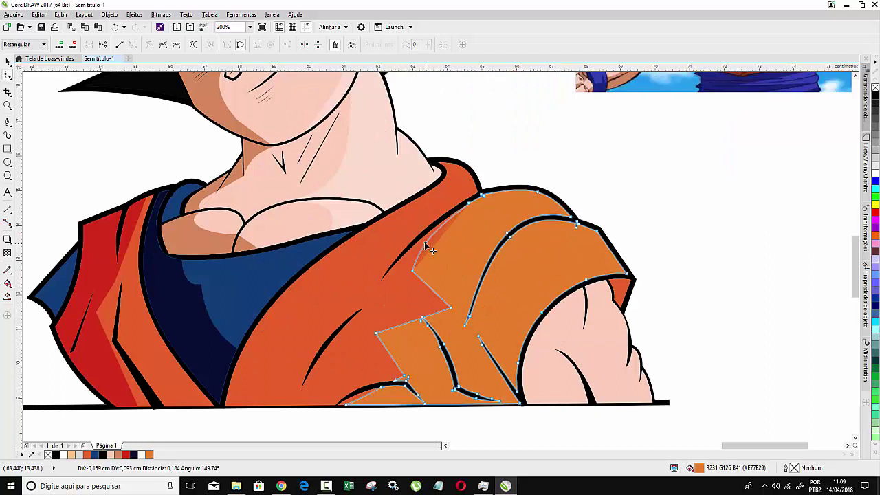
# - Curve the shading shape's inner edge into flowing arcs and delete its extra nodes
pyautogui.moveTo(433, 252); pyautogui.dragTo(422, 243)
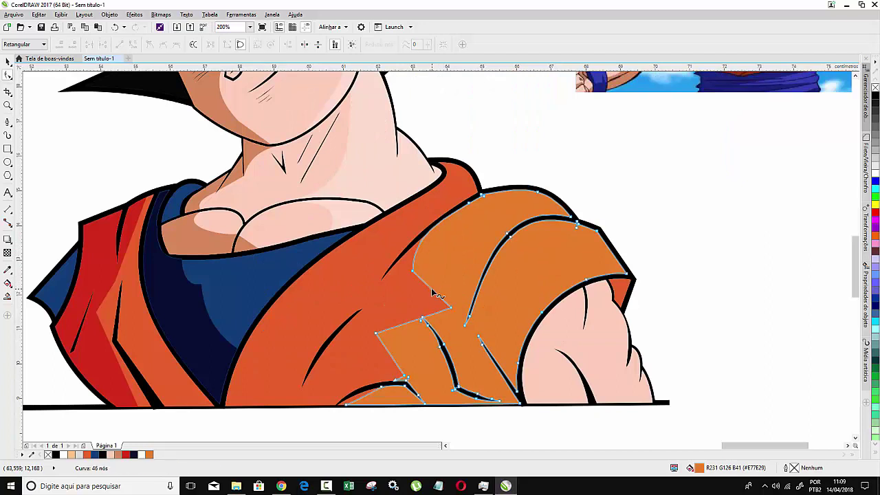
pyautogui.moveTo(440, 292); pyautogui.dragTo(393, 270)
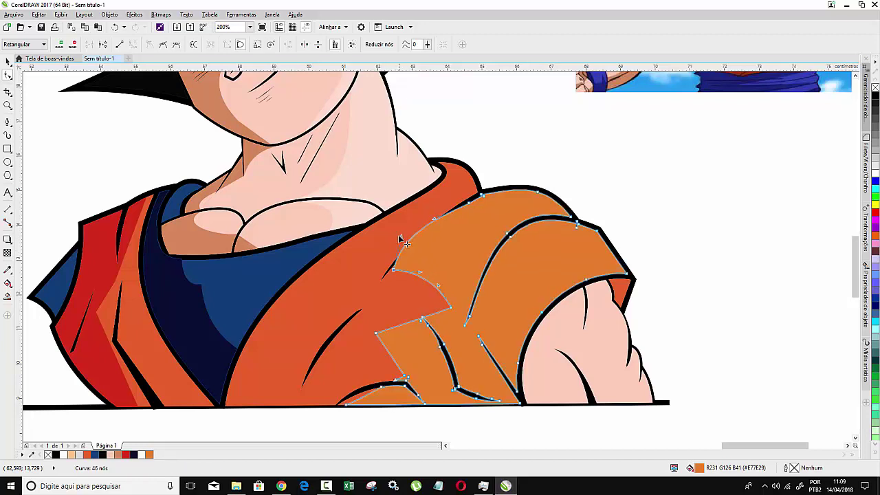
pyautogui.moveTo(400, 239); pyautogui.dragTo(423, 245)
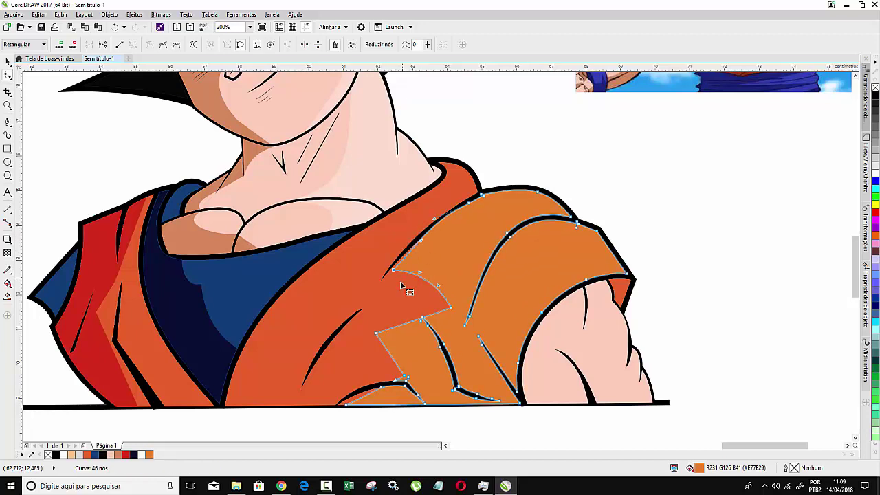
pyautogui.moveTo(410, 324); pyautogui.dragTo(406, 315)
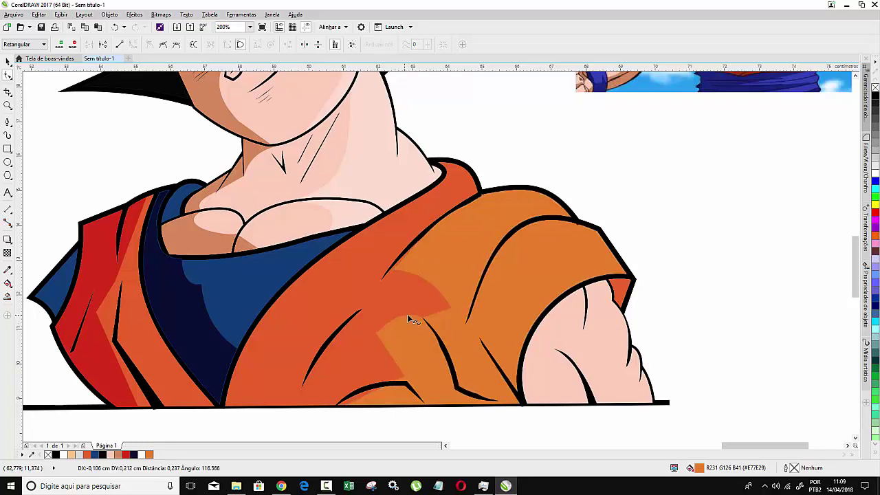
pyautogui.press('Delete')
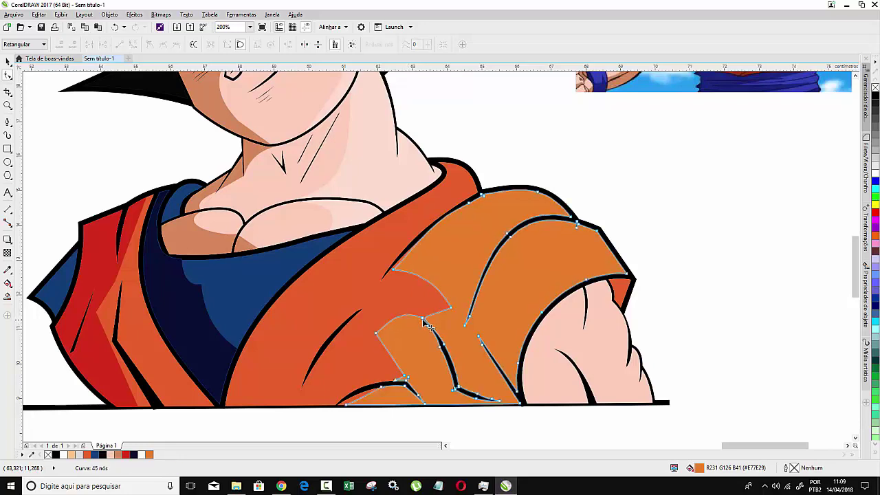
pyautogui.click(422, 320)
pyautogui.press('Delete')
pyautogui.moveTo(369, 395); pyautogui.dragTo(362, 394)
pyautogui.scroll(-2, 507, 180)
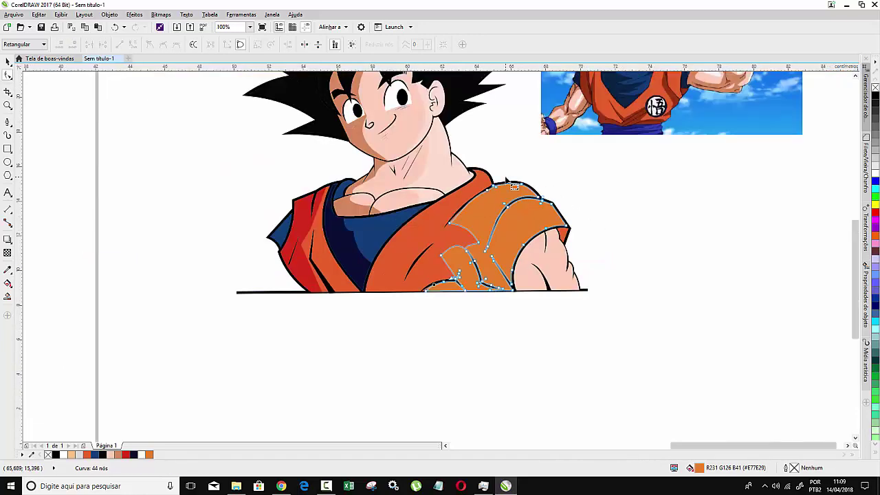
pyautogui.click(7, 62)
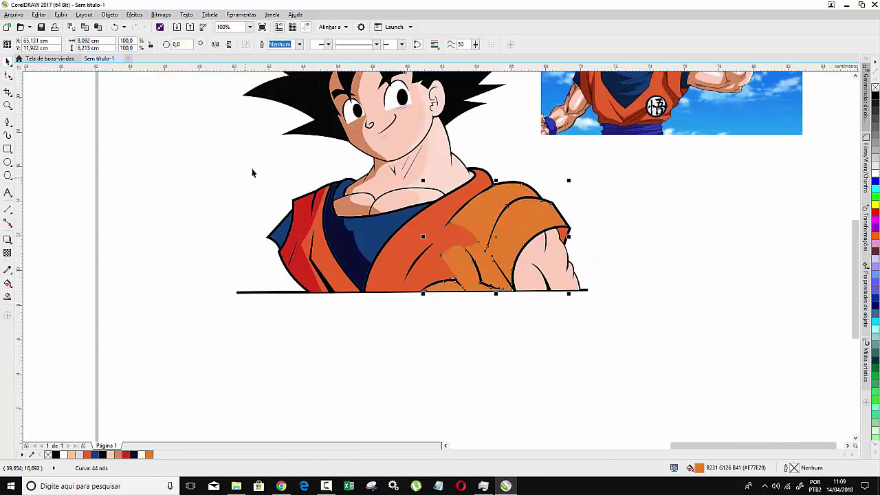
pyautogui.click(252, 172)
pyautogui.scroll(-2, 466, 189)
# - Start a Bézier outline left of the hair and trace it over the tall top spike
pyautogui.scroll(2, 466, 189)
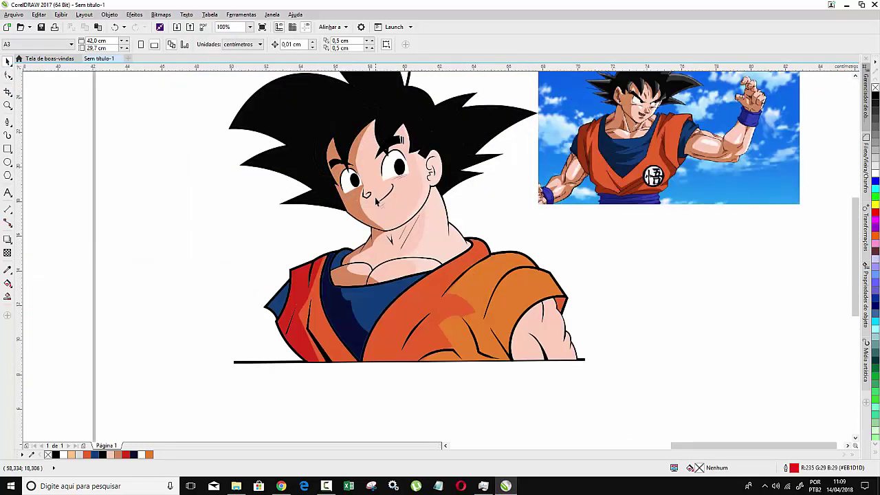
pyautogui.scroll(-1, 399, 181)
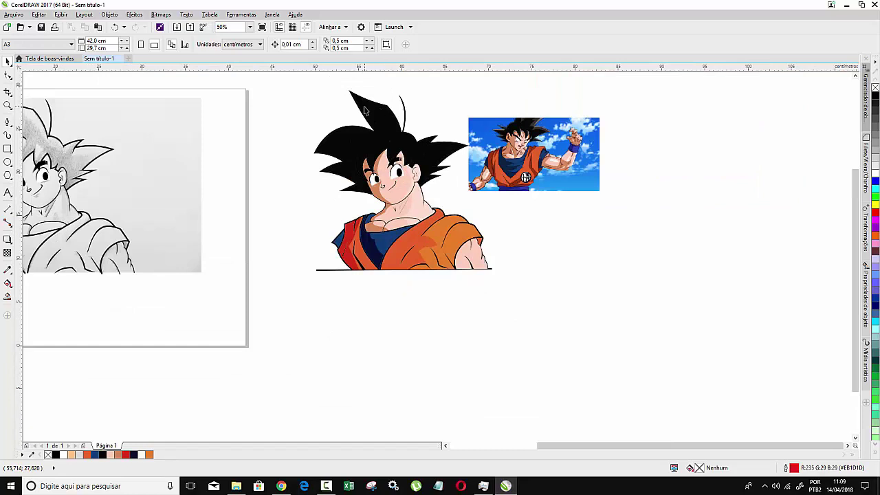
pyautogui.scroll(1, 366, 111)
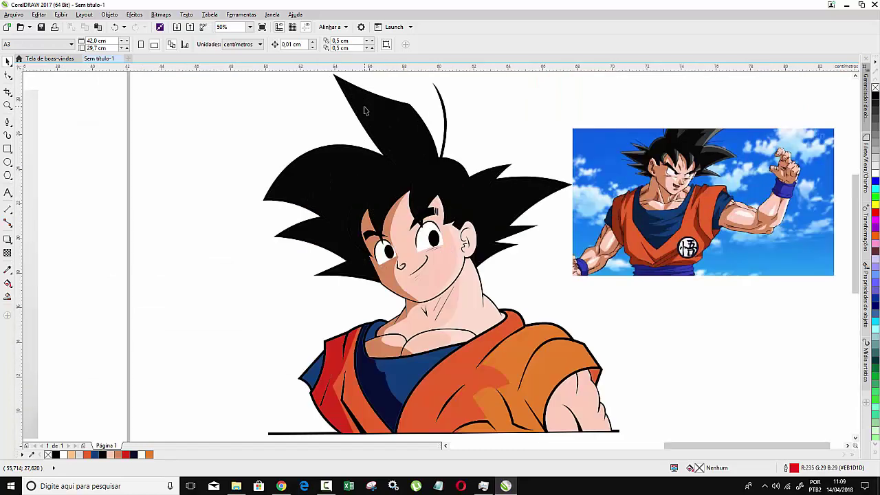
pyautogui.click(8, 122)
pyautogui.click(259, 211)
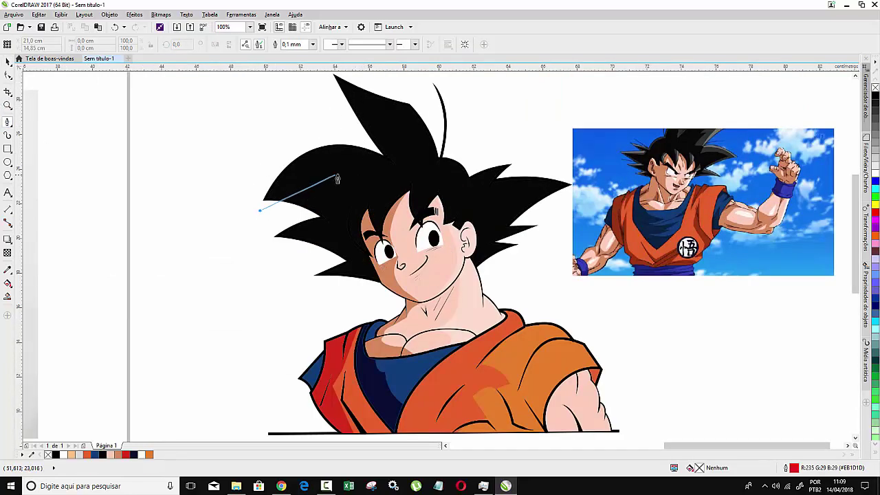
pyautogui.click(389, 161)
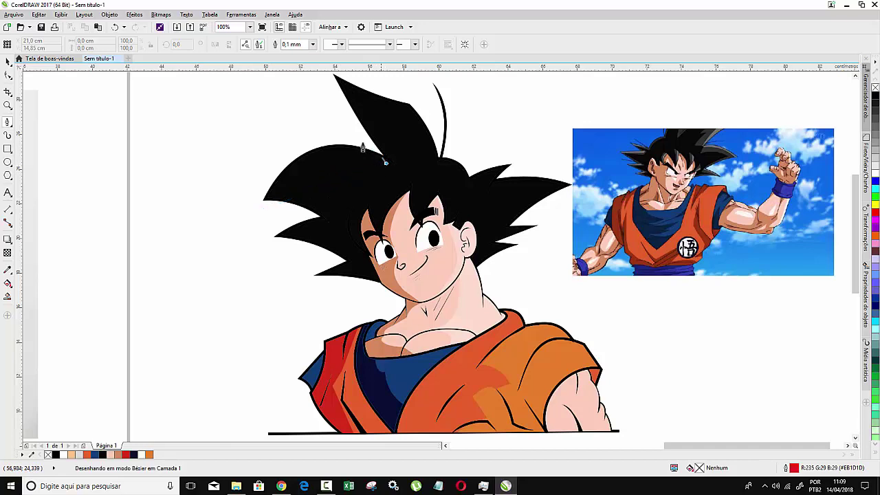
pyautogui.click(365, 100)
pyautogui.click(416, 135)
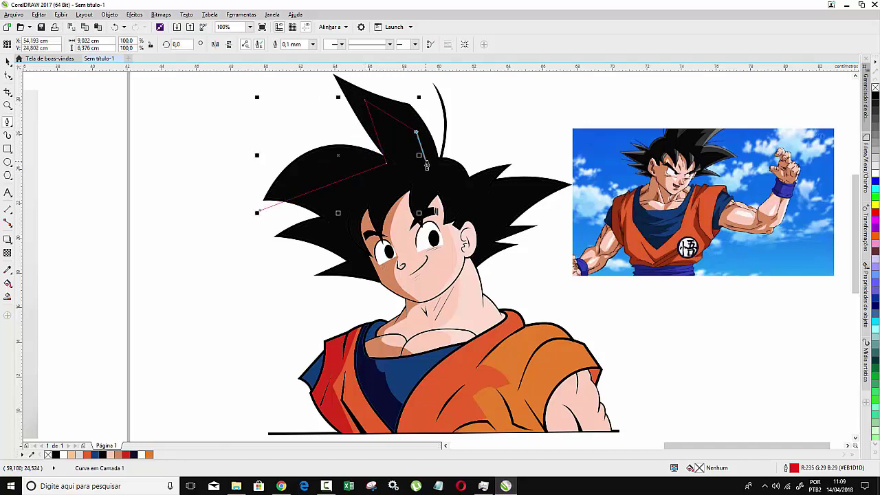
pyautogui.click(430, 162)
pyautogui.click(468, 162)
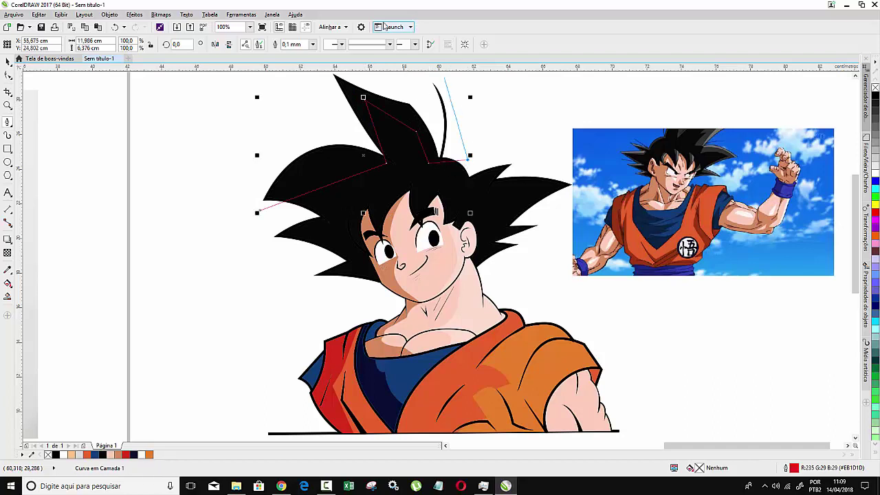
# - Close the outline above and around the upper hair spikes
pyautogui.scroll(2, 860, 201)
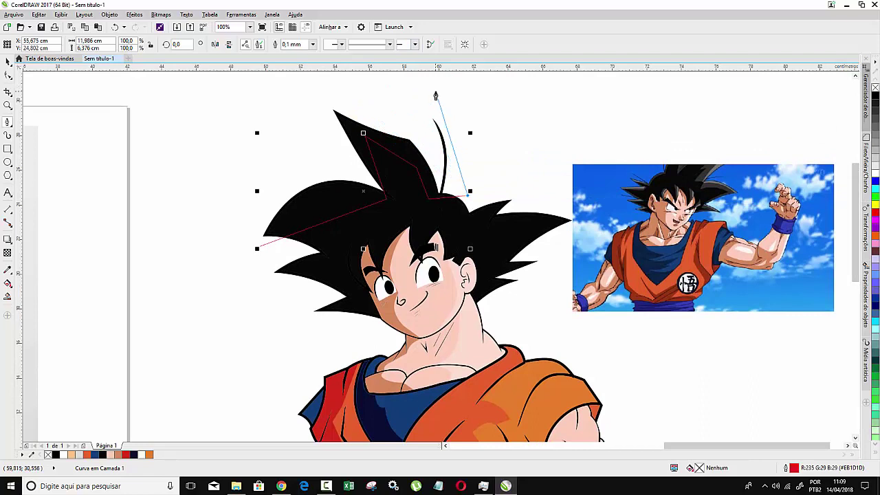
pyautogui.click(436, 91)
pyautogui.click(289, 91)
pyautogui.click(242, 208)
pyautogui.click(260, 244)
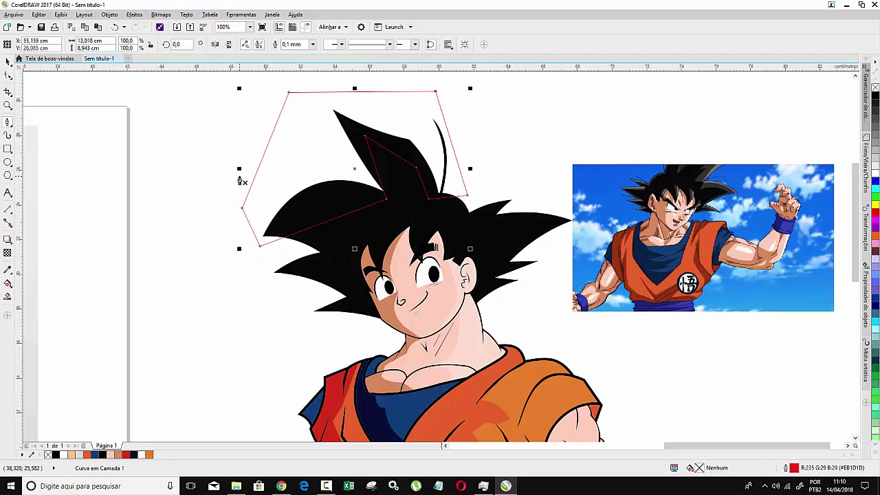
pyautogui.click(8, 76)
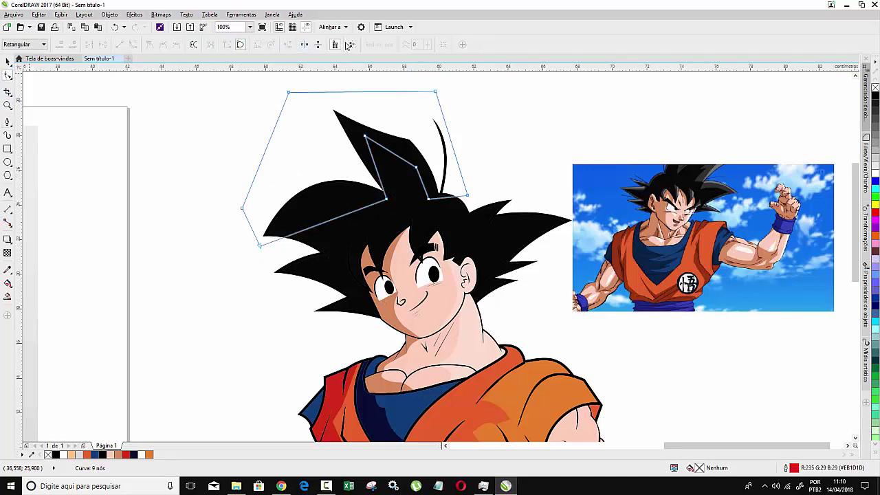
# - Convert the outline to curves and bend its edges along the tall spike, leaving 8 nodes
pyautogui.click(352, 44)
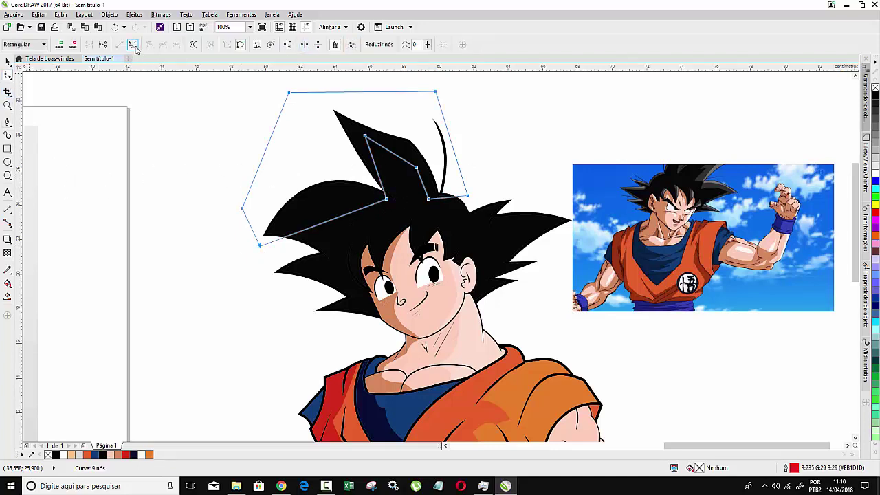
pyautogui.click(135, 46)
pyautogui.moveTo(337, 220); pyautogui.dragTo(324, 204)
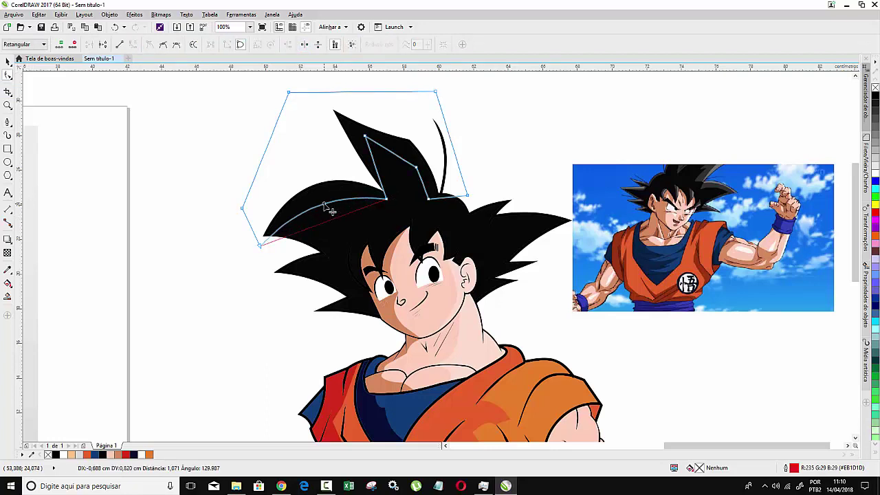
pyautogui.click(258, 244)
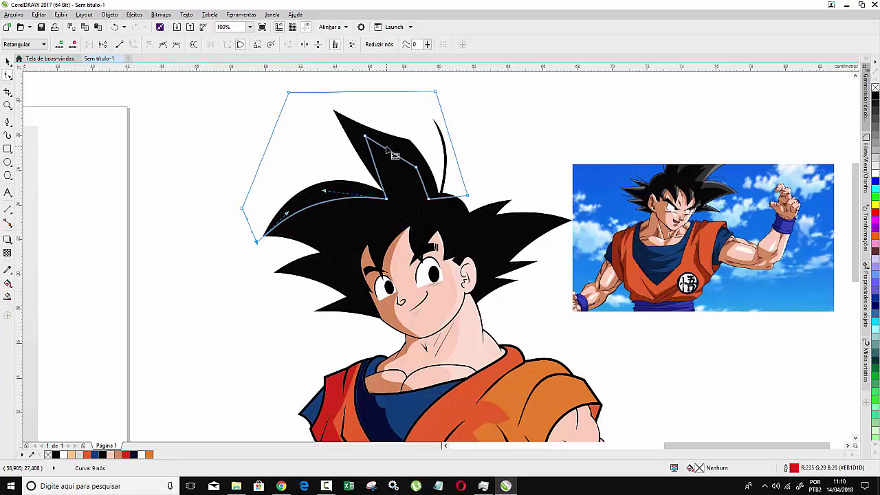
pyautogui.moveTo(396, 157); pyautogui.dragTo(421, 172)
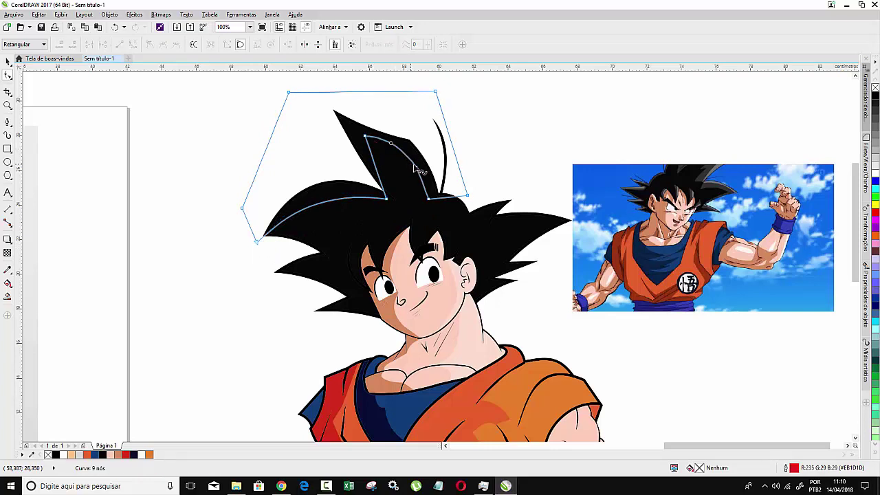
pyautogui.doubleClick(416, 168)
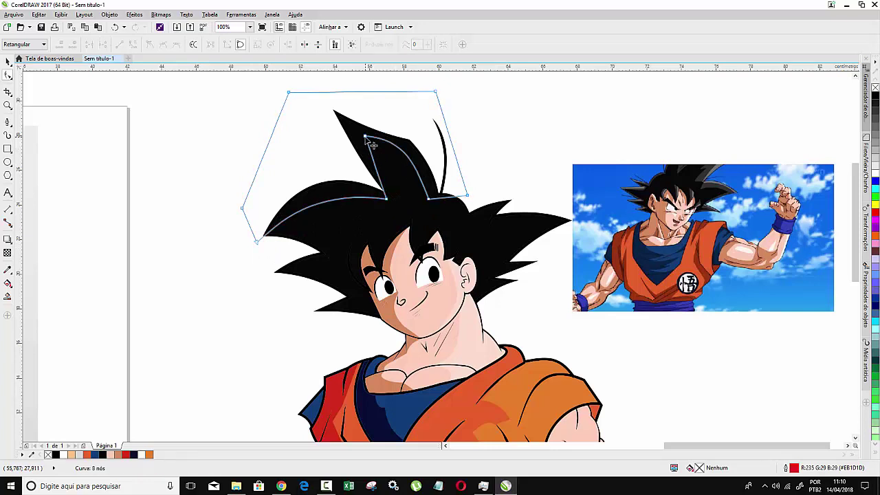
pyautogui.moveTo(372, 143)
pyautogui.mouseDown()
pyautogui.moveTo(385, 182)
pyautogui.moveTo(397, 185)
pyautogui.moveTo(397, 204)
pyautogui.moveTo(389, 198)
pyautogui.mouseUp()
pyautogui.moveTo(332, 195); pyautogui.dragTo(354, 189)
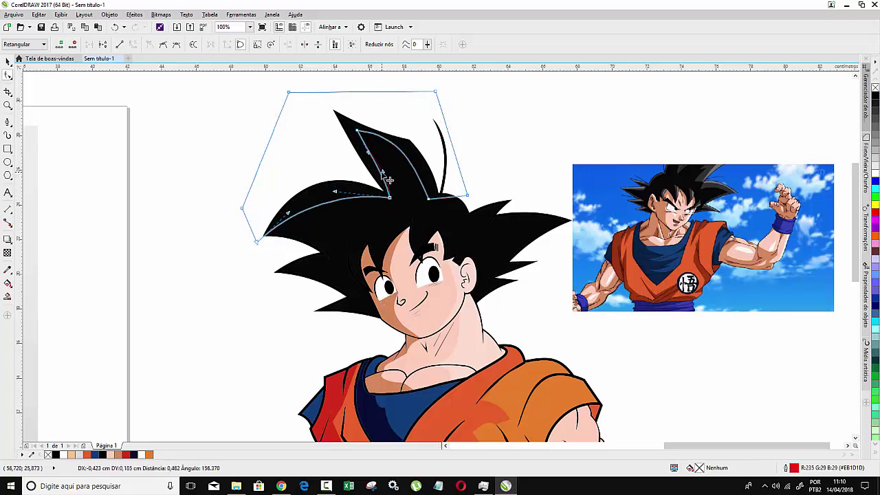
pyautogui.moveTo(473, 200); pyautogui.dragTo(463, 213)
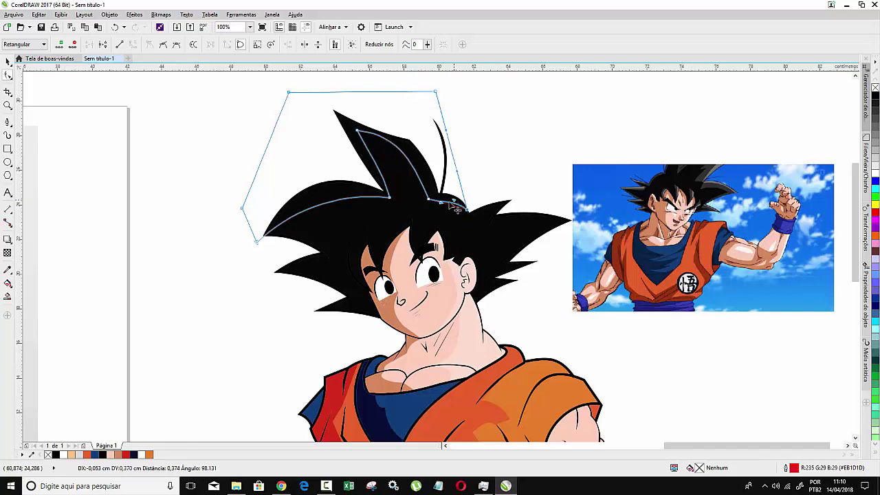
pyautogui.moveTo(457, 208); pyautogui.dragTo(440, 203)
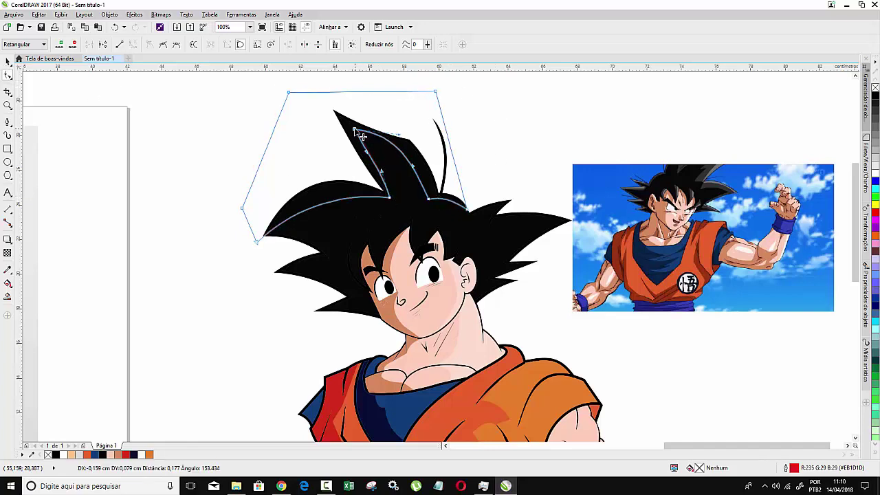
pyautogui.moveTo(365, 137); pyautogui.dragTo(411, 153)
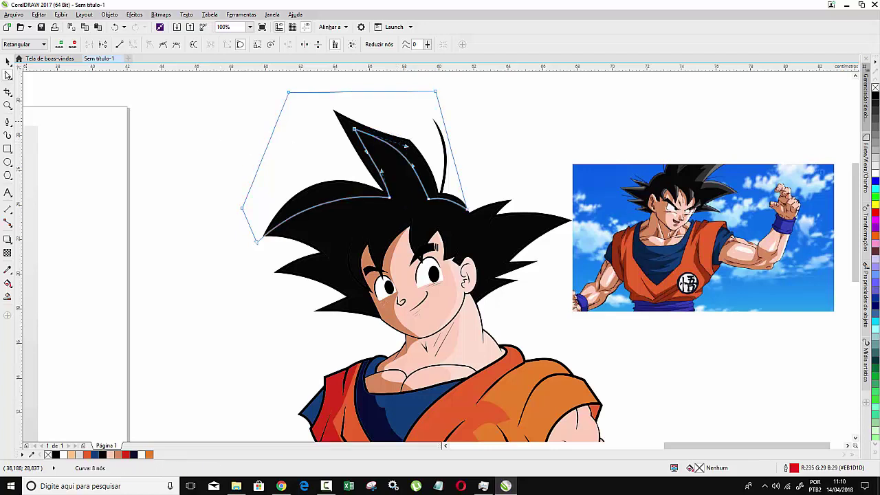
pyautogui.click(7, 61)
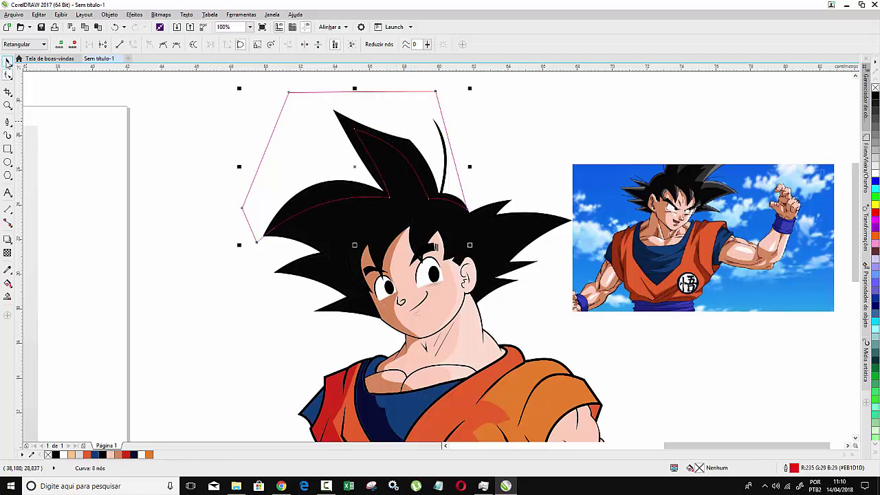
# - Intersect the outline with the hair, delete the outline, and fill the piece dark grey #4D4D4D
pyautogui.keyDown('shift'); pyautogui.click(487, 238); pyautogui.keyUp('shift')
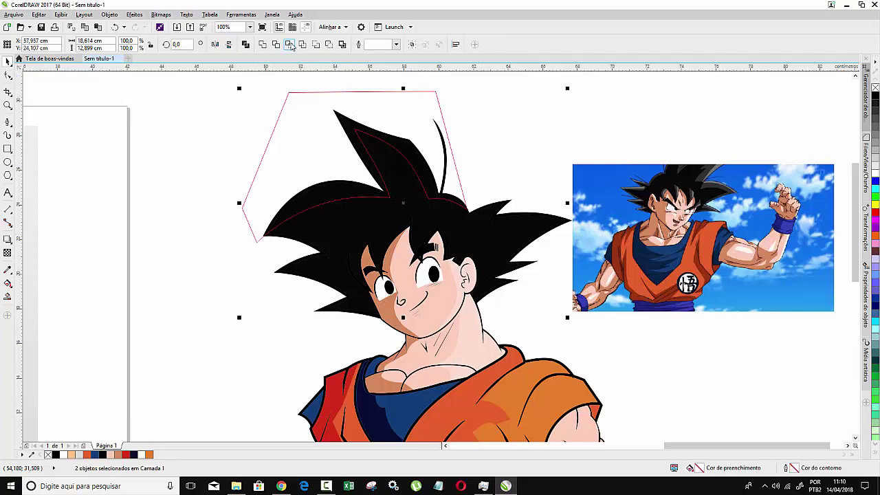
pyautogui.click(291, 46)
pyautogui.click(437, 91)
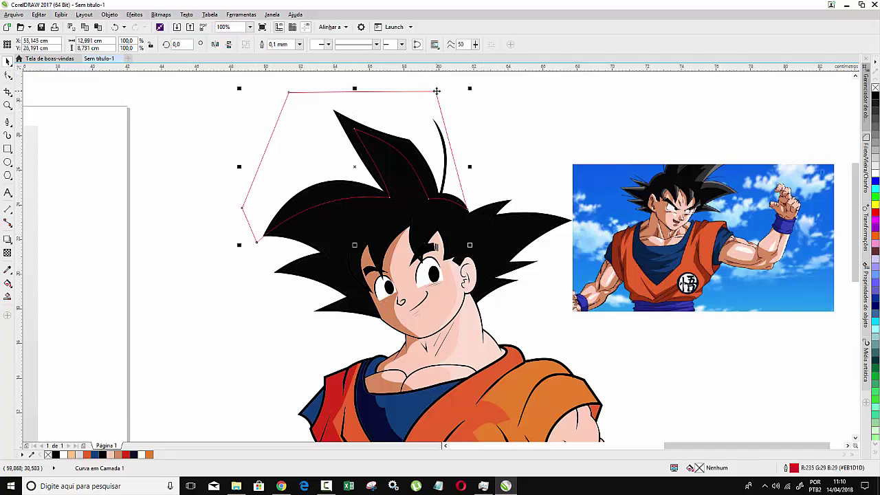
pyautogui.press('Delete')
pyautogui.click(417, 155)
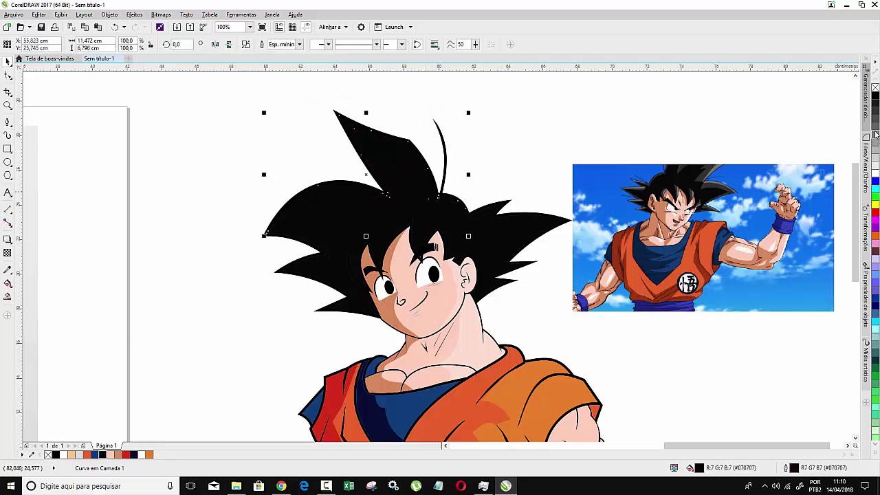
pyautogui.click(876, 123)
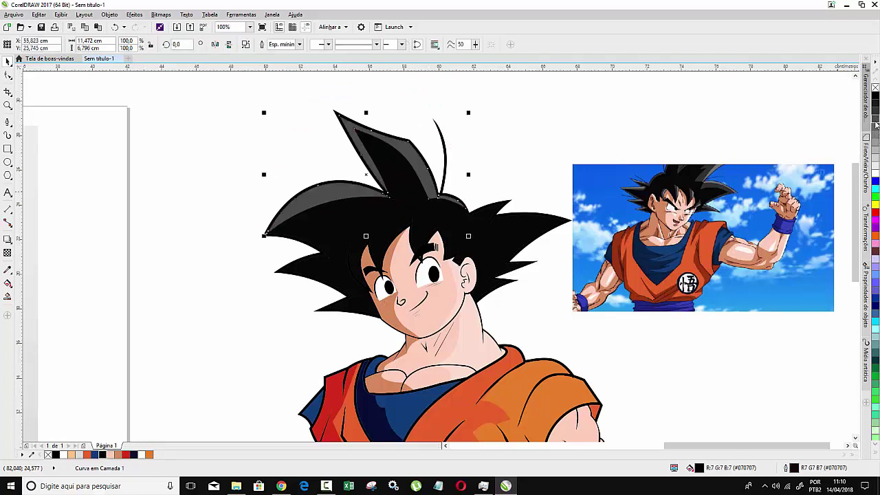
pyautogui.click(232, 132)
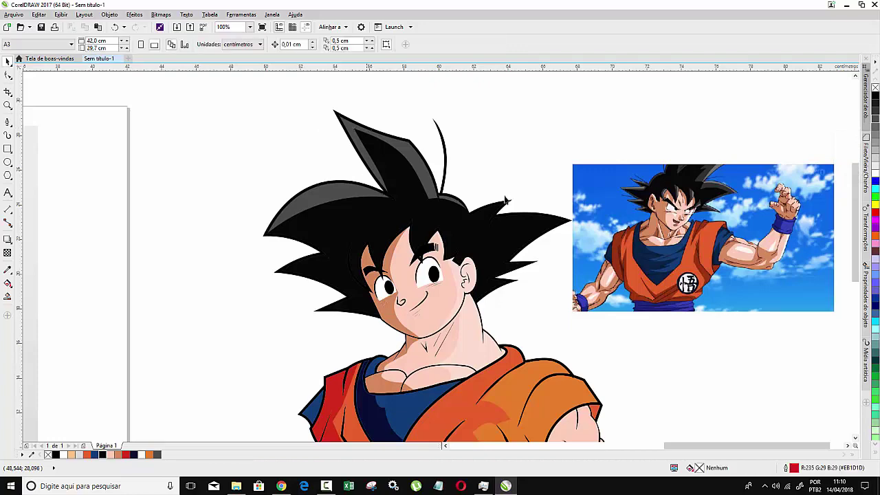
pyautogui.scroll(-1, 408, 186)
pyautogui.scroll(1, 408, 191)
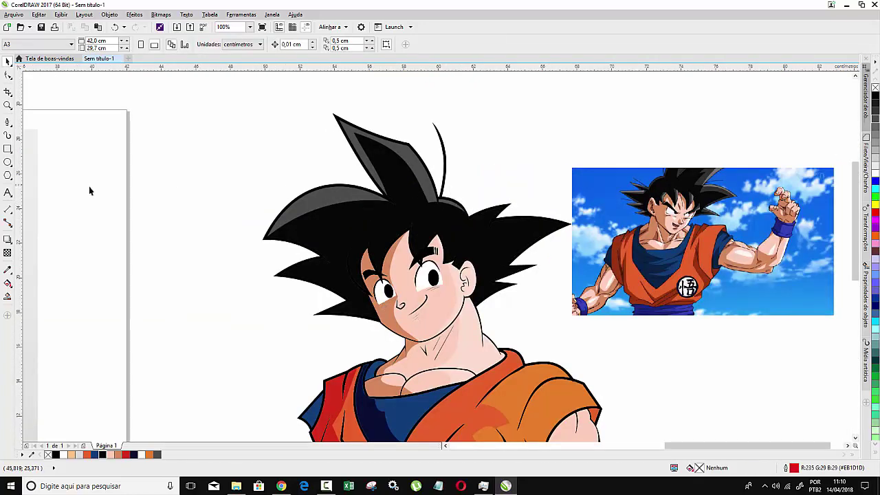
pyautogui.click(8, 122)
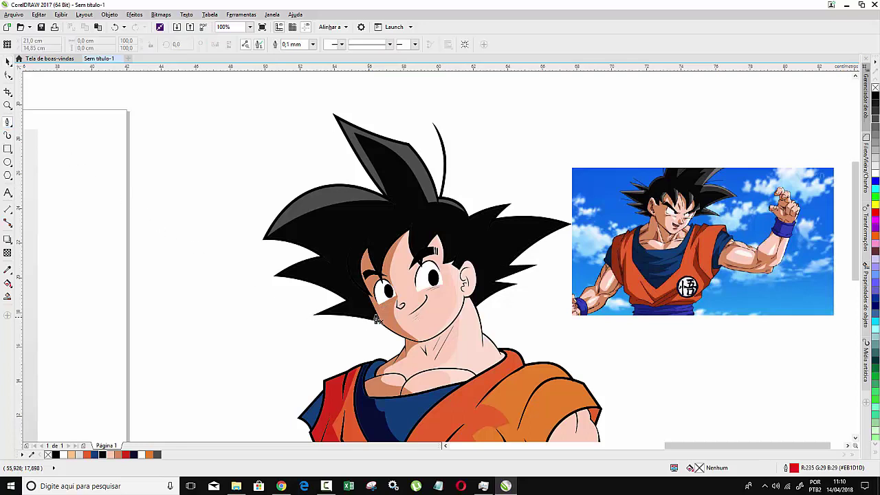
# - Trace a closed outline around the lower-left hair spikes and start another on the right spikes
pyautogui.moveTo(377, 318); pyautogui.dragTo(342, 311)
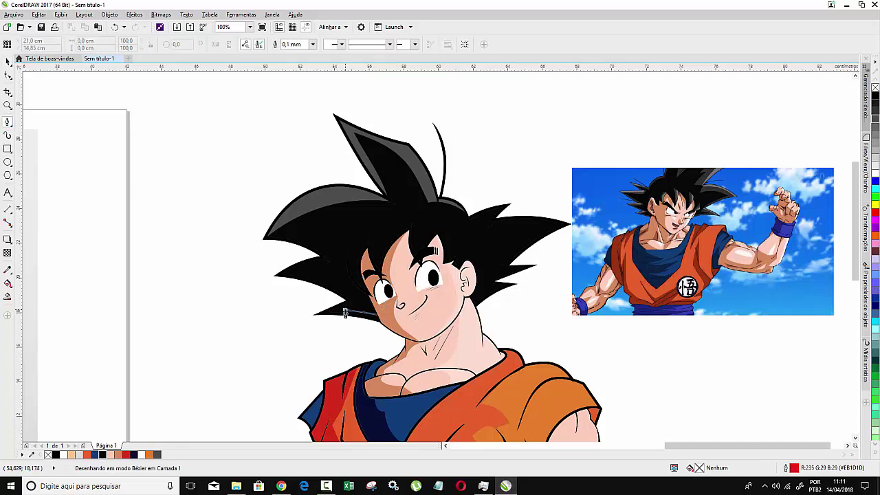
pyautogui.moveTo(311, 268)
pyautogui.mouseDown()
pyautogui.moveTo(293, 255)
pyautogui.moveTo(311, 259)
pyautogui.mouseUp()
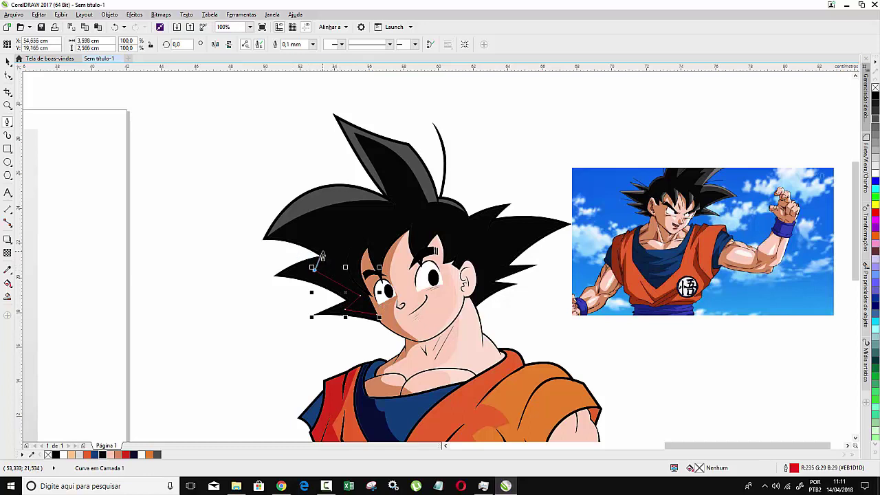
pyautogui.click(237, 280)
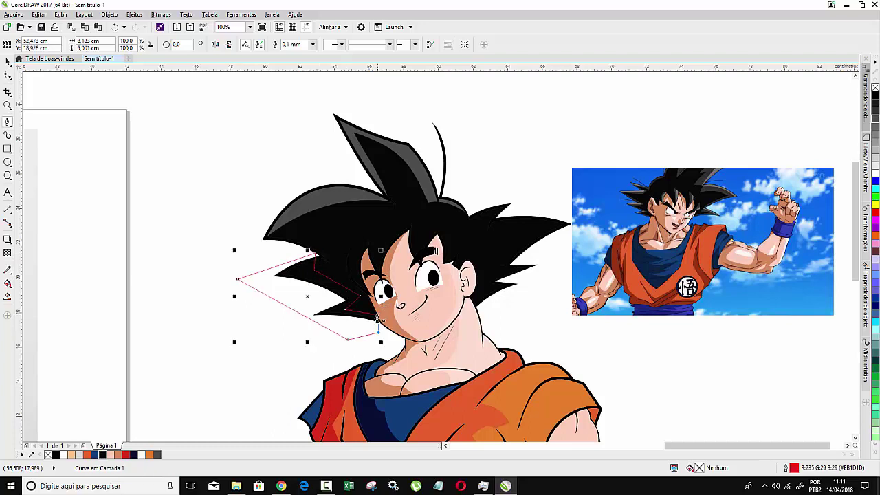
pyautogui.click(379, 331)
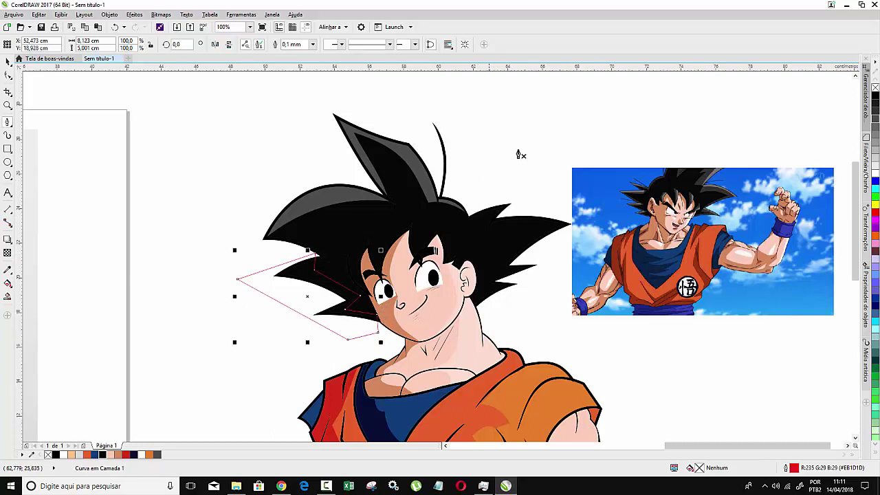
pyautogui.click(493, 173)
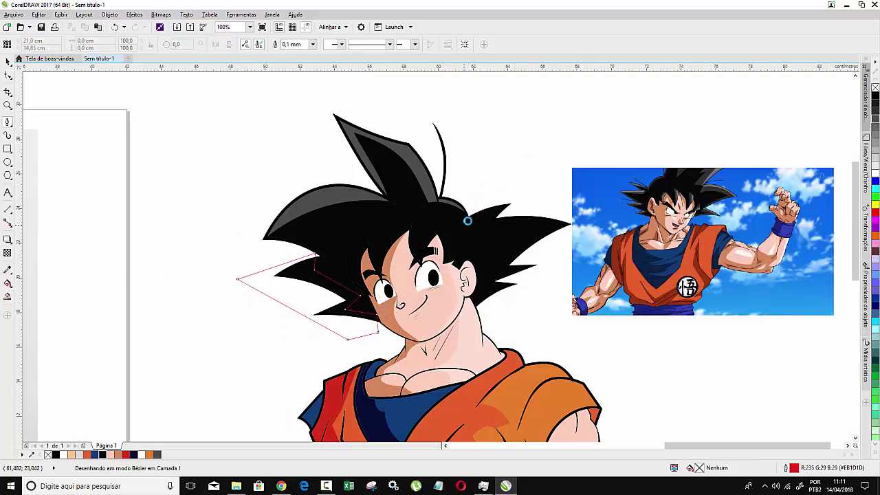
pyautogui.moveTo(463, 225); pyautogui.dragTo(544, 232)
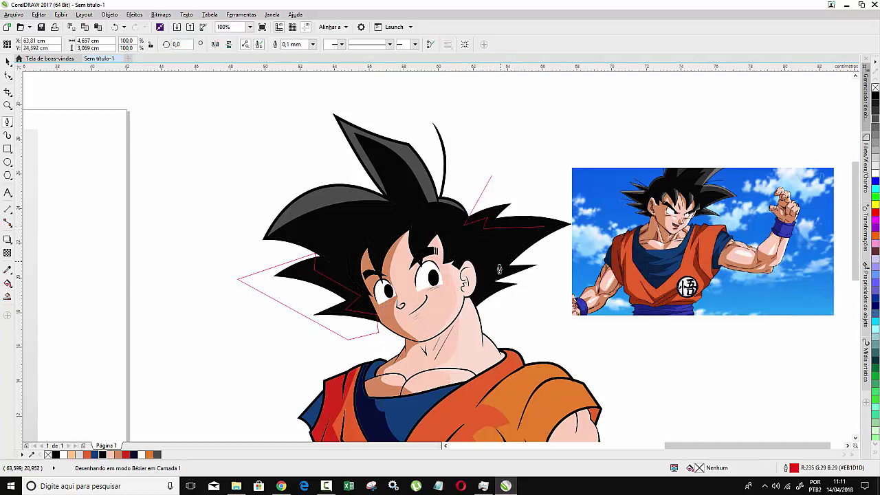
# - Finish the closed outline around the right-side hair spikes
pyautogui.moveTo(503, 264); pyautogui.dragTo(480, 302)
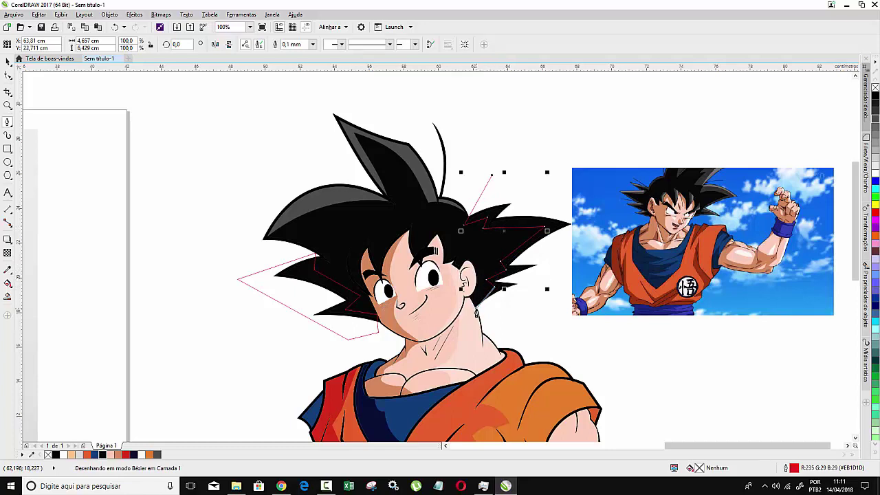
pyautogui.click(535, 298)
pyautogui.click(588, 211)
pyautogui.click(533, 128)
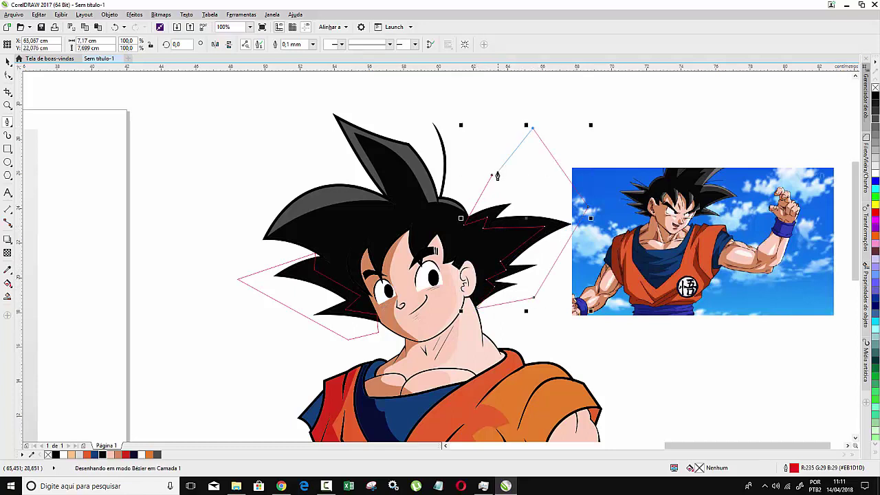
pyautogui.click(492, 175)
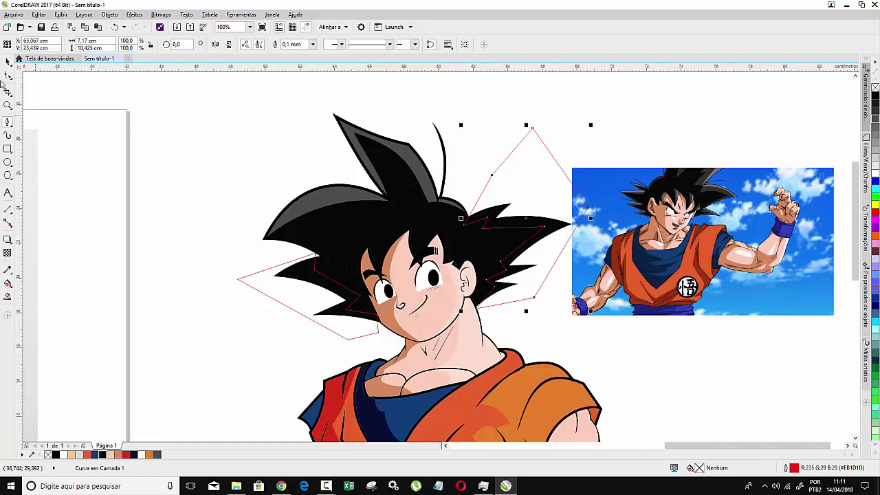
# - Intersect the outline with the hair, delete the outline, and fill the piece 70% black
pyautogui.click(7, 62)
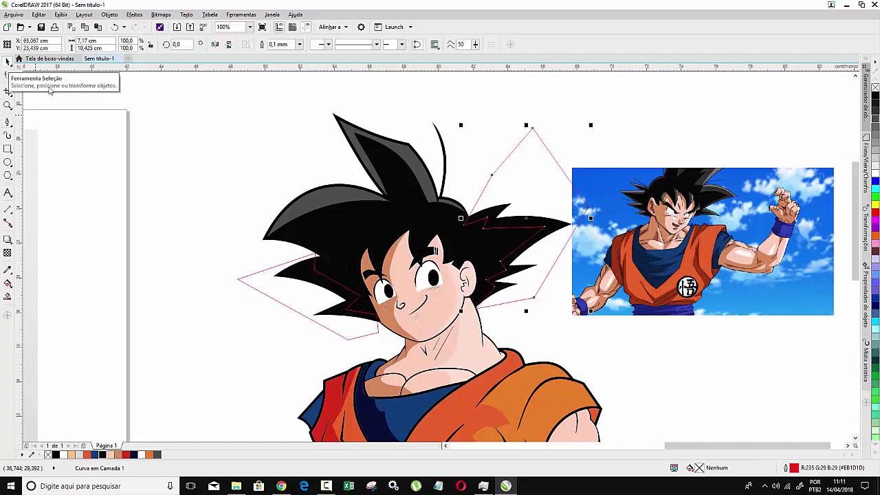
pyautogui.keyDown('shift'); pyautogui.click(490, 242); pyautogui.keyUp('shift')
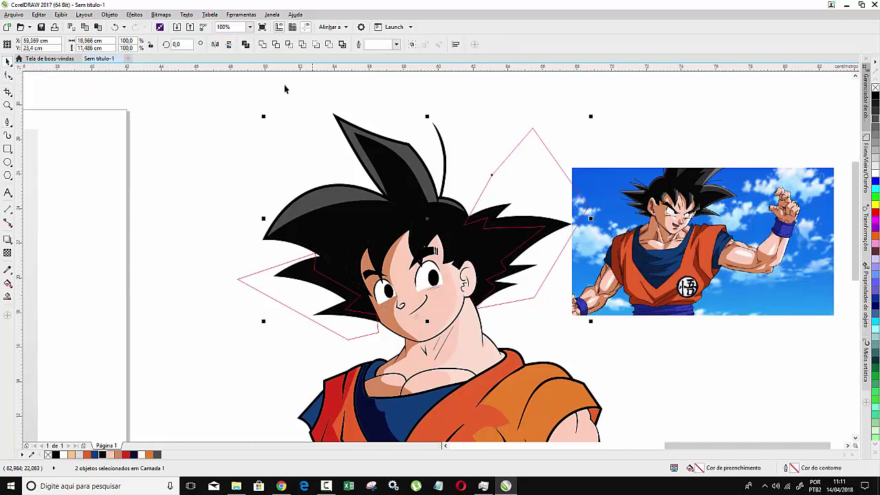
pyautogui.click(289, 44)
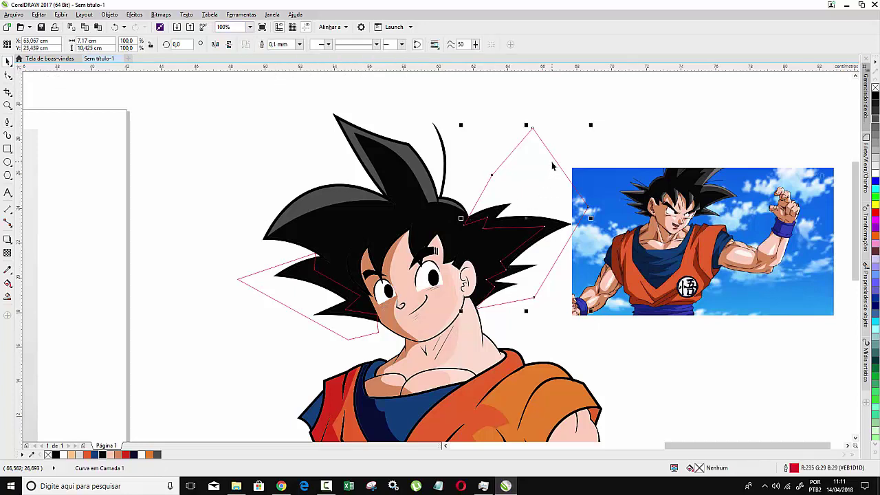
pyautogui.press('Delete')
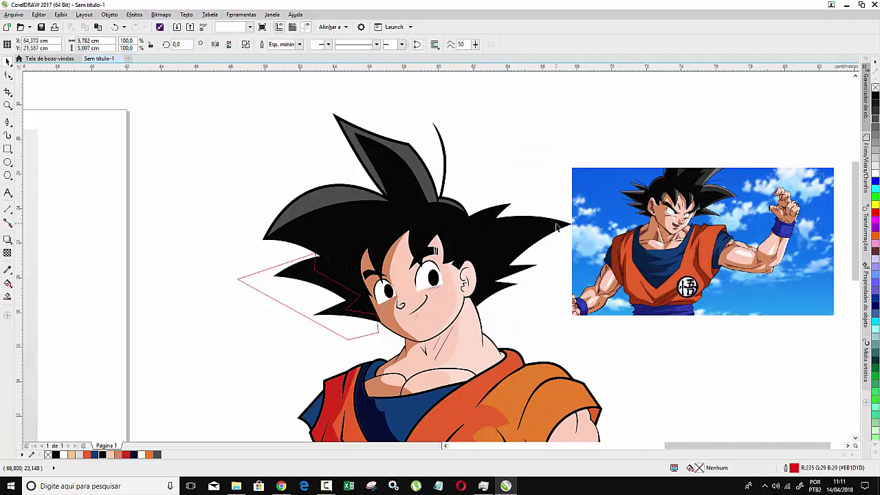
pyautogui.click(157, 455)
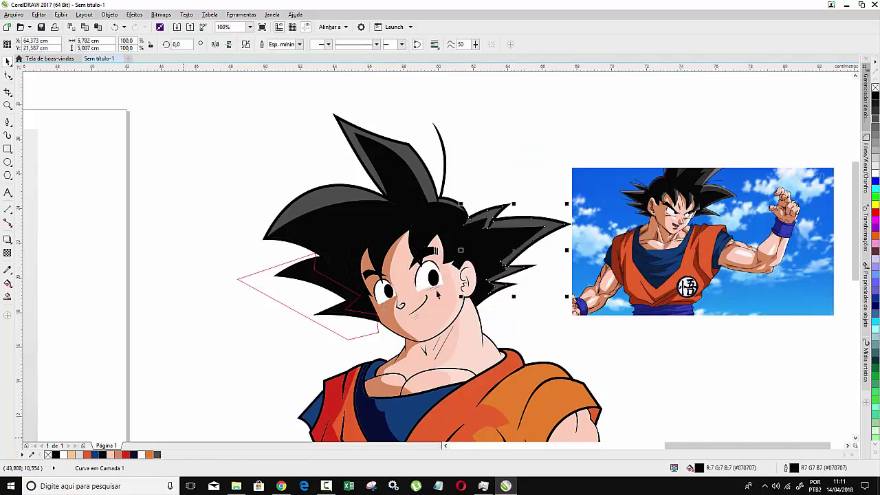
# - Select the right hair highlight's nodes and tidy the corner notch on its top edge
pyautogui.click(8, 76)
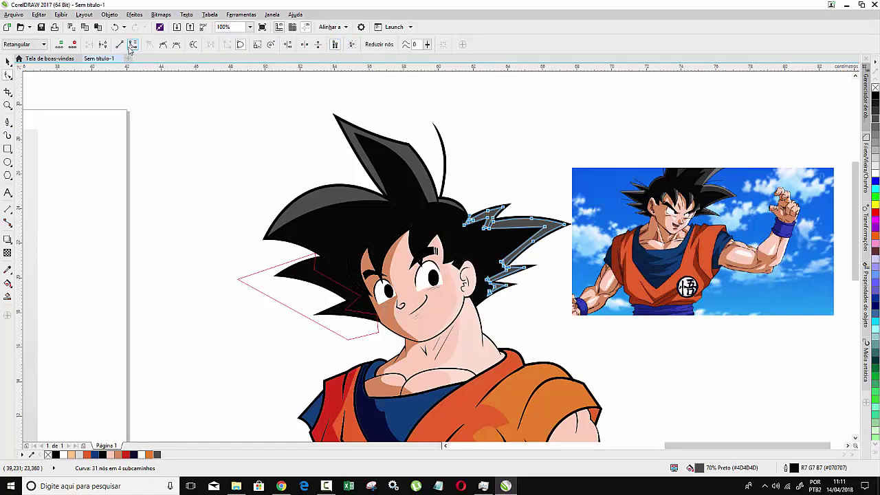
pyautogui.hotkey('ctrl', 'a')
pyautogui.scroll(2, 532, 226)
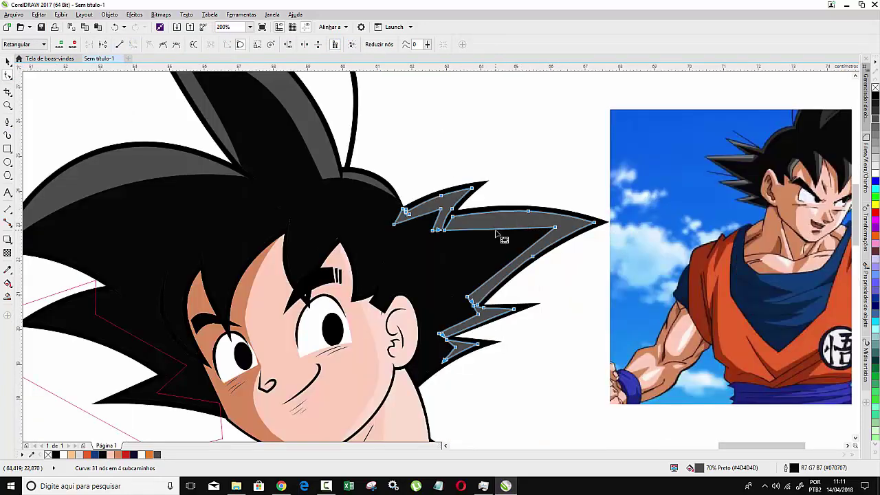
pyautogui.click(502, 236)
pyautogui.click(498, 220)
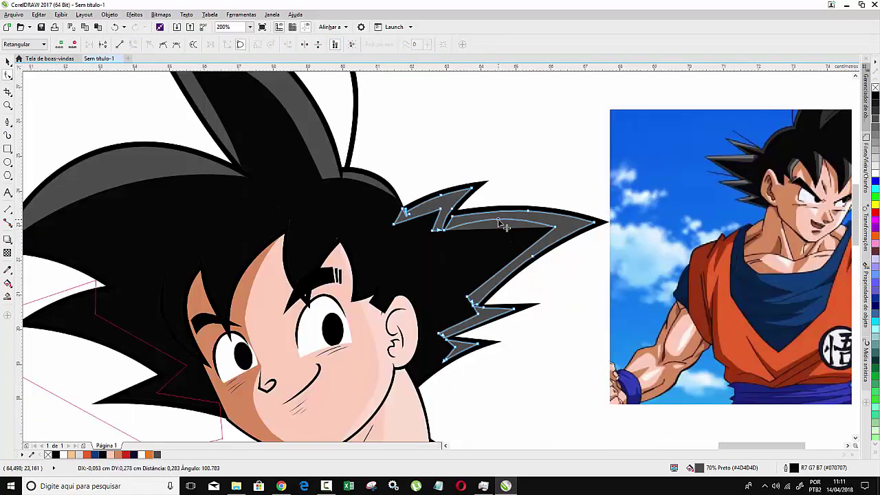
pyautogui.scroll(-1, 474, 311)
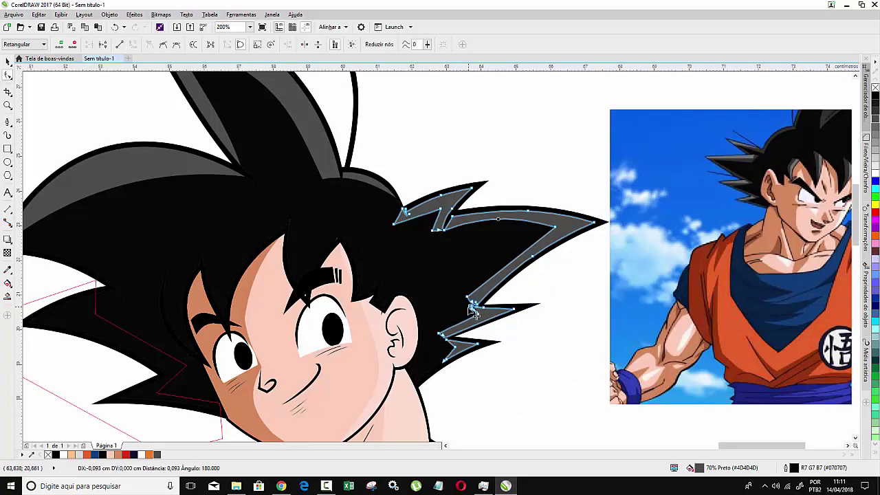
pyautogui.scroll(2, 473, 309)
pyautogui.scroll(1, 471, 308)
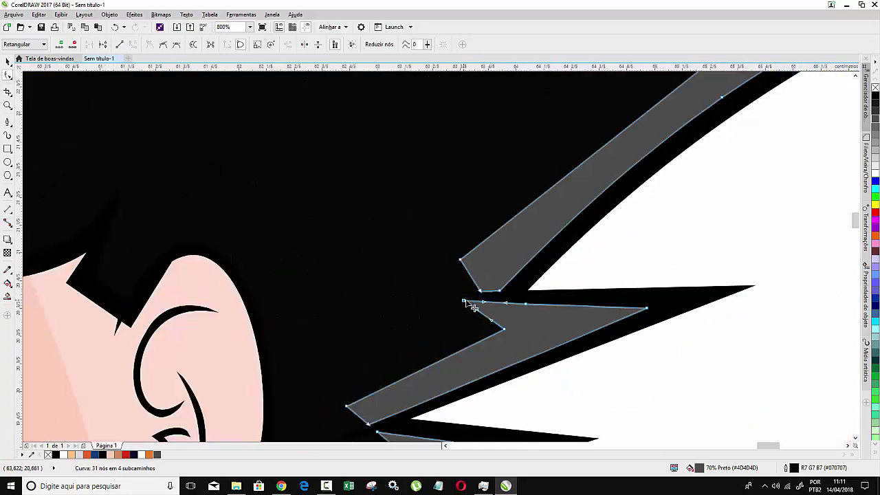
pyautogui.moveTo(467, 303); pyautogui.dragTo(465, 297)
# - Bend the highlight's straight right edge and its lower part into curves along the spikes
pyautogui.scroll(-1, 428, 261)
pyautogui.scroll(-1, 398, 198)
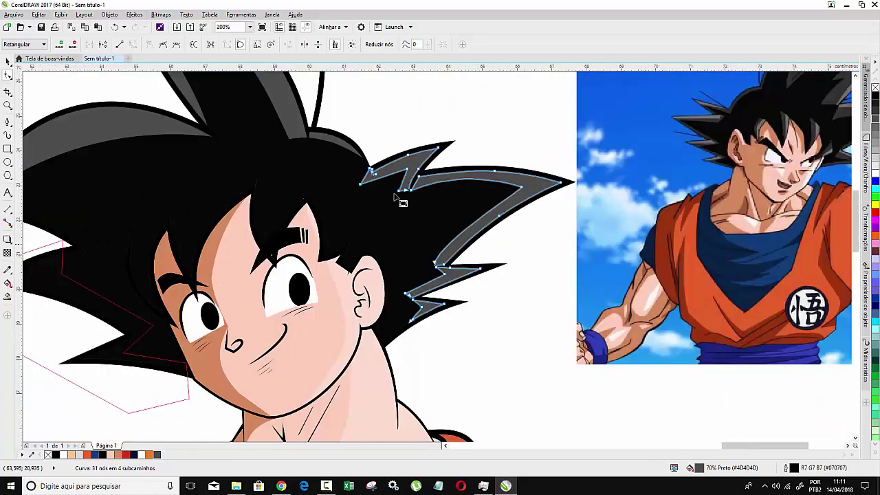
pyautogui.scroll(1, 396, 182)
pyautogui.scroll(-1, 395, 179)
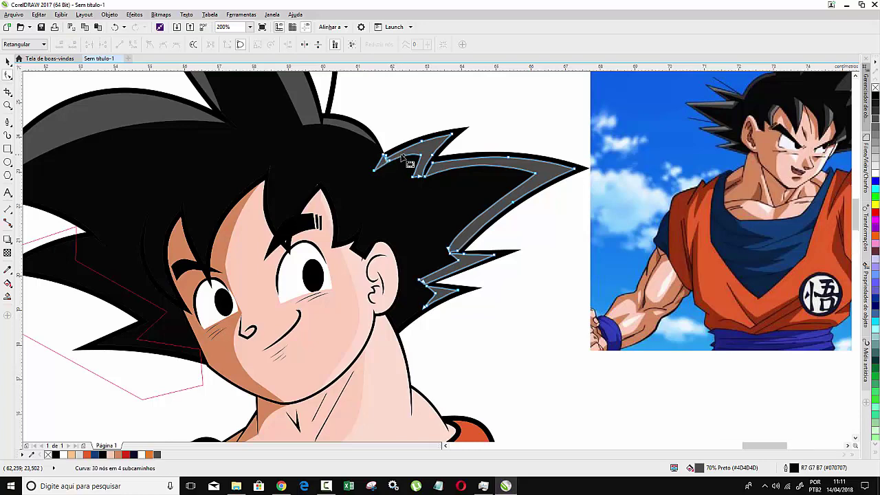
pyautogui.scroll(2, 406, 166)
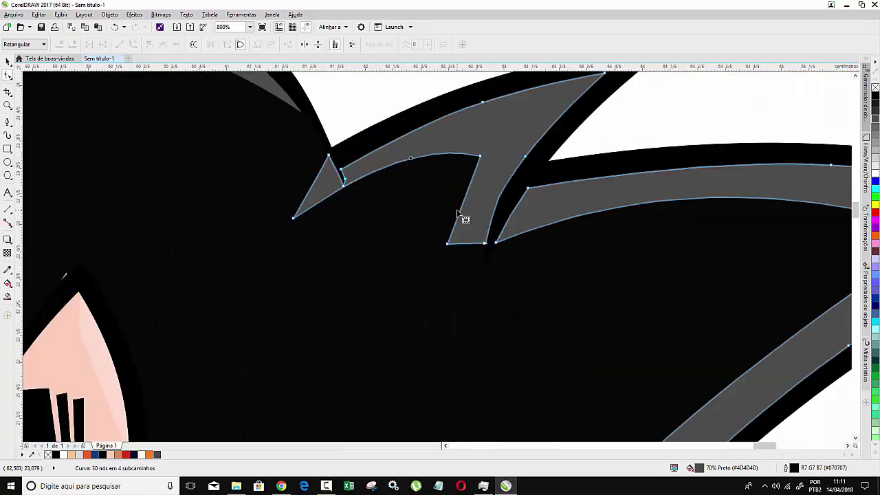
pyautogui.moveTo(463, 211); pyautogui.dragTo(470, 212)
pyautogui.scroll(-1, 446, 178)
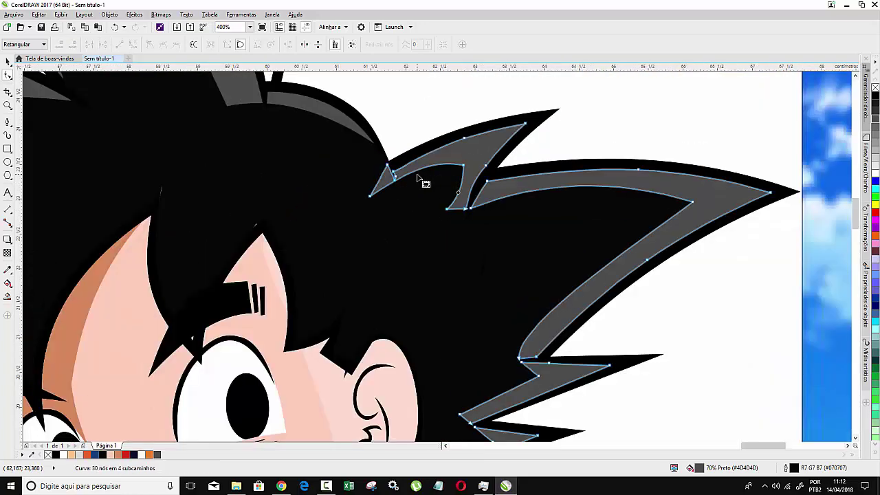
pyautogui.scroll(-1, 422, 181)
pyautogui.scroll(1, 436, 247)
pyautogui.moveTo(435, 237); pyautogui.dragTo(452, 231)
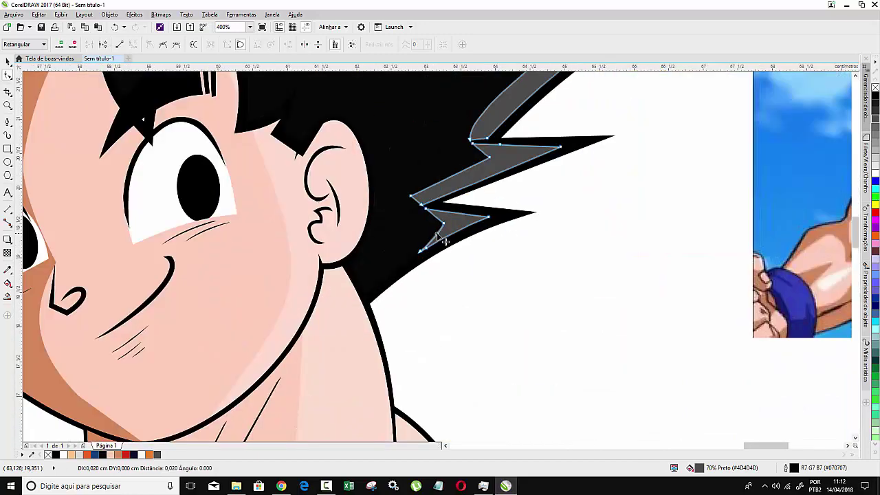
# - Delete a surplus node and reshape the highlight's upper curve
pyautogui.doubleClick(422, 205)
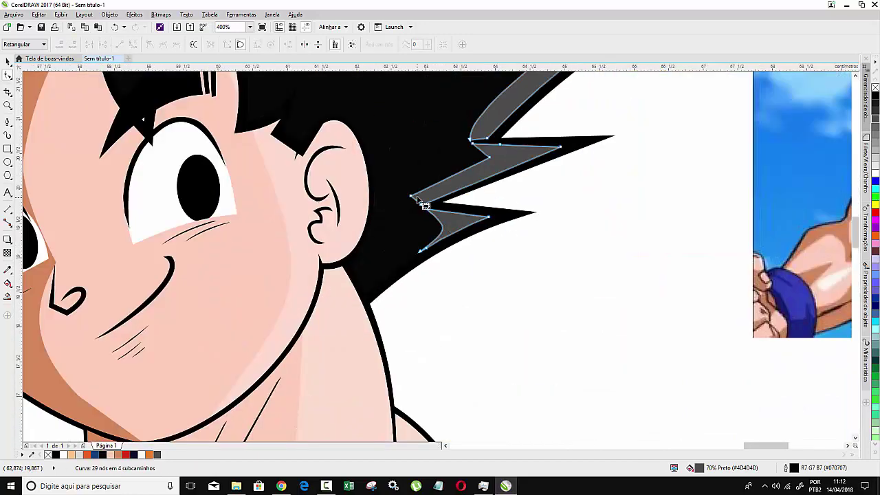
pyautogui.moveTo(420, 204); pyautogui.dragTo(442, 196)
pyautogui.scroll(-1, 329, 141)
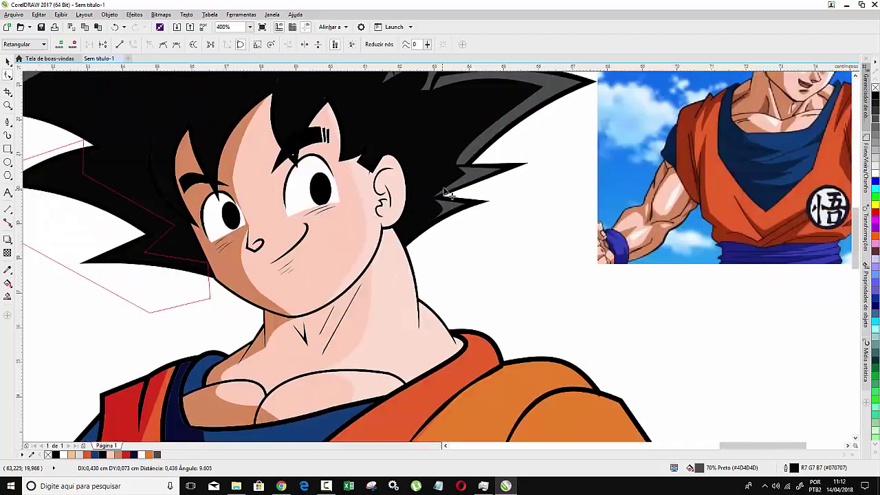
pyautogui.scroll(-1, 328, 141)
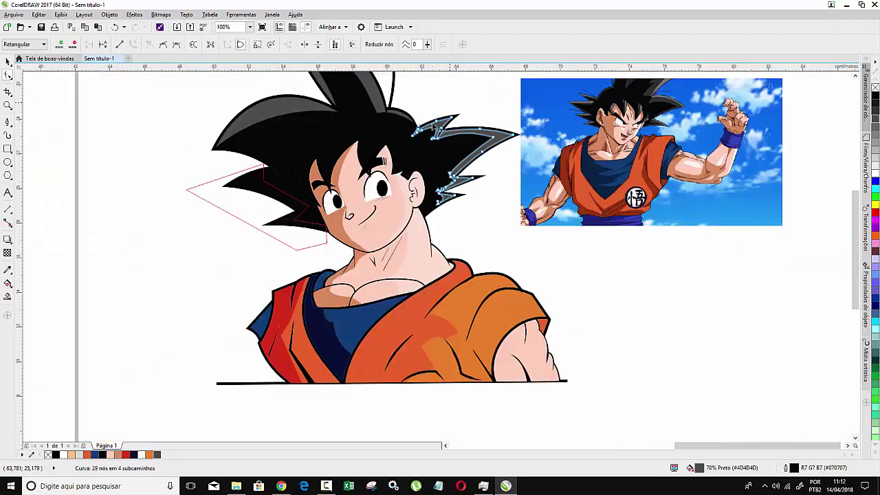
pyautogui.scroll(1, 438, 128)
pyautogui.moveTo(556, 152); pyautogui.dragTo(526, 141)
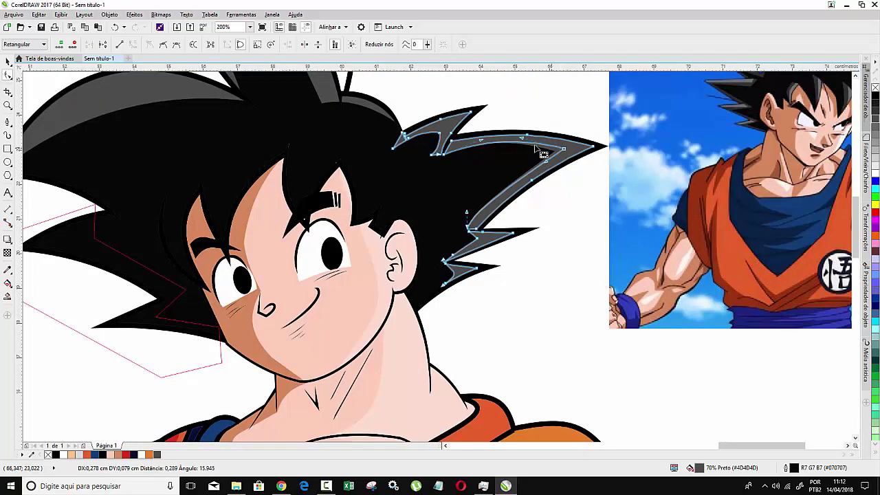
# - Delete the red guide outline and fill the new left hair piece with 70% grey
pyautogui.click(8, 61)
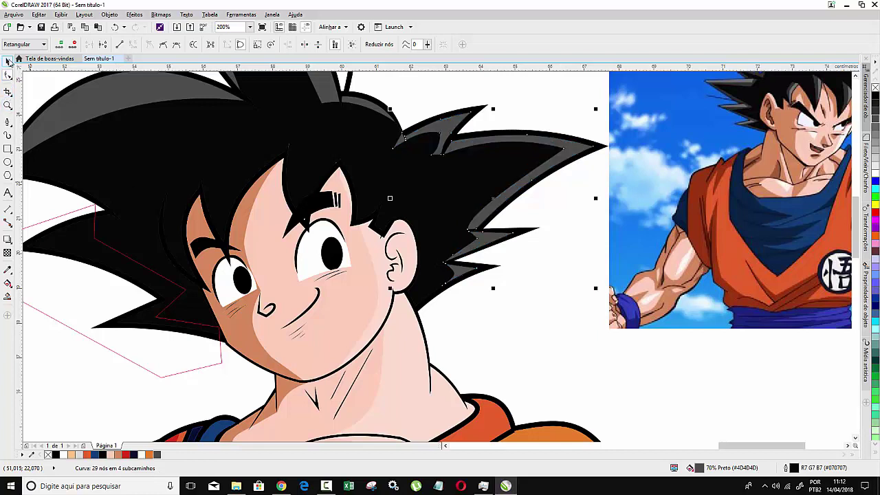
pyautogui.click(153, 377)
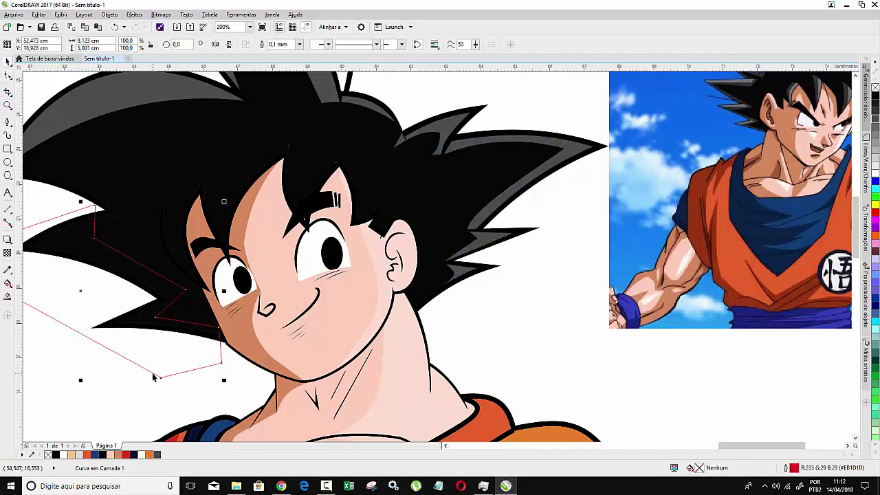
pyautogui.click(167, 250)
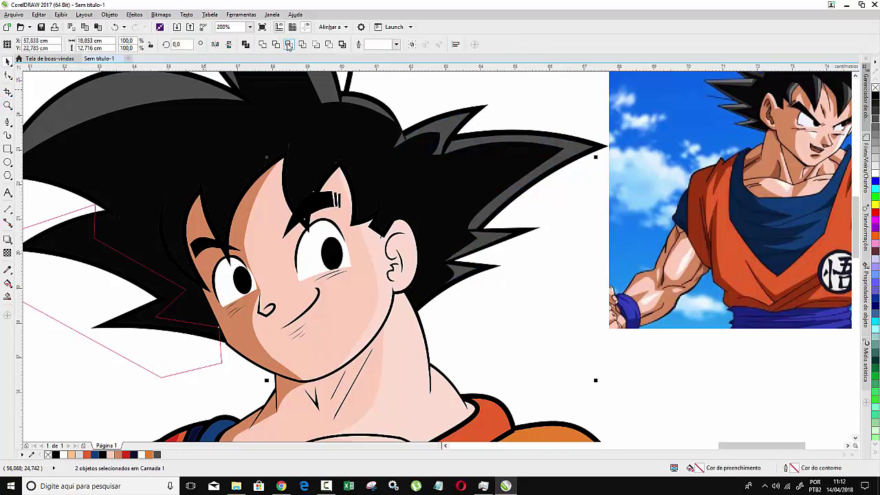
pyautogui.click(158, 376)
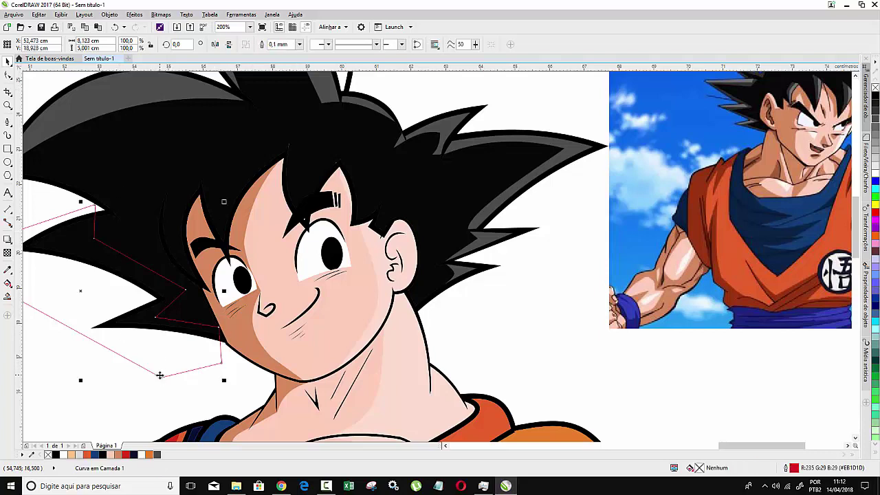
pyautogui.press('Delete')
pyautogui.click(153, 327)
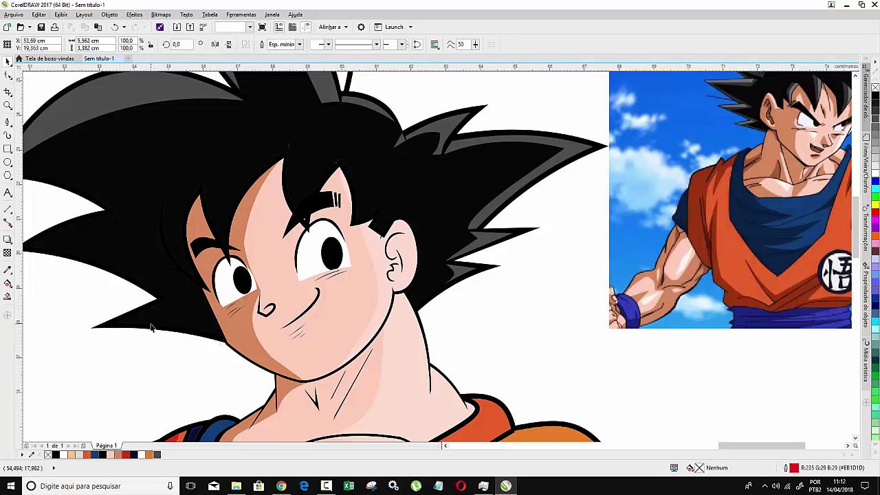
pyautogui.click(157, 454)
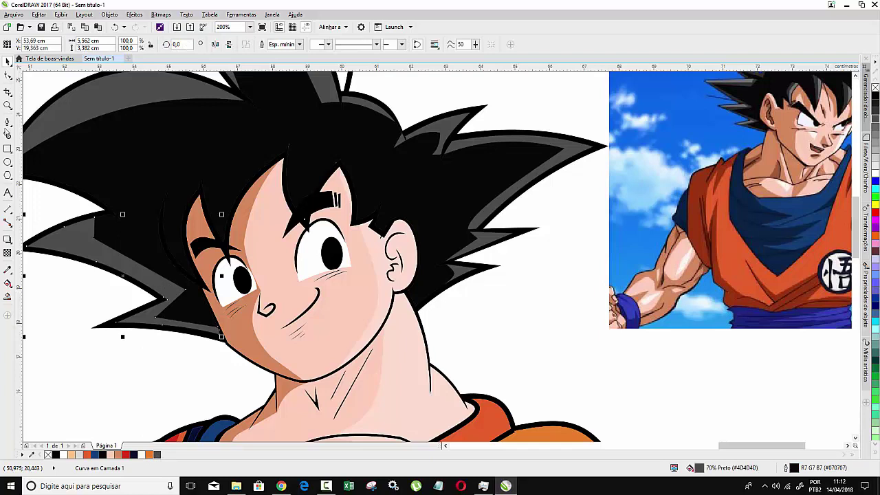
# - Bend the grey strip's vertical edge into a curve and delete a surplus node
pyautogui.click(8, 76)
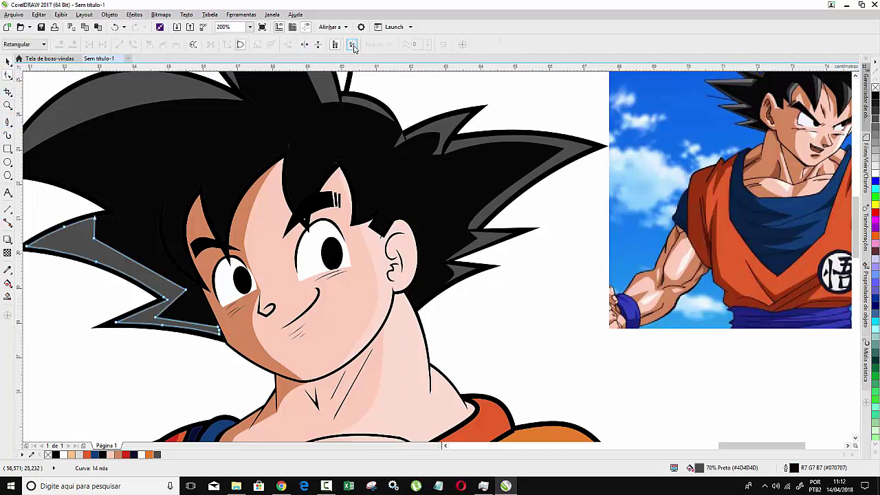
pyautogui.click(110, 251)
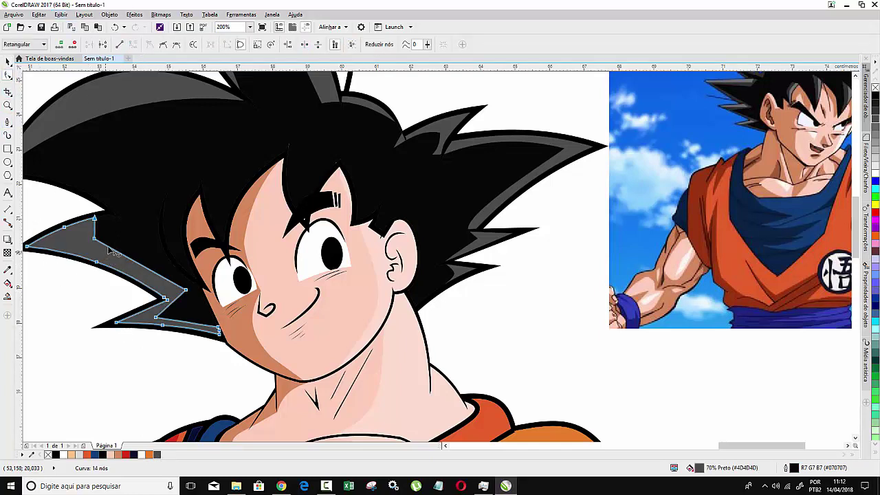
pyautogui.scroll(1, 106, 241)
pyautogui.scroll(1, 103, 237)
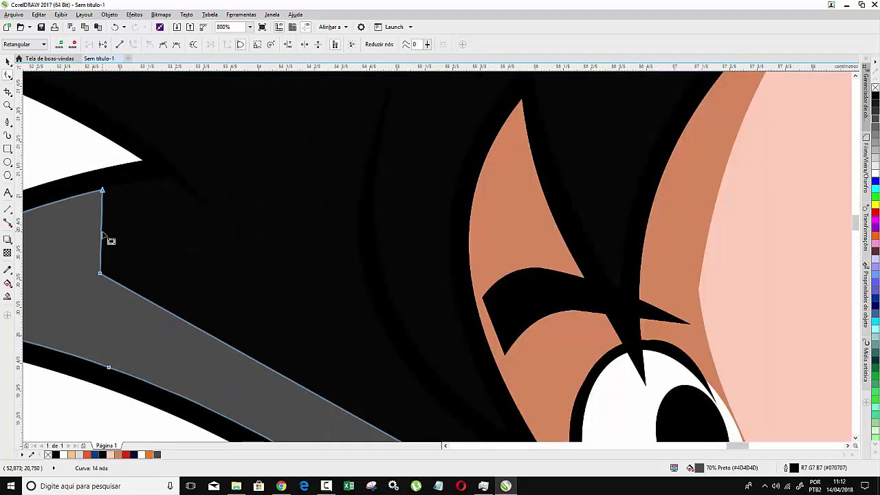
pyautogui.click(104, 232)
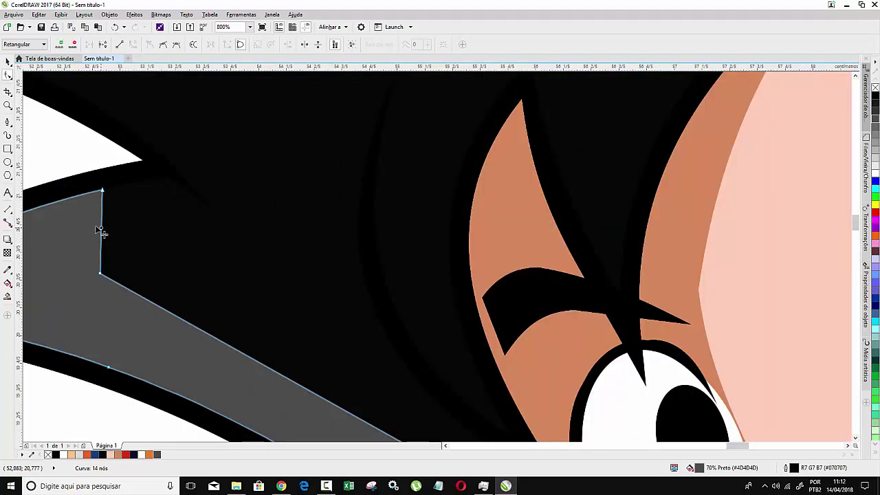
pyautogui.moveTo(101, 232); pyautogui.dragTo(103, 277)
pyautogui.press('Delete')
# - Move the strip's tip node and lower its bottom-right corner to refine the shape
pyautogui.scroll(-1, 89, 261)
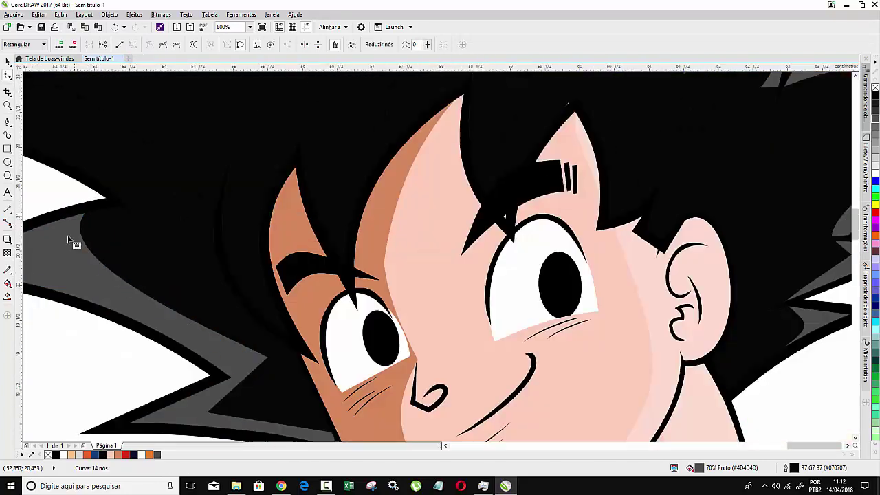
pyautogui.scroll(-1, 74, 243)
pyautogui.scroll(1, 138, 298)
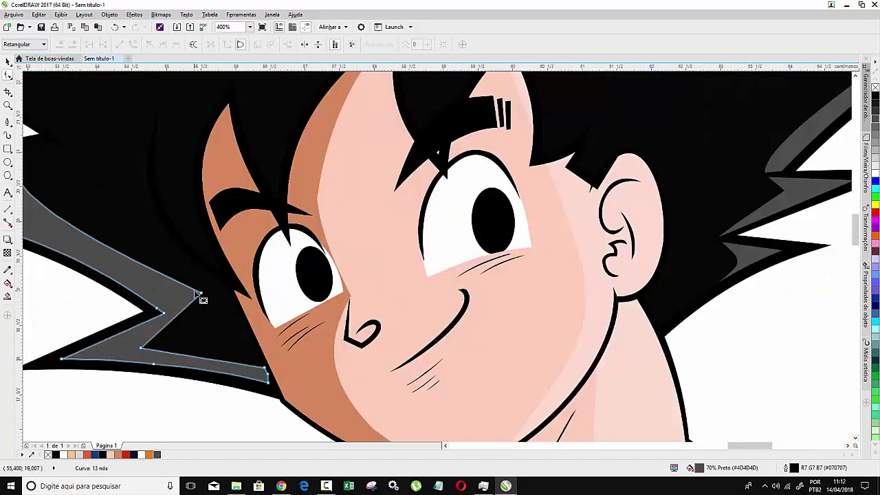
pyautogui.moveTo(209, 301); pyautogui.dragTo(153, 335)
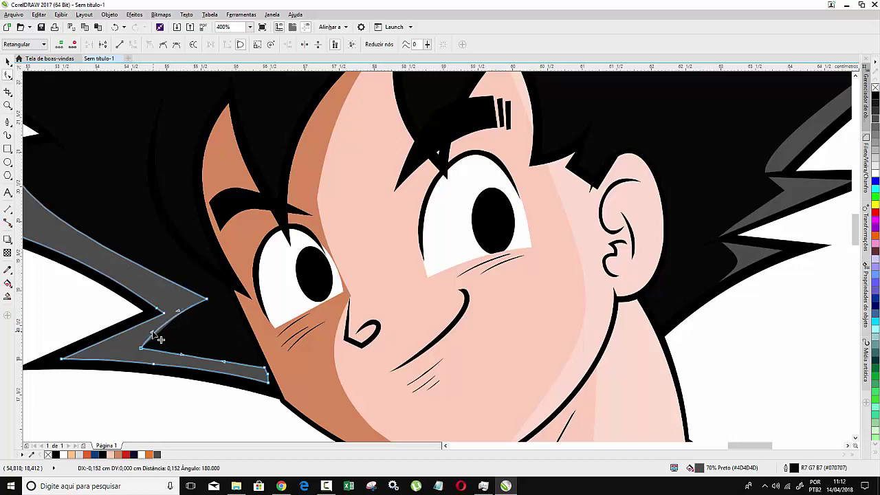
pyautogui.moveTo(265, 370); pyautogui.dragTo(264, 376)
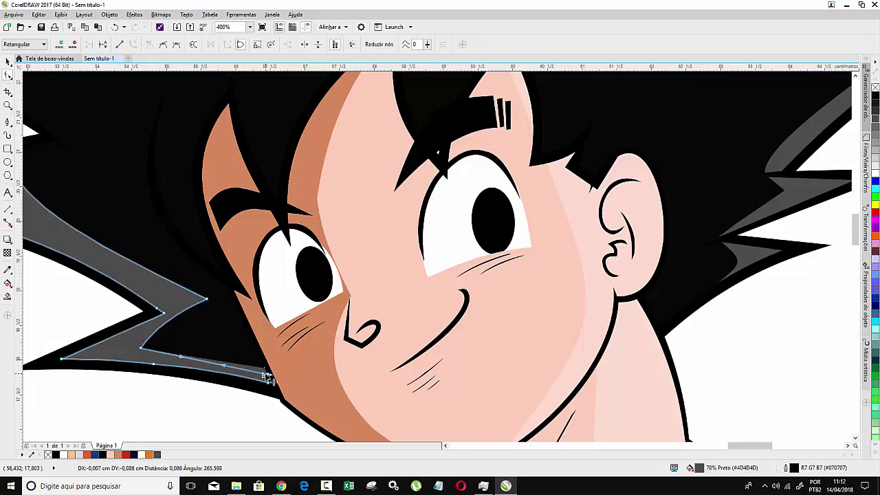
pyautogui.scroll(-2, 187, 313)
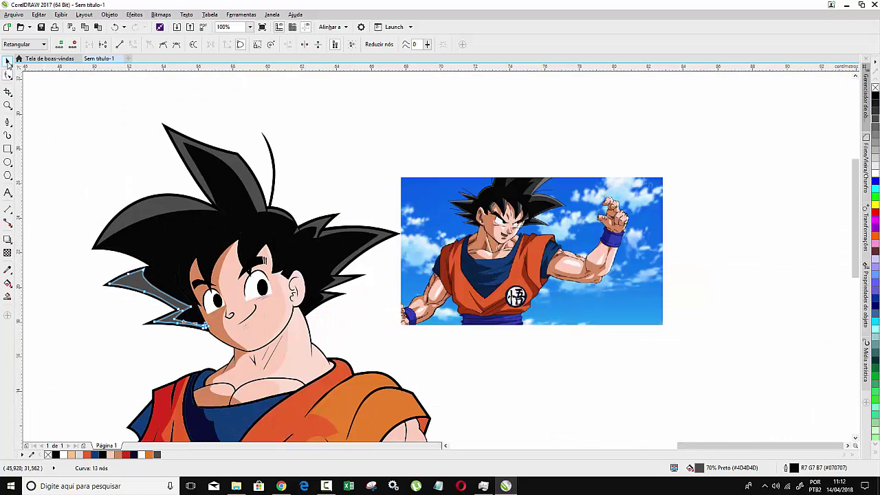
# - Finish node editing on the hair strip and zoom around the figure
pyautogui.click(8, 62)
pyautogui.click(91, 145)
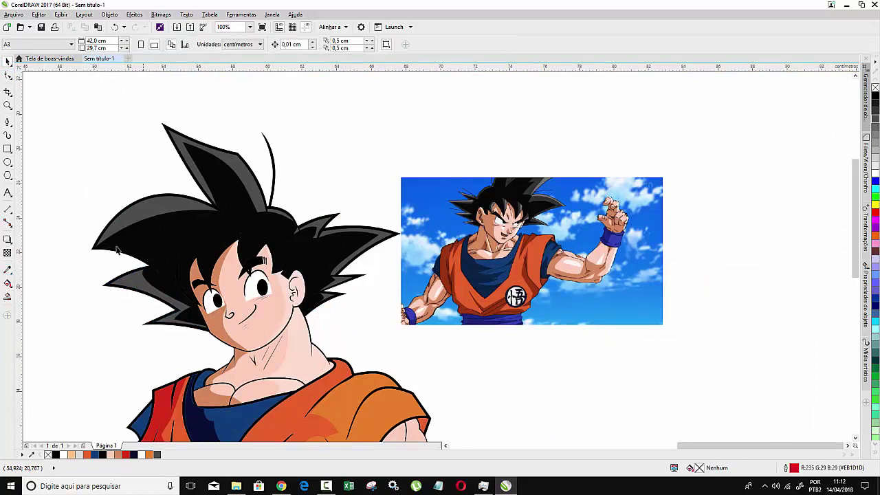
pyautogui.scroll(1, 184, 140)
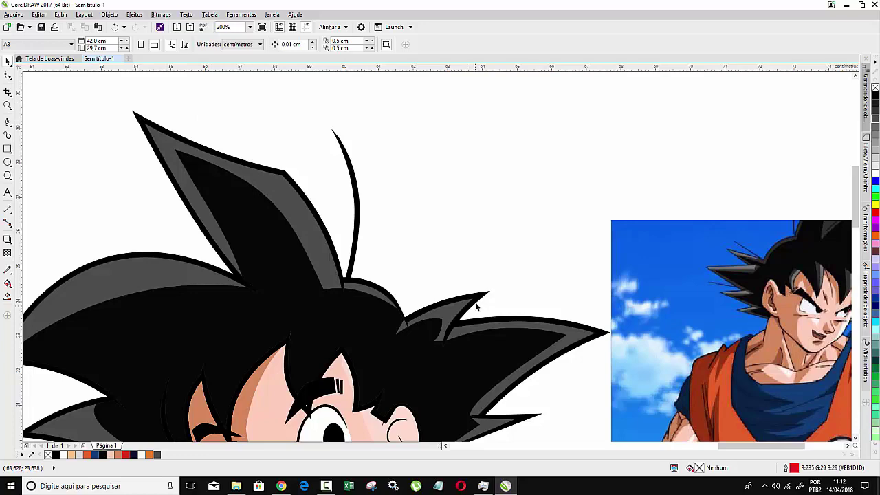
pyautogui.scroll(-3, 476, 307)
pyautogui.scroll(-2, 422, 358)
pyautogui.scroll(2, 422, 357)
pyautogui.scroll(3, 392, 409)
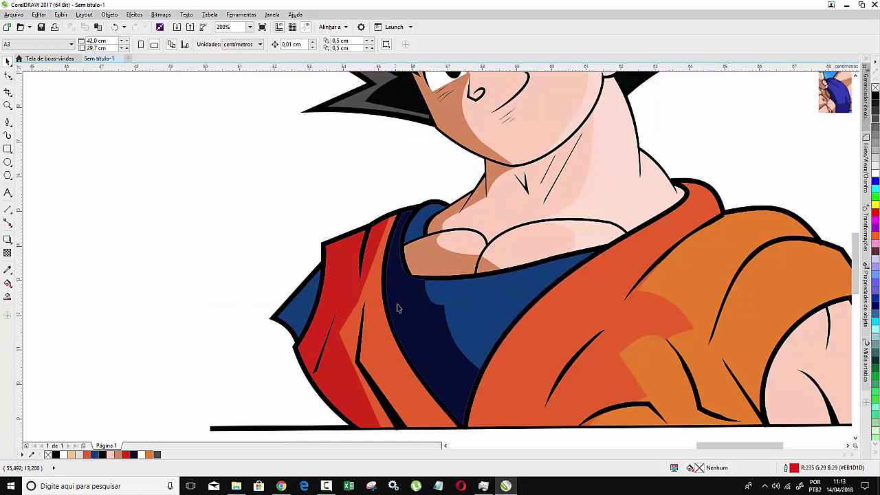
# - Select and inspect the blue shoulder shape and the small dark collar shape
pyautogui.click(310, 302)
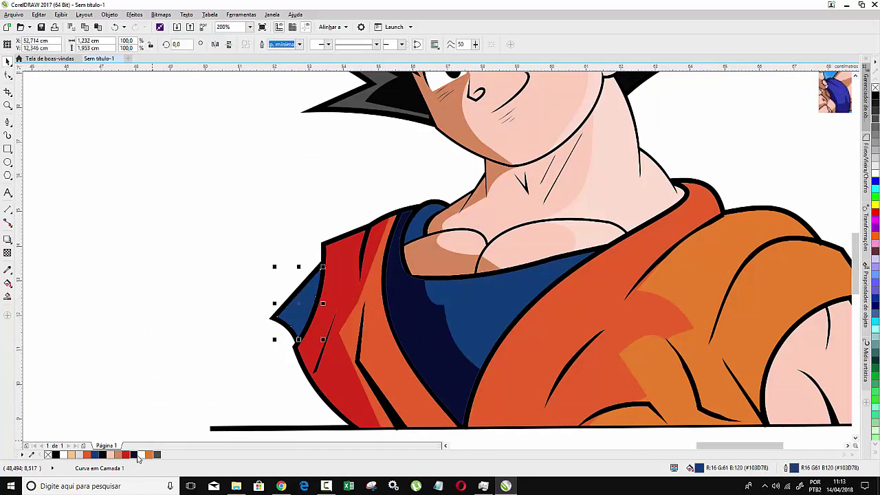
pyautogui.click(209, 325)
pyautogui.scroll(-2, 209, 326)
pyautogui.scroll(-2, 220, 317)
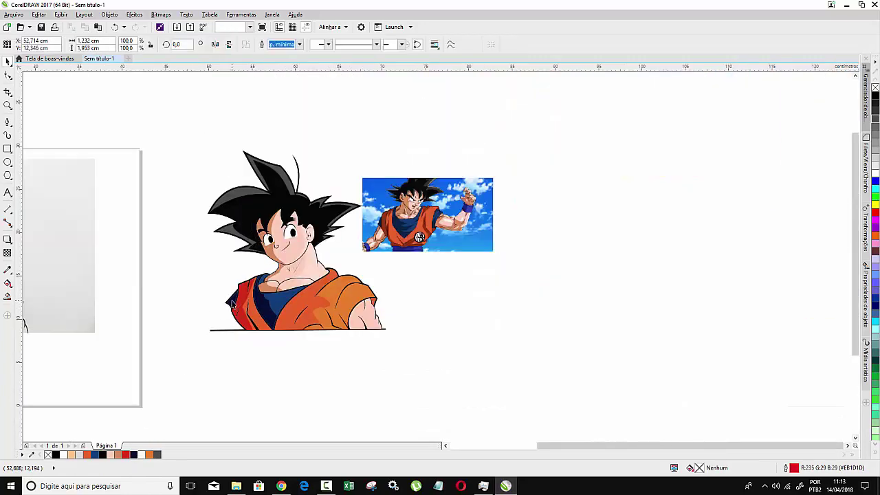
pyautogui.click(232, 304)
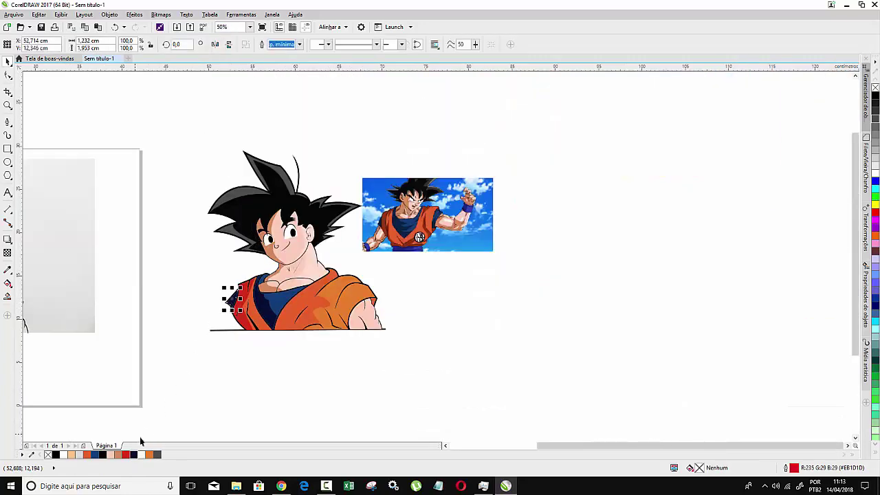
pyautogui.click(184, 152)
pyautogui.scroll(2, 375, 319)
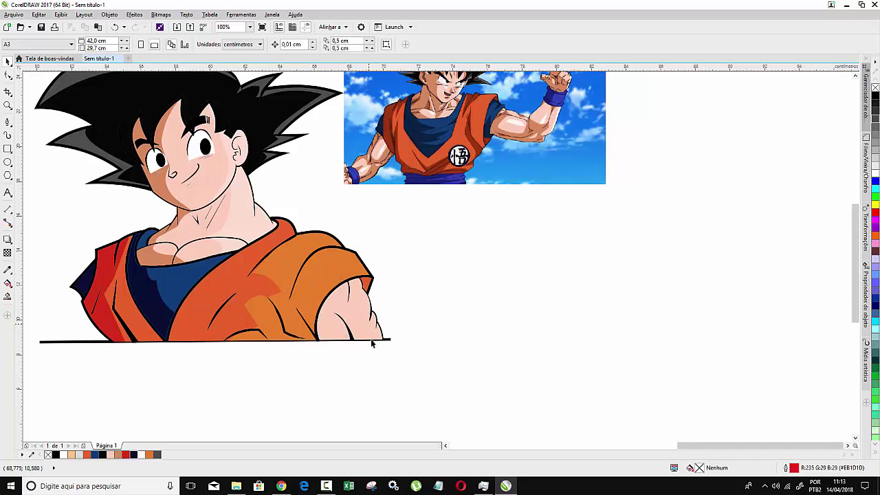
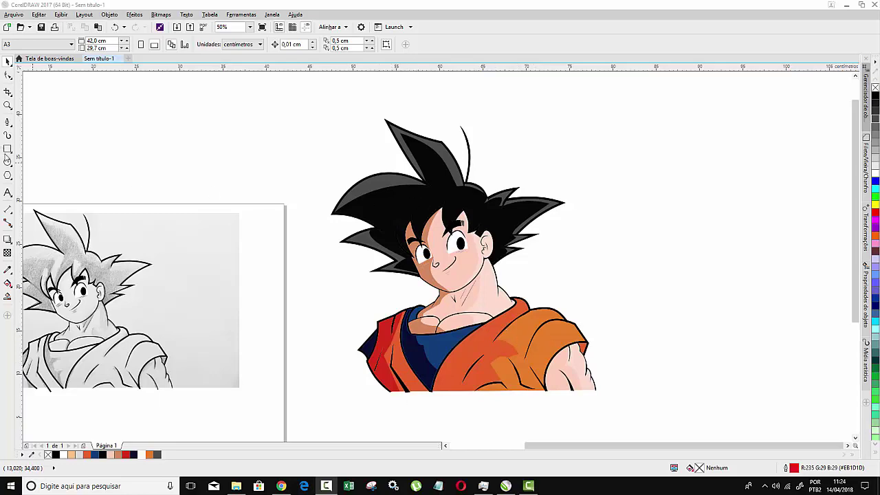
# - Draw a small white, outline-free oval on Goku's upper-left hair
pyautogui.click(7, 162)
pyautogui.scroll(3, 531, 172)
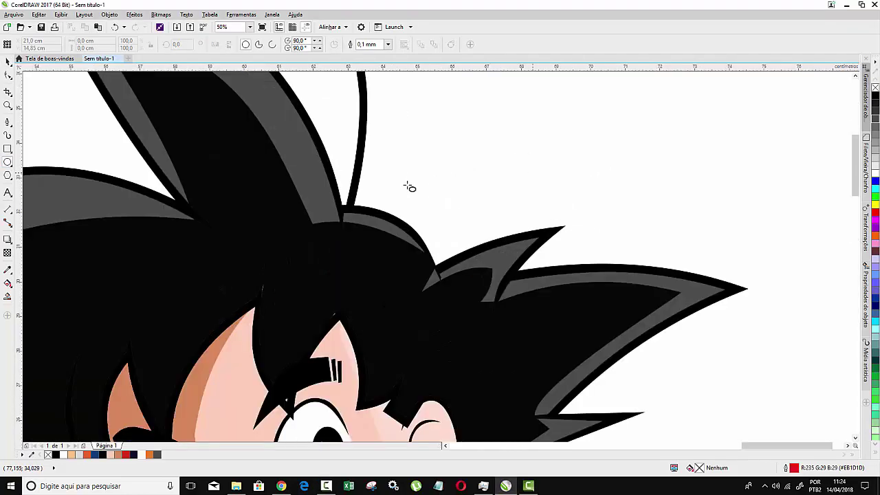
pyautogui.scroll(-2, 302, 206)
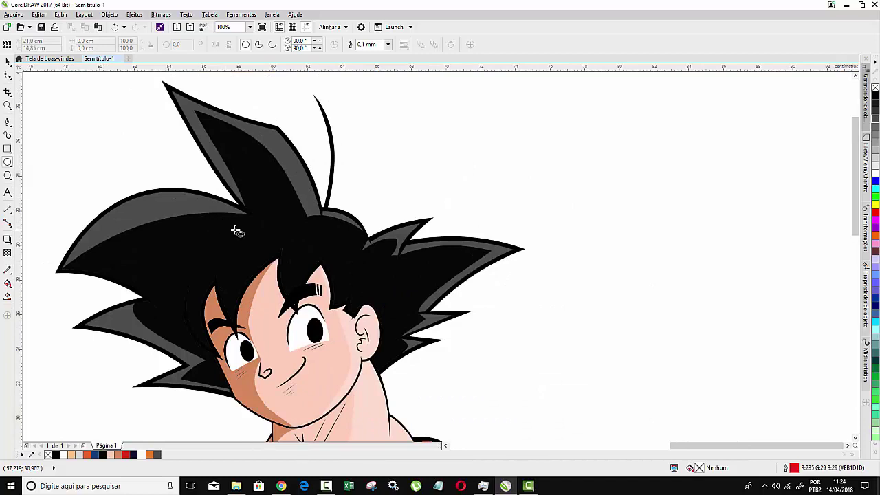
pyautogui.moveTo(198, 224); pyautogui.dragTo(237, 250)
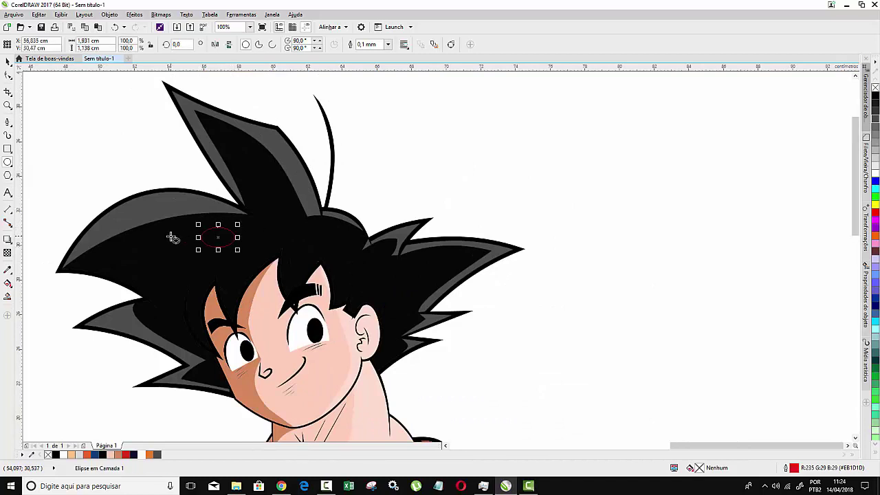
pyautogui.scroll(1, 173, 238)
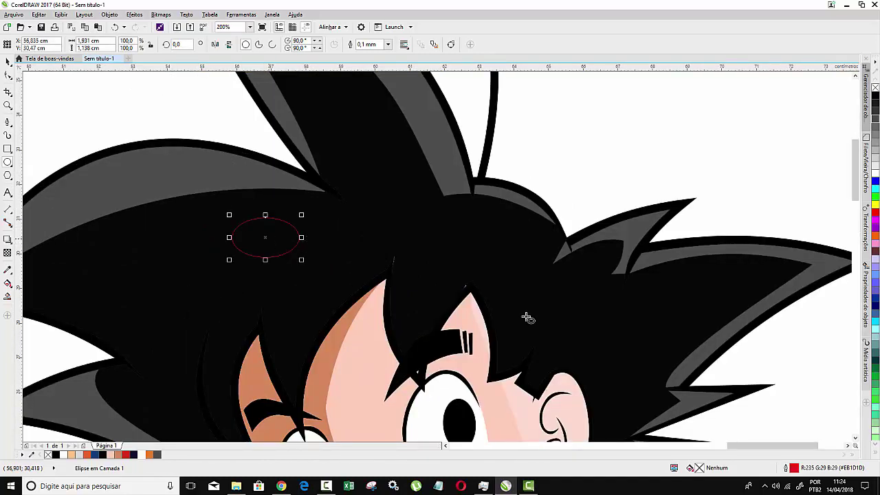
pyautogui.click(875, 175)
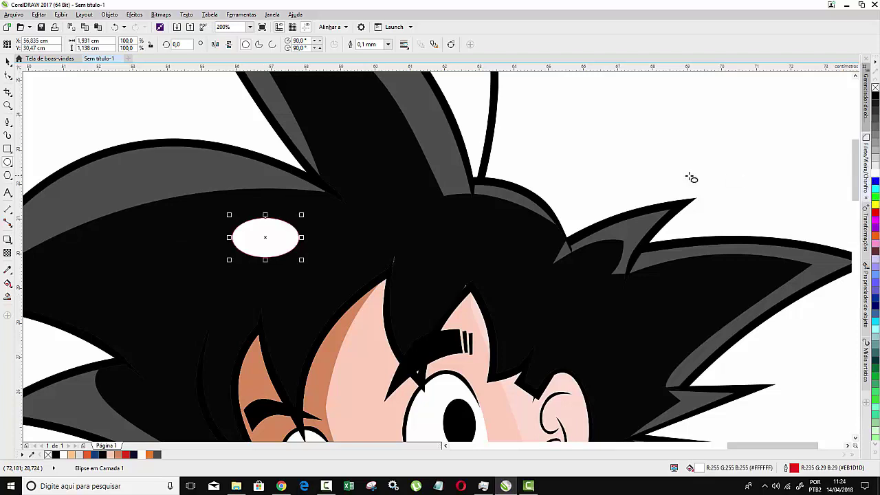
pyautogui.rightClick(876, 88)
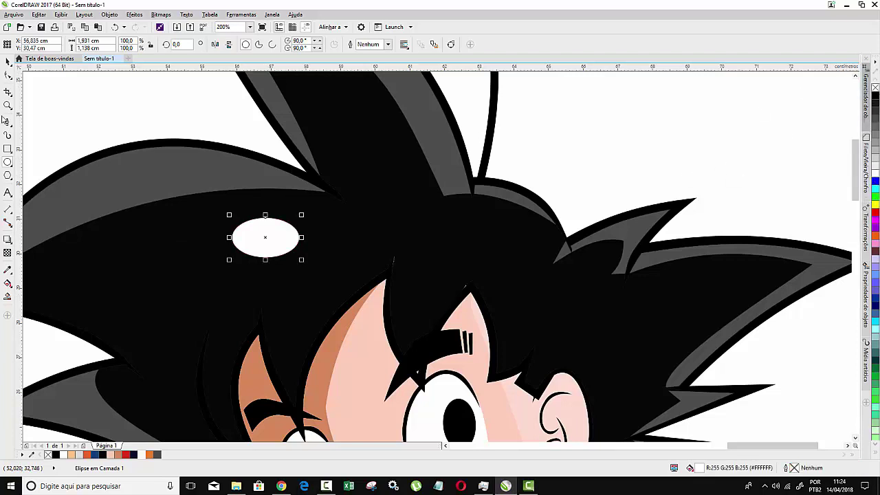
# - Duplicate the oval twice, shrinking the copies to form a three-oval cluster
pyautogui.click(7, 62)
pyautogui.moveTo(251, 242); pyautogui.dragTo(278, 280)
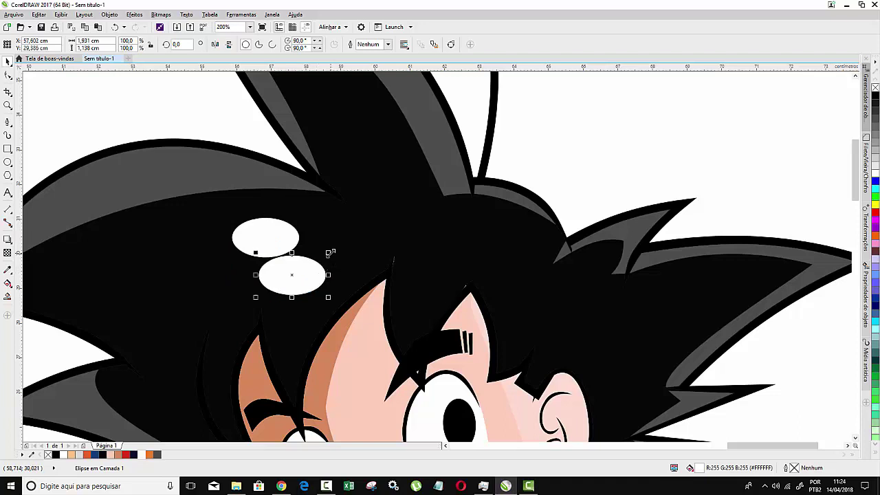
pyautogui.moveTo(329, 253); pyautogui.dragTo(317, 259)
pyautogui.moveTo(291, 280); pyautogui.dragTo(290, 272)
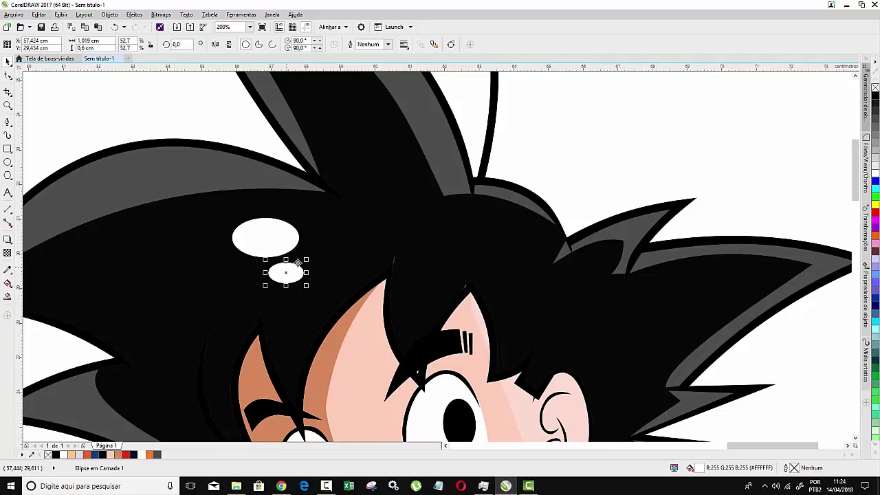
pyautogui.moveTo(290, 271); pyautogui.dragTo(330, 246)
pyautogui.scroll(-4, 320, 260)
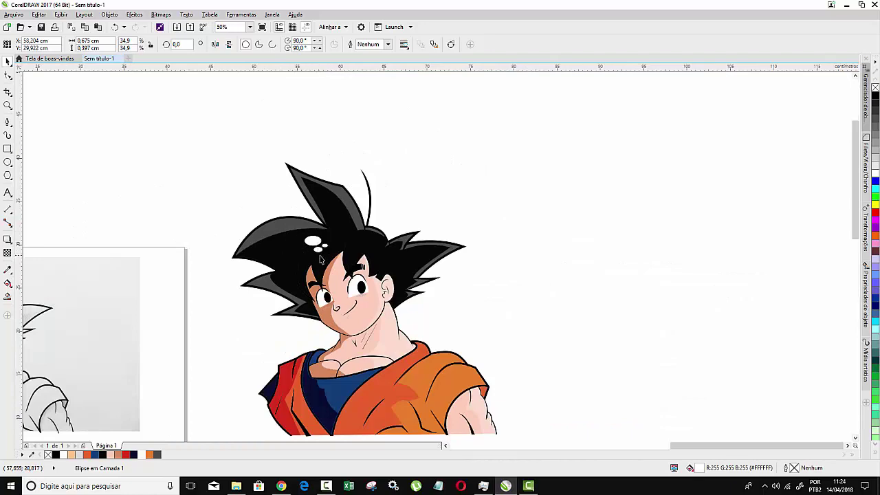
pyautogui.scroll(2, 321, 260)
# - Group the three hair highlight ovals and shrink the group slightly
pyautogui.moveTo(246, 162); pyautogui.dragTo(351, 256)
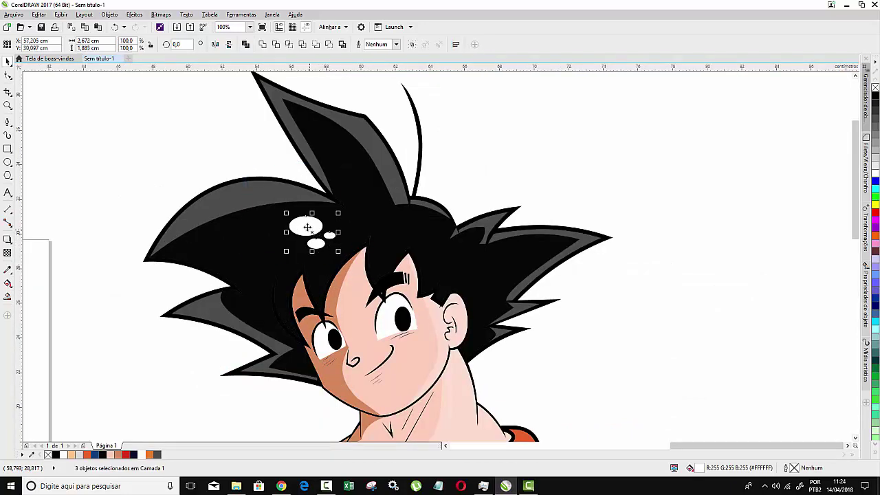
pyautogui.rightClick(307, 227)
pyautogui.click(330, 279)
pyautogui.scroll(-2, 306, 254)
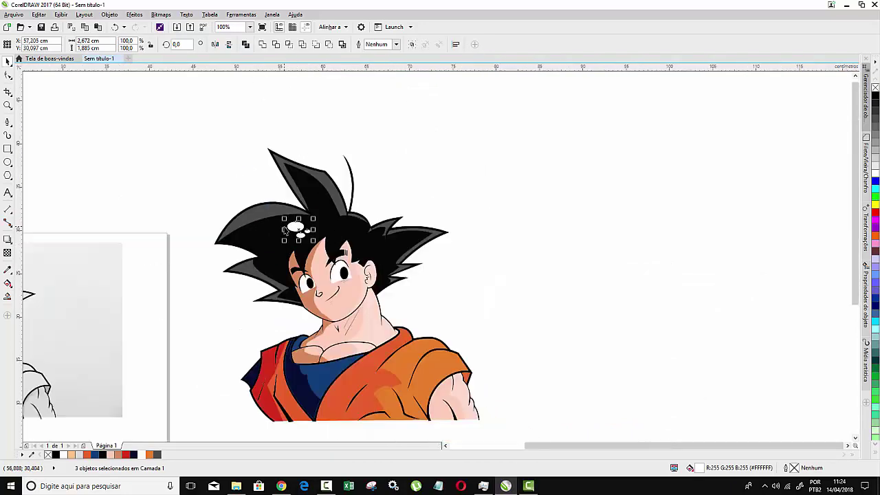
pyautogui.scroll(2, 302, 250)
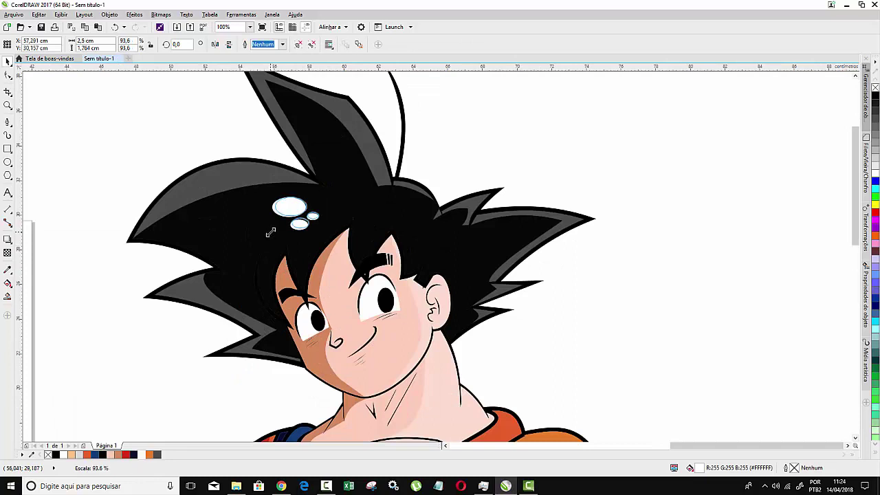
pyautogui.moveTo(267, 235); pyautogui.dragTo(292, 244)
# - Make the highlight group 55% transparent so it appears grey
pyautogui.click(8, 252)
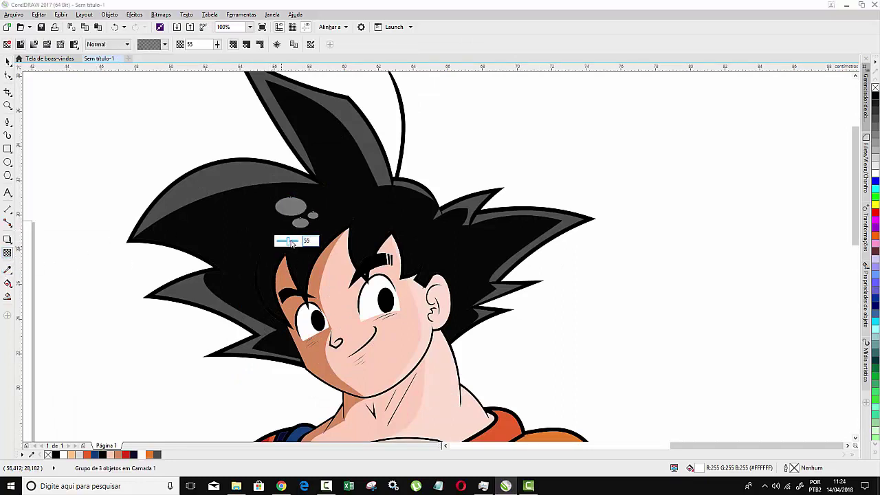
pyautogui.click(8, 61)
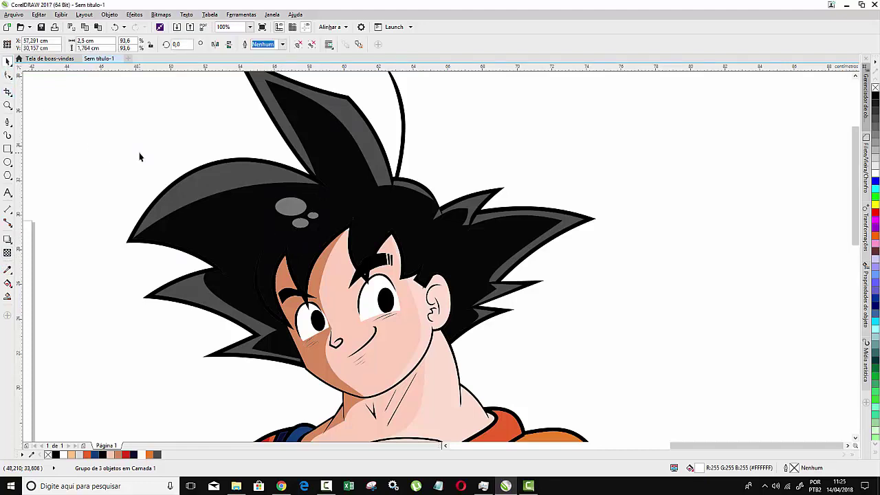
pyautogui.click(300, 211)
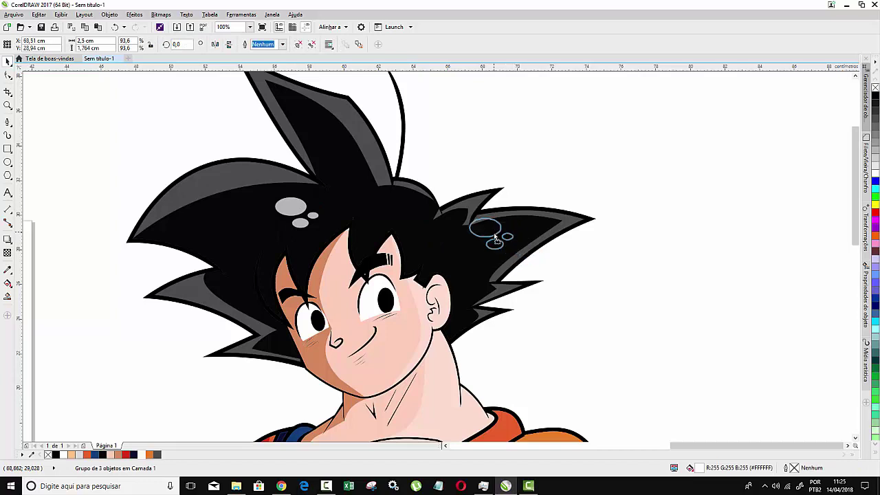
# - Copy the grey highlight group onto the right spike, forehead hair and left spikes
pyautogui.moveTo(299, 210)
pyautogui.mouseDown()
pyautogui.moveTo(512, 260)
pyautogui.moveTo(496, 239)
pyautogui.mouseUp()
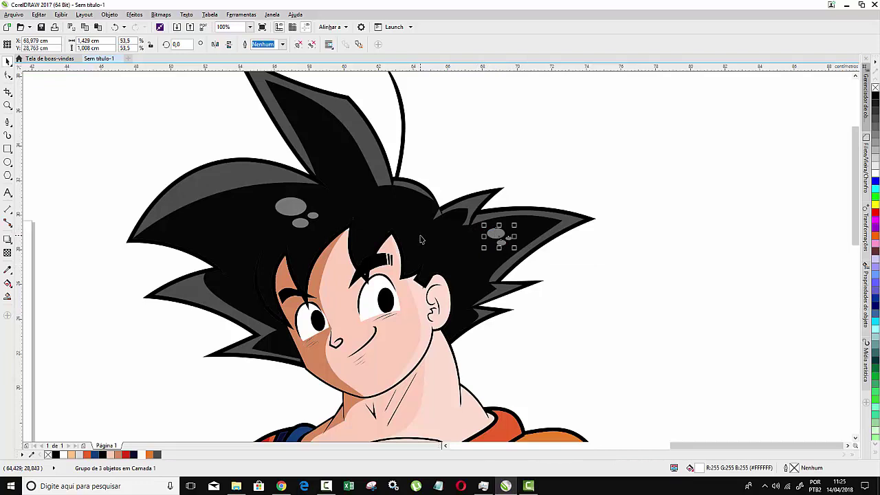
pyautogui.moveTo(492, 236); pyautogui.dragTo(364, 234)
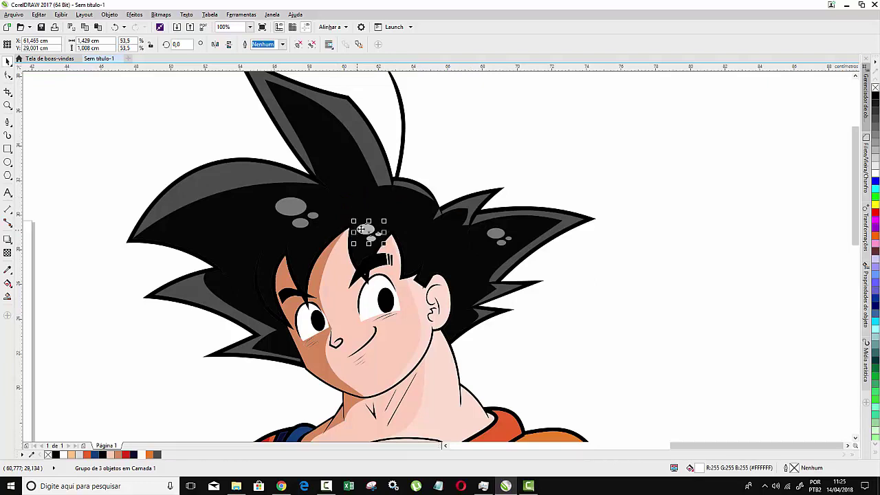
pyautogui.moveTo(362, 229)
pyautogui.mouseDown()
pyautogui.moveTo(273, 344)
pyautogui.moveTo(268, 337)
pyautogui.mouseUp()
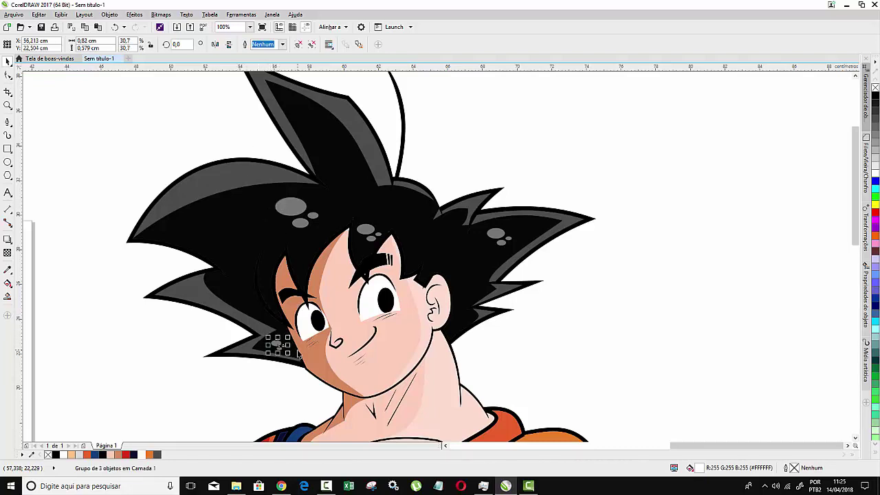
pyautogui.moveTo(278, 344)
pyautogui.mouseDown()
pyautogui.moveTo(184, 227)
pyautogui.moveTo(252, 275)
pyautogui.mouseUp()
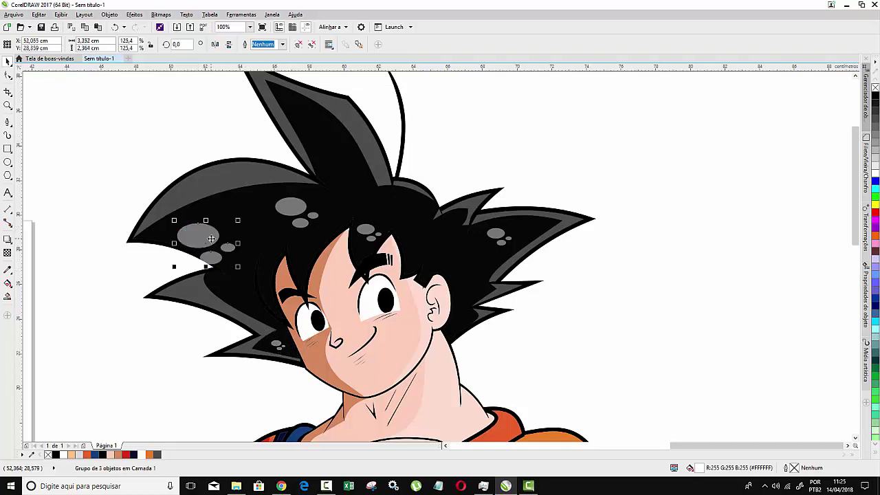
pyautogui.moveTo(206, 234); pyautogui.dragTo(218, 233)
# - Rotate and resize a highlight copy to follow the upper hair spike
pyautogui.scroll(-3, 219, 230)
pyautogui.scroll(1, 218, 227)
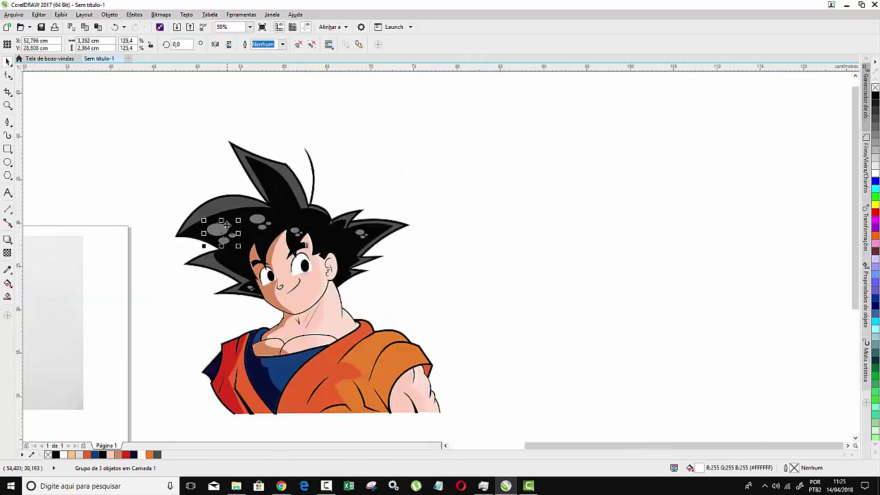
pyautogui.scroll(1, 225, 225)
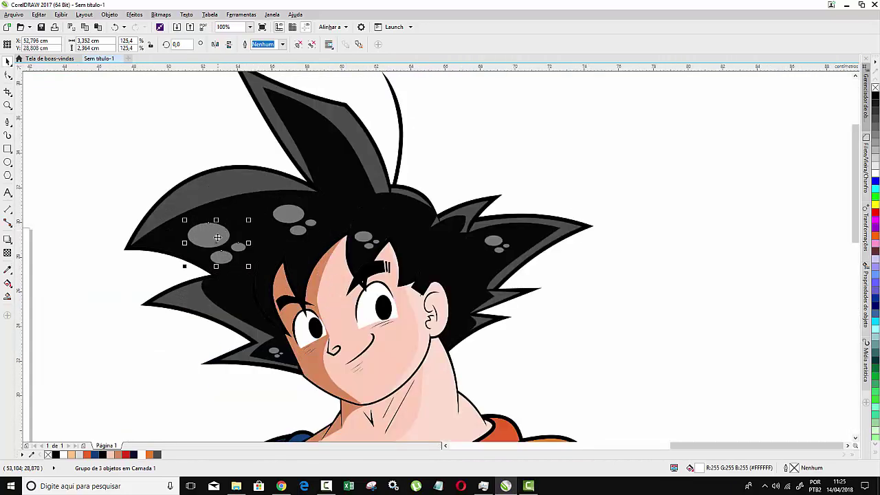
pyautogui.click(217, 238)
pyautogui.moveTo(248, 220); pyautogui.dragTo(138, 262)
pyautogui.click(206, 254)
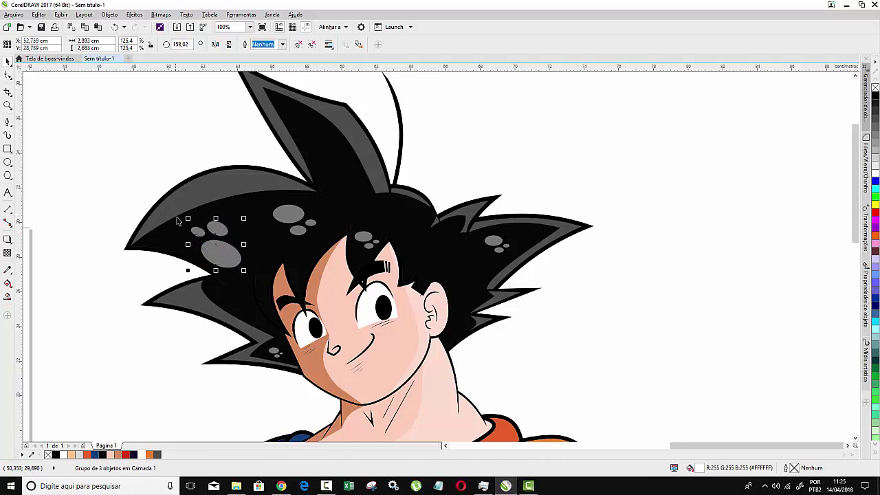
pyautogui.moveTo(187, 219)
pyautogui.mouseDown()
pyautogui.moveTo(207, 233)
pyautogui.moveTo(190, 246)
pyautogui.moveTo(315, 115)
pyautogui.moveTo(321, 140)
pyautogui.mouseUp()
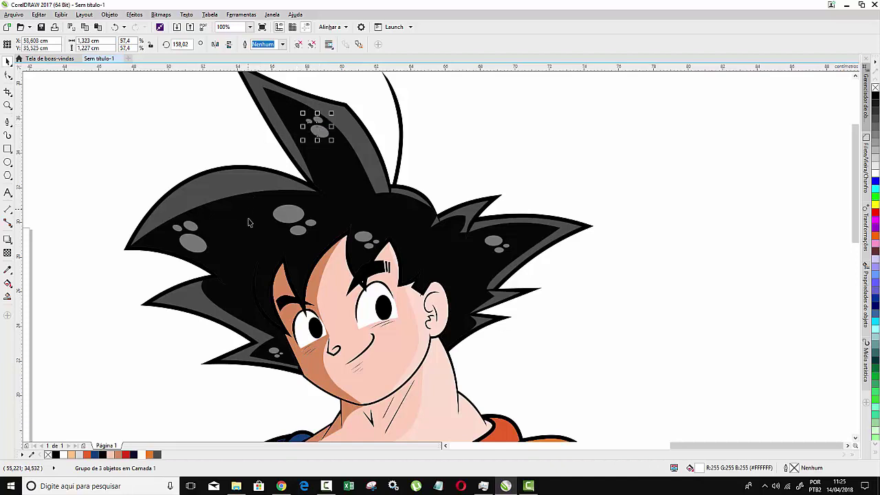
# - Draw six small freckle ellipses on Goku's cheek beside the ear
pyautogui.scroll(-2, 285, 231)
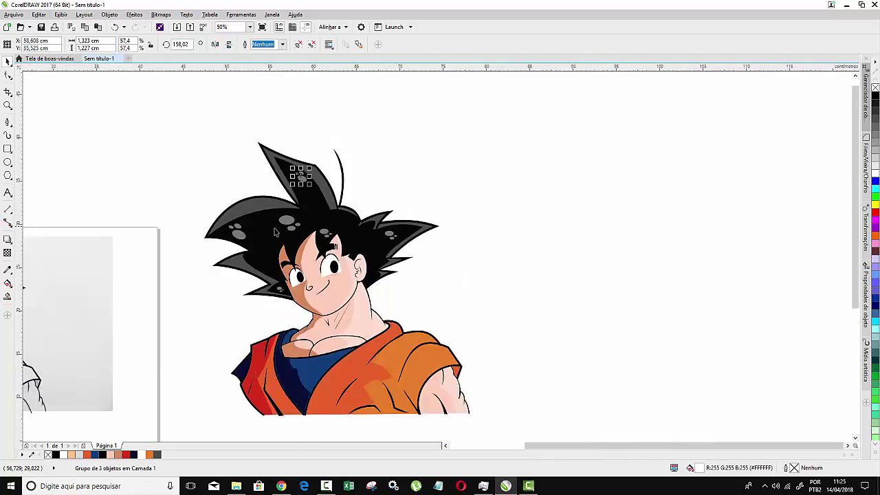
pyautogui.click(7, 162)
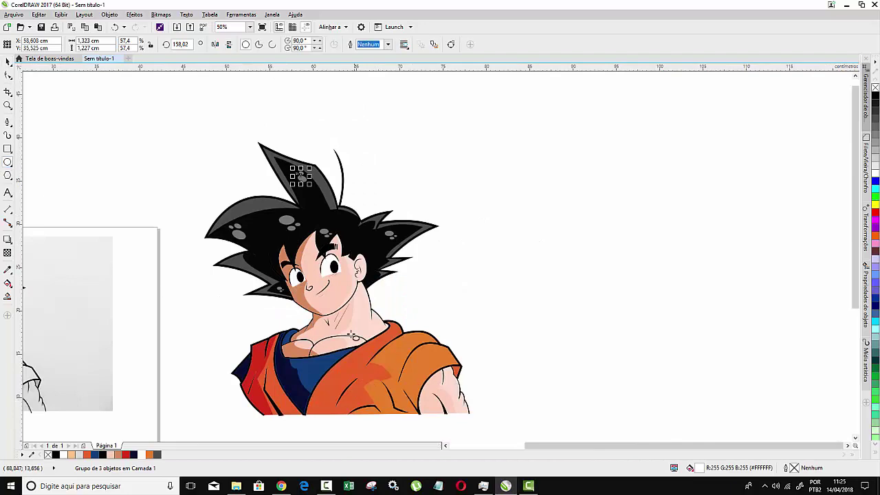
pyautogui.scroll(1, 348, 354)
pyautogui.scroll(1, 323, 265)
pyautogui.moveTo(346, 185)
pyautogui.mouseDown()
pyautogui.moveTo(362, 194)
pyautogui.moveTo(364, 230)
pyautogui.mouseUp()
pyautogui.scroll(2, 356, 192)
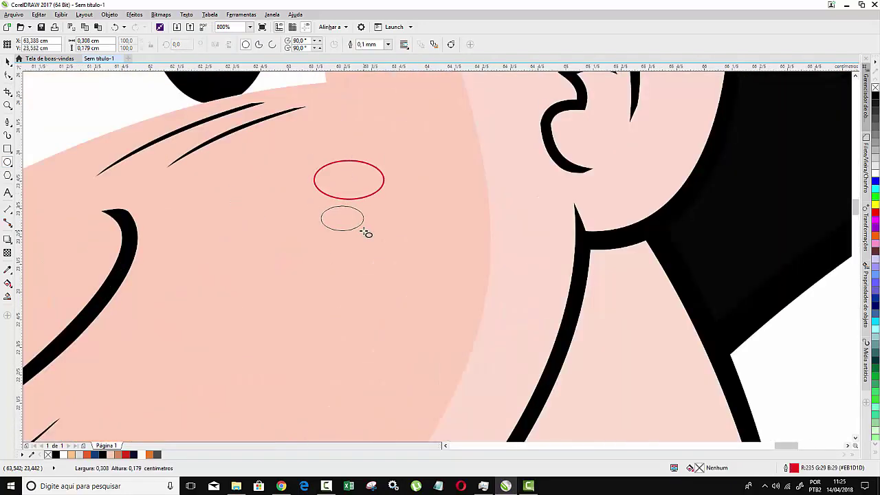
pyautogui.moveTo(378, 200); pyautogui.dragTo(407, 220)
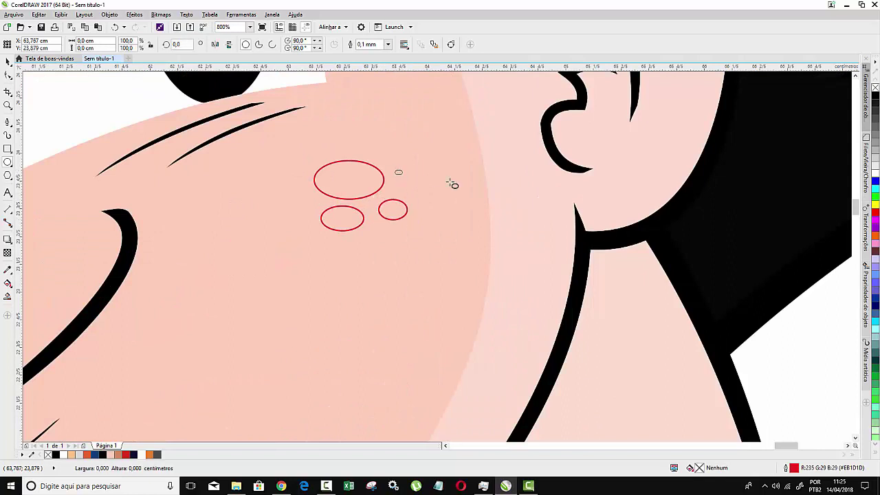
pyautogui.moveTo(395, 170); pyautogui.dragTo(463, 193)
pyautogui.moveTo(368, 234)
pyautogui.mouseDown()
pyautogui.moveTo(414, 252)
pyautogui.moveTo(403, 248)
pyautogui.mouseUp()
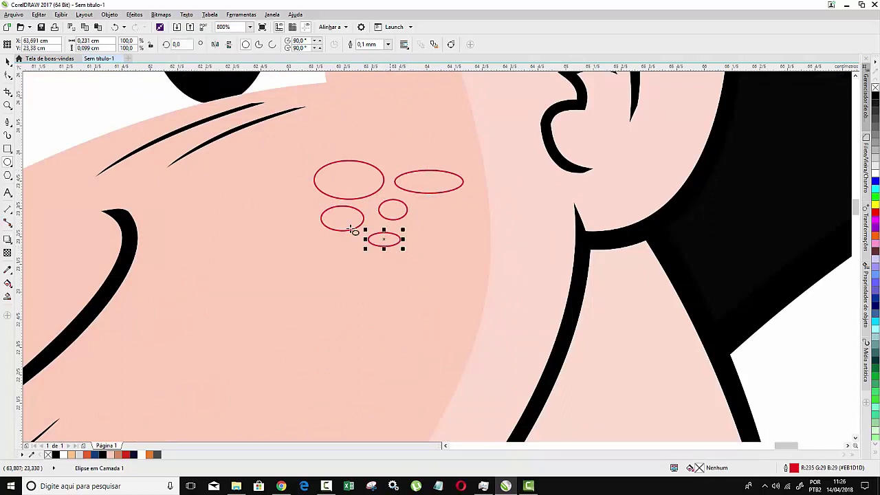
pyautogui.moveTo(289, 194); pyautogui.dragTo(320, 205)
pyautogui.scroll(-1, 320, 205)
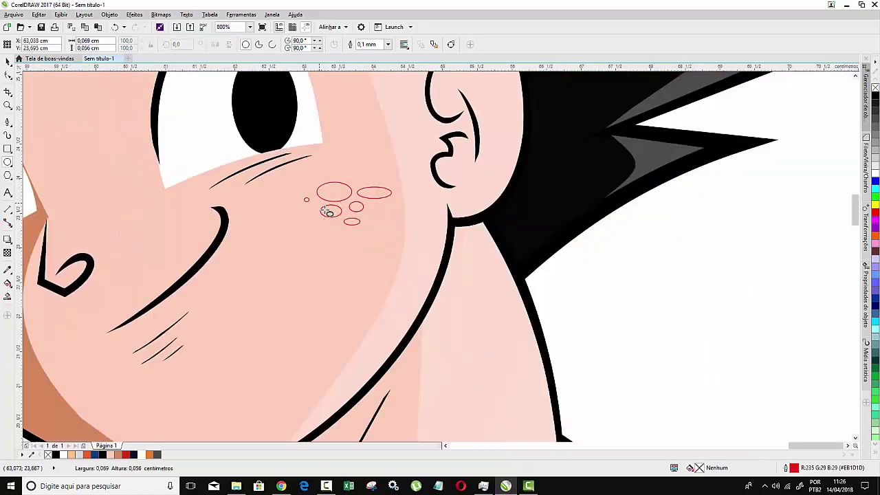
pyautogui.scroll(-1, 320, 205)
# - Group the six cheek ellipses and fill them brown
pyautogui.click(7, 62)
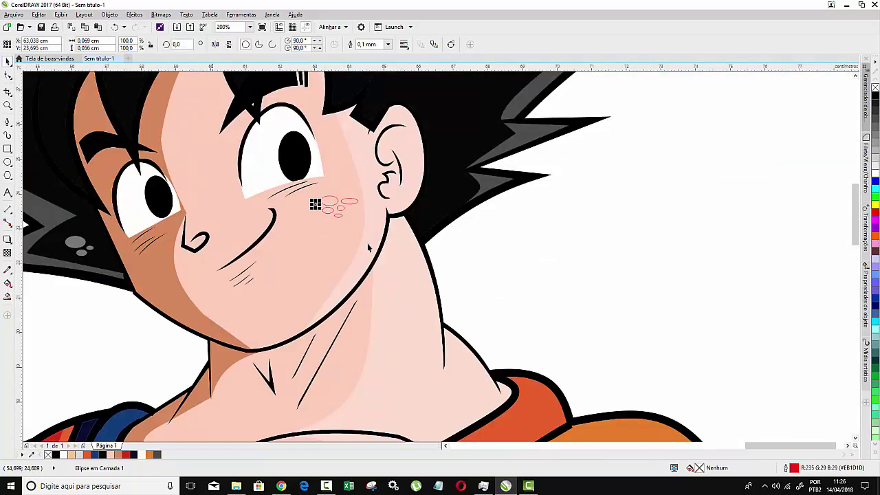
pyautogui.moveTo(298, 188); pyautogui.dragTo(298, 187)
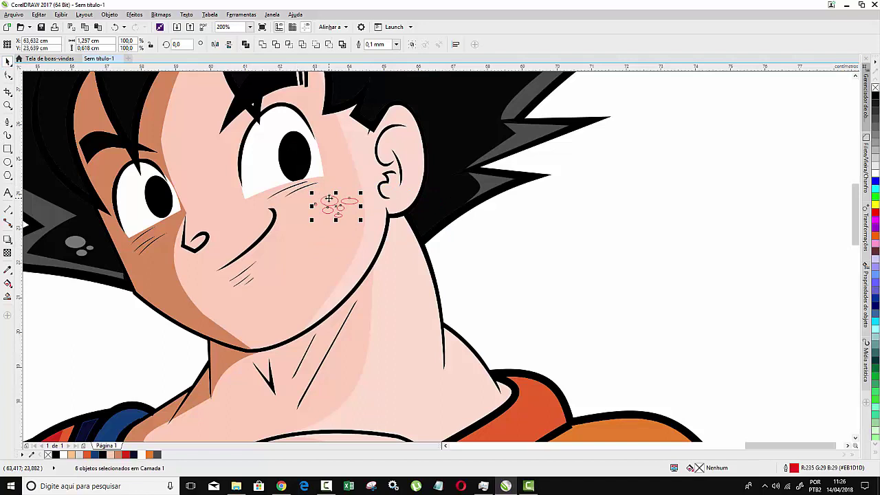
pyautogui.rightClick(328, 198)
pyautogui.click(364, 252)
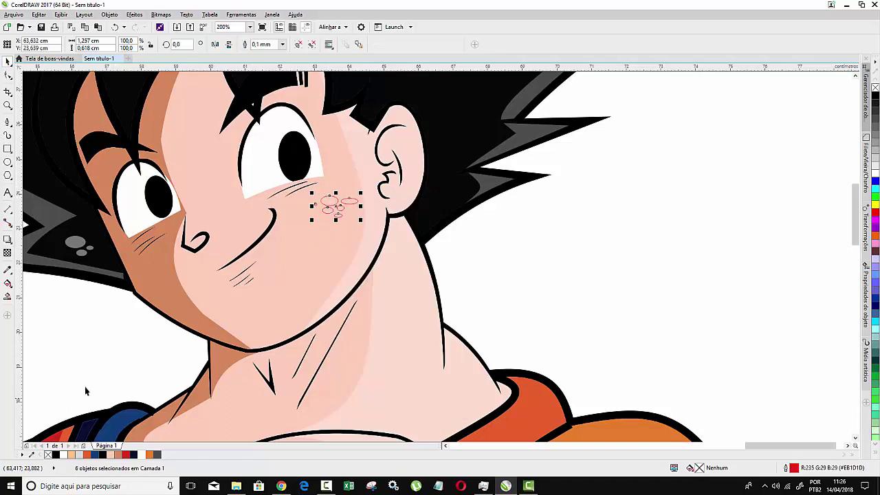
pyautogui.click(118, 455)
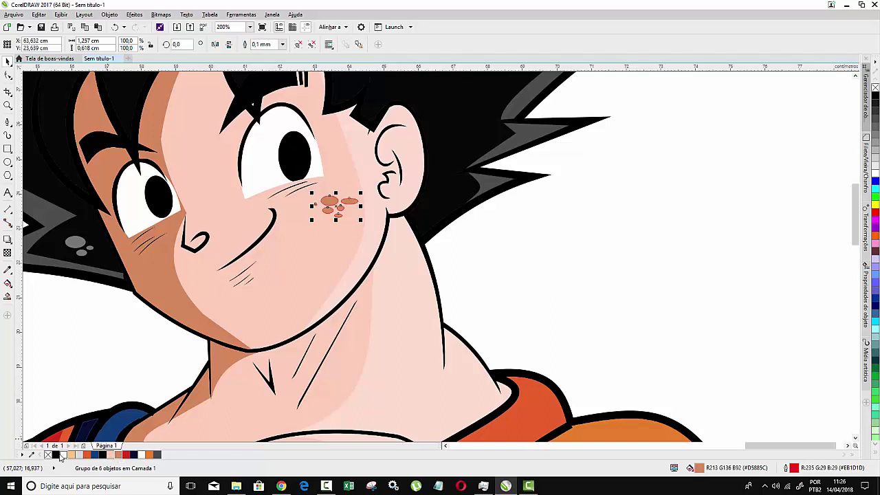
# - Remove the freckles' outline and place copies on the chin (shrunk ~66%) and forehead
pyautogui.rightClick(48, 455)
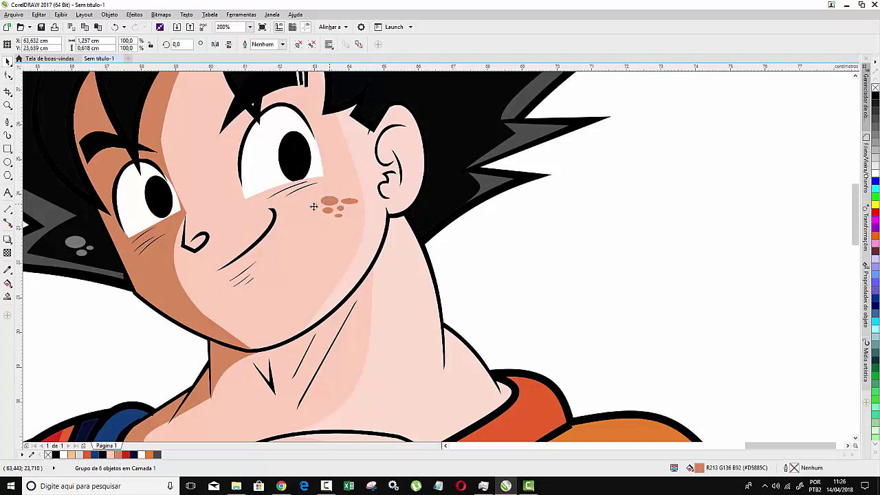
pyautogui.moveTo(330, 219); pyautogui.dragTo(255, 343)
pyautogui.moveTo(286, 316); pyautogui.dragTo(272, 323)
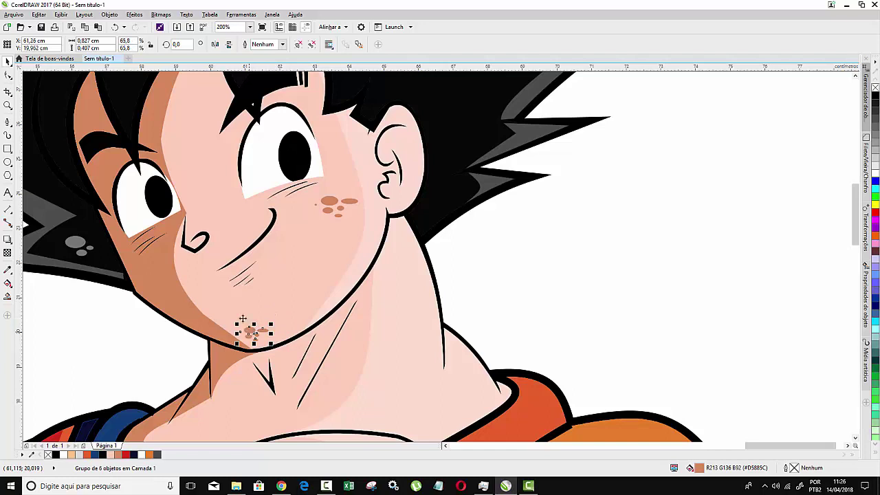
pyautogui.moveTo(268, 331)
pyautogui.mouseDown()
pyautogui.moveTo(186, 97)
pyautogui.moveTo(206, 95)
pyautogui.moveTo(227, 112)
pyautogui.moveTo(194, 97)
pyautogui.mouseUp()
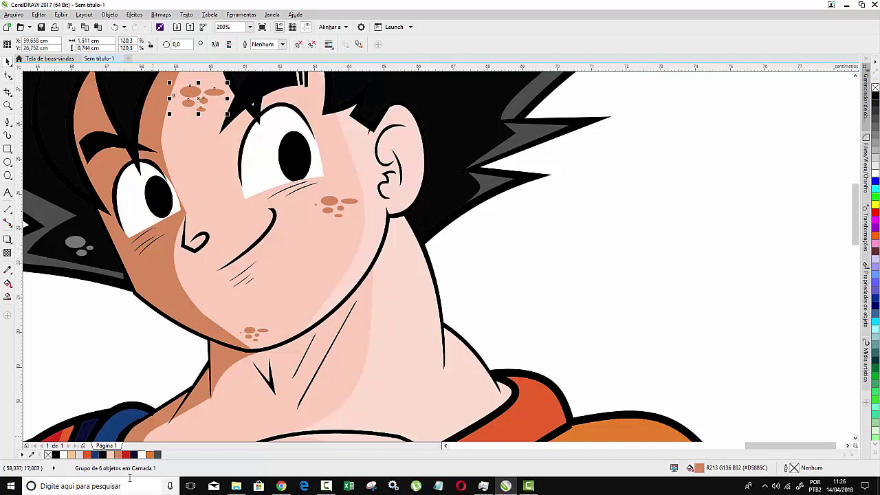
# - Recolor a freckle copy near-white and rotate it onto the shaded left cheek
pyautogui.click(141, 456)
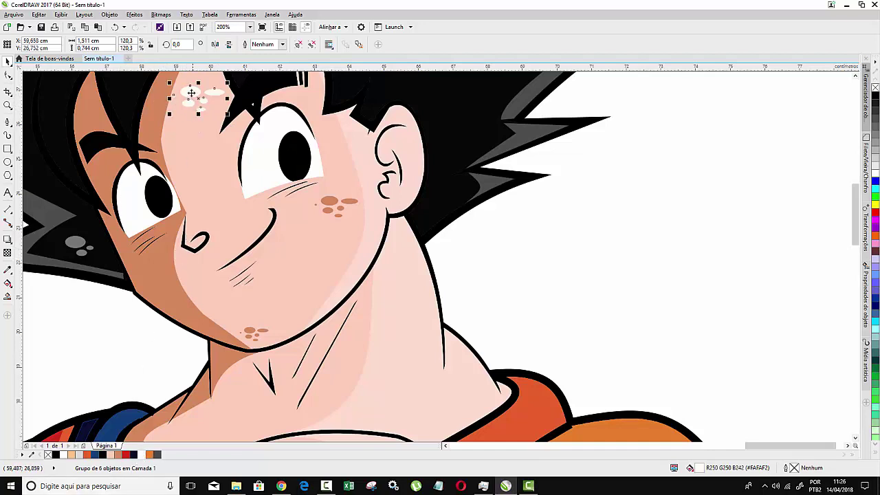
pyautogui.moveTo(191, 91)
pyautogui.mouseDown()
pyautogui.moveTo(152, 281)
pyautogui.moveTo(168, 274)
pyautogui.mouseUp()
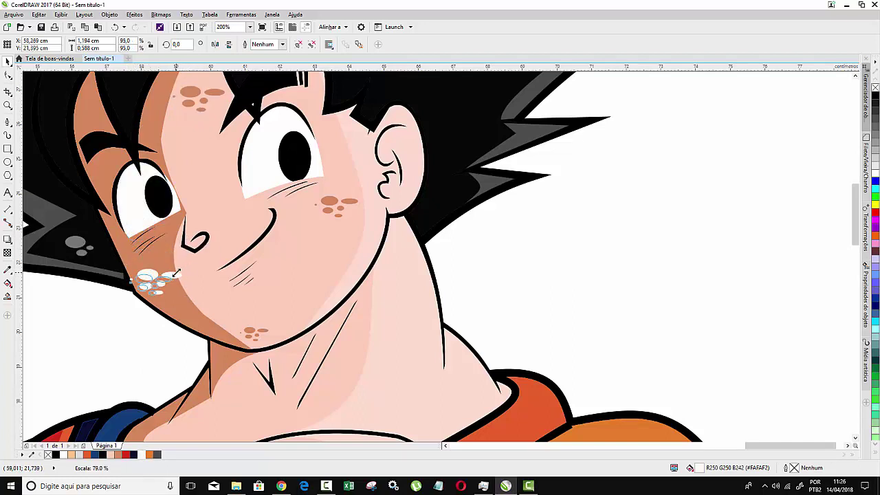
pyautogui.click(141, 283)
pyautogui.moveTo(170, 271)
pyautogui.mouseDown()
pyautogui.moveTo(145, 241)
pyautogui.moveTo(165, 292)
pyautogui.mouseUp()
# - Copy the cheek freckle group down onto Goku's chest
pyautogui.press('Escape')
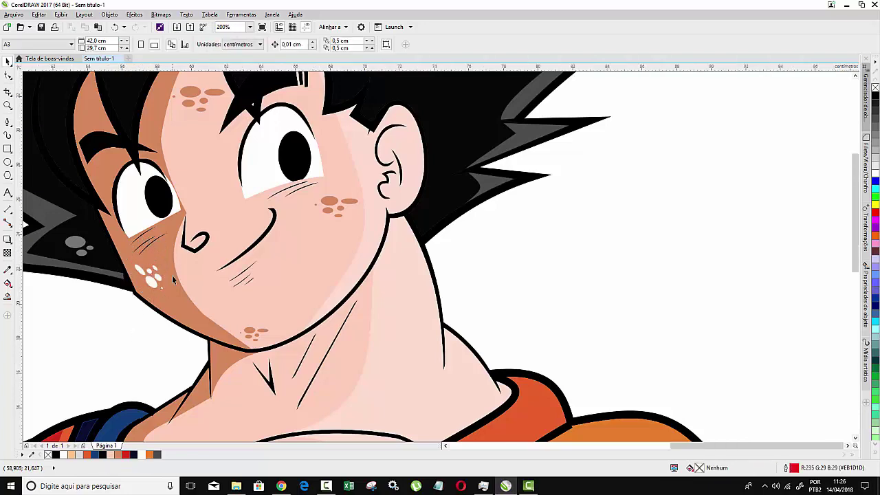
pyautogui.scroll(-4, 174, 279)
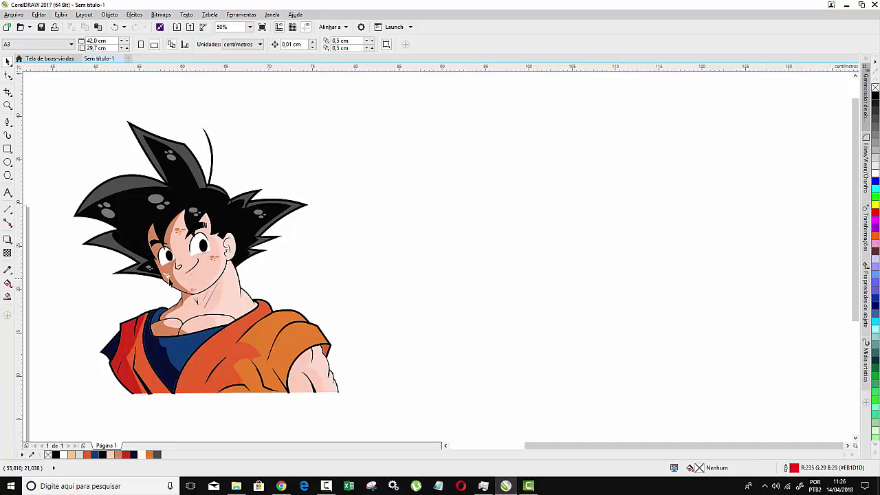
pyautogui.scroll(3, 168, 282)
pyautogui.click(255, 236)
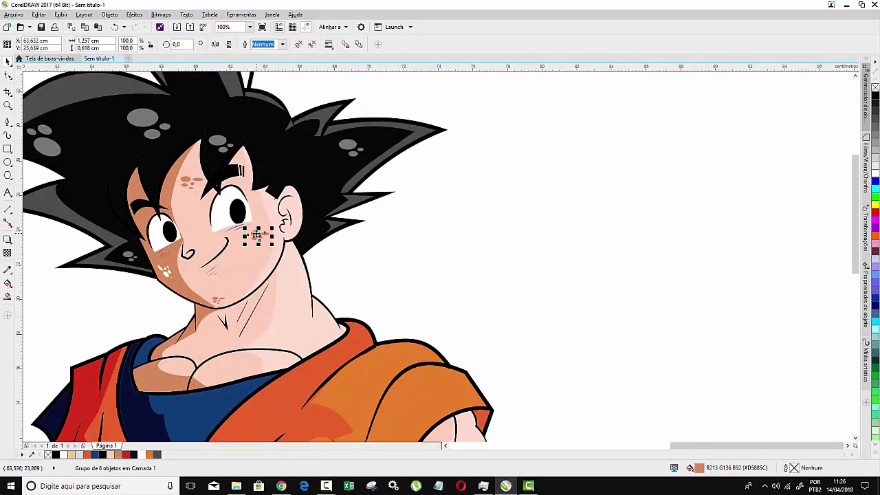
pyautogui.moveTo(256, 235)
pyautogui.mouseDown()
pyautogui.moveTo(227, 346)
pyautogui.moveTo(222, 338)
pyautogui.mouseUp()
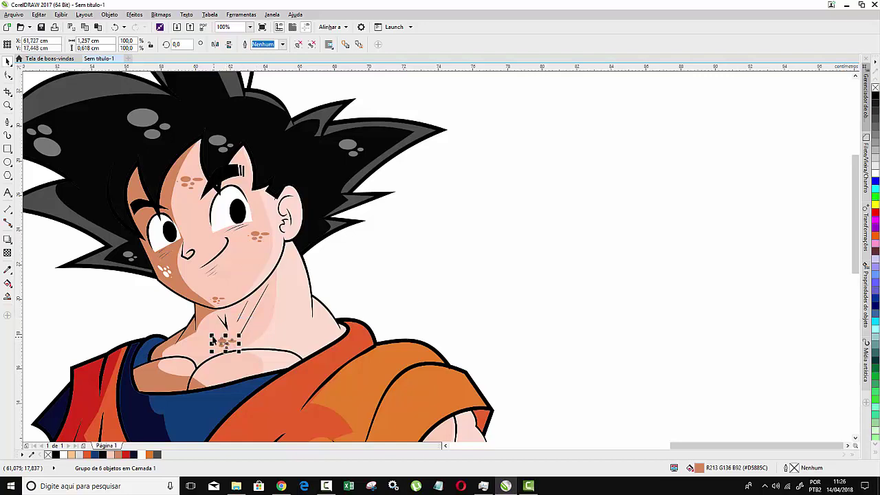
# - Place a pale highlight spot group on the orange gi and review the drawing
pyautogui.scroll(4, 153, 383)
pyautogui.scroll(-3, 441, 255)
pyautogui.scroll(-2, 440, 254)
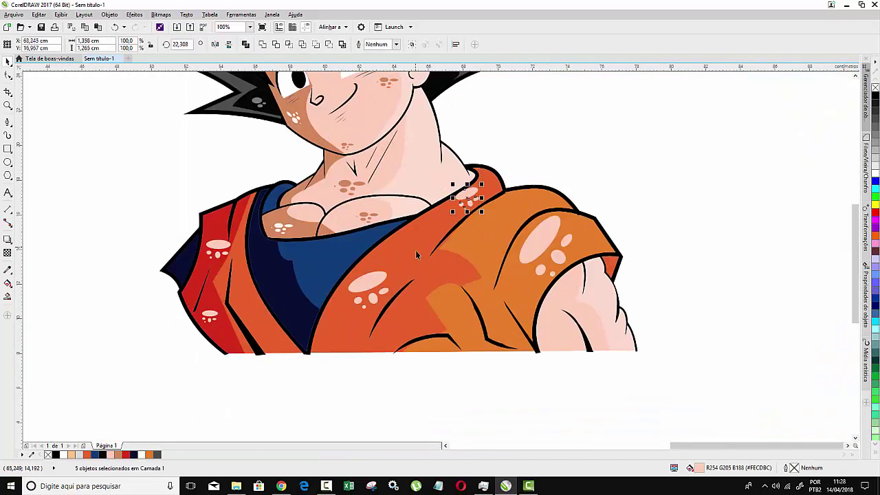
pyautogui.rightClick(369, 49)
pyautogui.moveTo(413, 261); pyautogui.dragTo(469, 194)
pyautogui.scroll(2, 470, 194)
pyautogui.press('Escape')
pyautogui.scroll(-2, 337, 244)
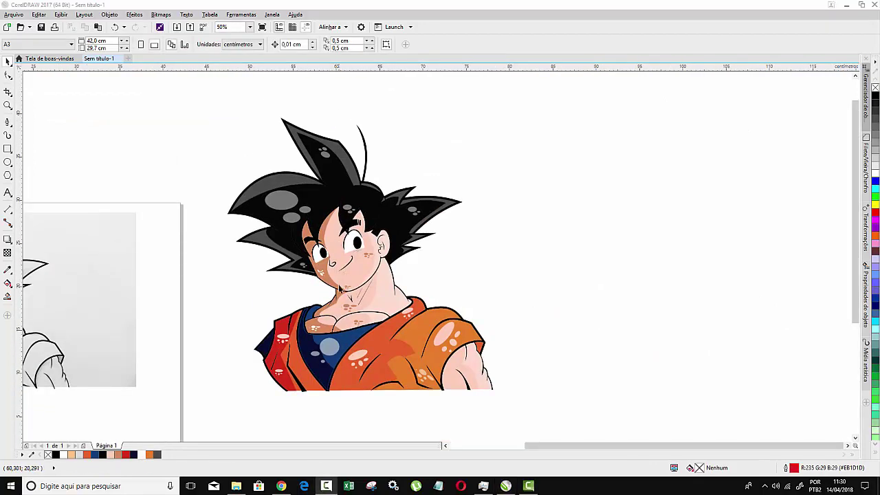
pyautogui.scroll(1, 339, 289)
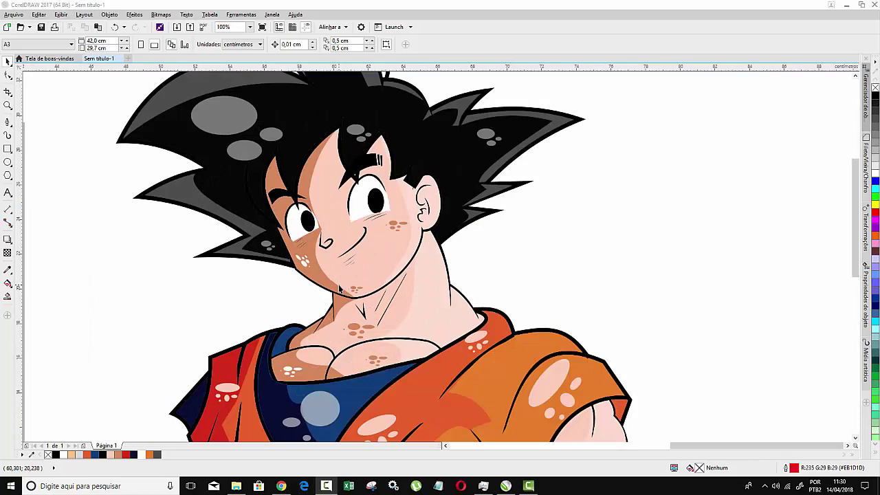